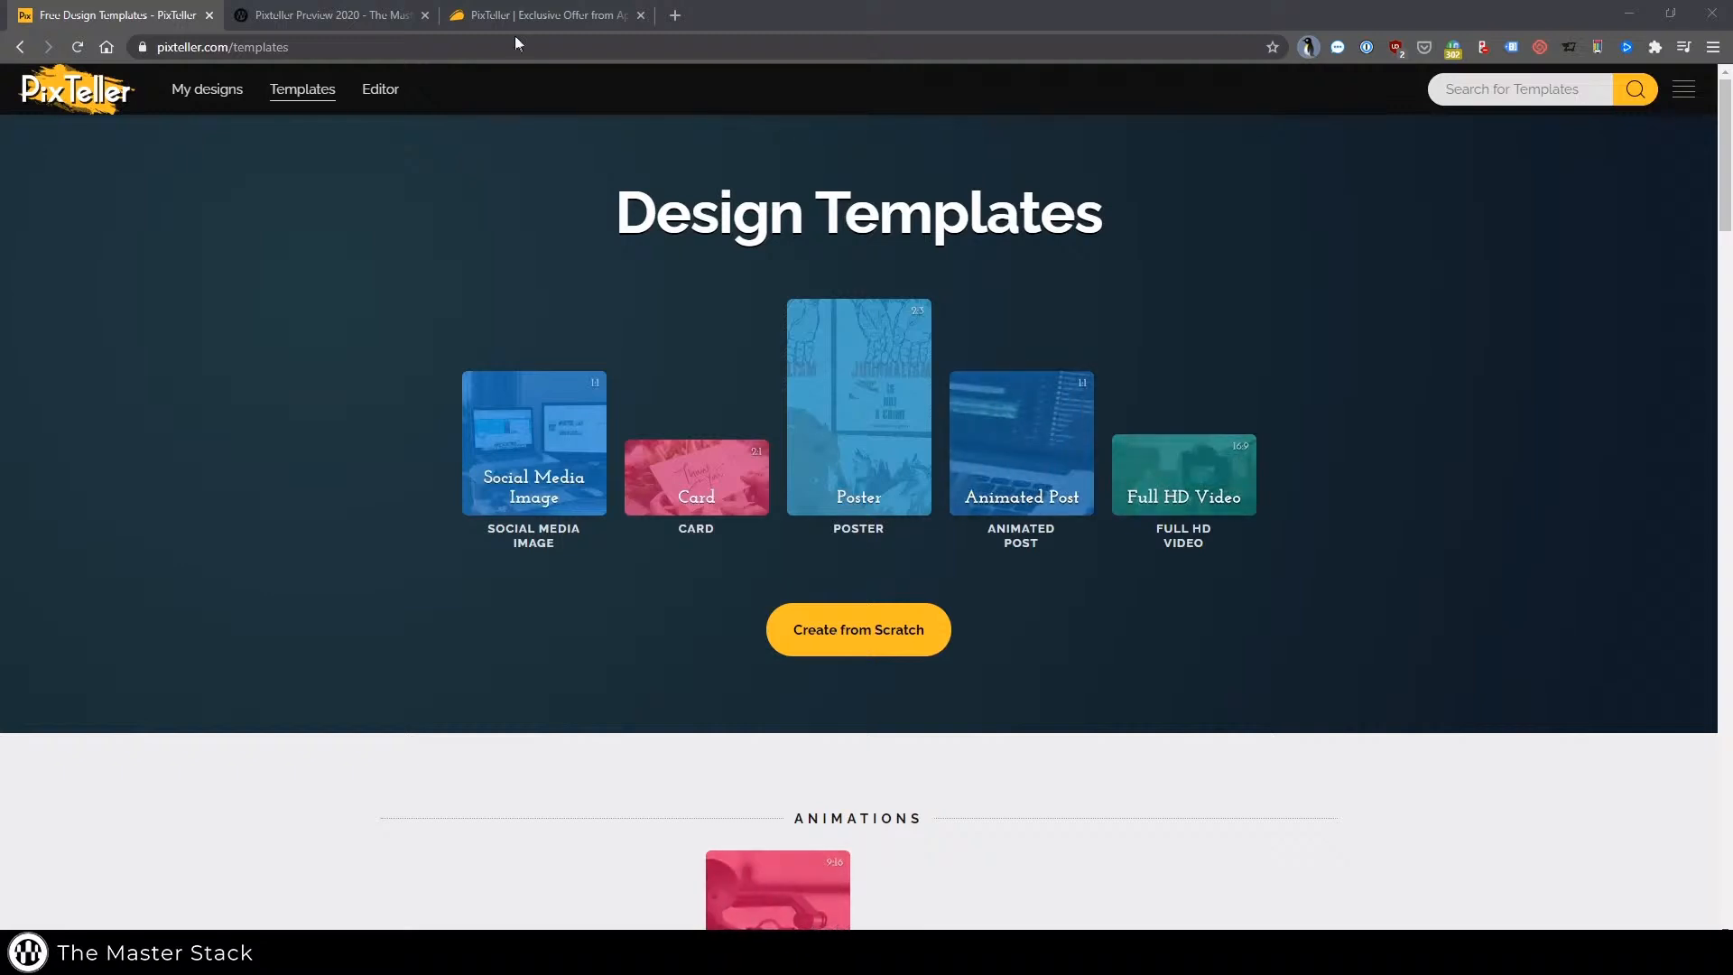
Switch to the AppSumo tab and read through the PixTeller deal page's description and feature highlights
left_click(533, 15)
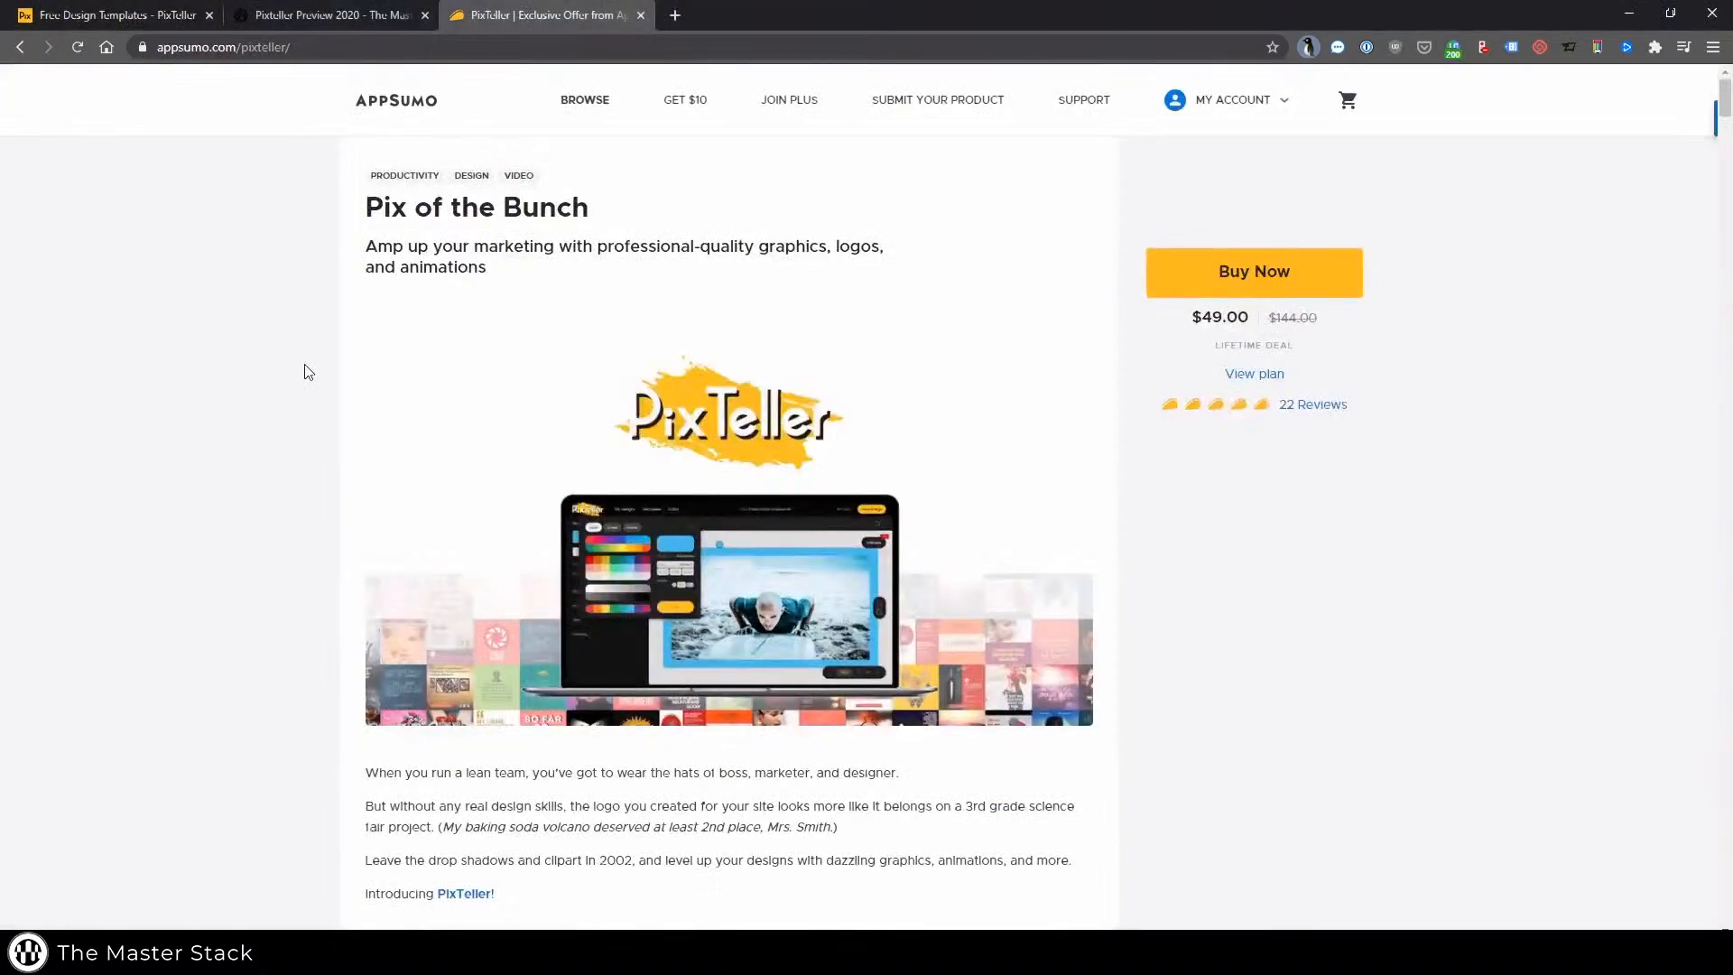
scroll(308, 371, "down", 5)
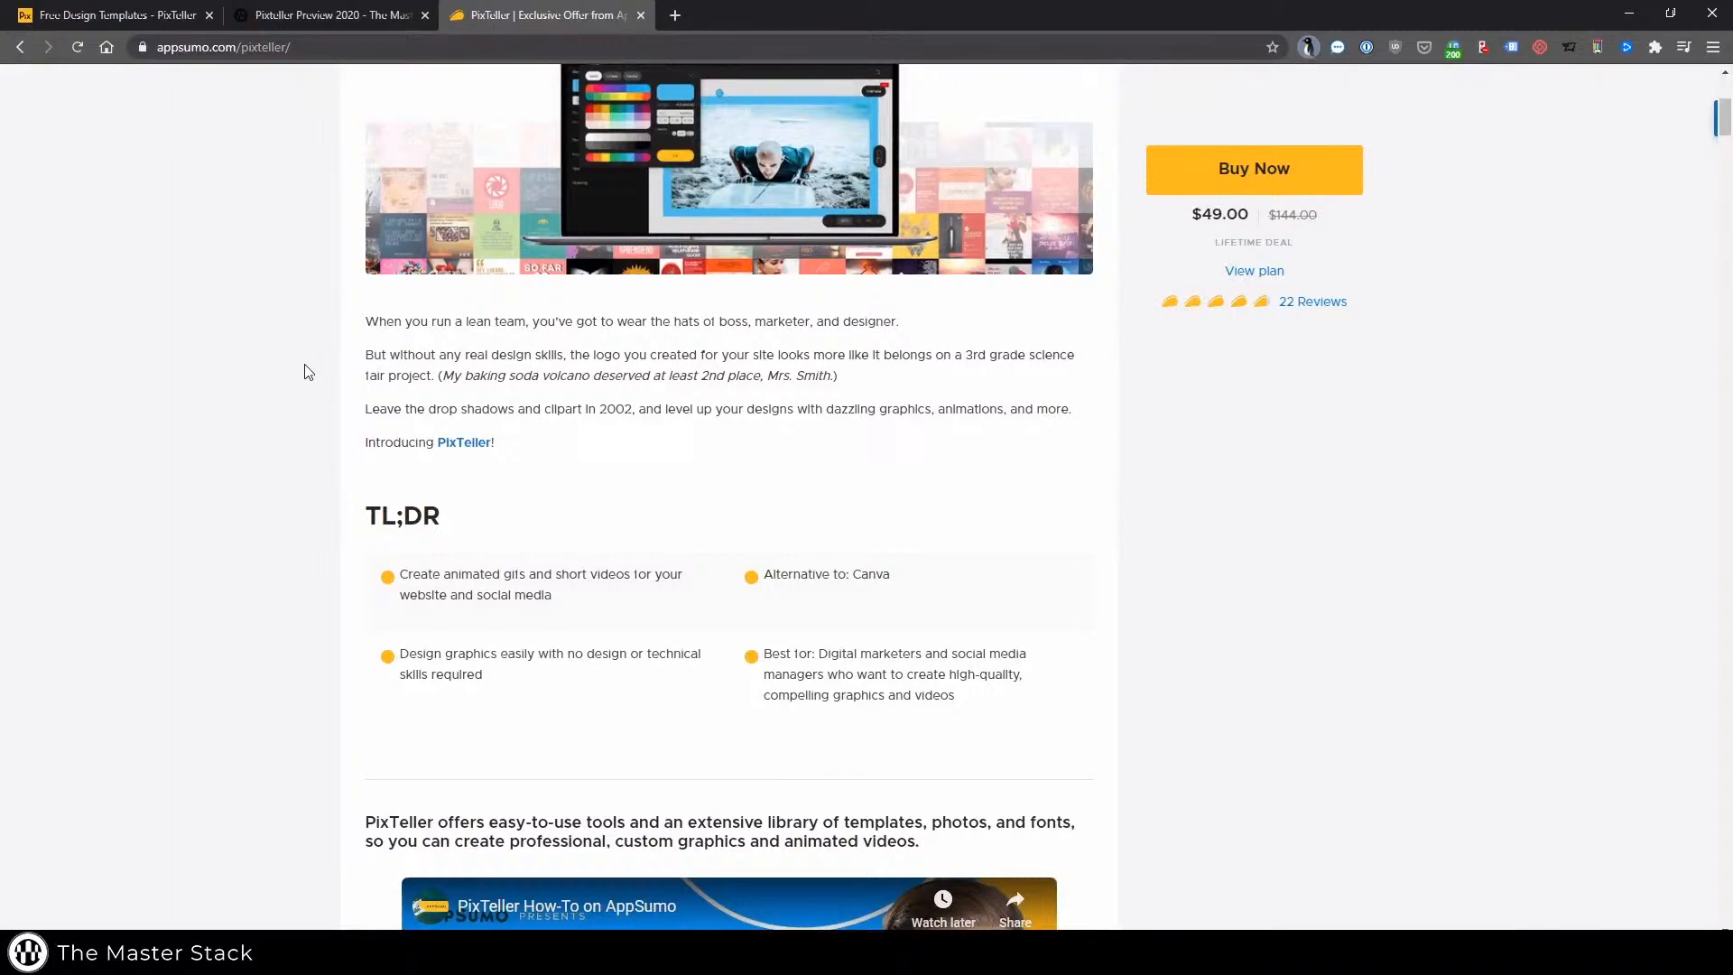
scroll(308, 371, "down", 3)
scroll(308, 371, "up", 4)
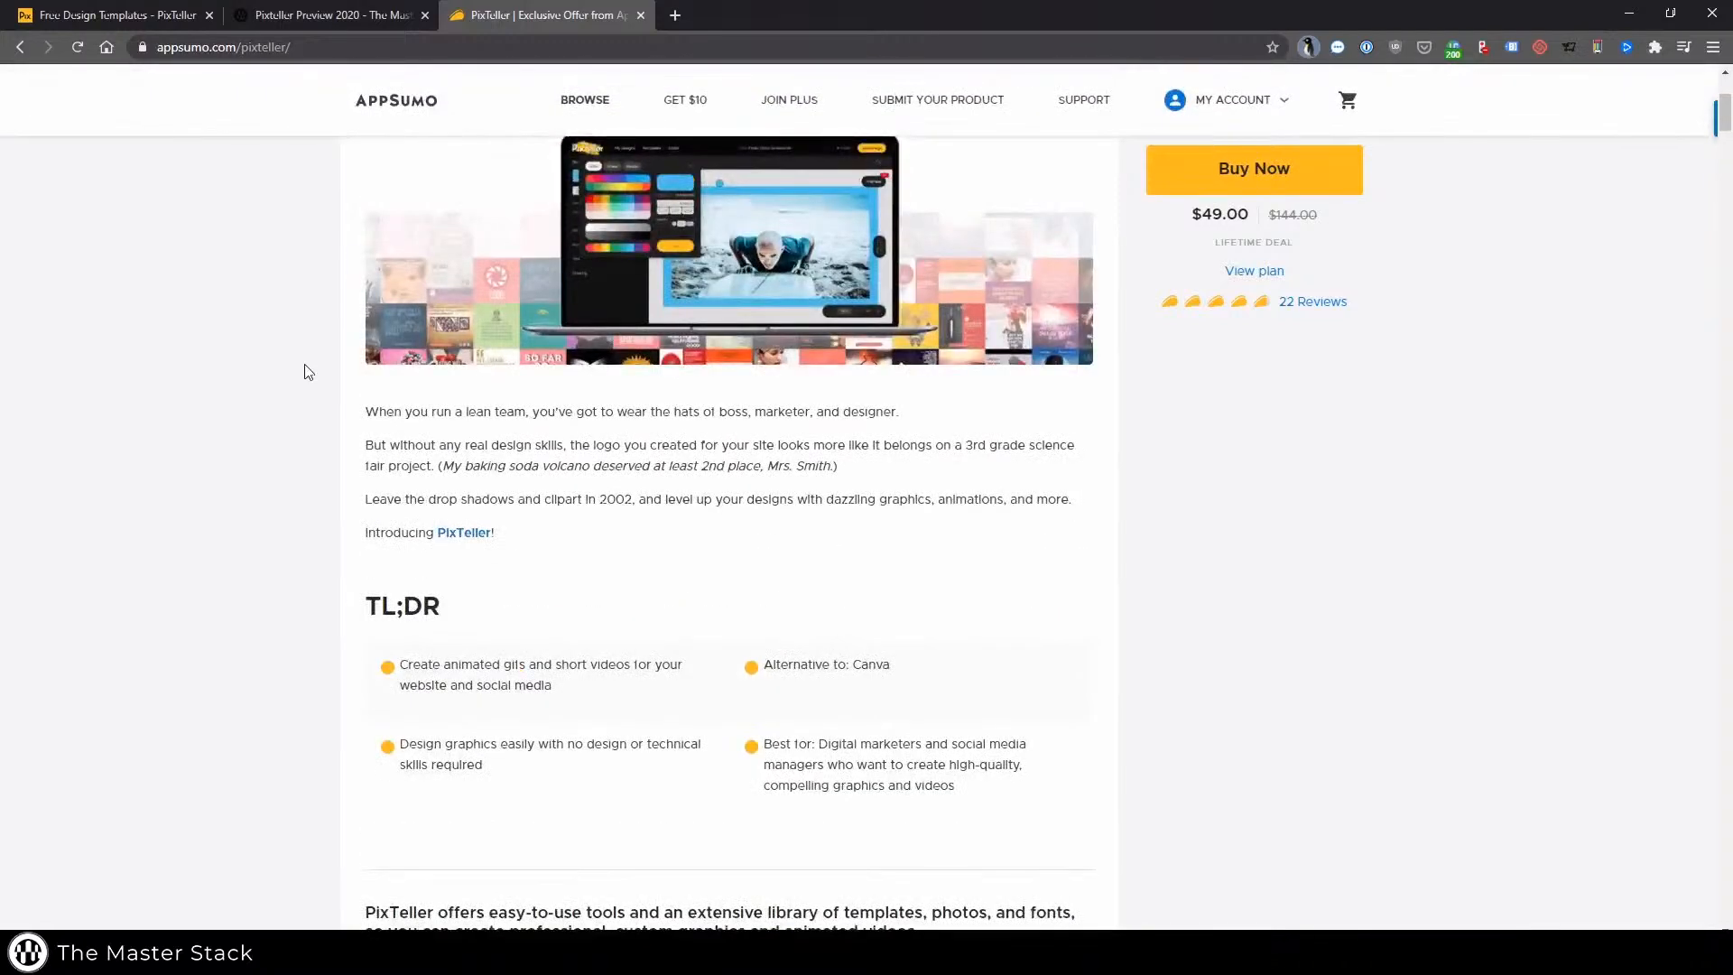
scroll(308, 371, "down", 15)
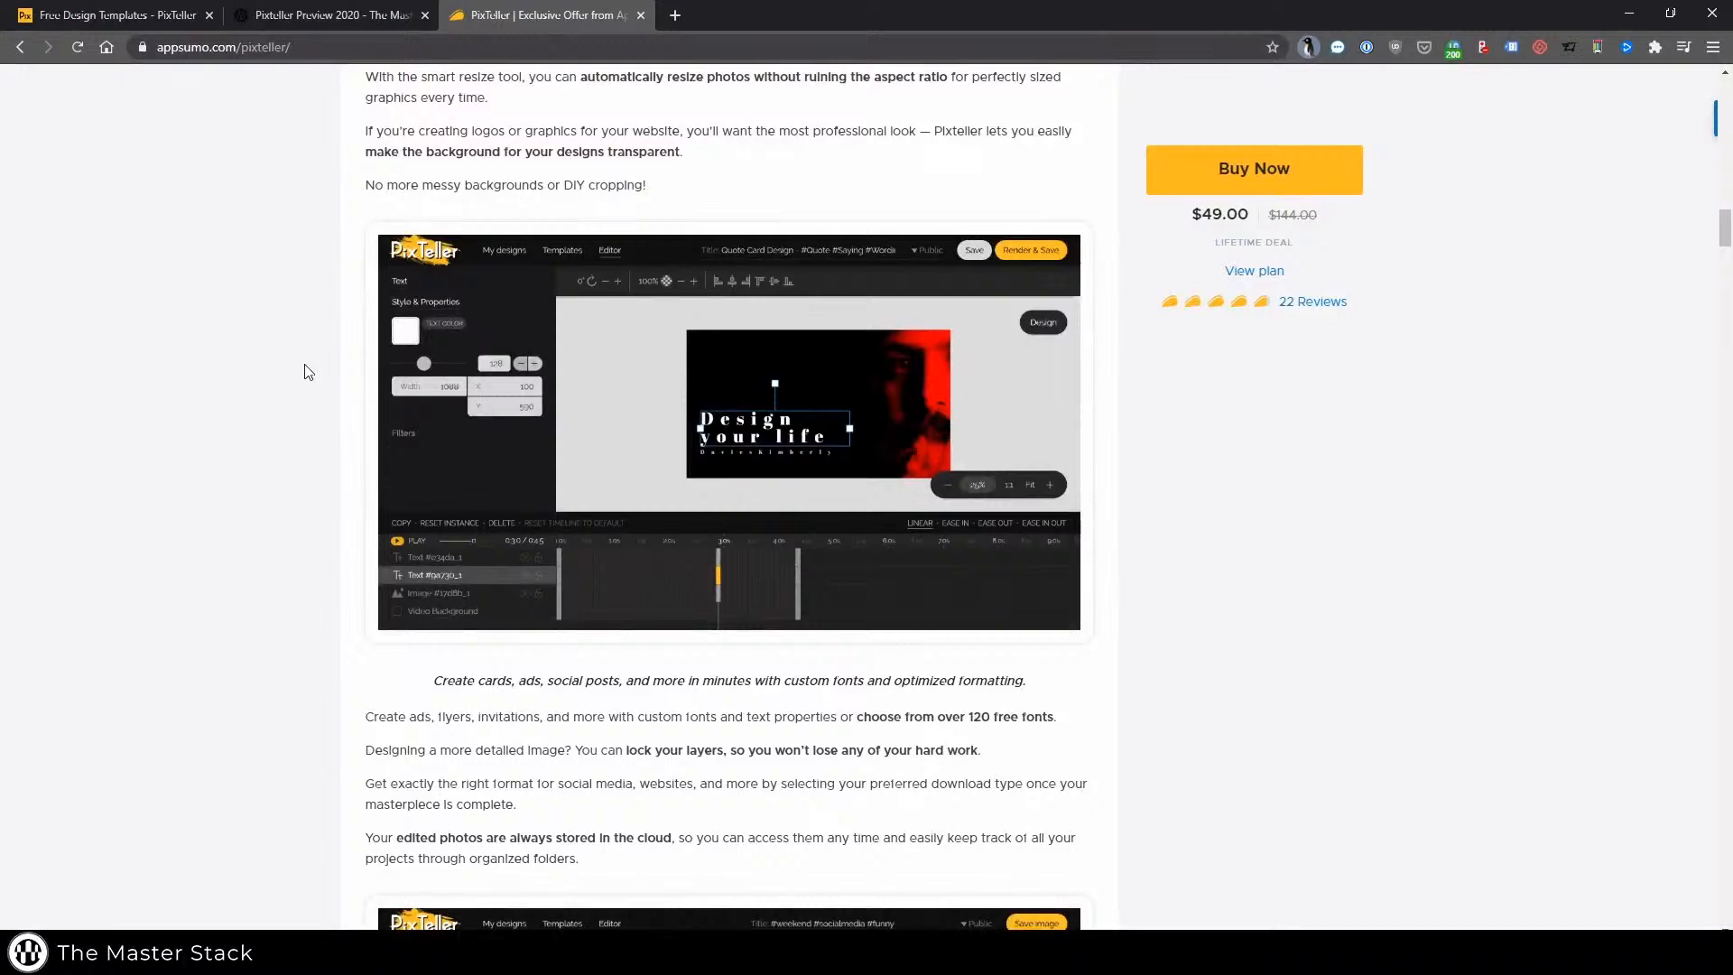
scroll(308, 371, "up", 10)
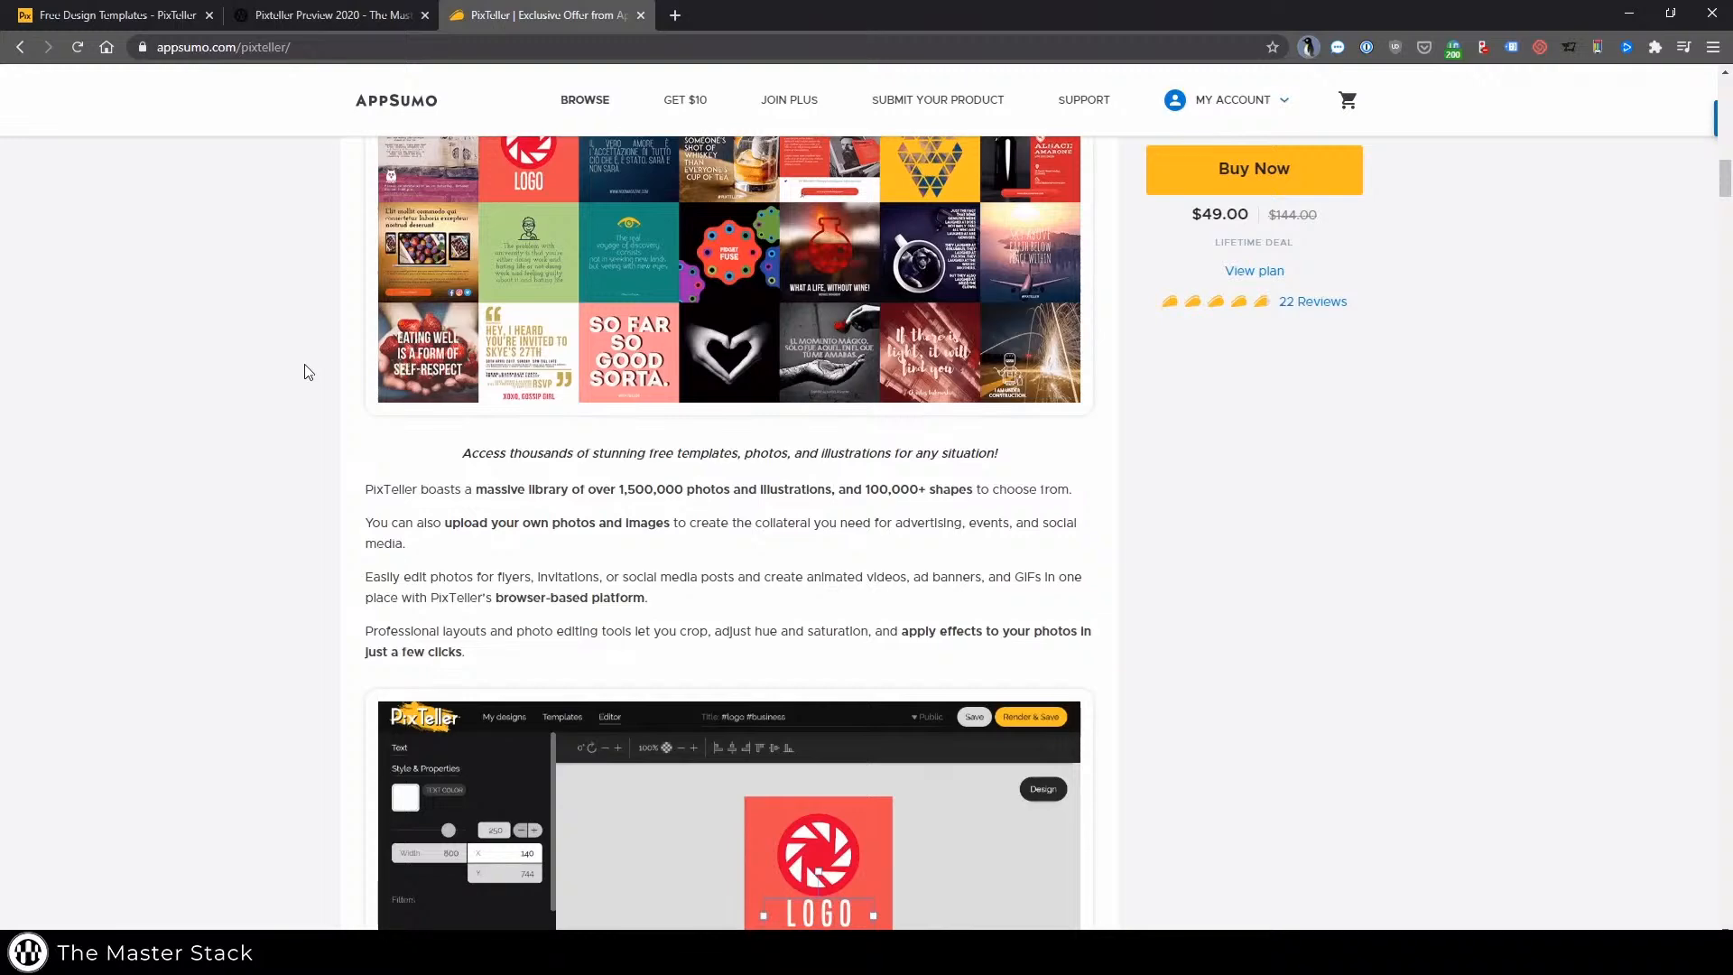
scroll(305, 365, "down", 2)
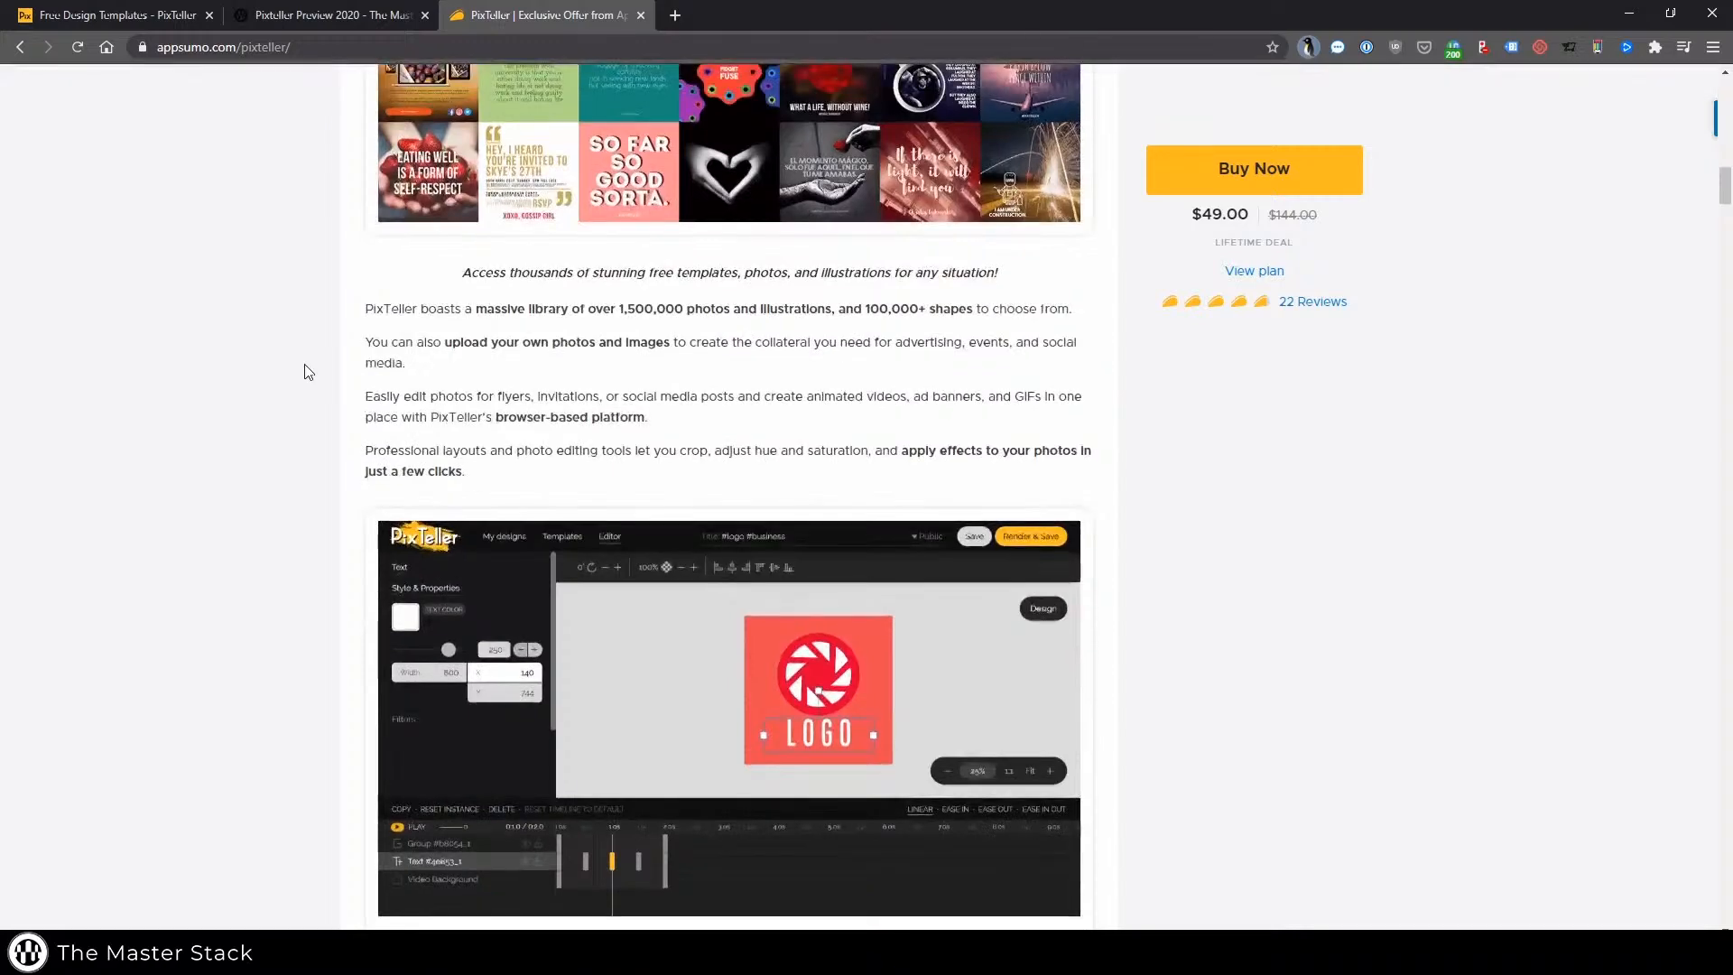
scroll(308, 372, "up", 1)
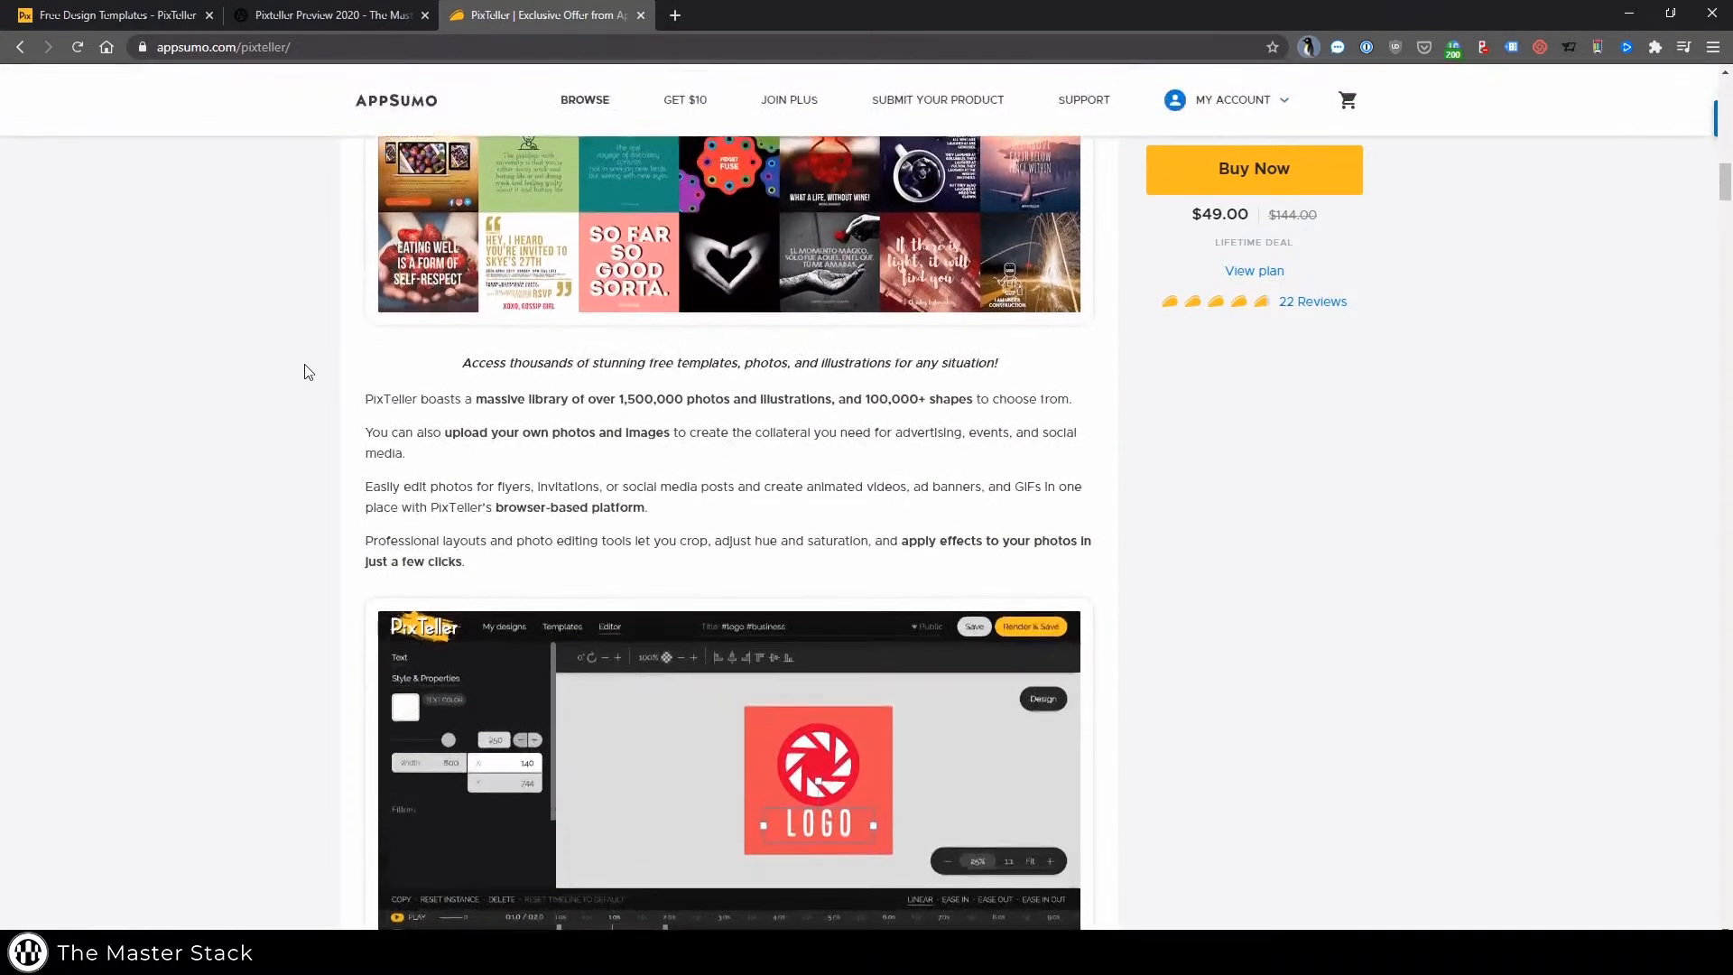
scroll(308, 372, "up", 1)
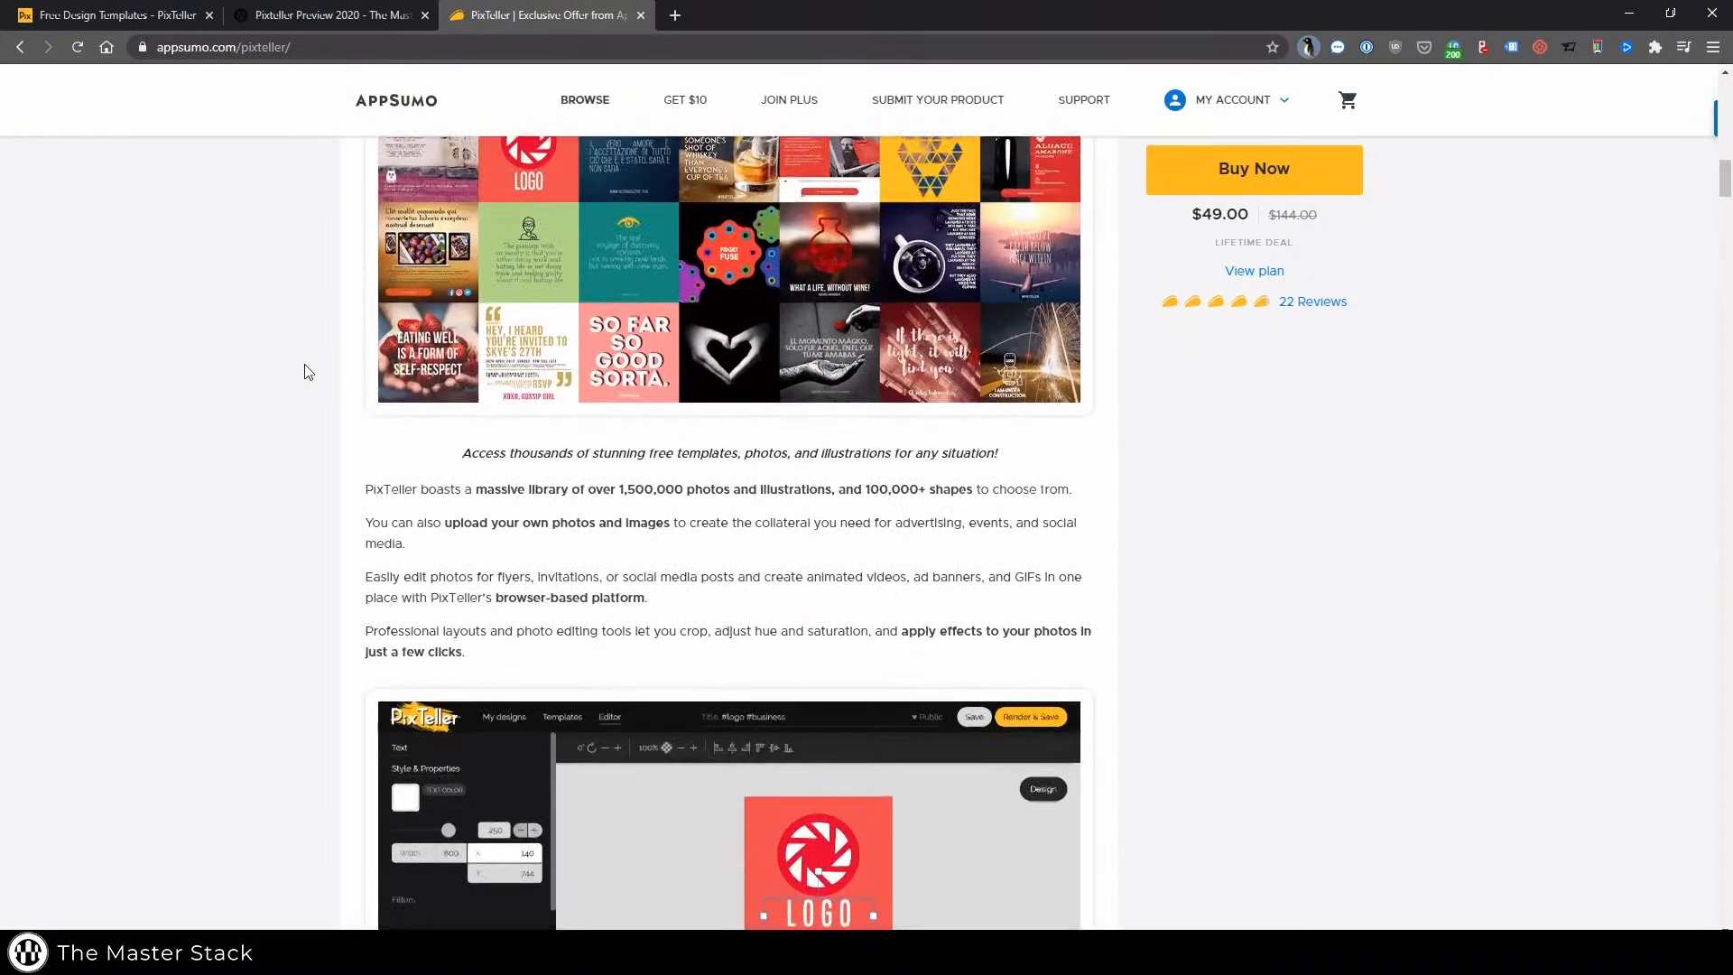
scroll(308, 372, "up", 2)
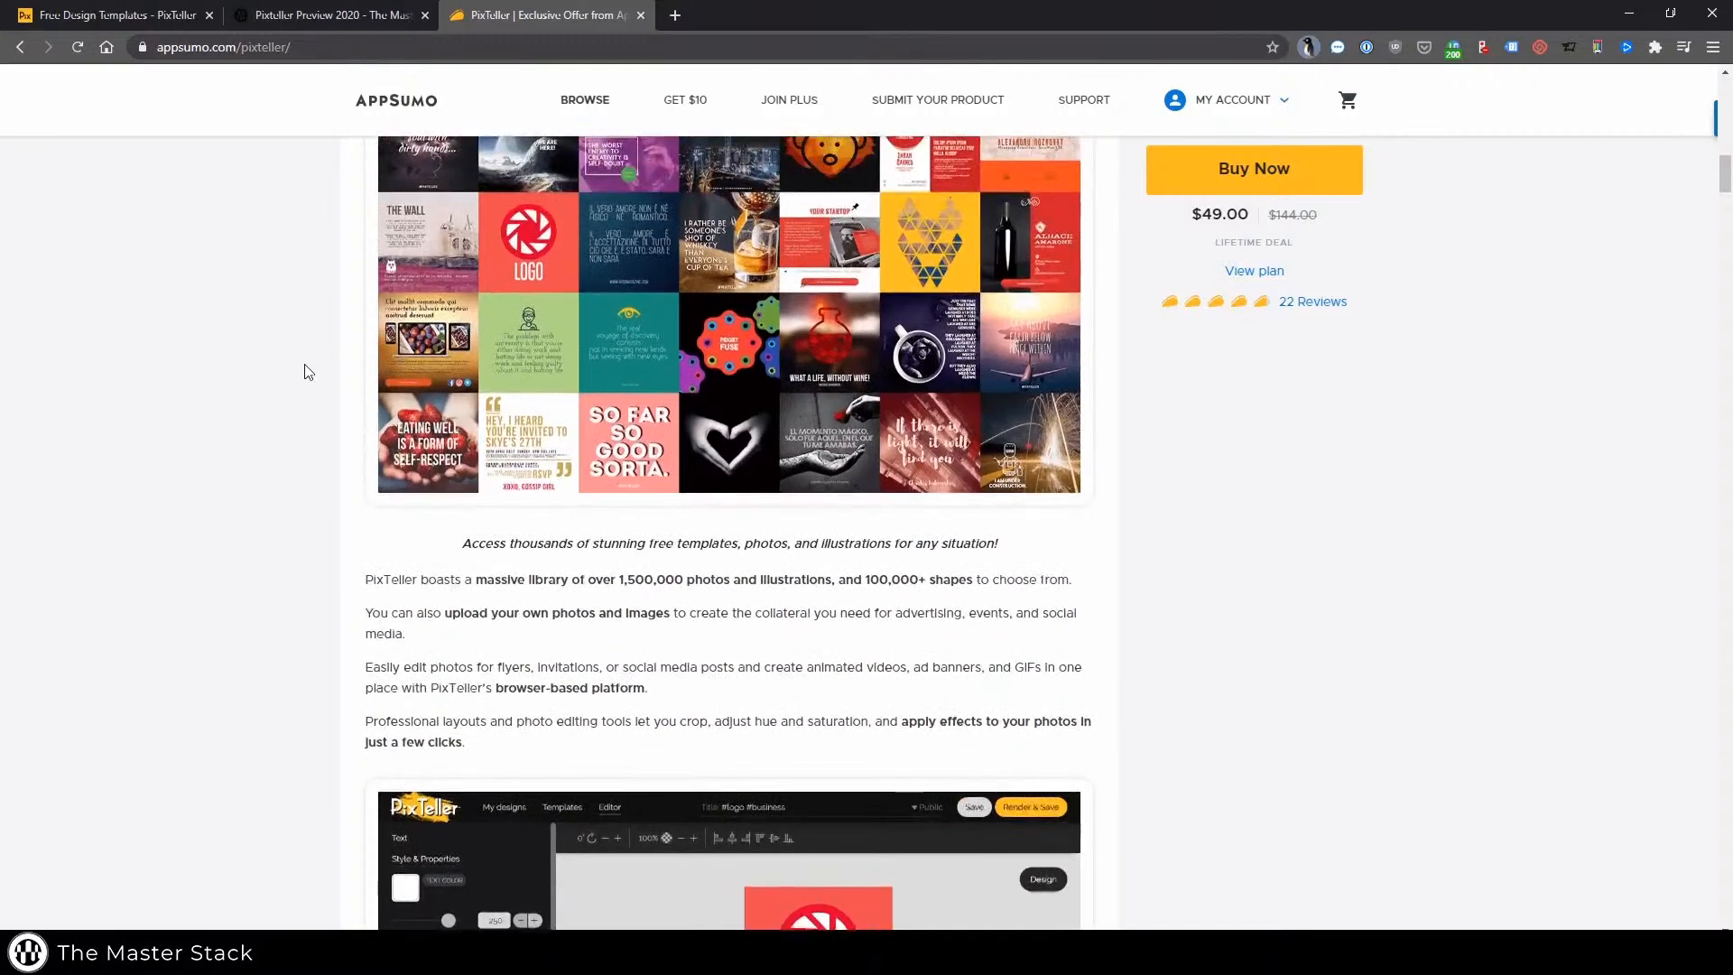
scroll(307, 372, "up", 1)
Examine the AppSumo deal terms and included plan features for PixTeller, then scroll back through the page
scroll(308, 372, "down", 20)
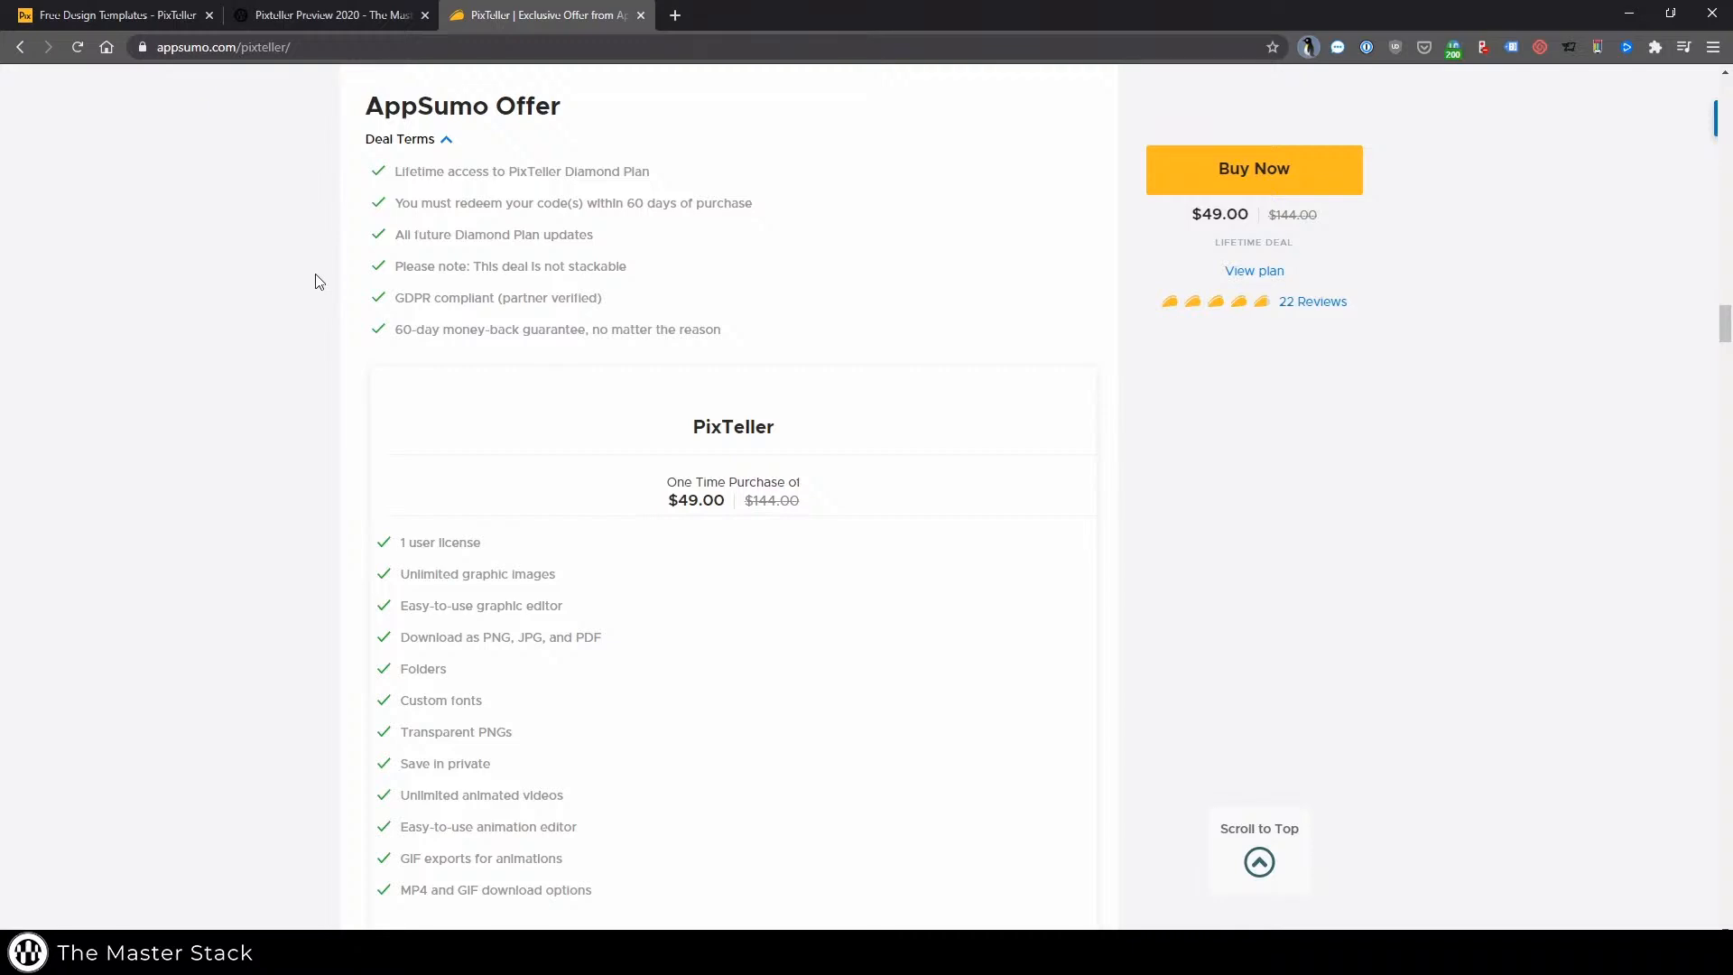
scroll(316, 276, "down", 2)
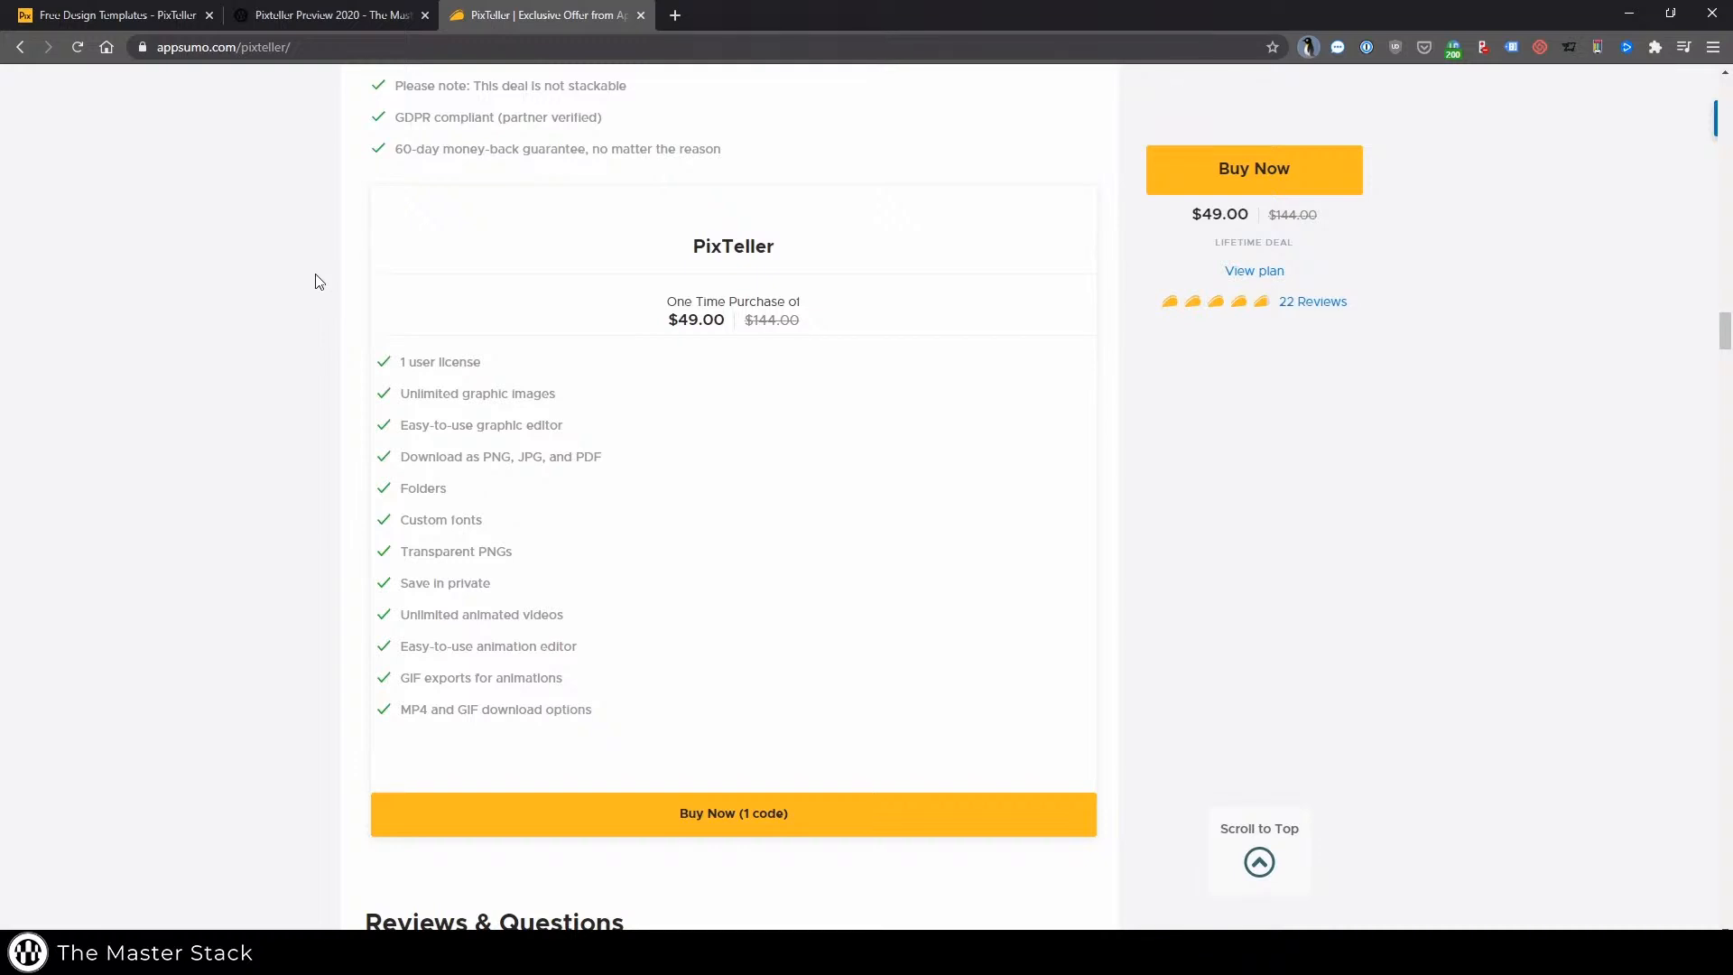
scroll(316, 273, "up", 10)
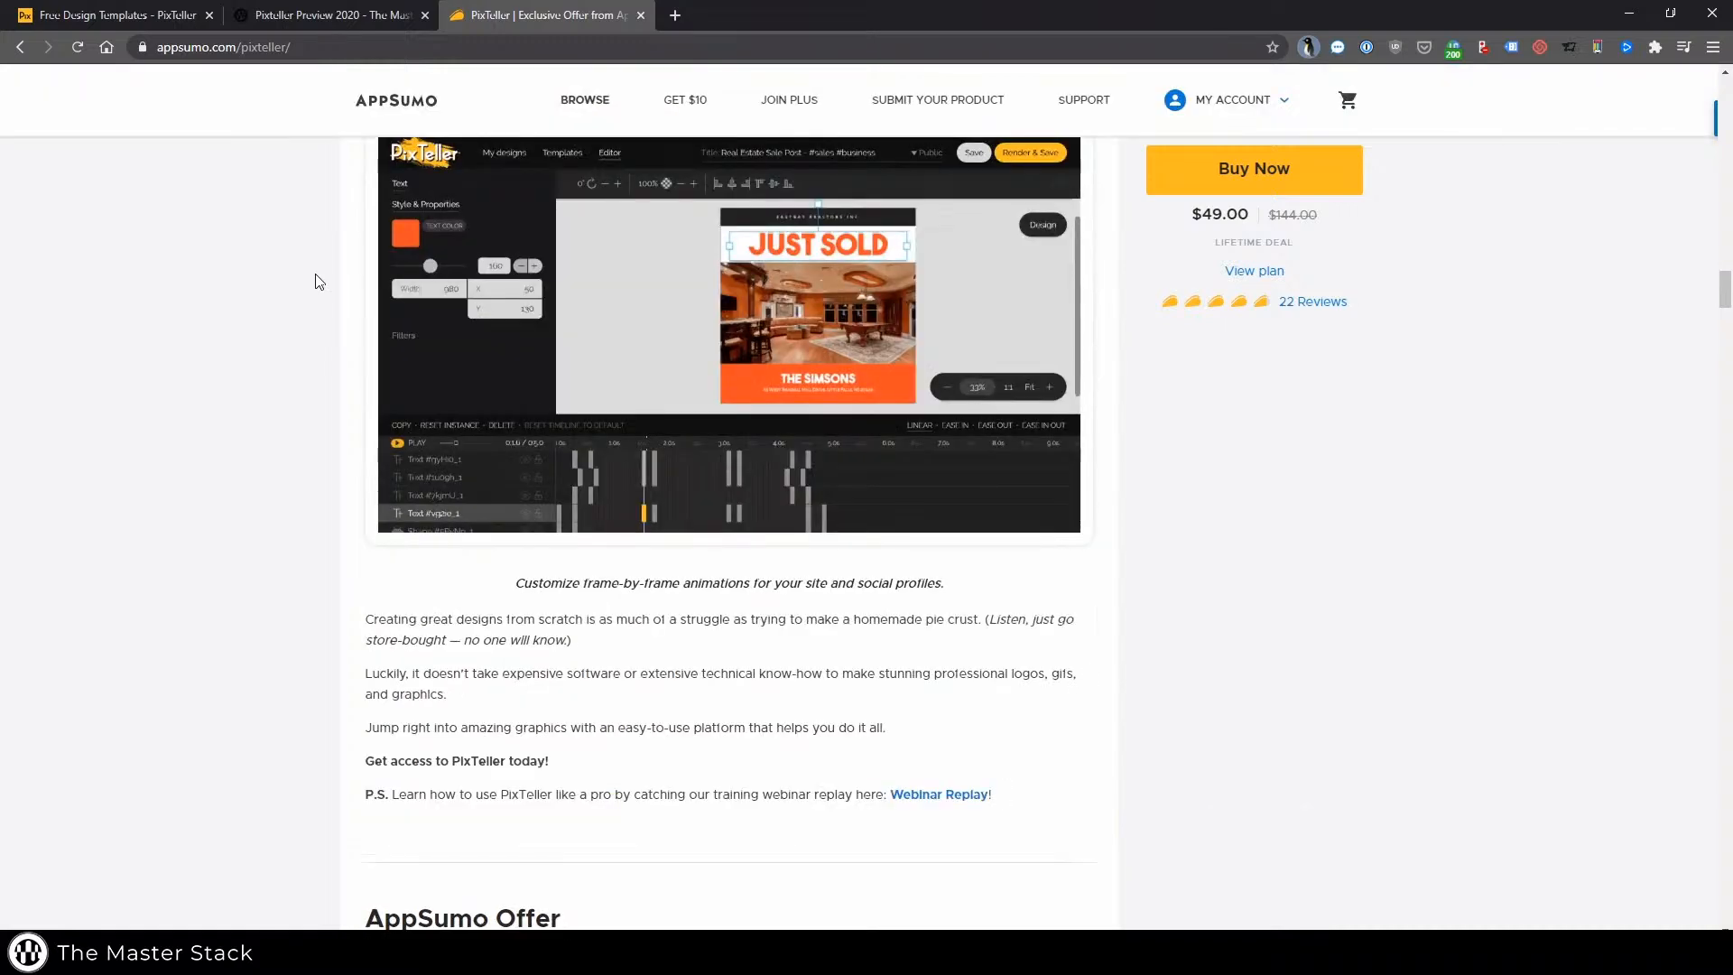
scroll(316, 273, "up", 15)
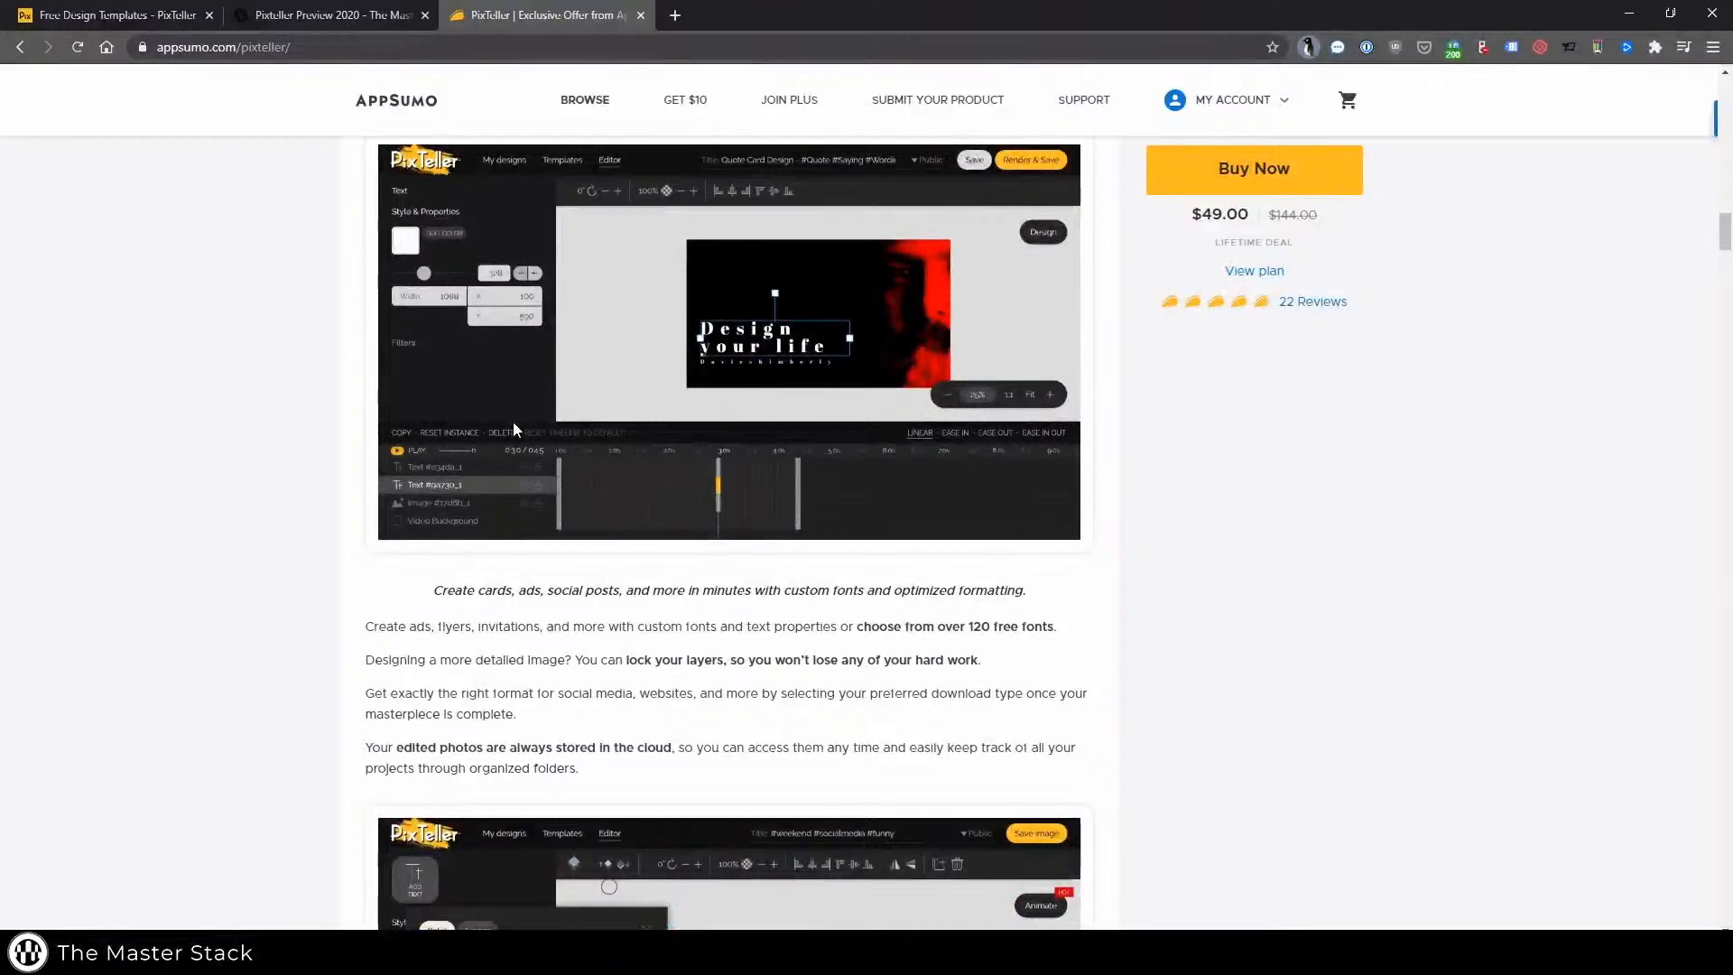
scroll(512, 420, "up", 7)
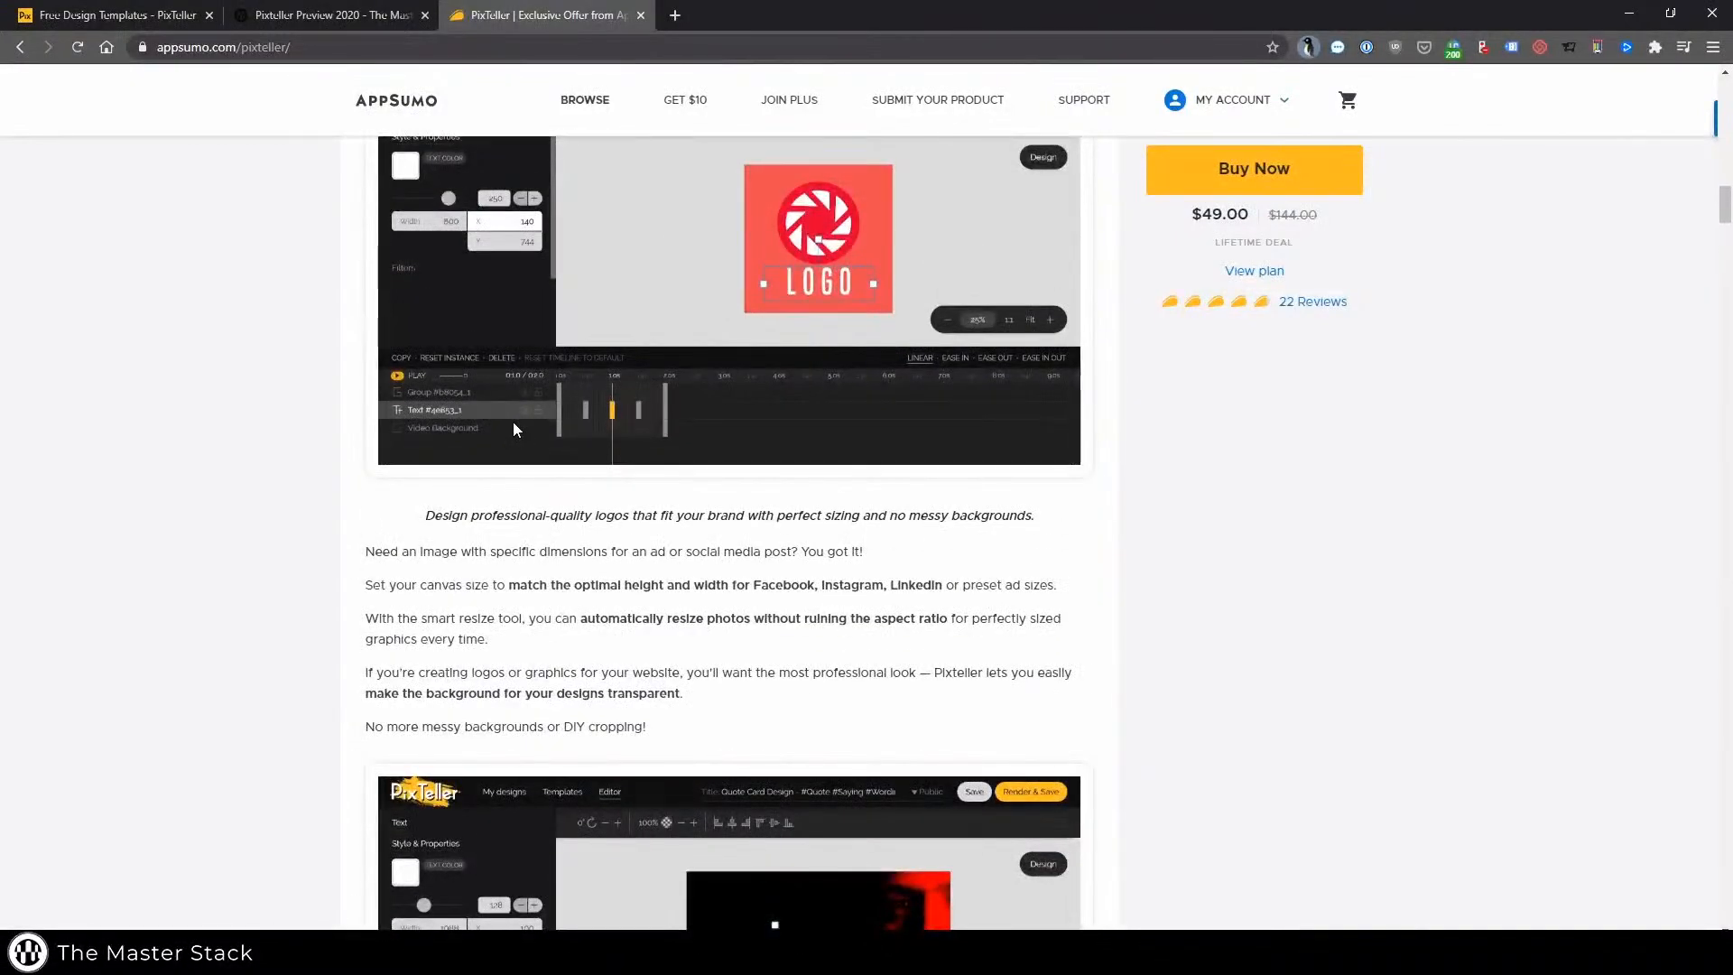
scroll(515, 429, "up", 2)
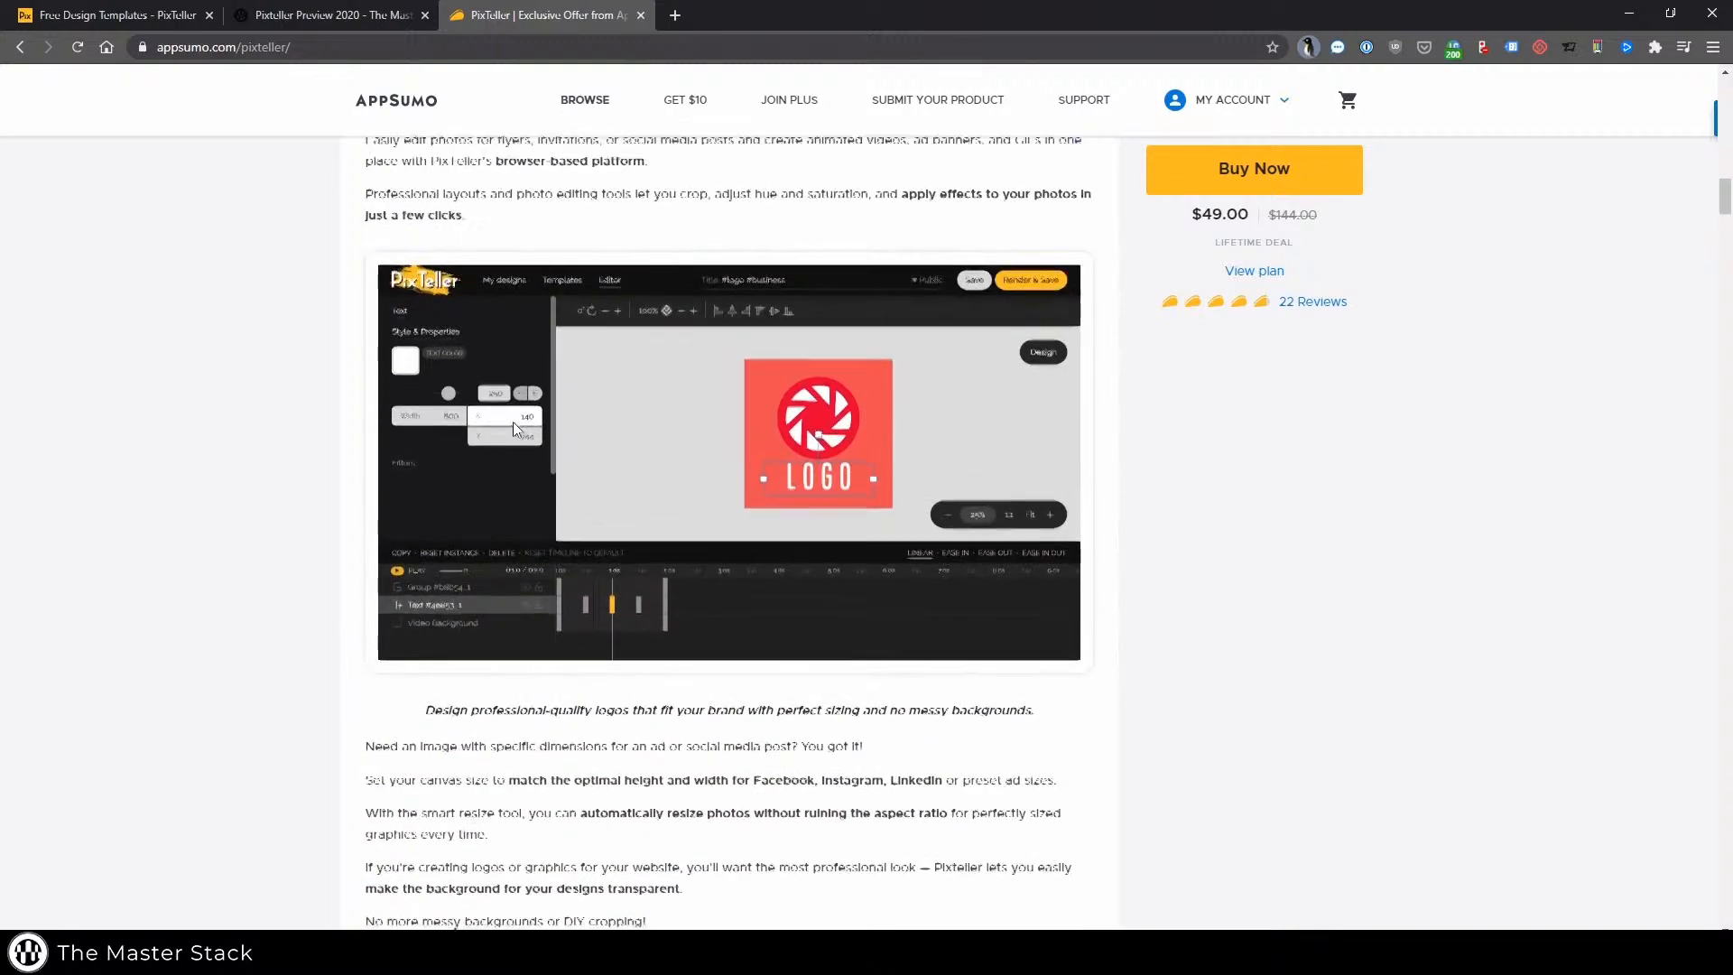
scroll(512, 421, "up", 13)
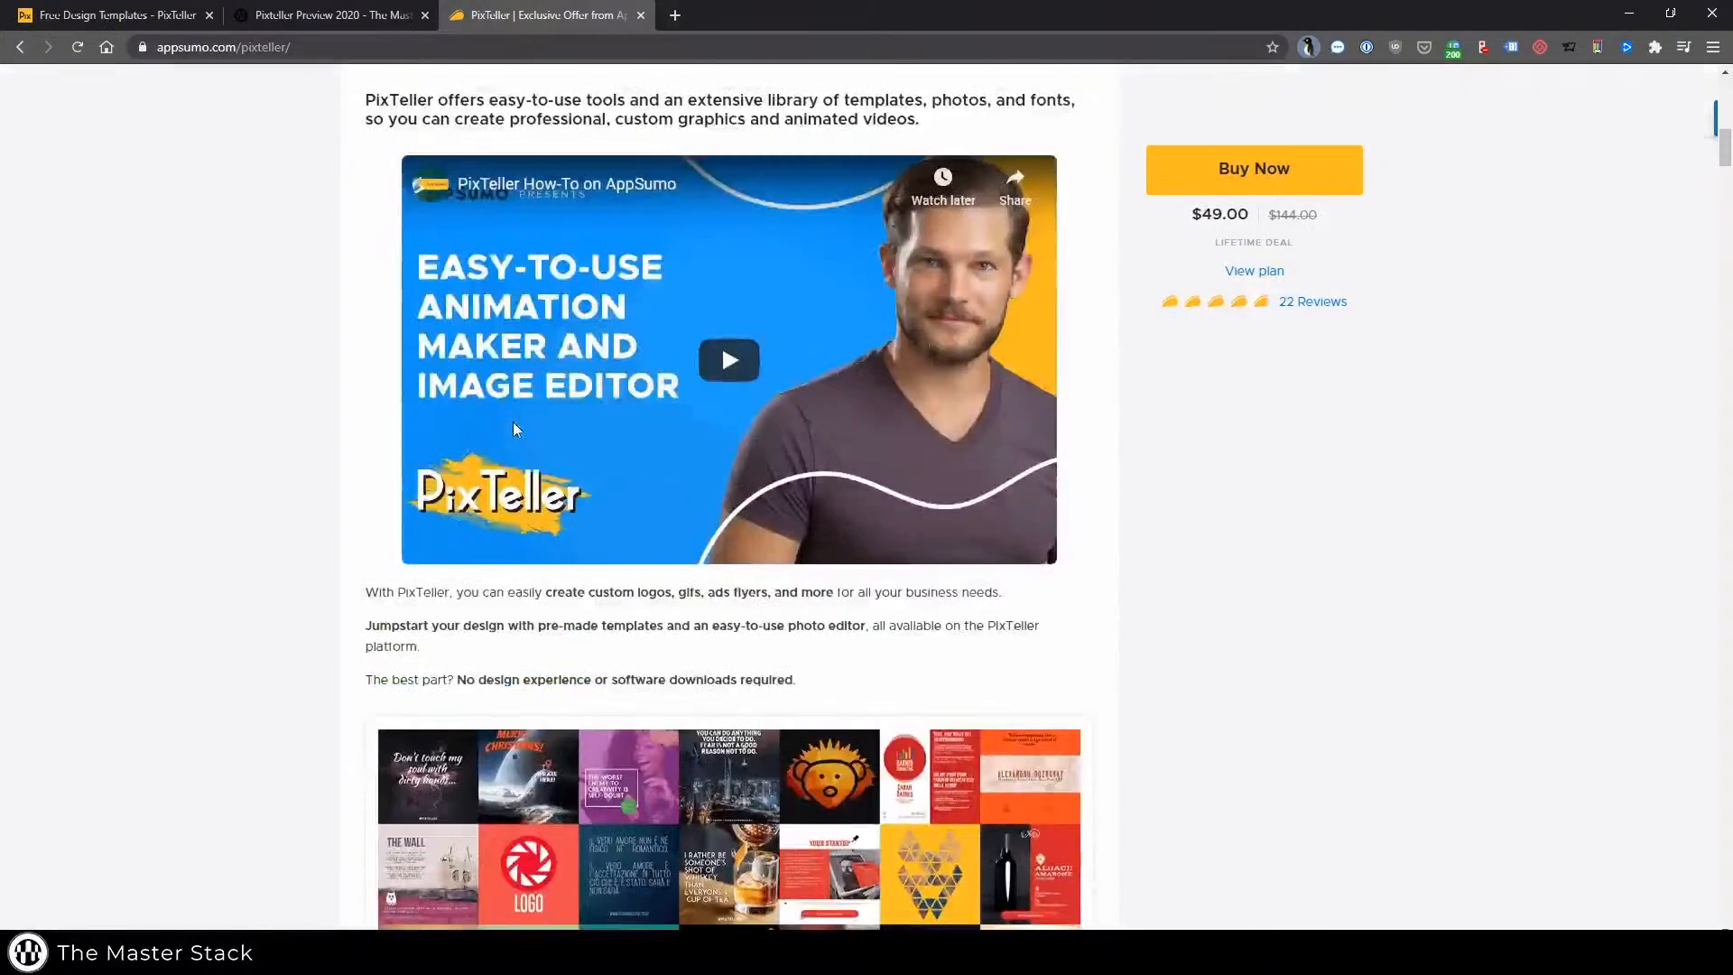
Return to the PixTeller tab and open the Full HD Video template category
left_click(159, 18)
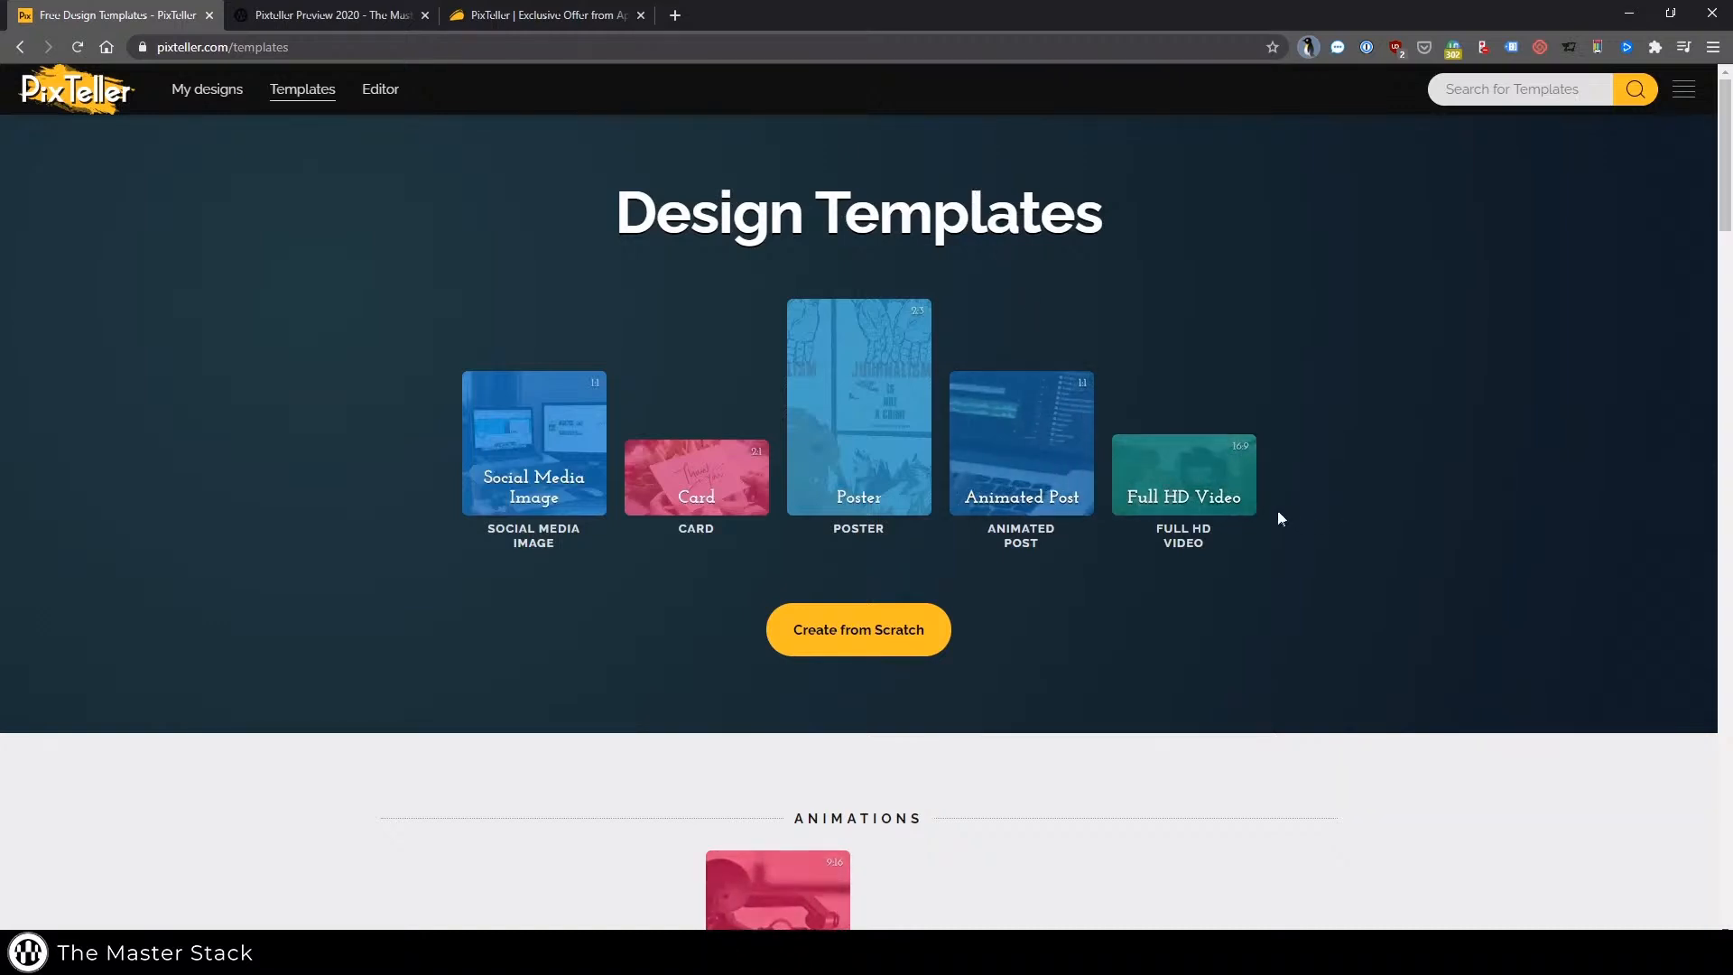
left_click(1177, 474)
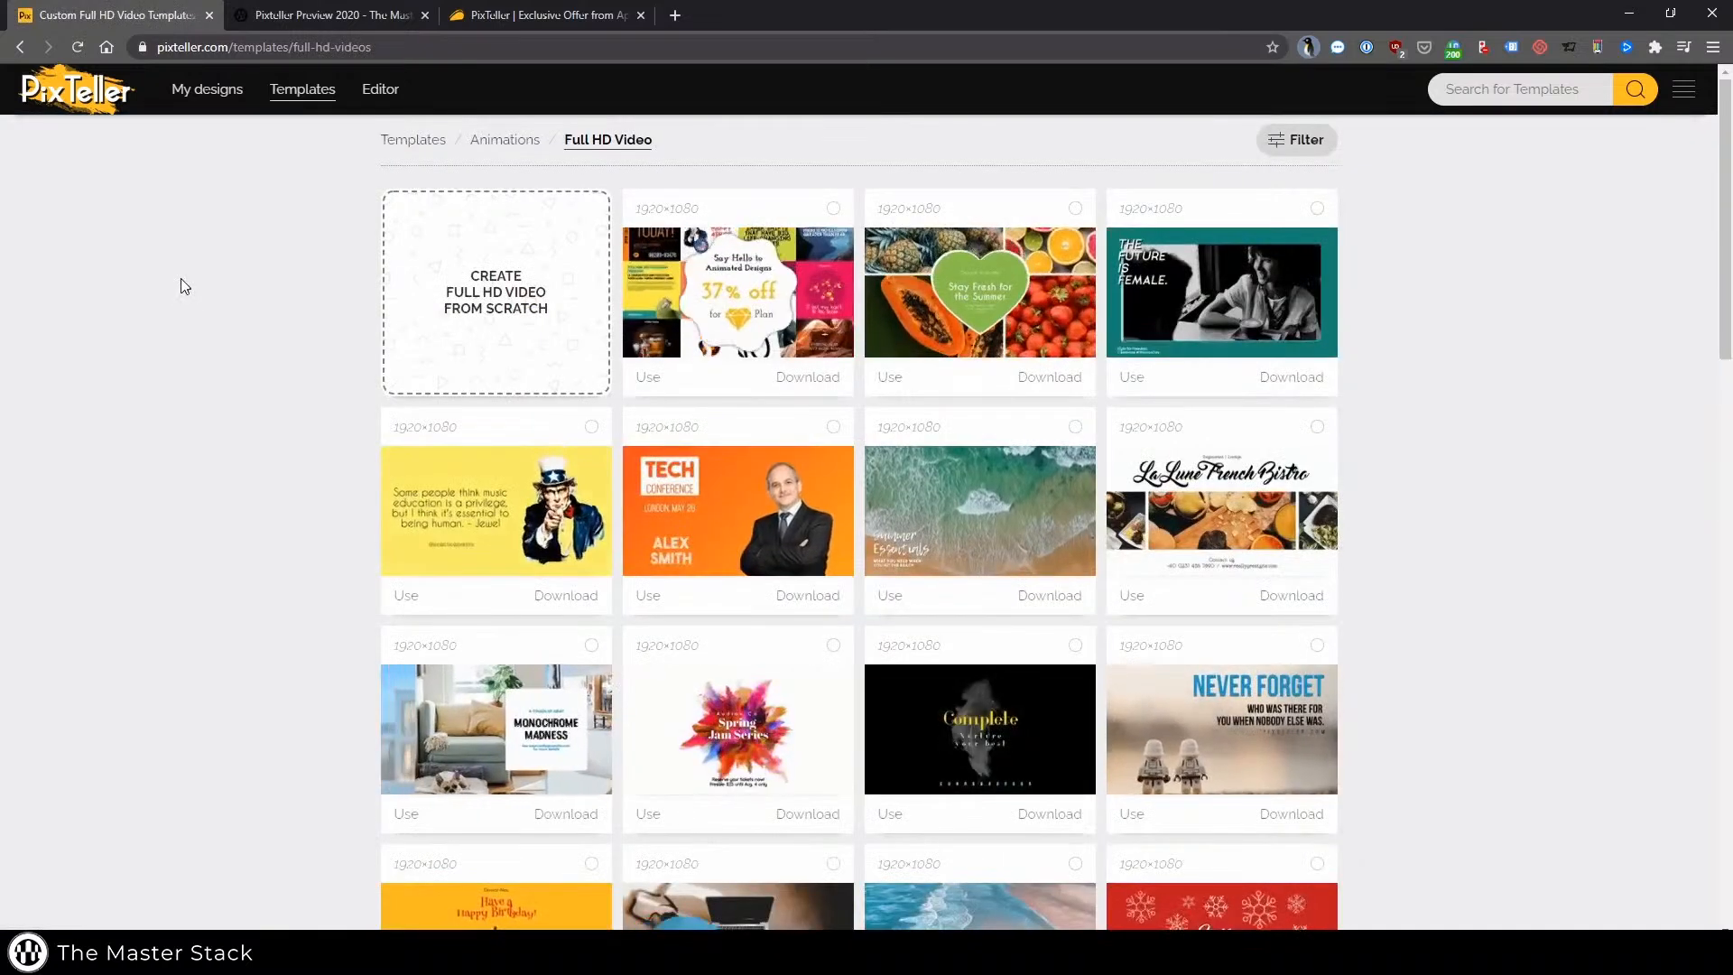
scroll(182, 281, "down", 2)
scroll(182, 281, "down", 2)
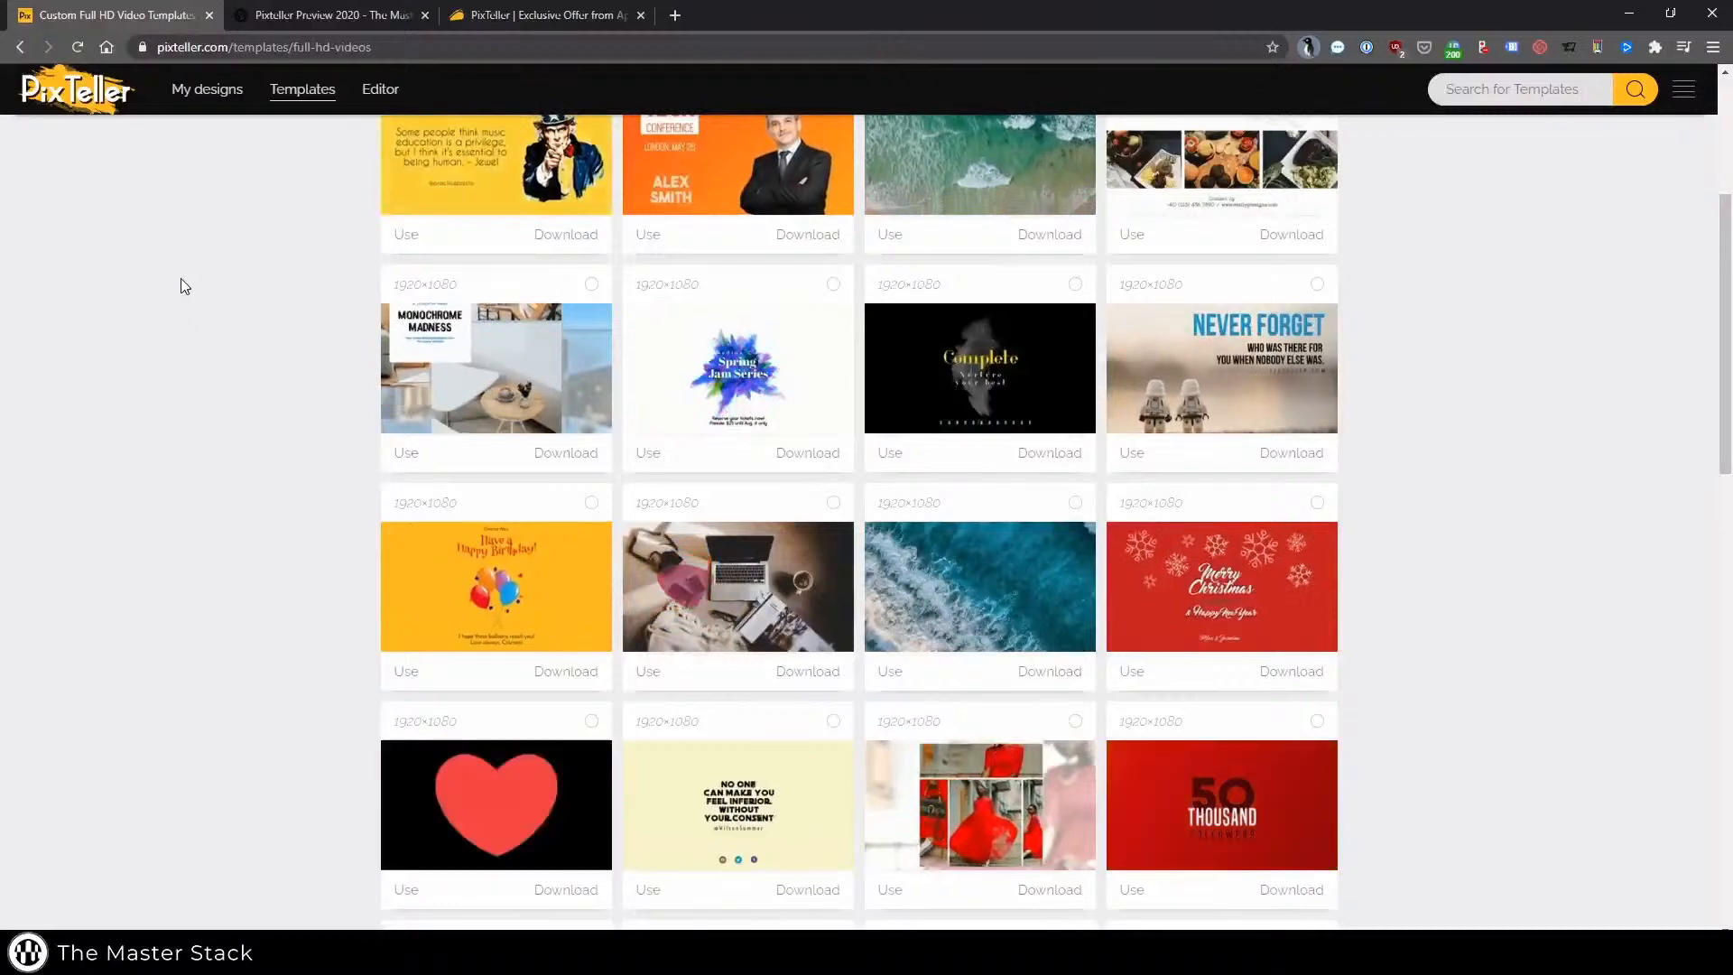
Scroll through the first page of Full HD Video templates to review the available designs
scroll(180, 281, "down", 2)
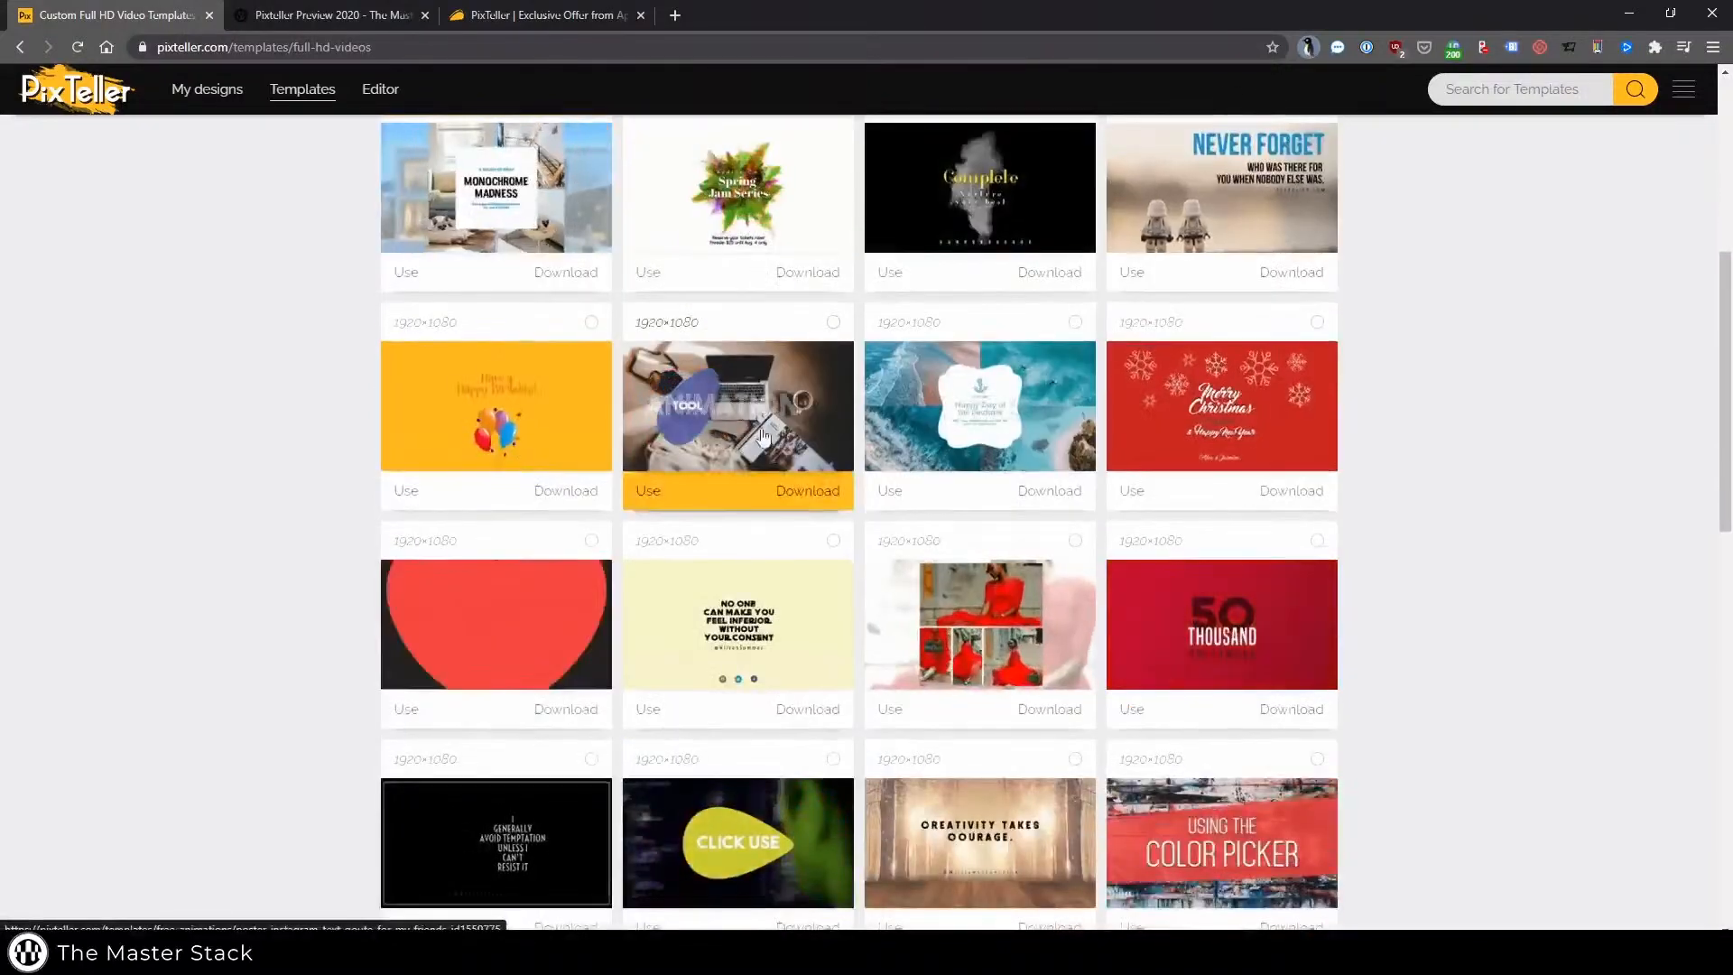
scroll(1487, 514, "down", 3)
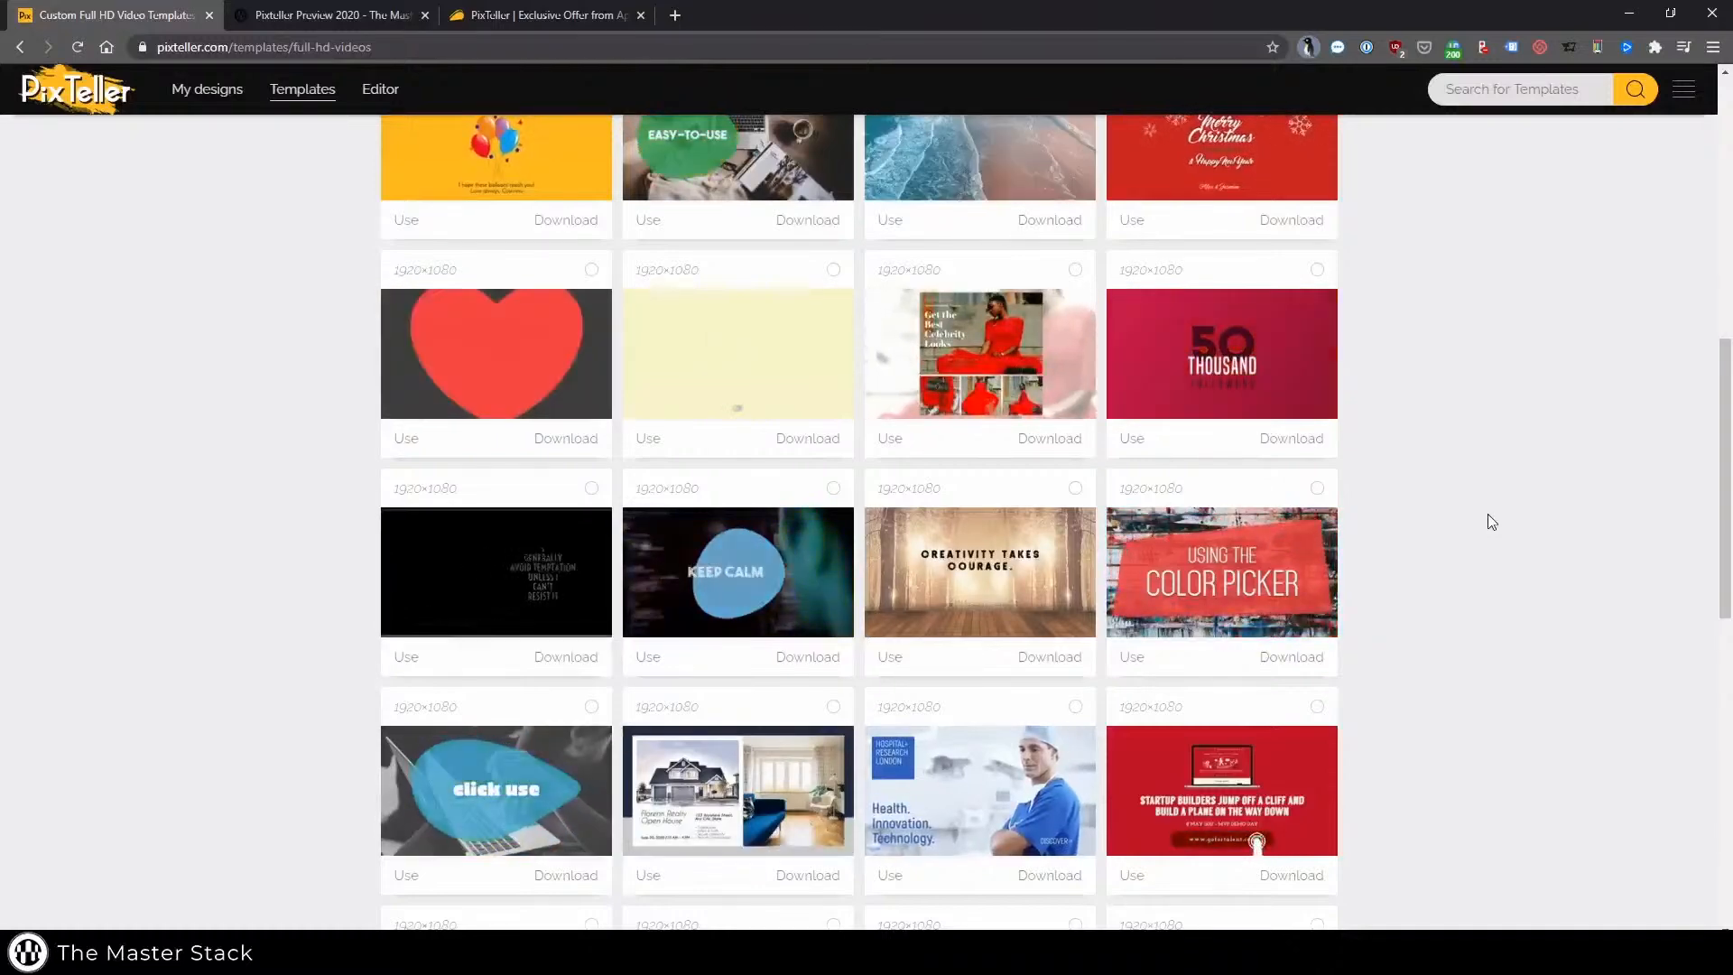
scroll(1487, 515, "down", 1)
scroll(1489, 516, "down", 2)
scroll(1488, 516, "up", 1)
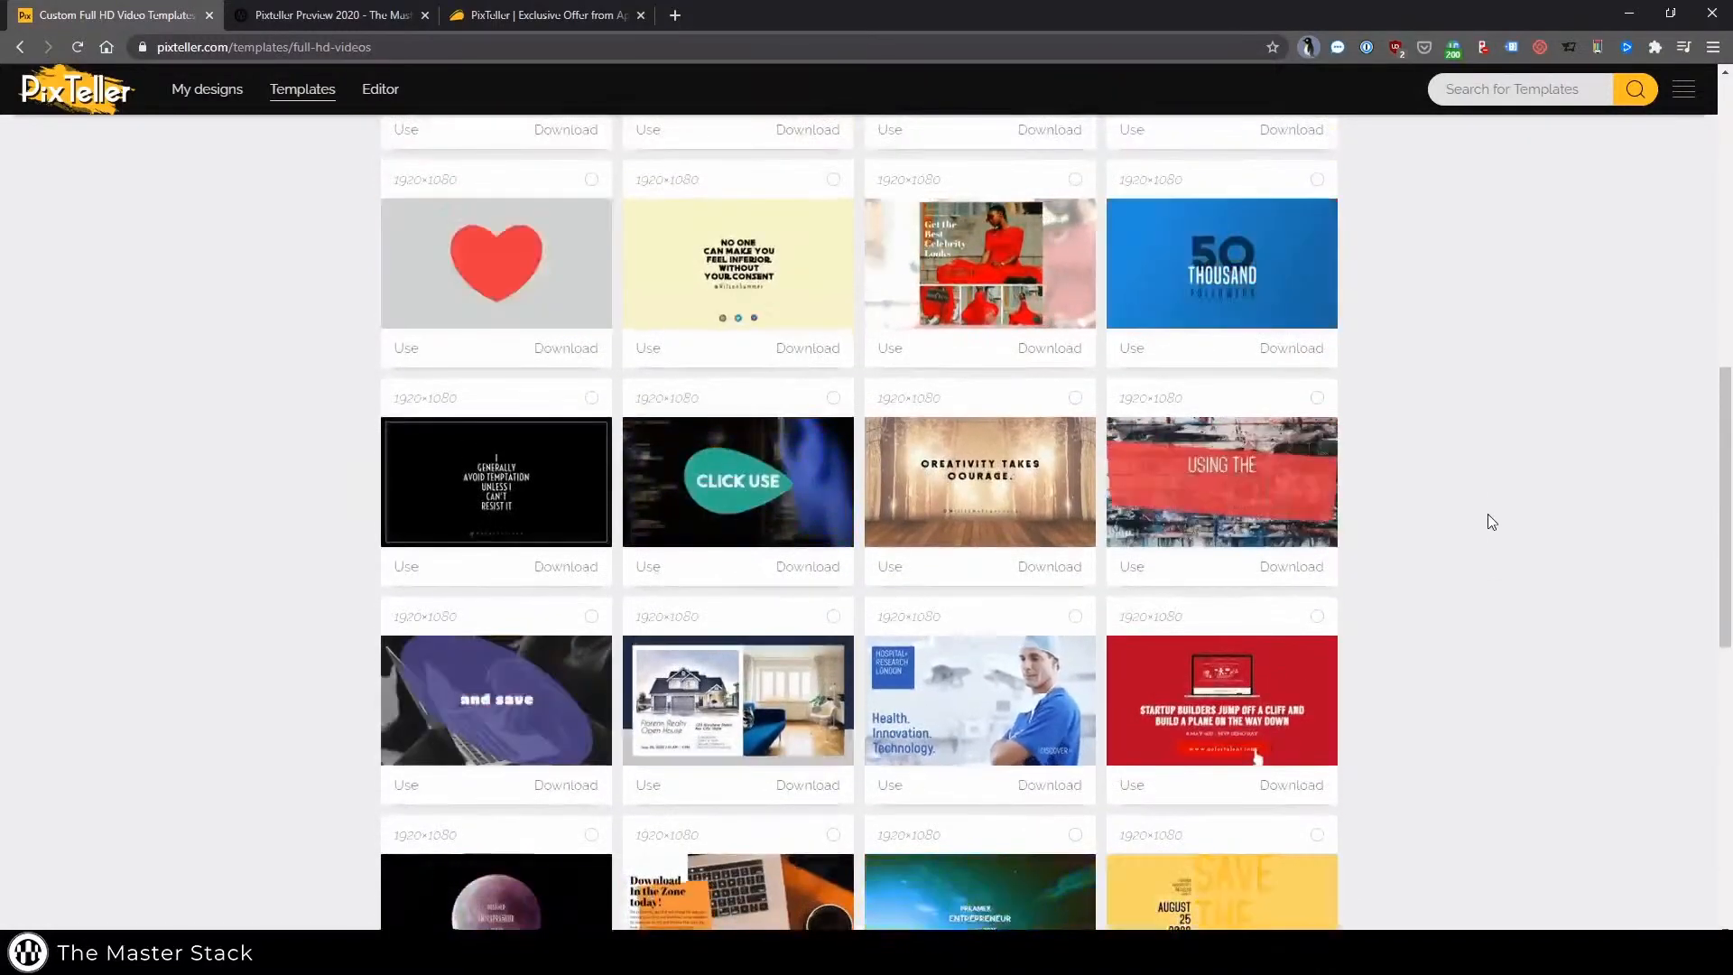
scroll(1487, 514, "down", 2)
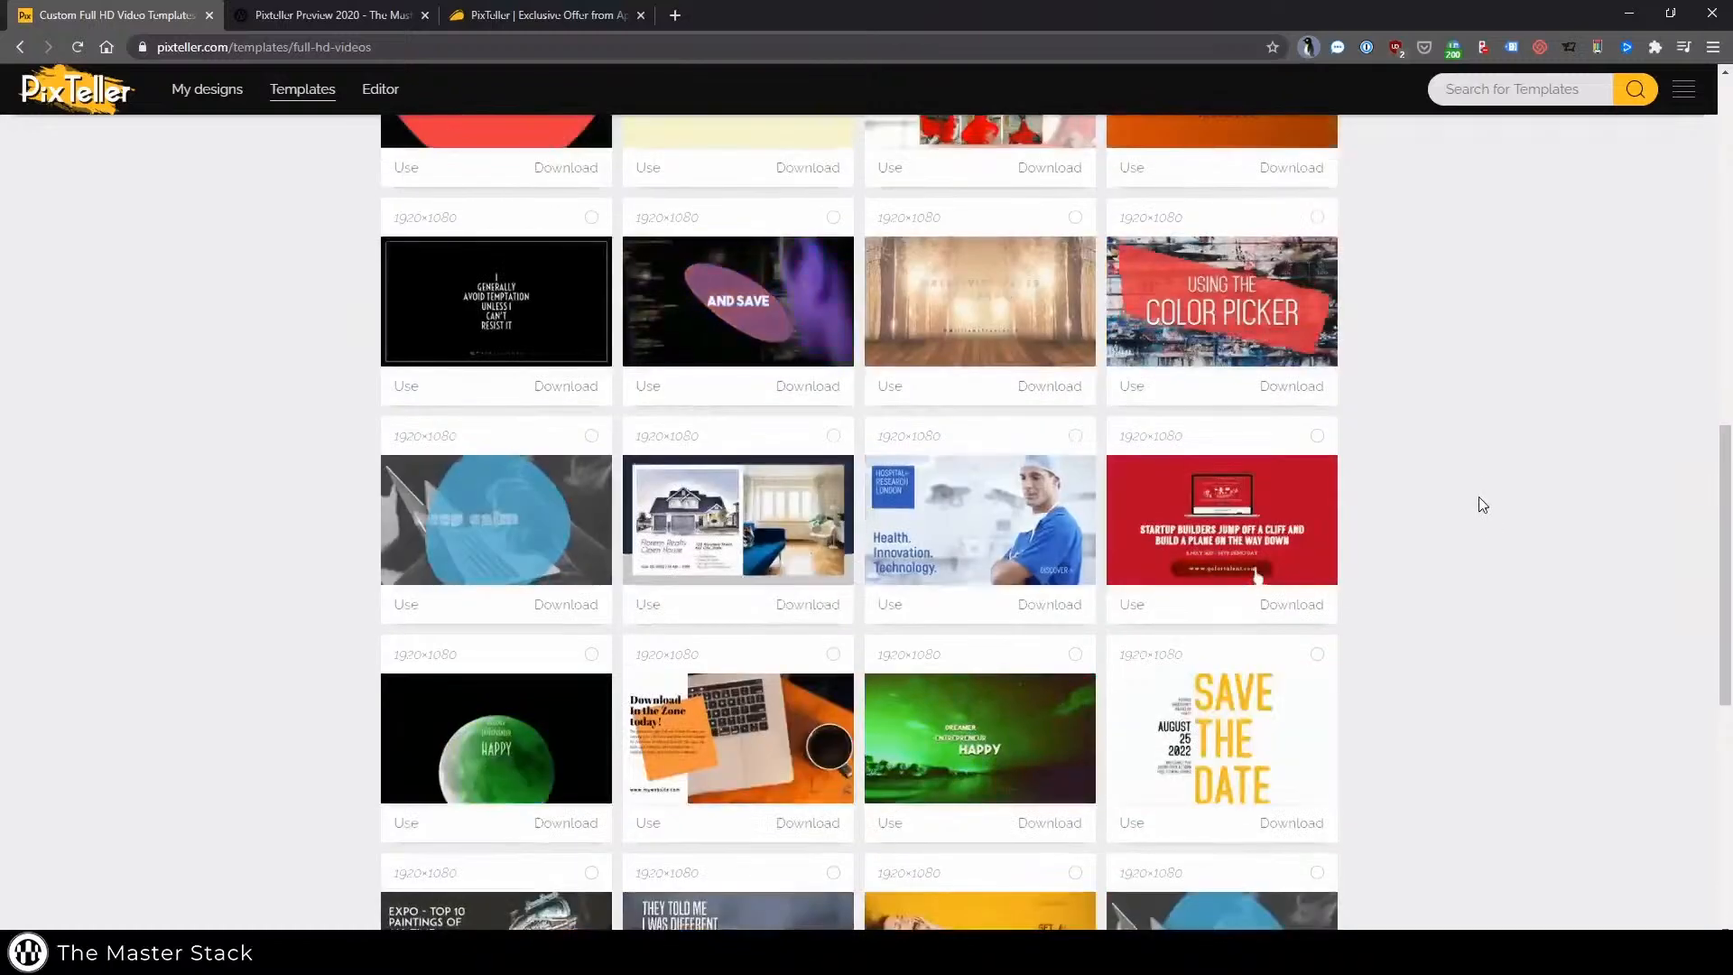
scroll(1479, 484, "down", 4)
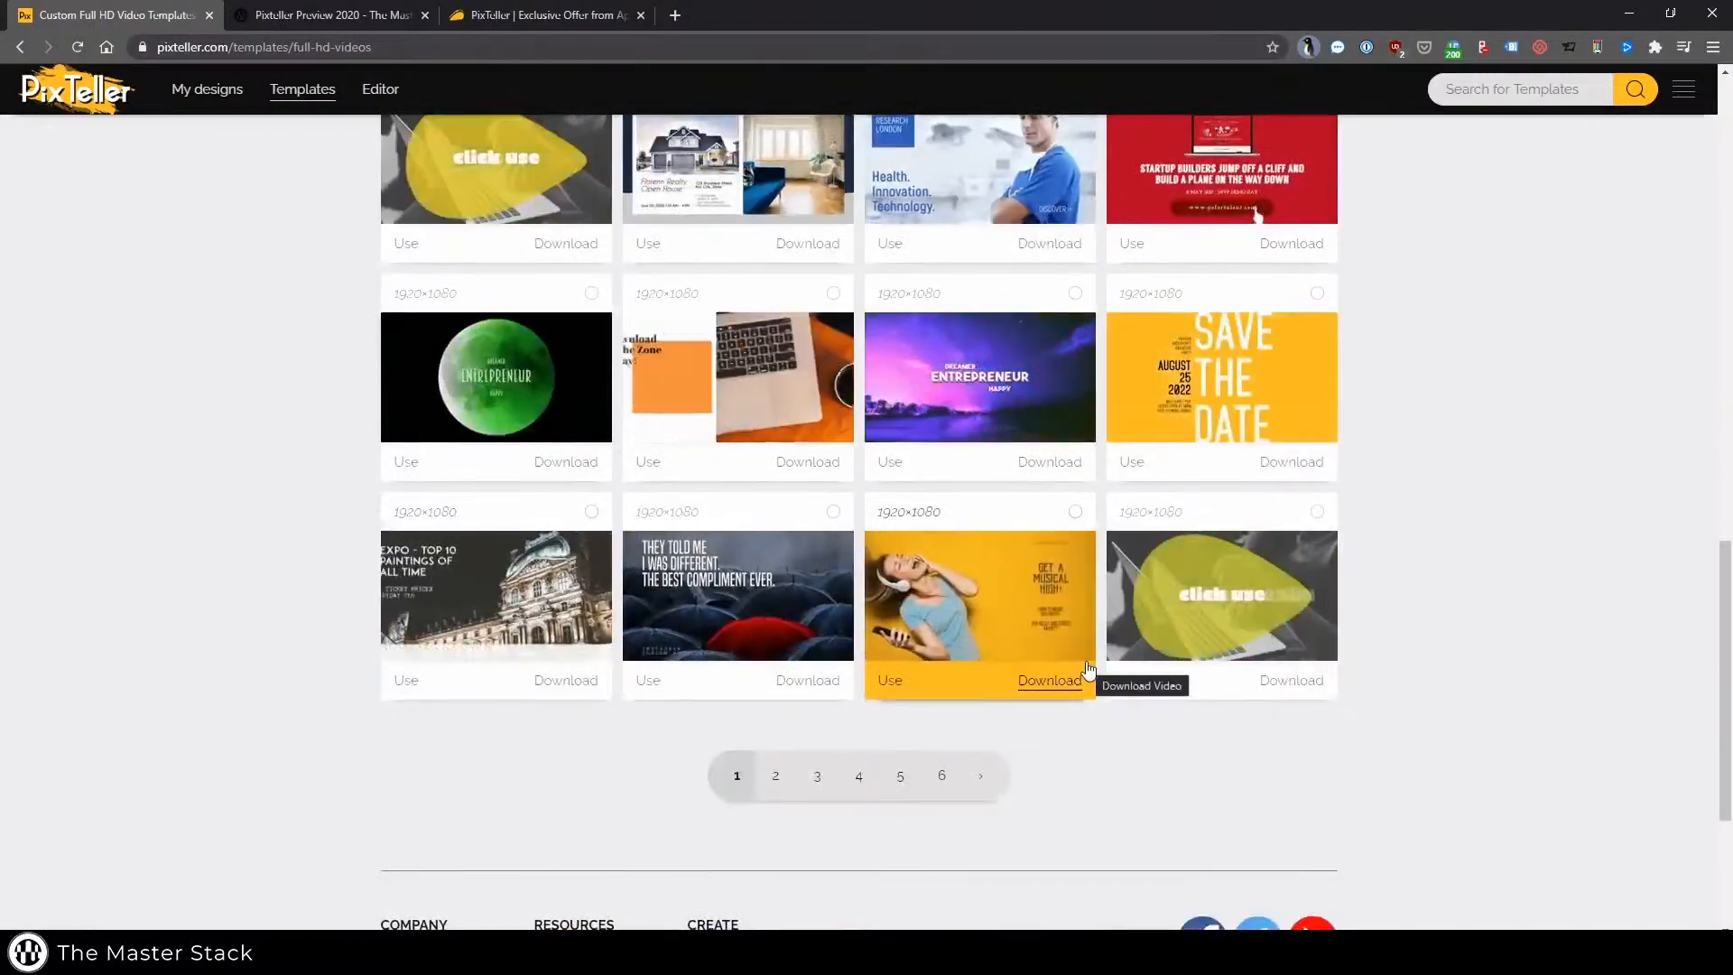
scroll(1420, 638, "up", 5)
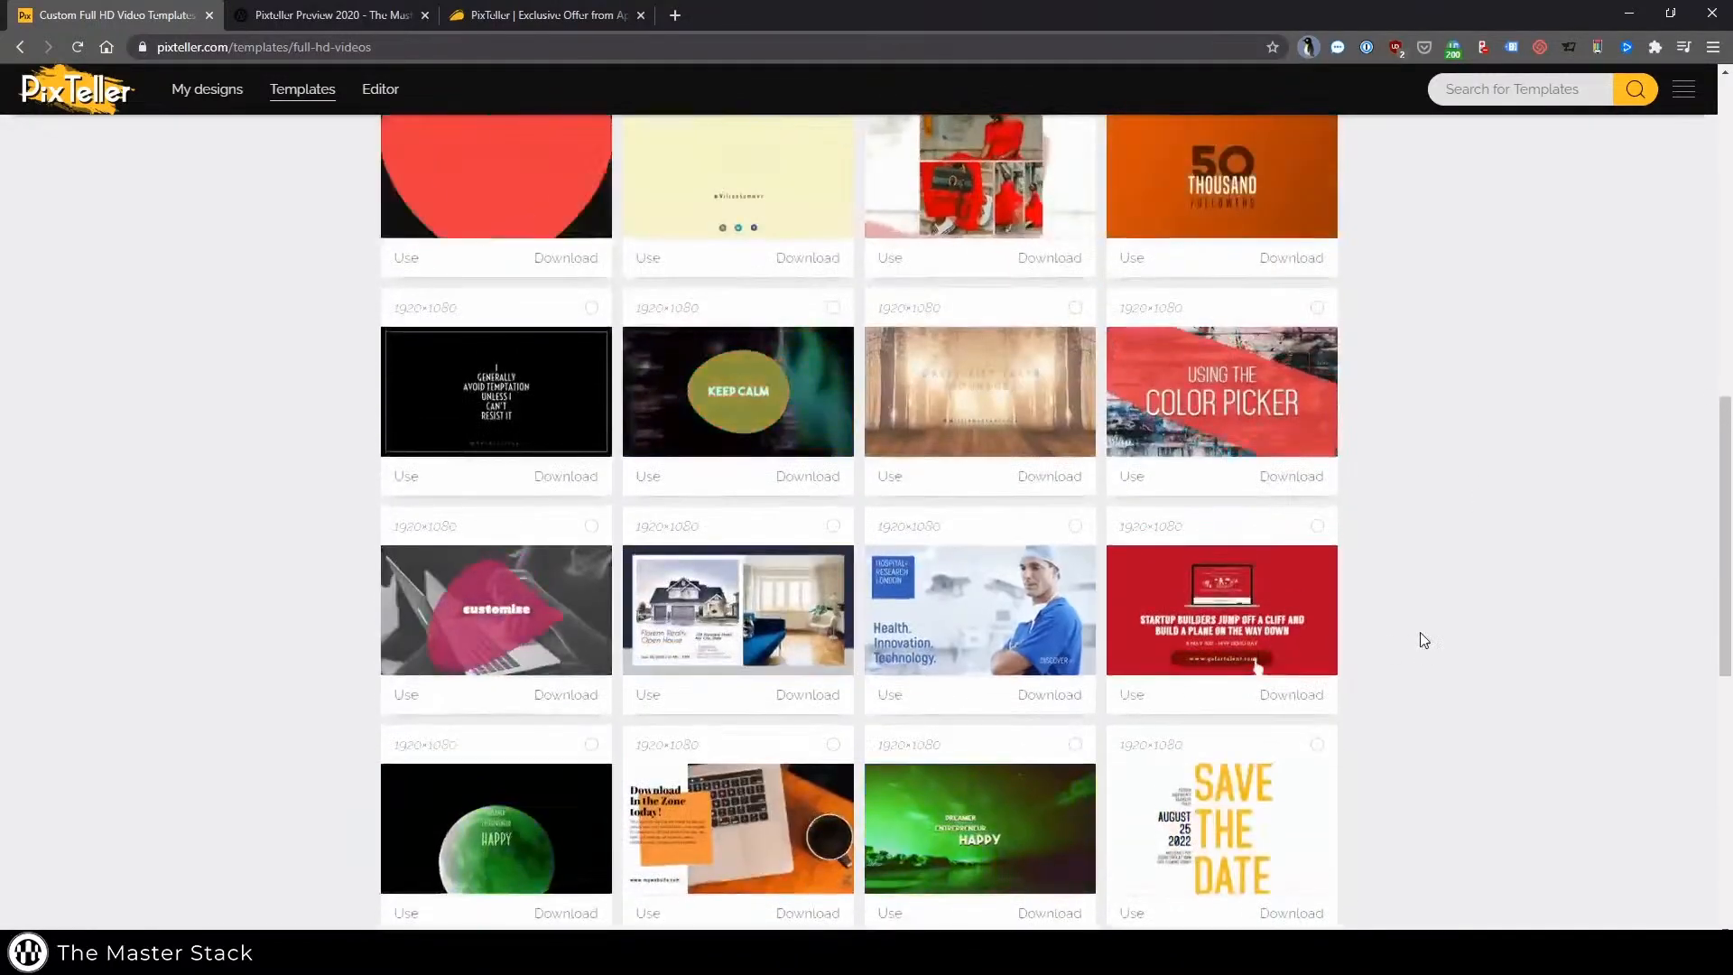
scroll(1423, 640, "up", 1)
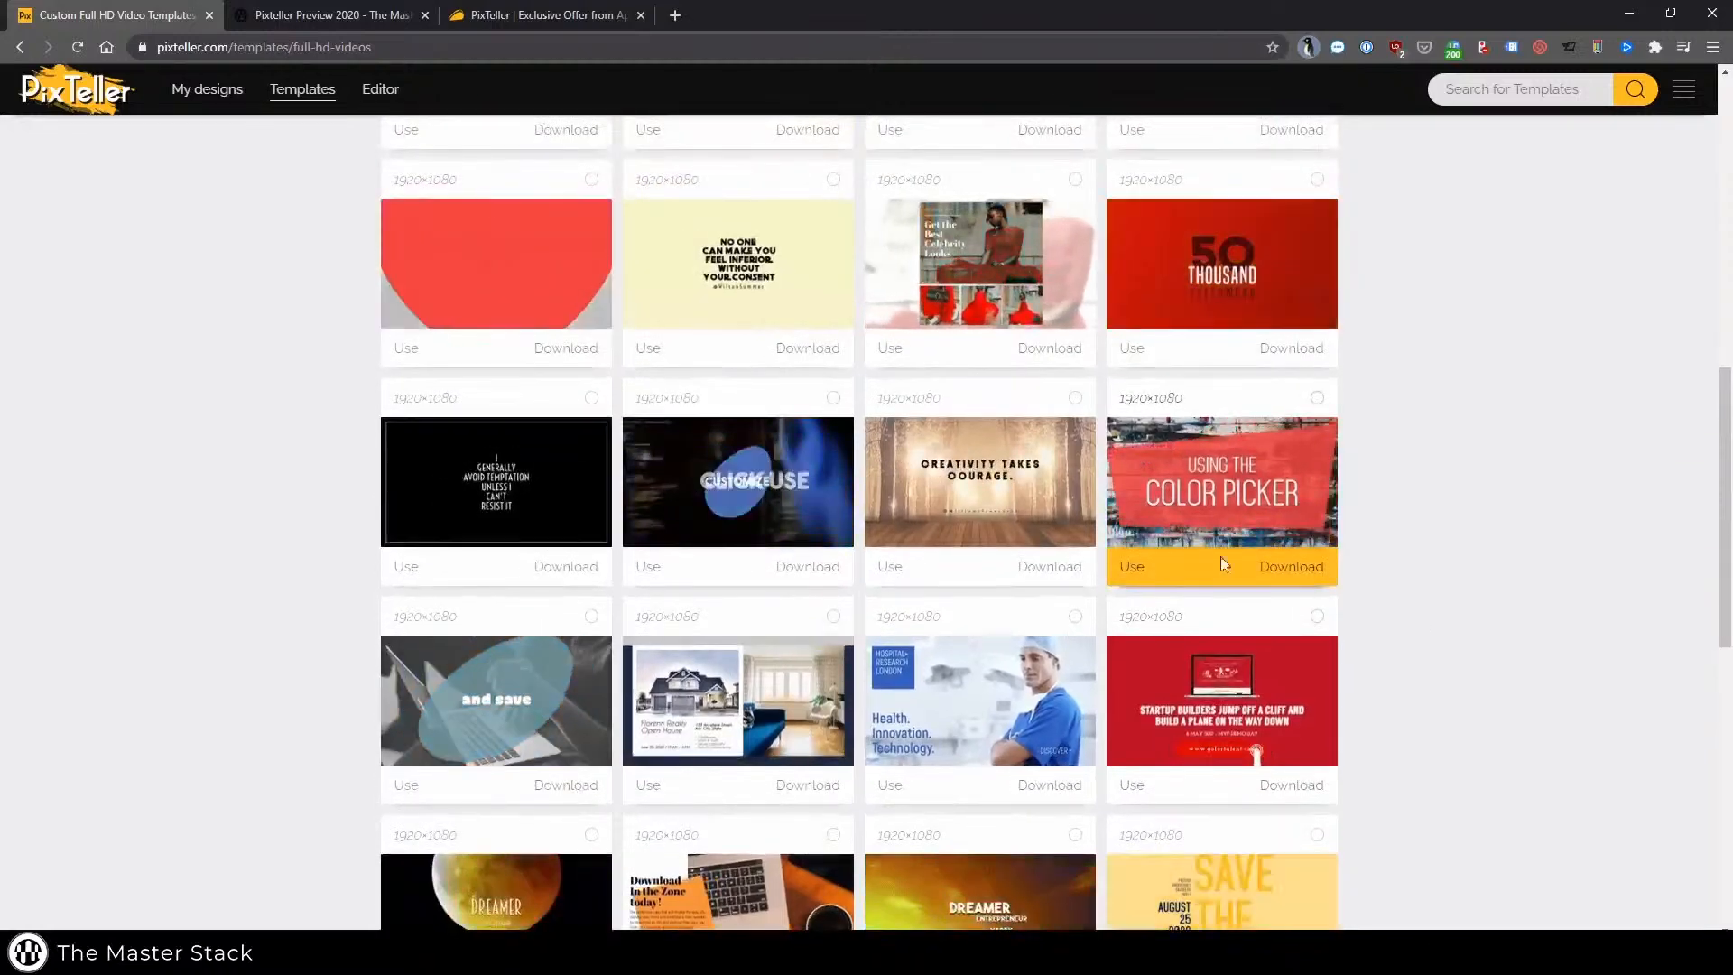
scroll(1372, 513, "up", 10)
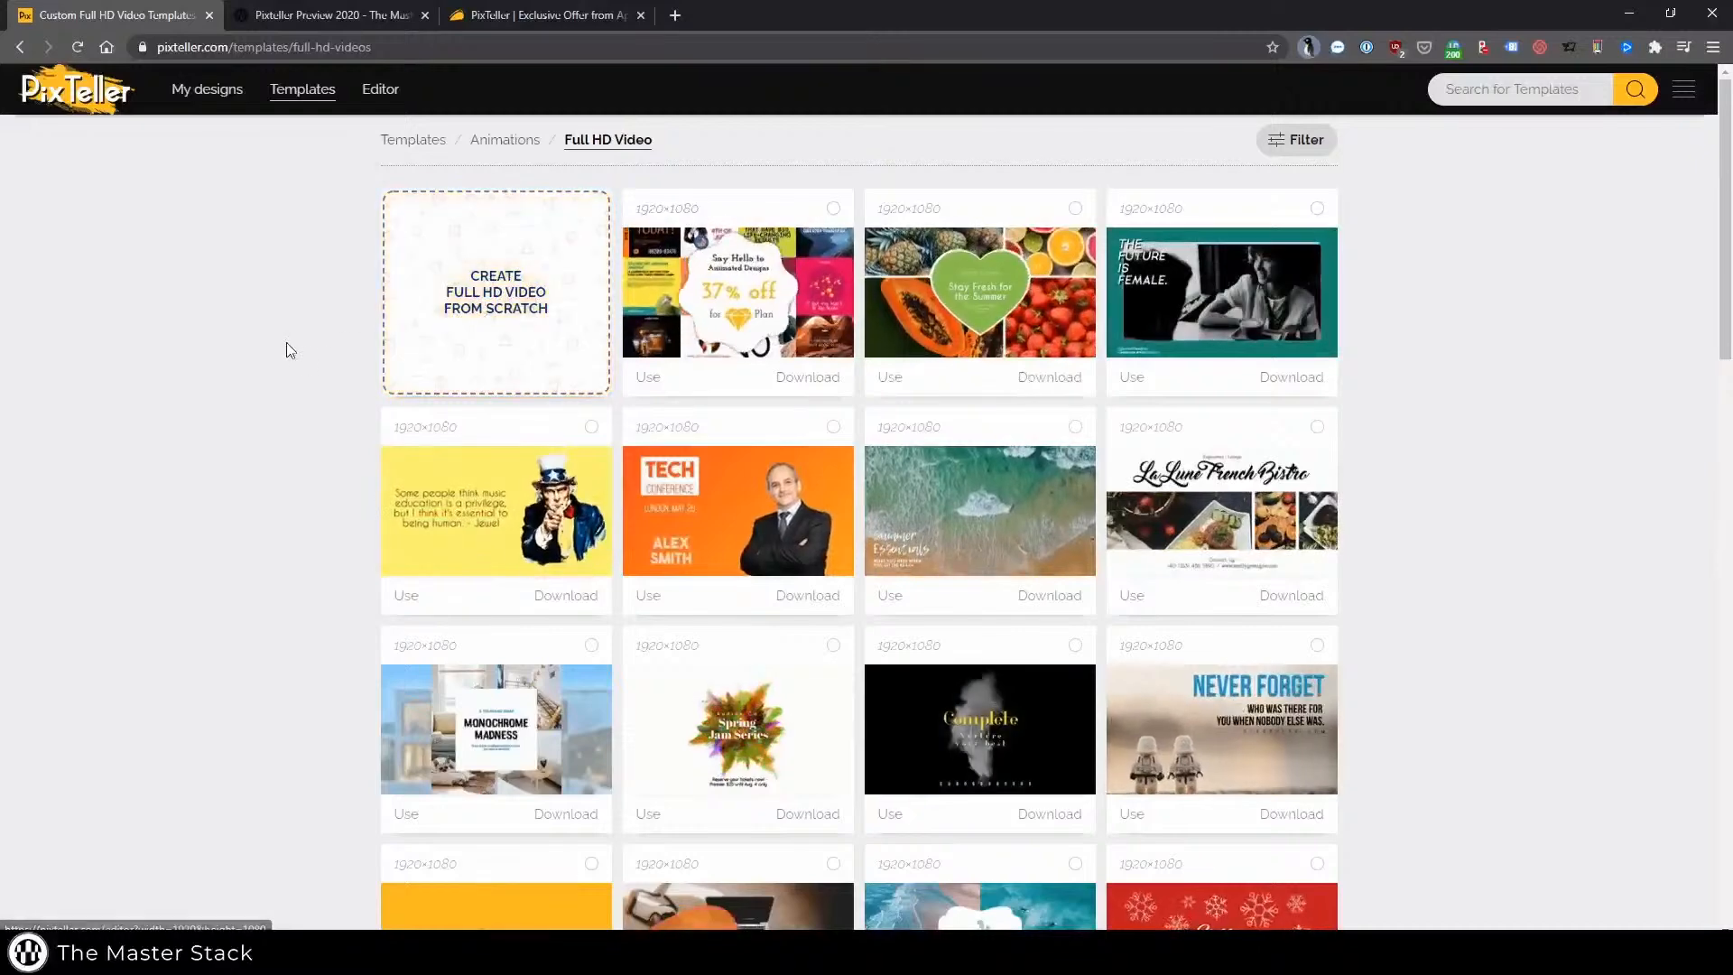
scroll(286, 345, "down", 15)
scroll(932, 391, "up", 15)
Open the template filter panel to review the available template categories and sizes, then close it
left_click(1308, 140)
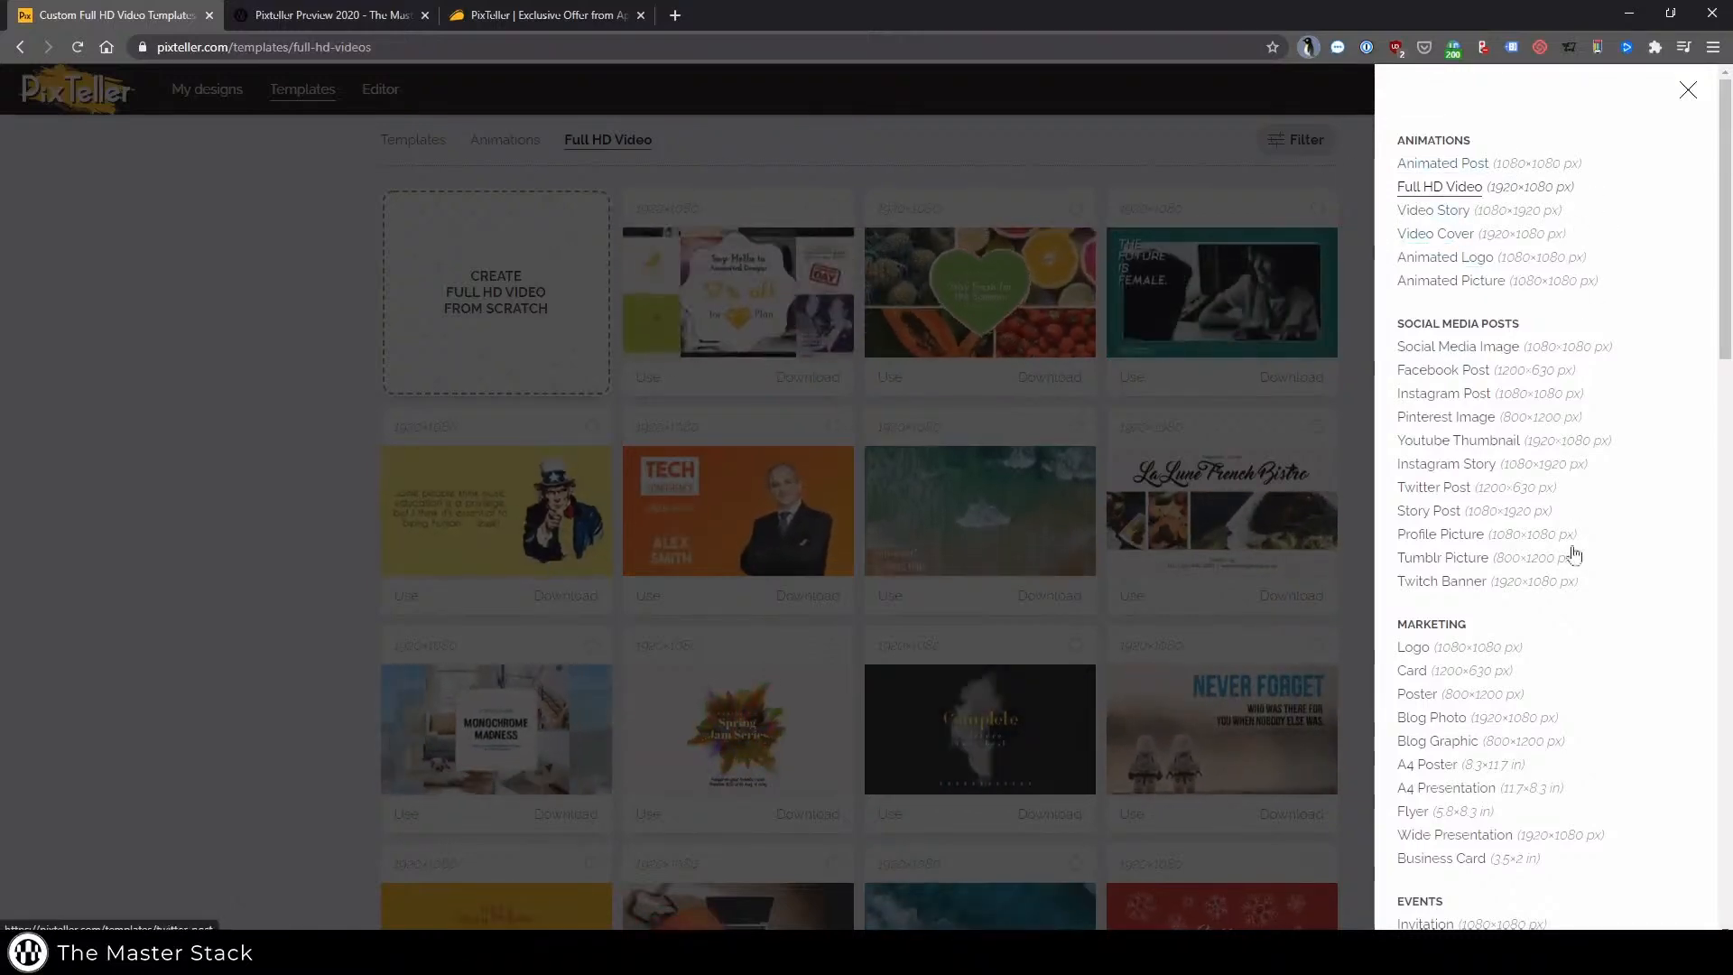
scroll(1575, 554, "down", 12)
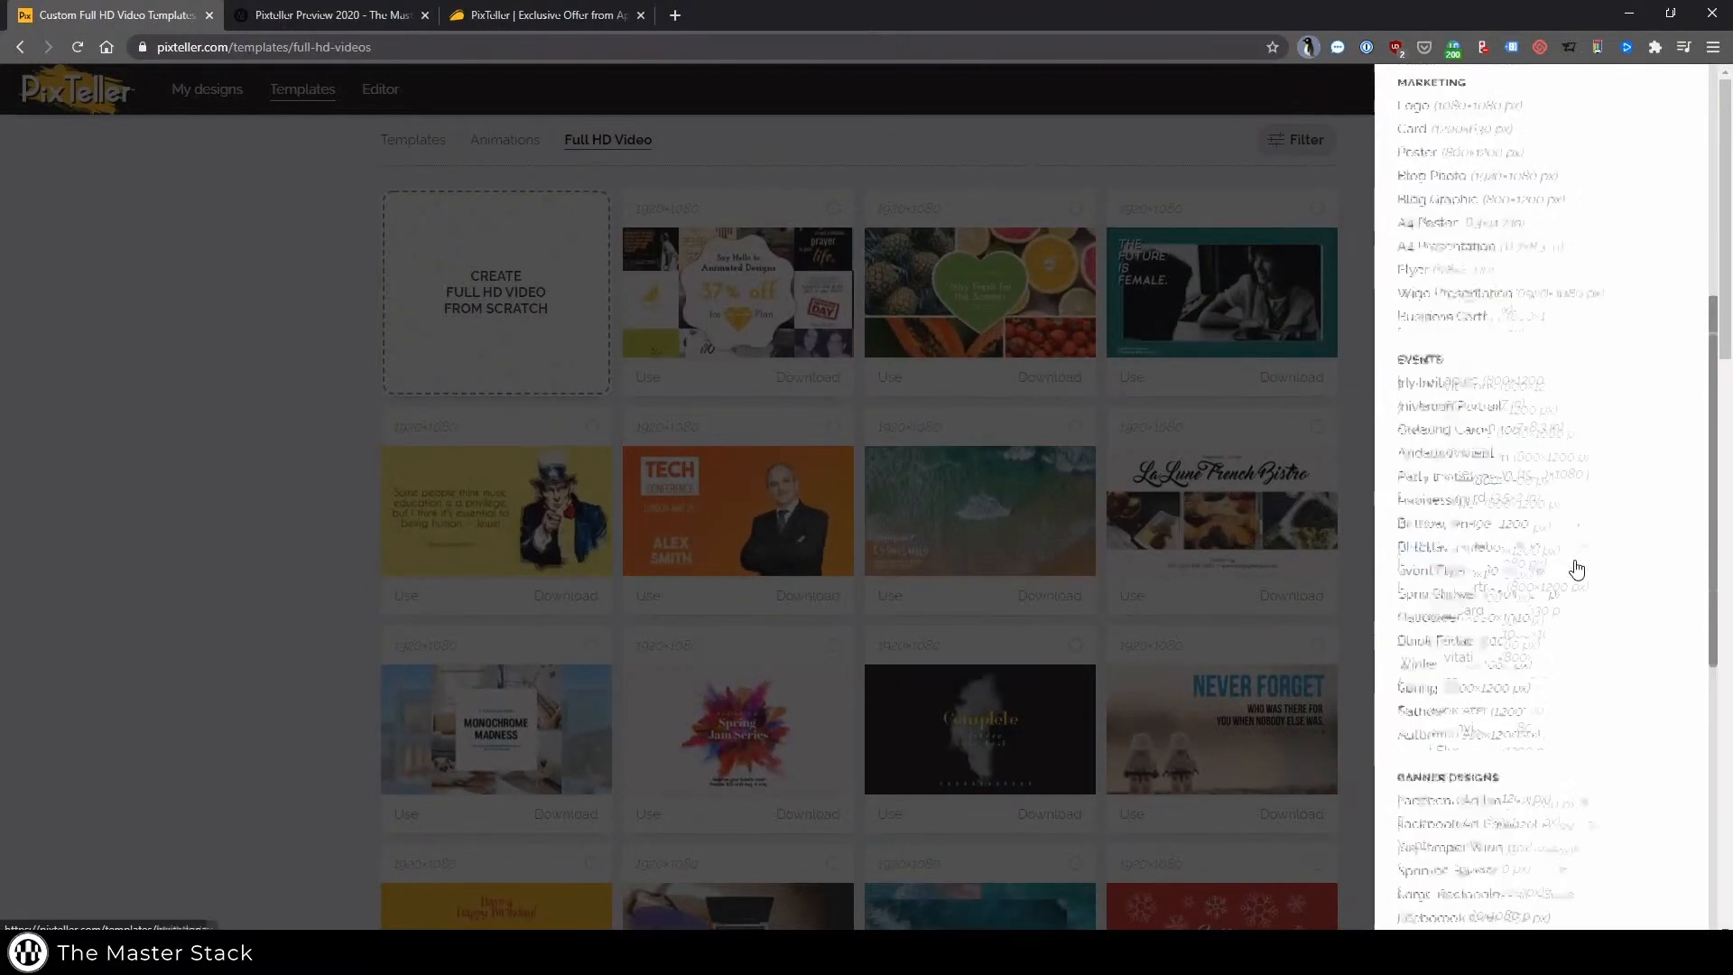
left_click(1318, 236)
Go to page 2 of the Full HD Video templates and browse its designs
scroll(1424, 532, "down", 15)
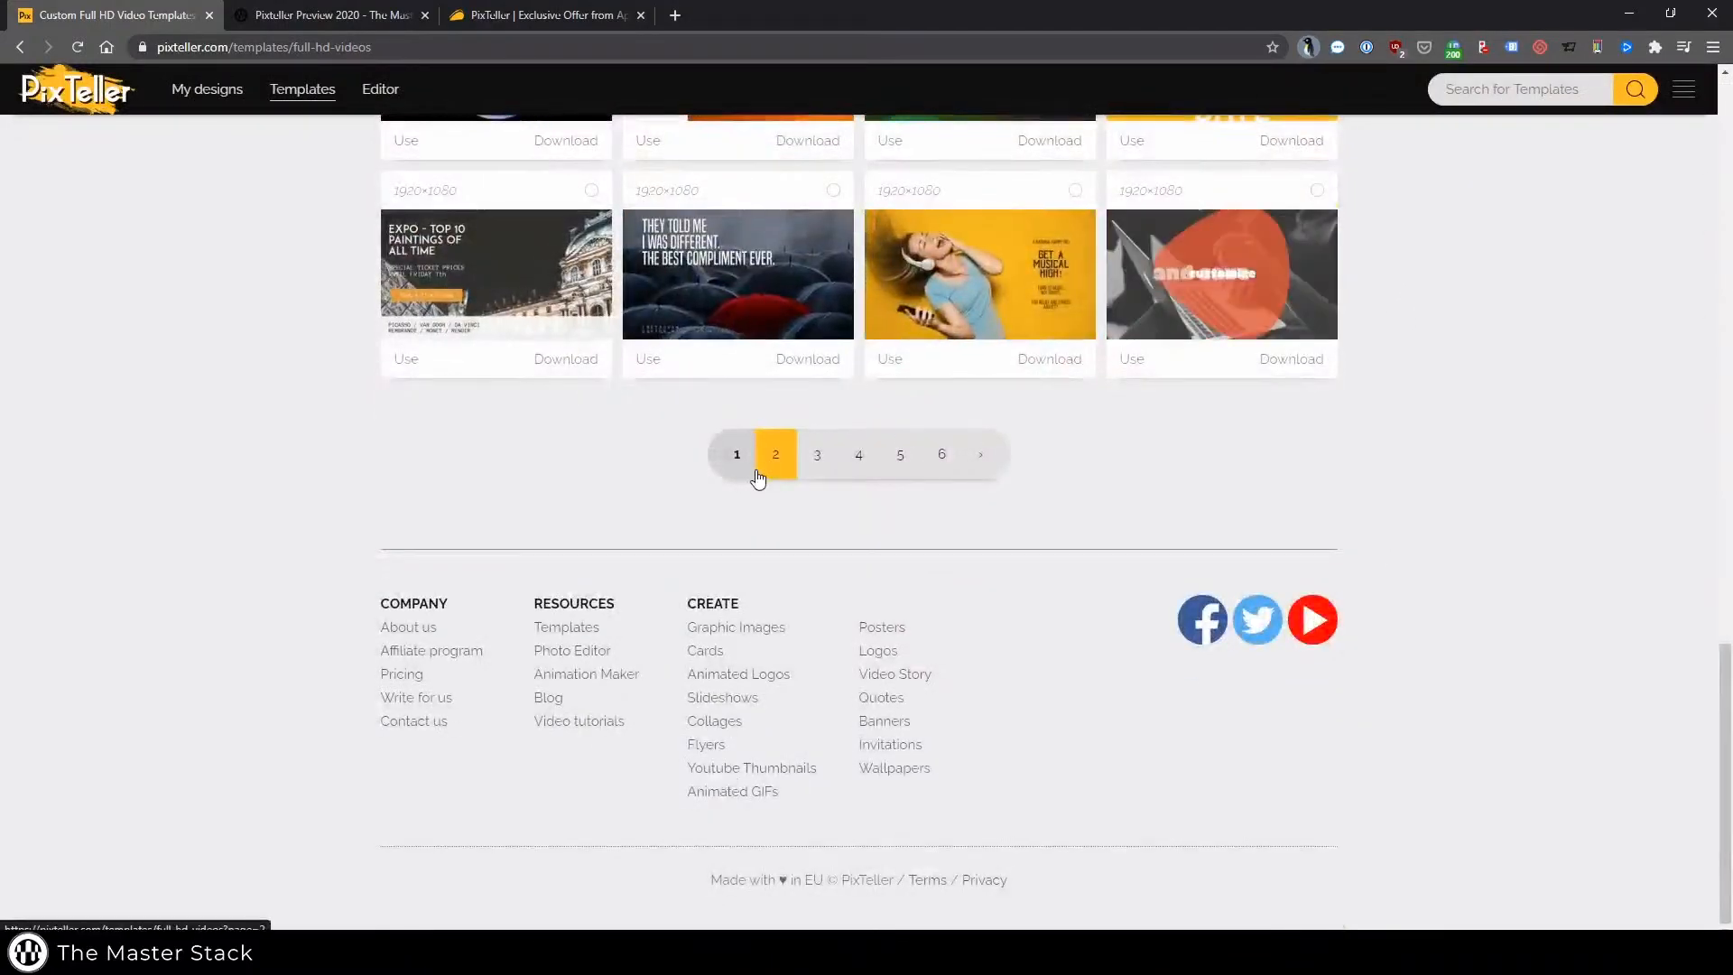
left_click(756, 471)
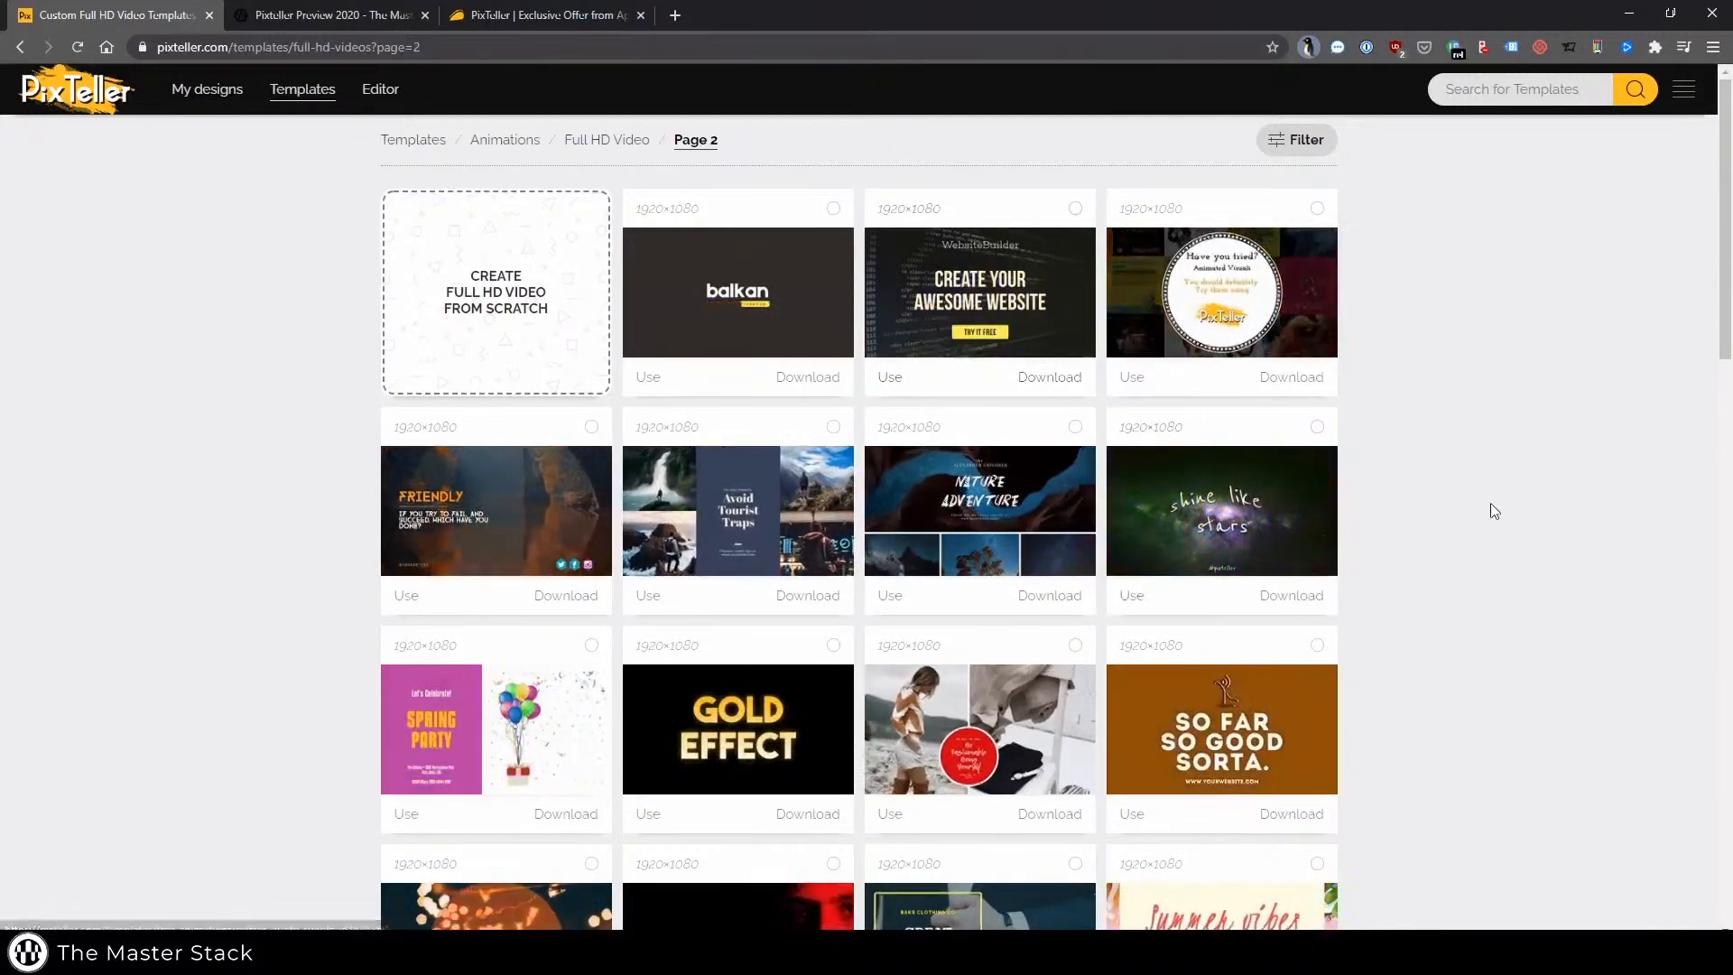
scroll(1491, 504, "down", 5)
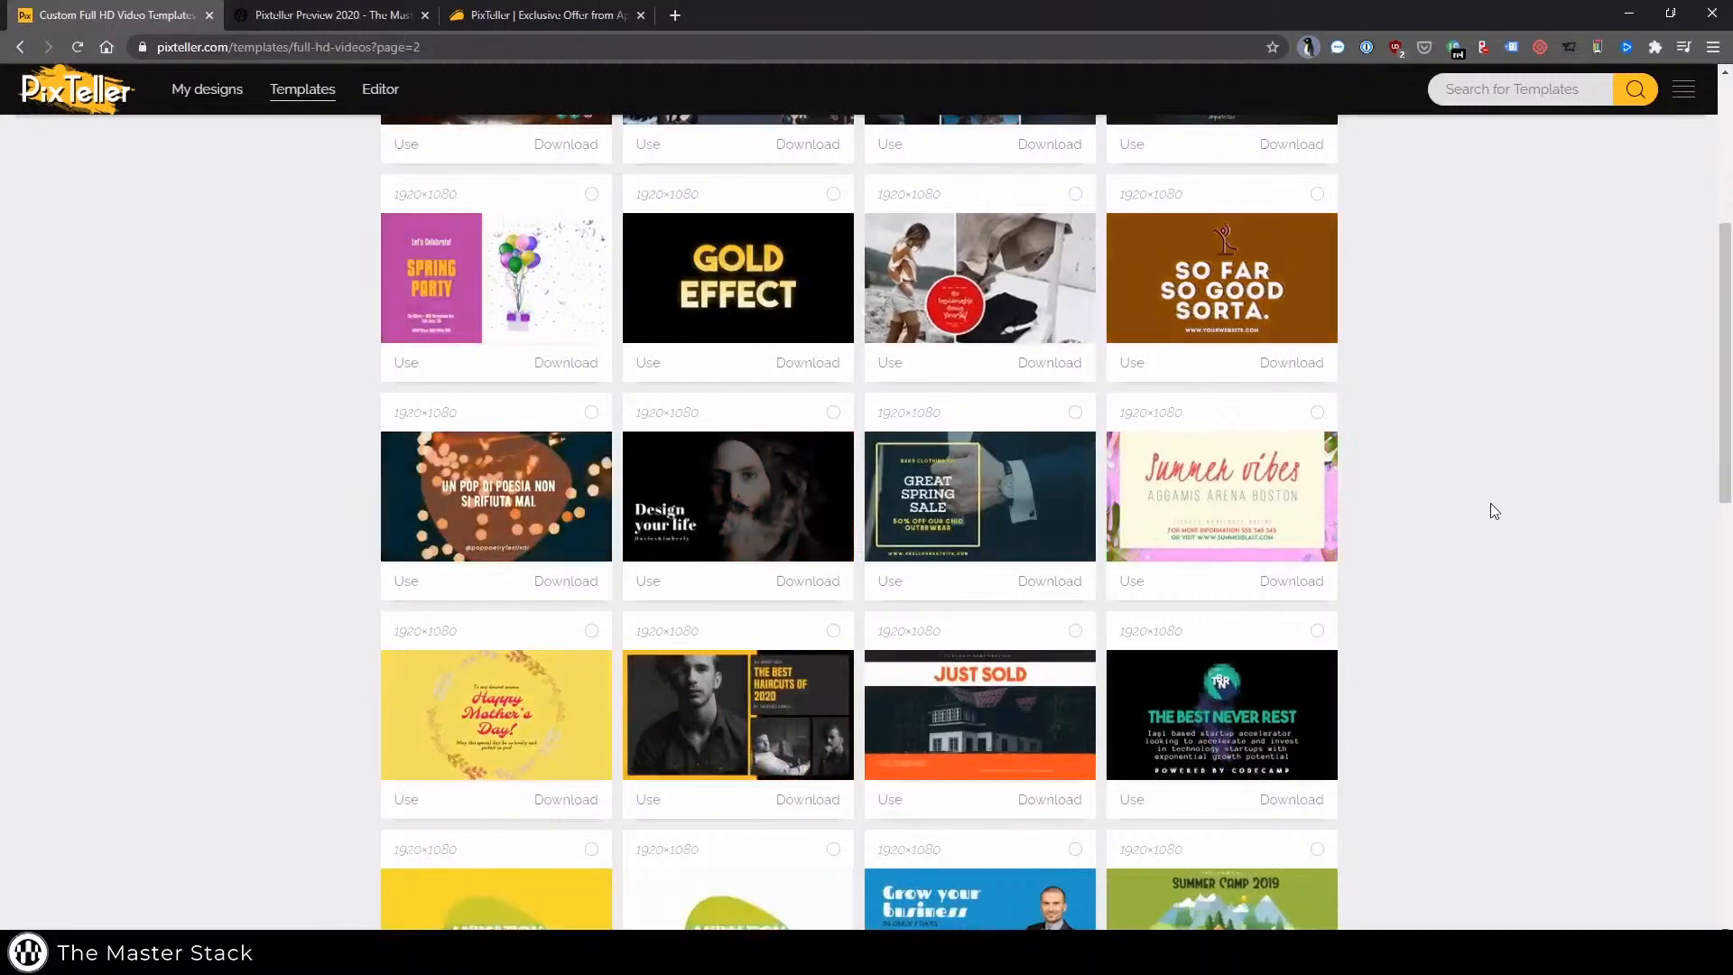
scroll(1490, 504, "down", 2)
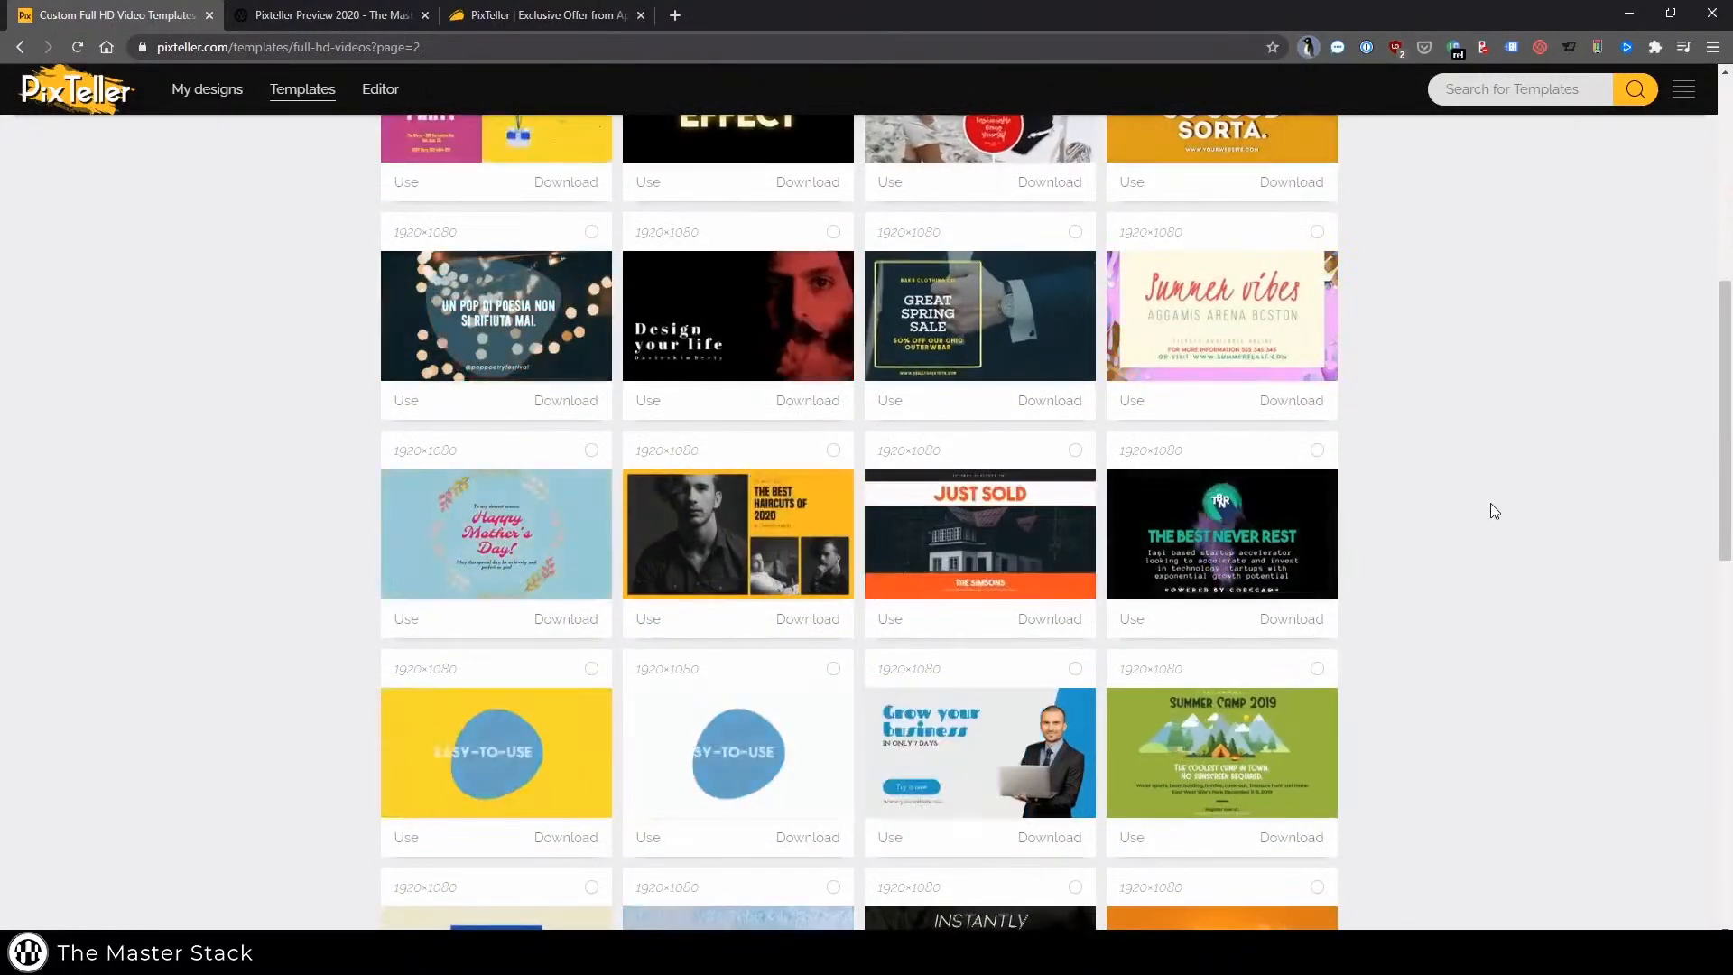
scroll(1491, 511, "down", 4)
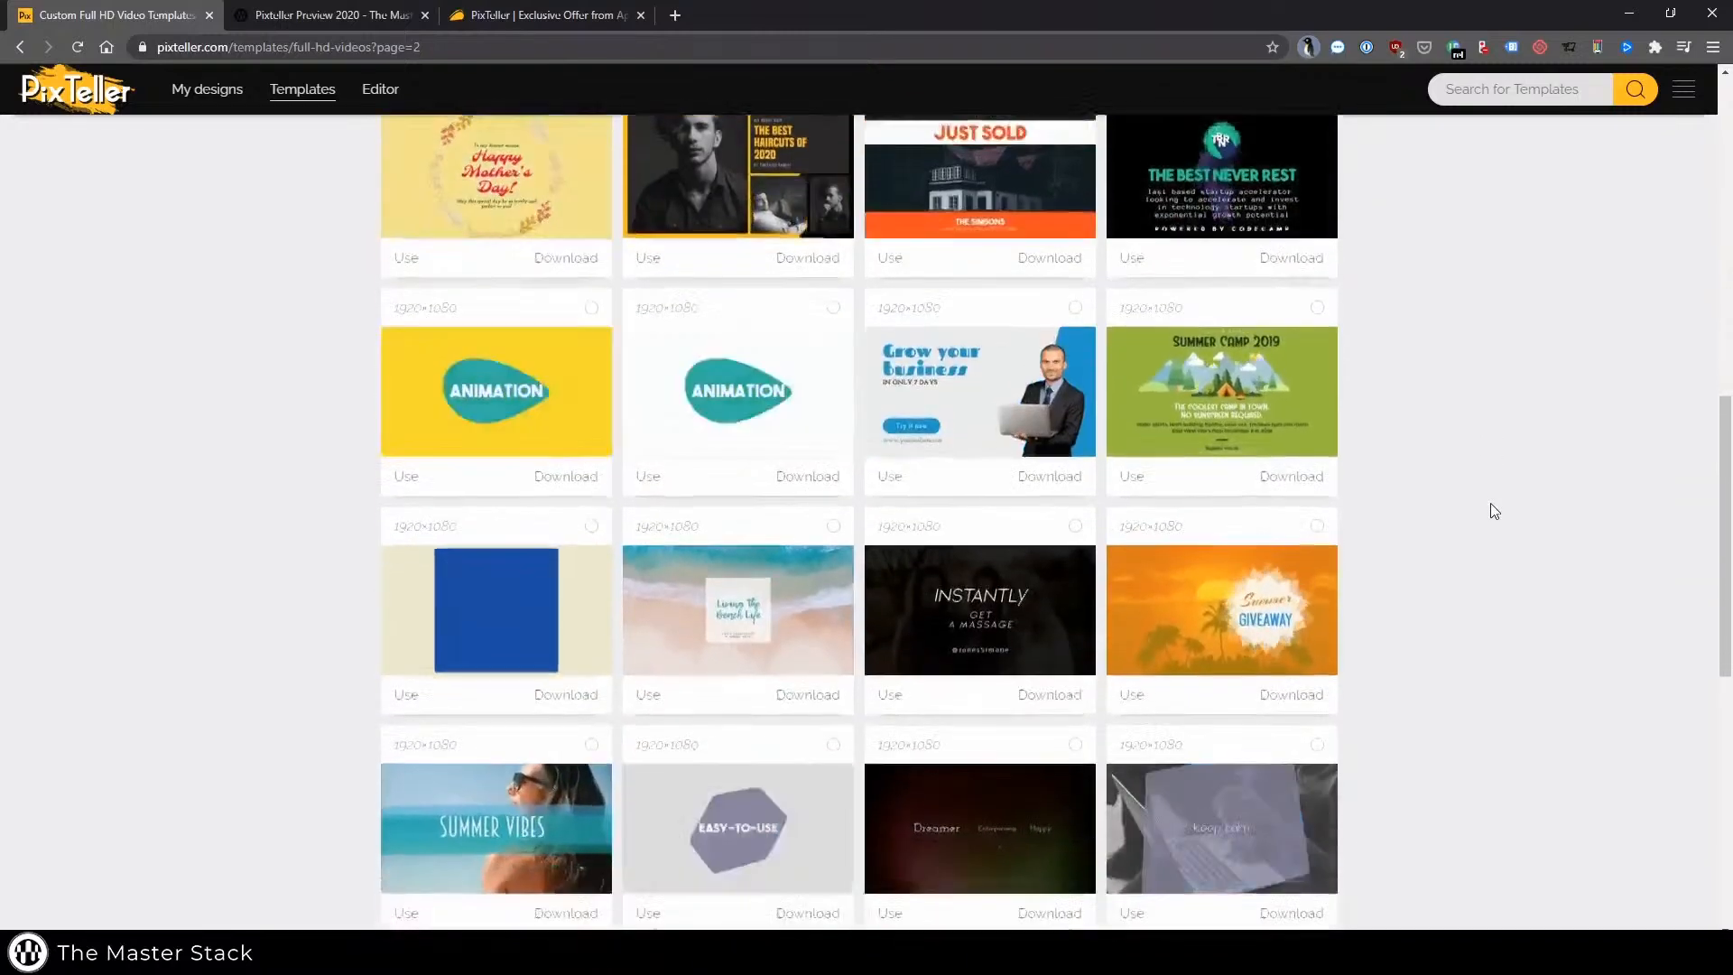
scroll(1495, 510, "down", 5)
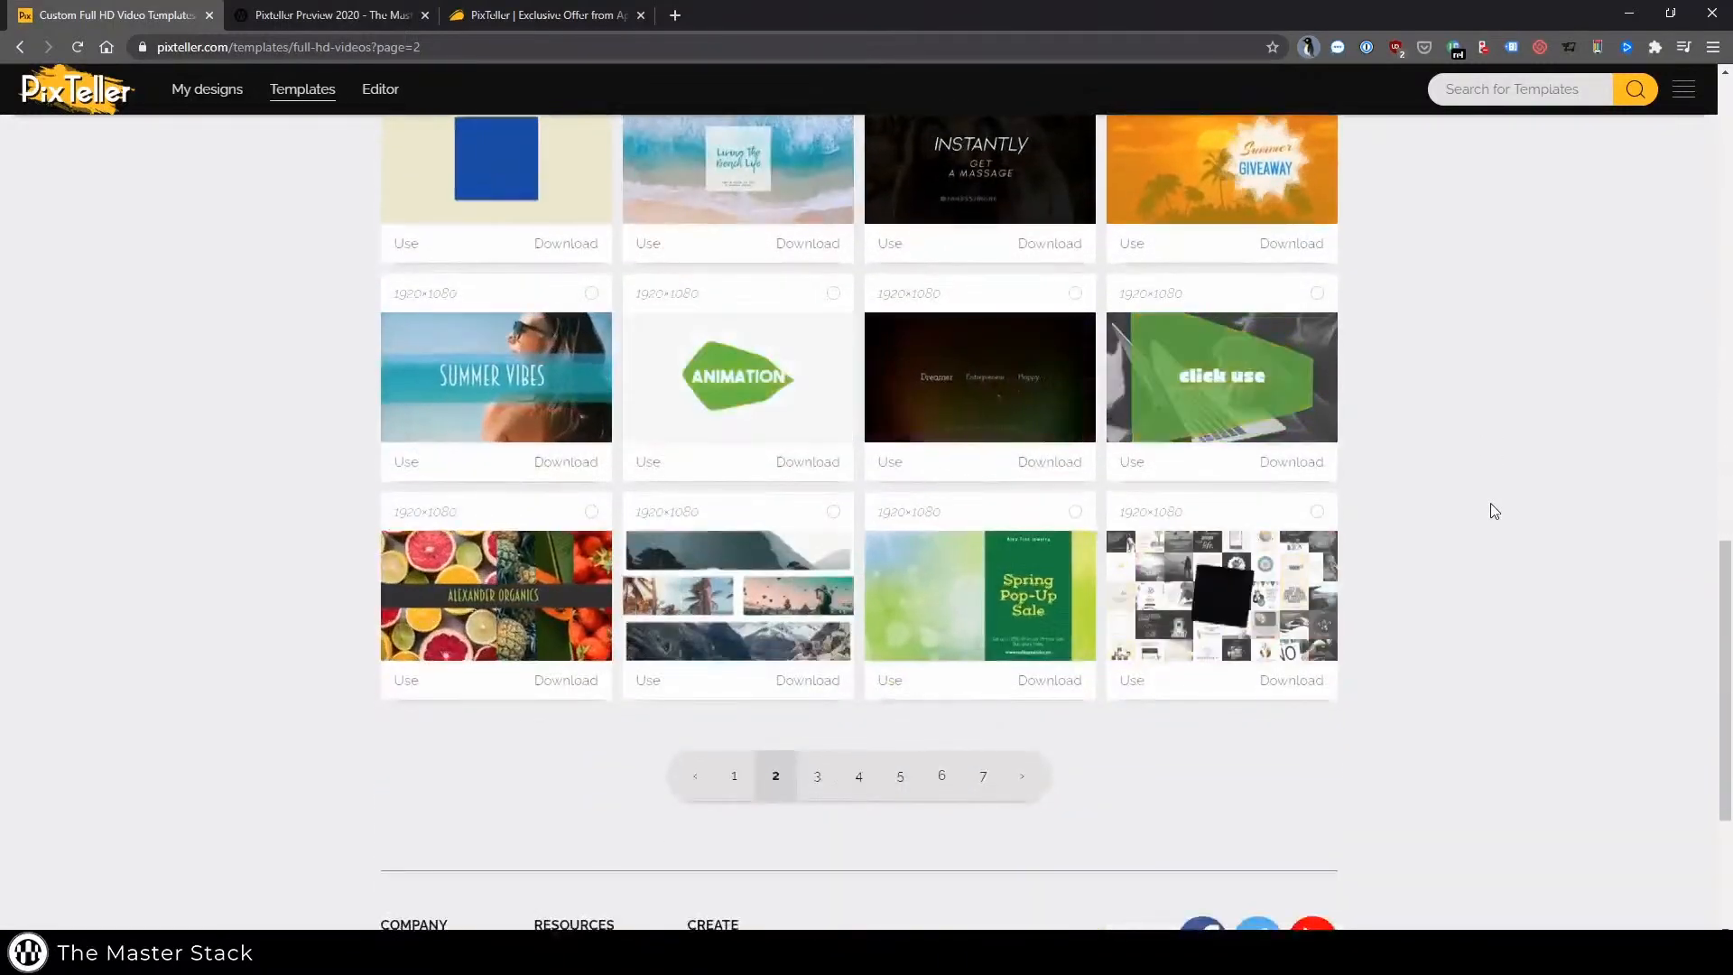
Browse page 2 of the Full HD Video templates and open the last template in the editor
scroll(1491, 511, "up", 3)
scroll(1491, 511, "down", 1)
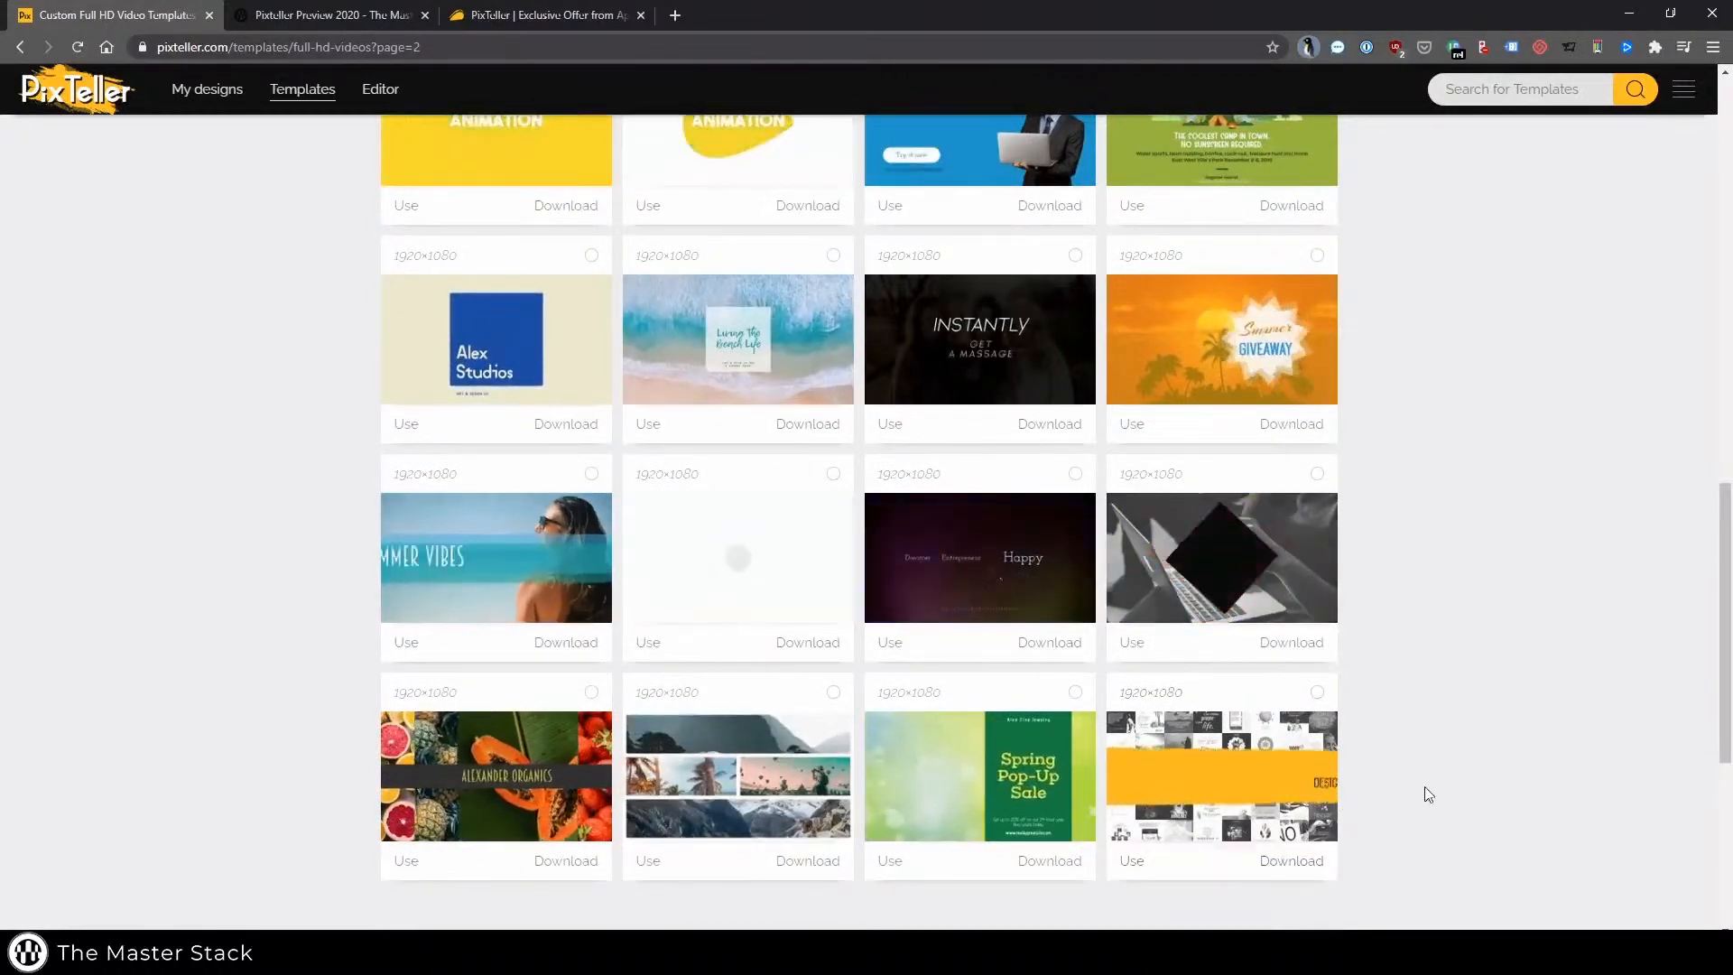
scroll(1424, 787, "up", 6)
scroll(1480, 581, "down", 5)
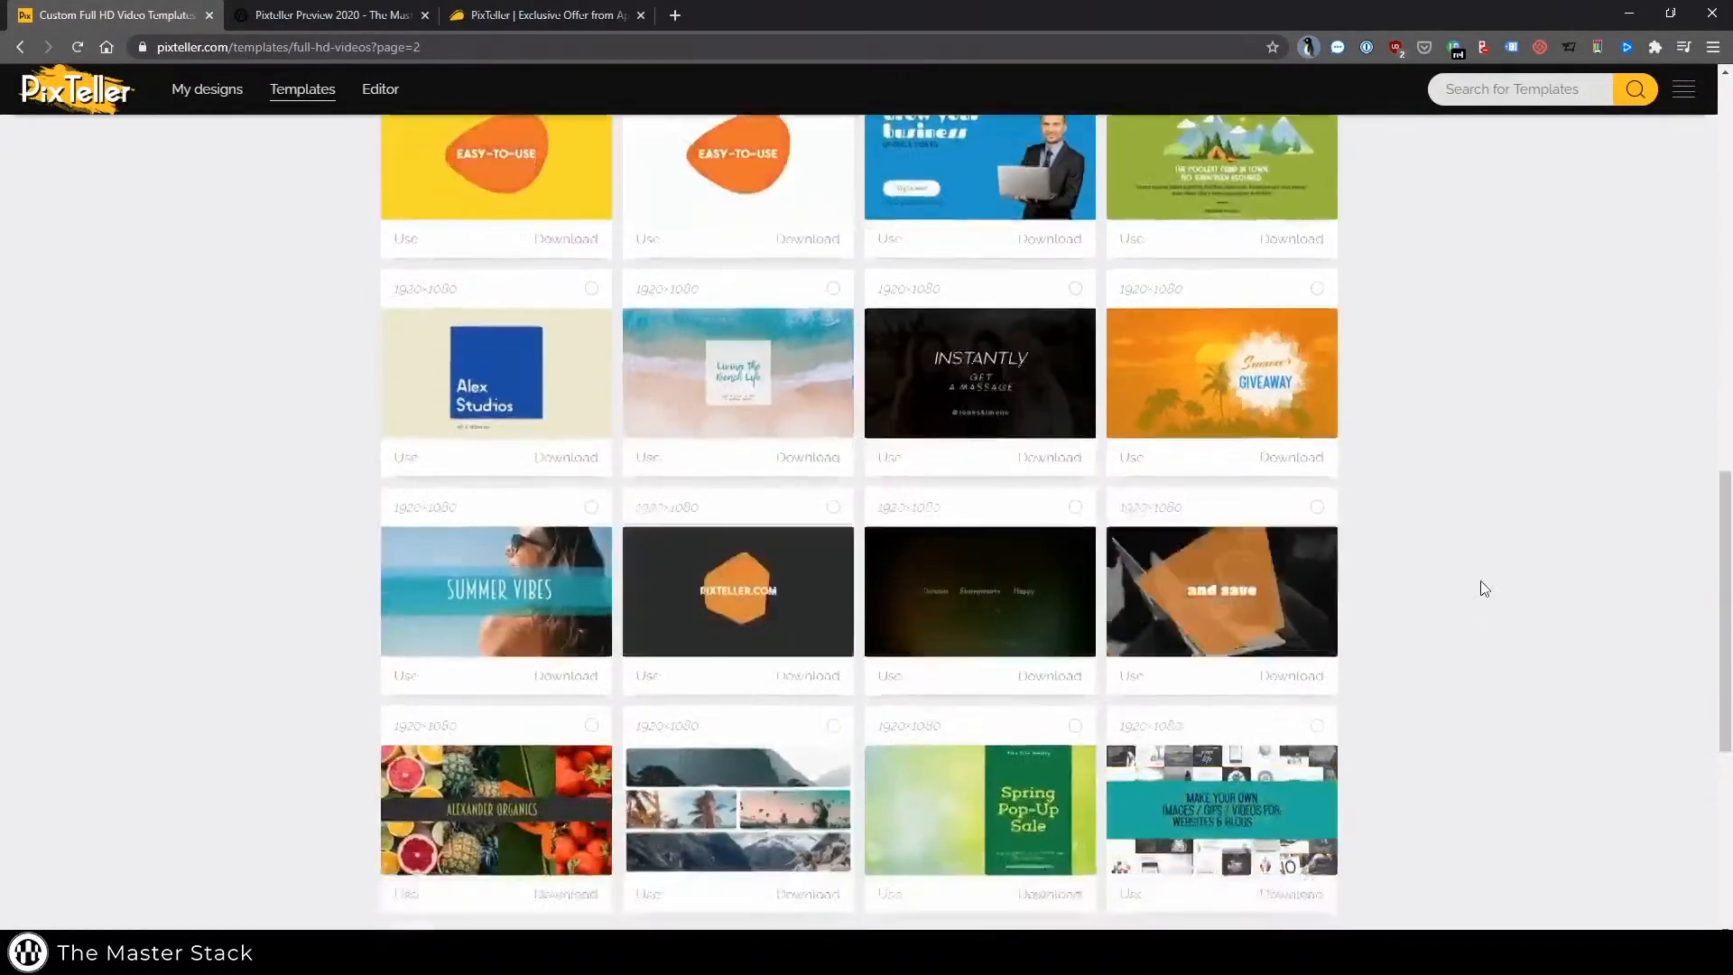
scroll(1480, 589, "down", 2)
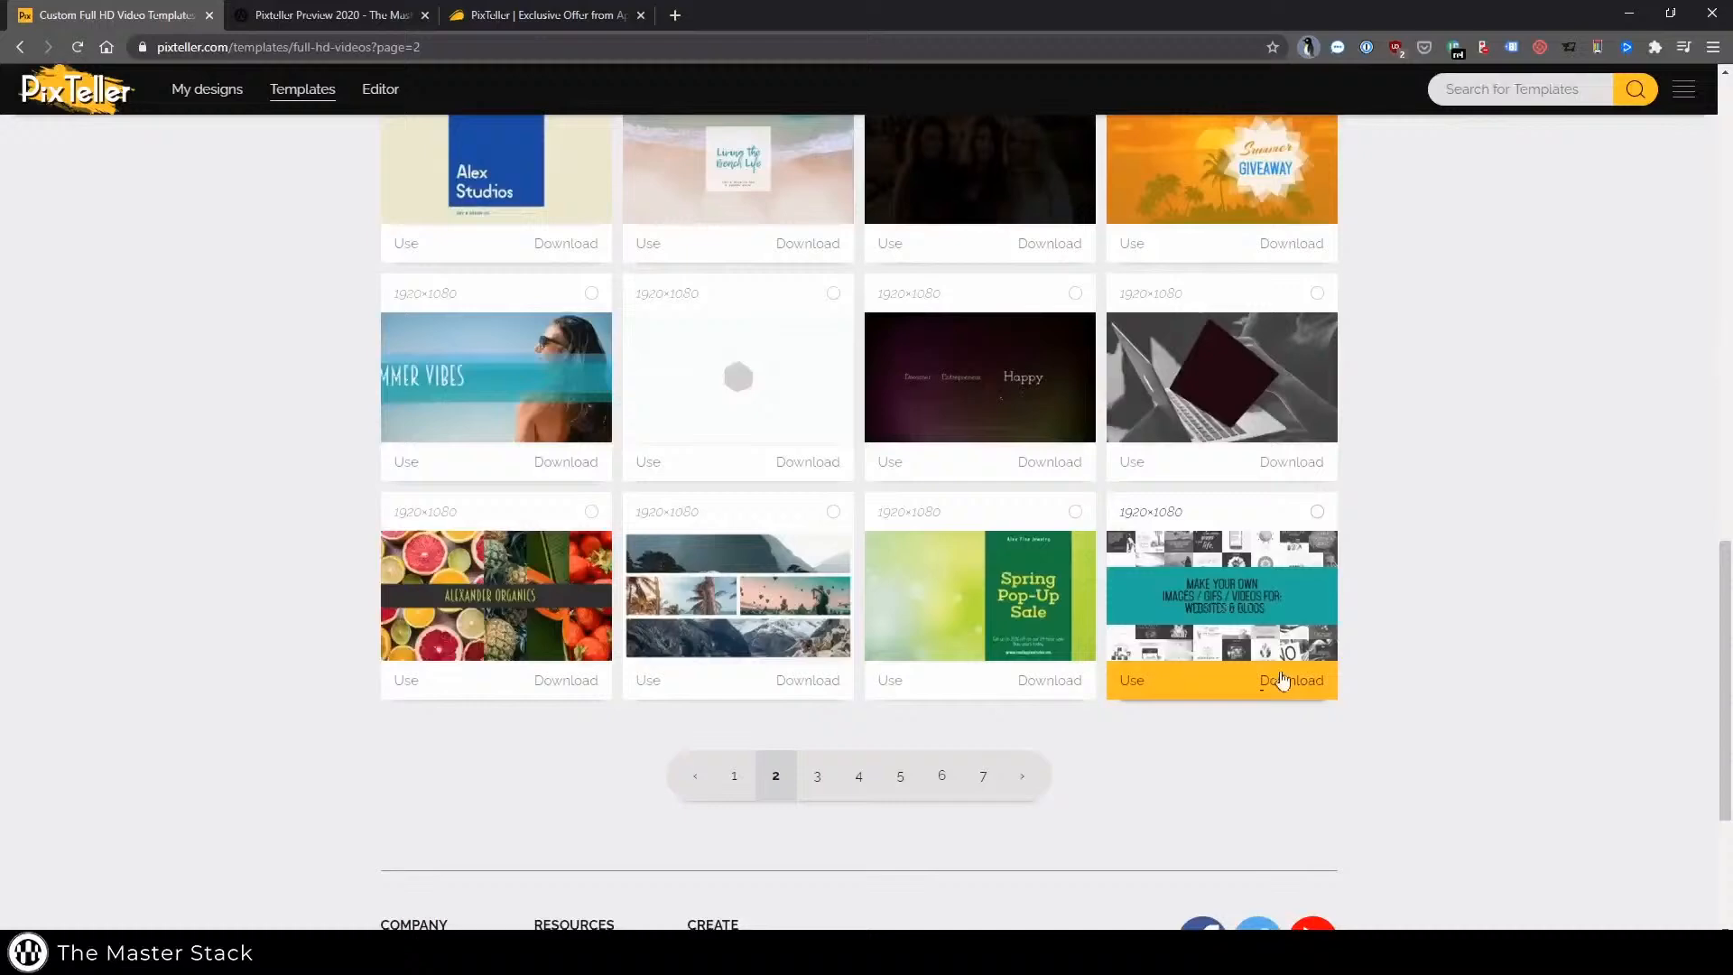
left_click(1126, 686)
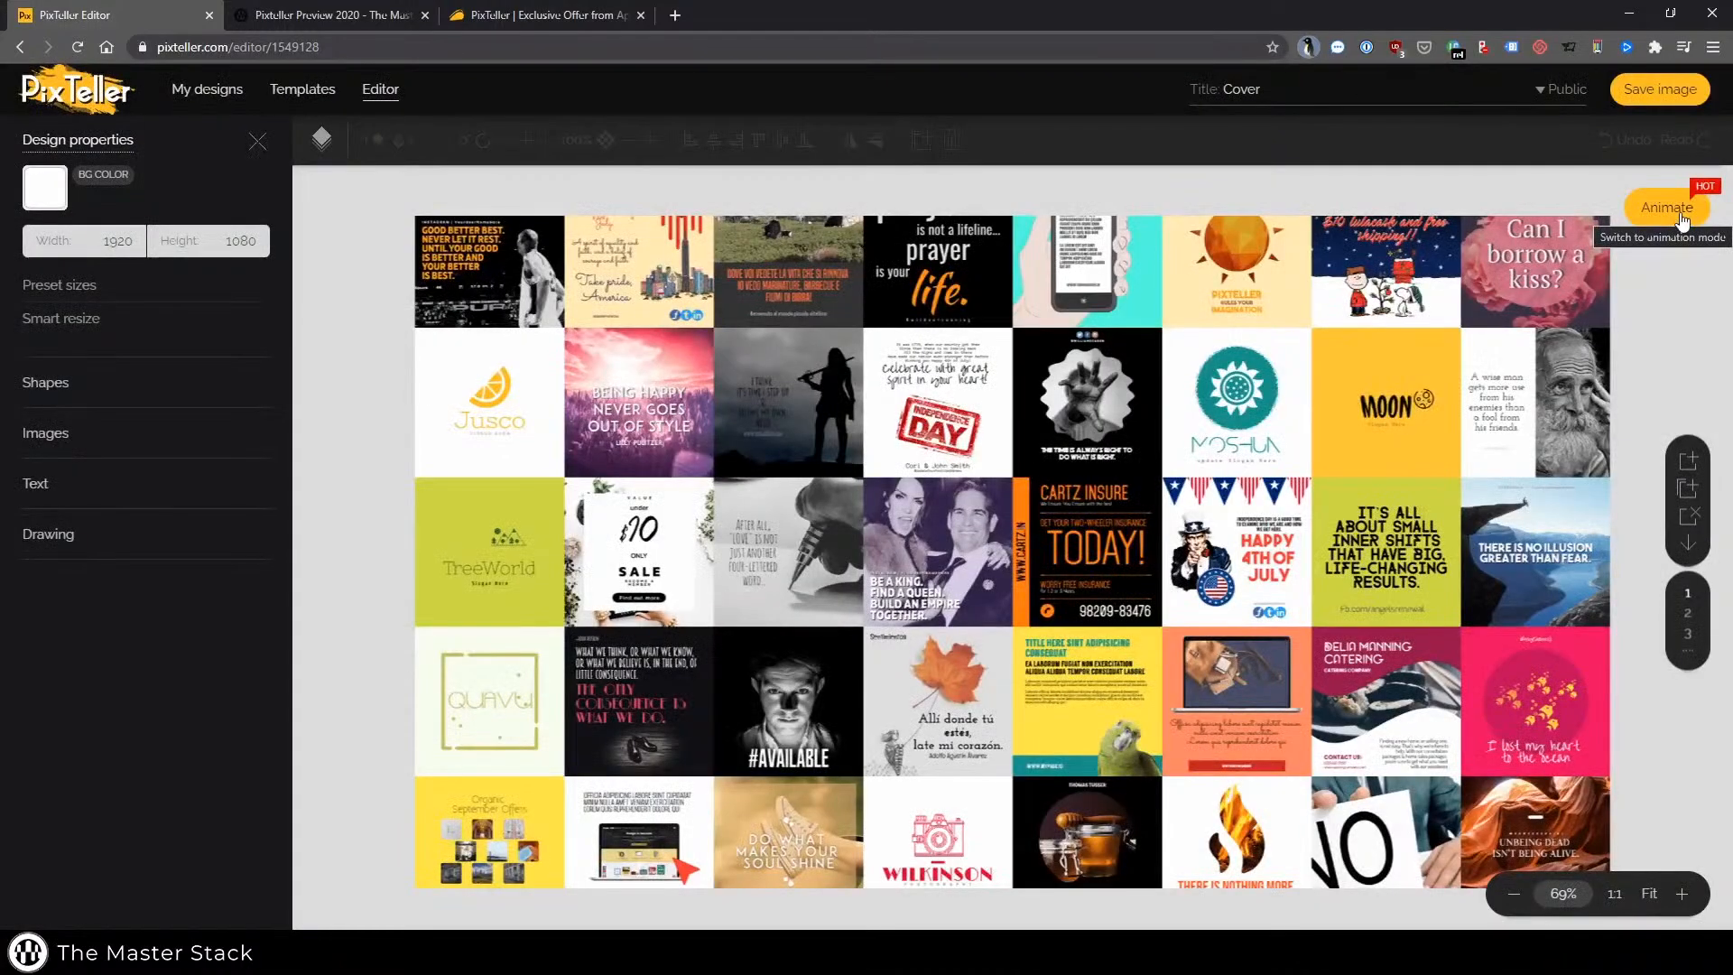
Switch the design to animation mode and play the animation preview, then pause it
left_click(1016, 514)
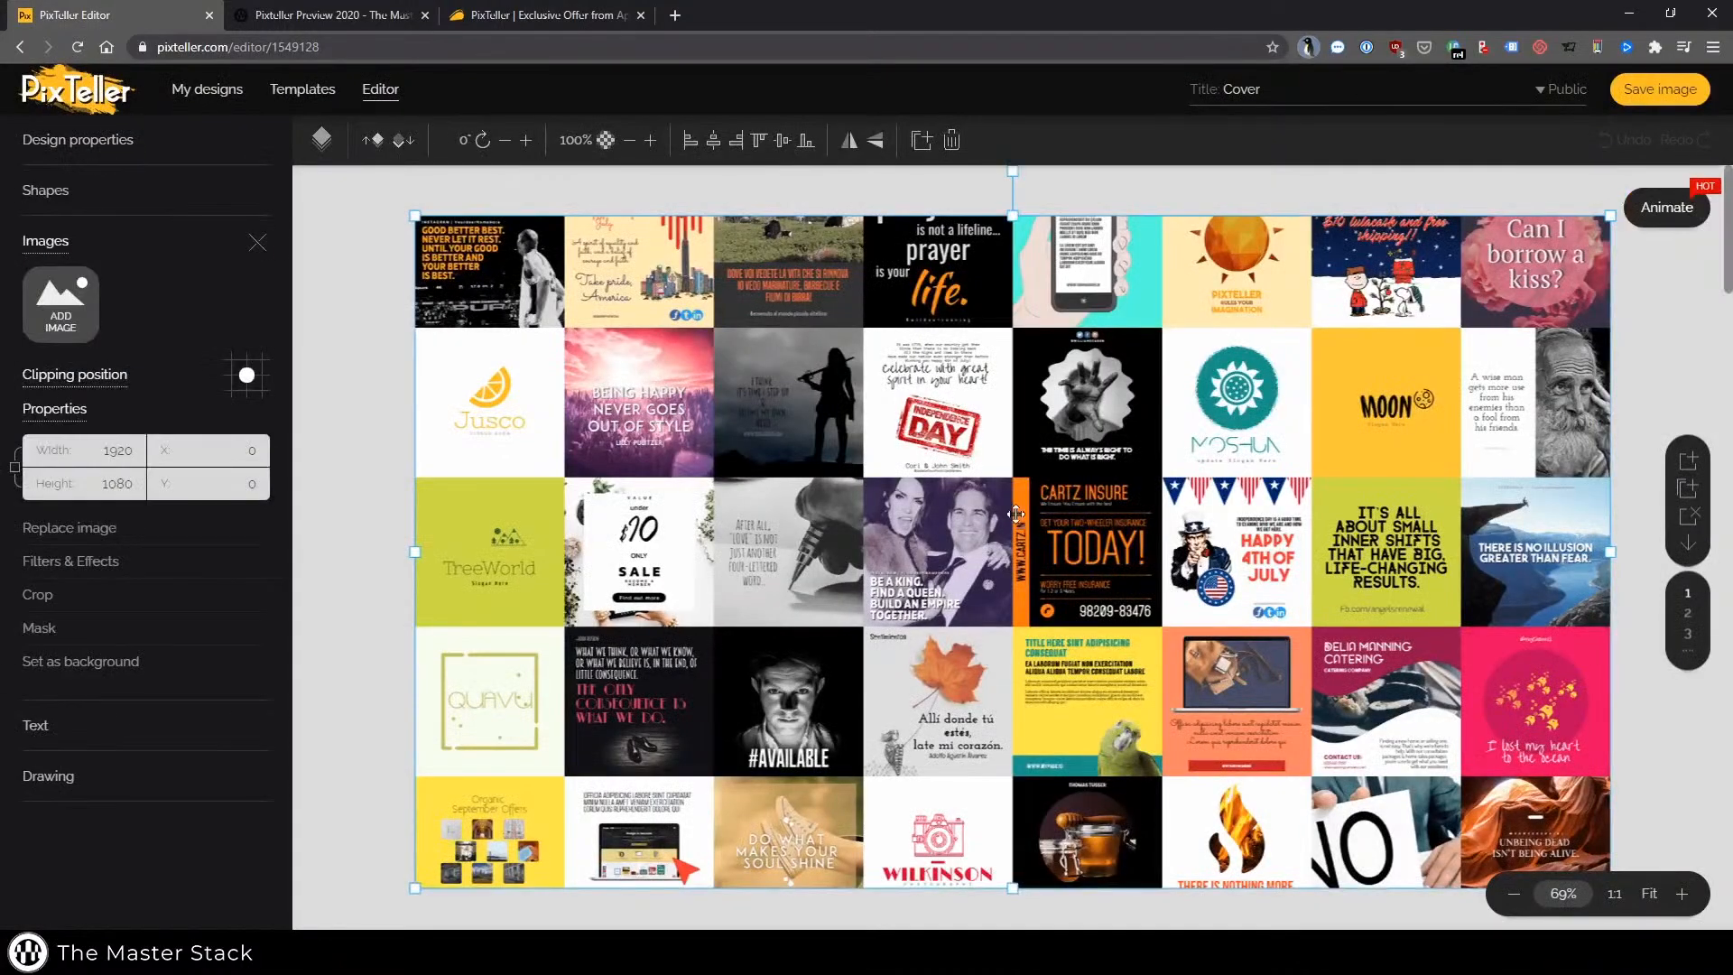
left_click(1677, 279)
left_click(1357, 260)
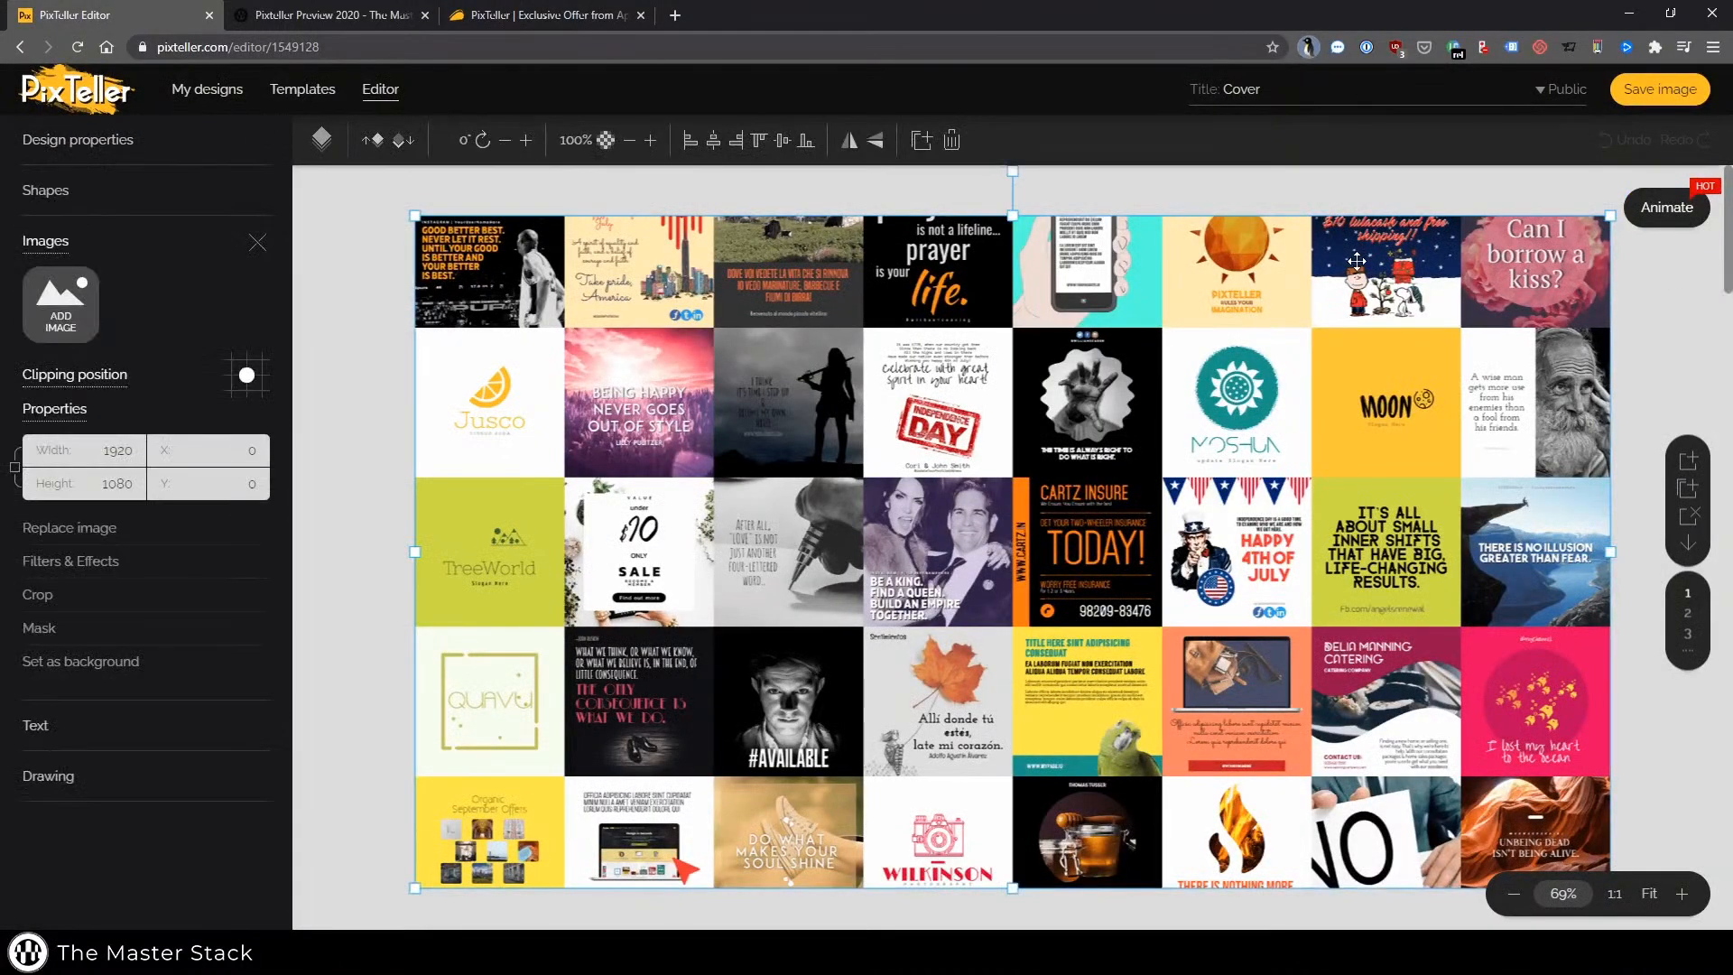
left_click(1091, 191)
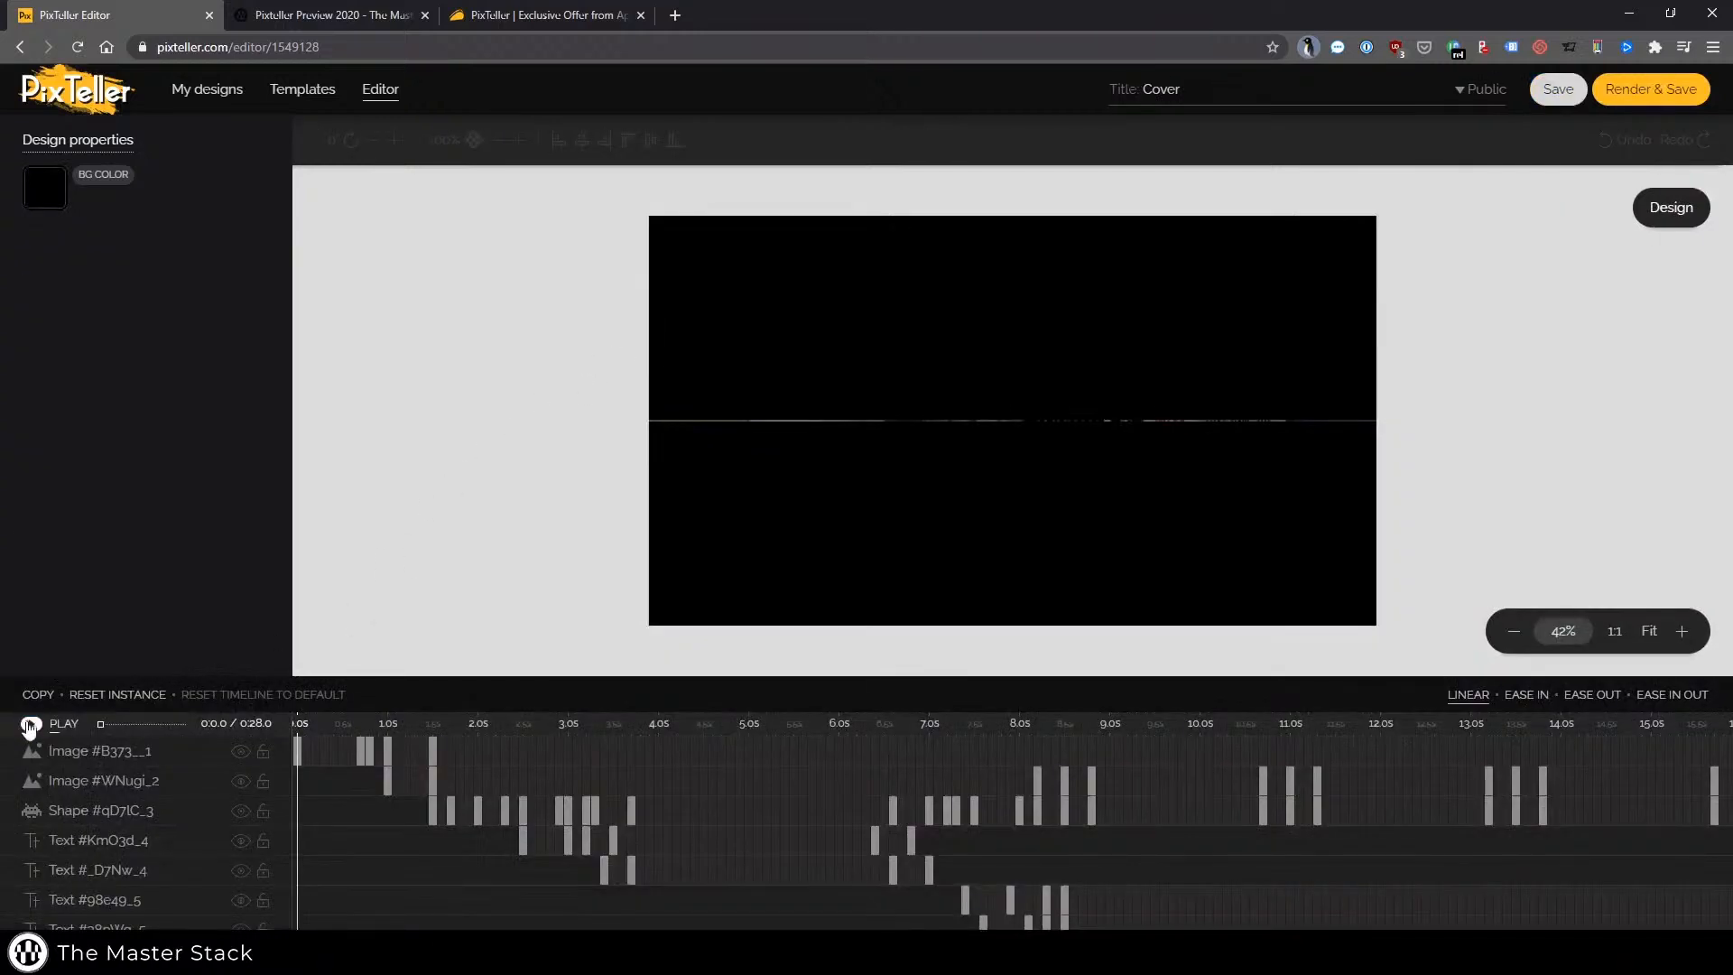
left_click(30, 725)
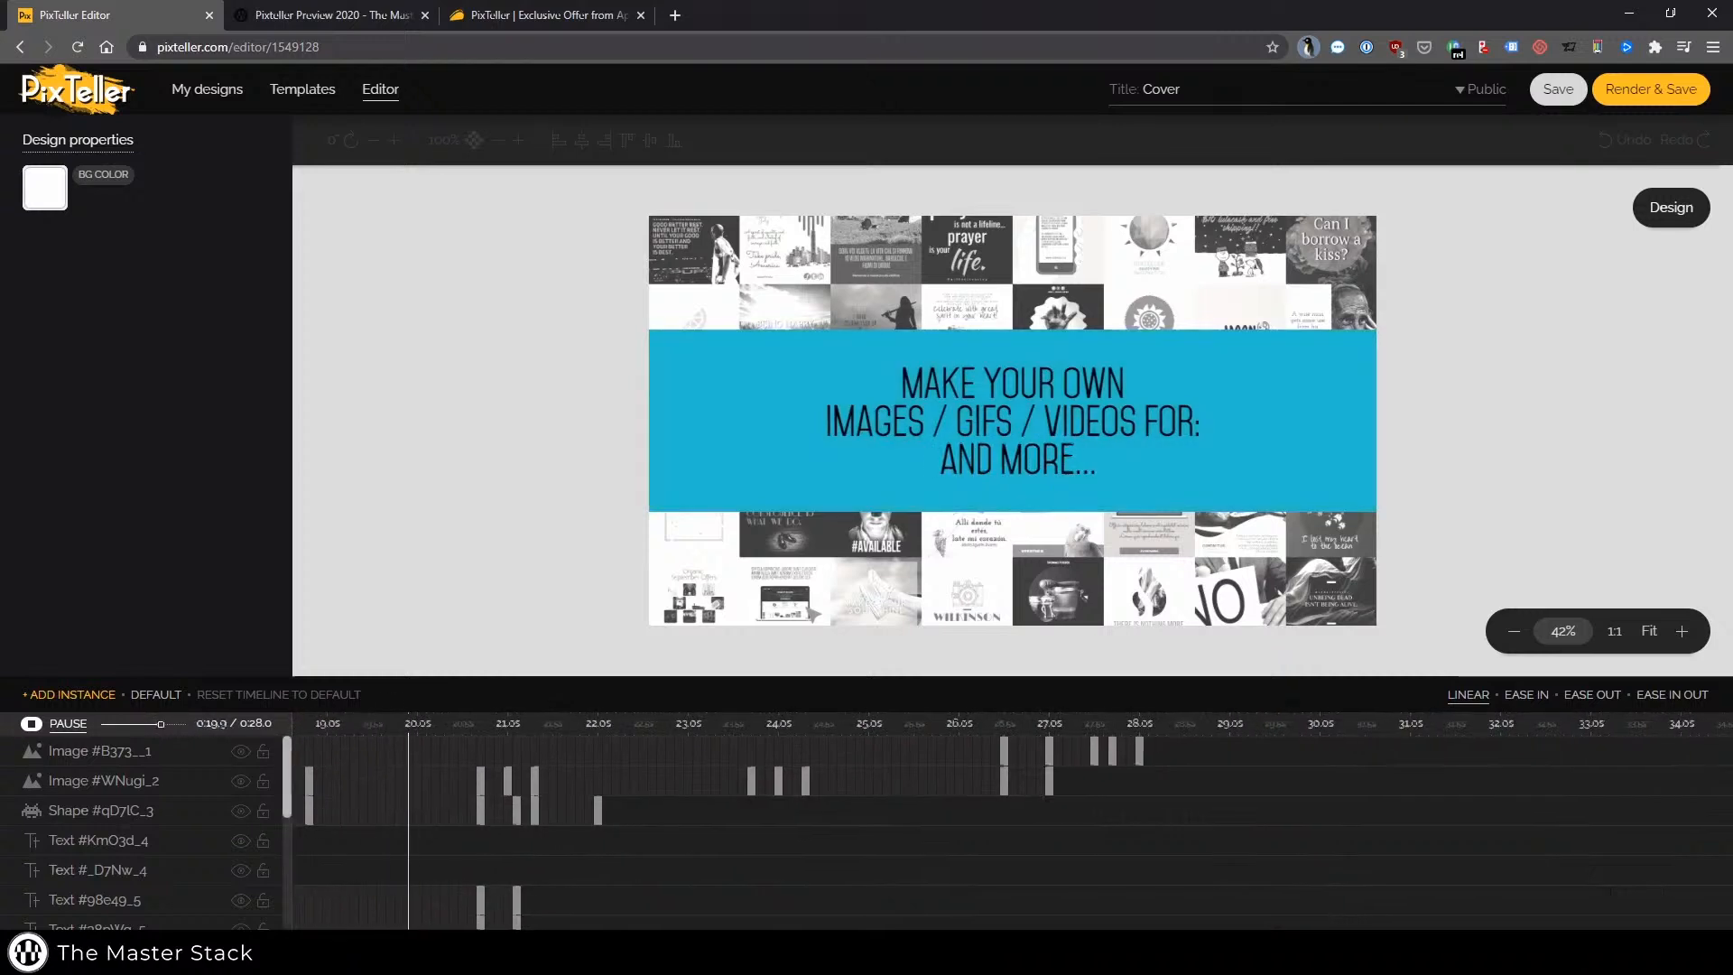
key("space")
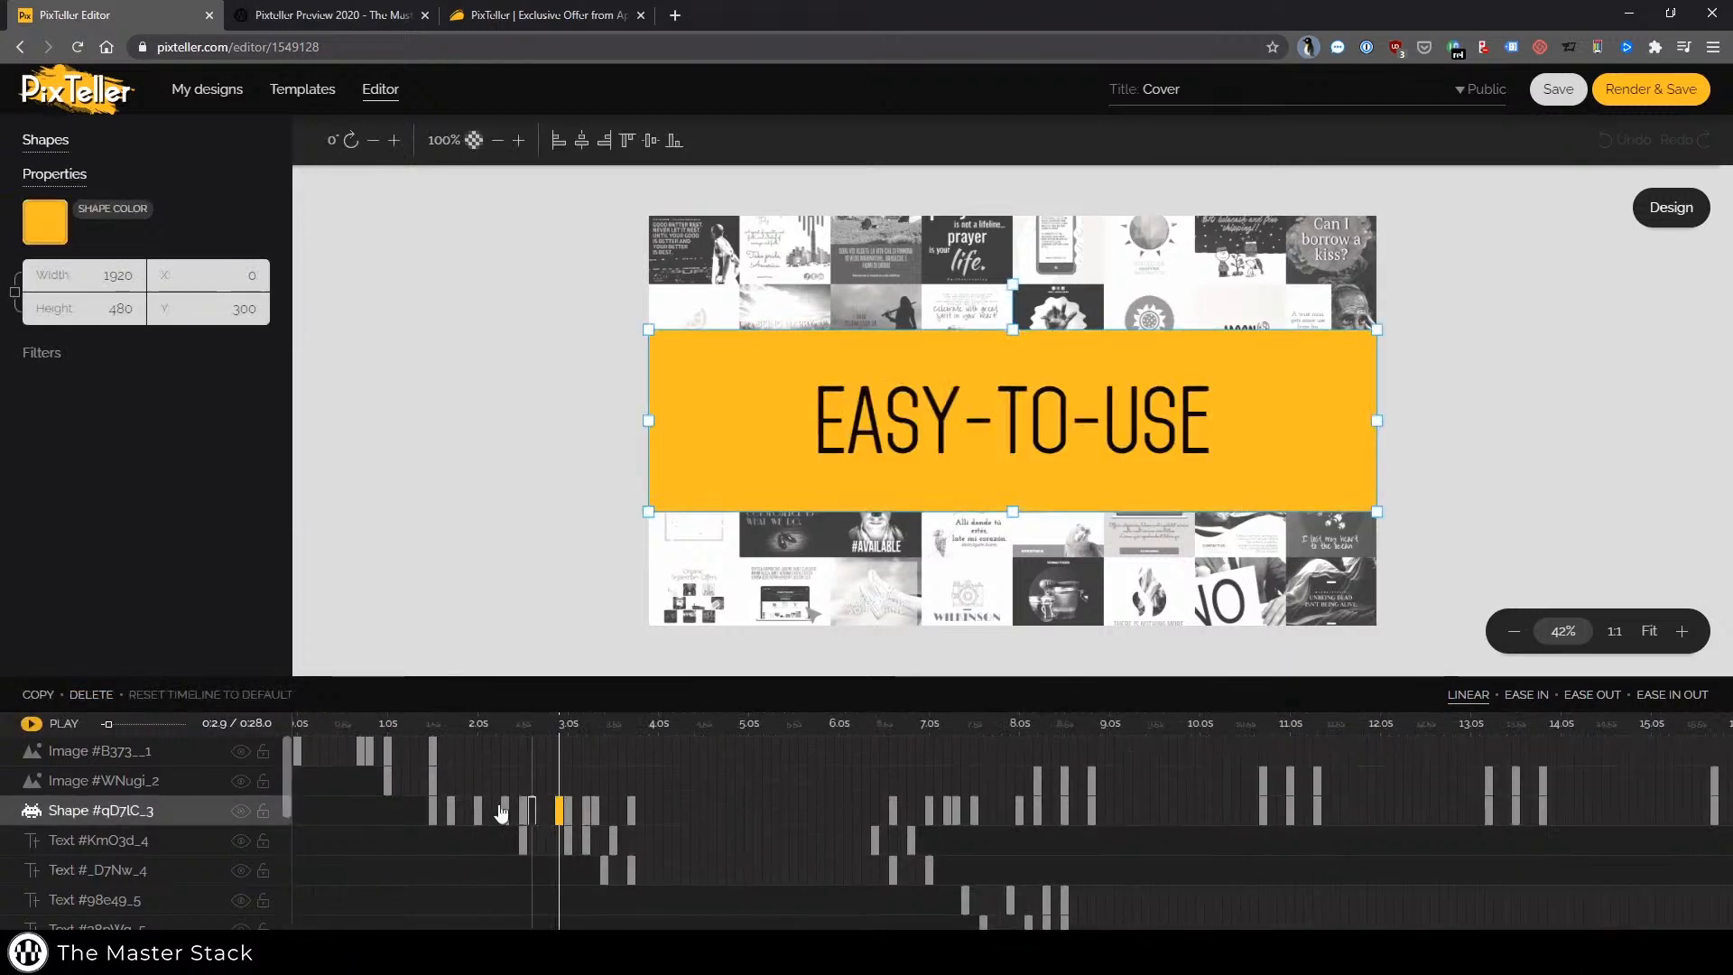
Inspect the shape layer's keyframe instances along the animation timeline
left_click(432, 810)
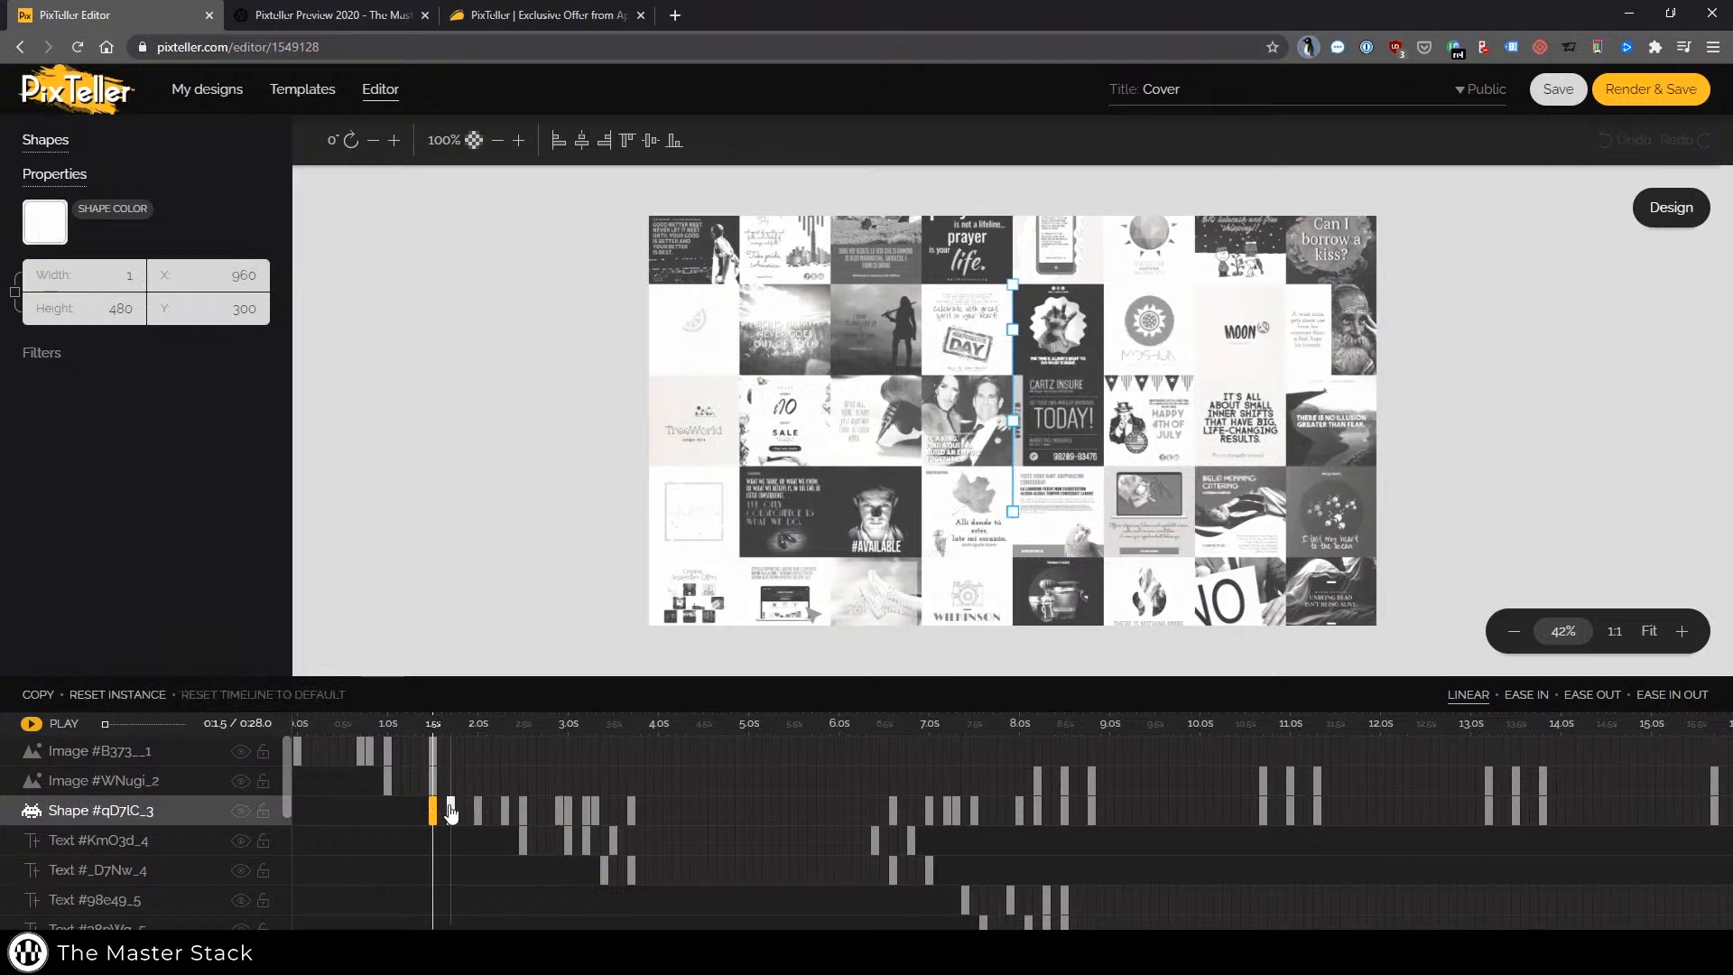
left_click(288, 808)
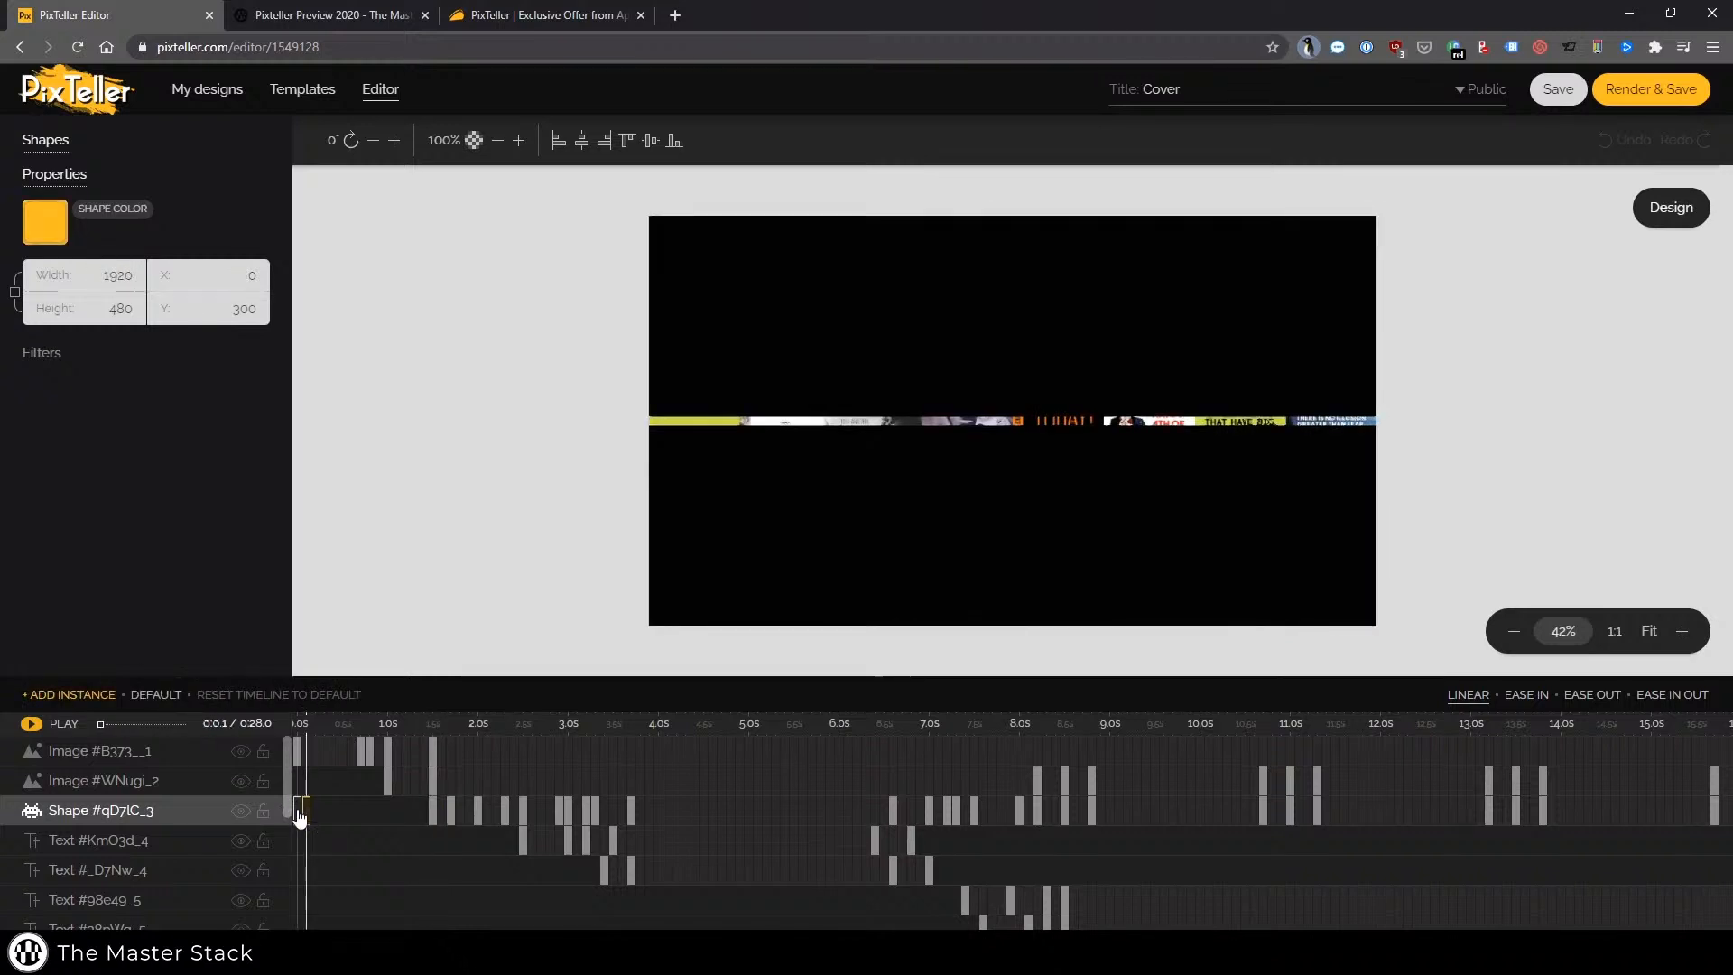
left_click_drag(285, 805, 284, 765)
left_click(431, 812)
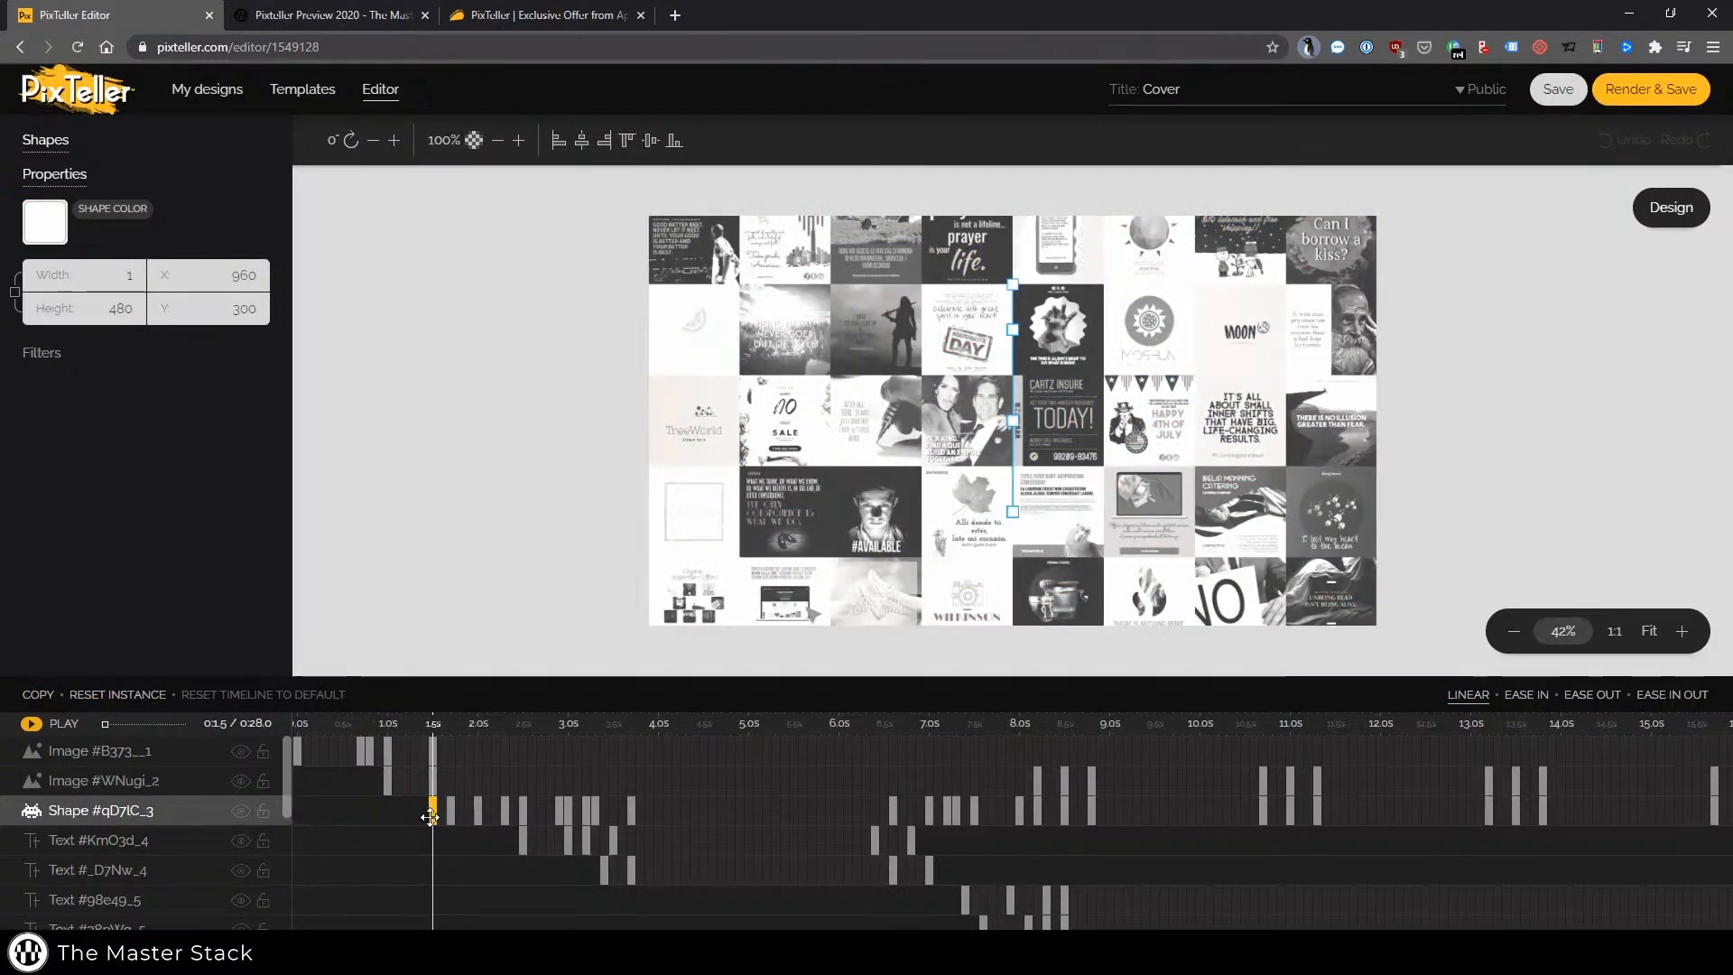
left_click(451, 812)
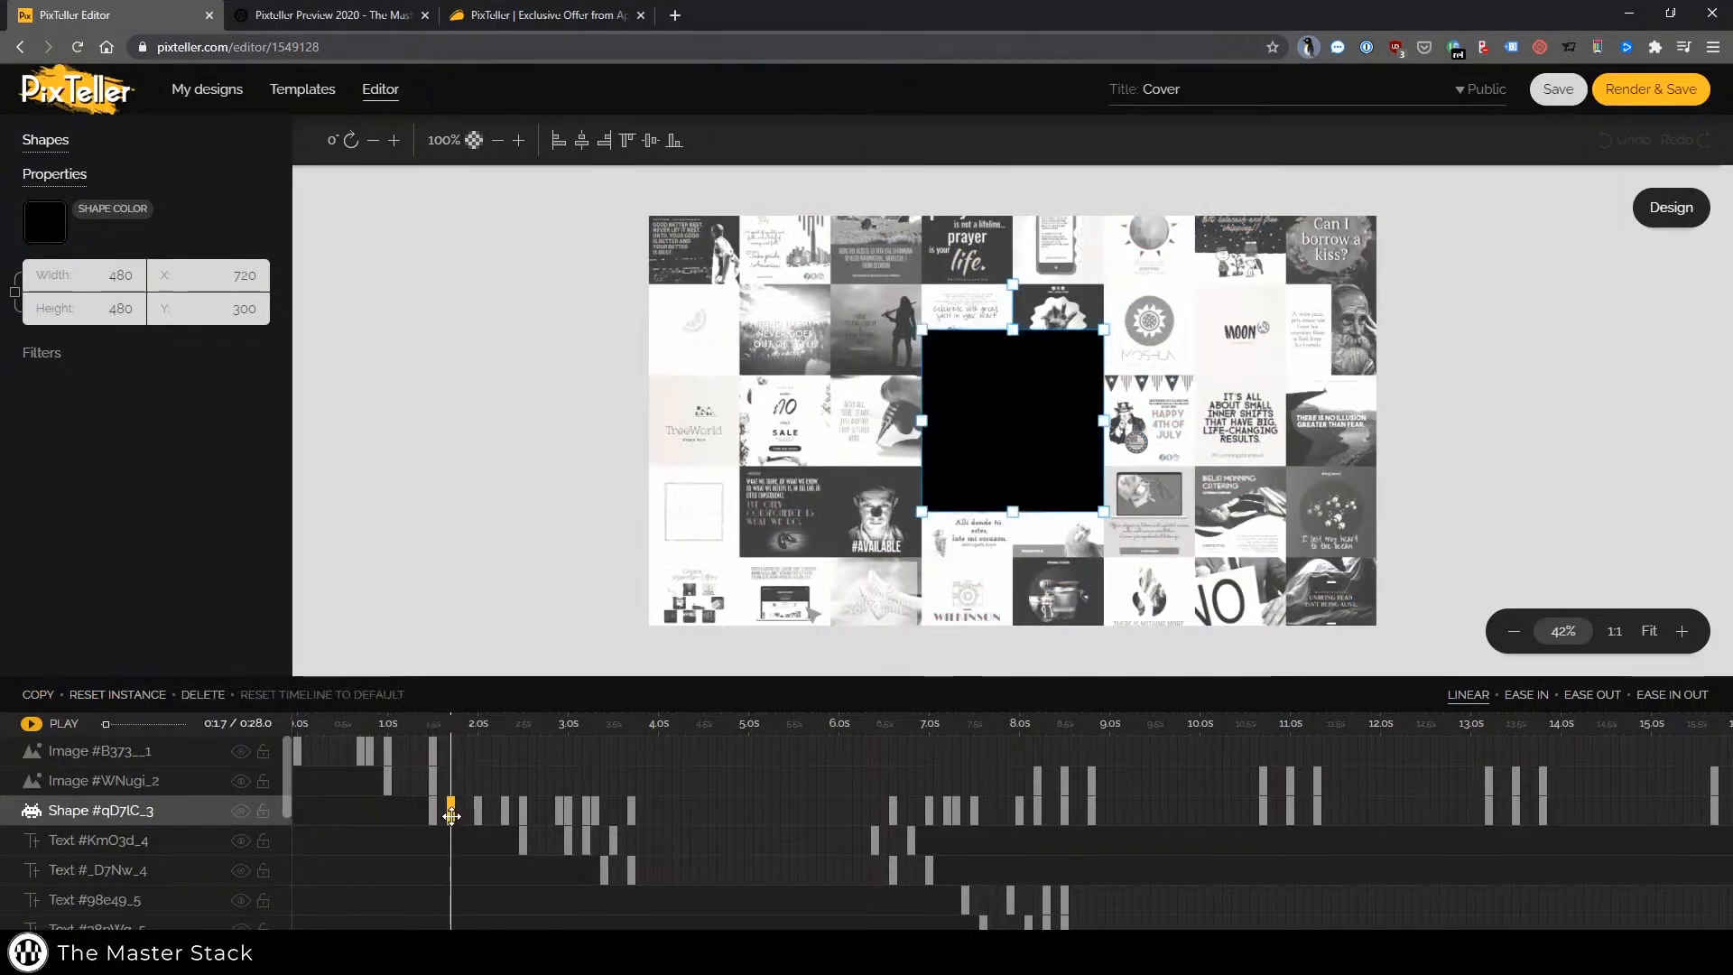
left_click(479, 812)
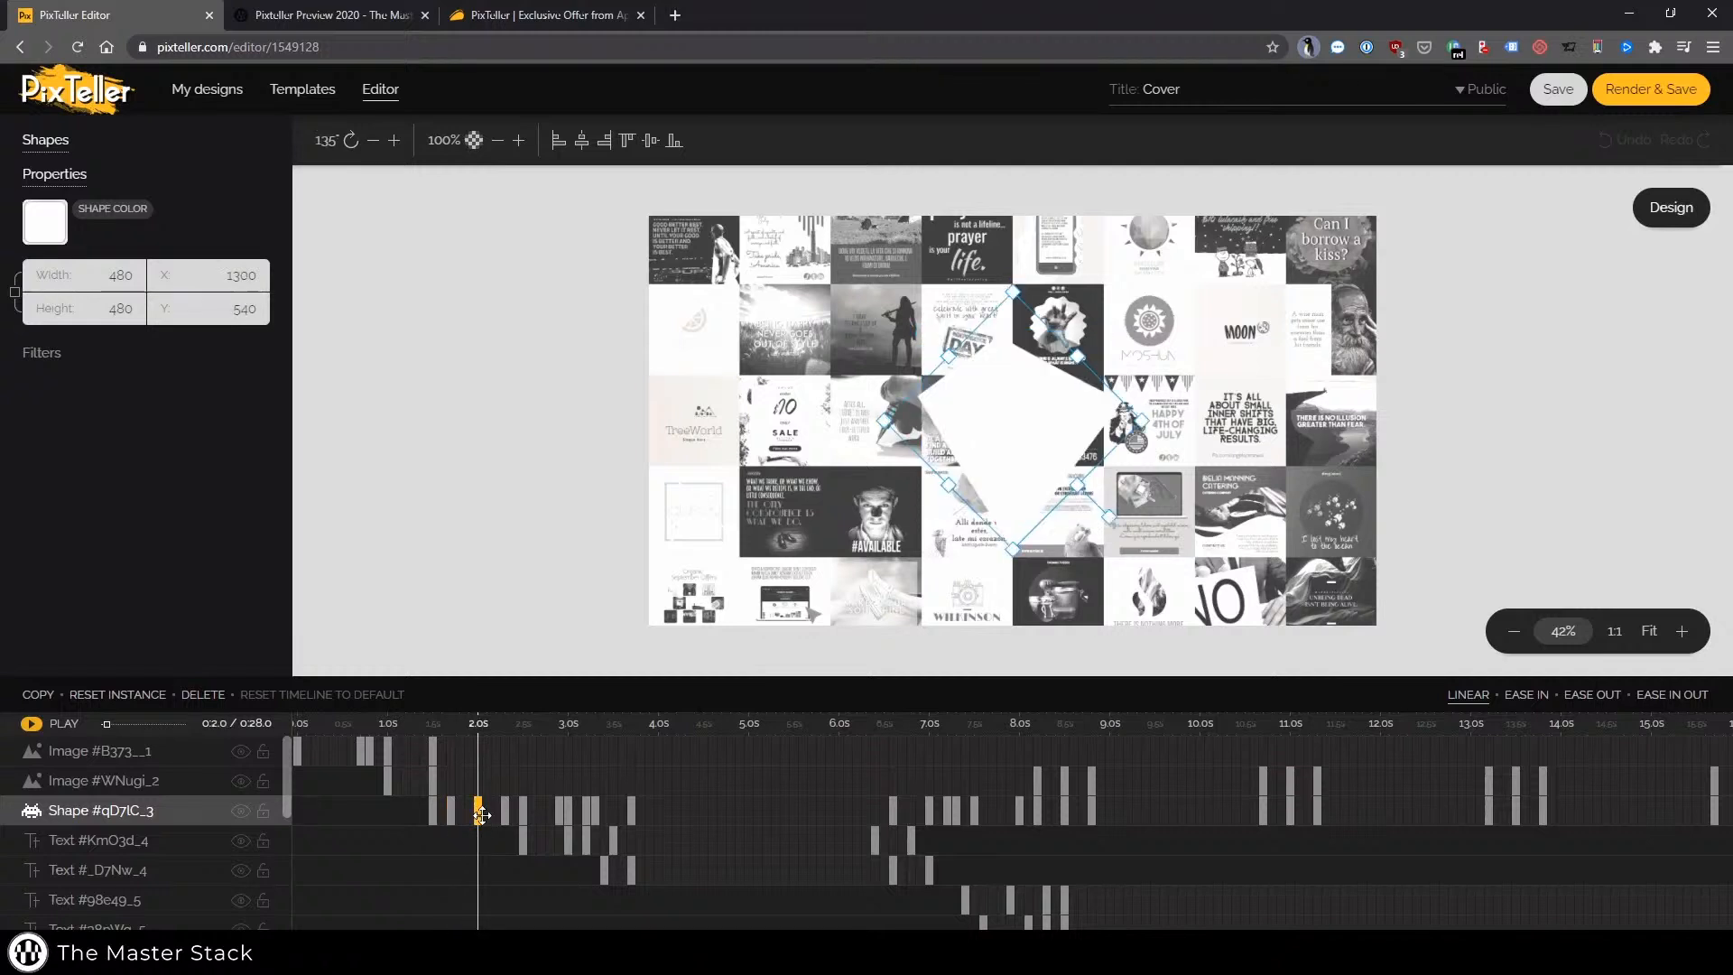
left_click(522, 810)
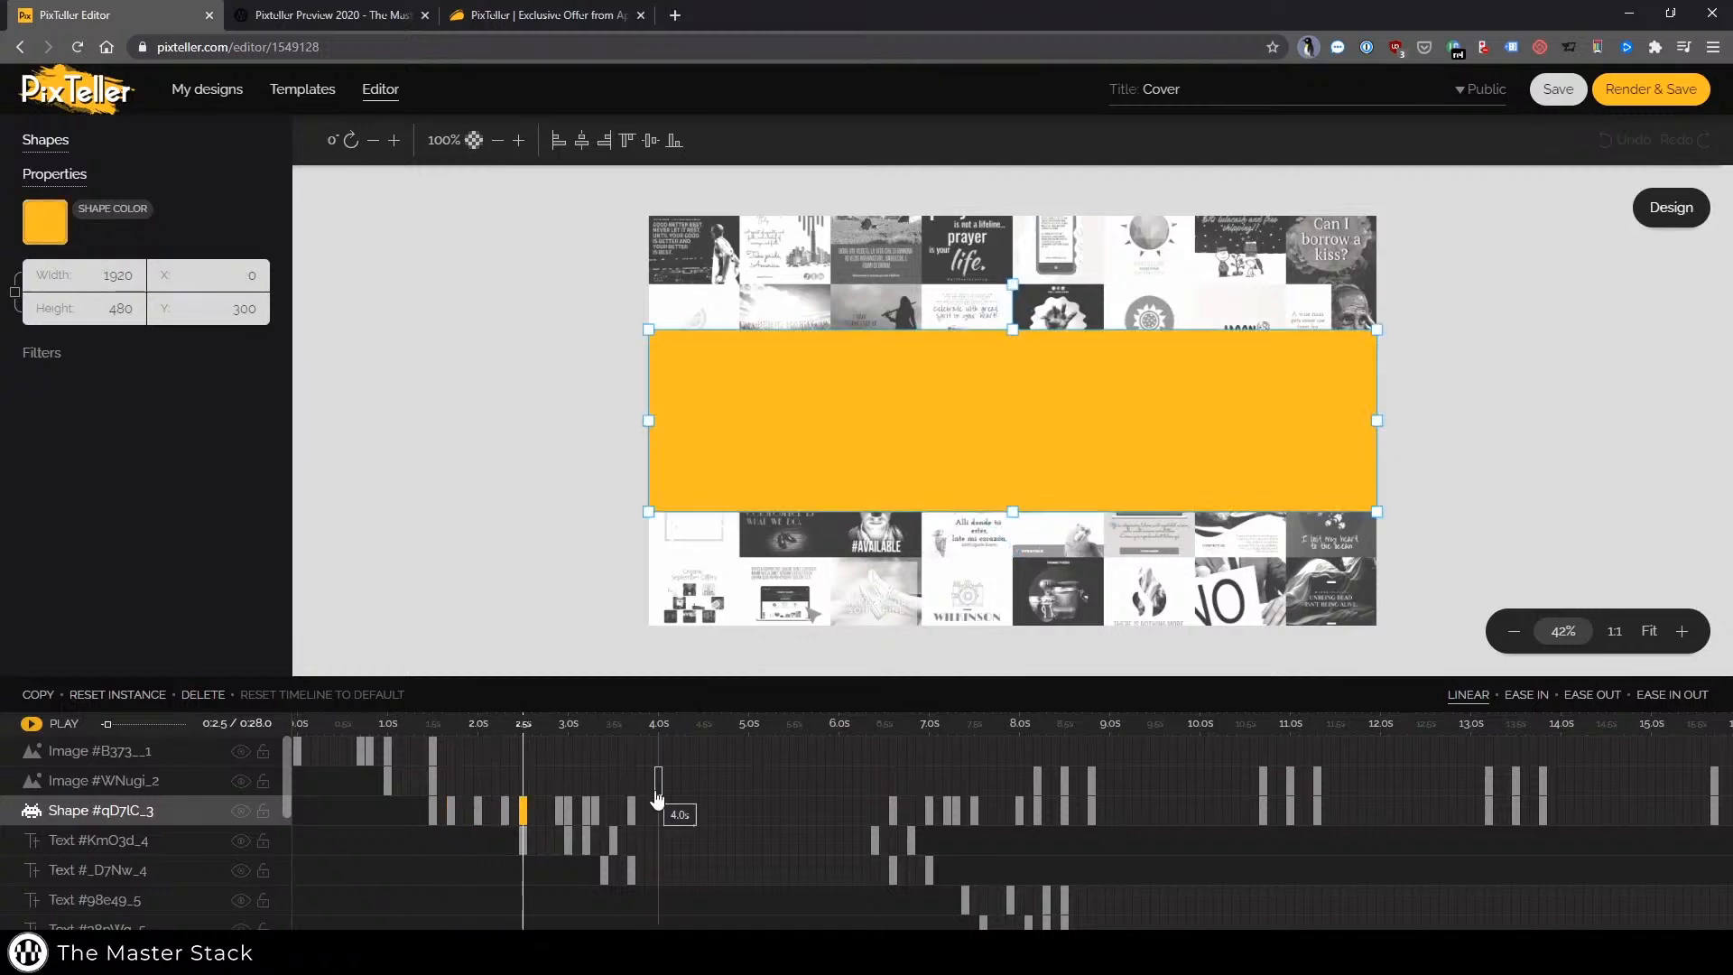
Inspect the first image layer's keyframes and replay the animation from the start
left_click(361, 763)
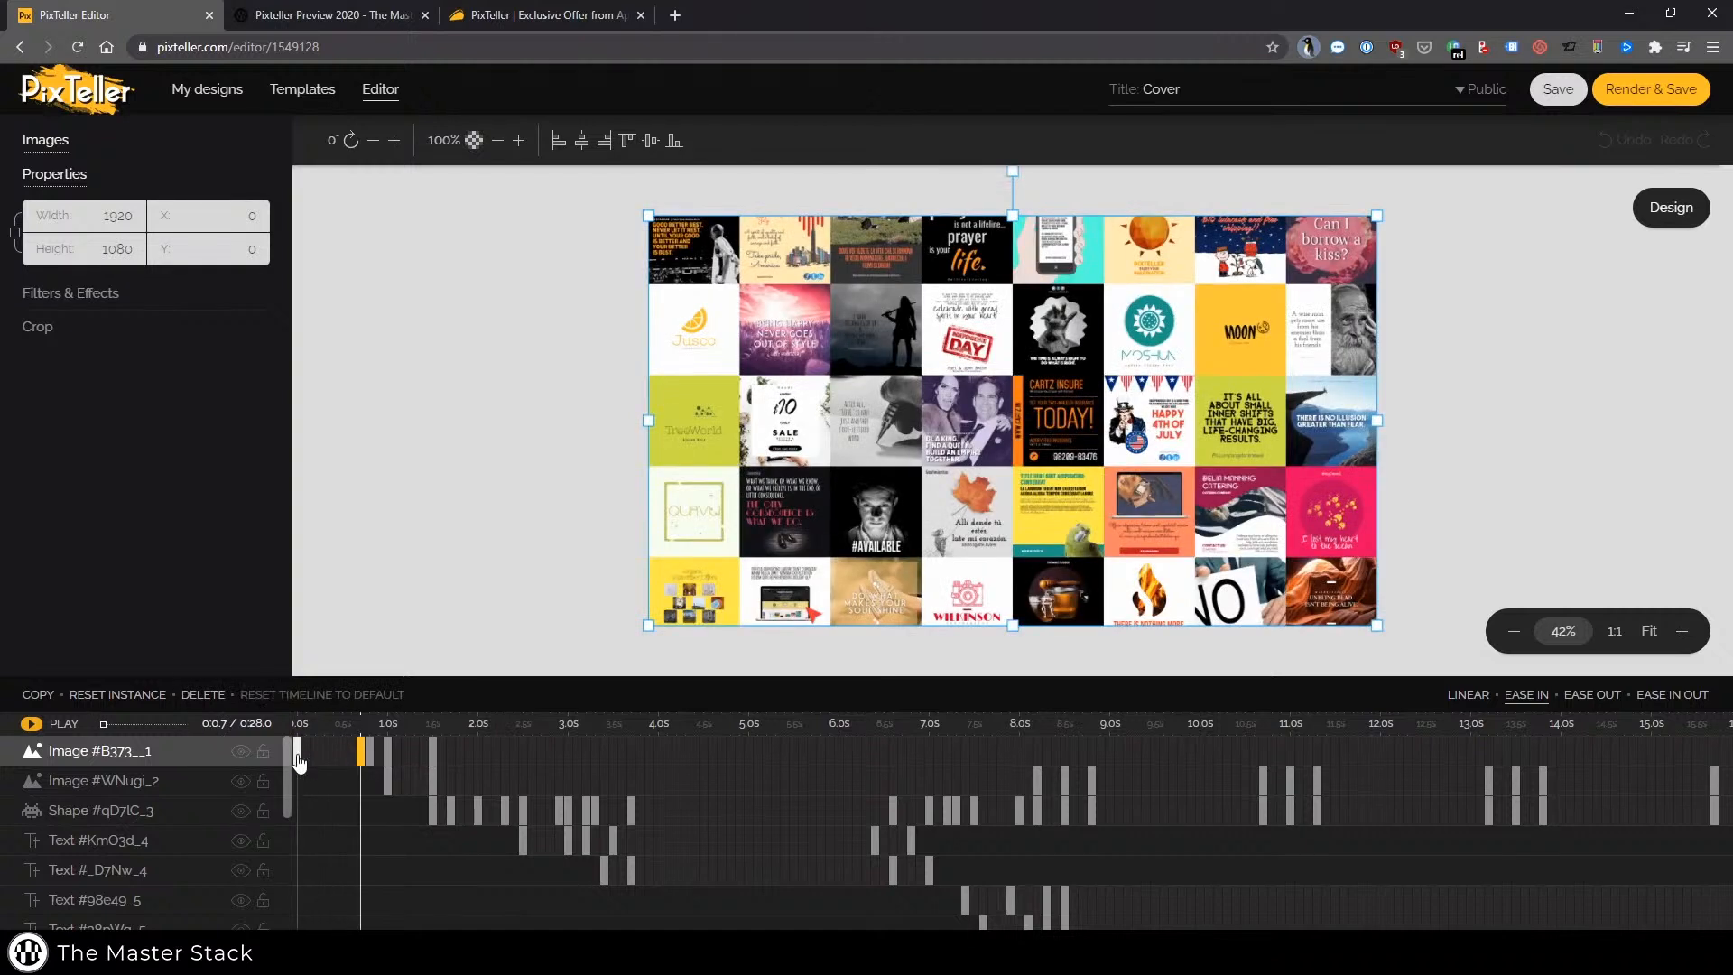
left_click(297, 758)
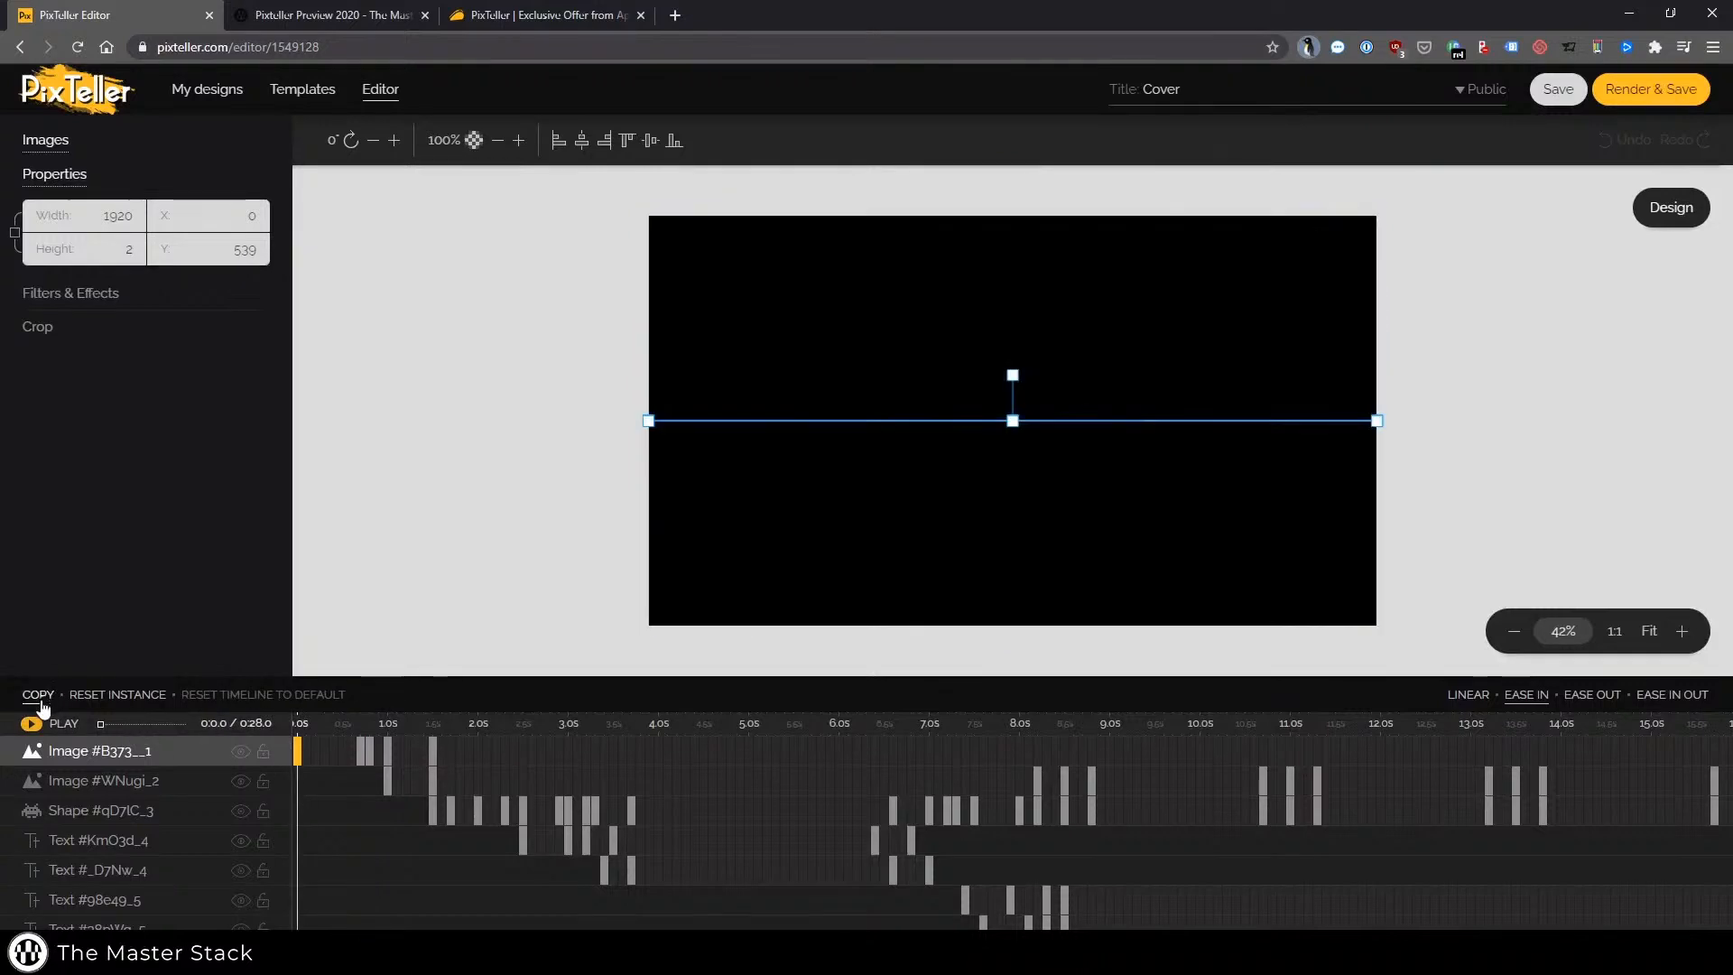
left_click(32, 724)
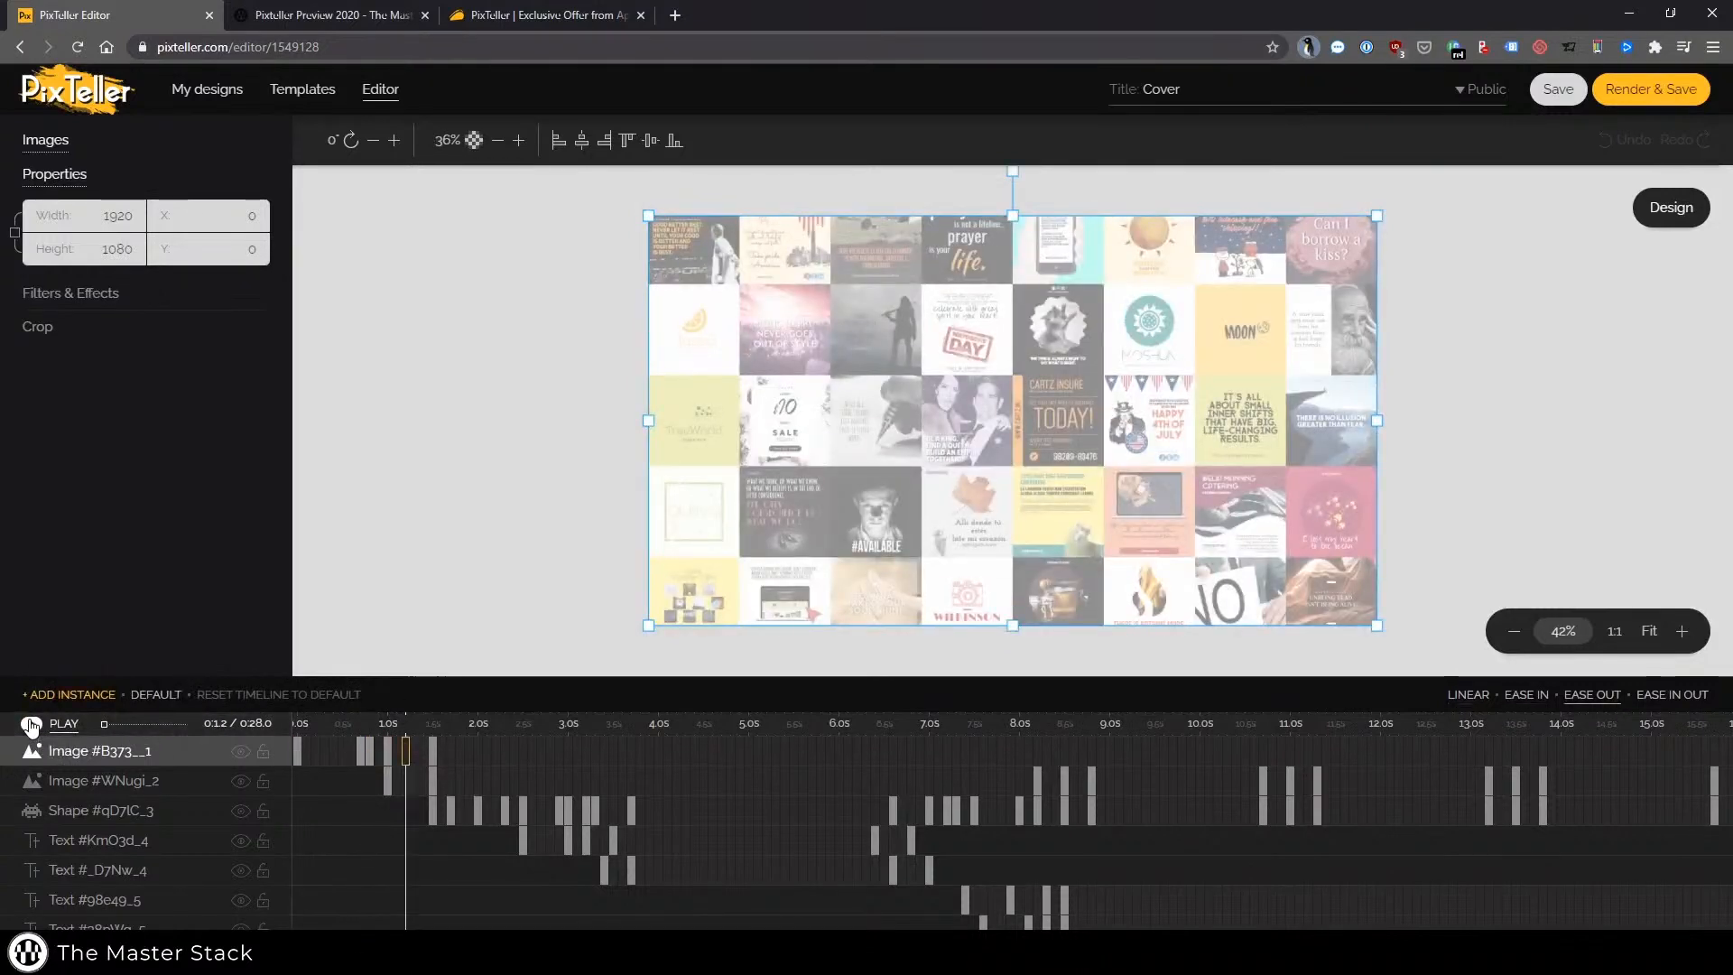
left_click(31, 724)
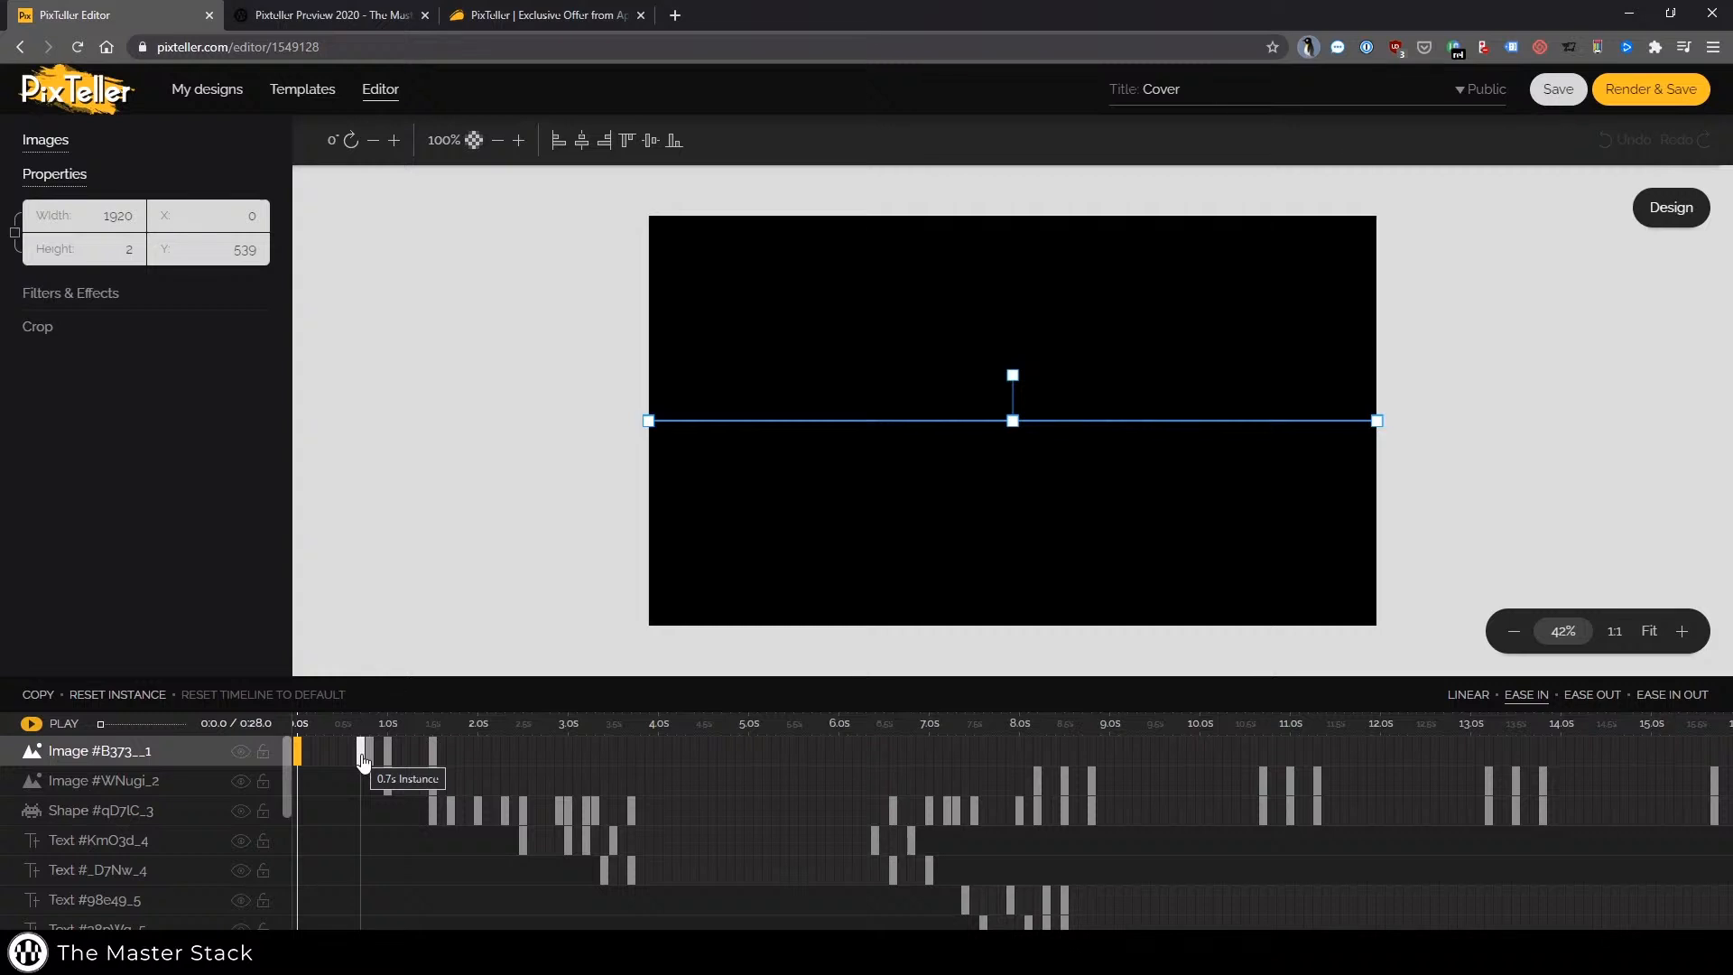
left_click(362, 756)
left_click(298, 754)
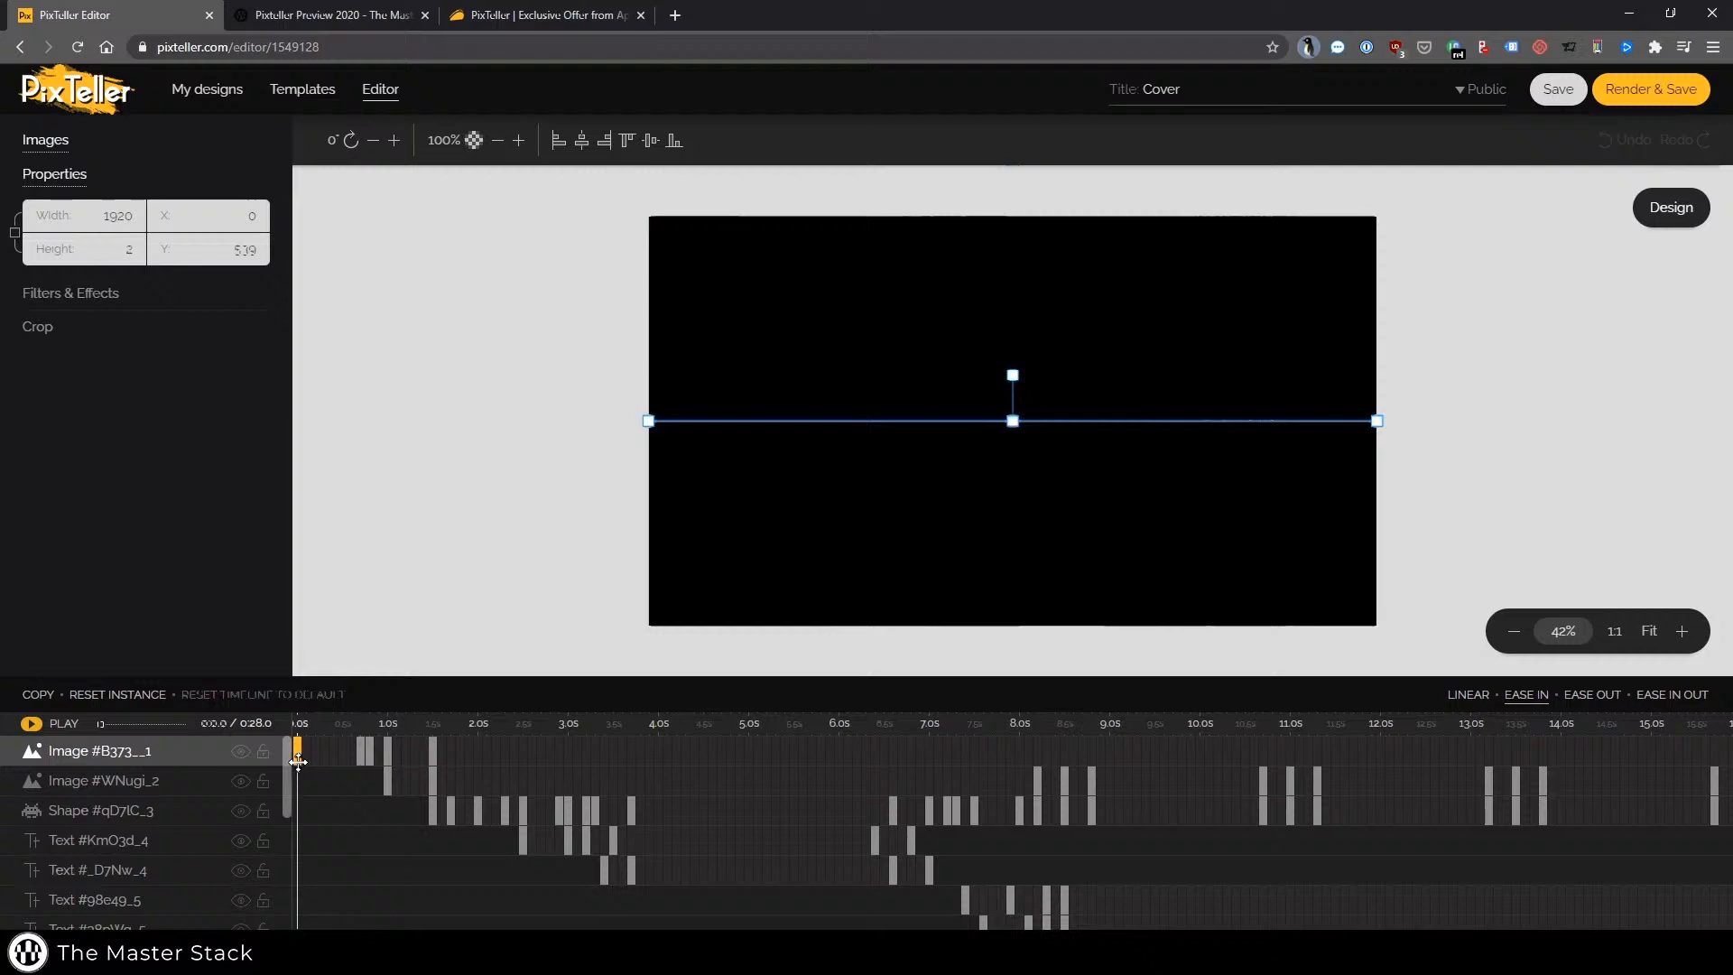
left_click(362, 755)
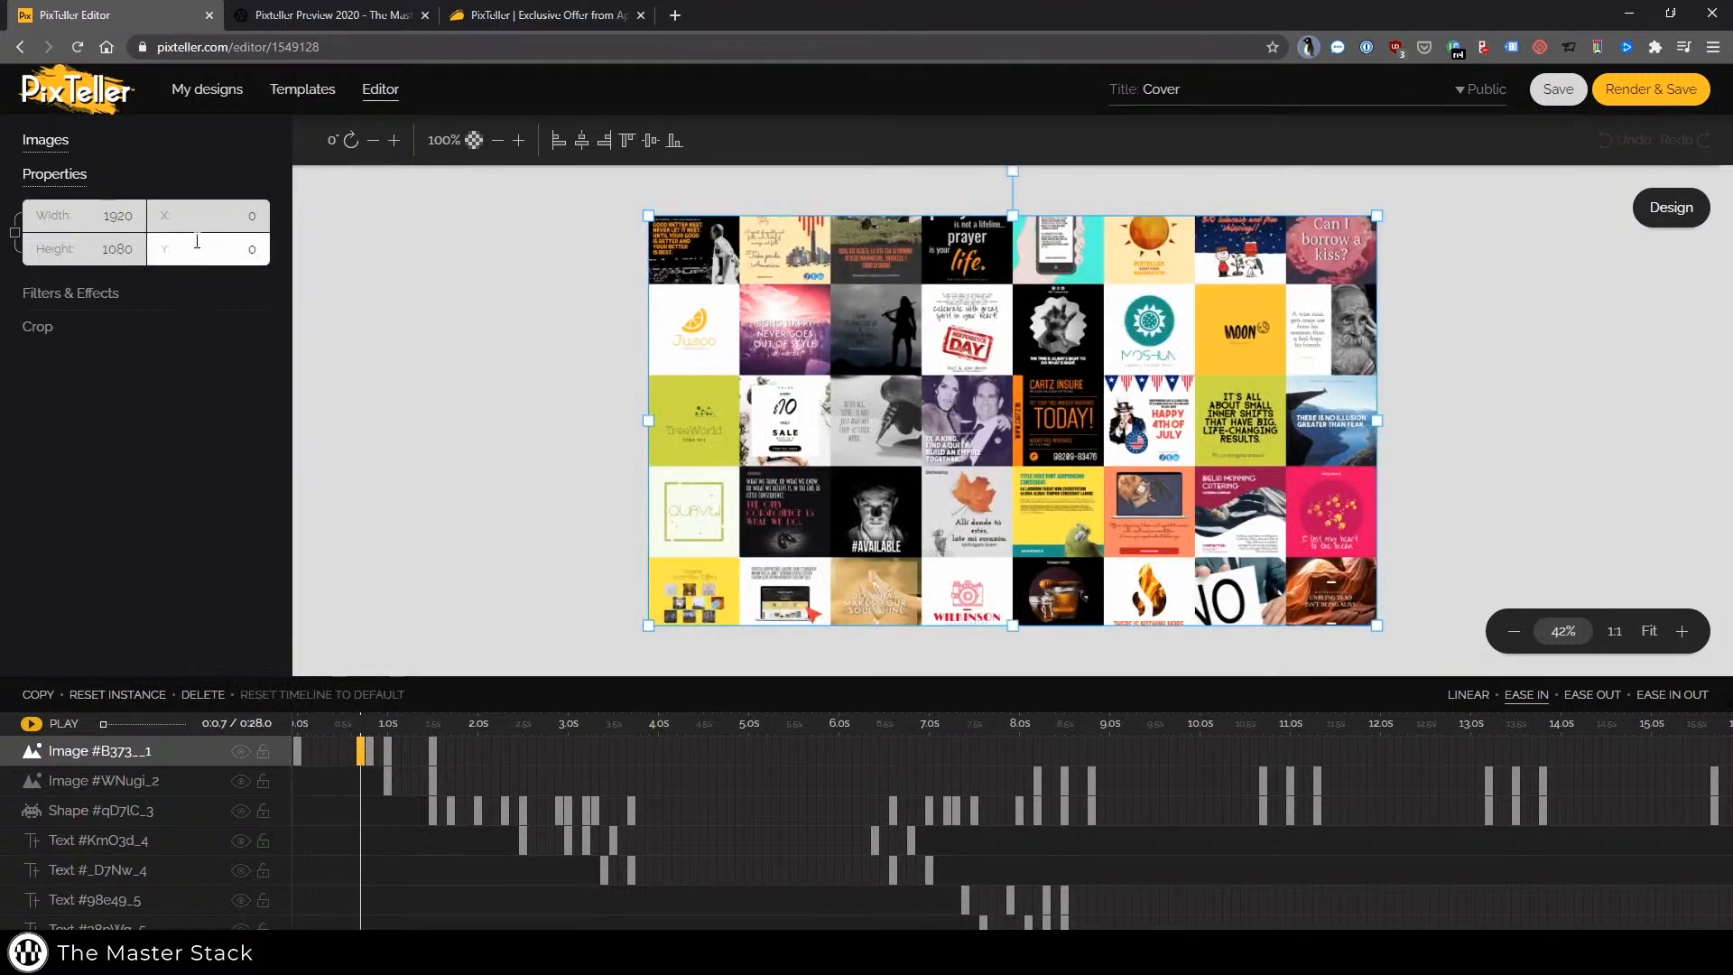
left_click(299, 755)
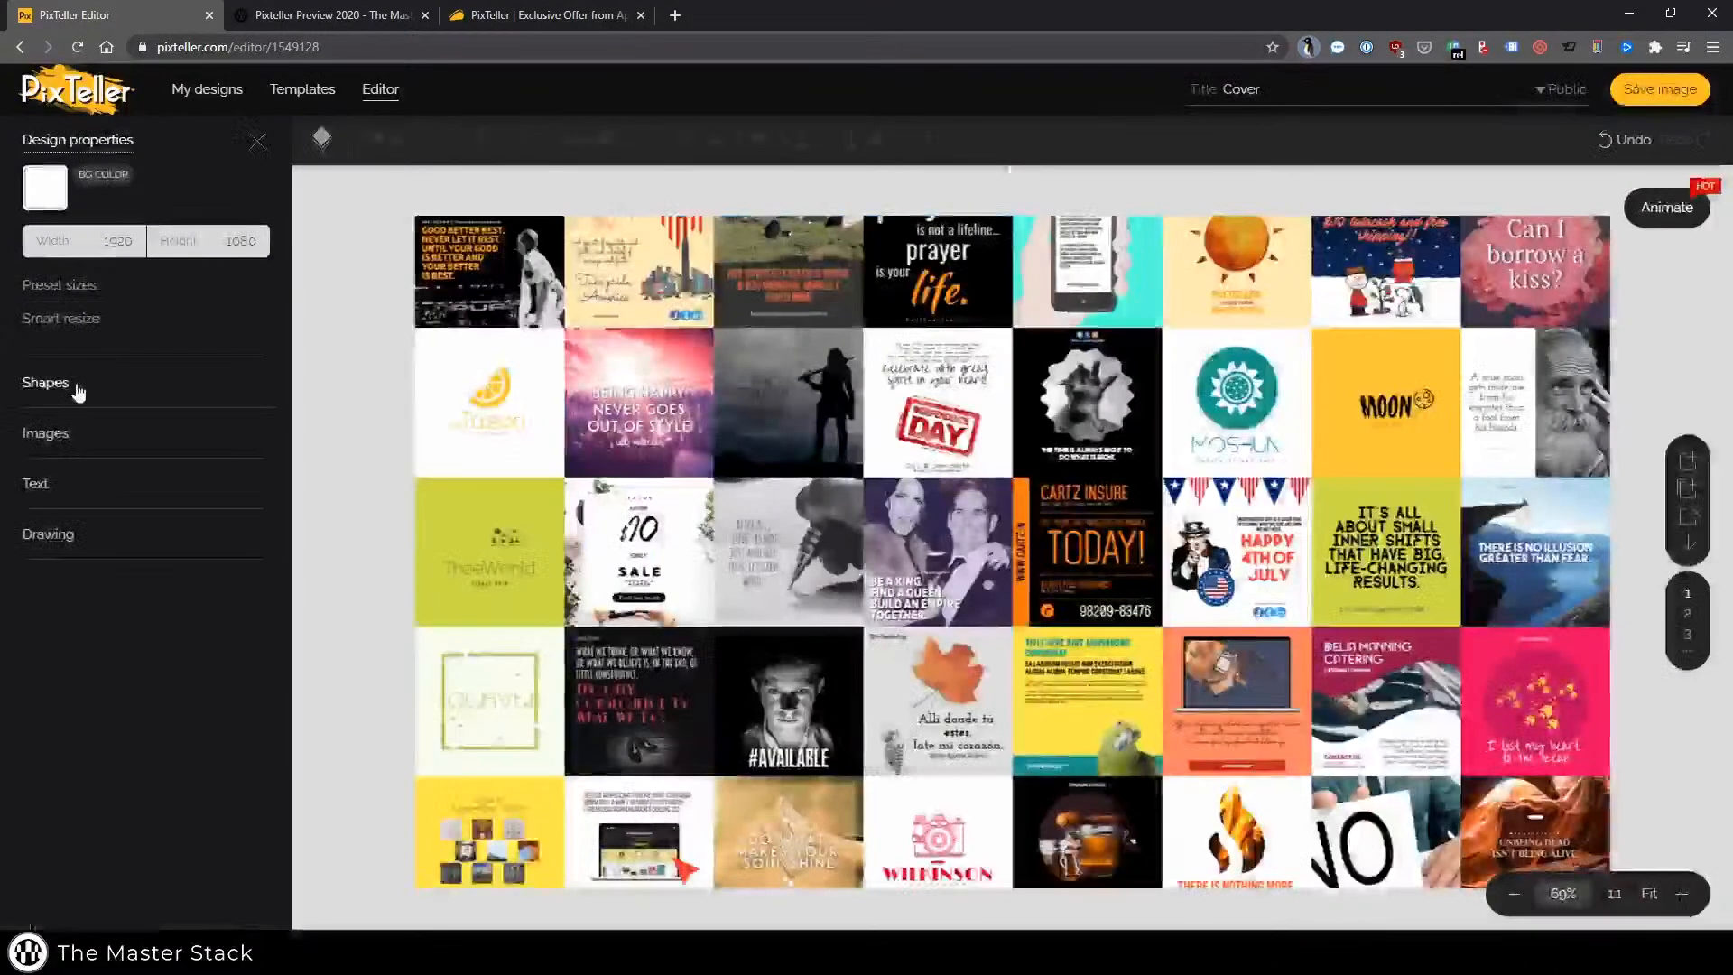
Return to the design view and open the Text, Drawing and Images panels to review the tools
left_click(72, 432)
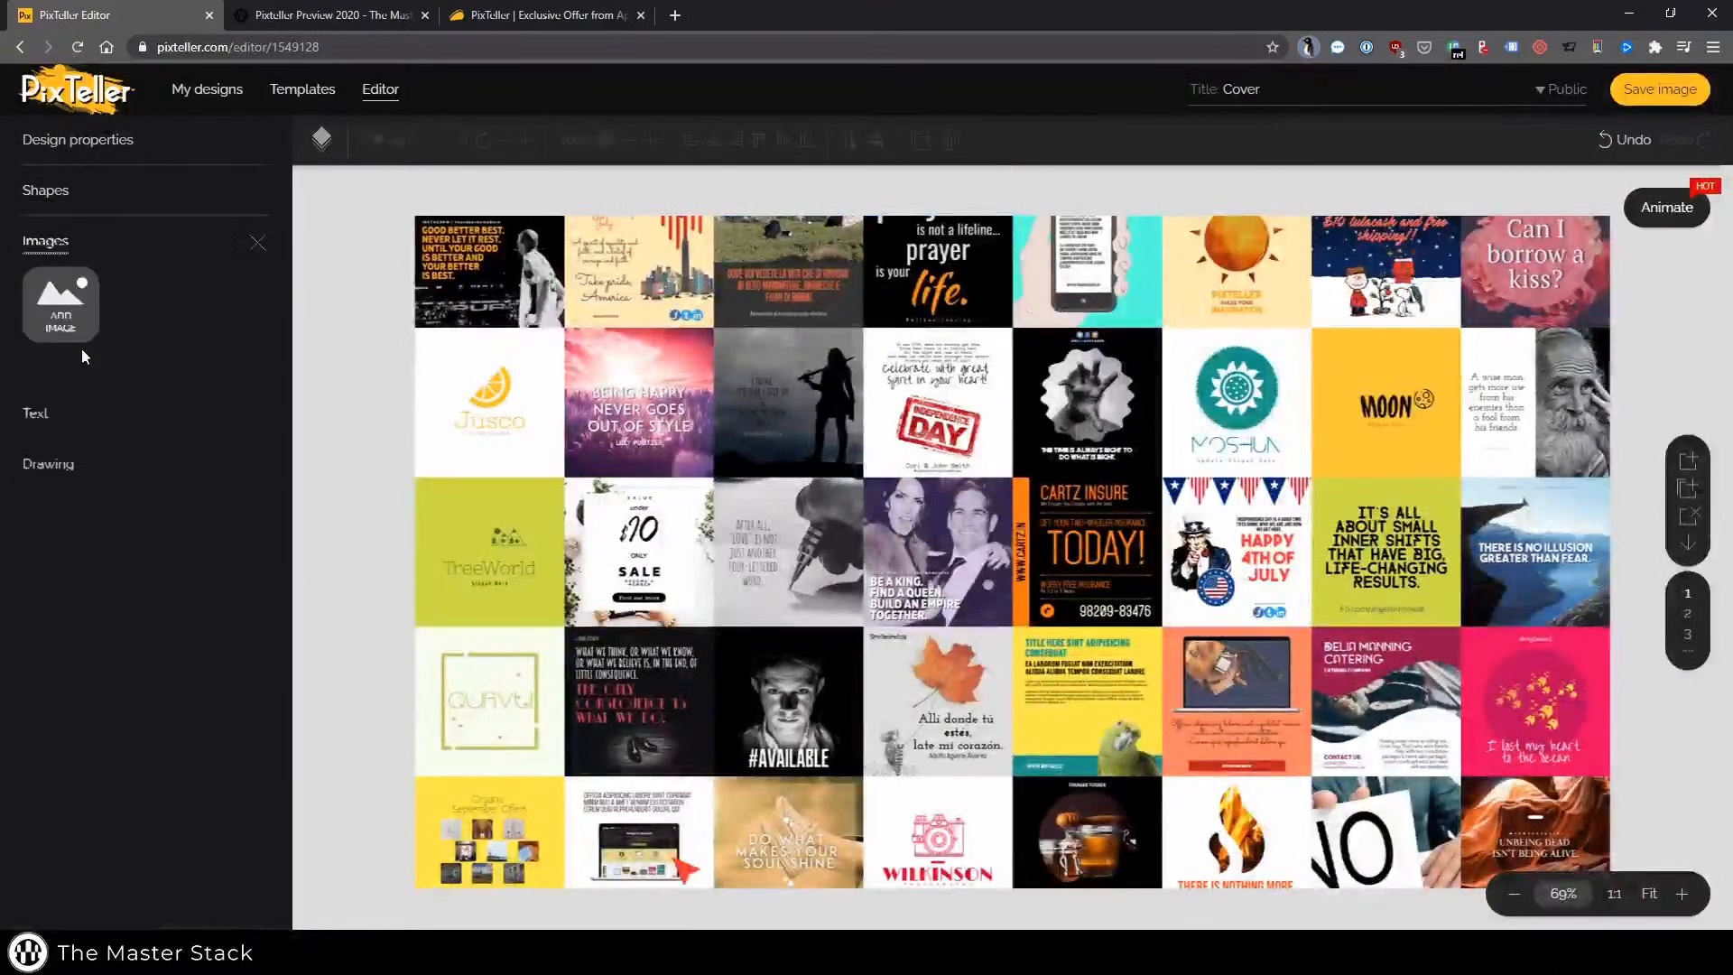
left_click(54, 417)
left_click(51, 464)
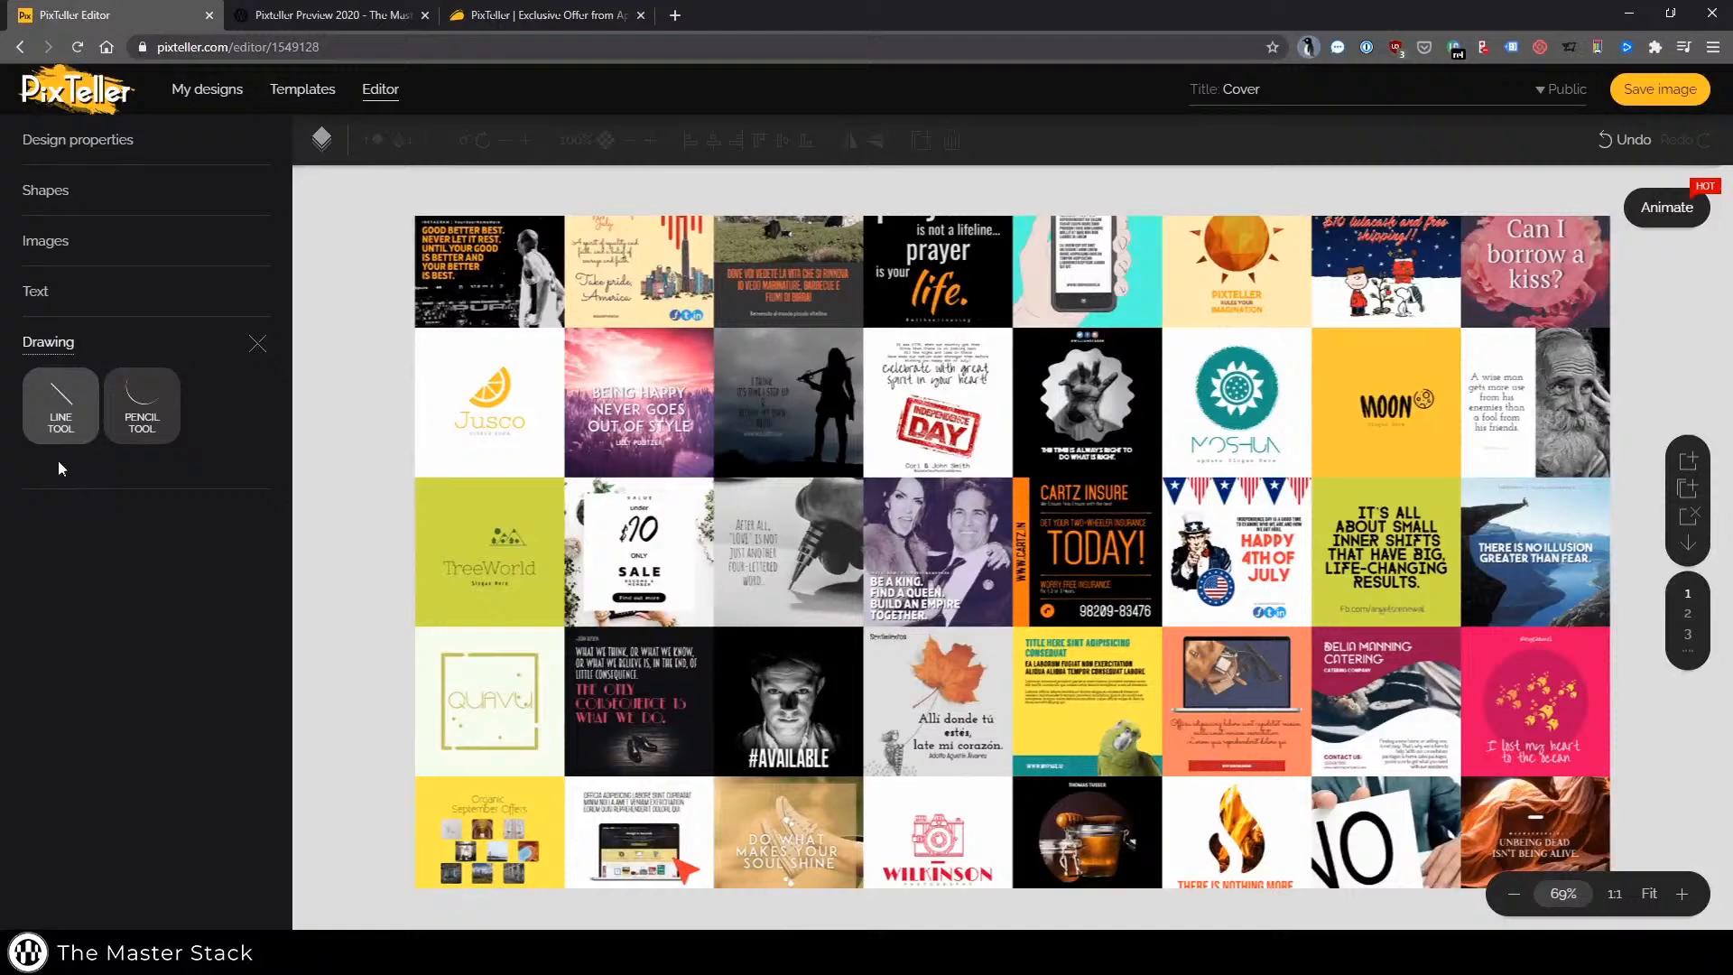
left_click(1092, 535)
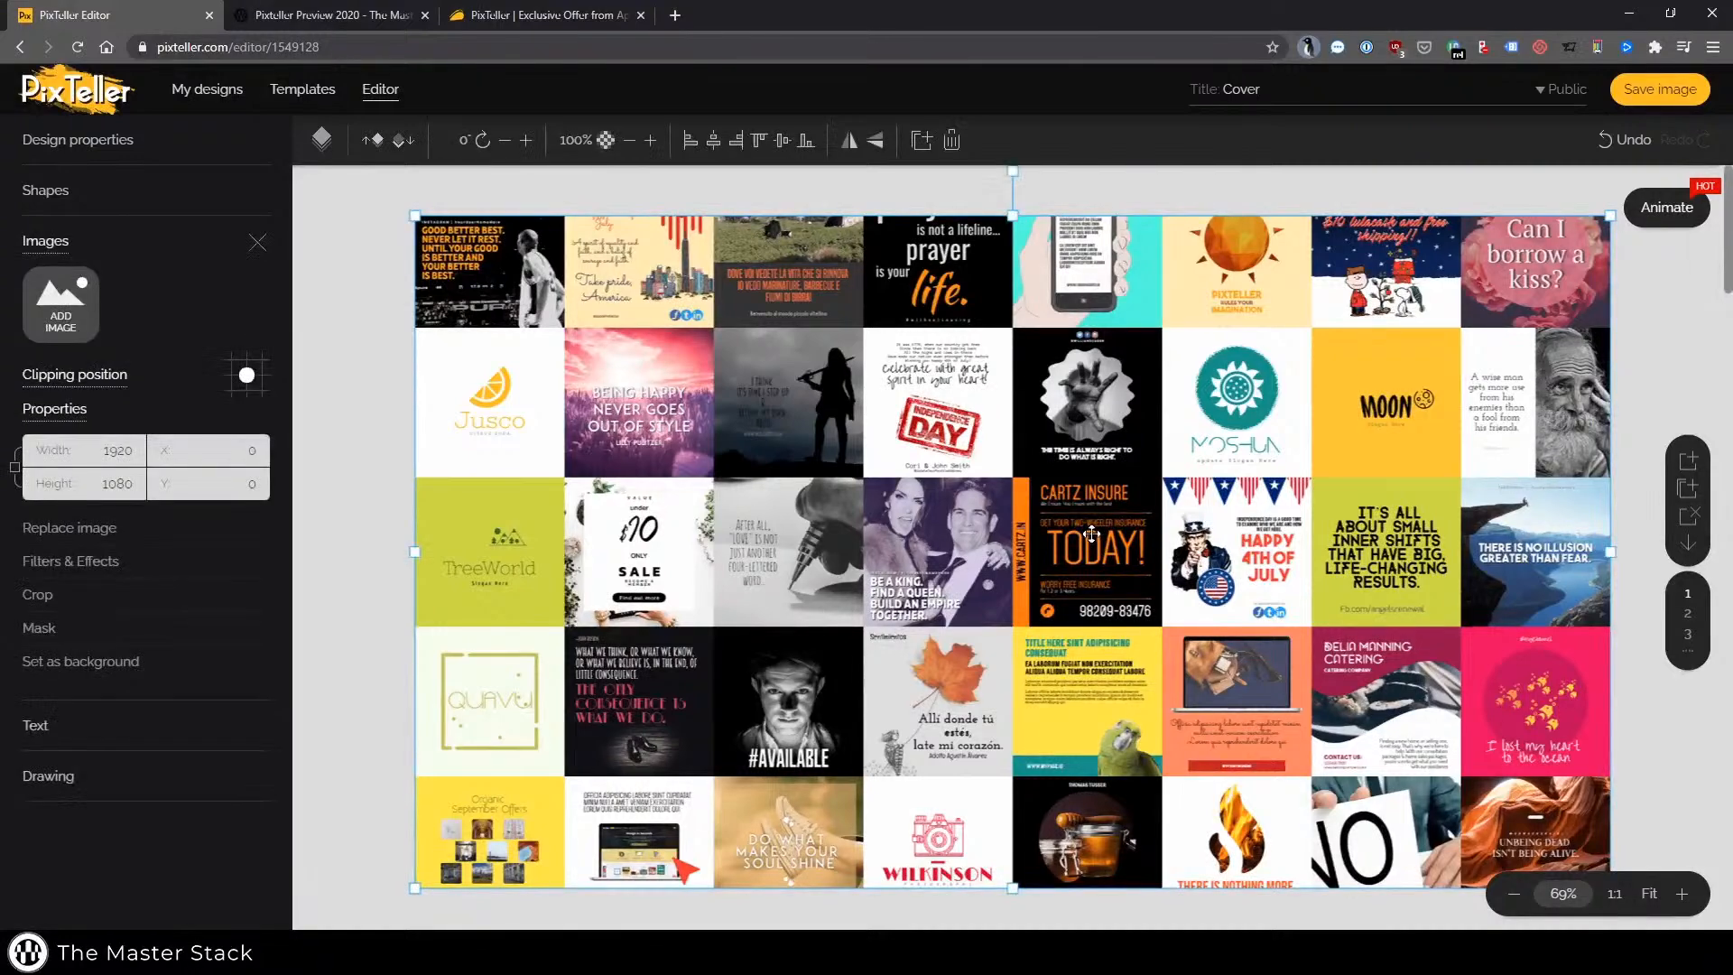
left_click(58, 242)
left_click(58, 244)
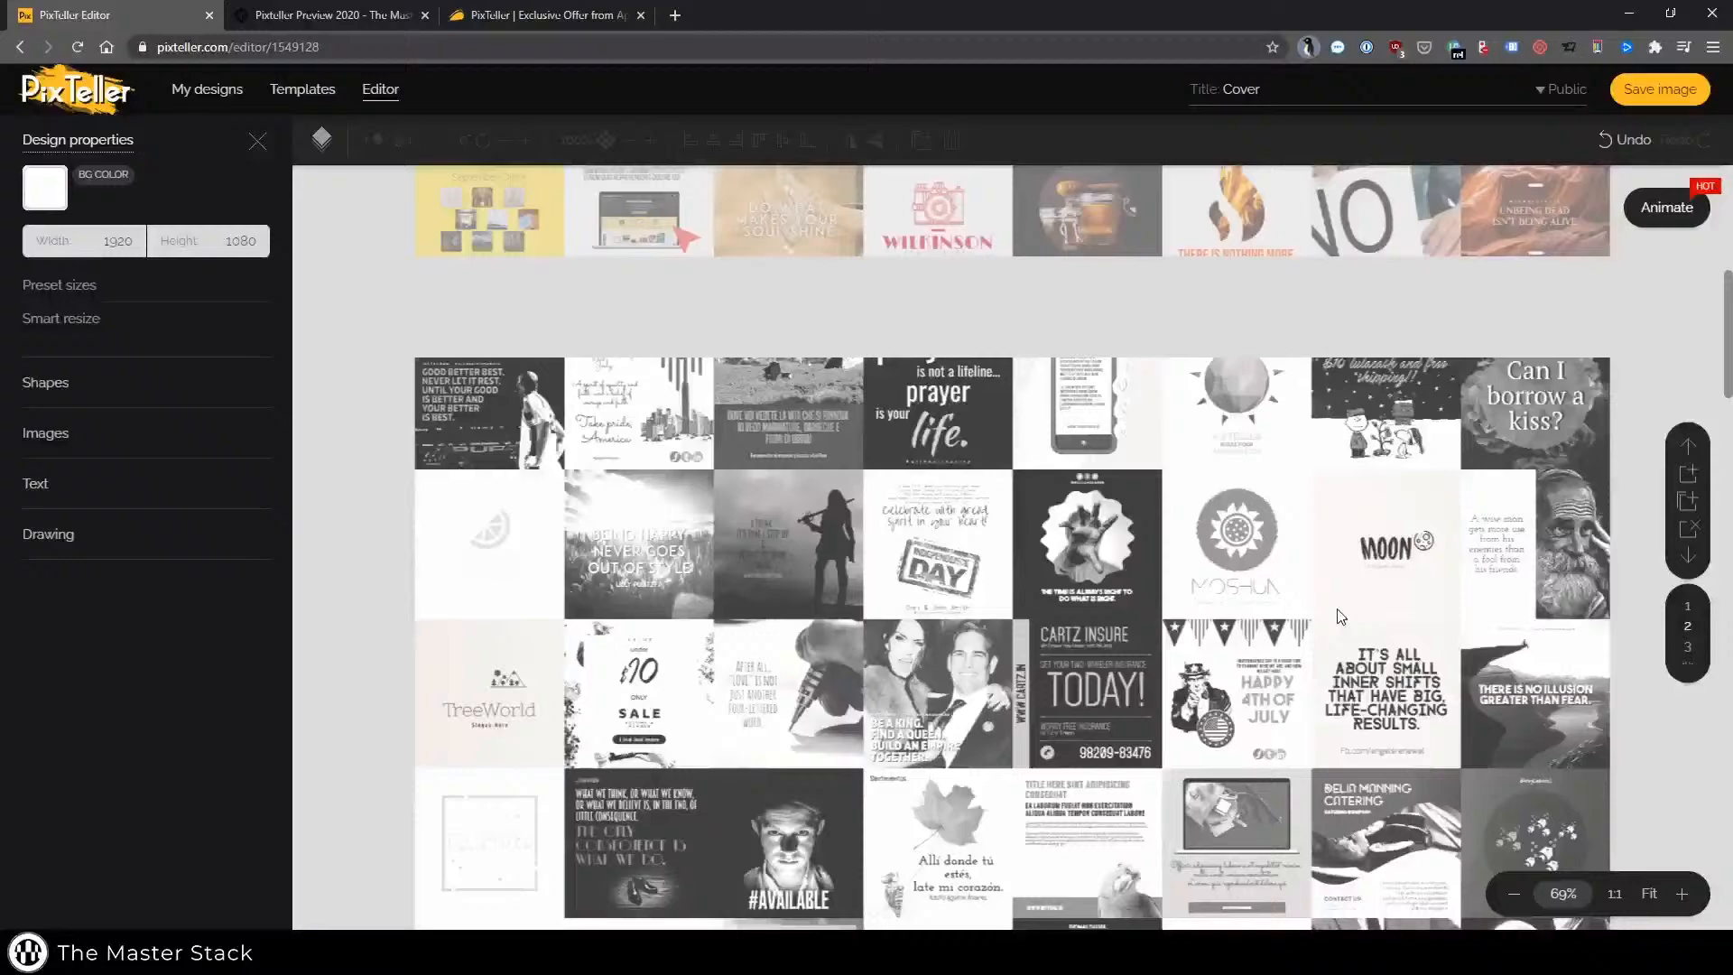
Scroll through the template's pages to review each slide of the design
scroll(1341, 617, "down", 10)
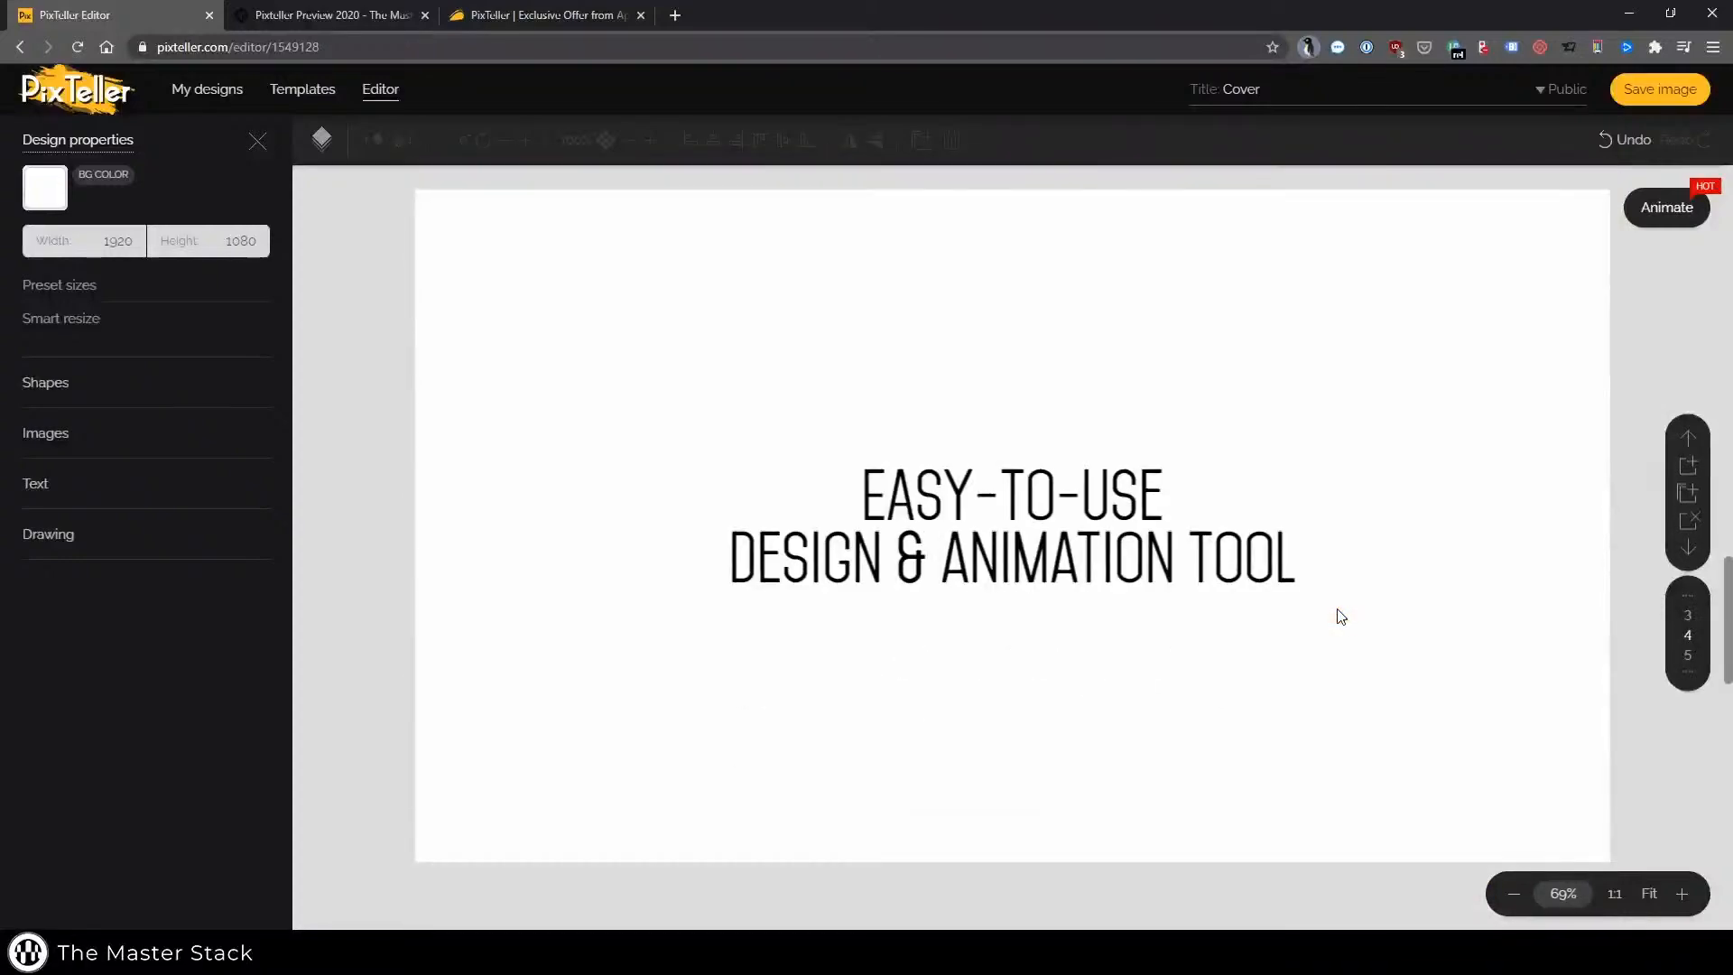
scroll(1341, 616, "up", 2)
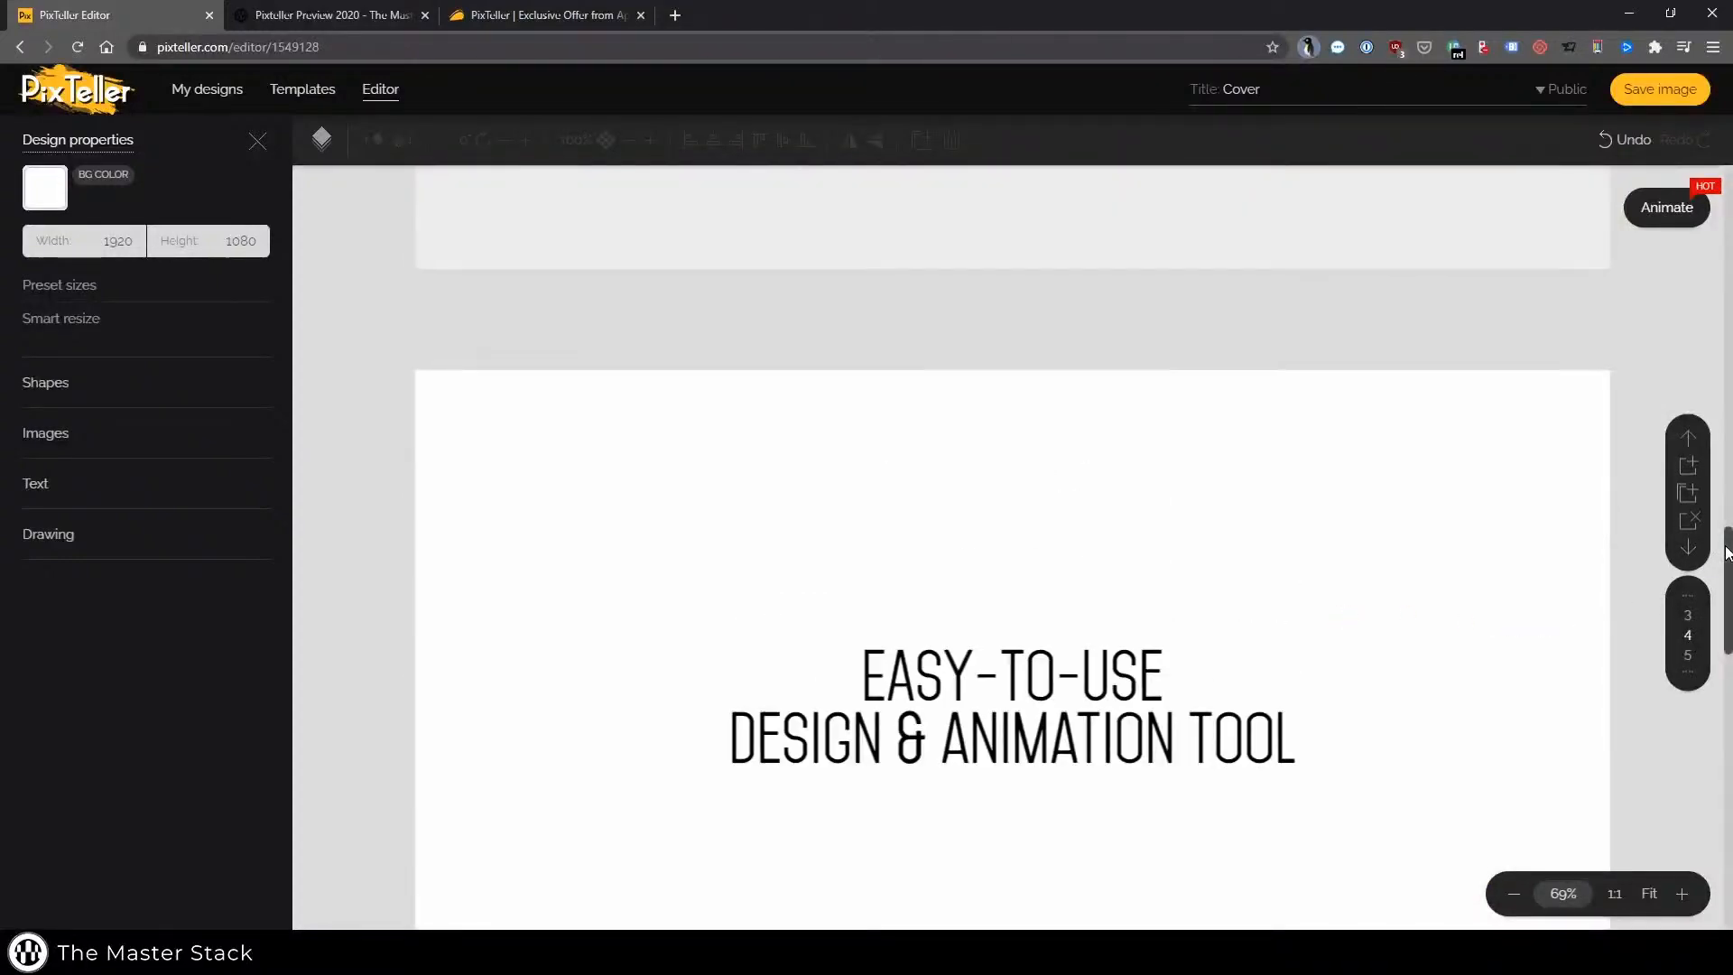
left_click_drag(1727, 562, 1725, 194)
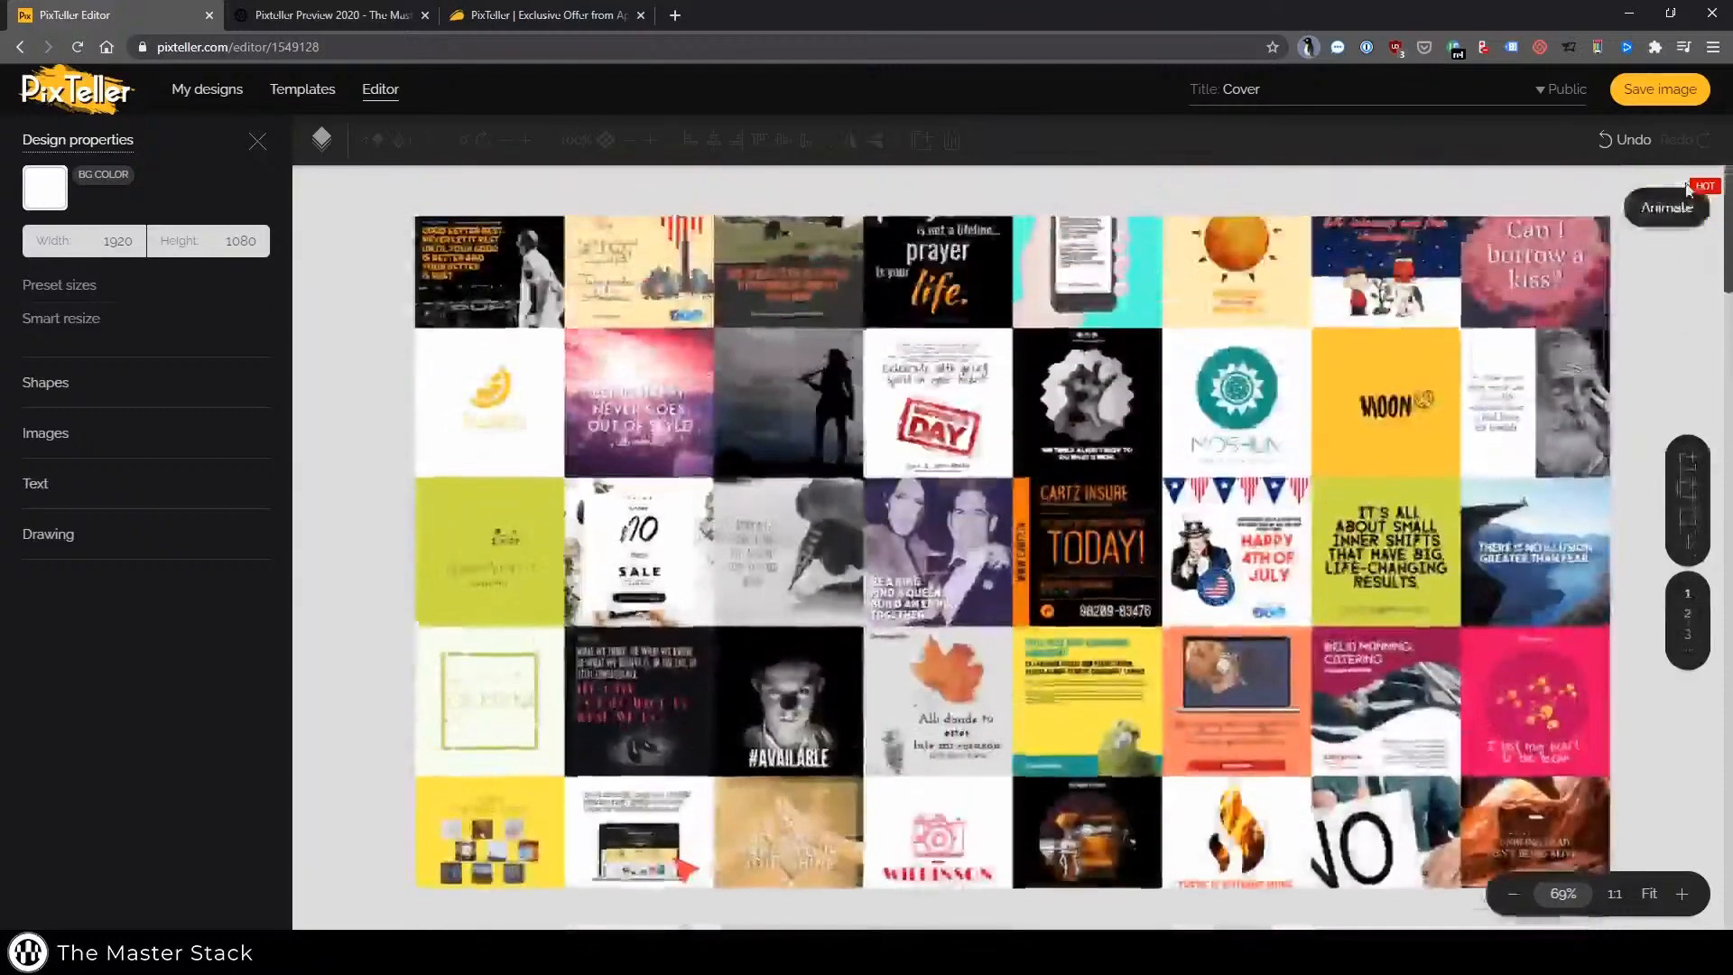
scroll(1656, 361, "down", 2)
scroll(1630, 448, "down", 13)
scroll(1615, 529, "up", 9)
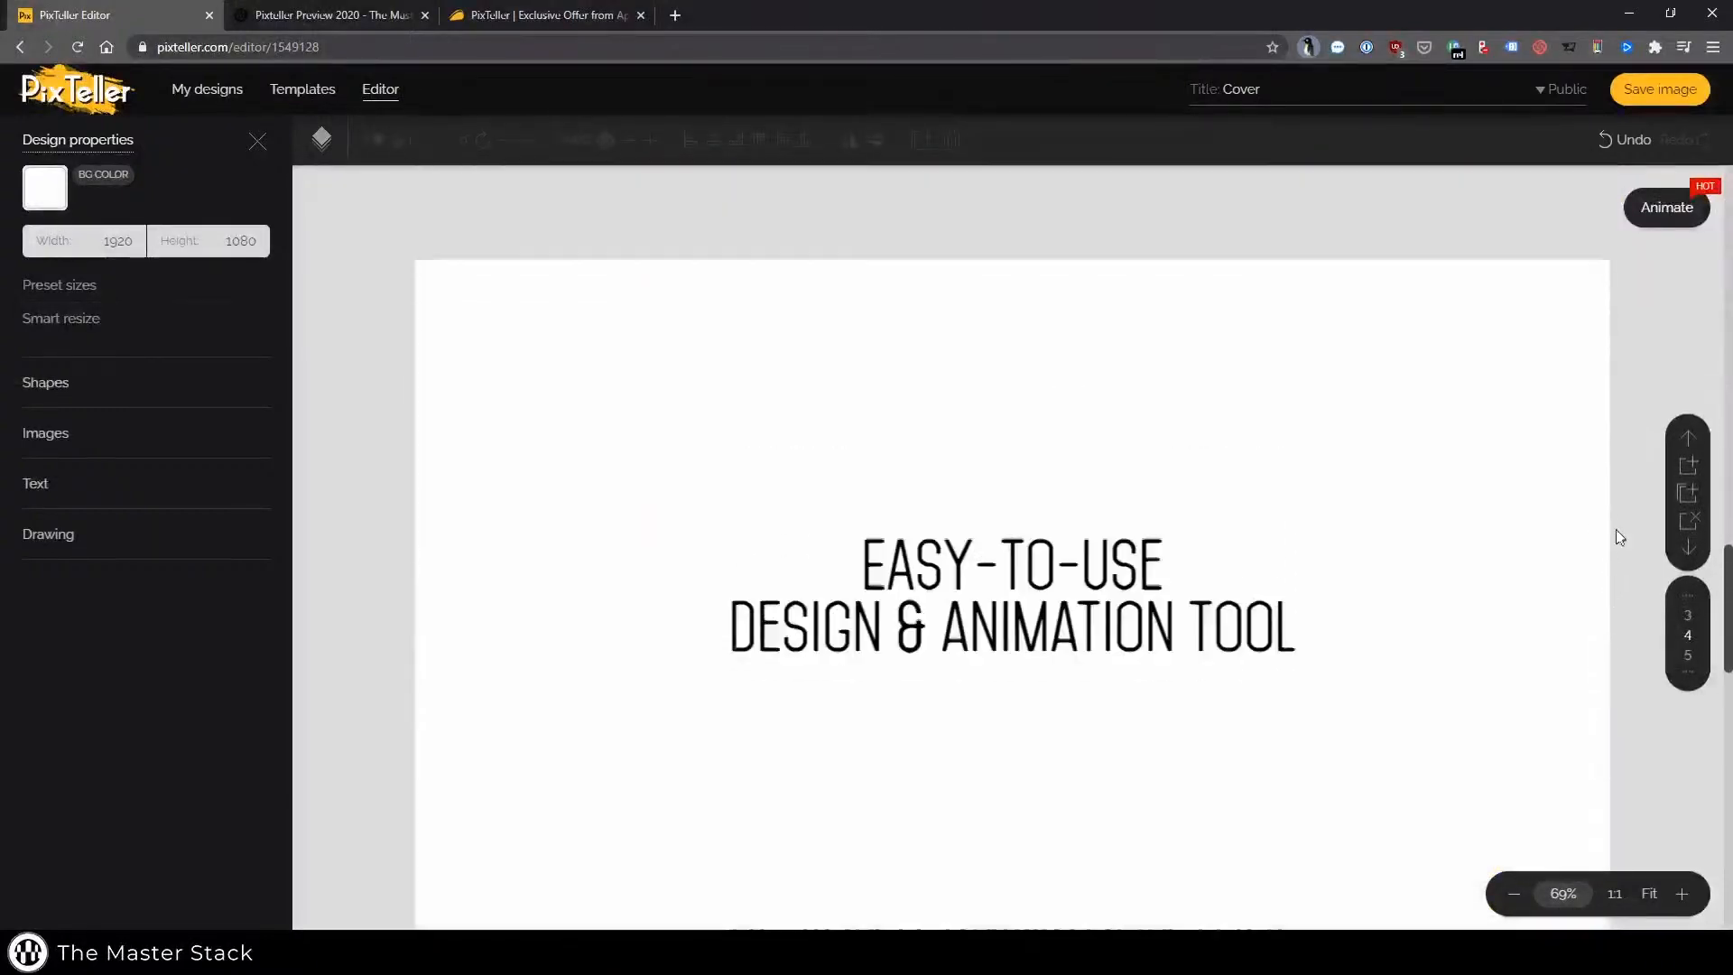
scroll(1630, 433, "down", 2)
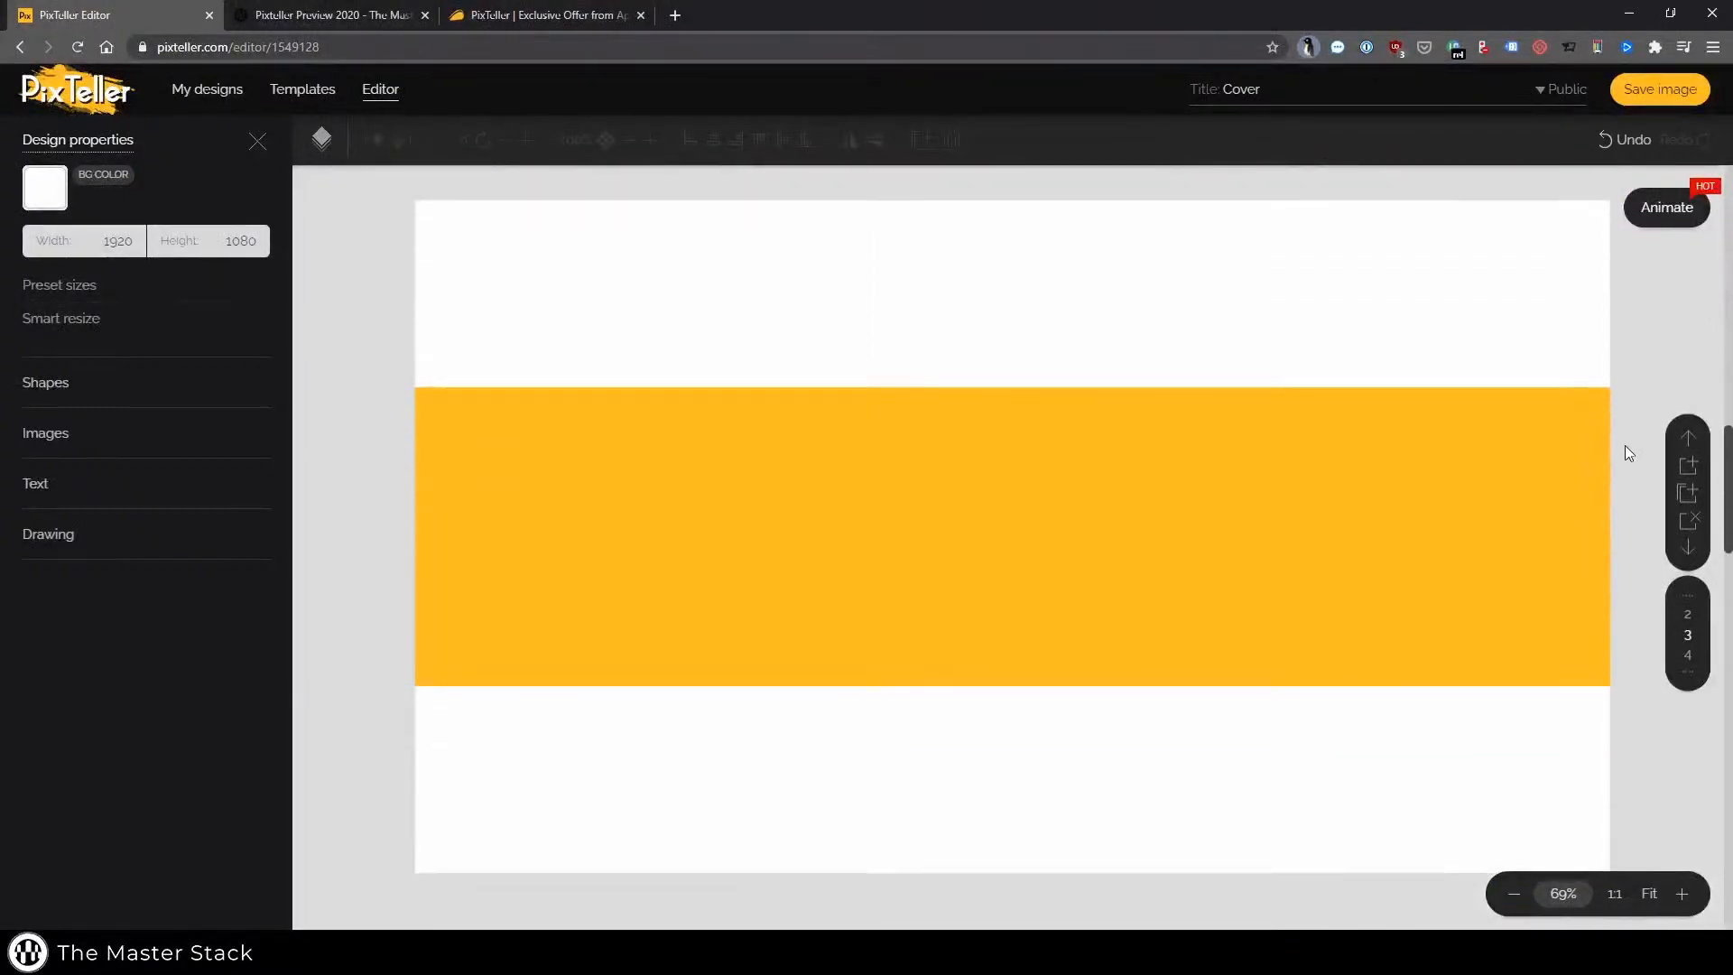
scroll(1620, 478, "down", 10)
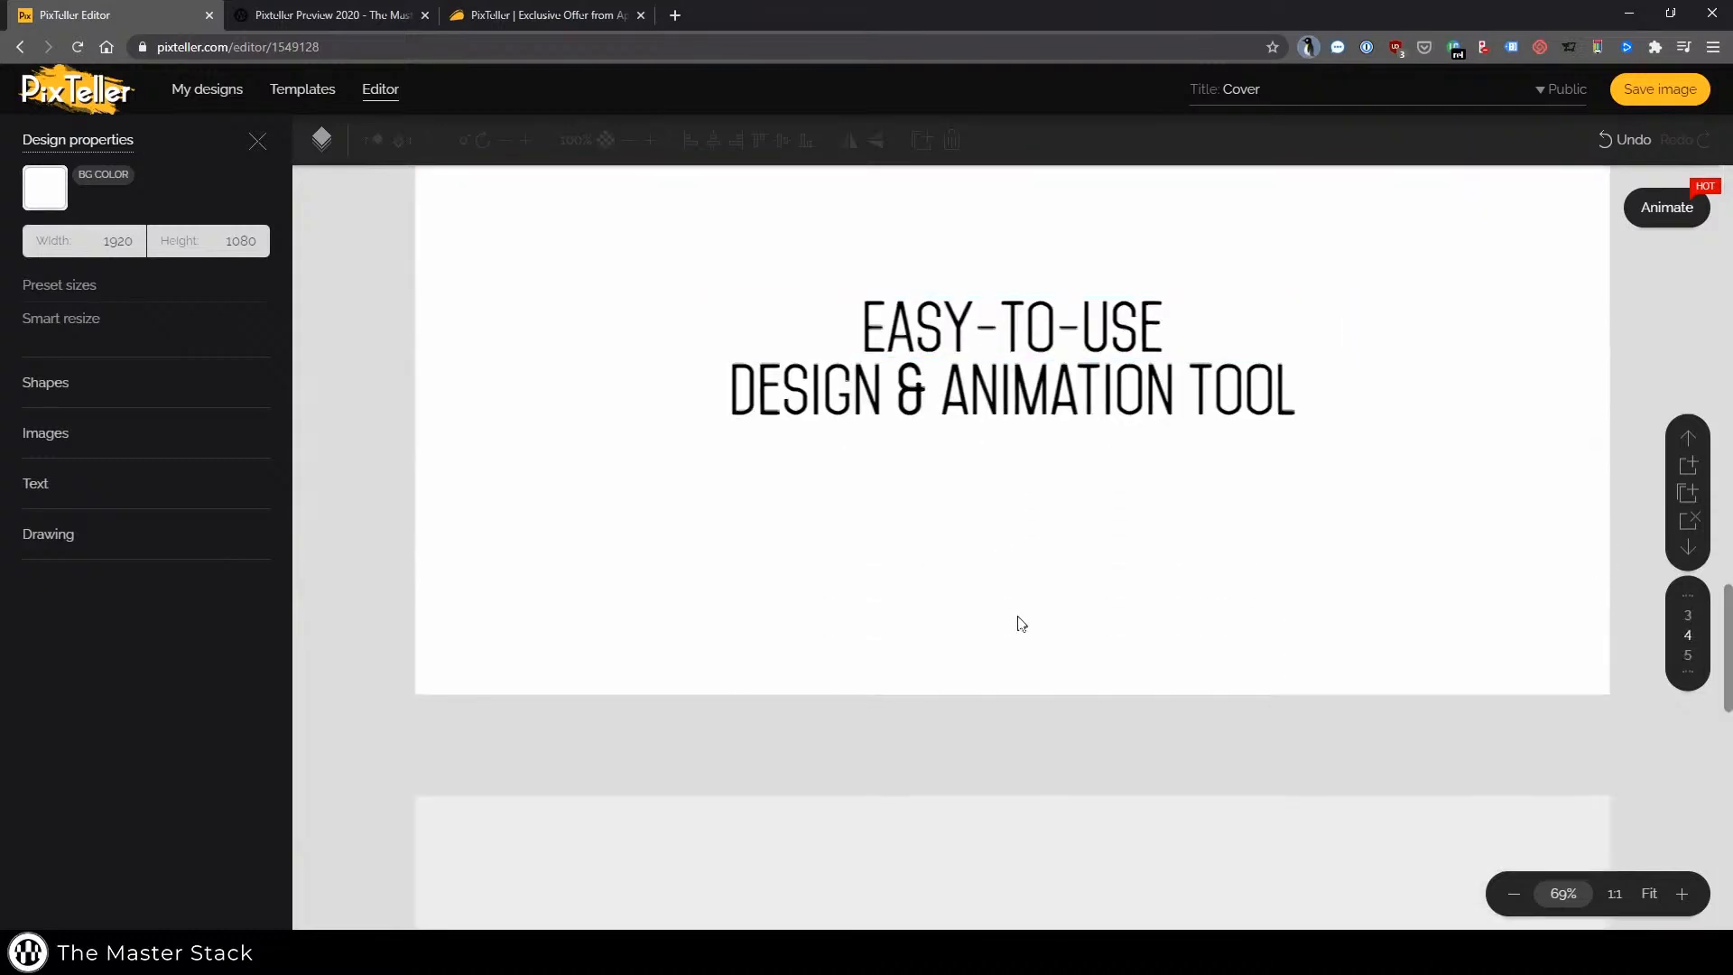
scroll(1021, 623, "down", 6)
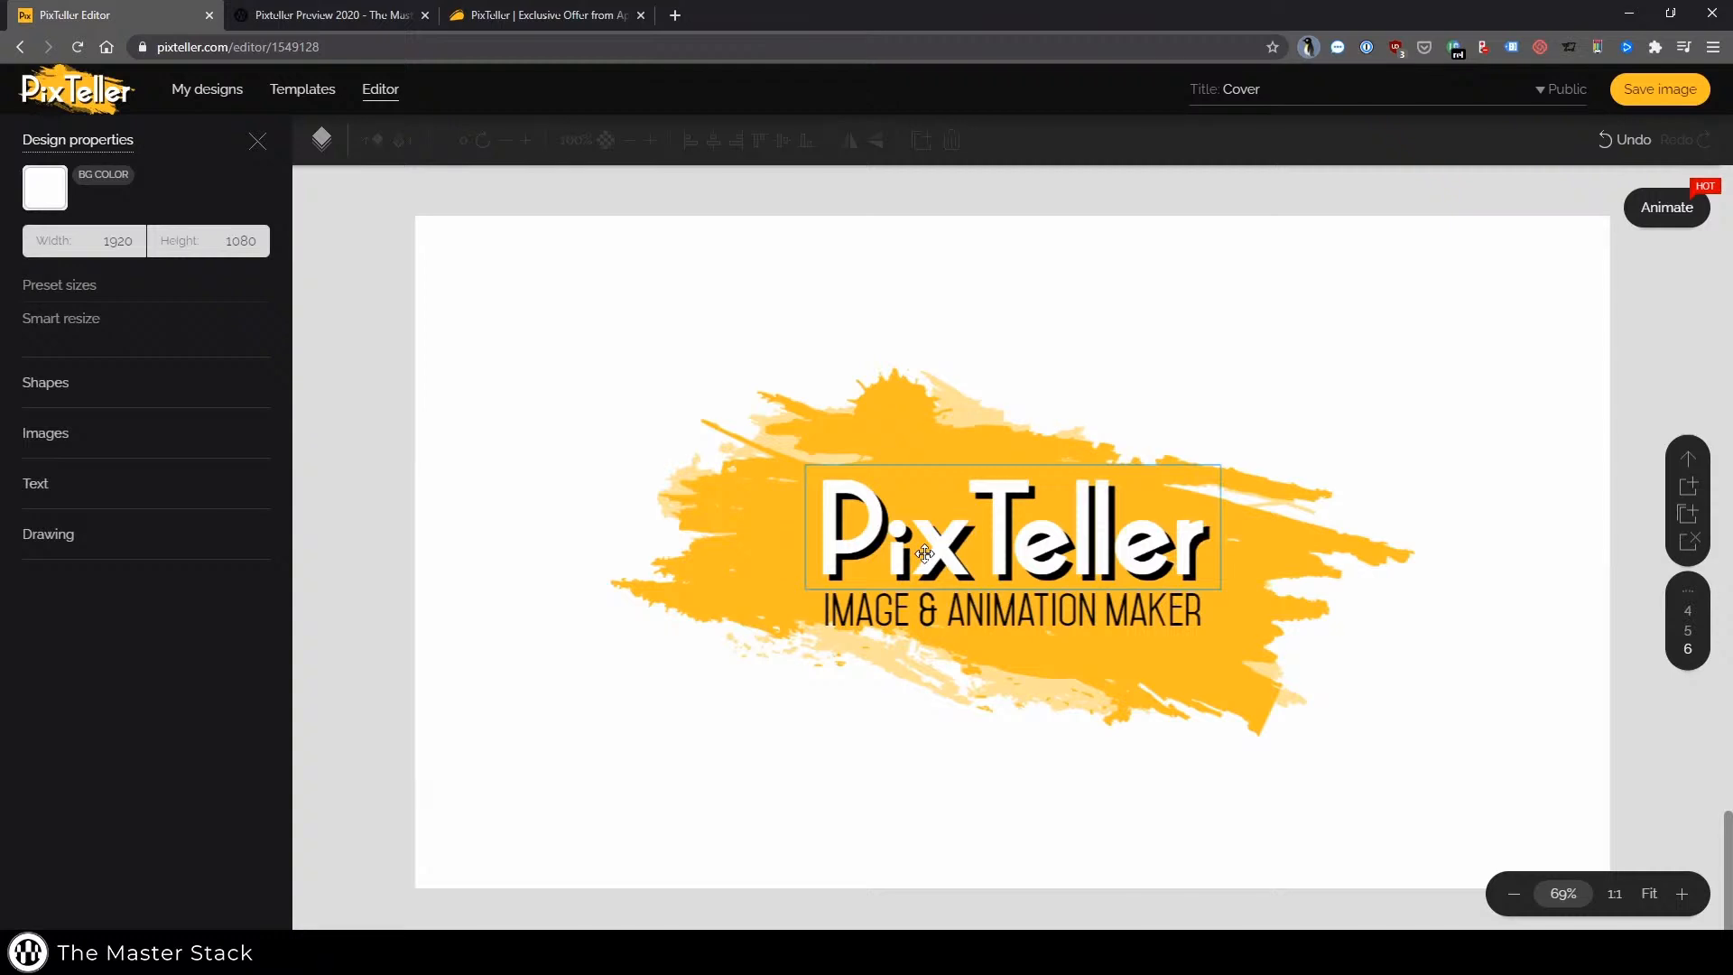
Open the layers list and select several text layers, then scroll back to the first page
left_click(321, 138)
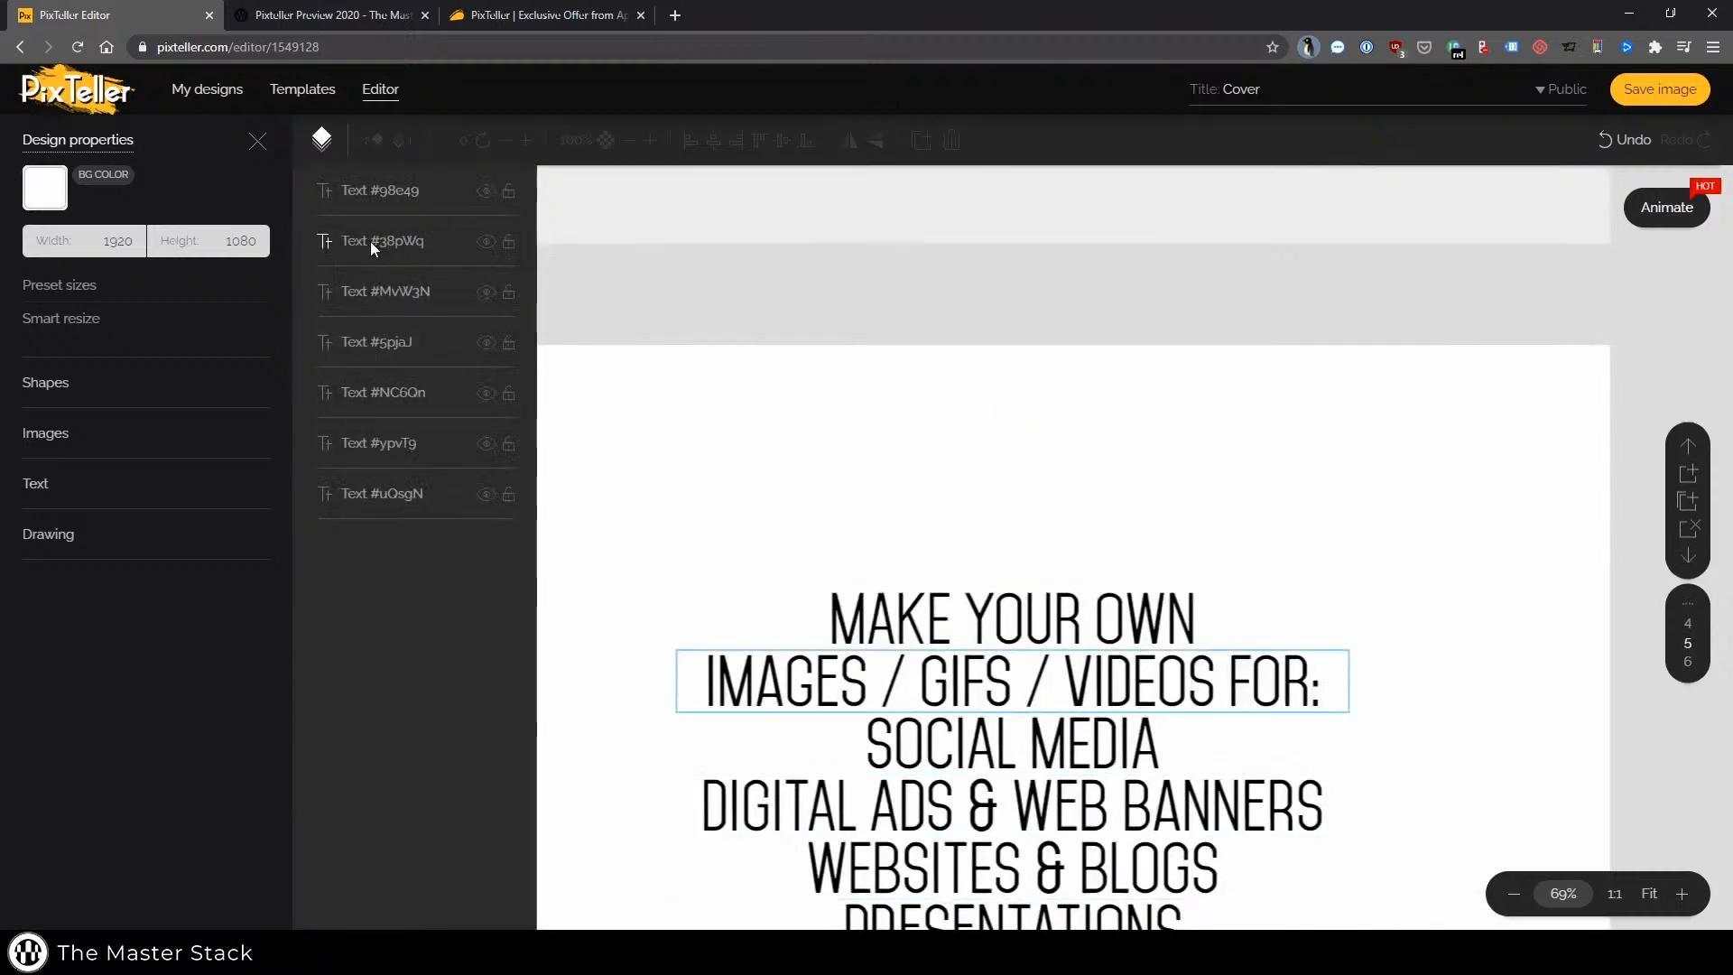
left_click(366, 431)
left_click(370, 341)
left_click(372, 294)
scroll(706, 511, "down", 4)
scroll(720, 501, "up", 13)
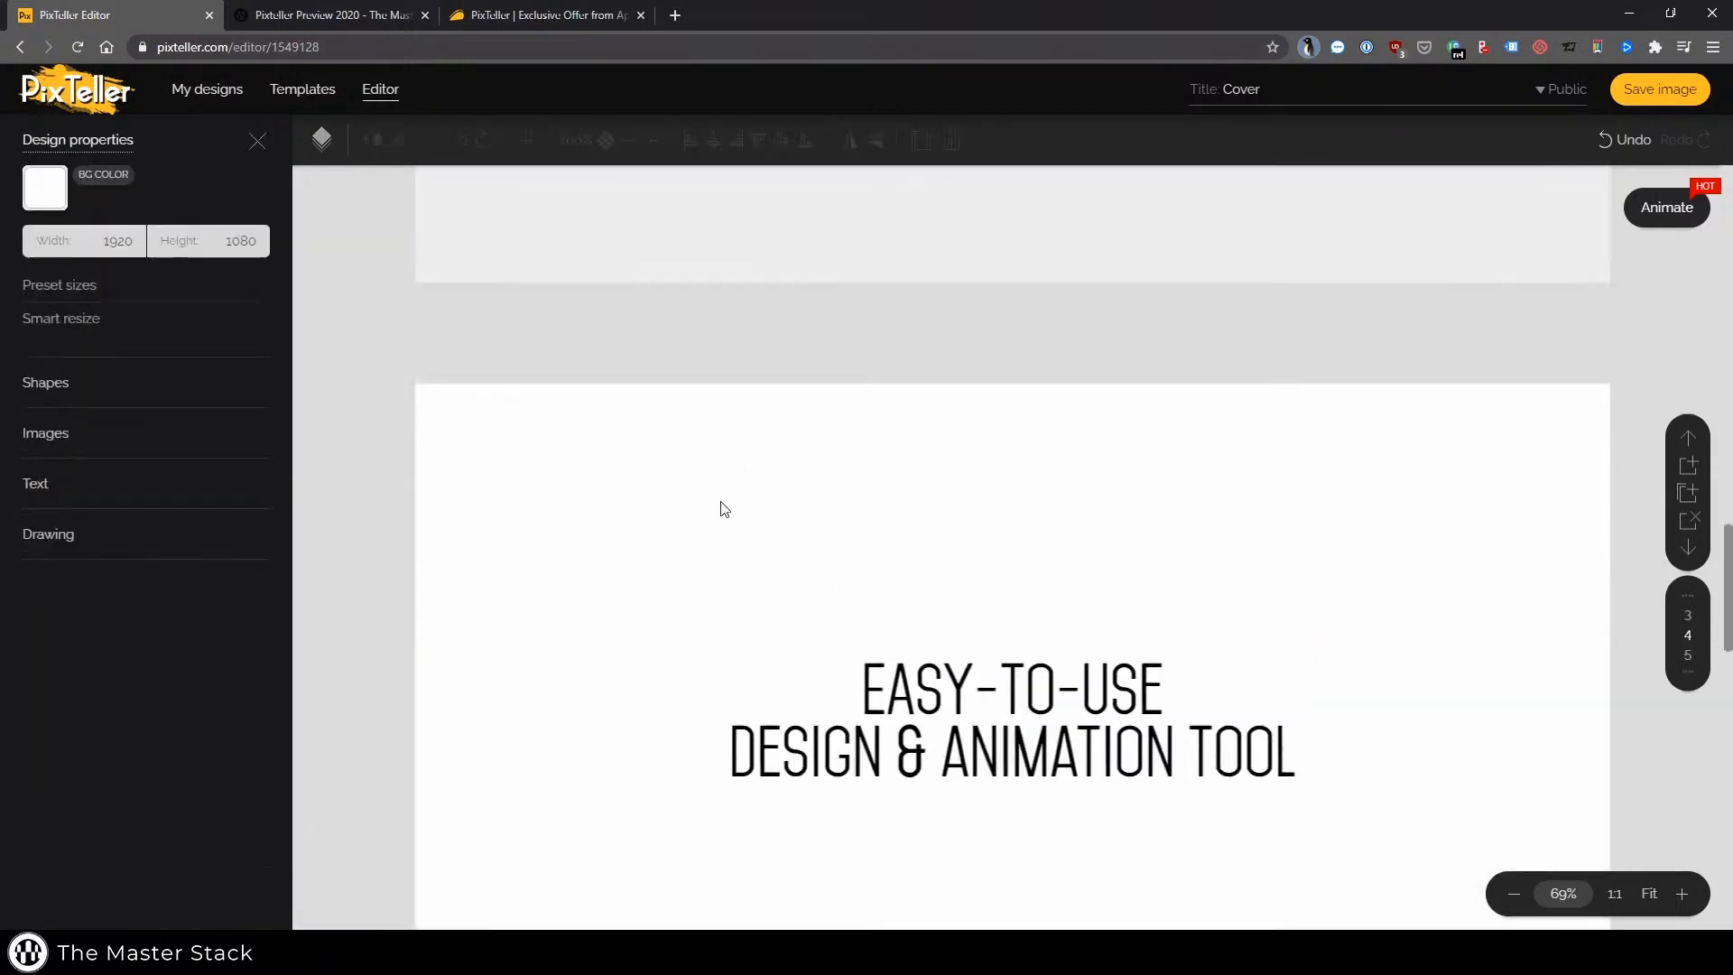
scroll(722, 508, "up", 10)
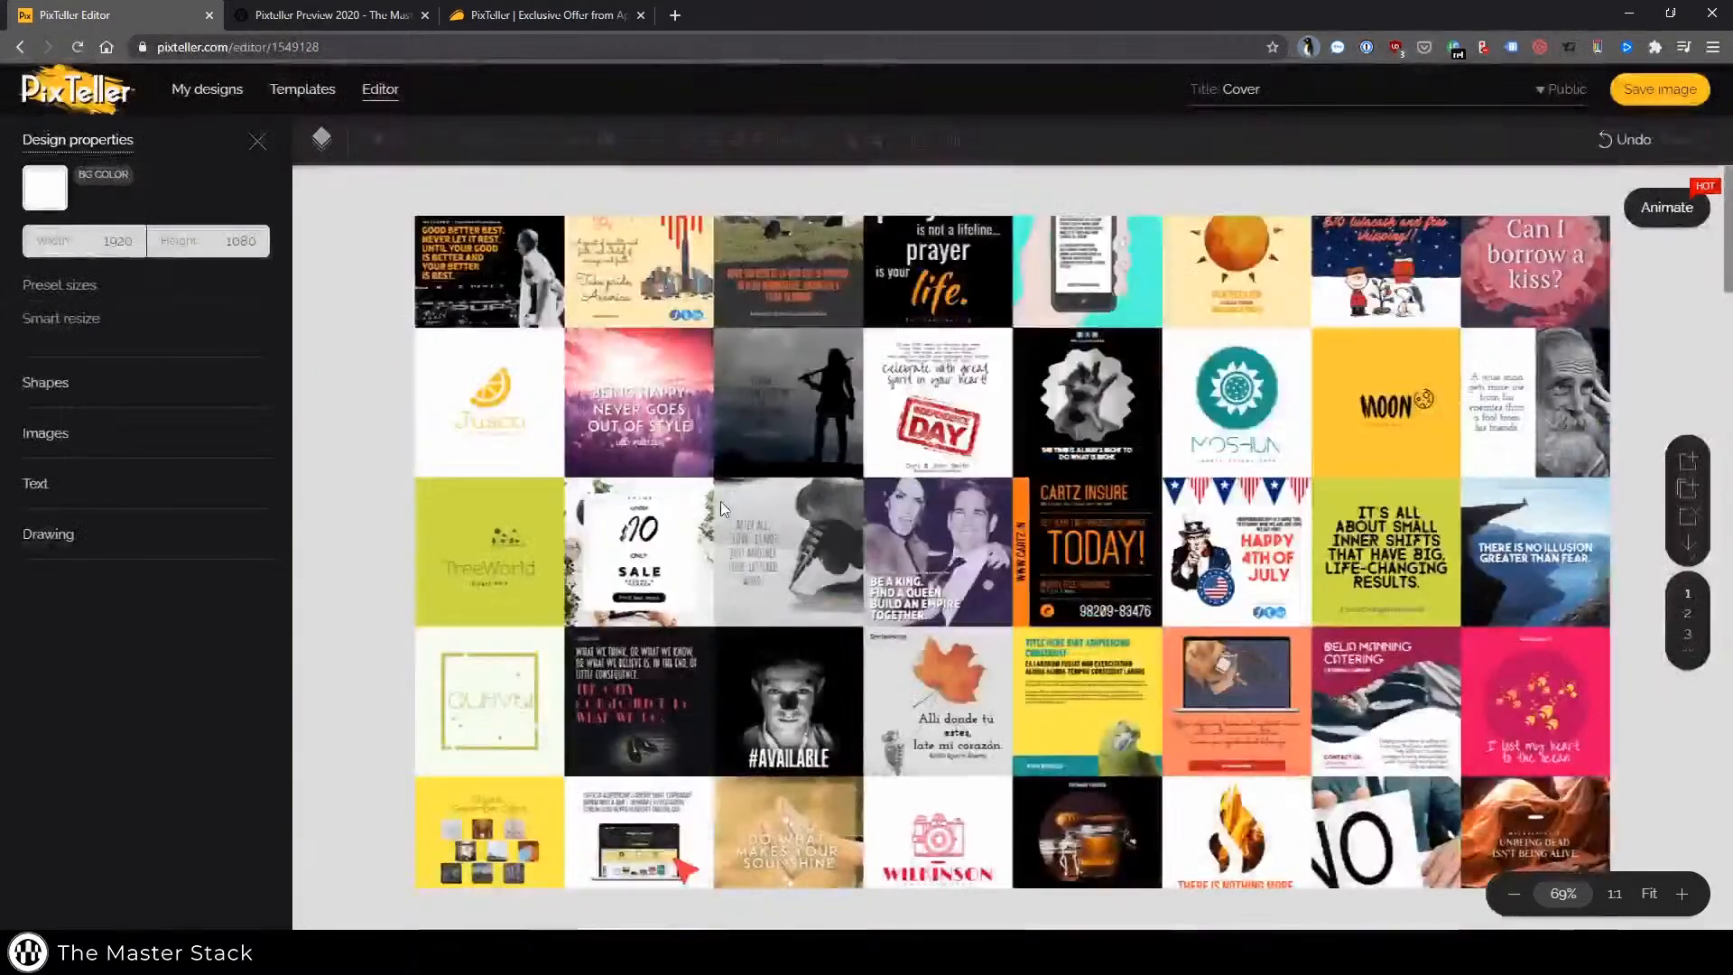
Switch to the animation timeline and inspect the keyframes of the first text layer
left_click(257, 142)
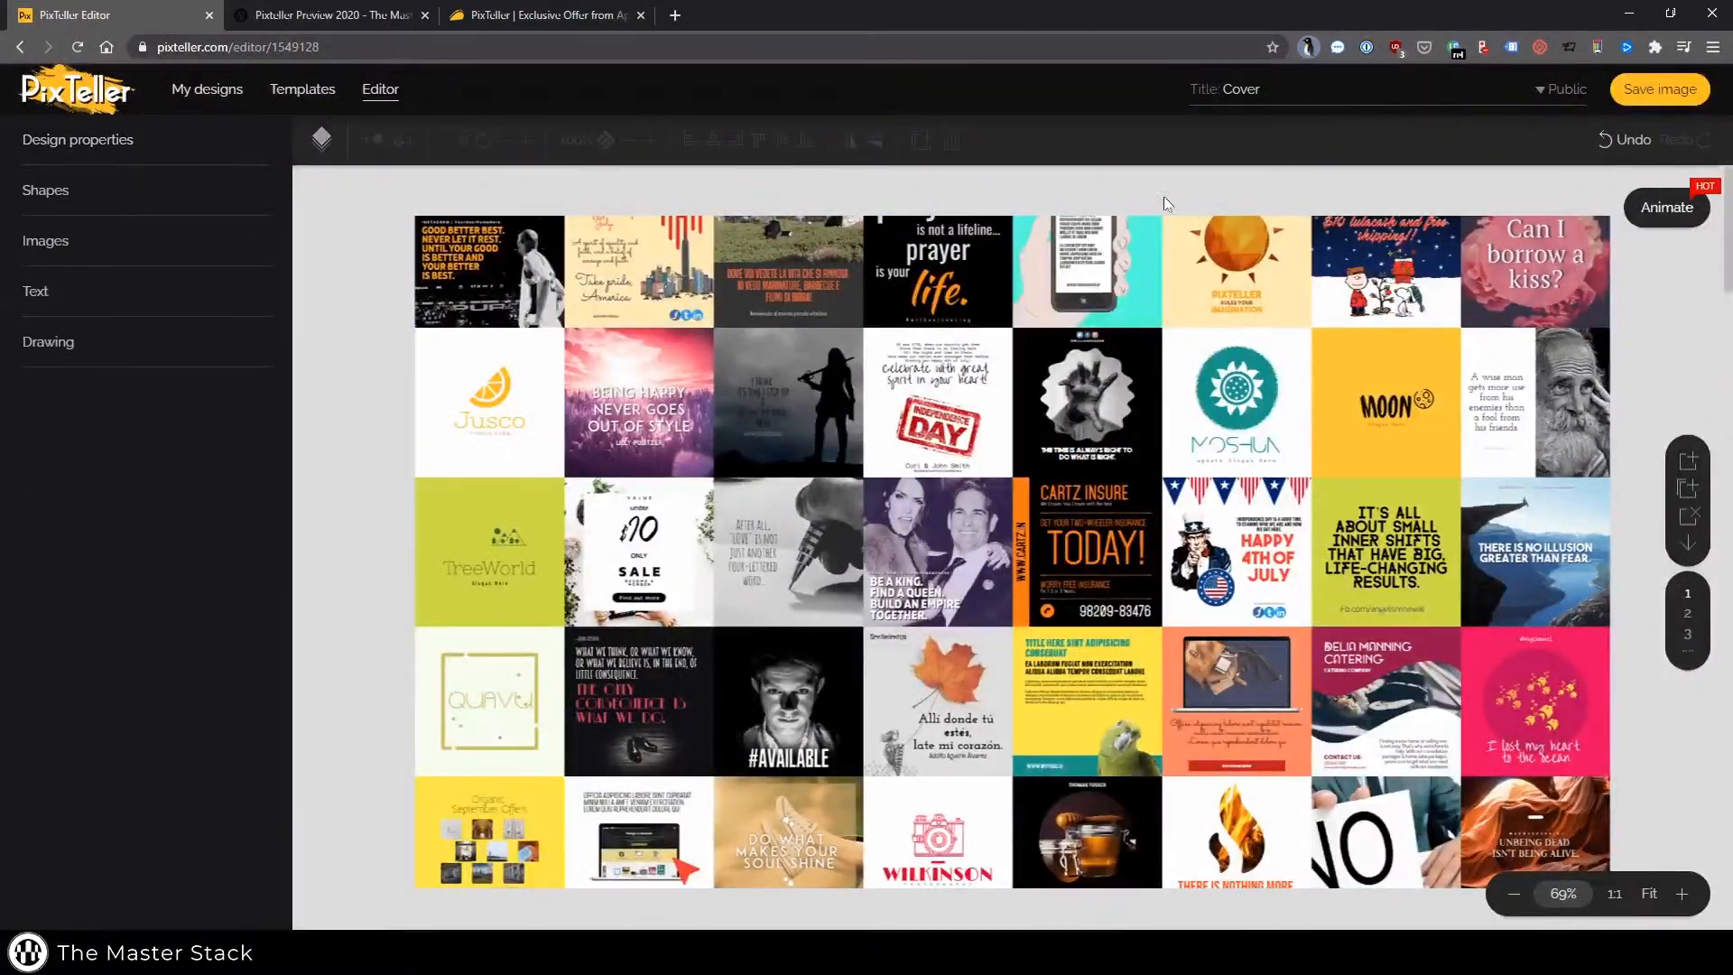
left_click(1667, 207)
left_click(541, 842)
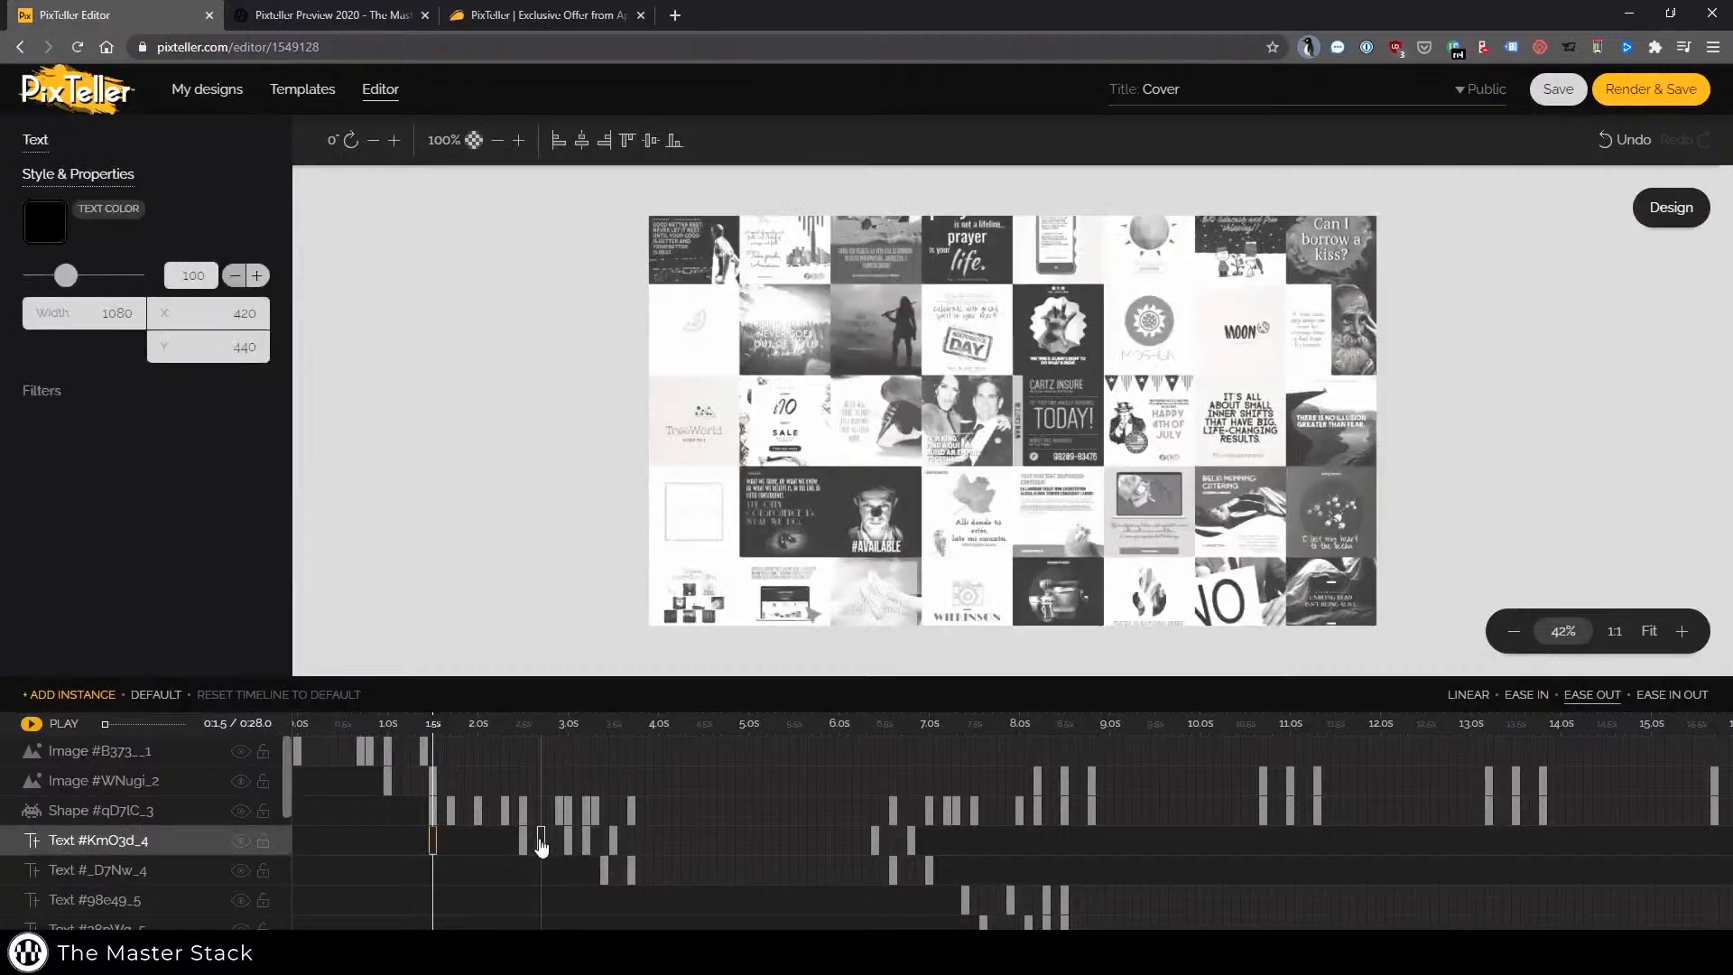
left_click(526, 841)
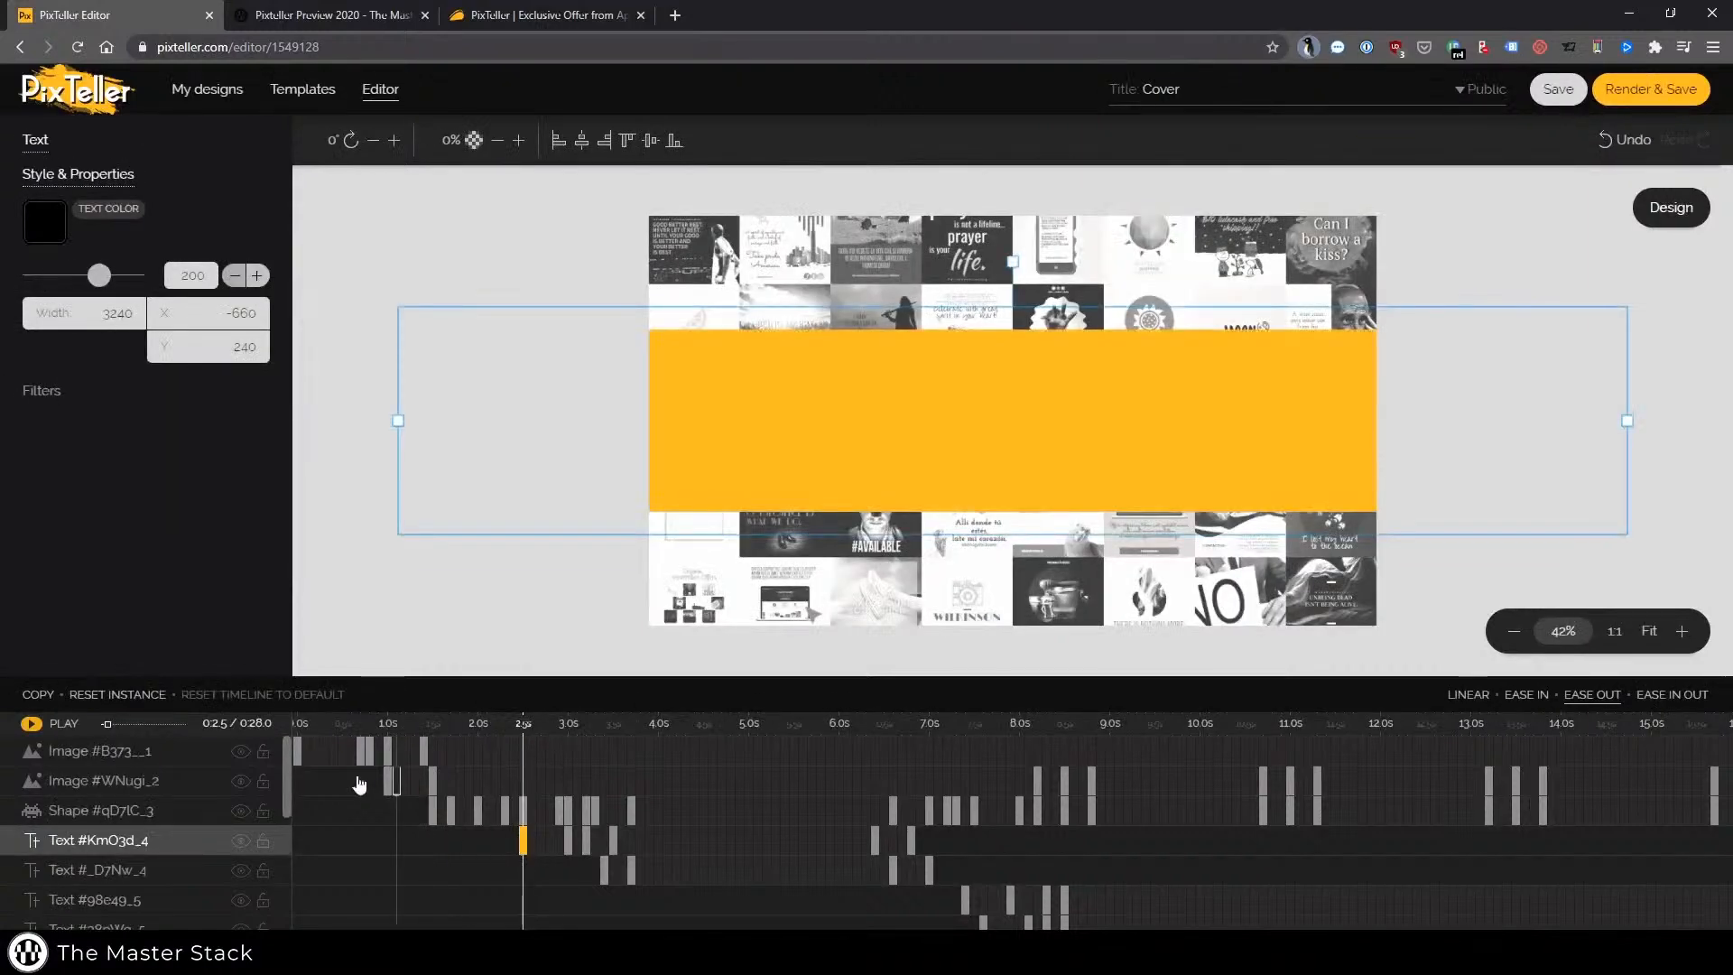
left_click(567, 841)
left_click(590, 841)
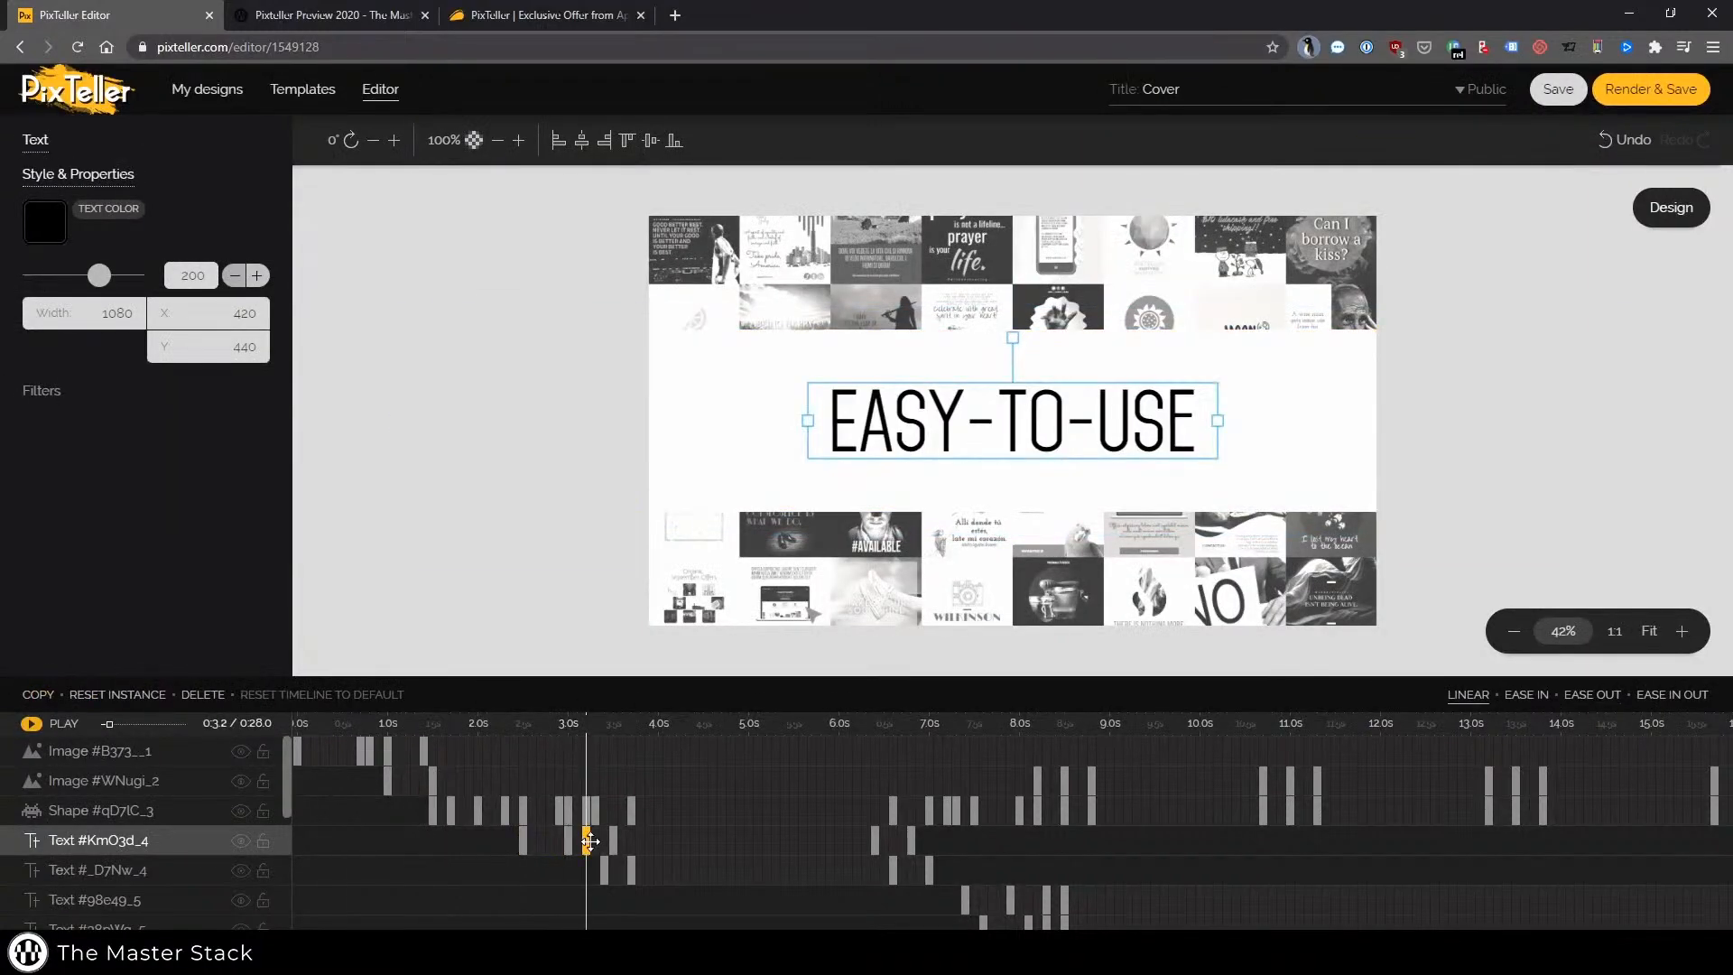
Inspect the keyframes of the second text layer and reselect the first text layer's keyframe
left_click(607, 869)
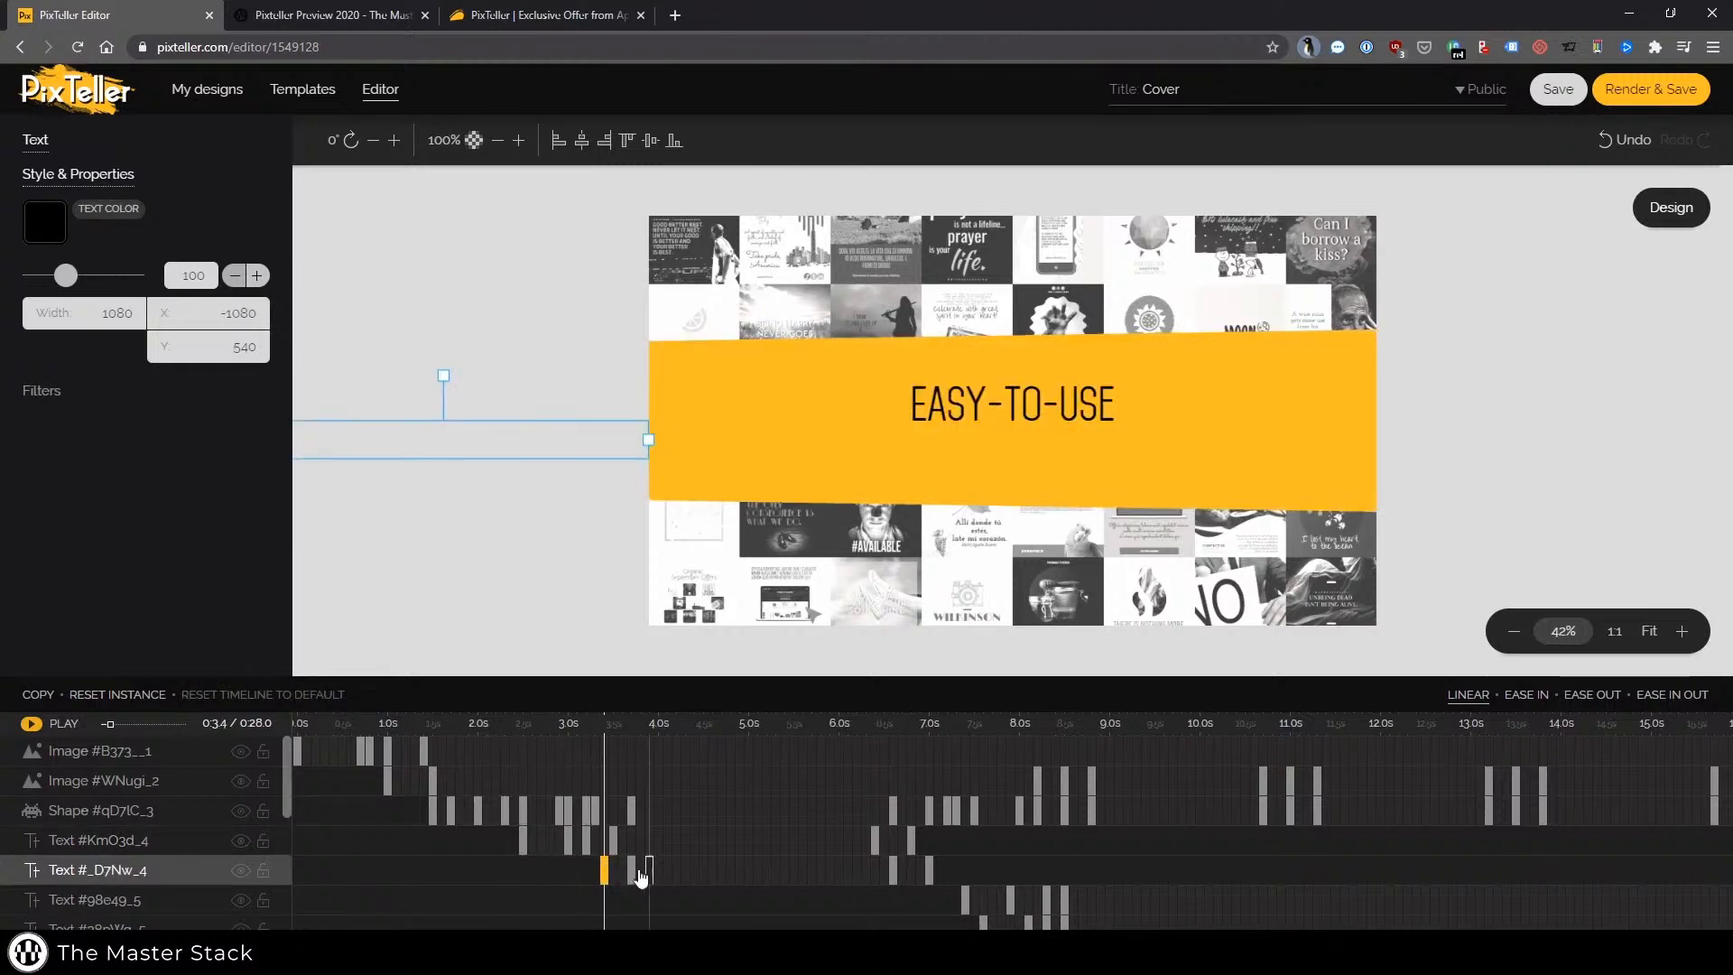
left_click(631, 870)
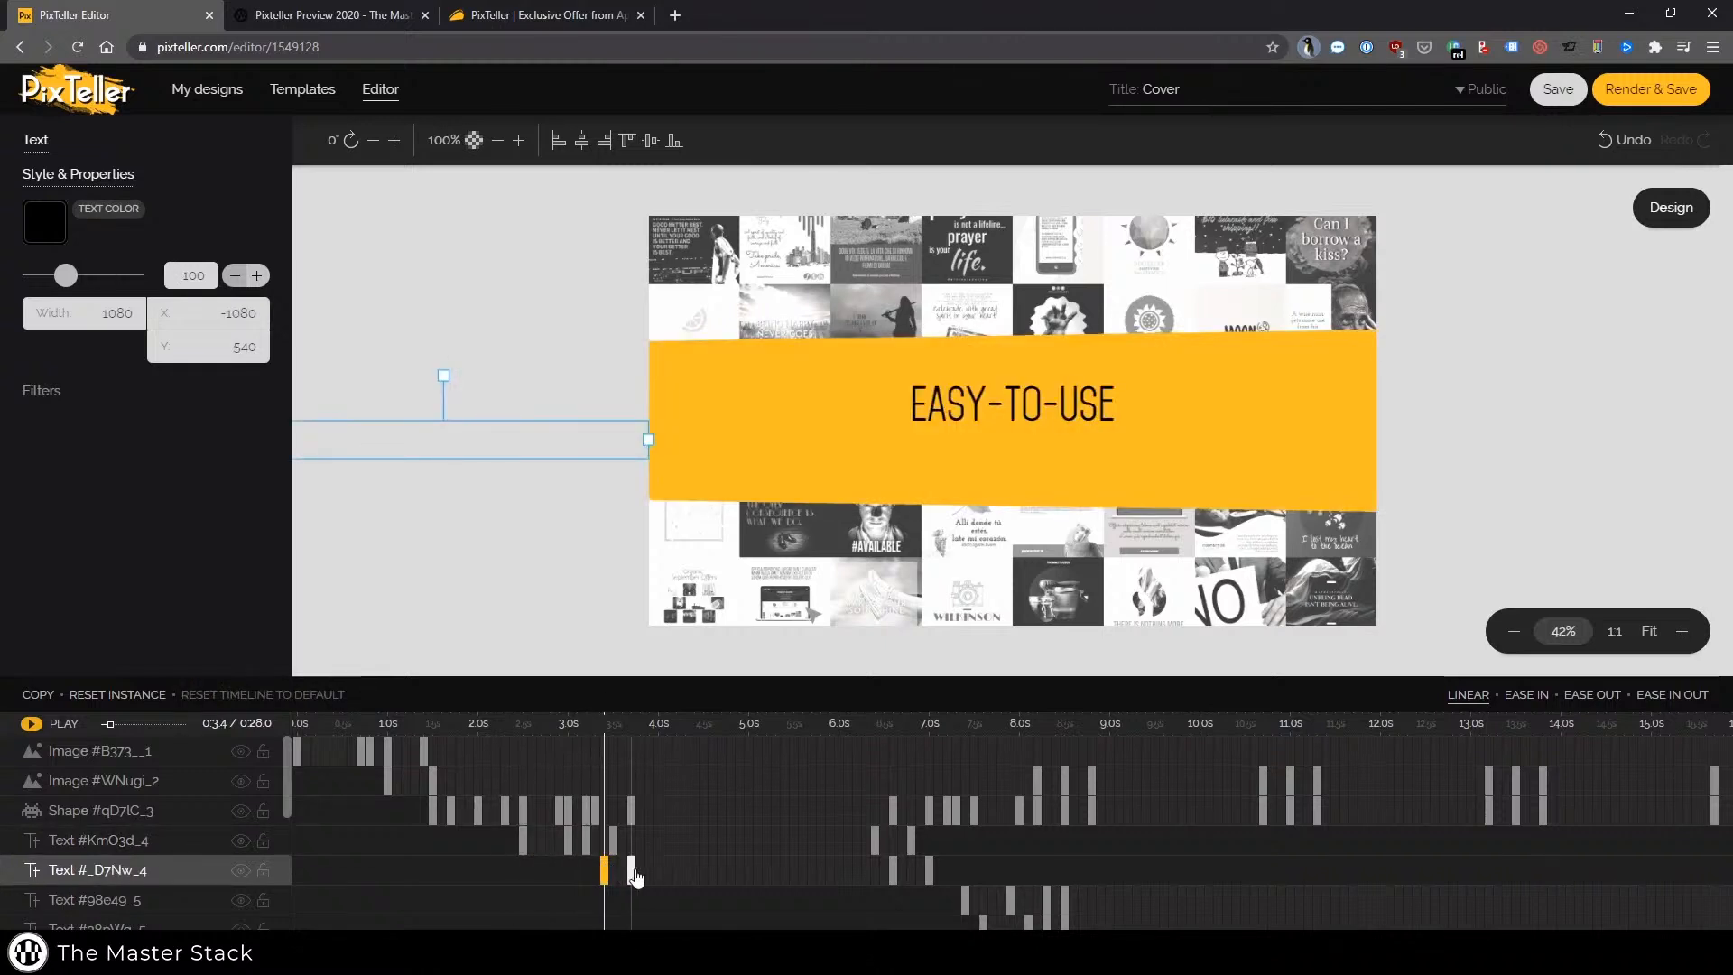
left_click(525, 848)
Play the animation, browse the remaining layers in the timeline, and pause playback
left_click(60, 724)
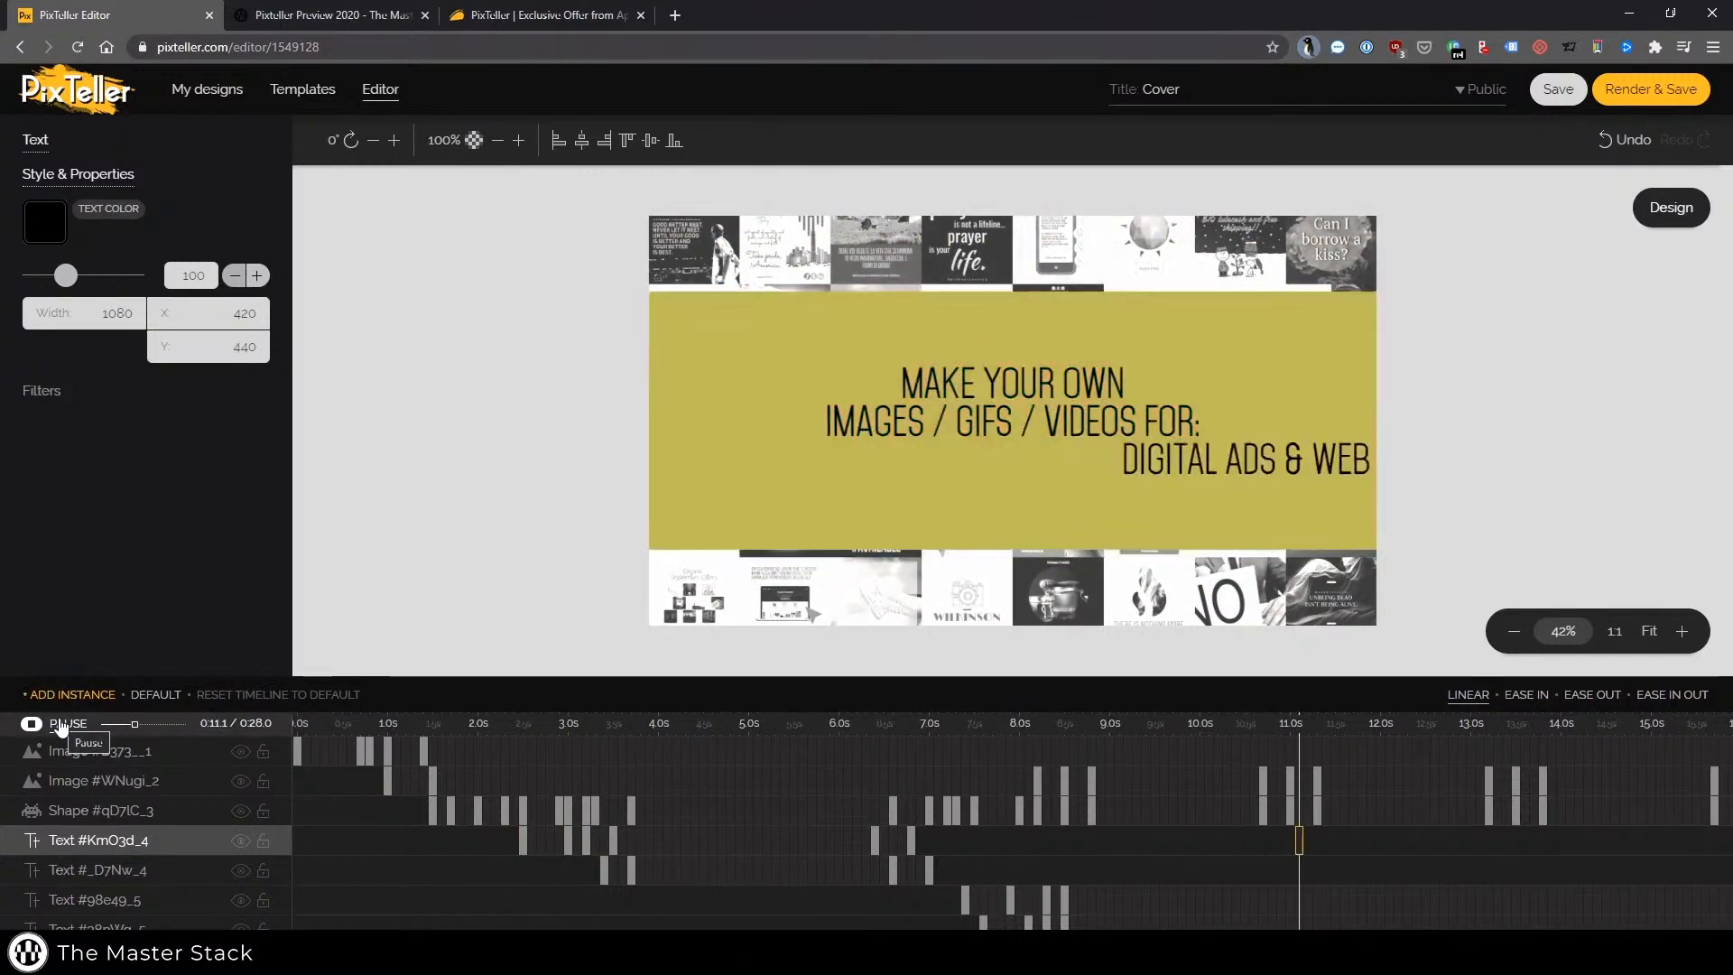
scroll(957, 808, "down", 2)
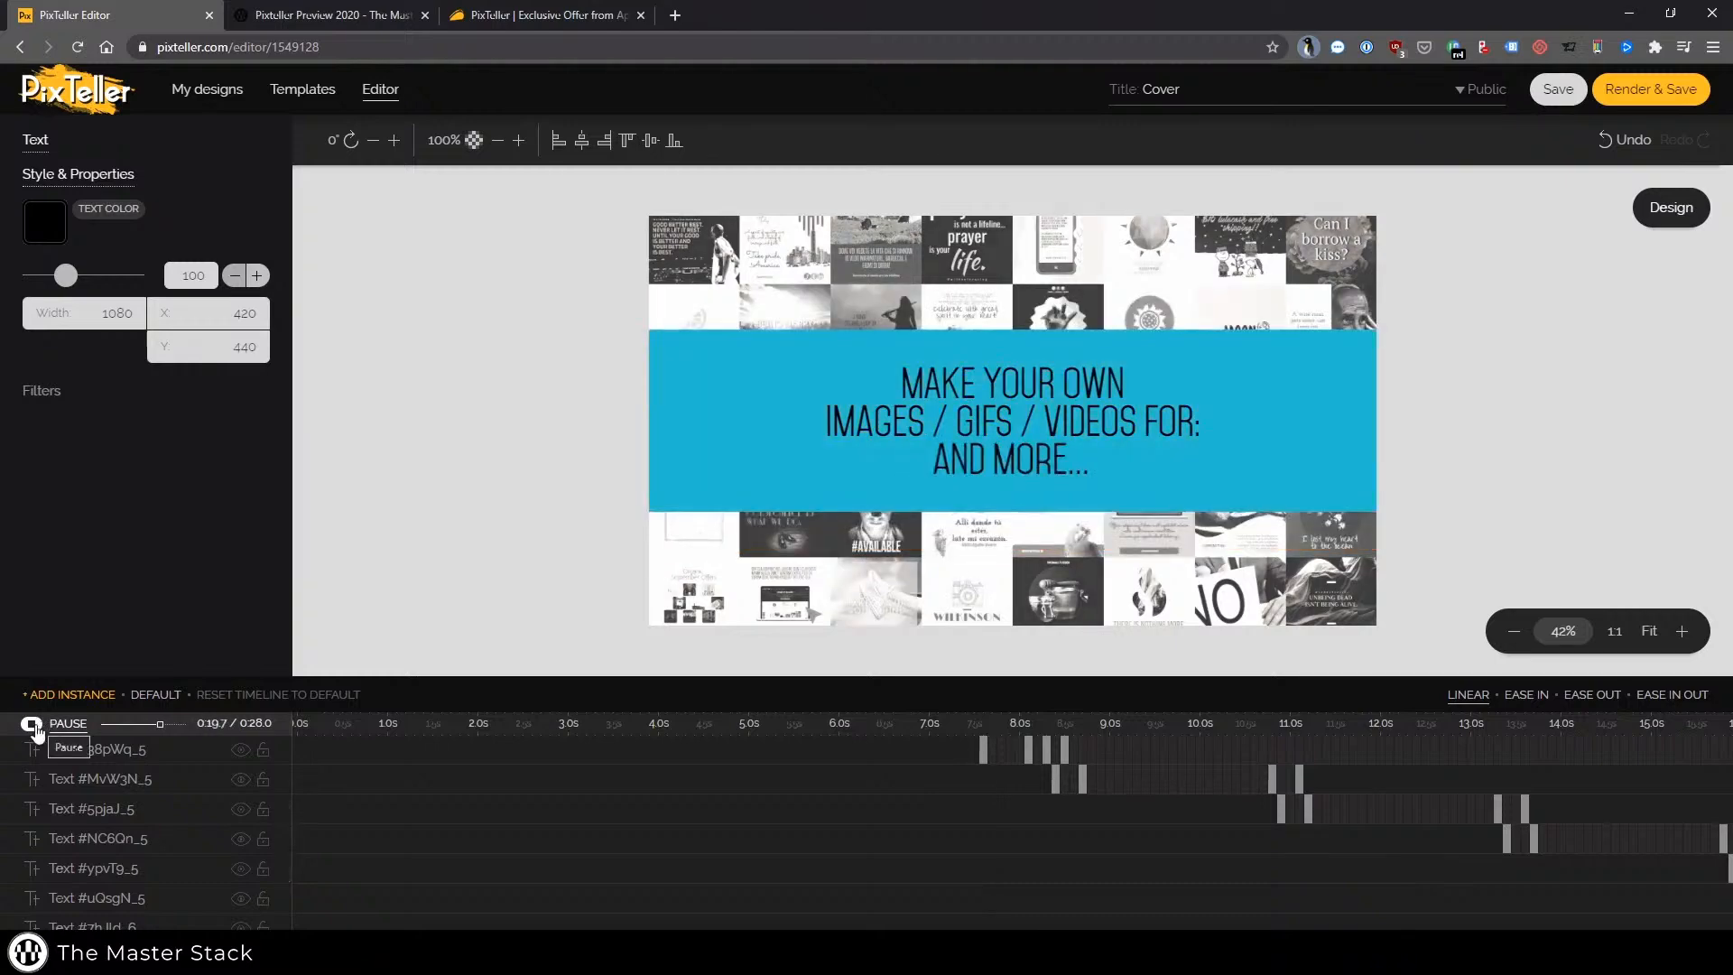
left_click(33, 726)
Return to the design view and scroll through the template's pages back to the first one
left_click(1671, 207)
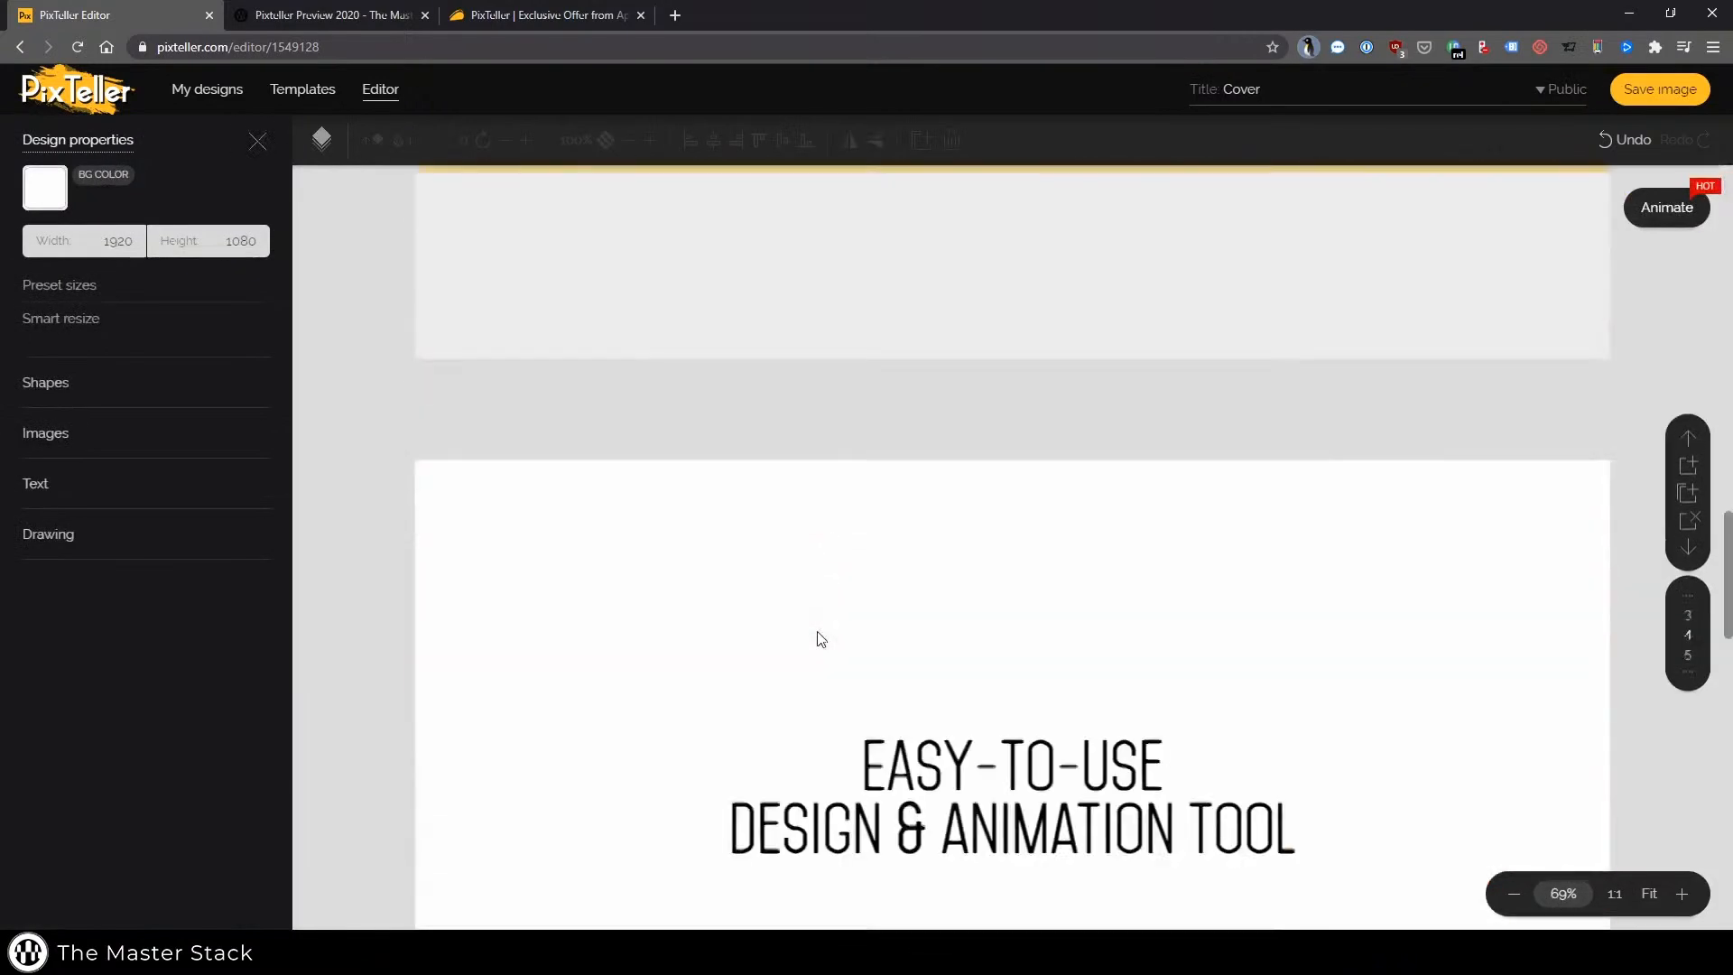
scroll(946, 509, "down", 5)
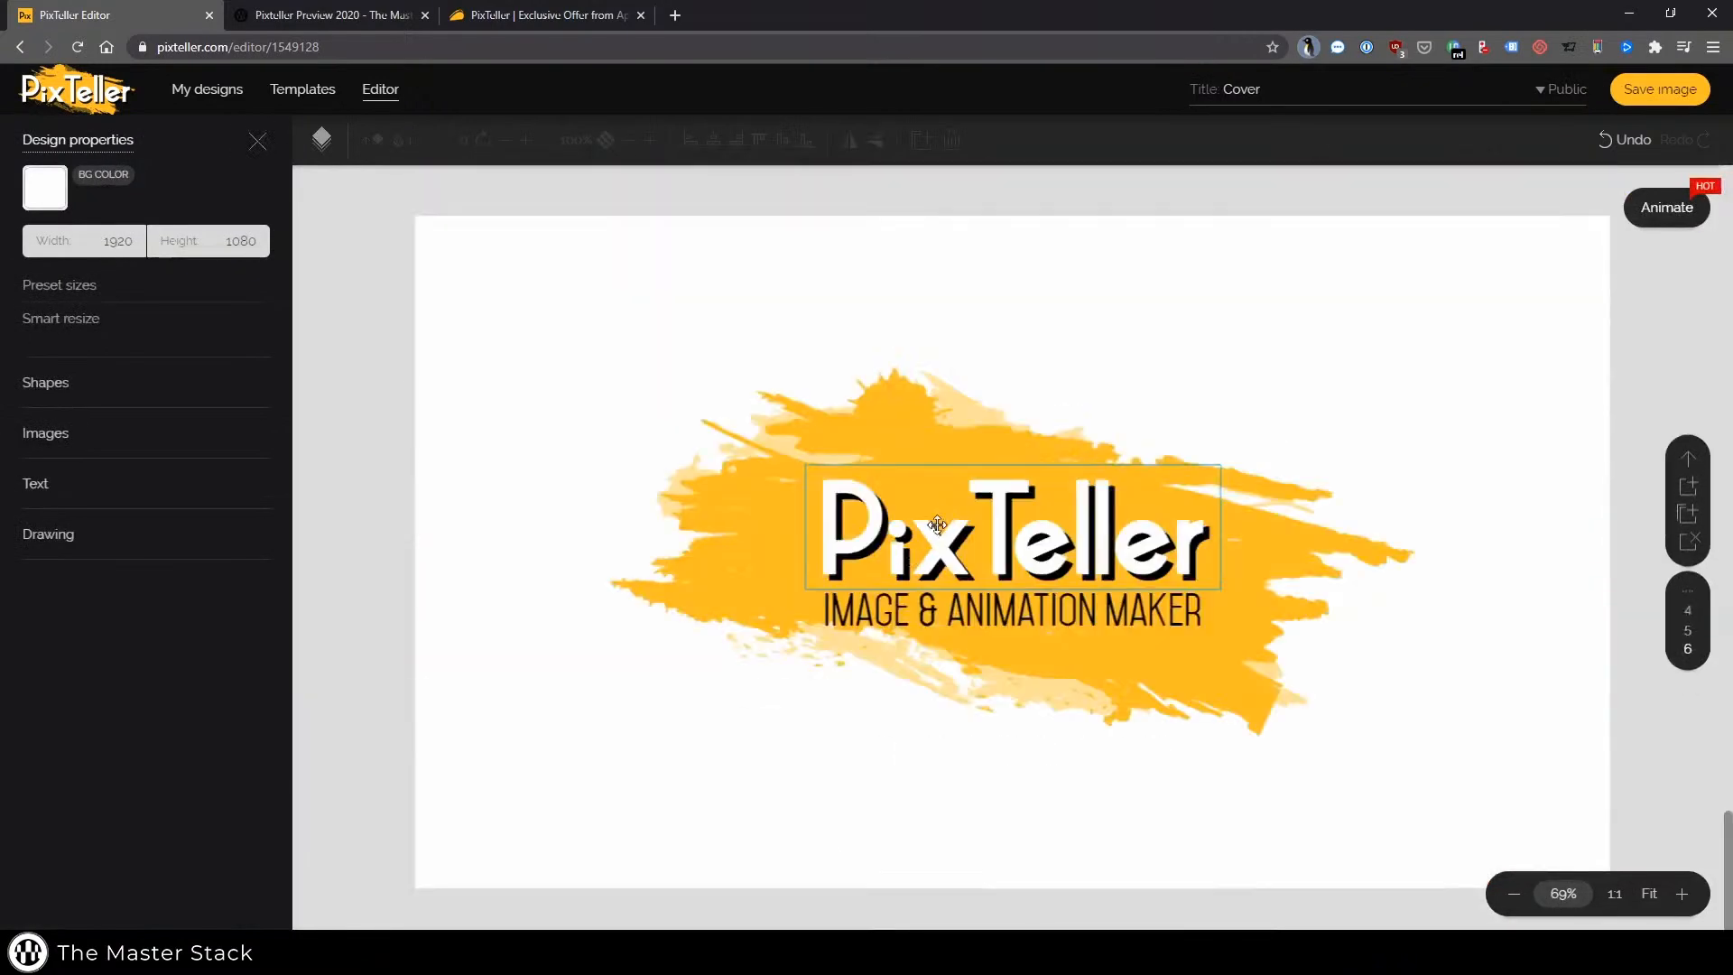
scroll(839, 578, "up", 5)
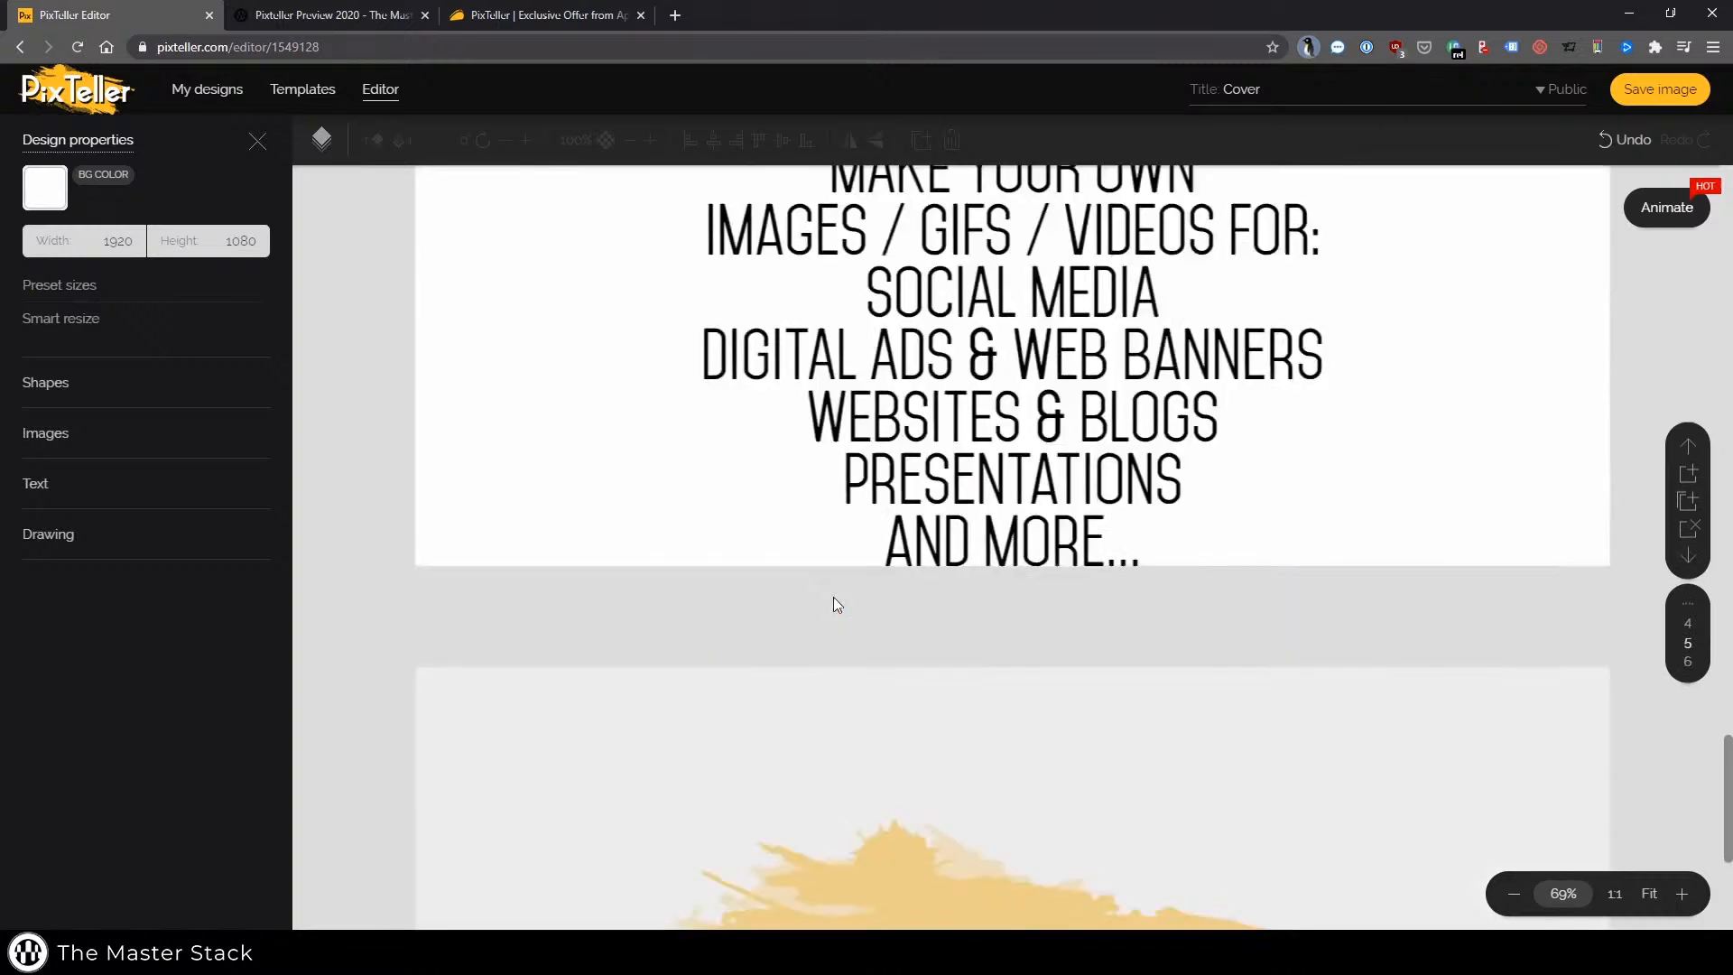
scroll(1348, 556, "down", 3)
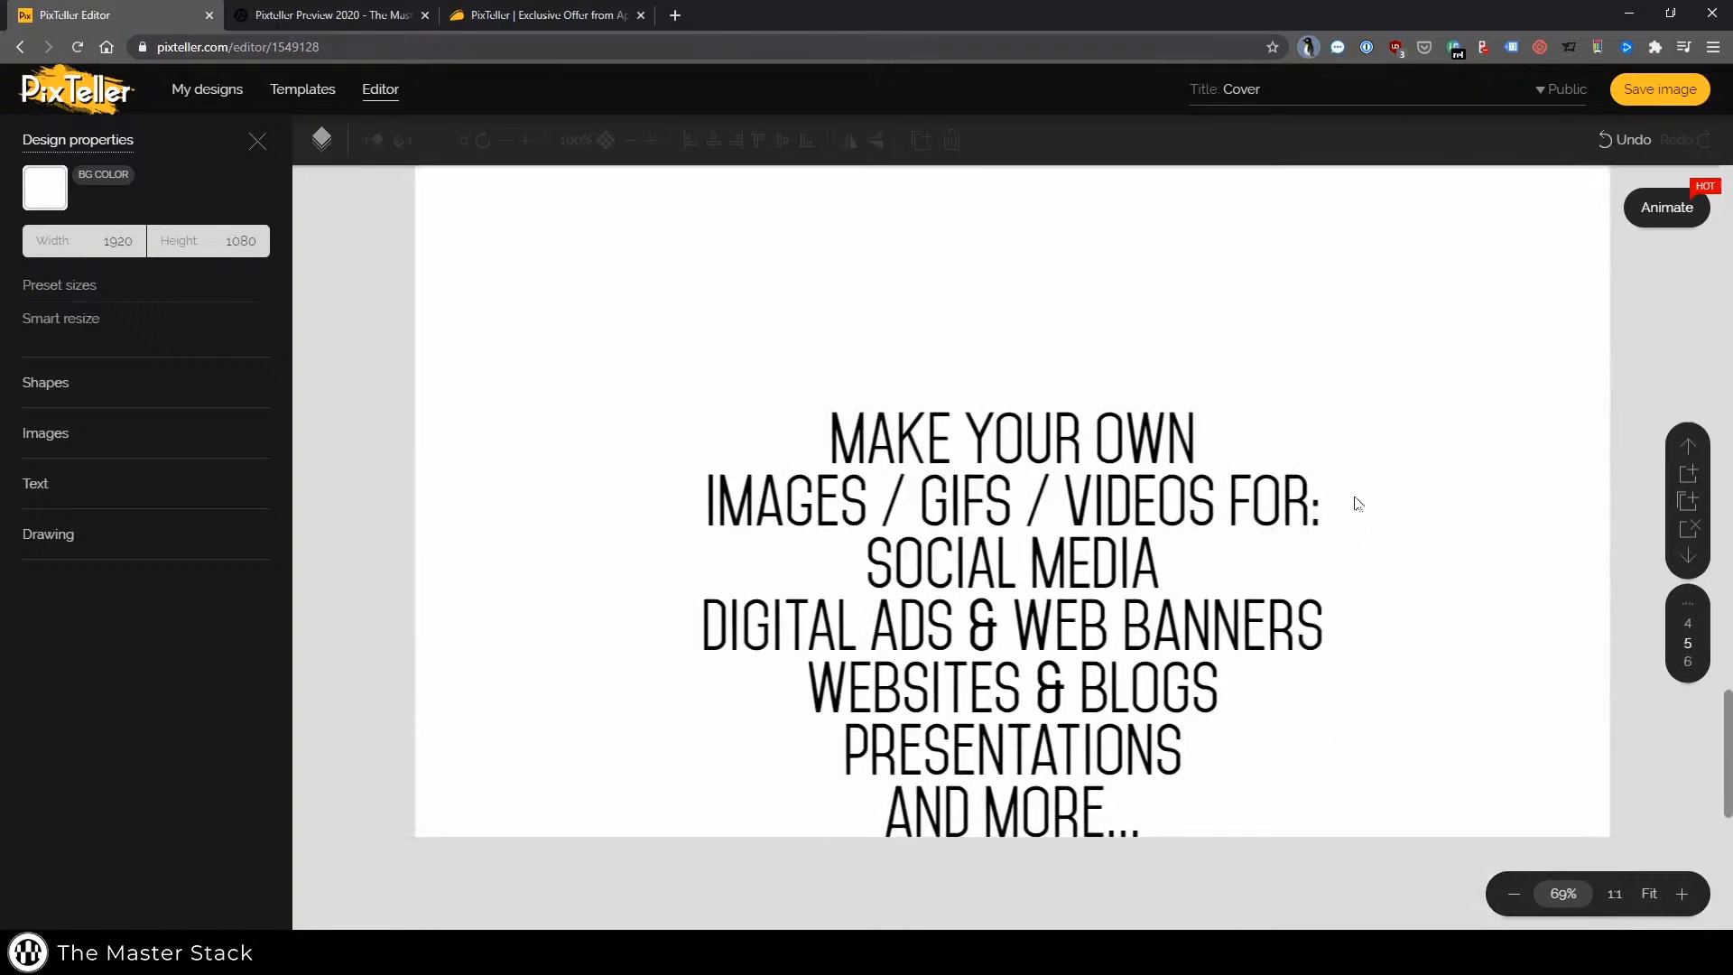
scroll(768, 550, "up", 6)
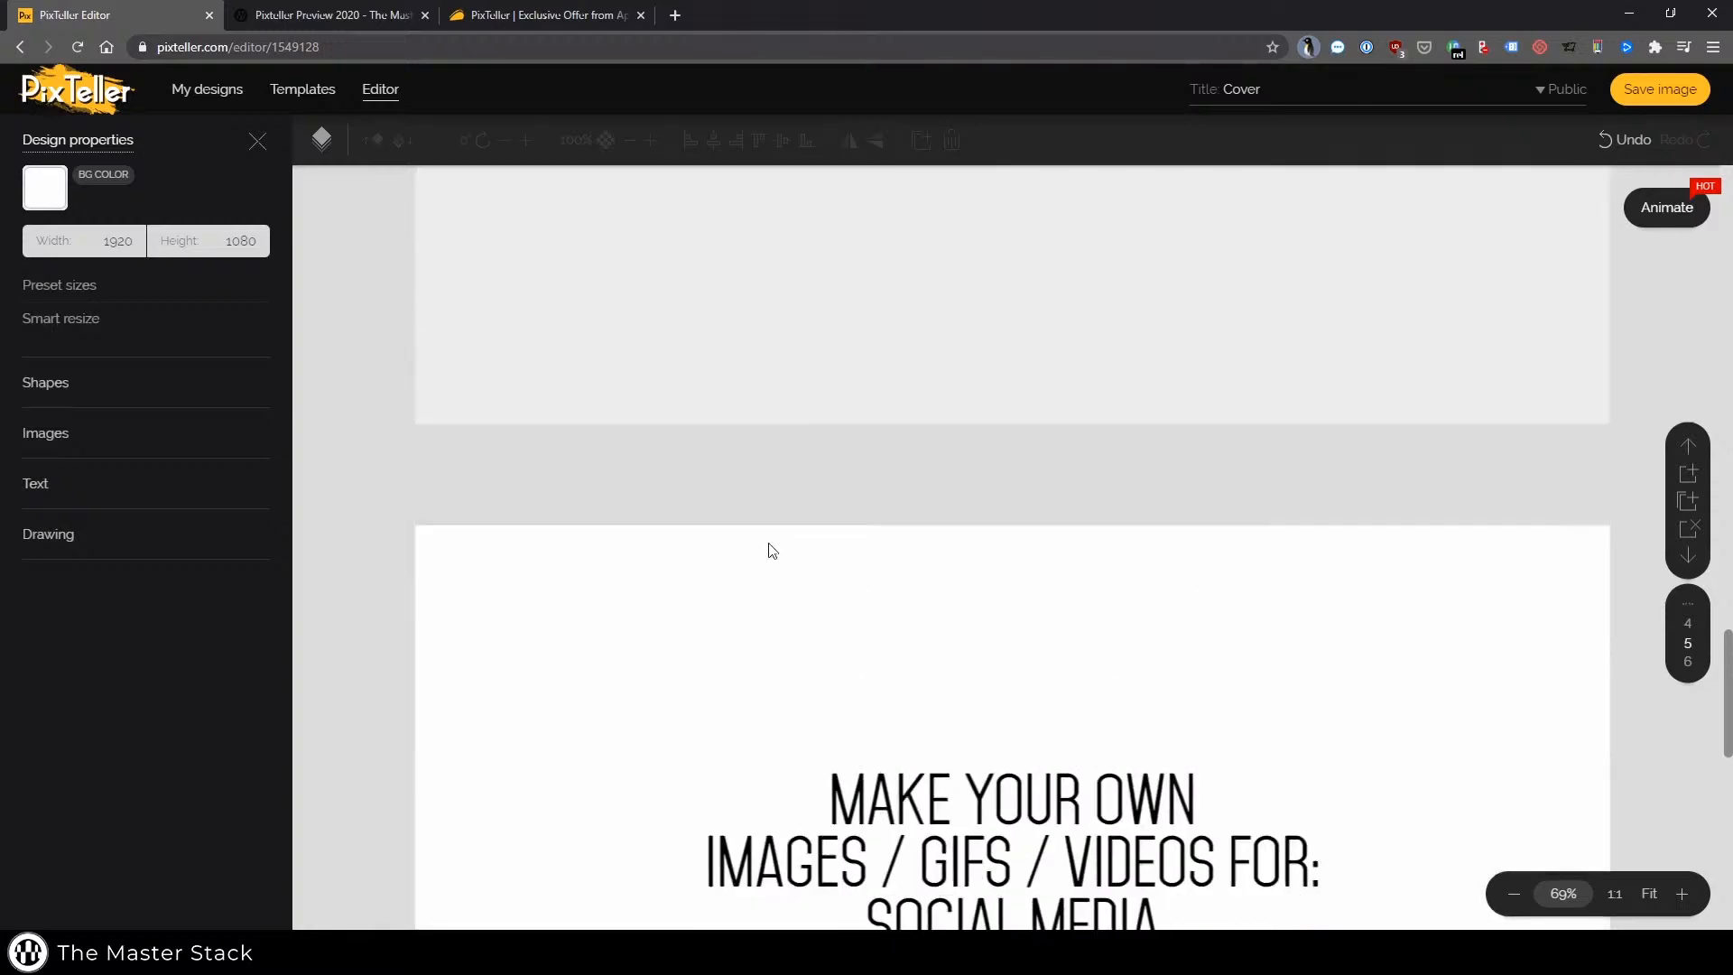
scroll(462, 560, "down", 3)
scroll(435, 603, "up", 8)
scroll(435, 603, "up", 20)
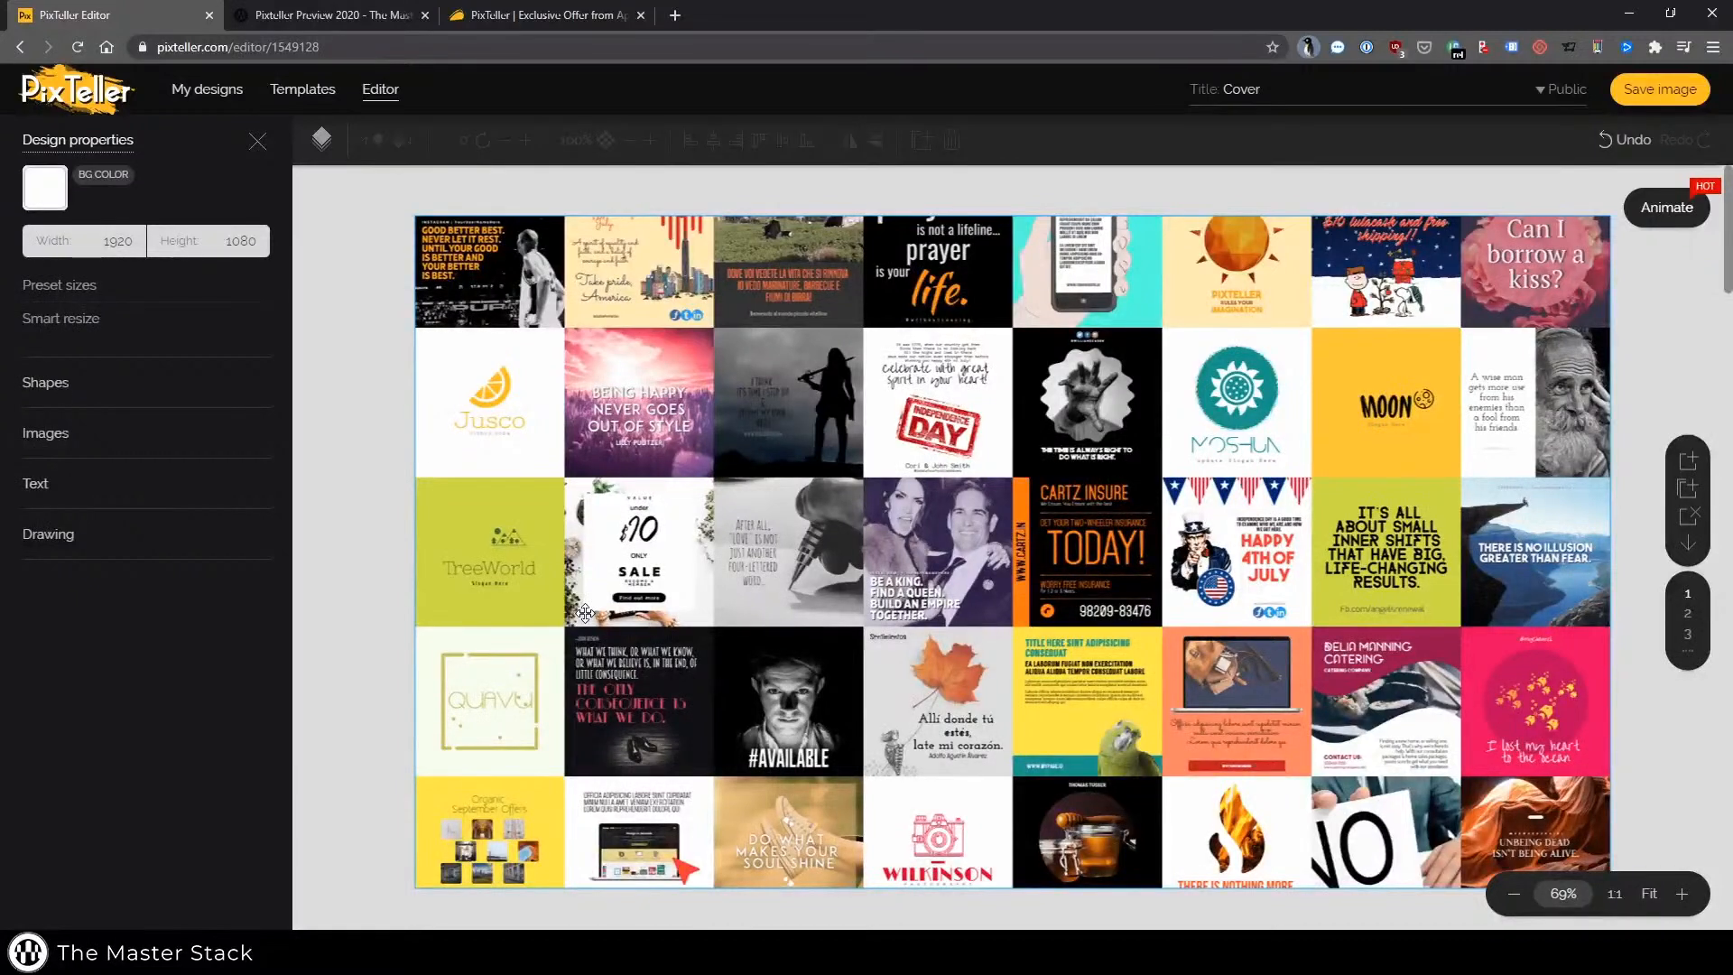
Select the template's collage image and replace it with the uploaded PixTeller product image
left_click(746, 340)
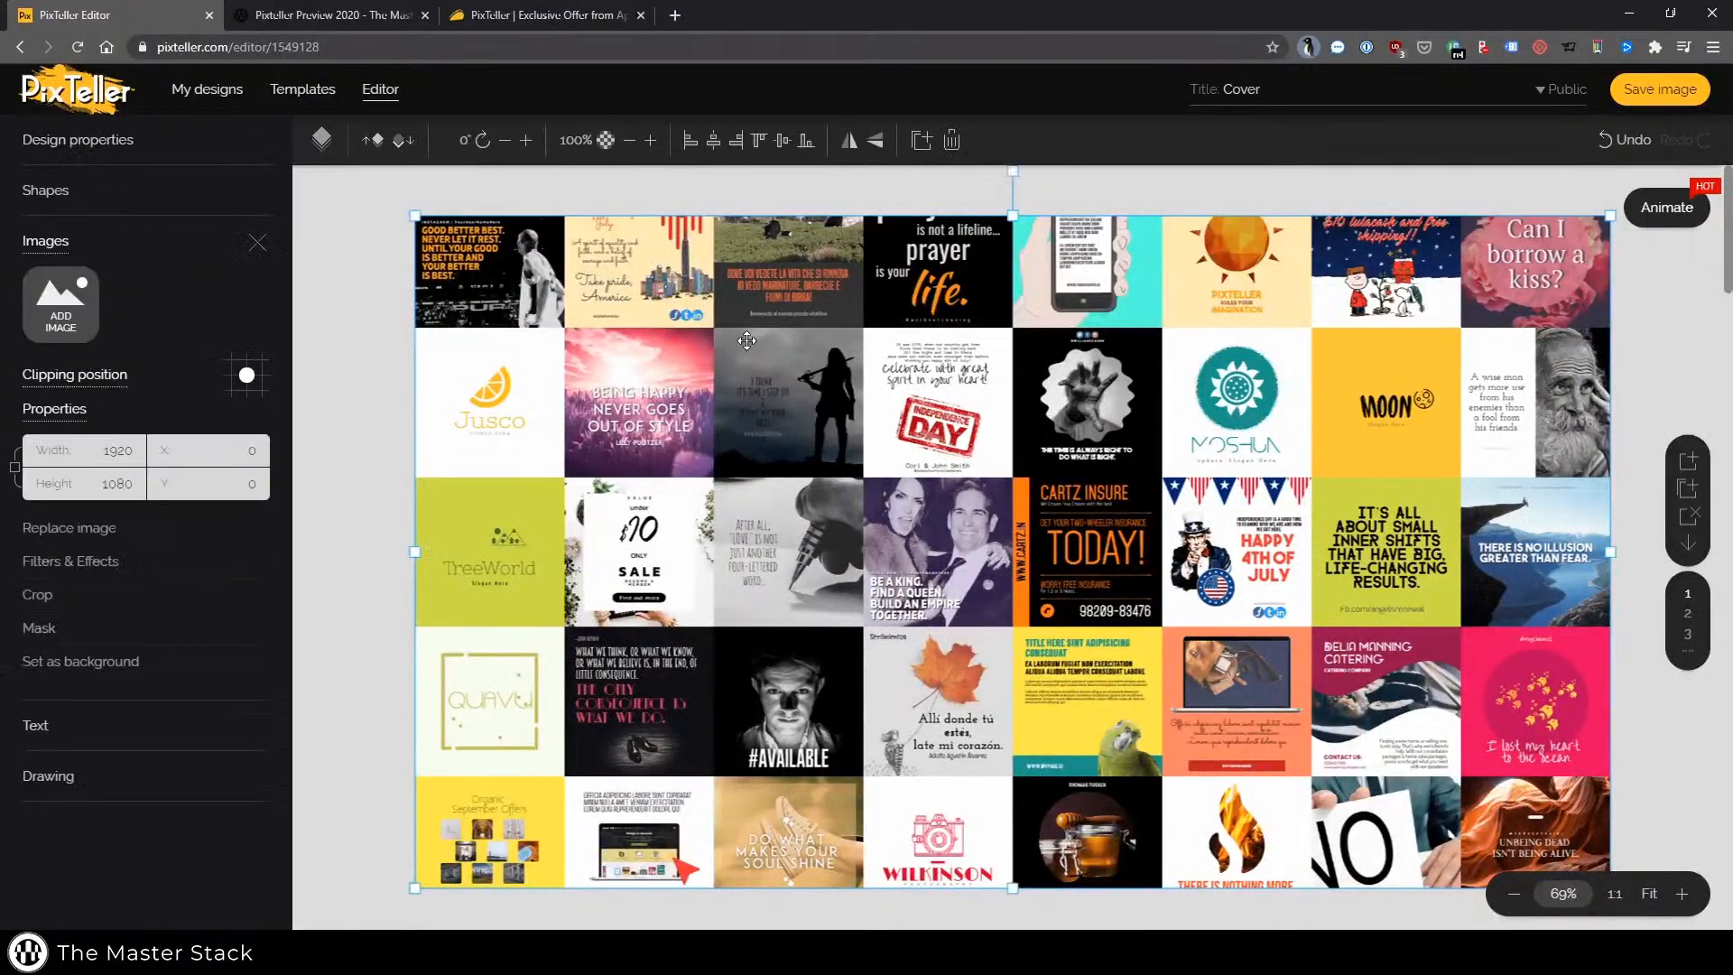
left_click(98, 535)
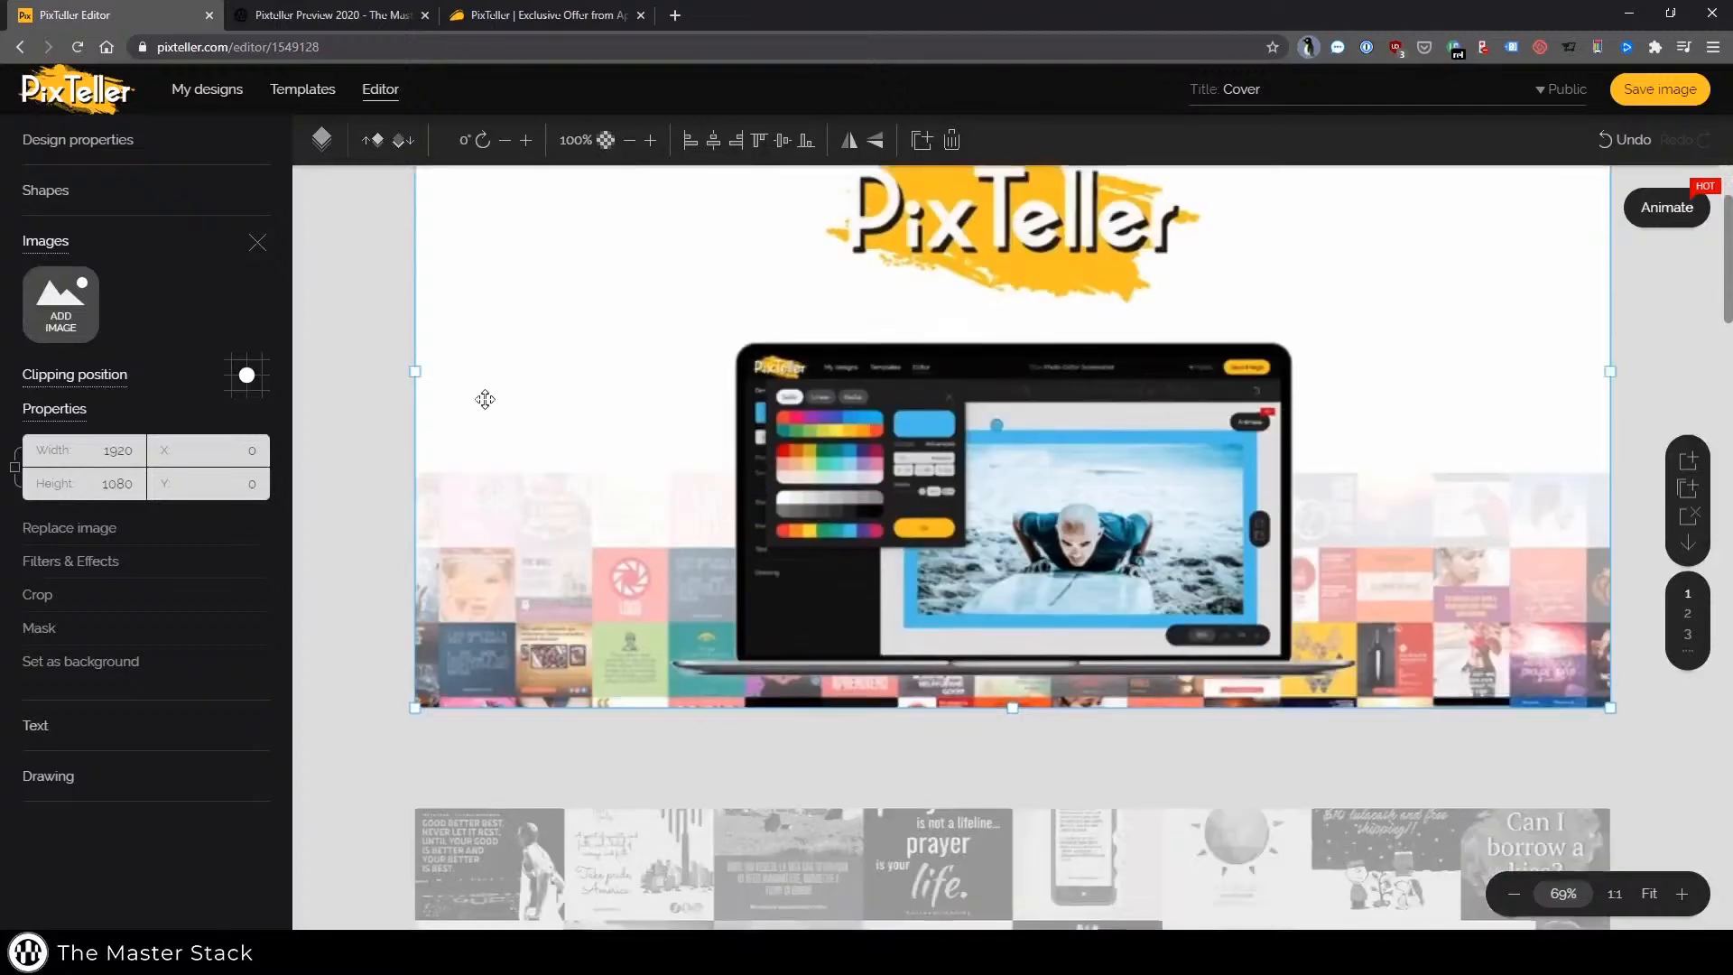
scroll(485, 398, "down", 3)
left_click(600, 582)
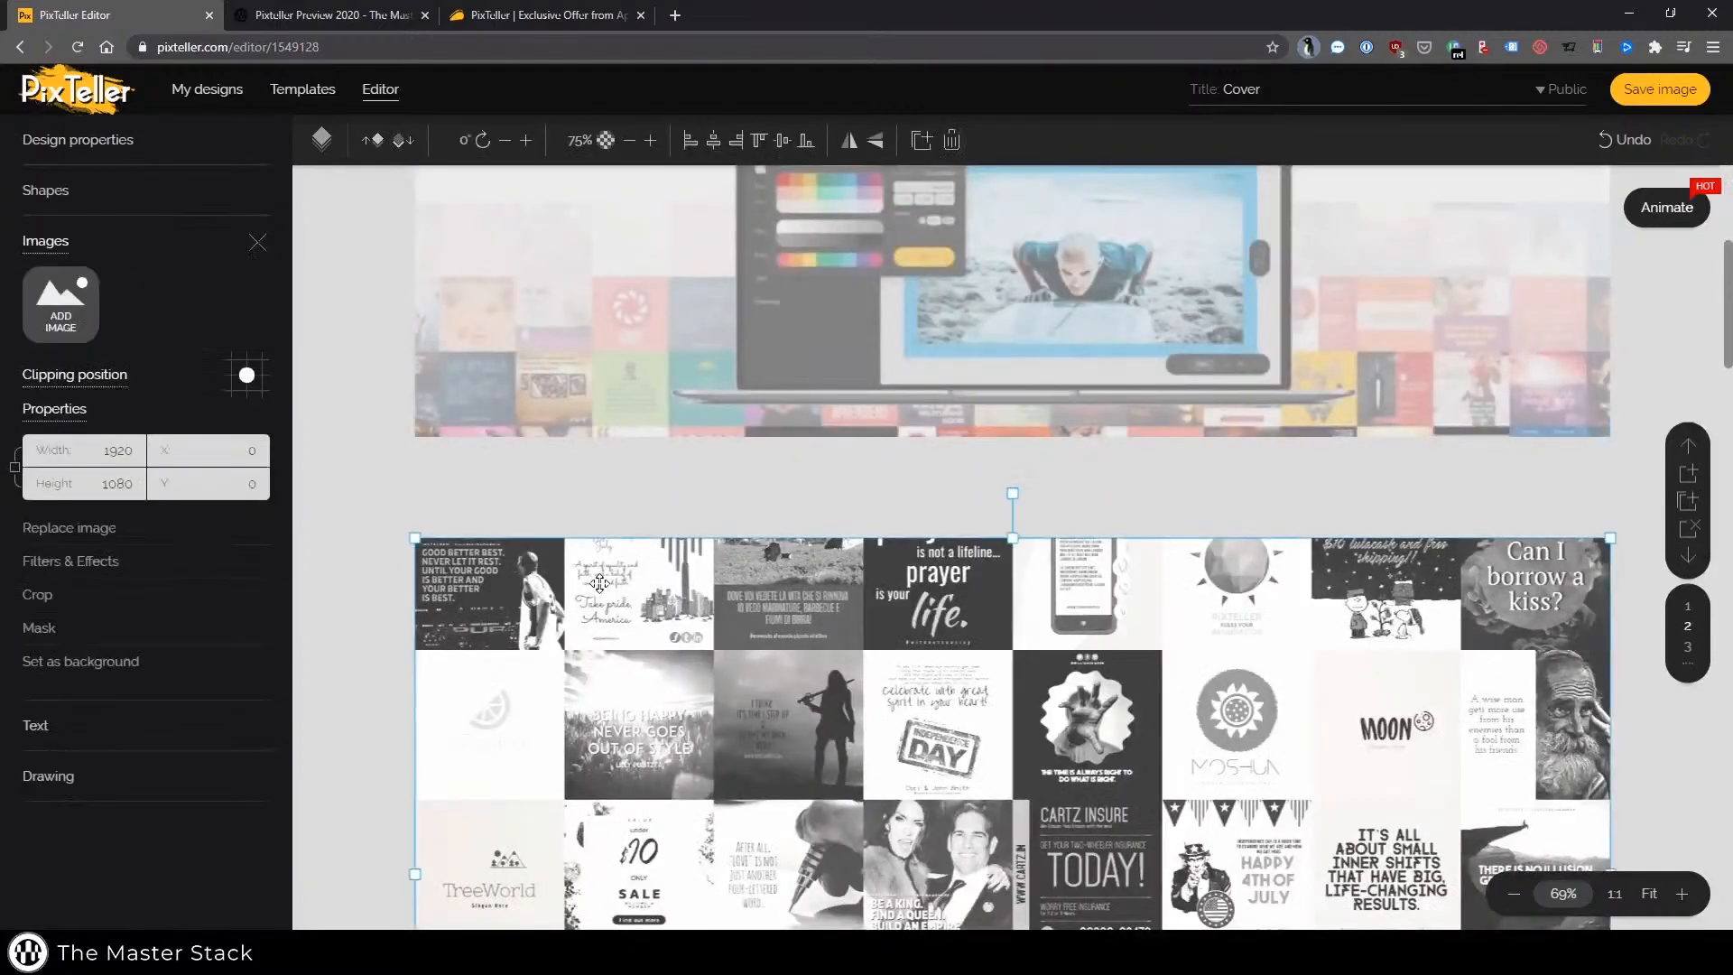
left_click(63, 528)
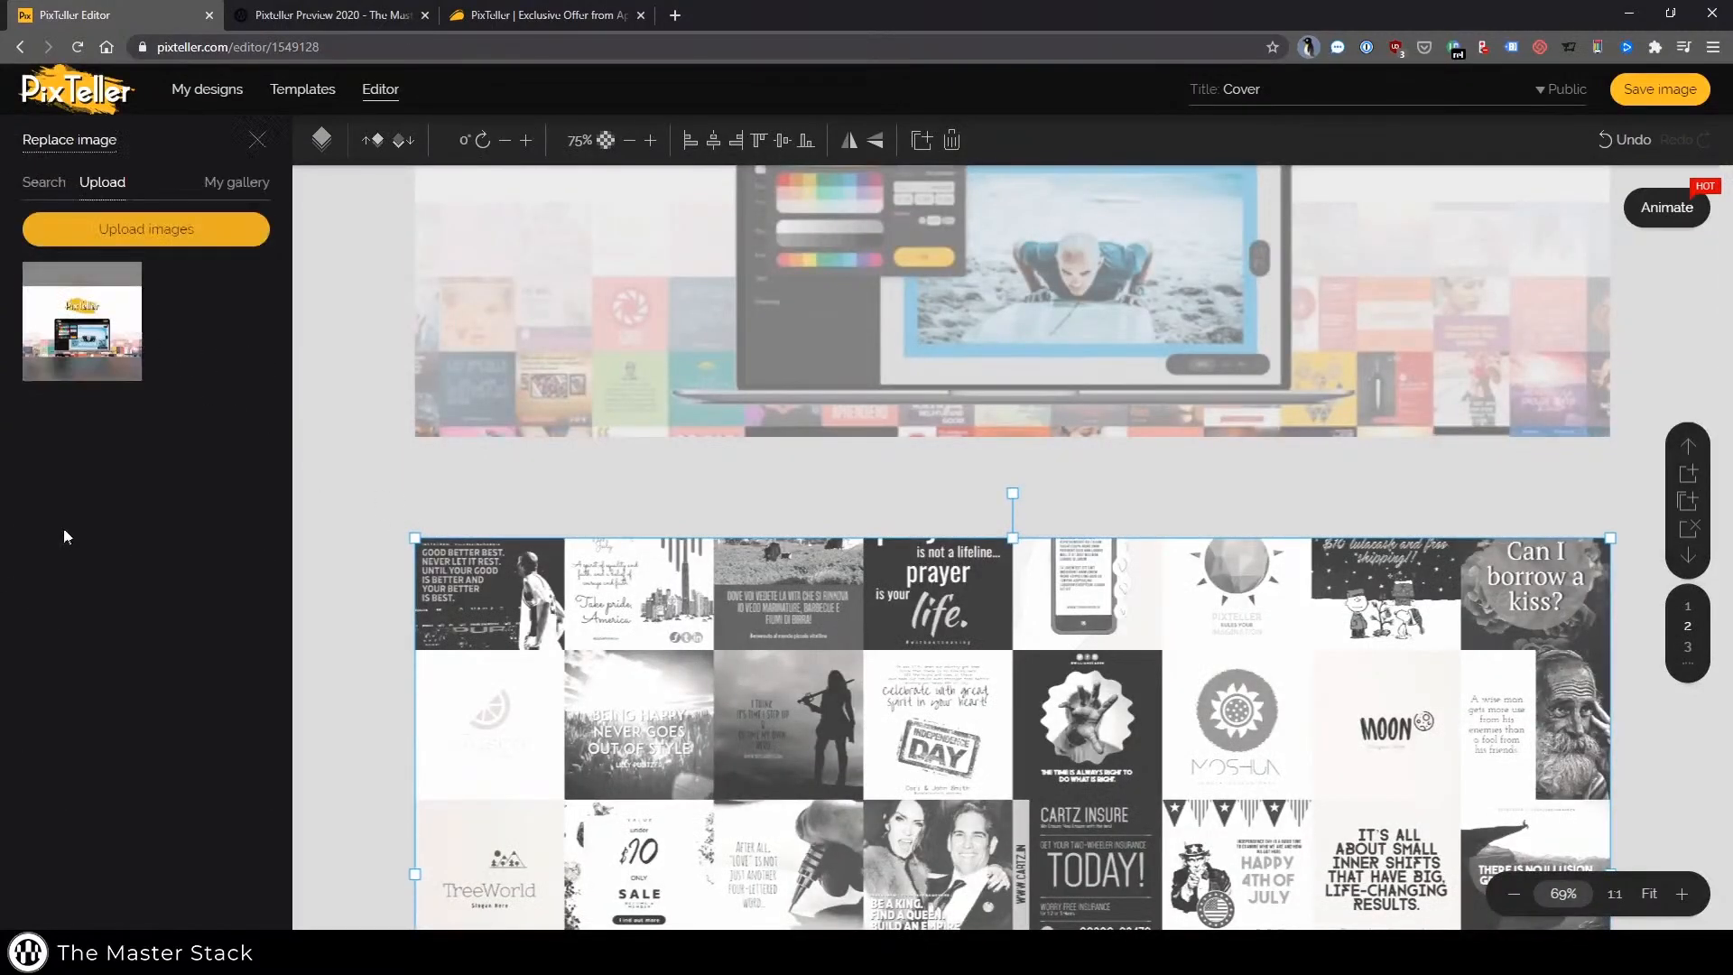
left_click(56, 321)
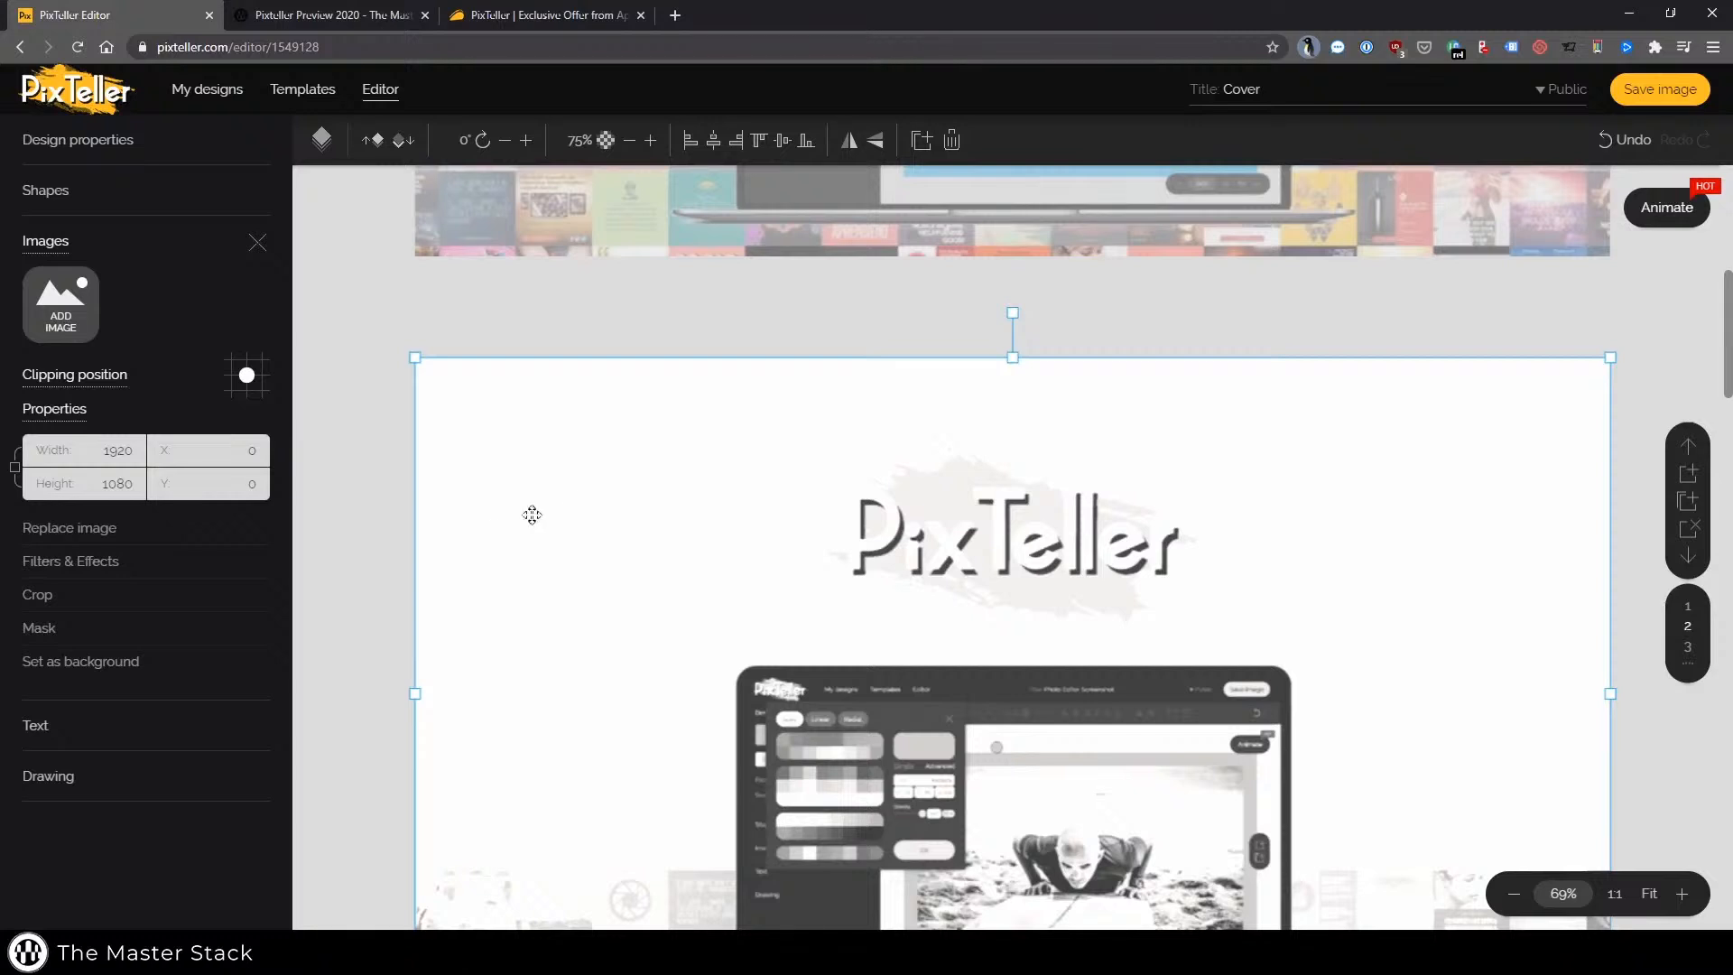
Open the image's Filters & Effects to review the available image effects, then deselect it
left_click(76, 564)
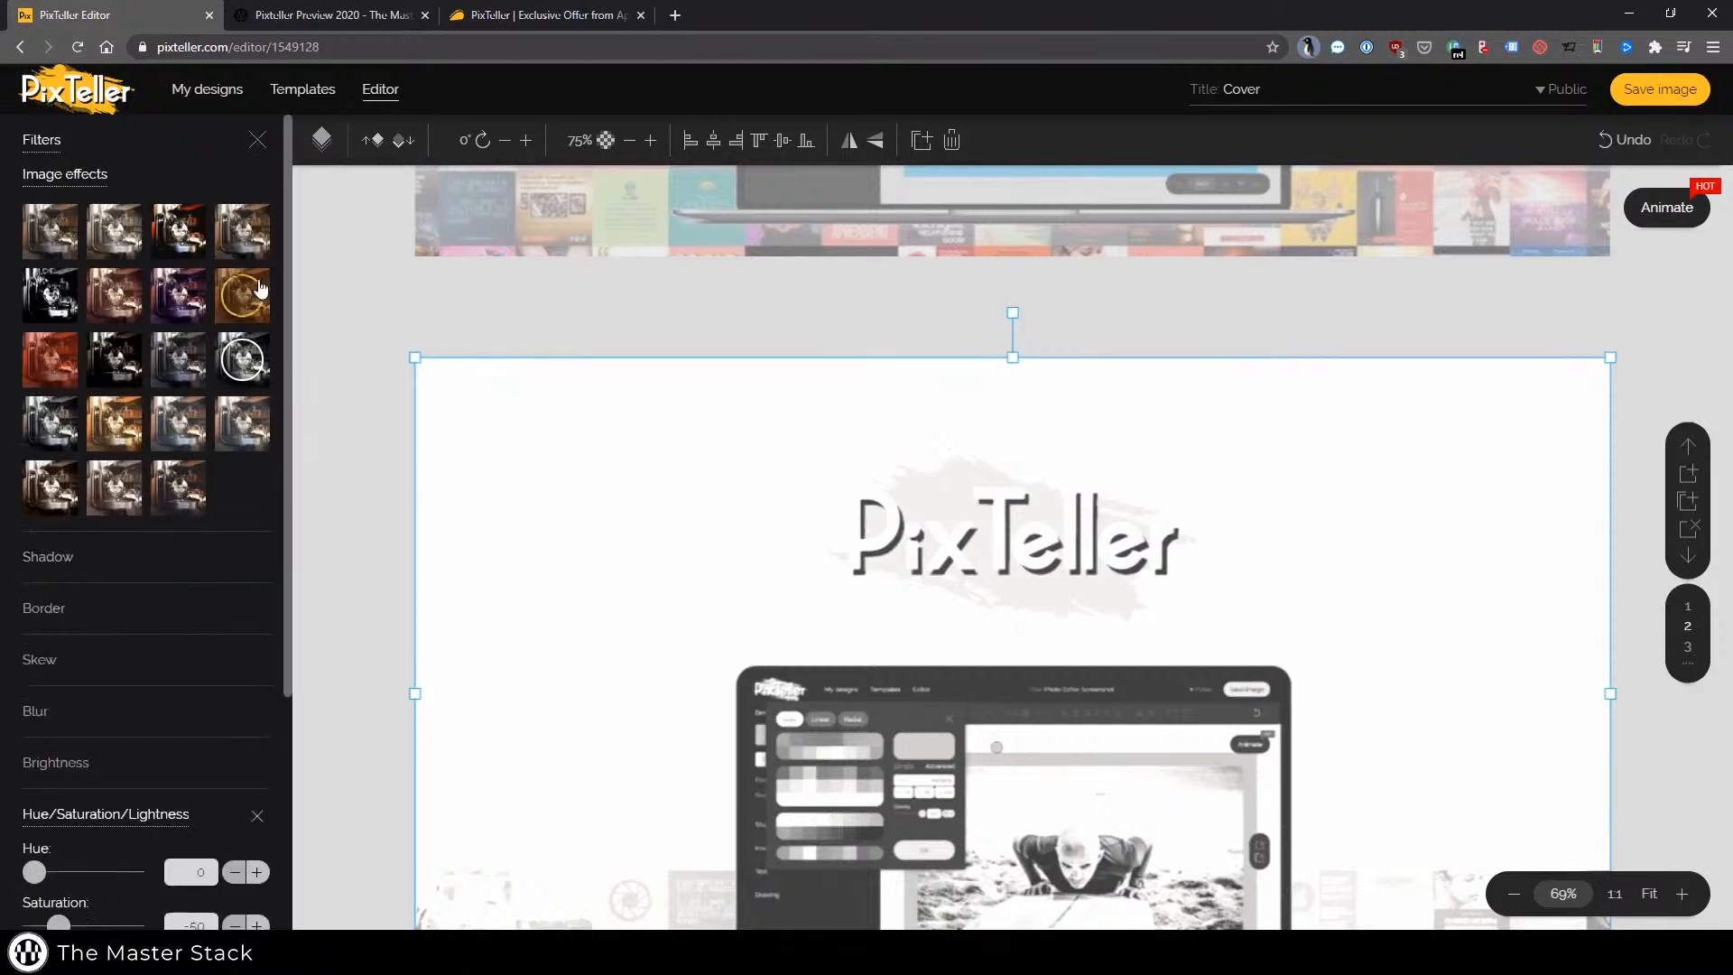
left_click(536, 283)
scroll(644, 283, "up", 4)
scroll(842, 350, "down", 8)
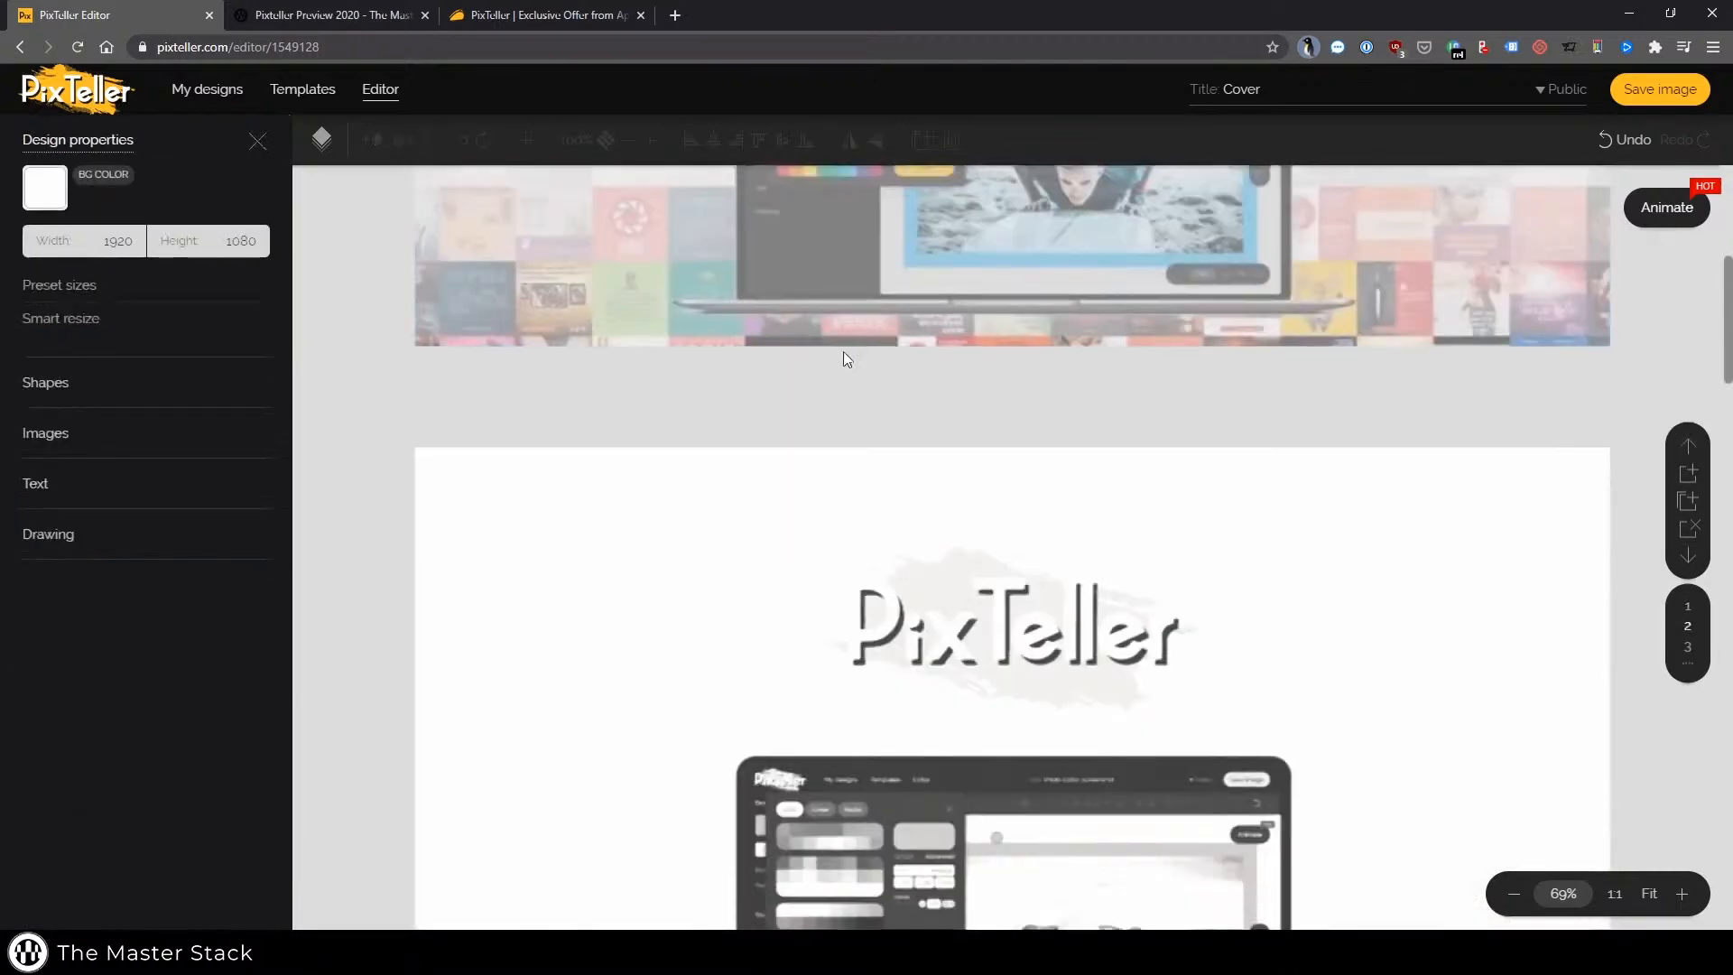
Scroll to the fourth page and open the layers list to view its text layers
scroll(849, 352, "down", 7)
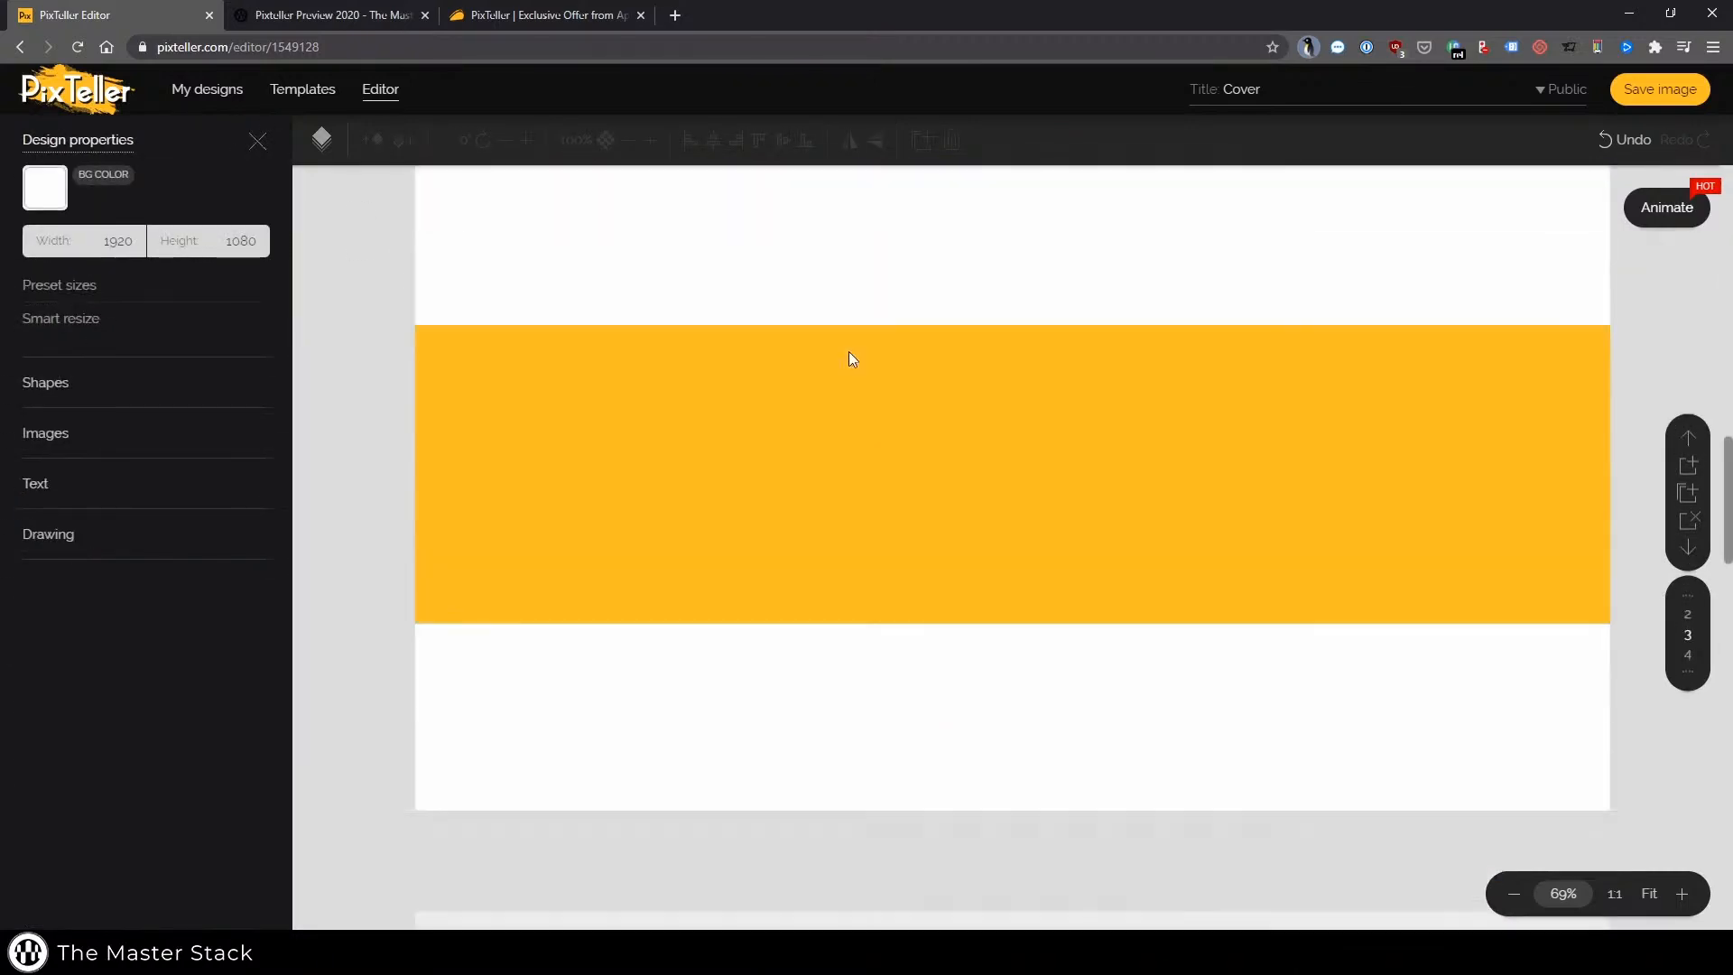
scroll(849, 359, "down", 6)
scroll(1044, 364, "up", 2)
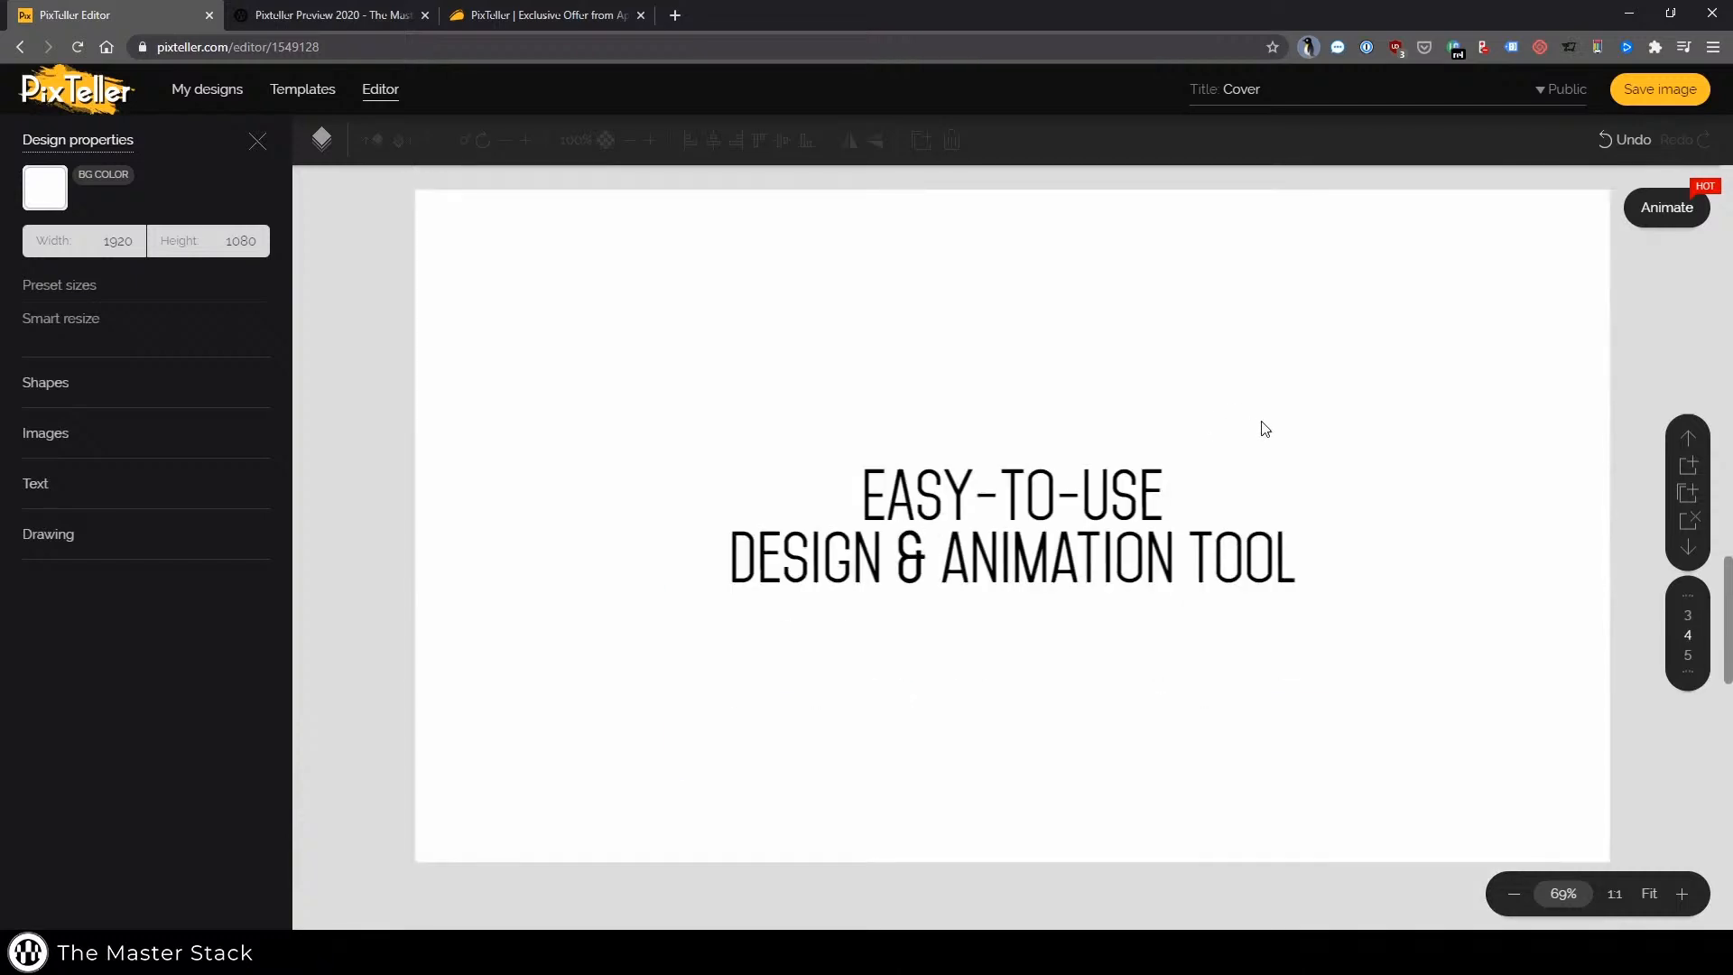
left_click(322, 139)
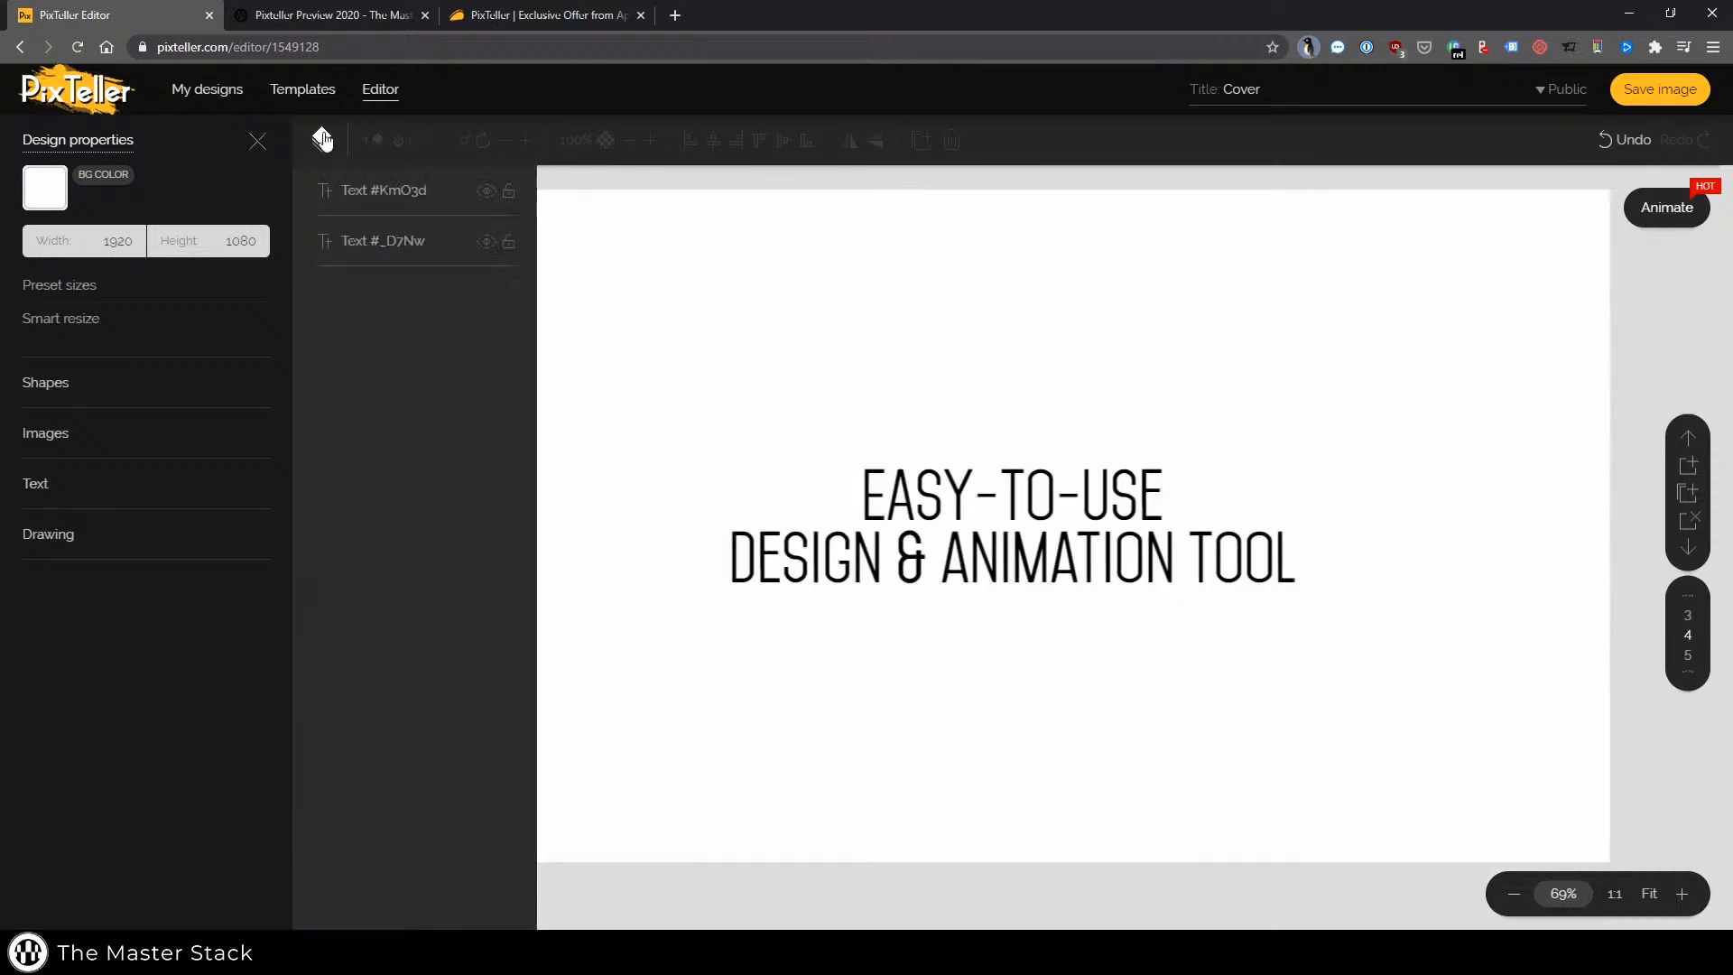
left_click(322, 139)
scroll(474, 428, "up", 5)
scroll(540, 393, "down", 5)
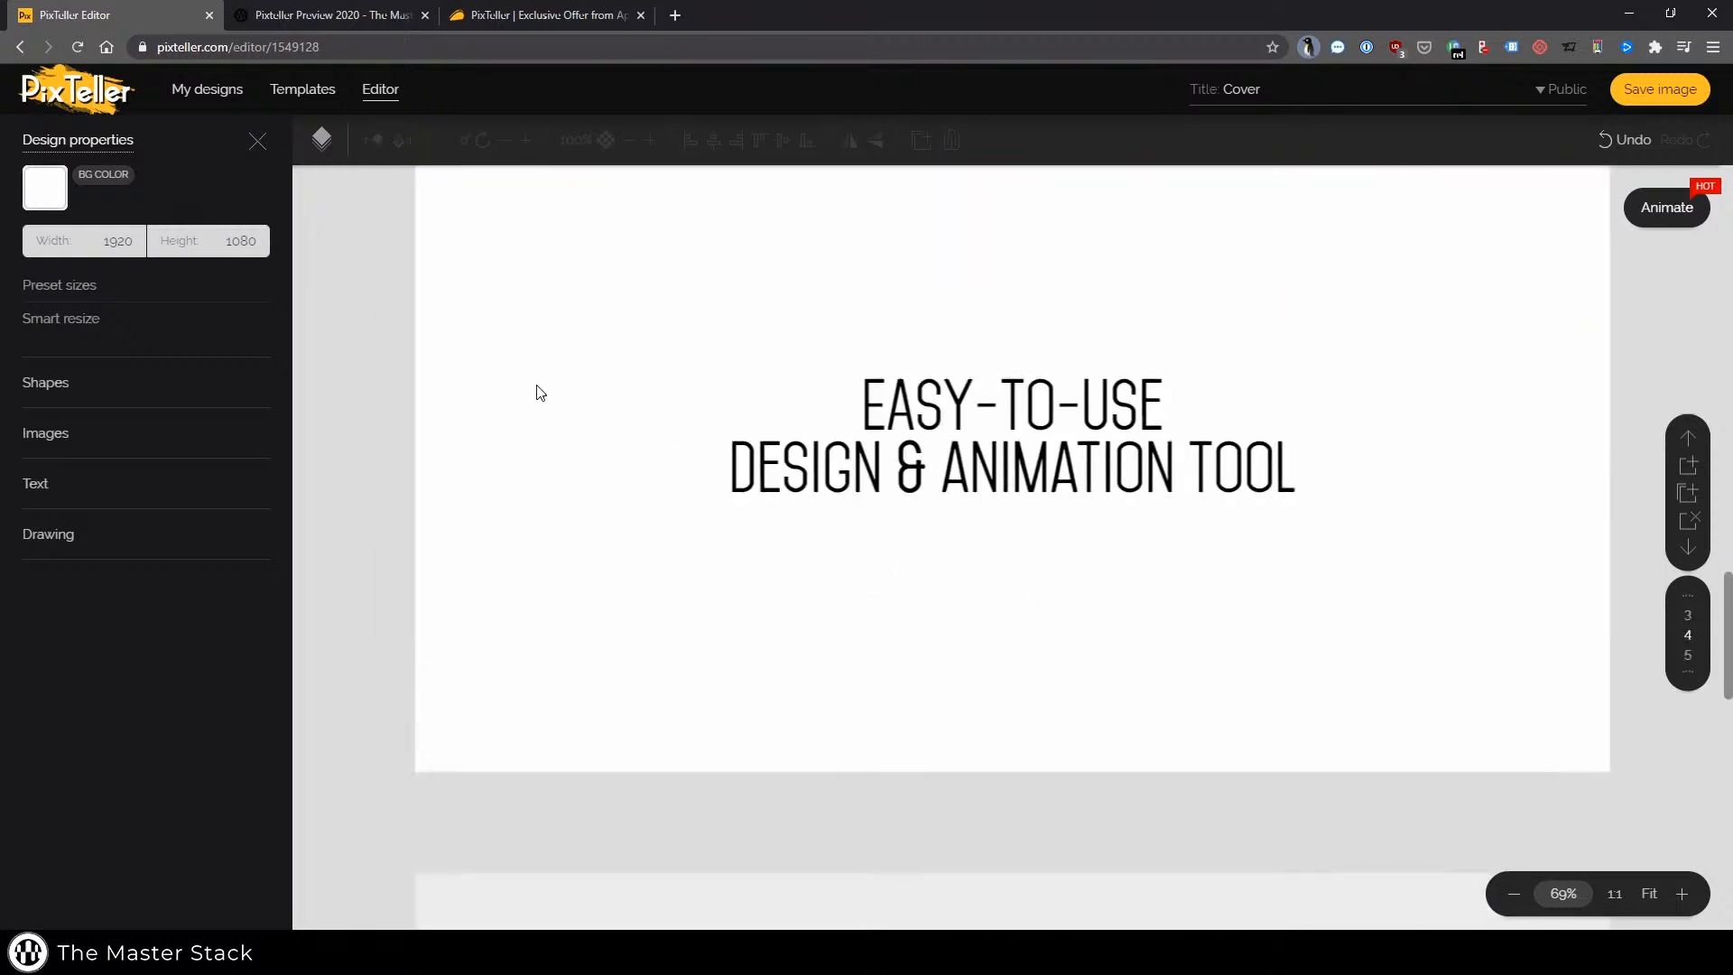
left_click(322, 139)
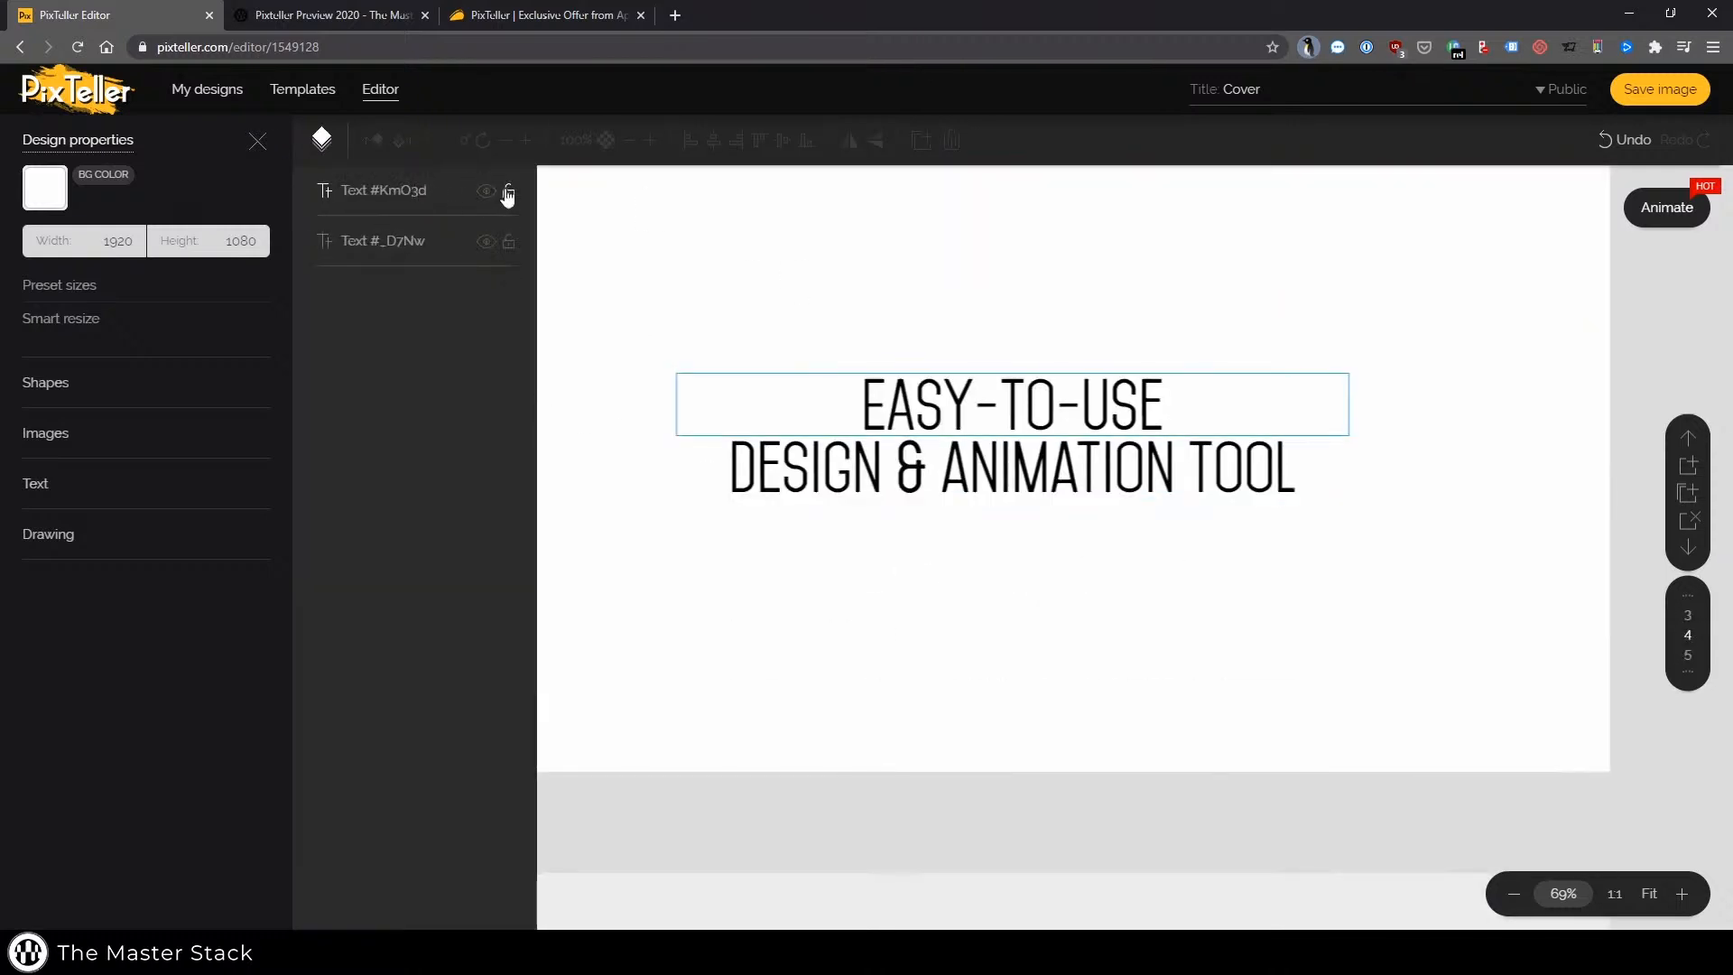
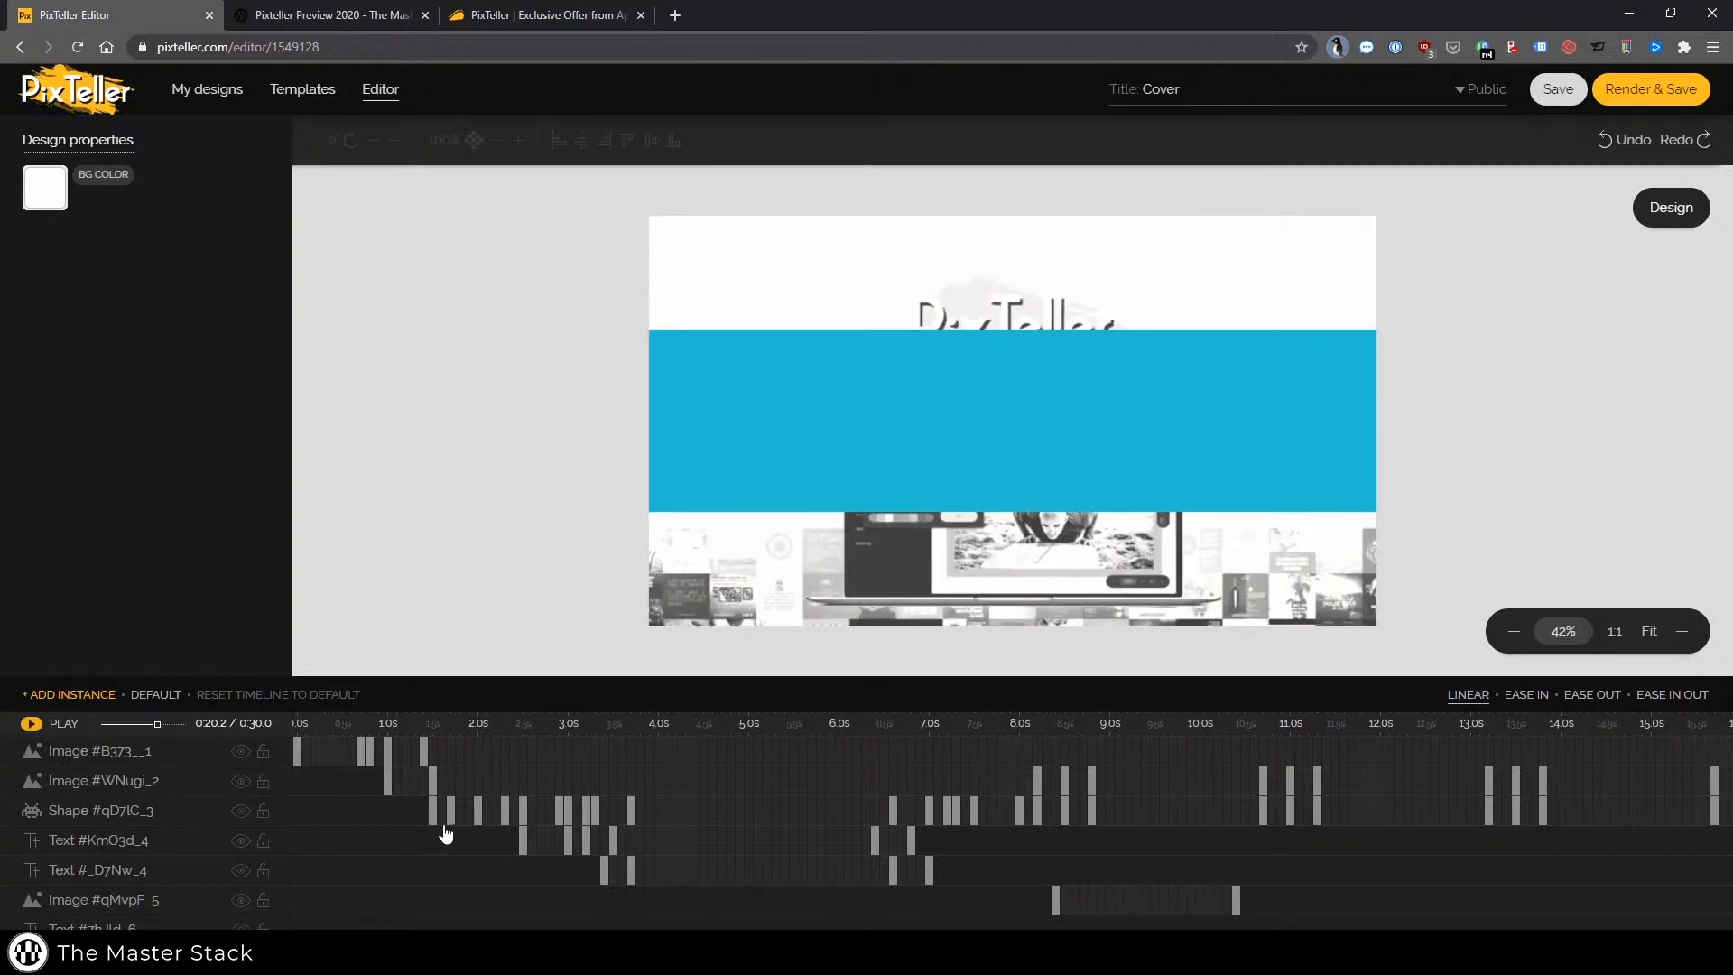
Scroll the timeline layers and step through the PixTeller logo image layer's keyframes to preview each animation state
scroll(554, 809, "down", 3)
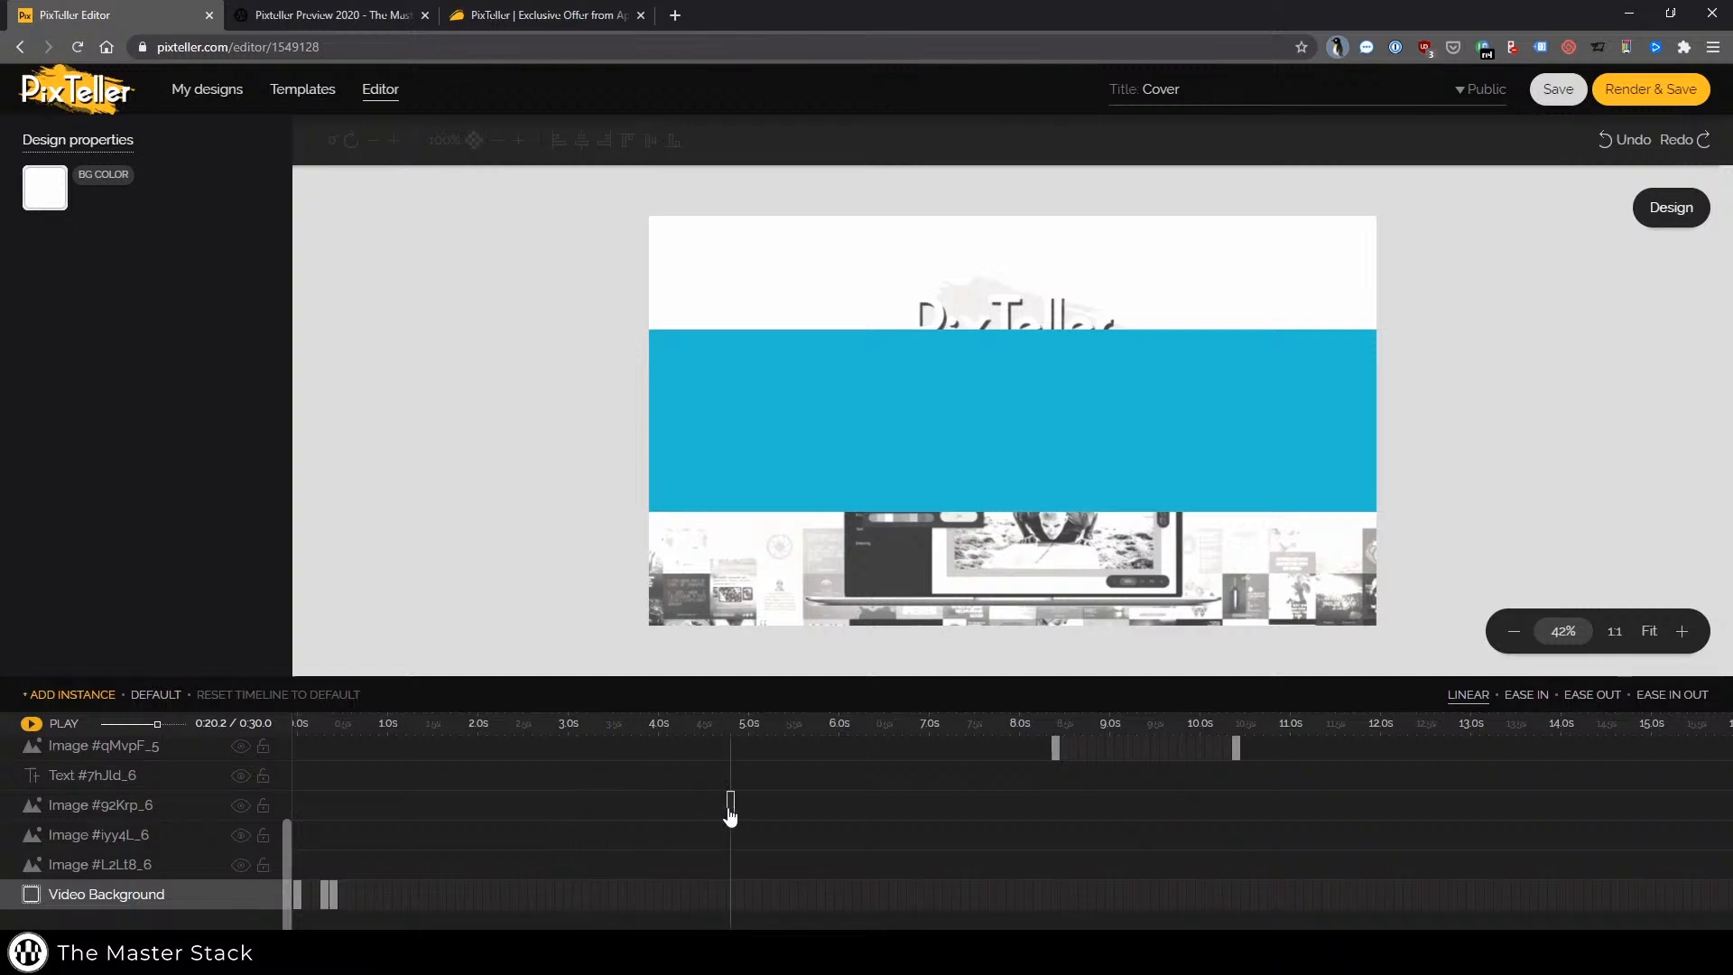
scroll(768, 809, "up", 1)
scroll(767, 812, "down", 1)
left_click(1055, 747)
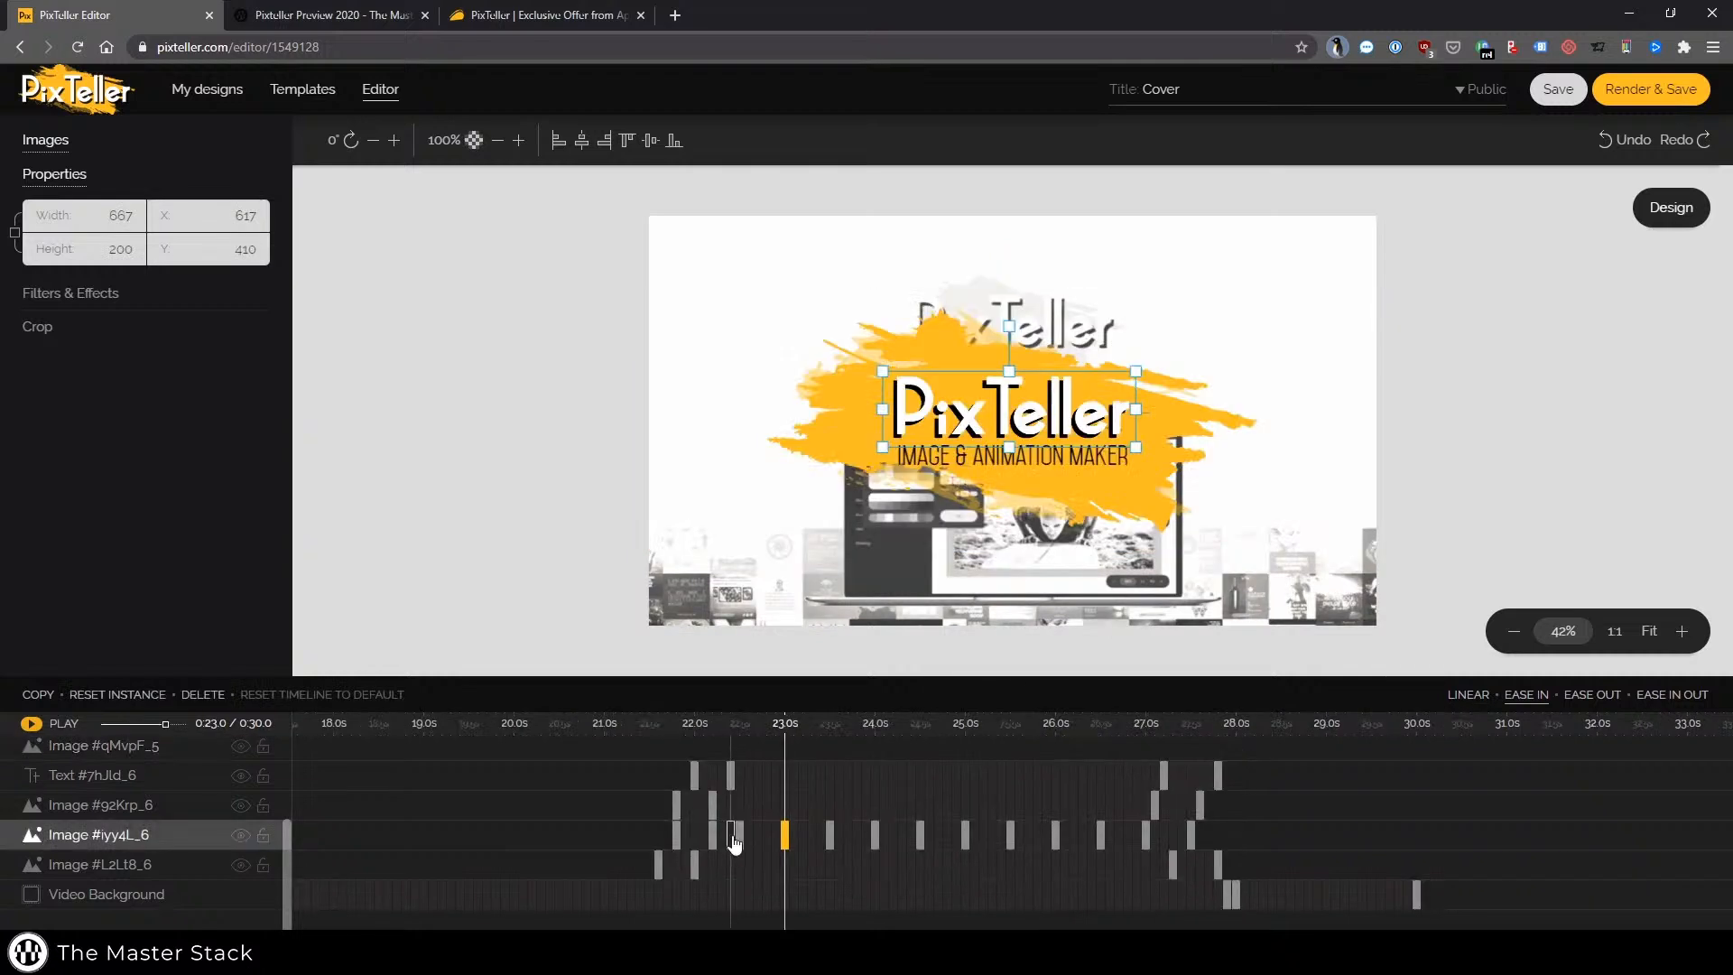
left_click(739, 834)
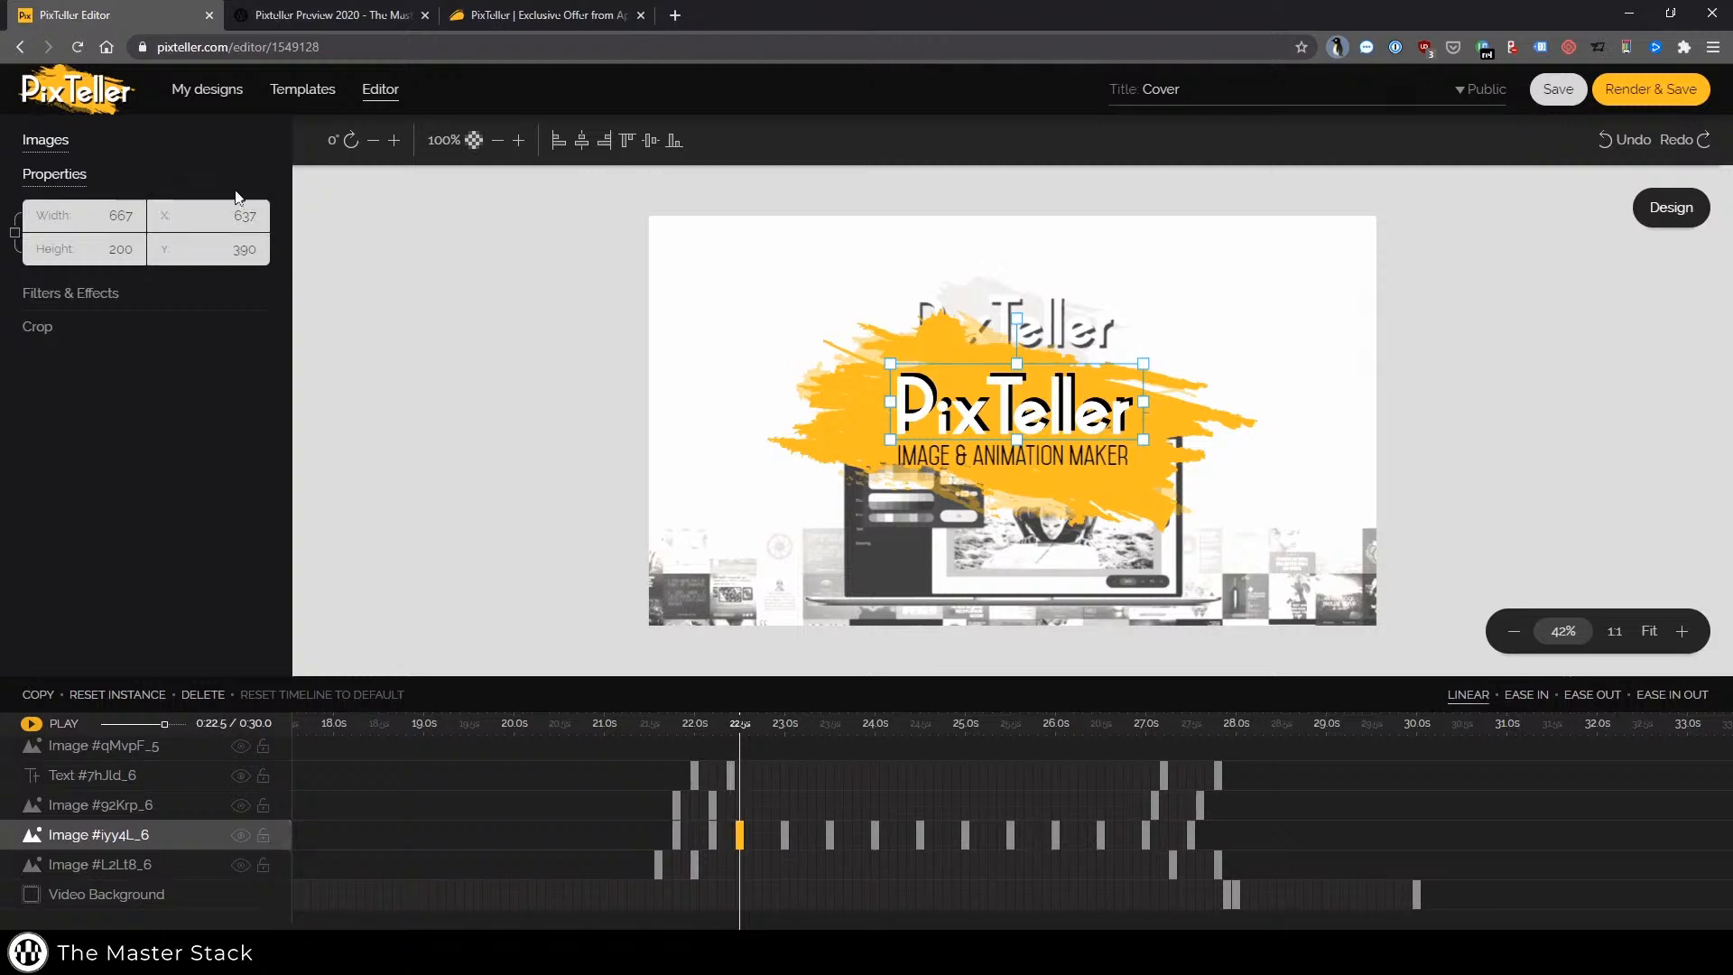
left_click(785, 835)
left_click_drag(728, 831, 742, 835)
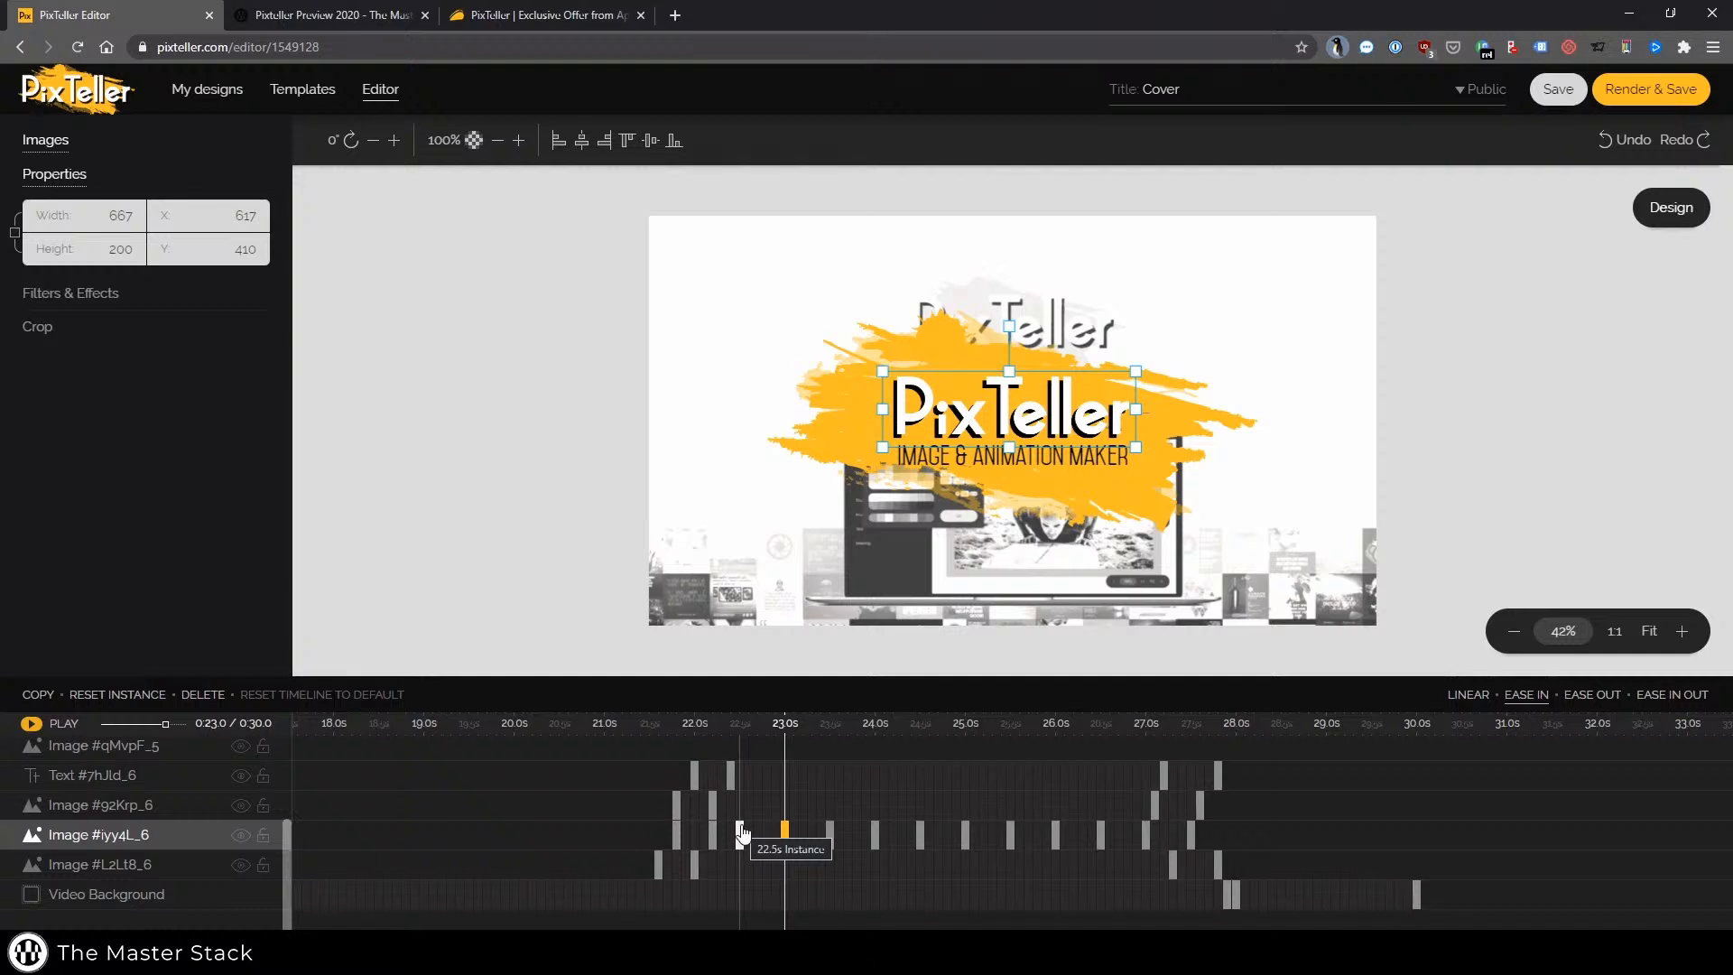
left_click_drag(742, 834, 742, 835)
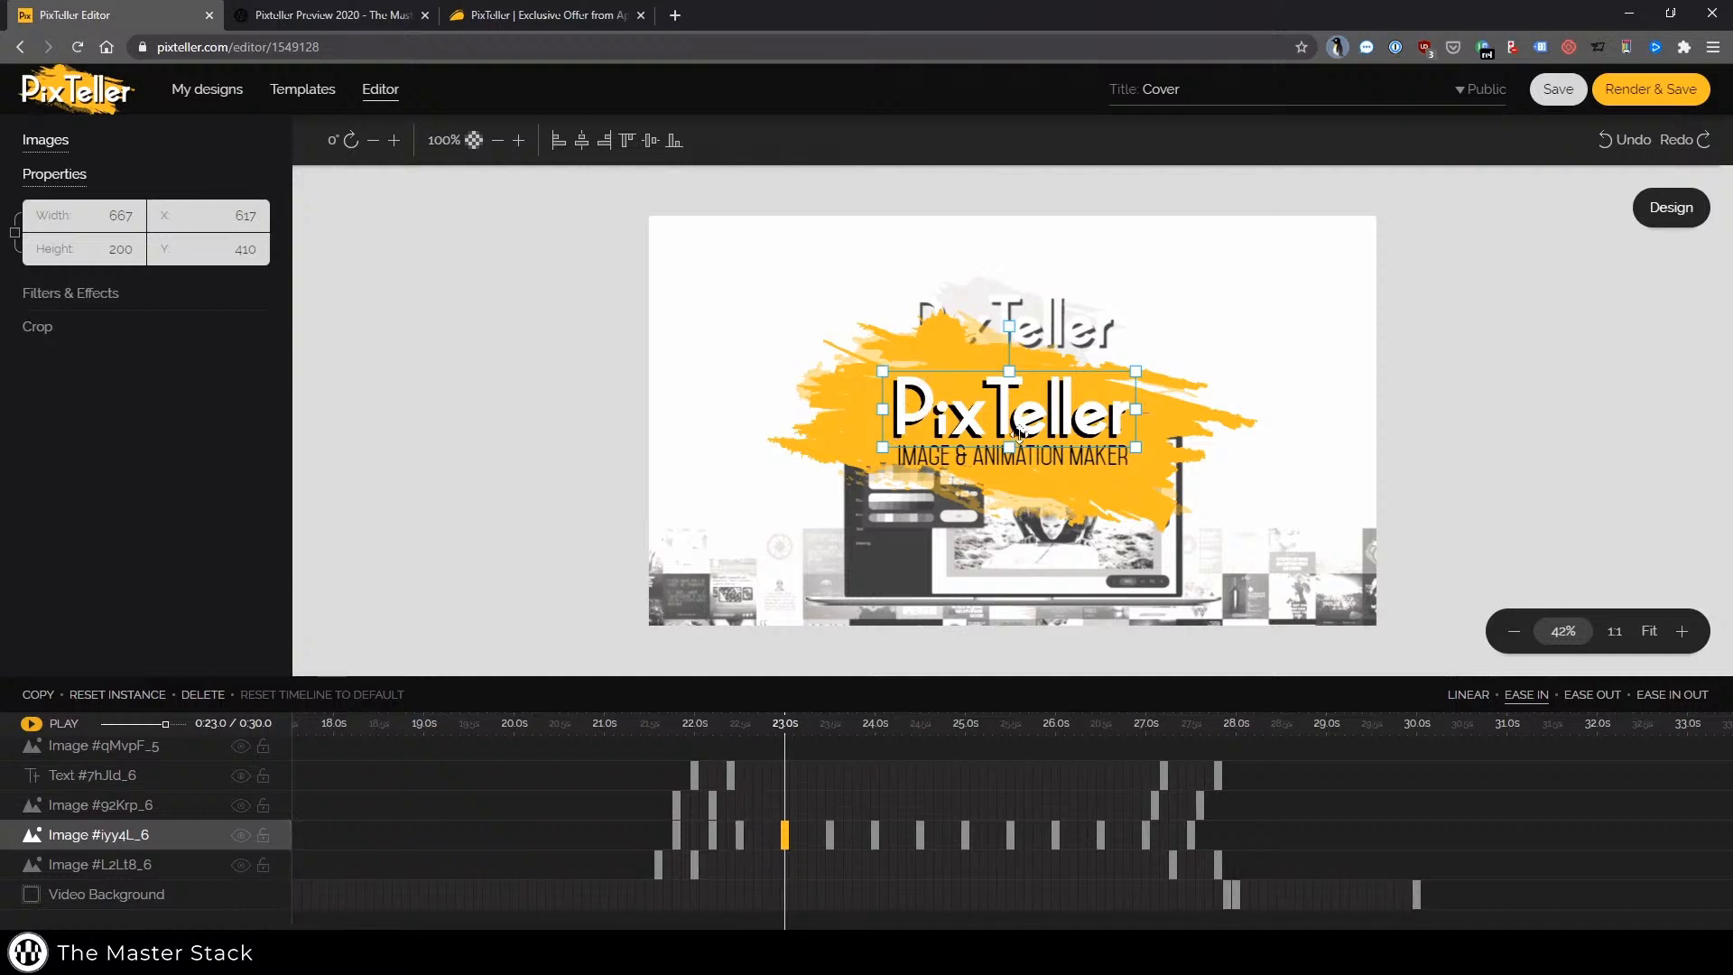
left_click(739, 835)
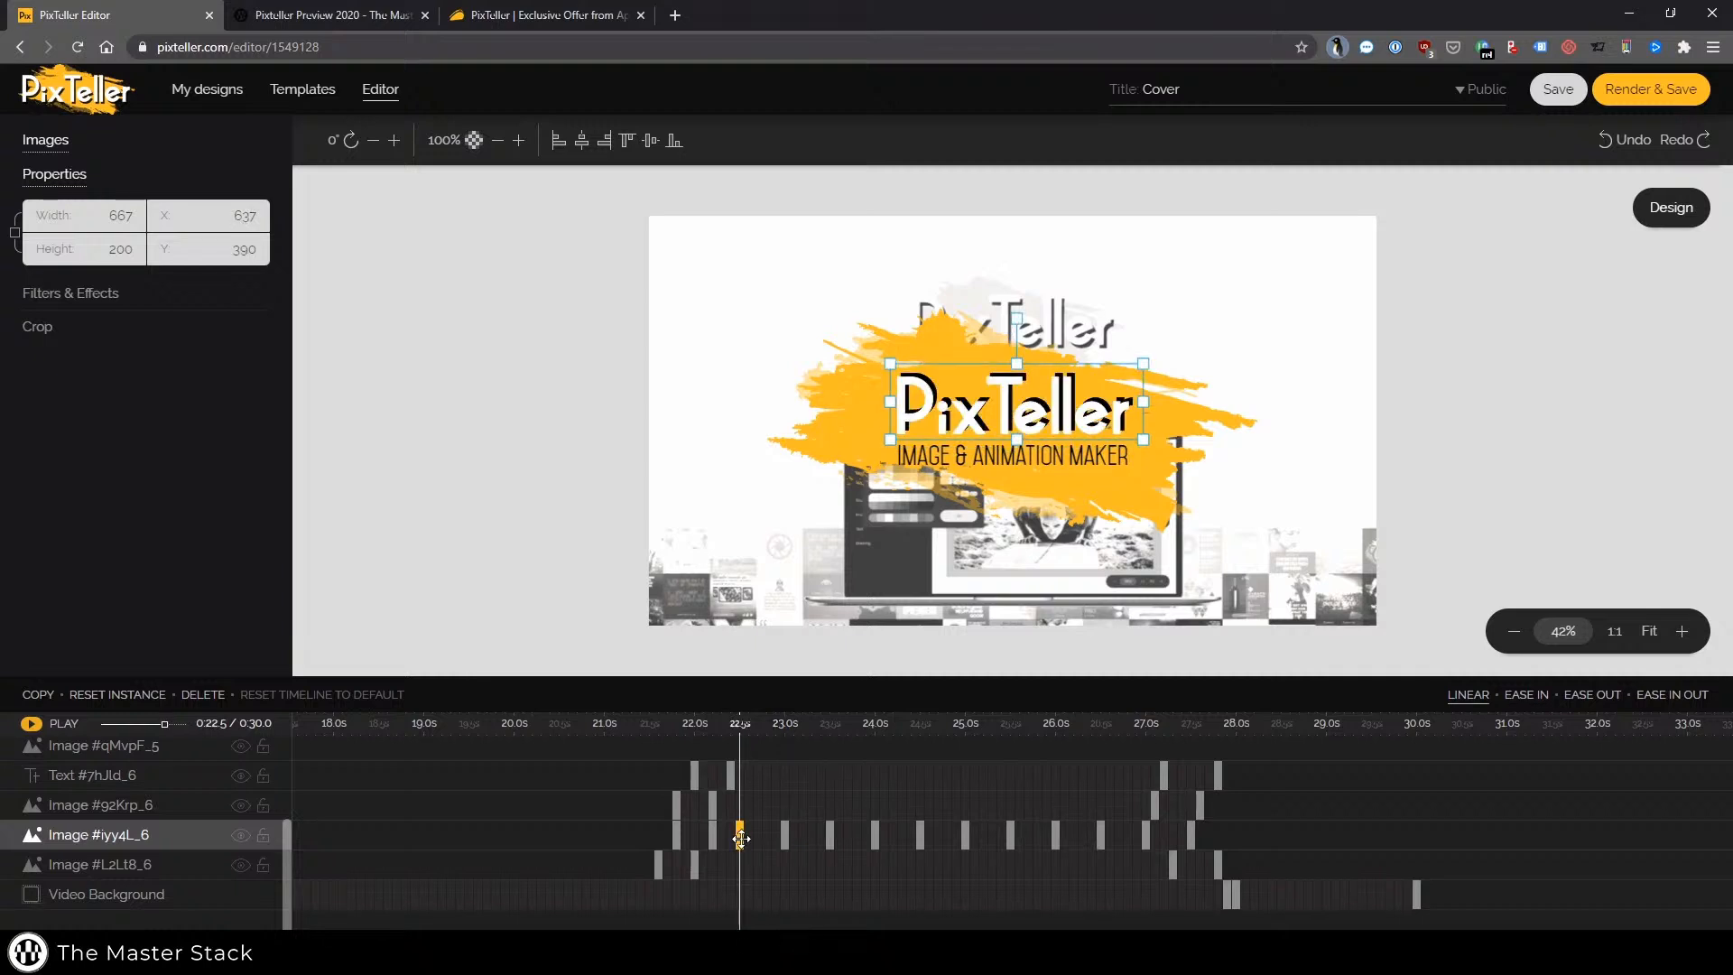
left_click(783, 835)
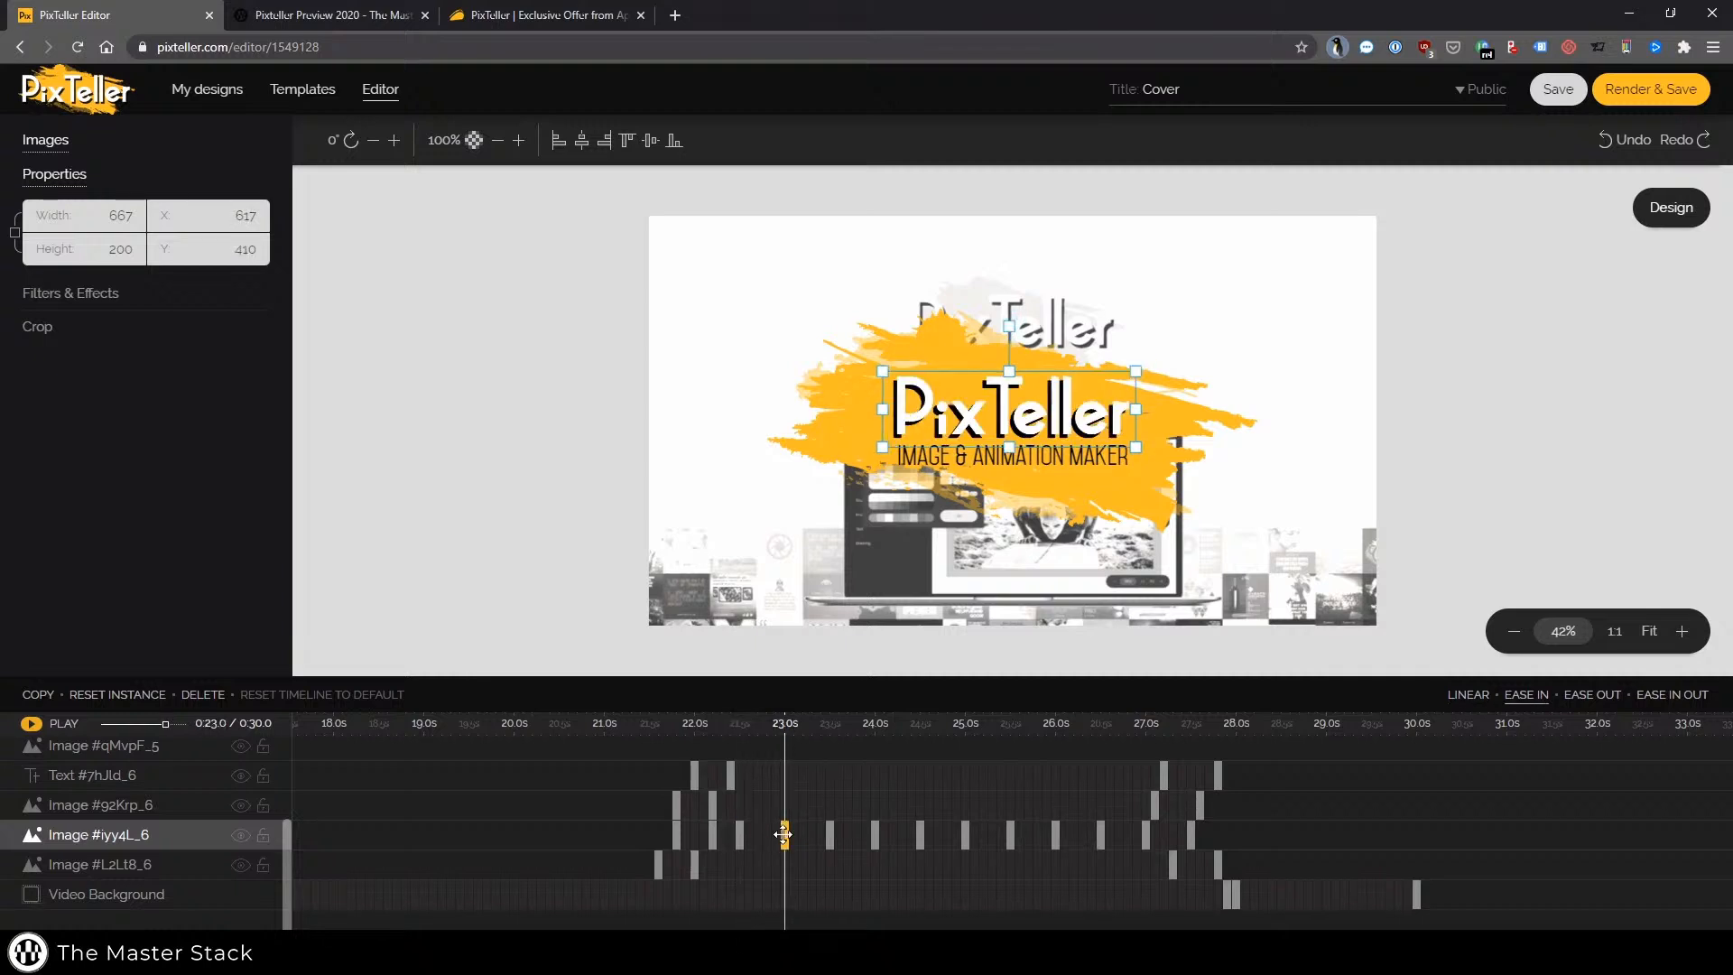
left_click(829, 835)
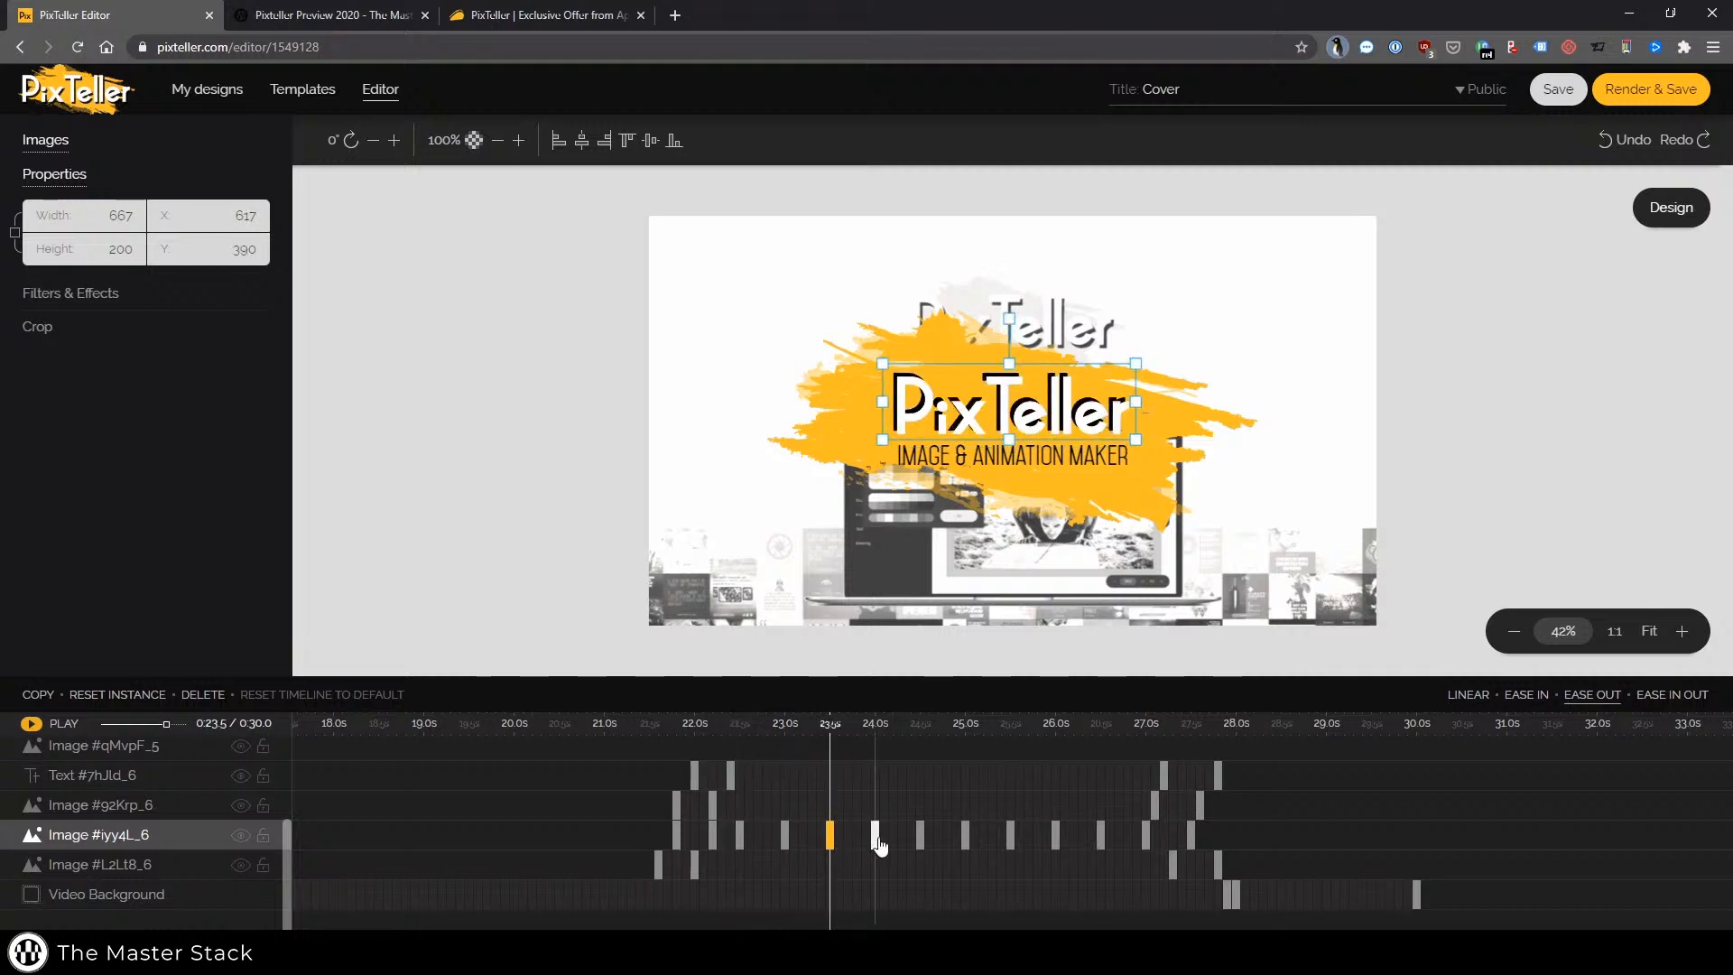
left_click(876, 835)
left_click(919, 835)
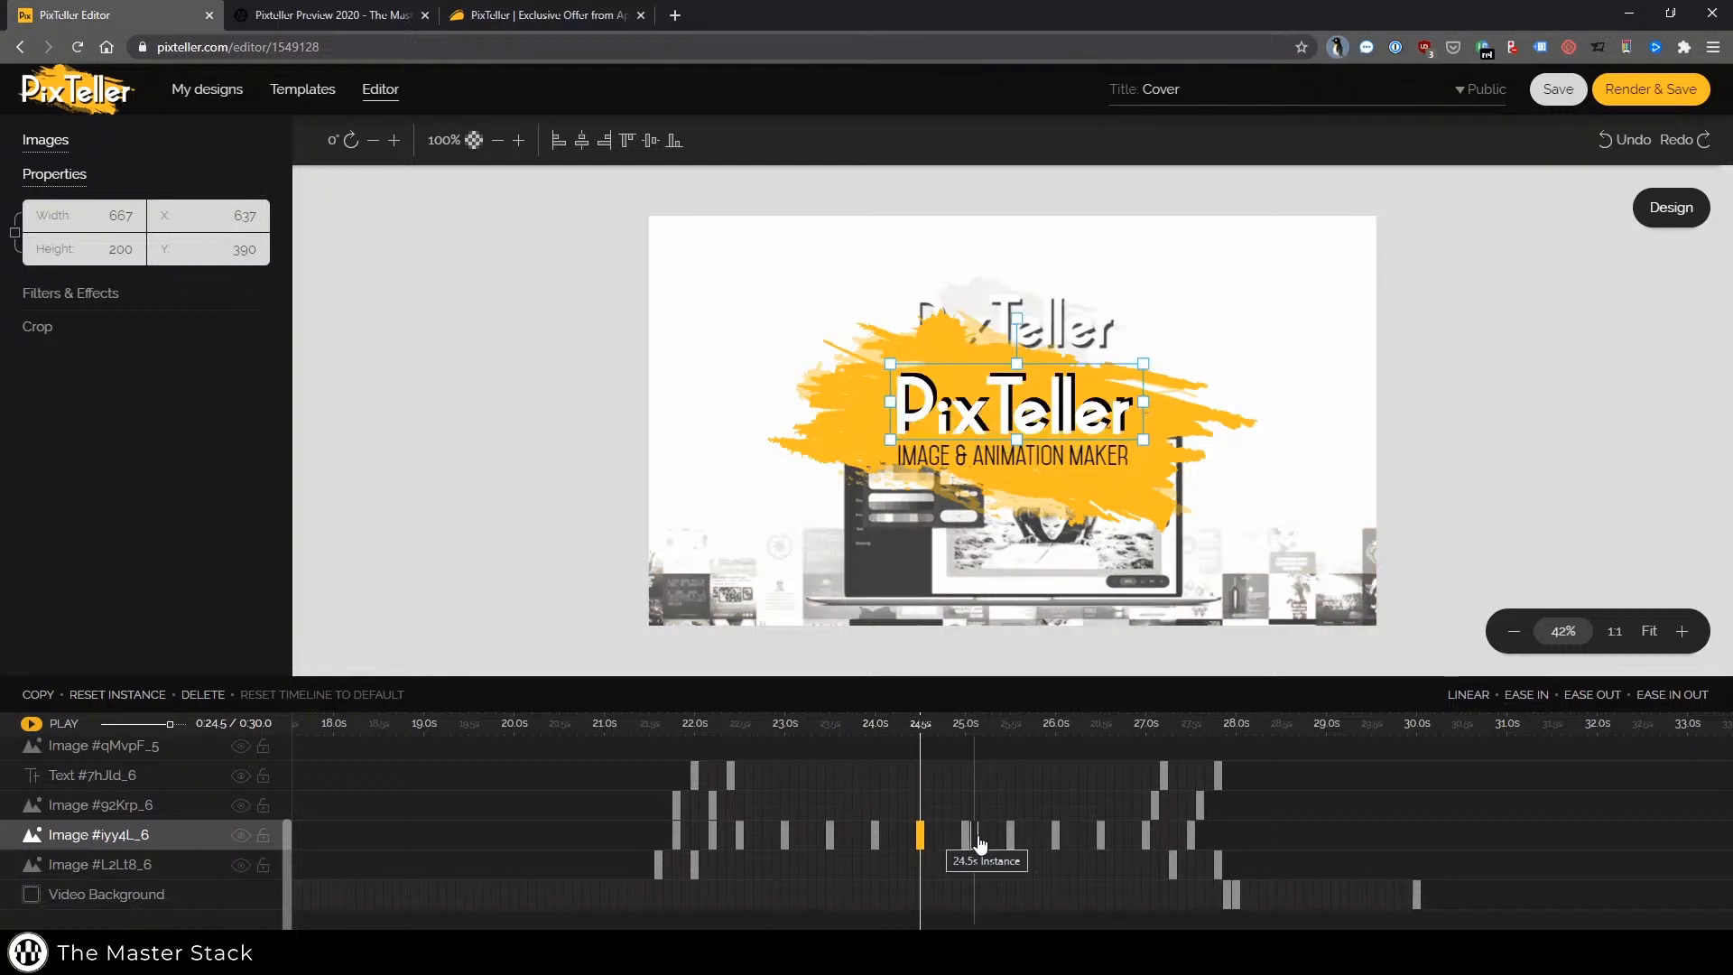
left_click(966, 835)
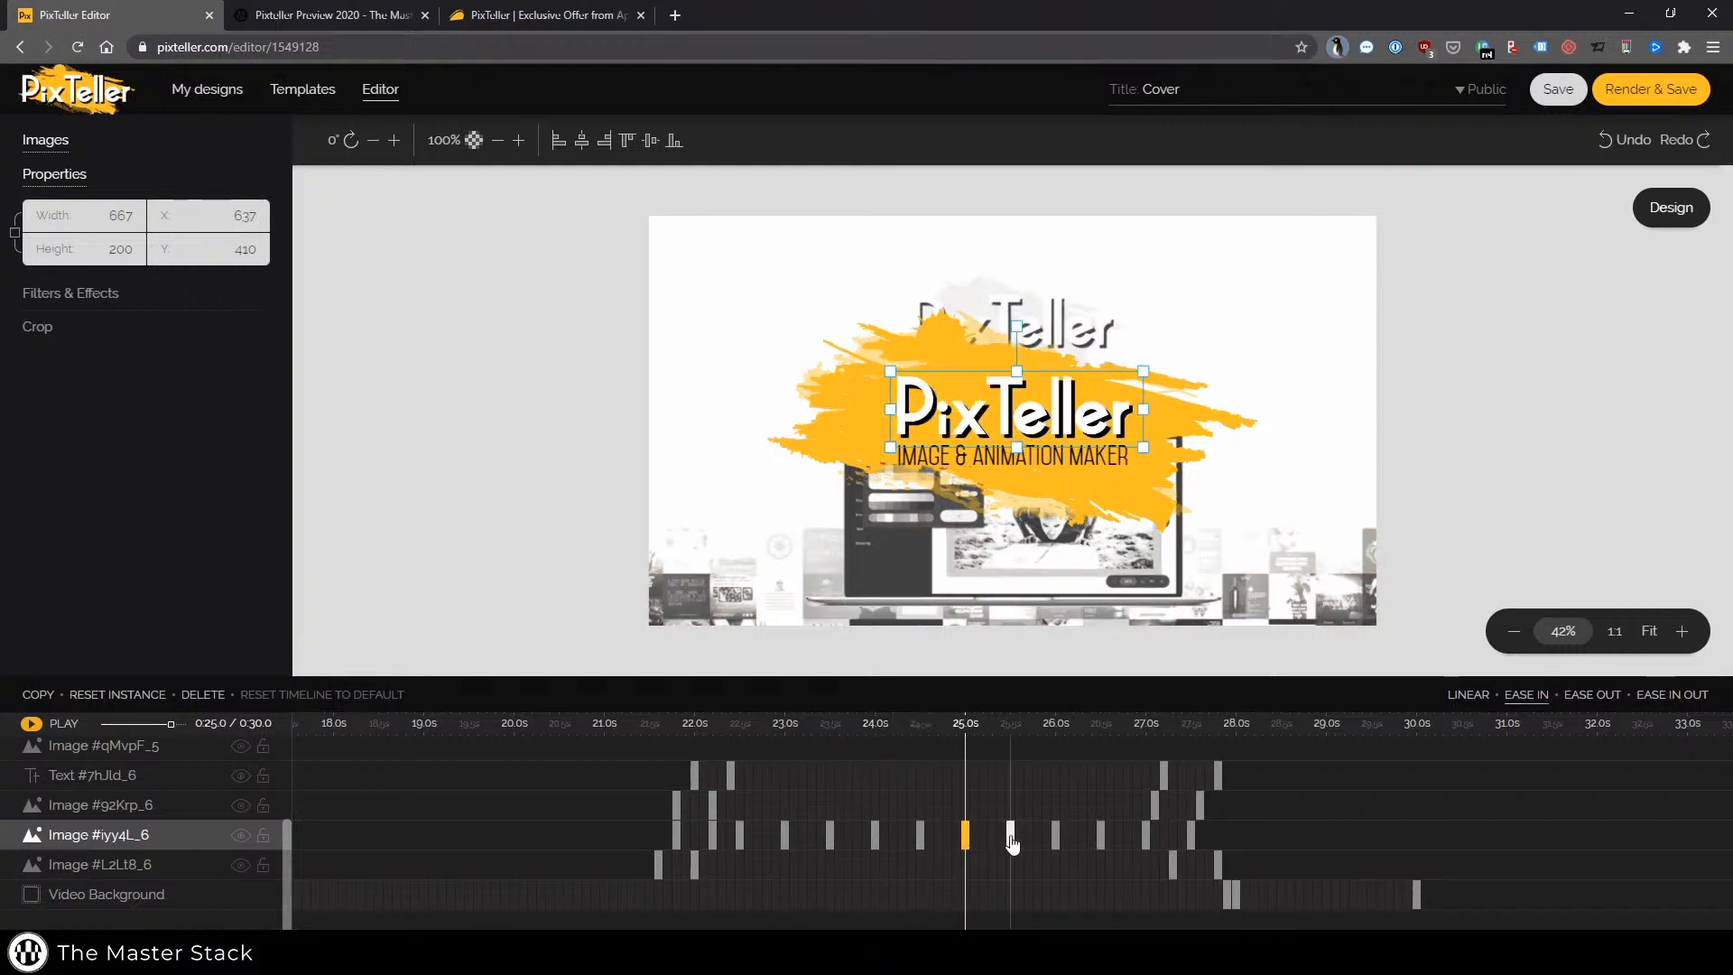
left_click(1010, 835)
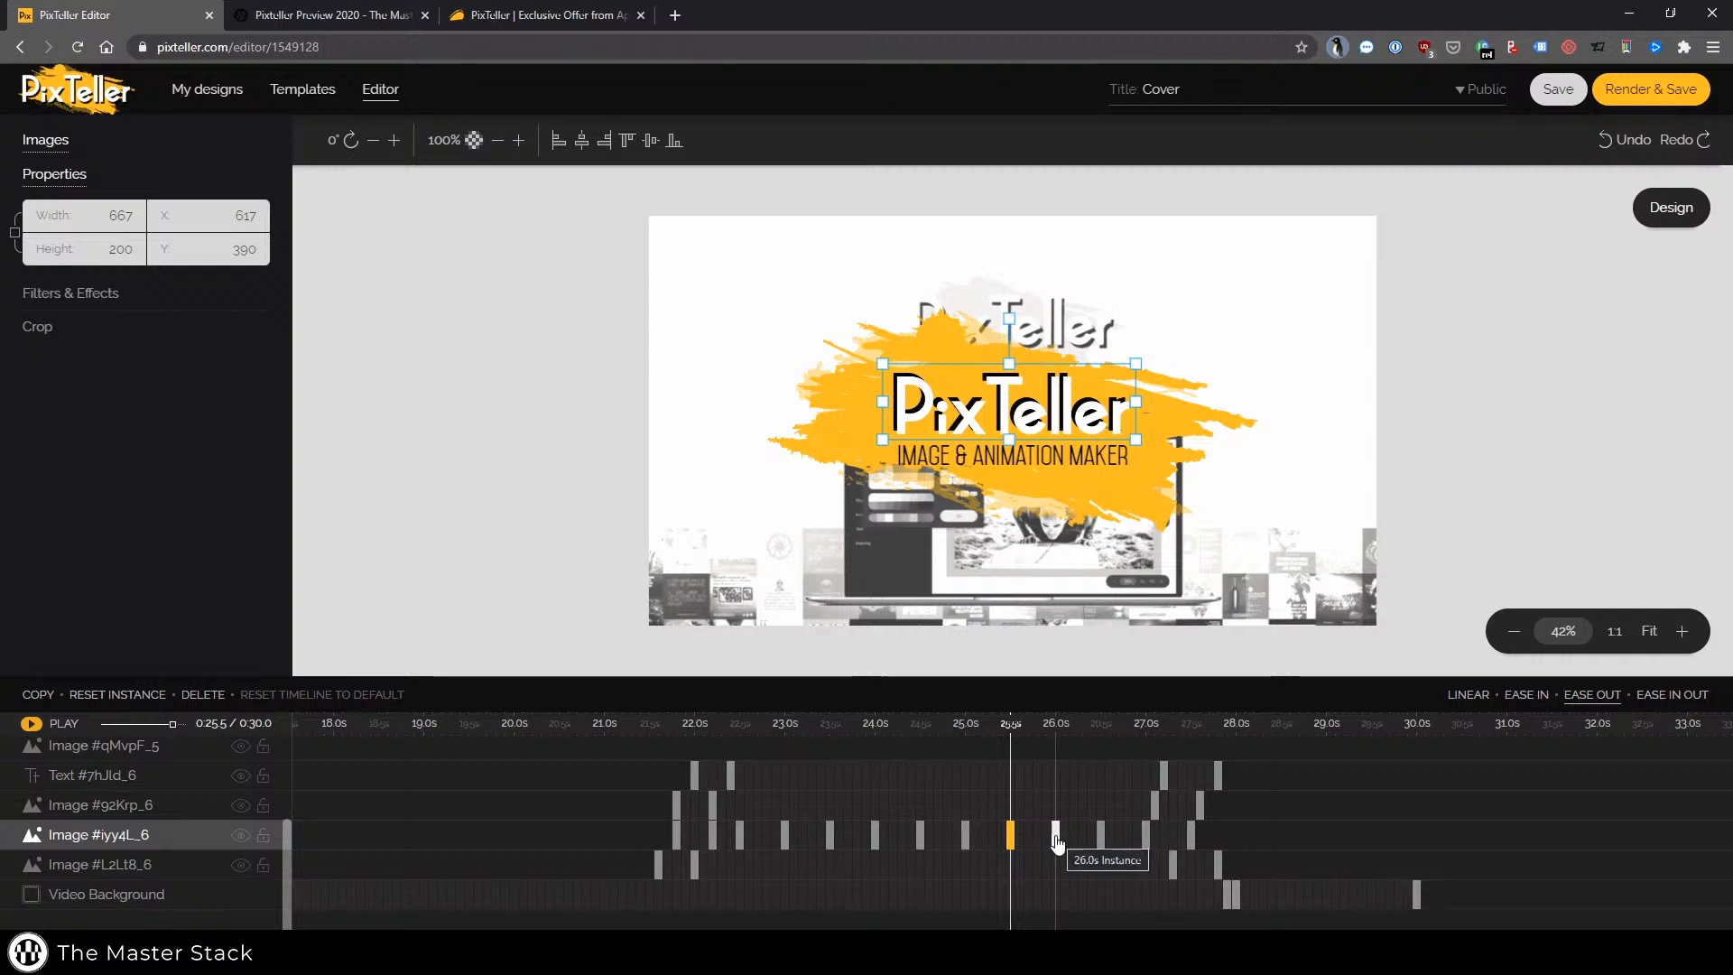
left_click(1056, 835)
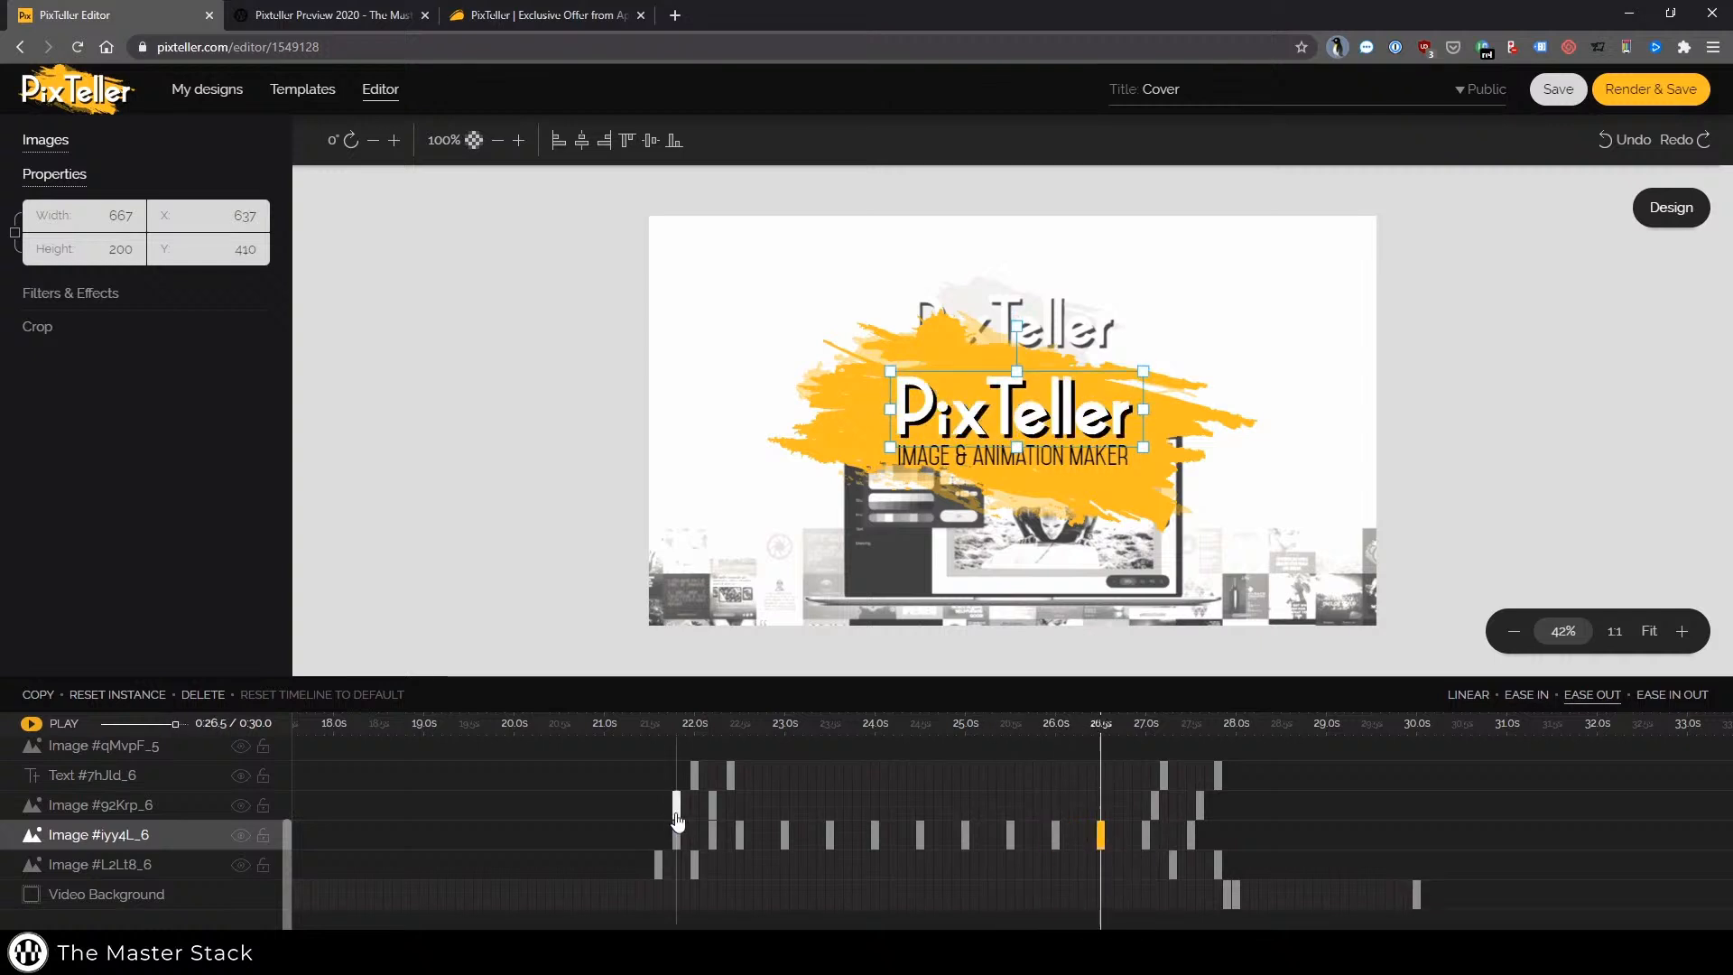
Step through the keyframes of the product screenshot image layer to preview its entry and exit animation
left_click(713, 806)
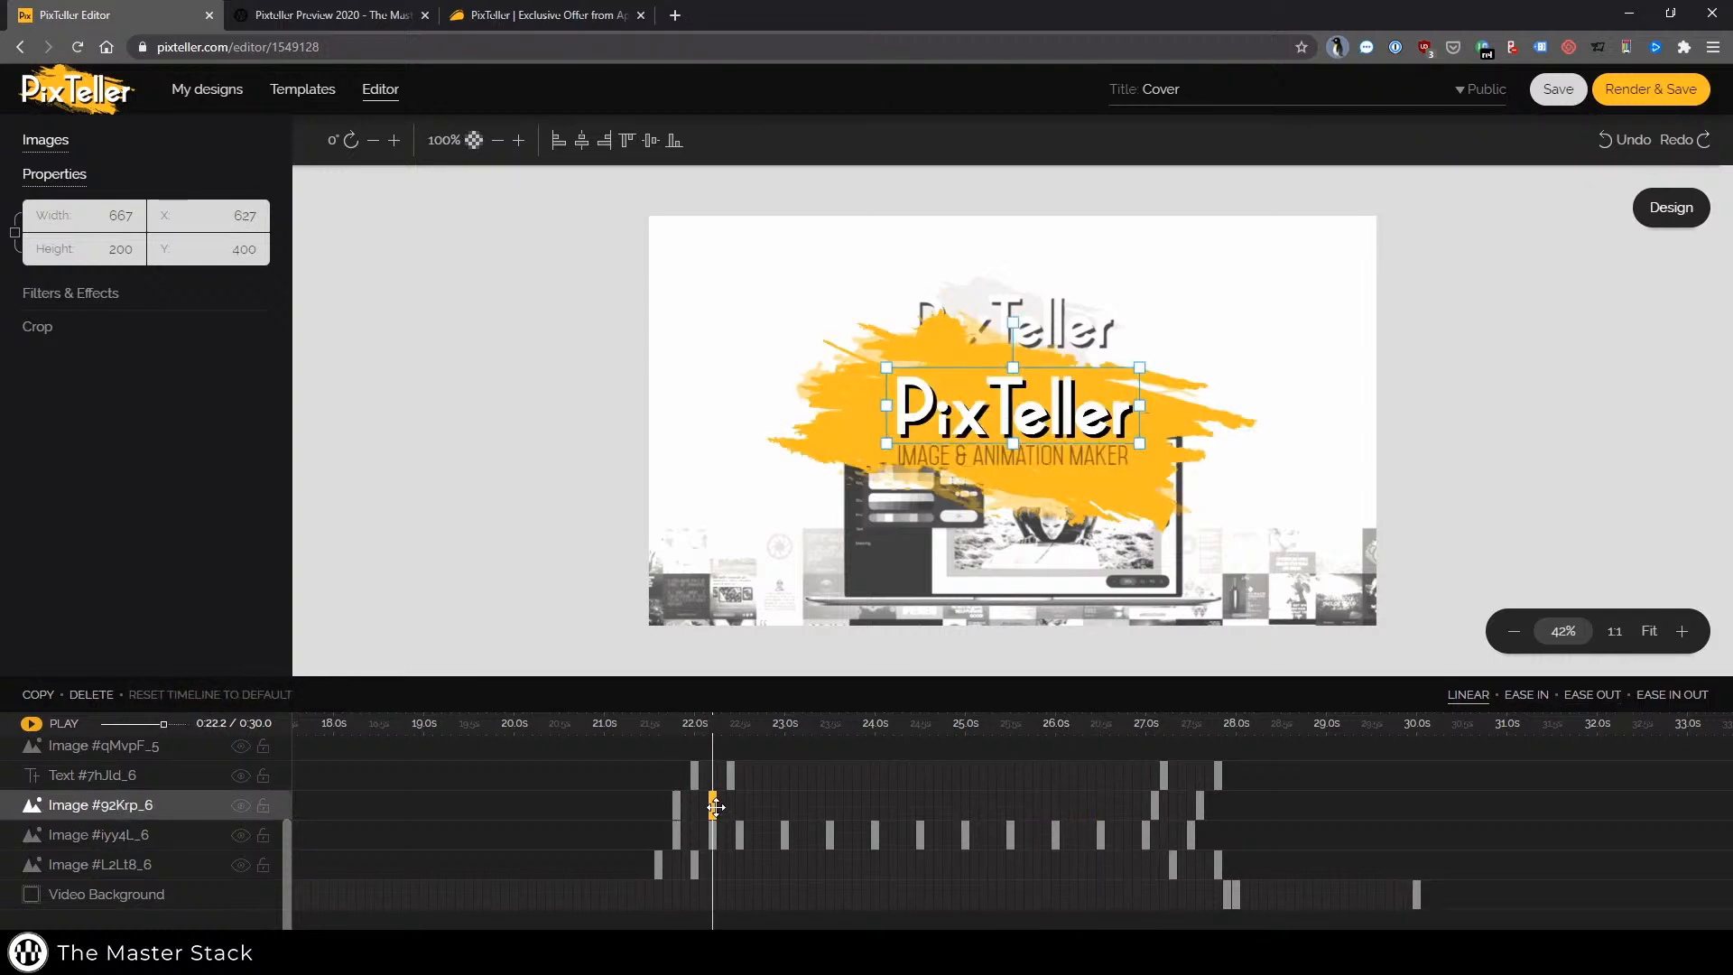
left_click(676, 806)
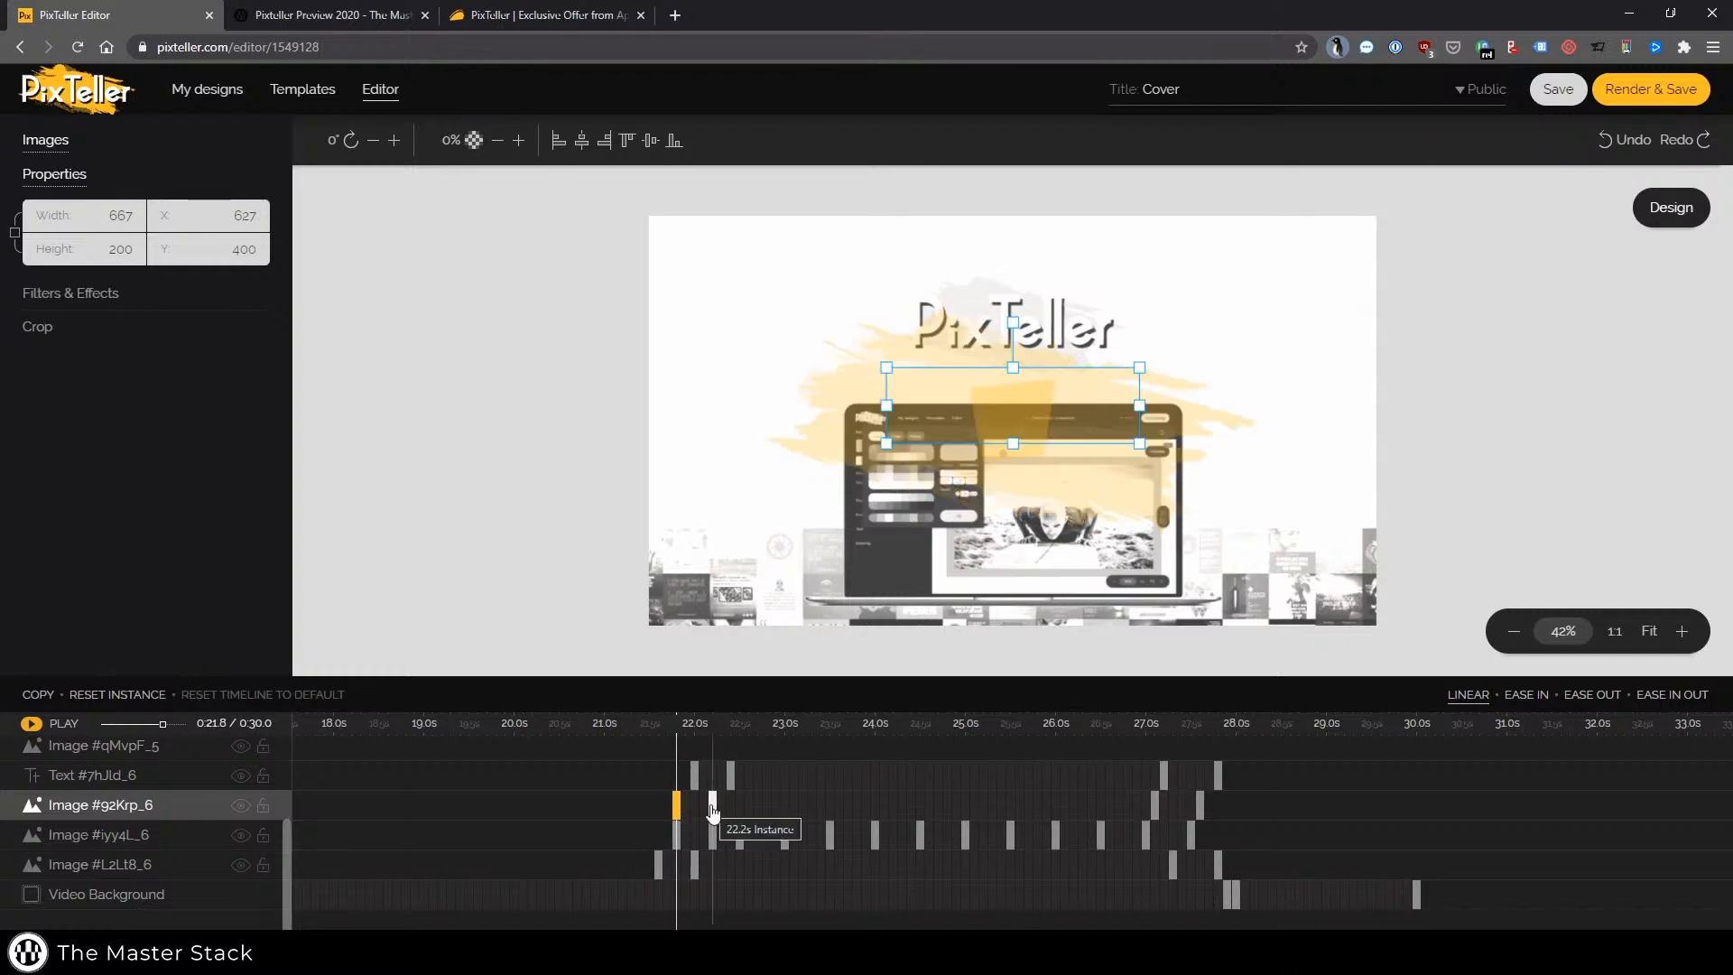
left_click(712, 805)
left_click(1156, 804)
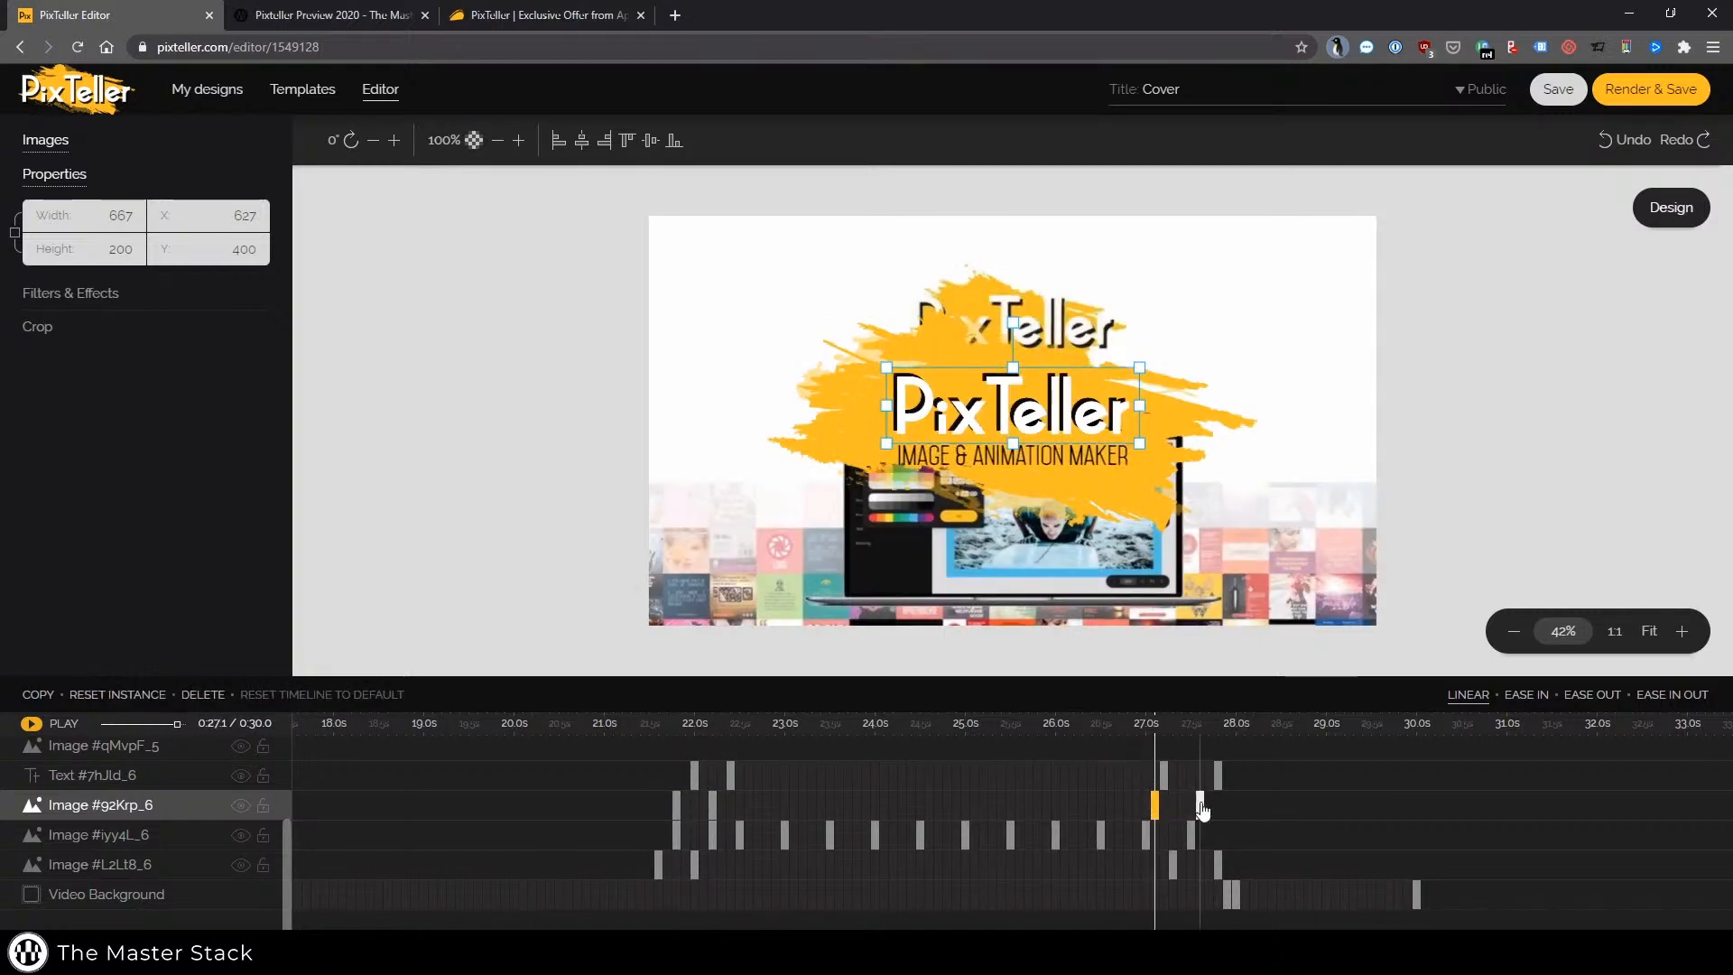
left_click(1199, 802)
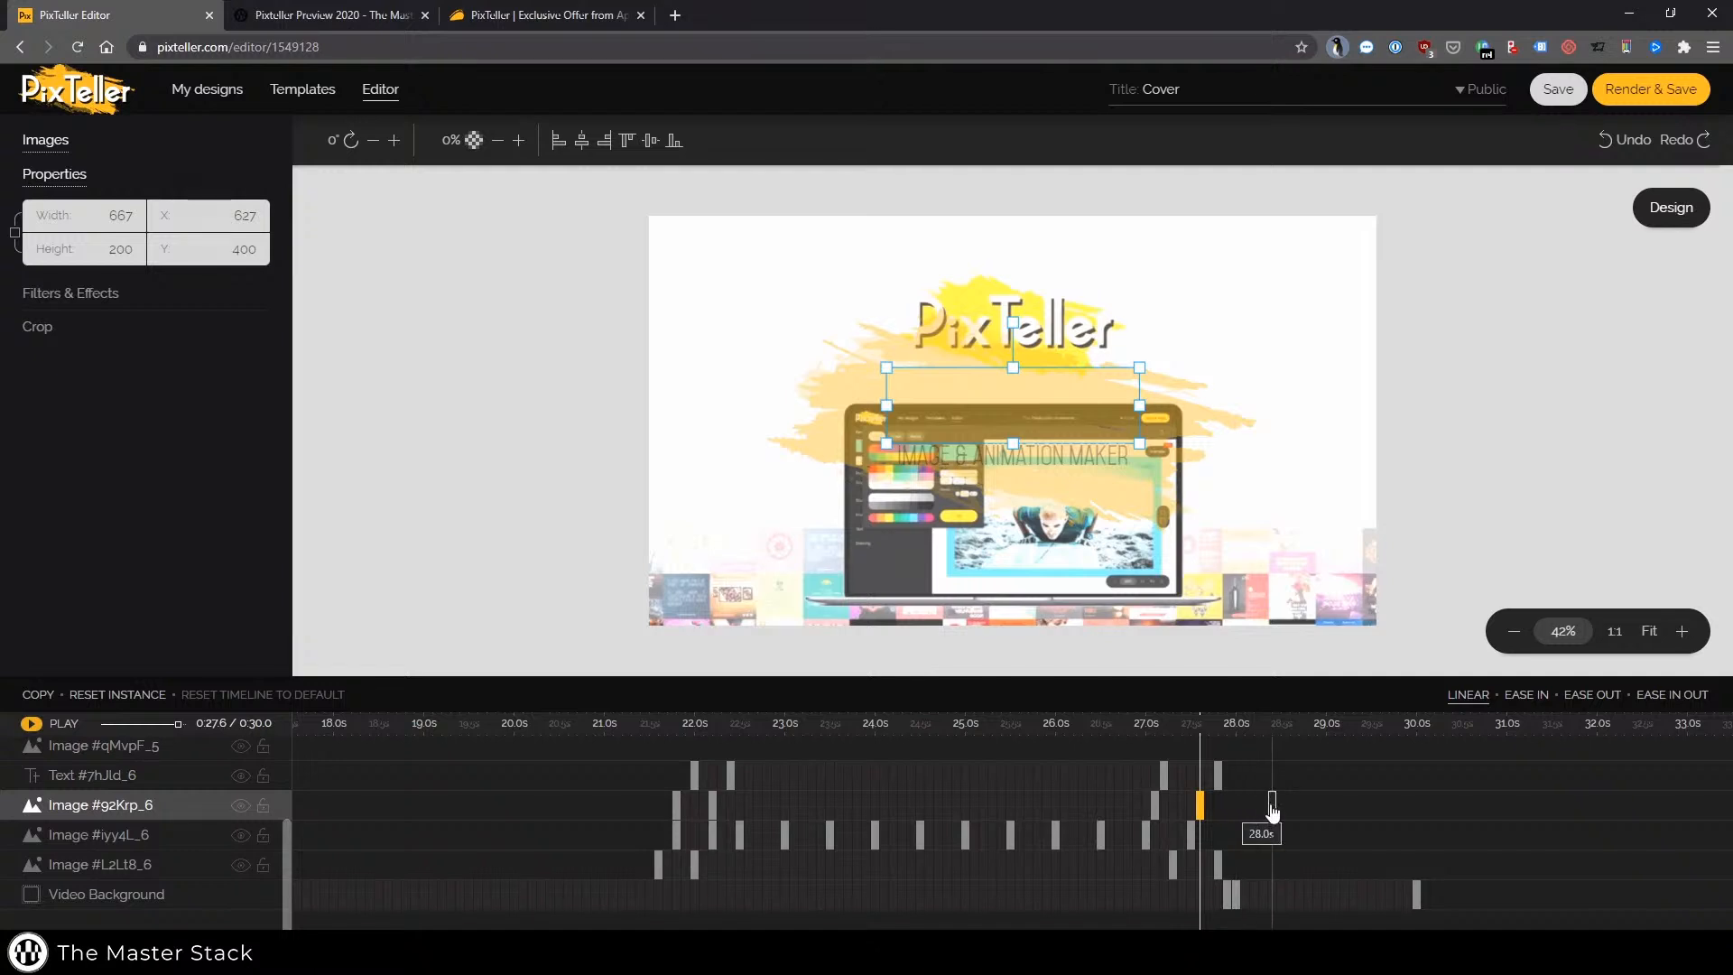
Scroll the timeline, pause the animation preview and return the timeline view to the start
left_click_drag(1253, 821, 1480, 821)
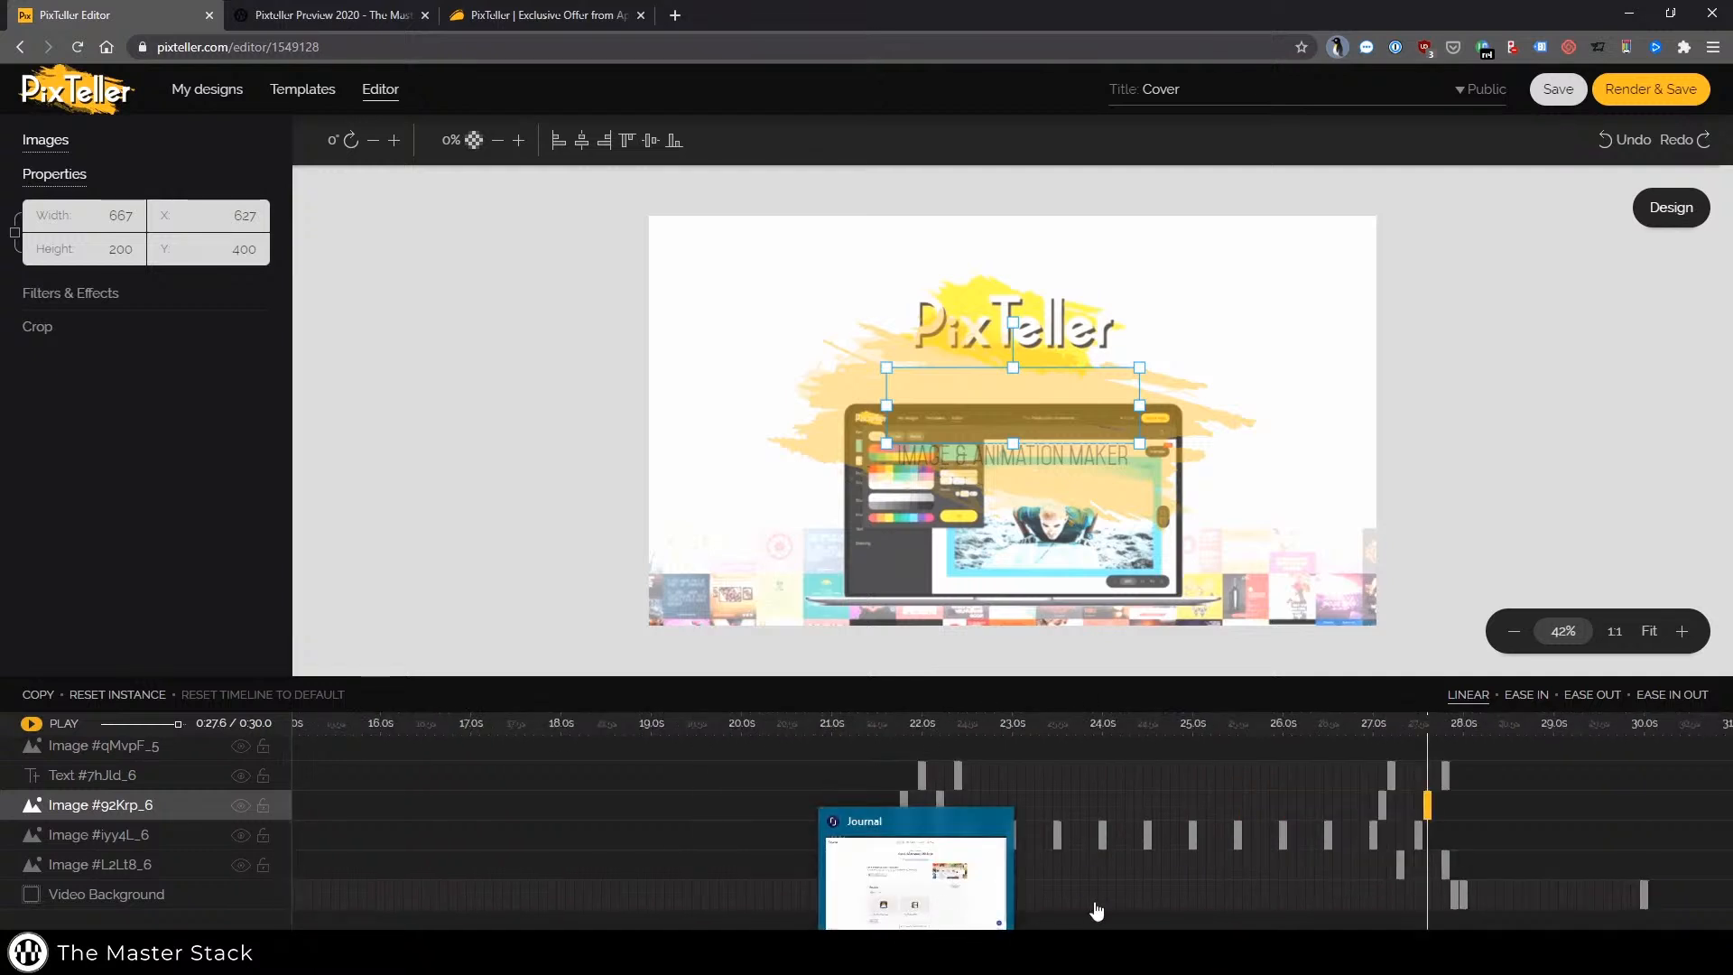
scroll(1011, 812, "left", 10)
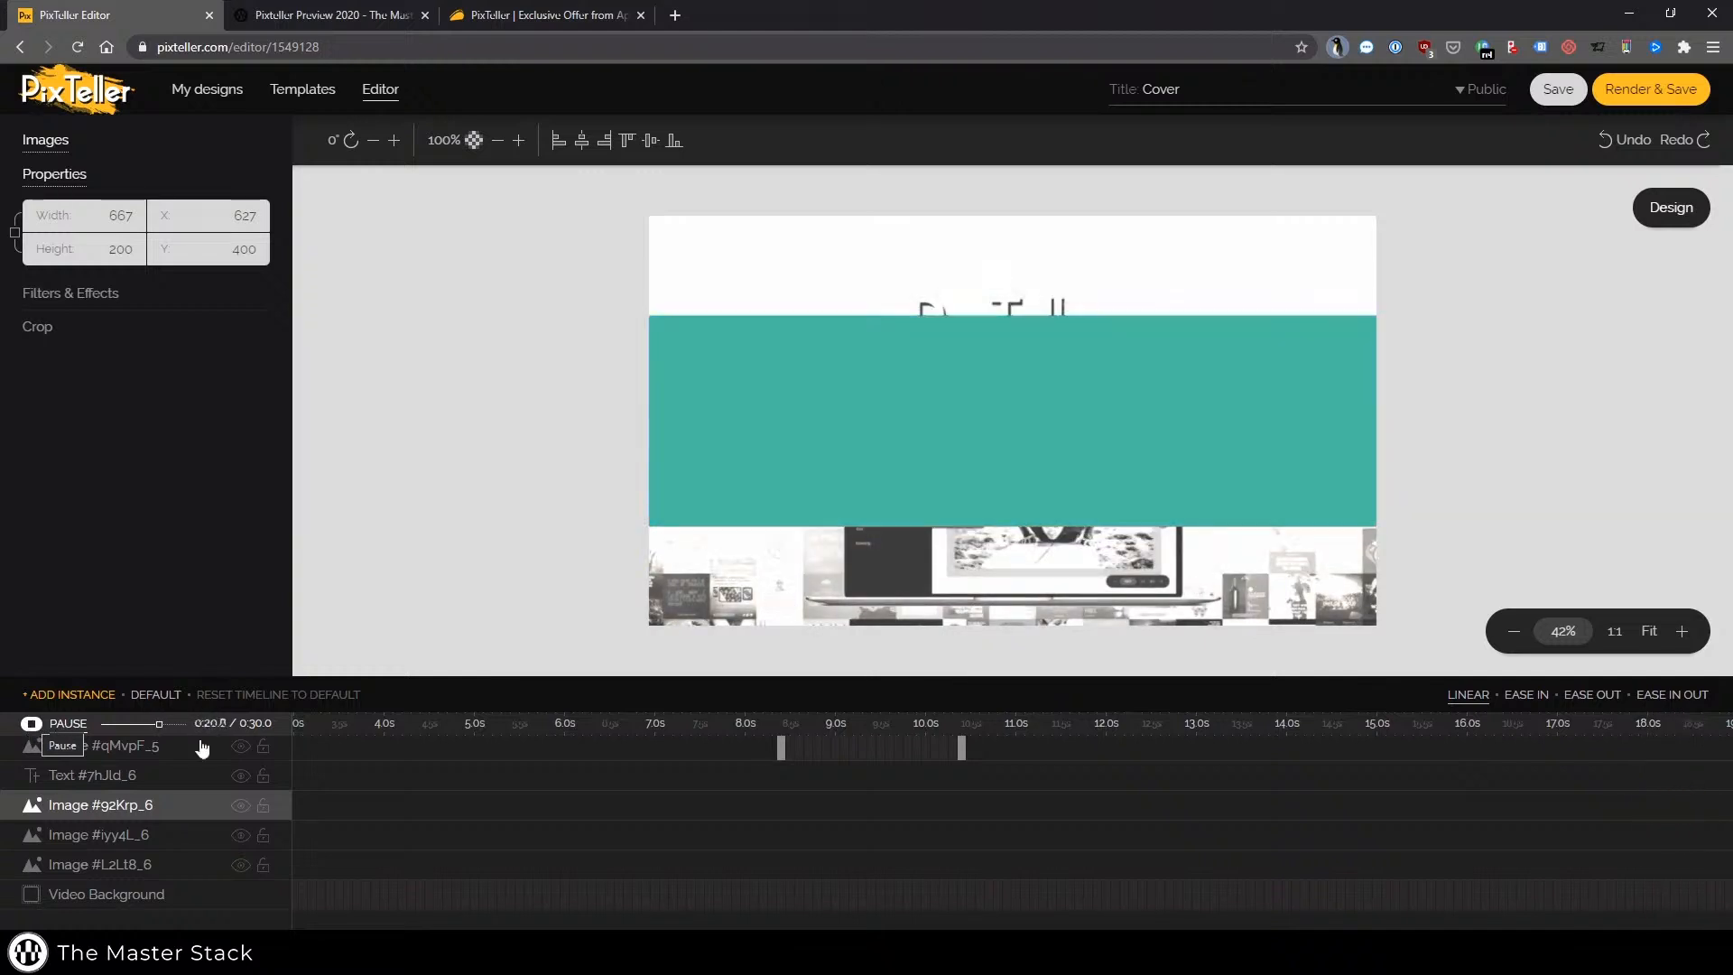
left_click(31, 725)
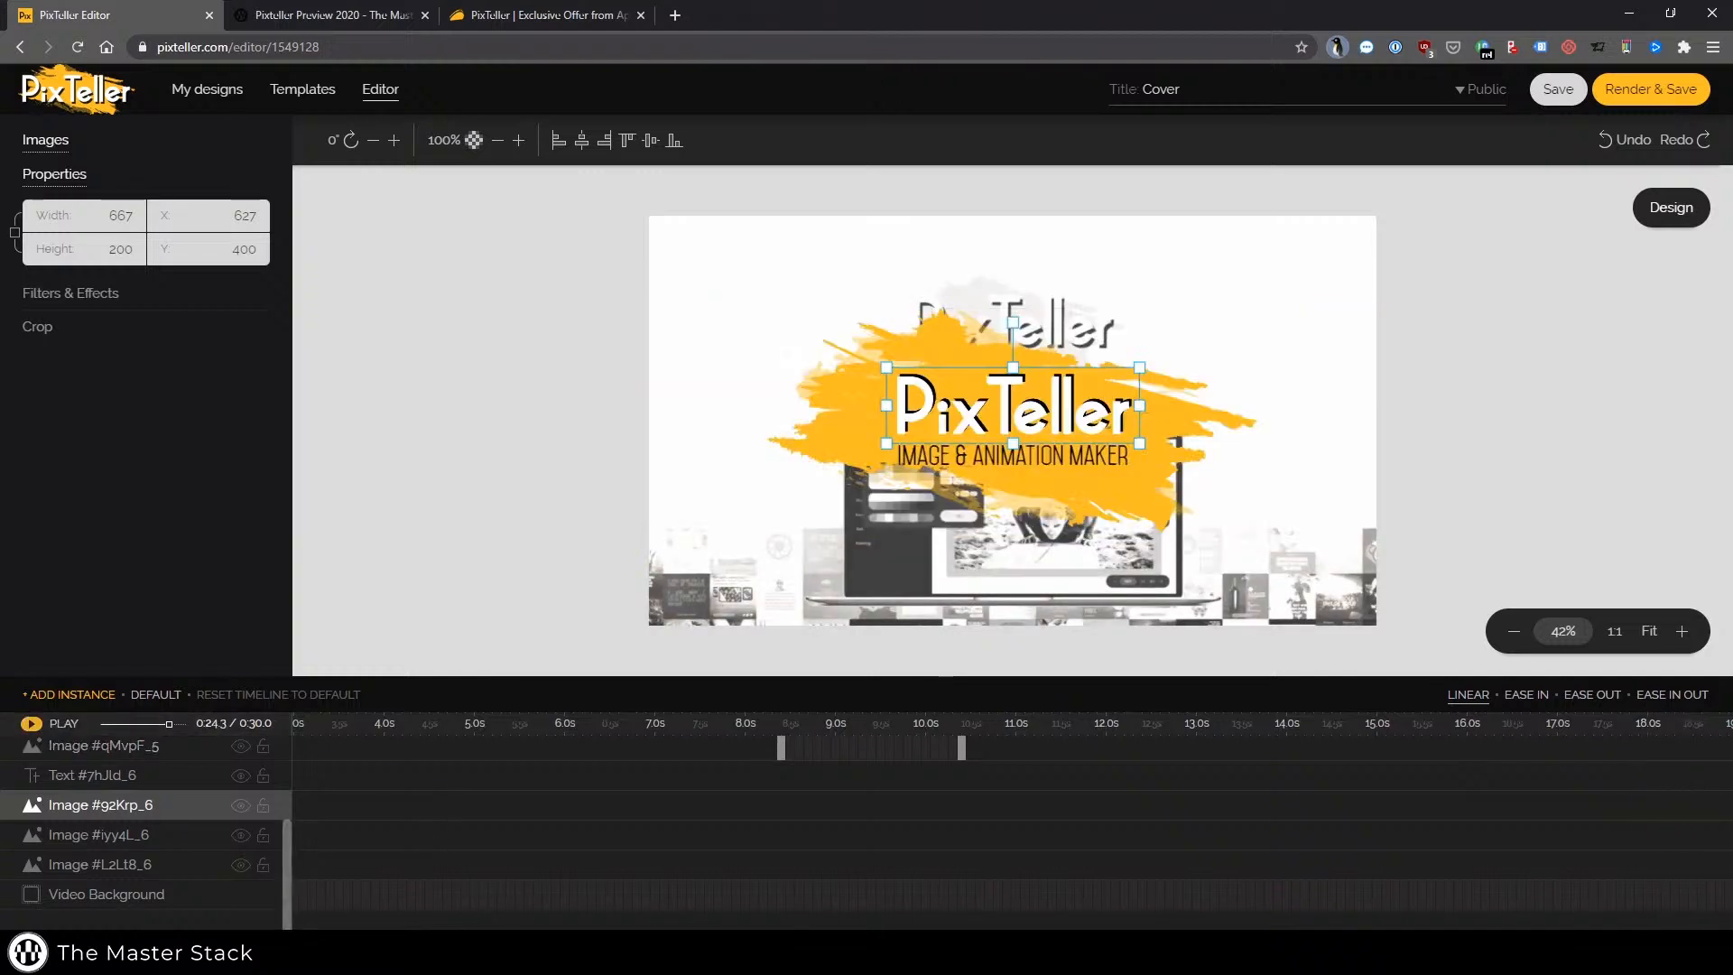
left_click_drag(559, 934, 361, 934)
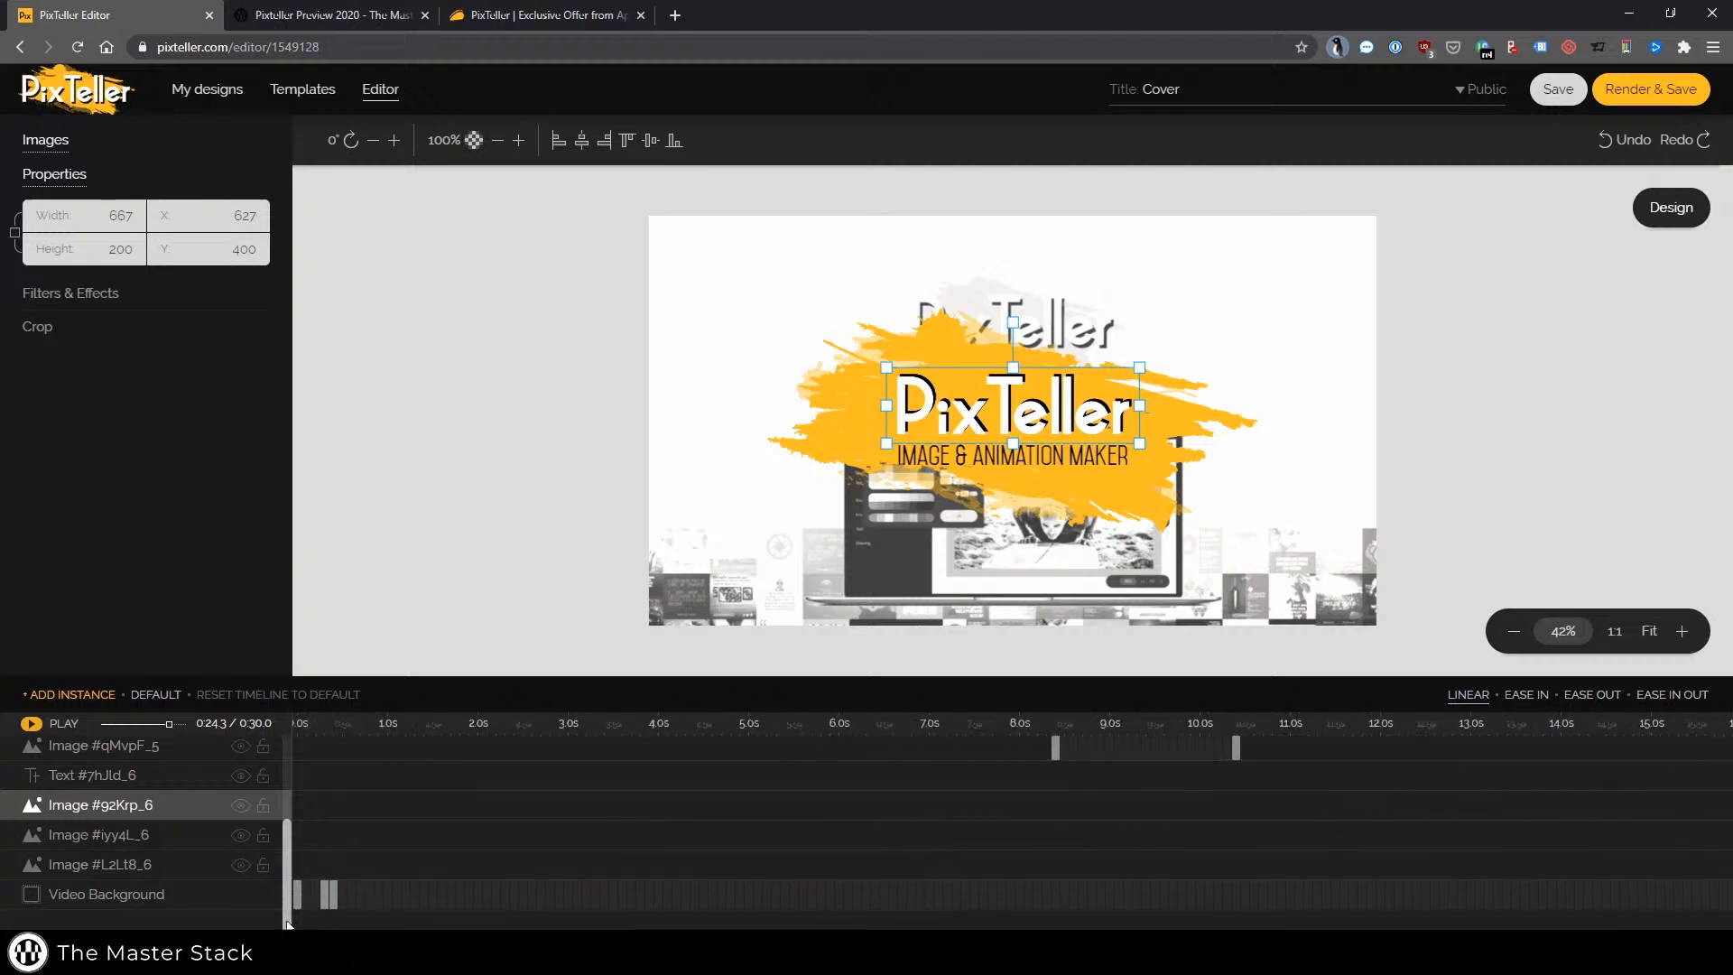
scroll(213, 847, "up", 2)
scroll(213, 846, "down", 2)
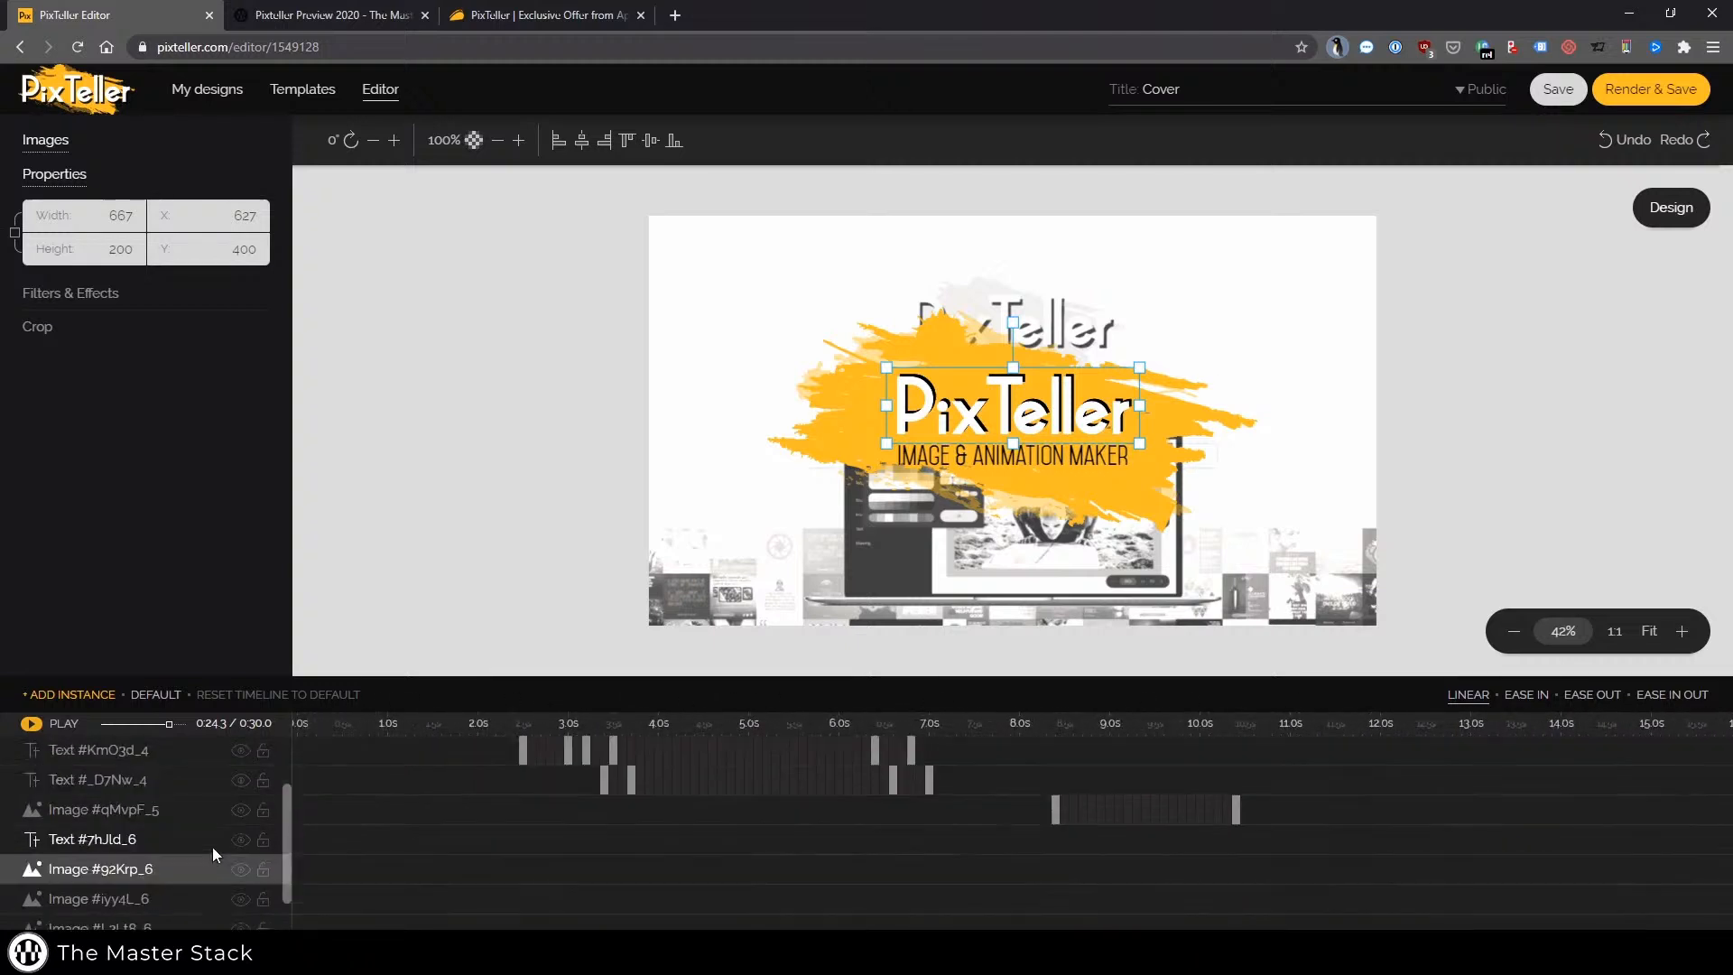
scroll(213, 858, "up", 2)
scroll(722, 815, "right", 10)
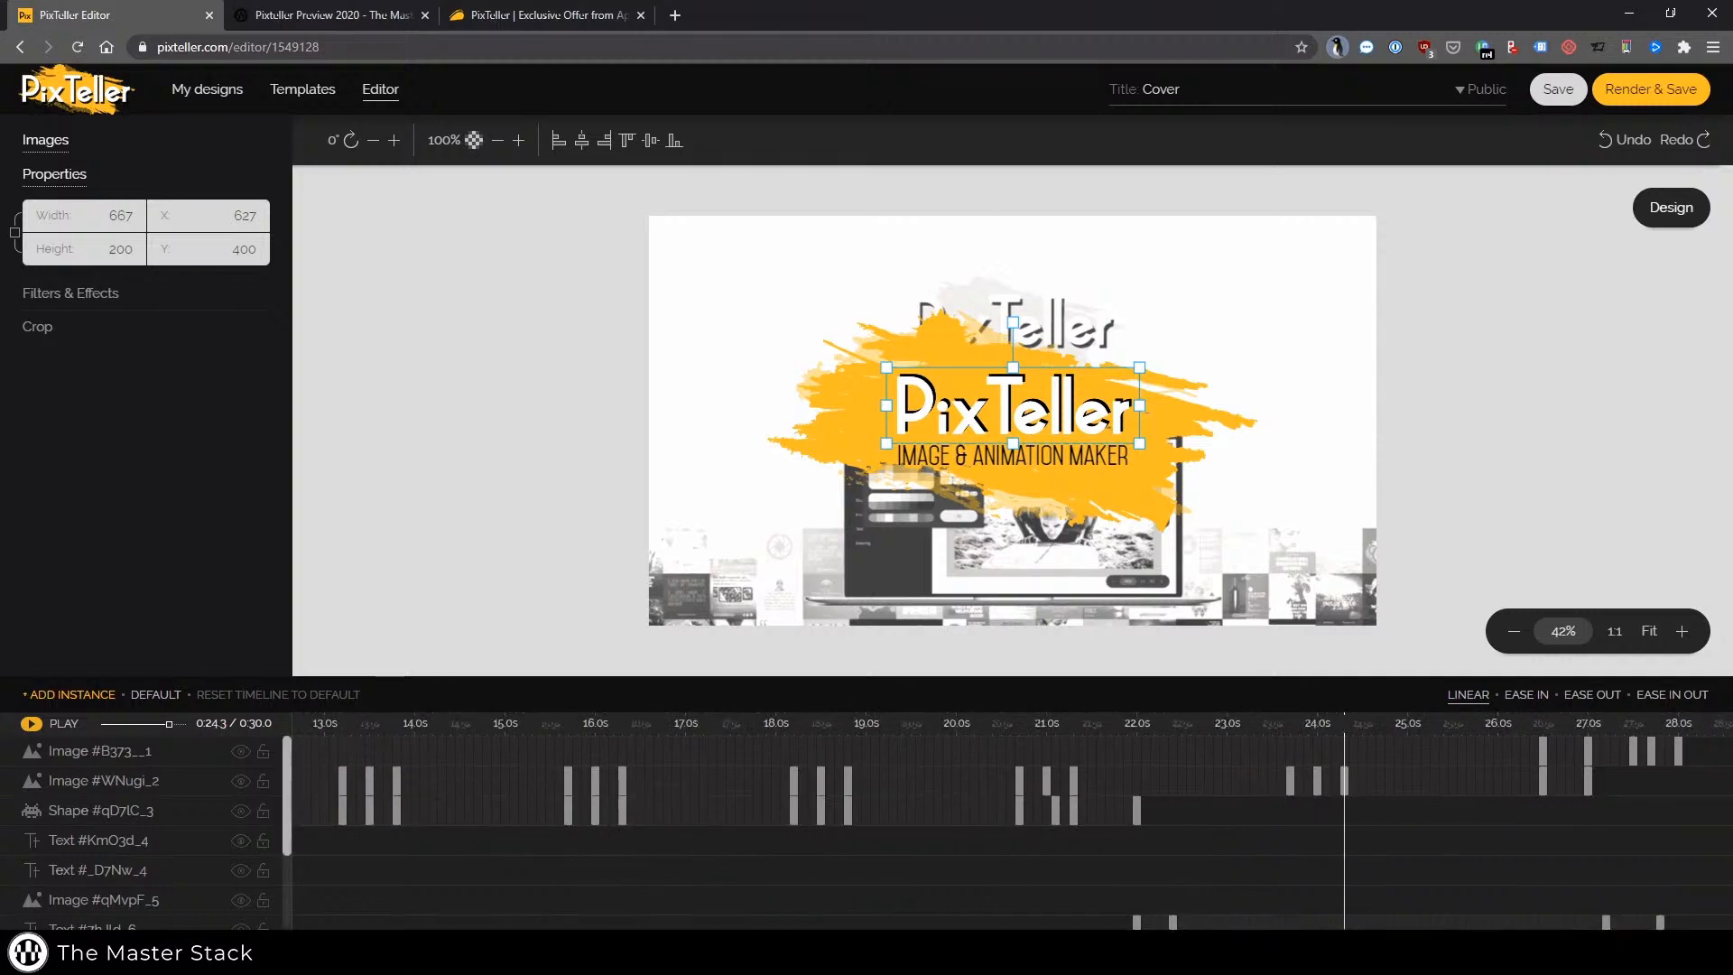
Select keyframes of the Master Stack logo image and the title text layers to preview their animation states
left_click(722, 812)
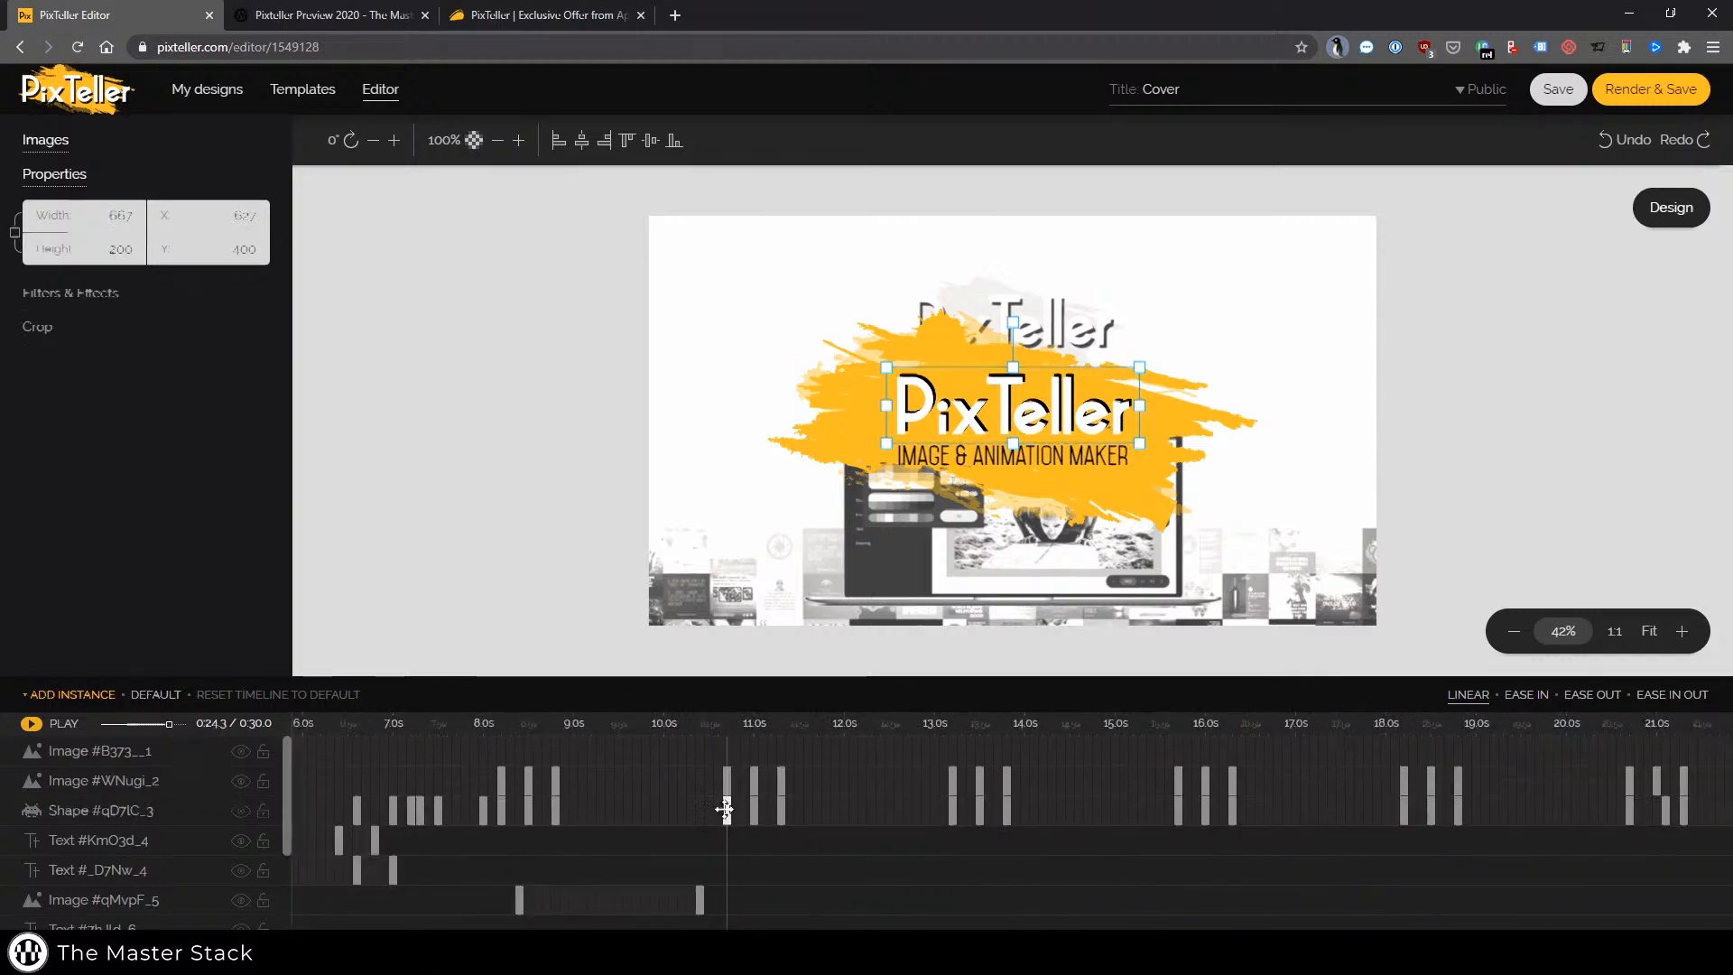
left_click(699, 900)
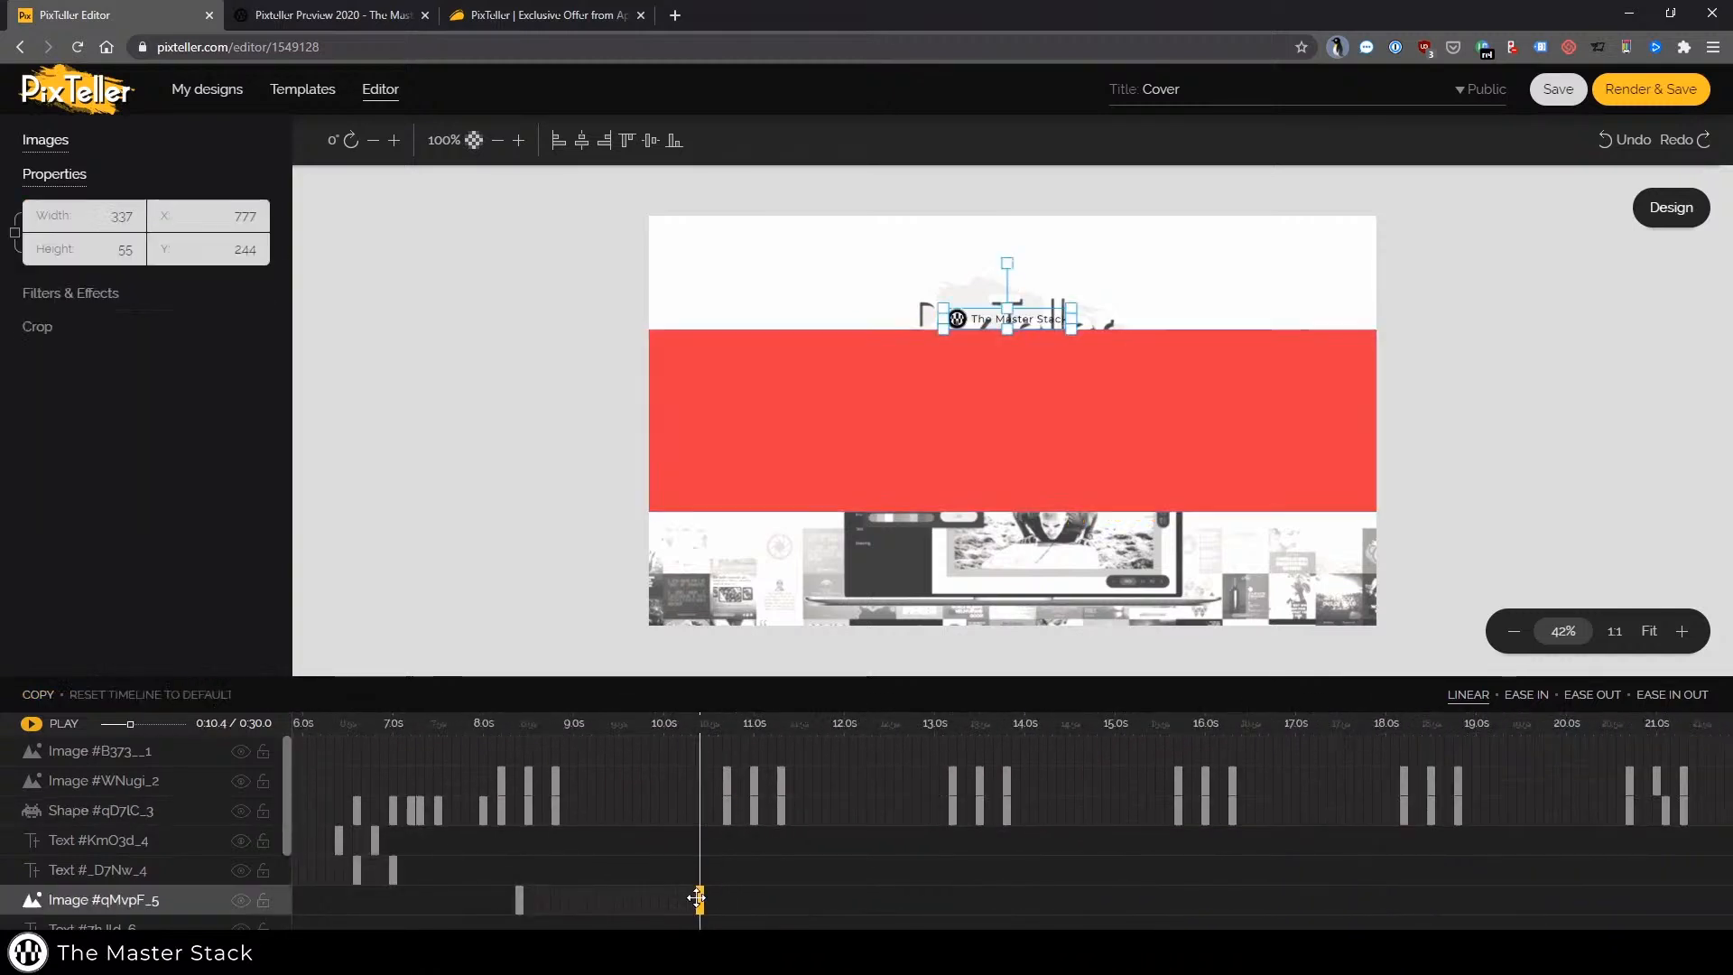
scroll(638, 826, "down", 2)
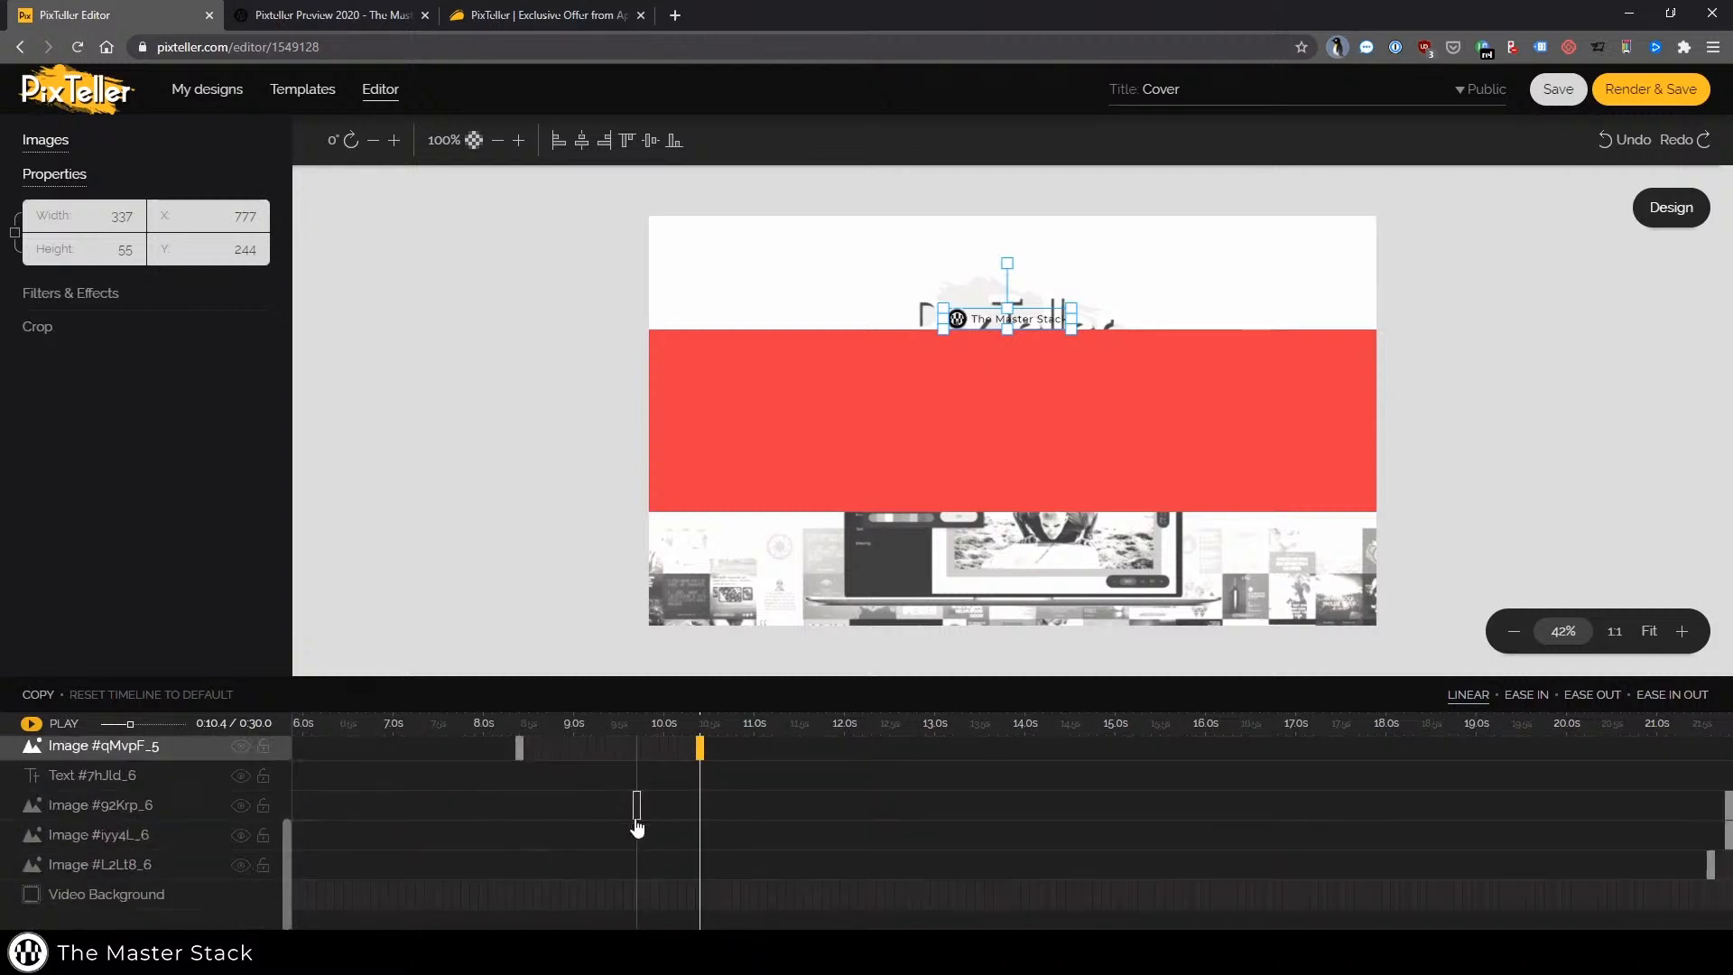
scroll(541, 857, "left", 3)
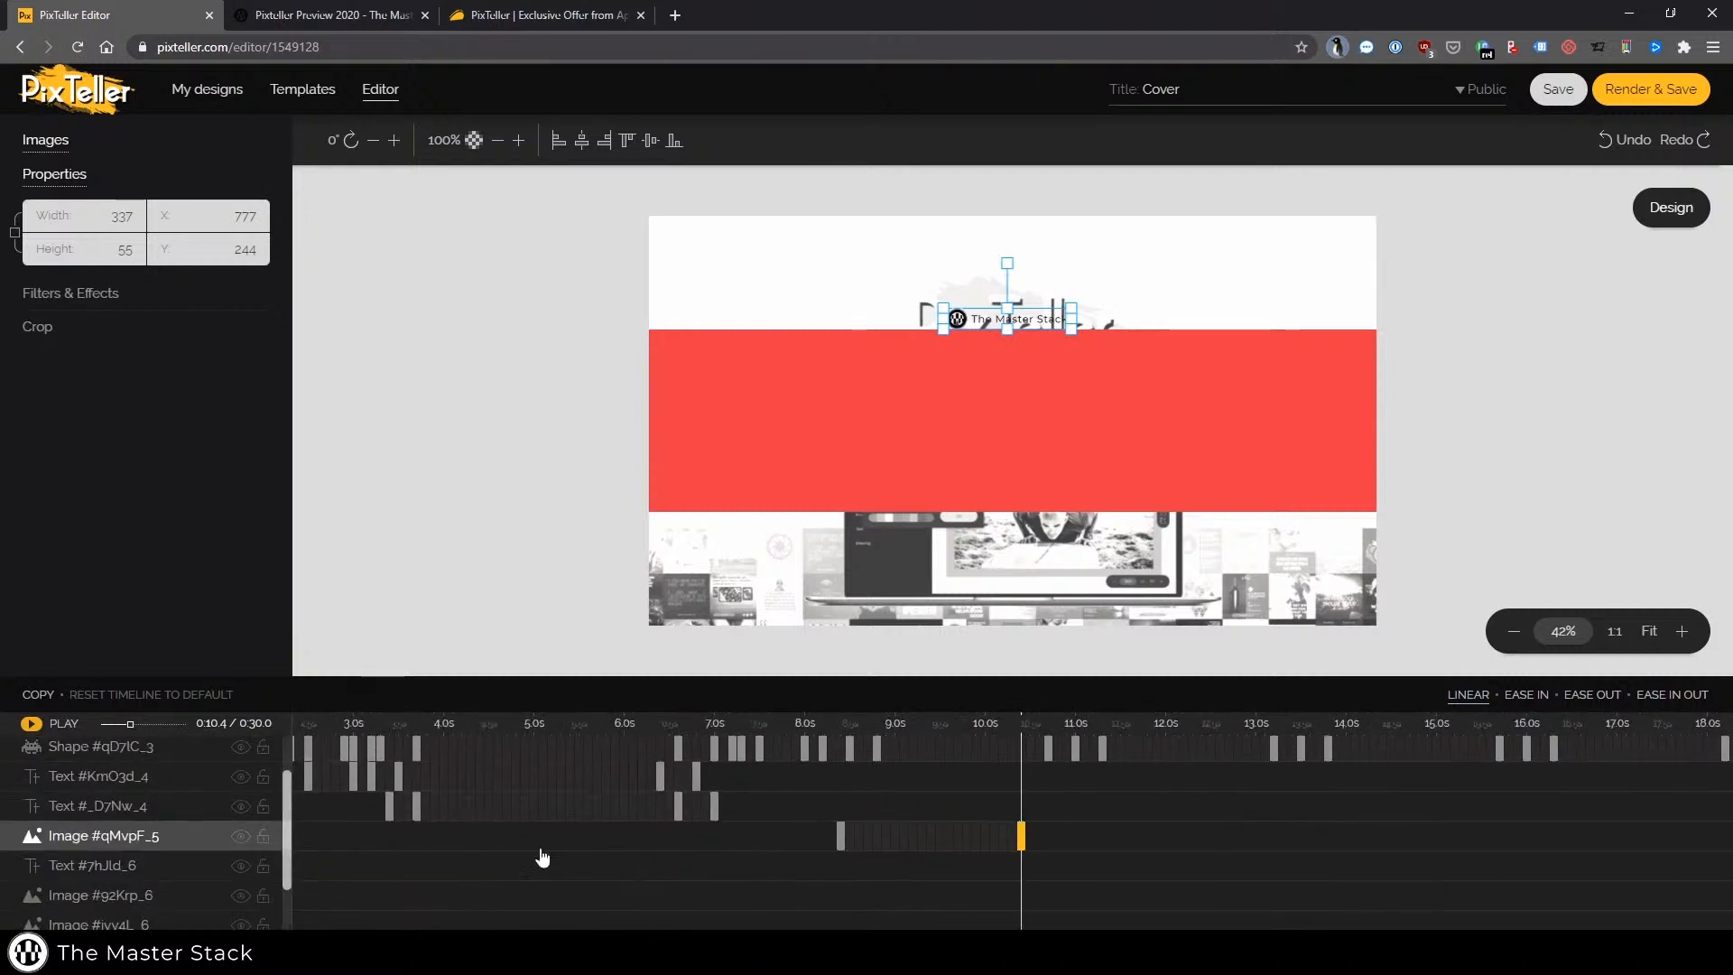
left_click(390, 806)
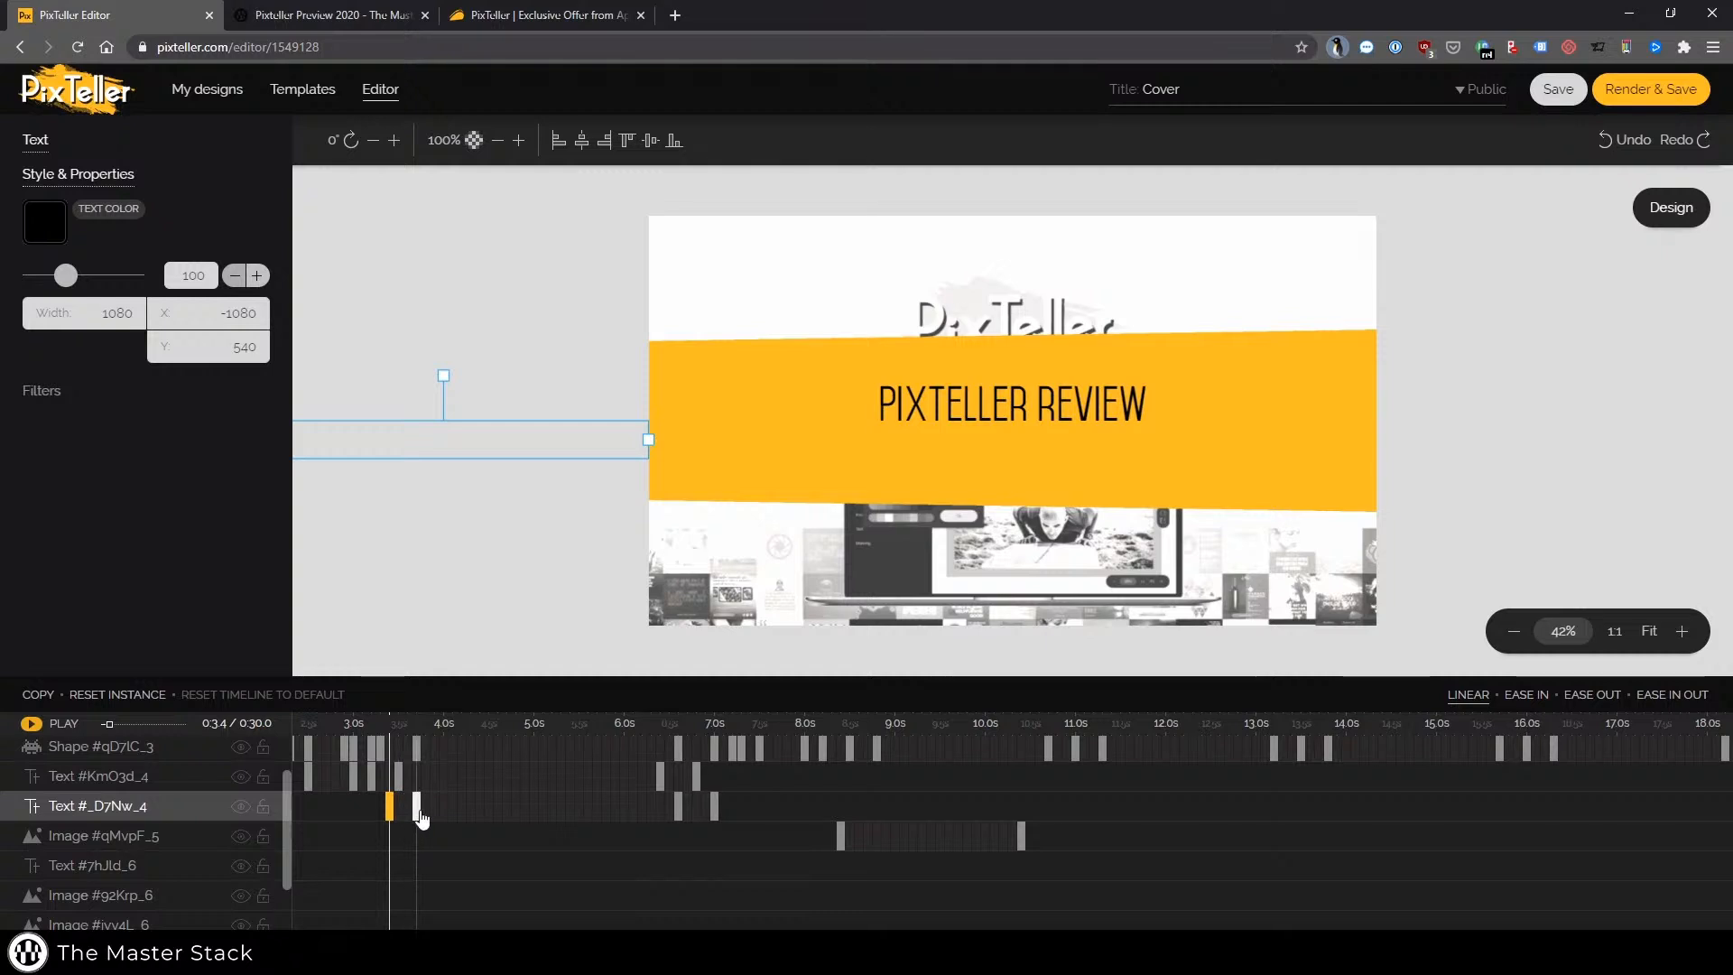
Move the title text layer's keyframe from about 3.4 s to about 7.0 s on the timeline
scroll(389, 907, "left", 1)
scroll(460, 817, "left", 2)
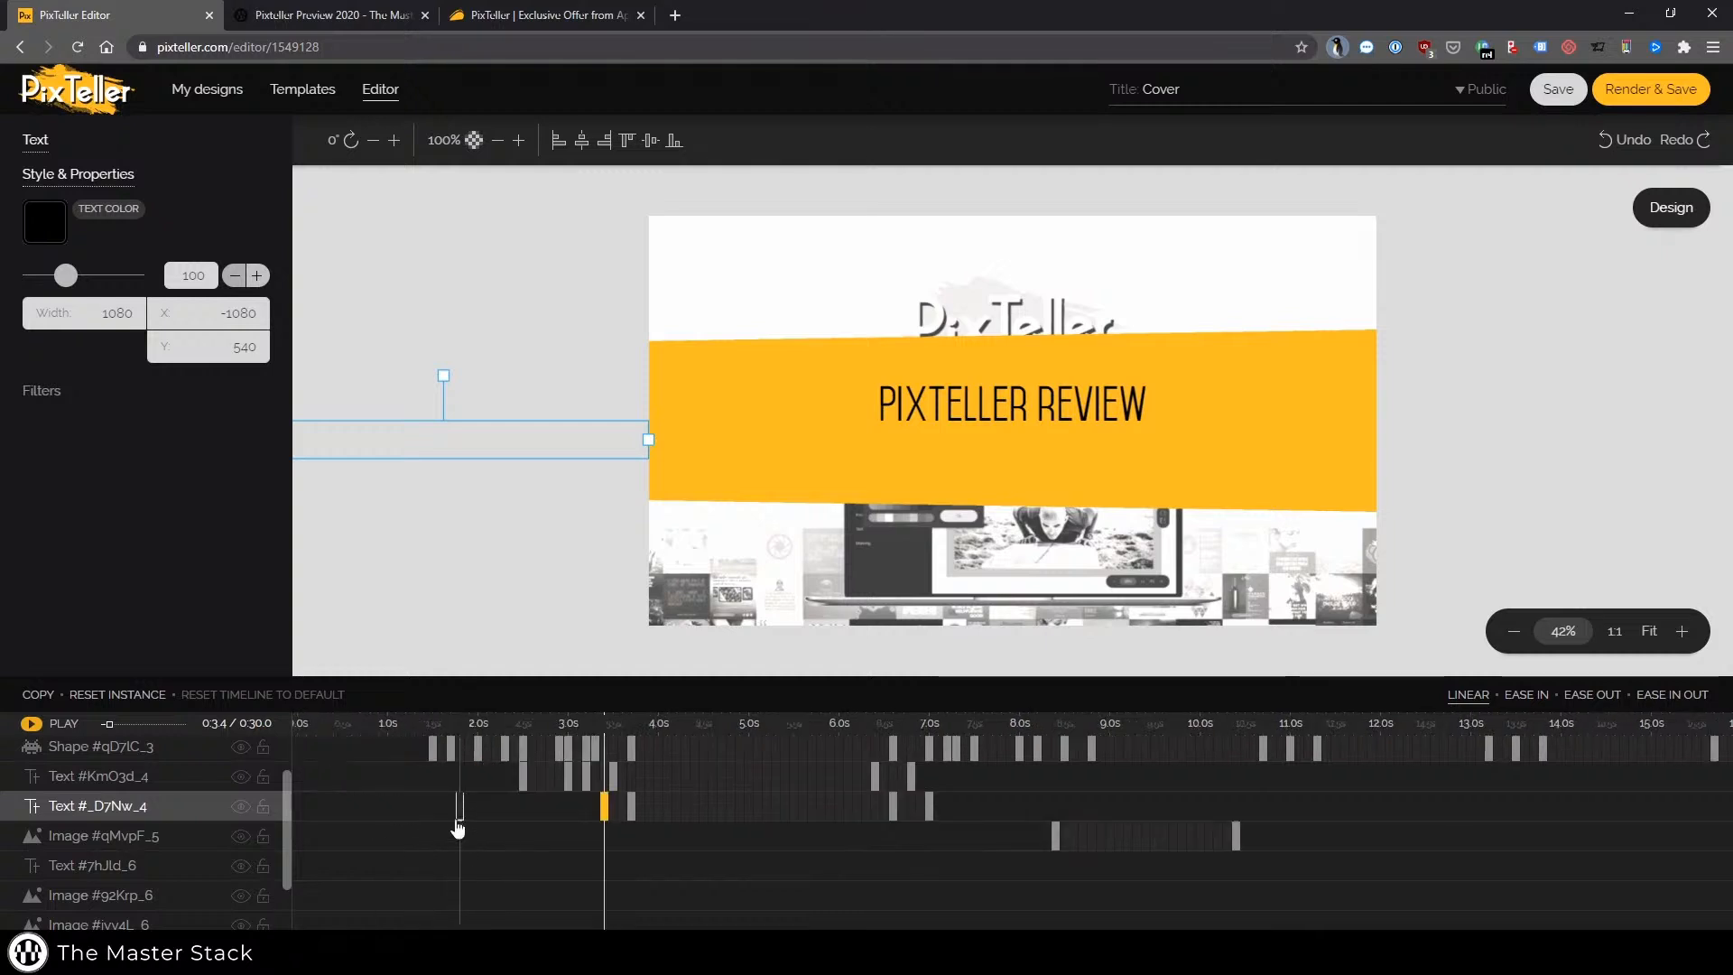
left_click_drag(607, 806, 929, 808)
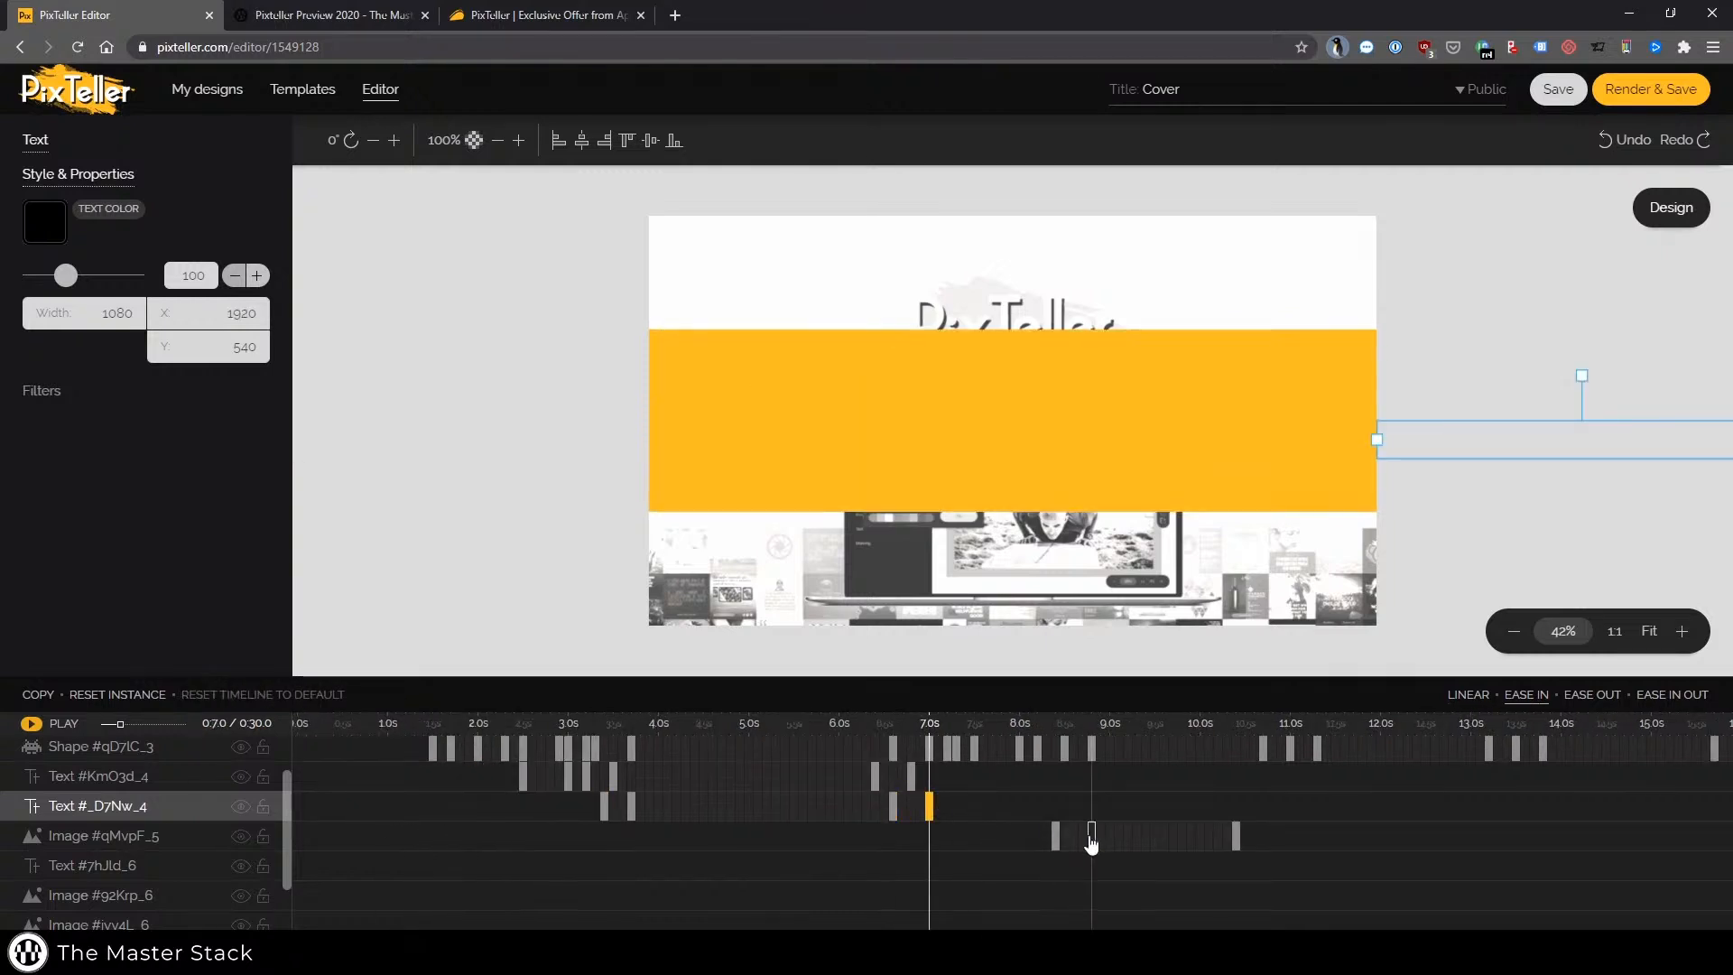
Retime the Master Stack logo image's keyframes to about 3.4 s and 7.0 s
left_click_drag(1091, 842, 605, 844)
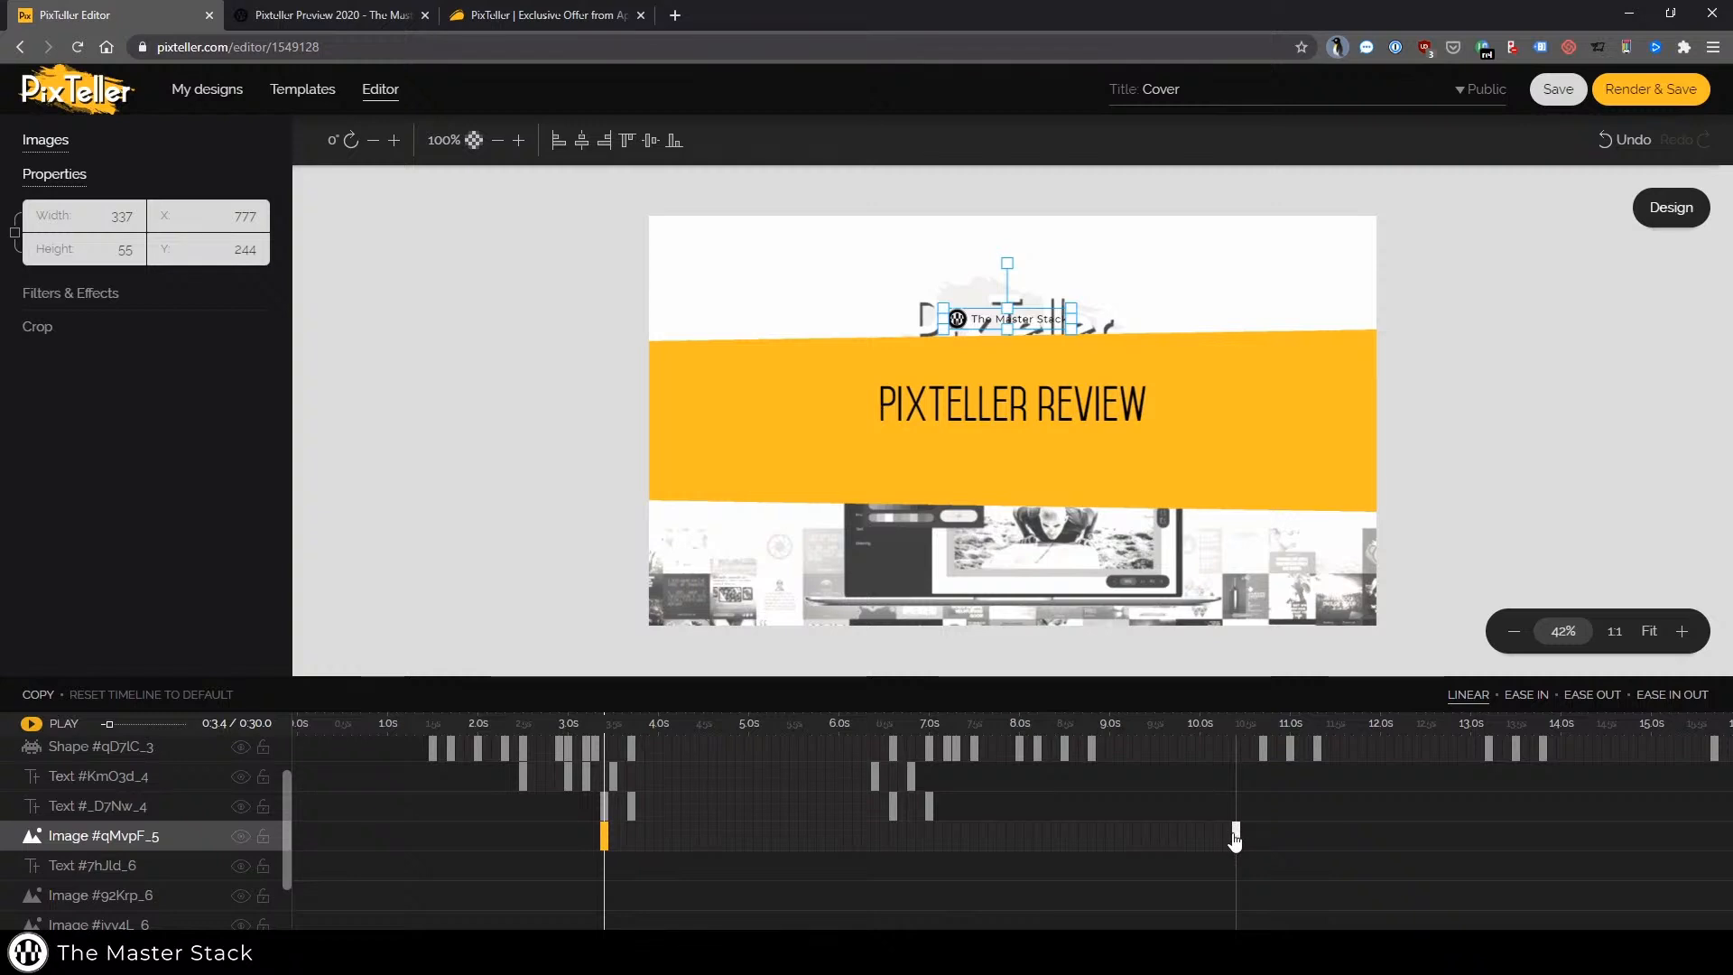
left_click_drag(1235, 839, 930, 838)
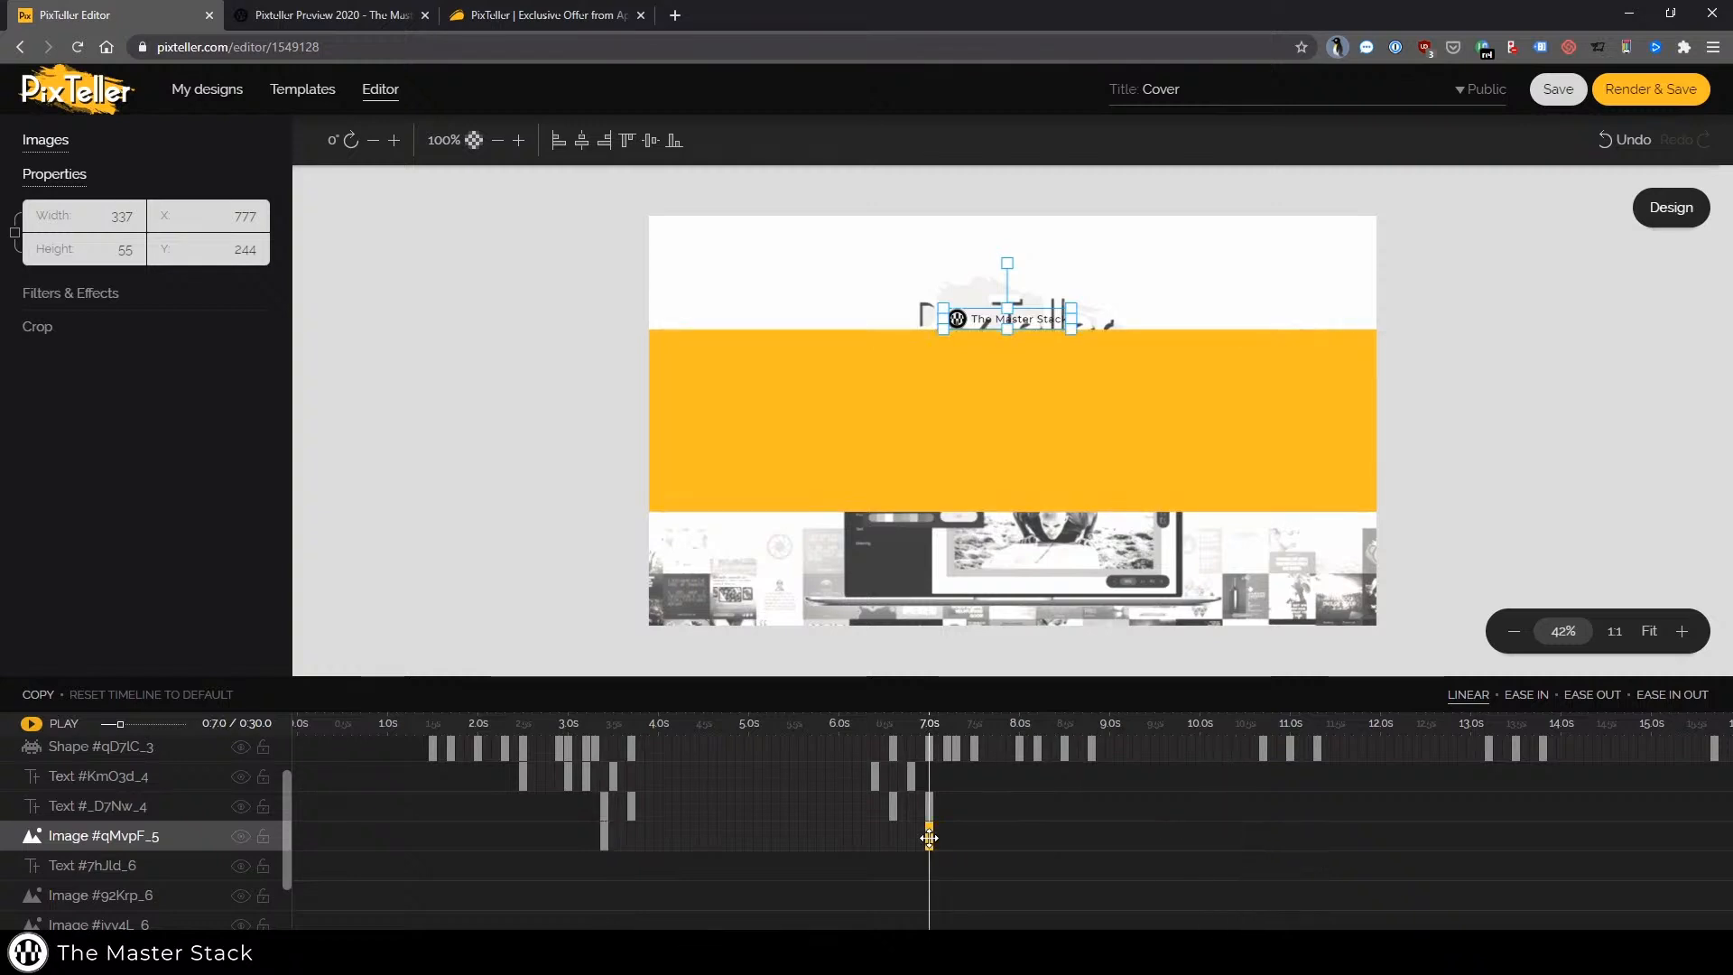
Set the playhead to 3.0 s and step through the two title text layers' keyframes to check the timing
left_click(567, 844)
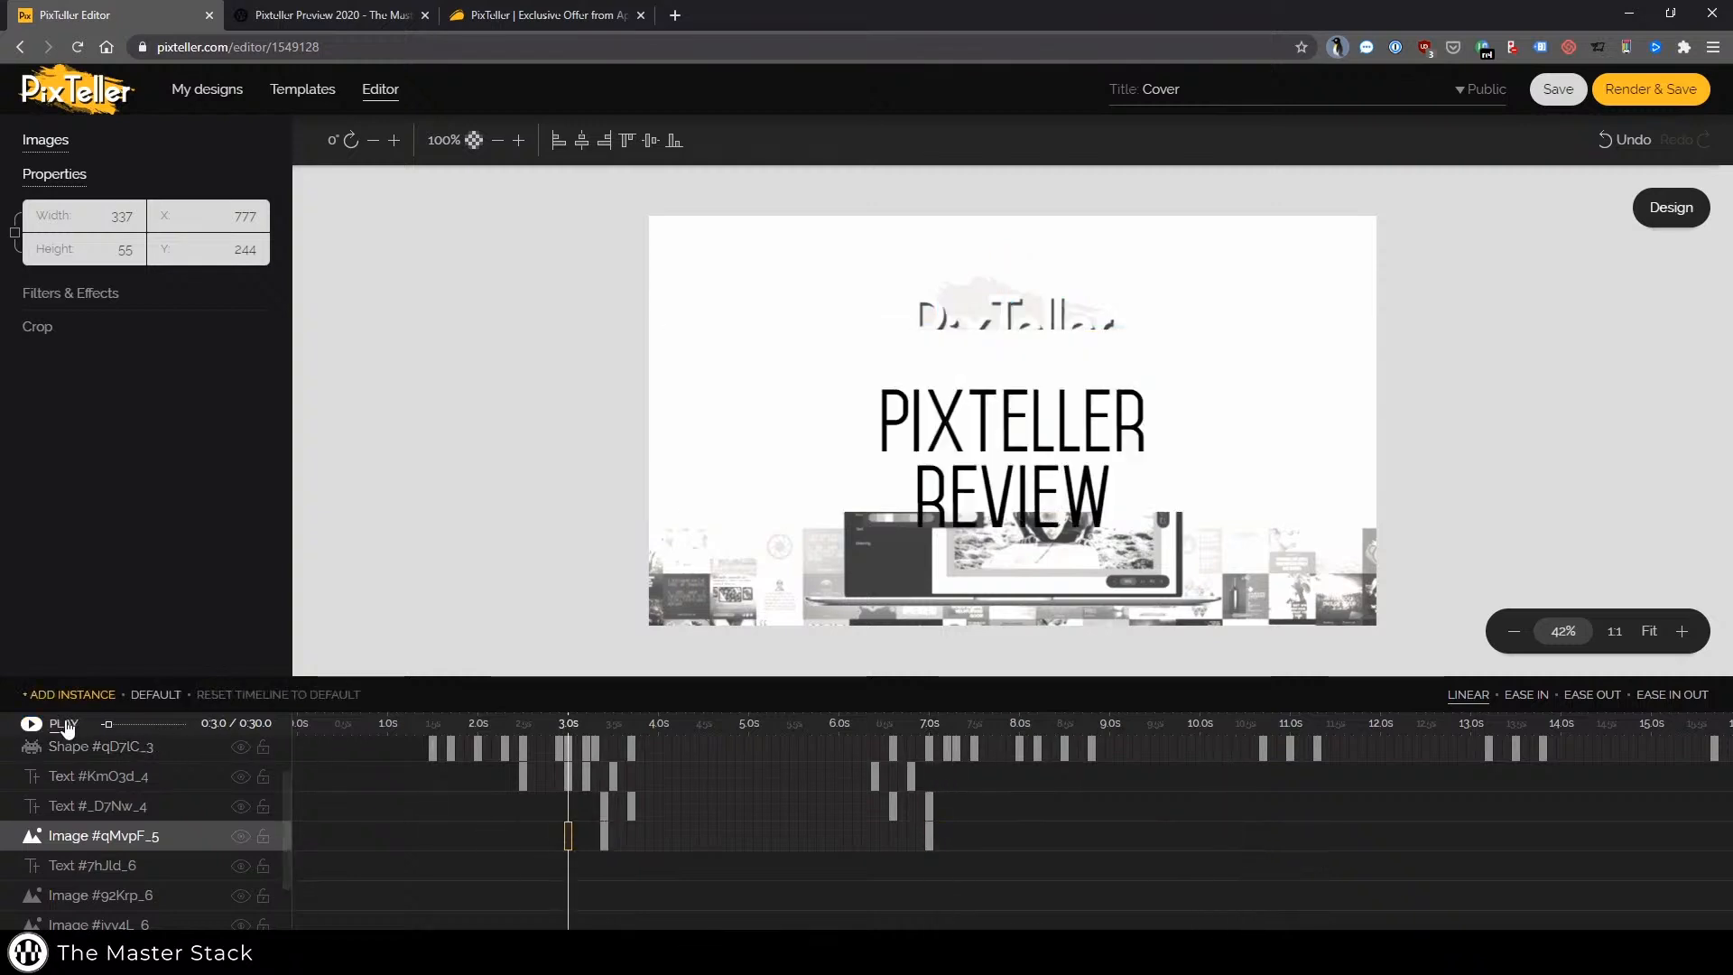
left_click(567, 784)
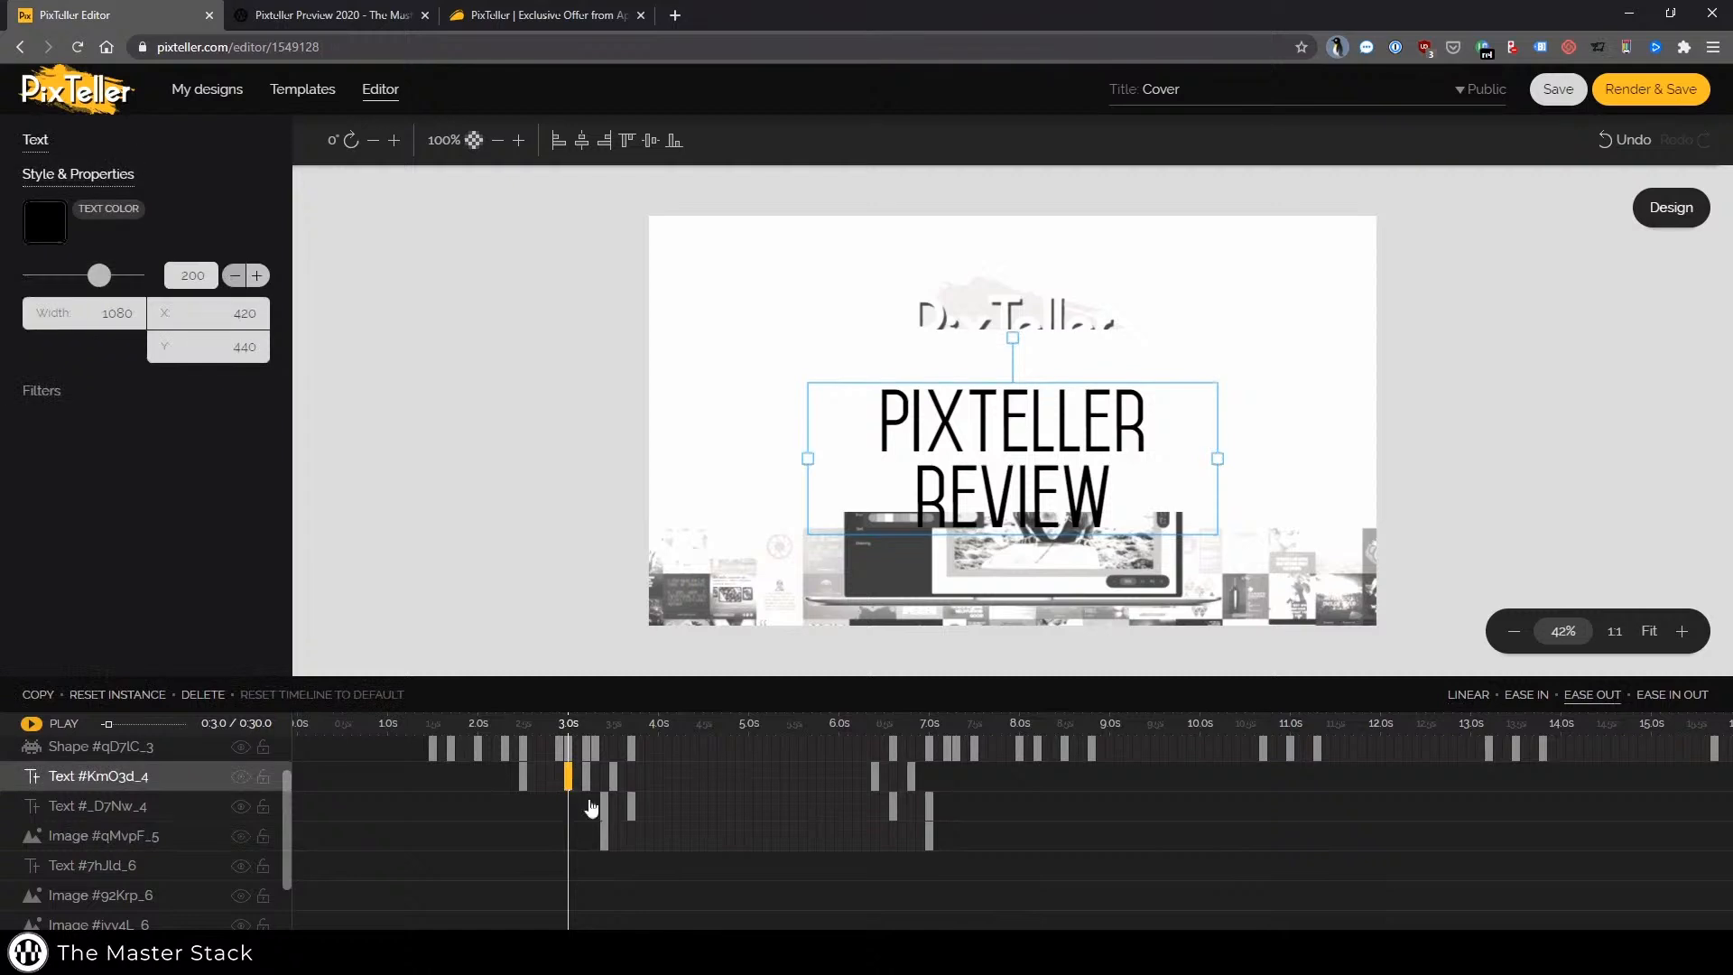
left_click(603, 807)
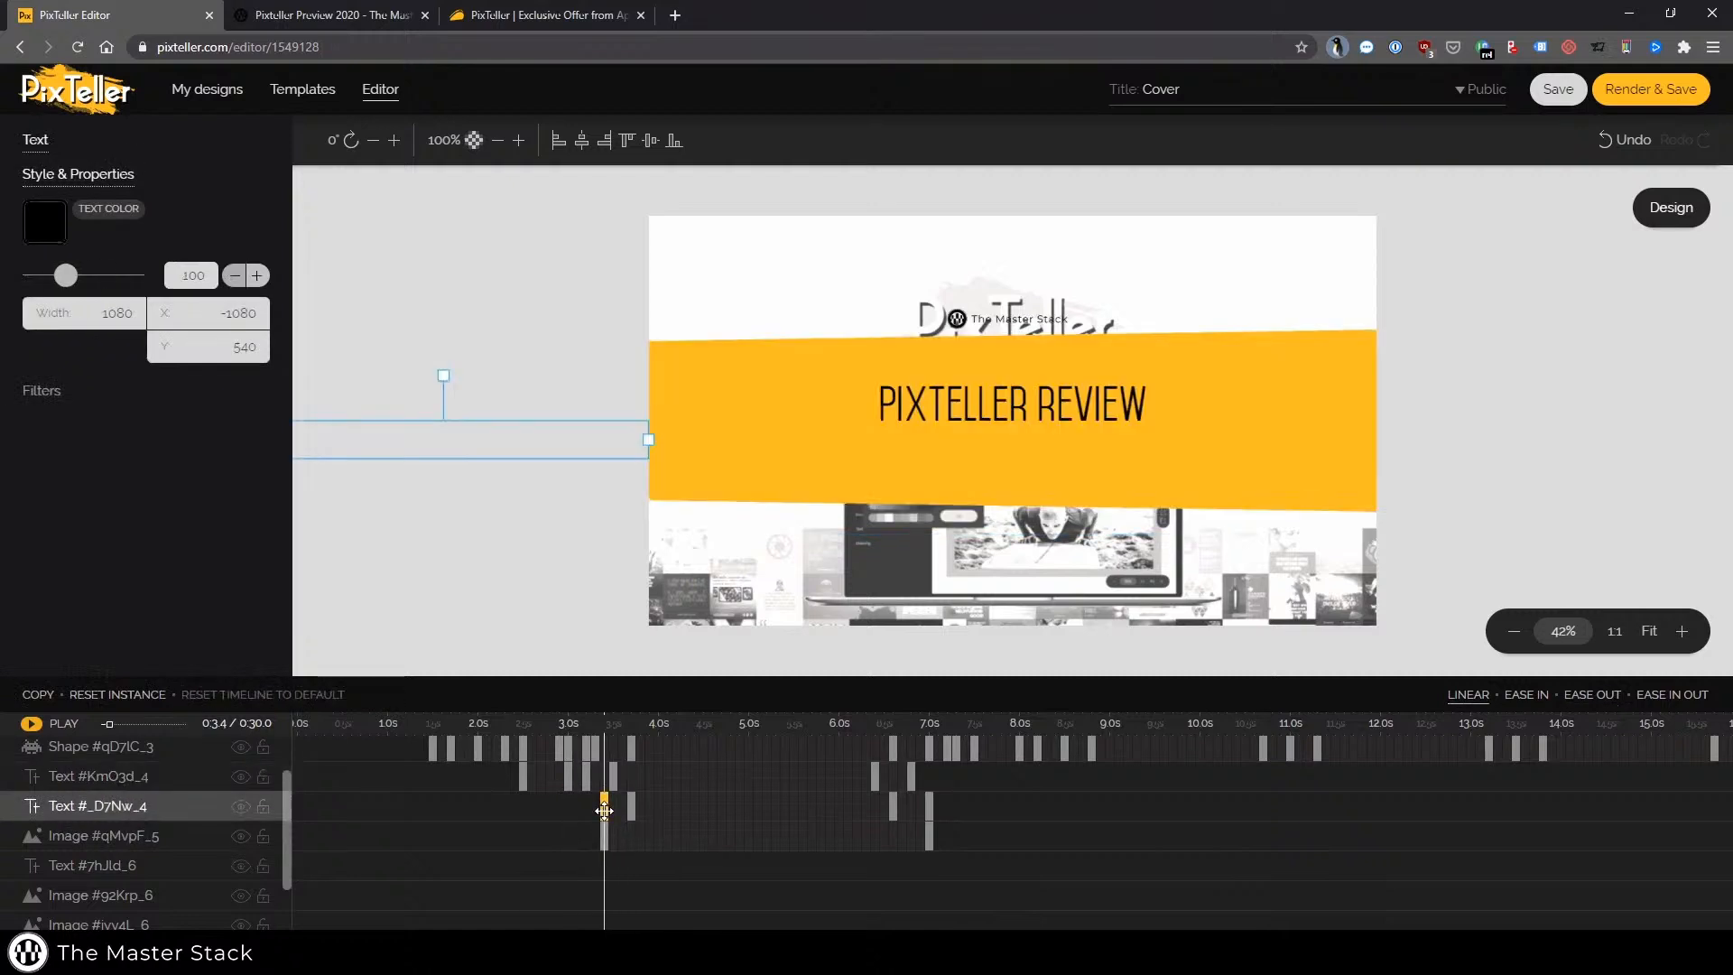
left_click(567, 777)
left_click(523, 776)
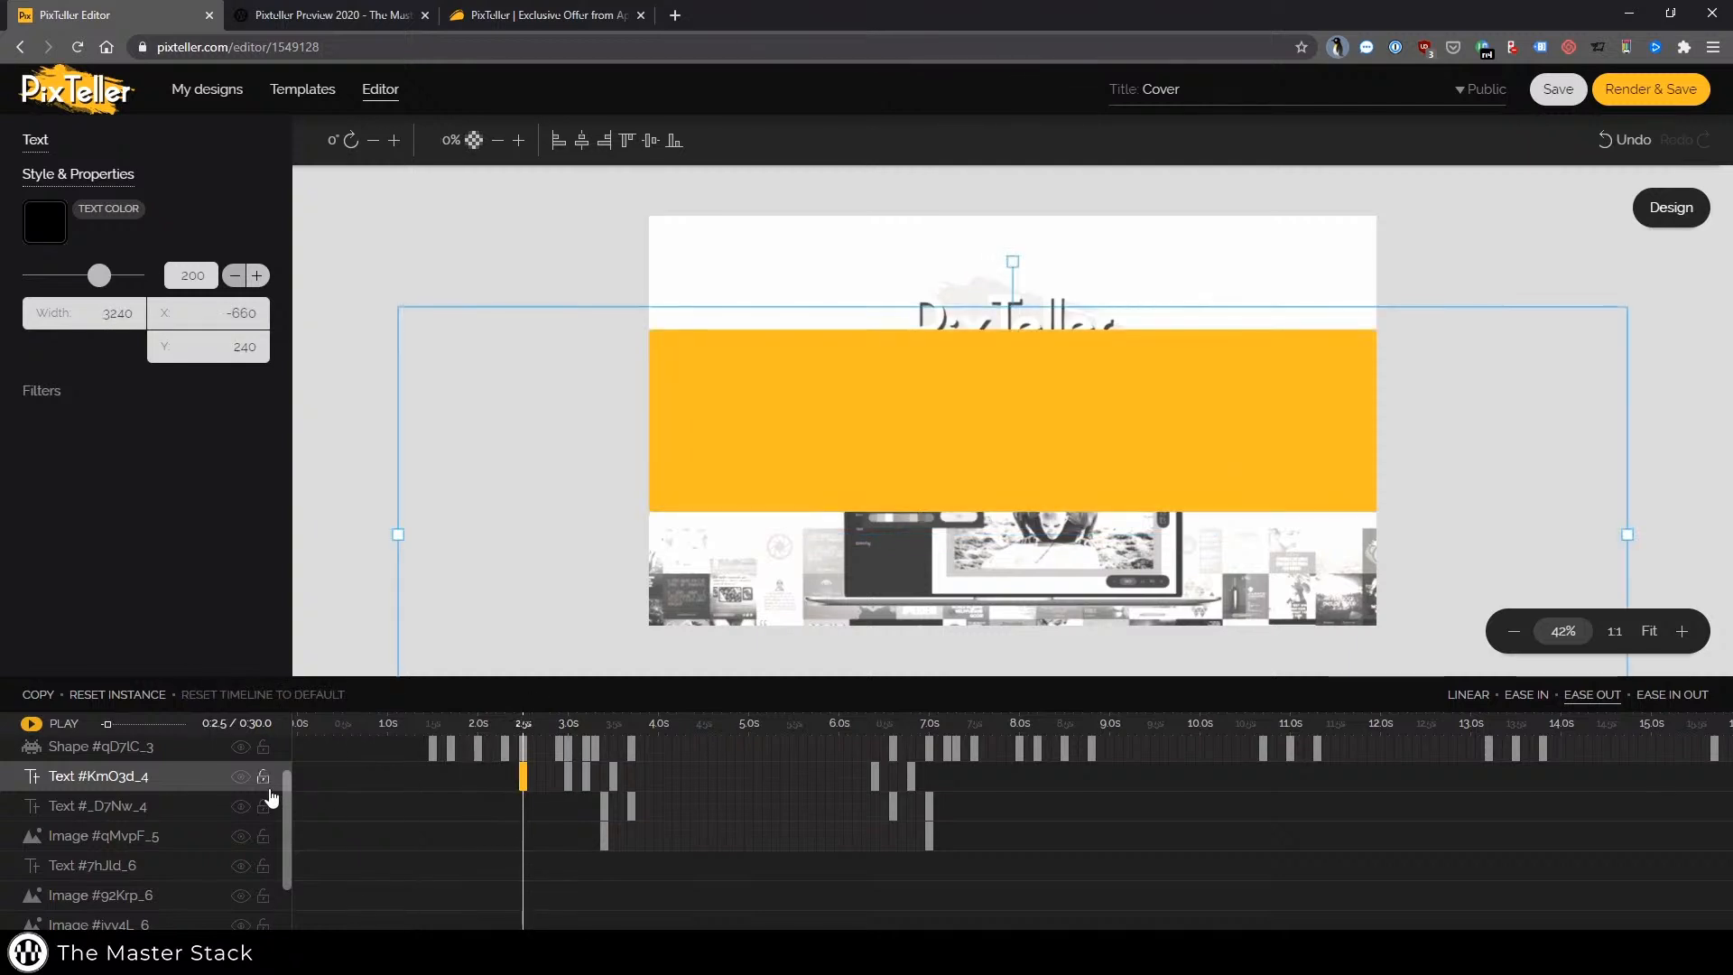
Toggle the title text layer's visibility, step through its keyframes and play the animation preview
left_click(241, 778)
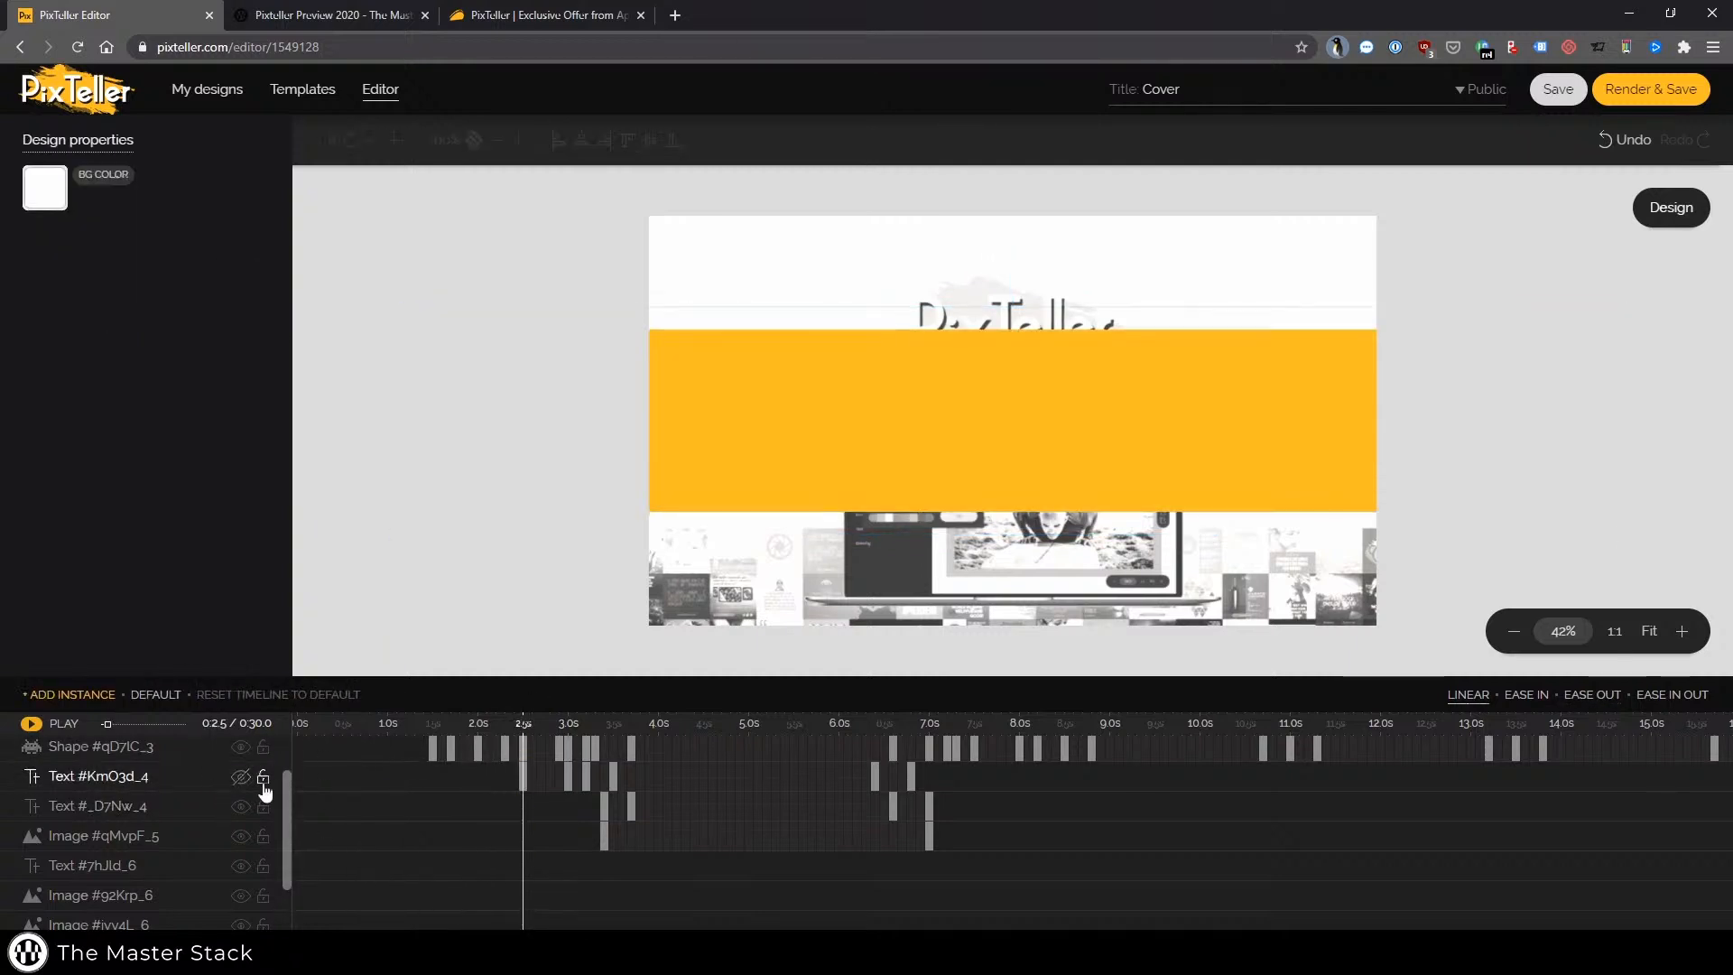
left_click(520, 778)
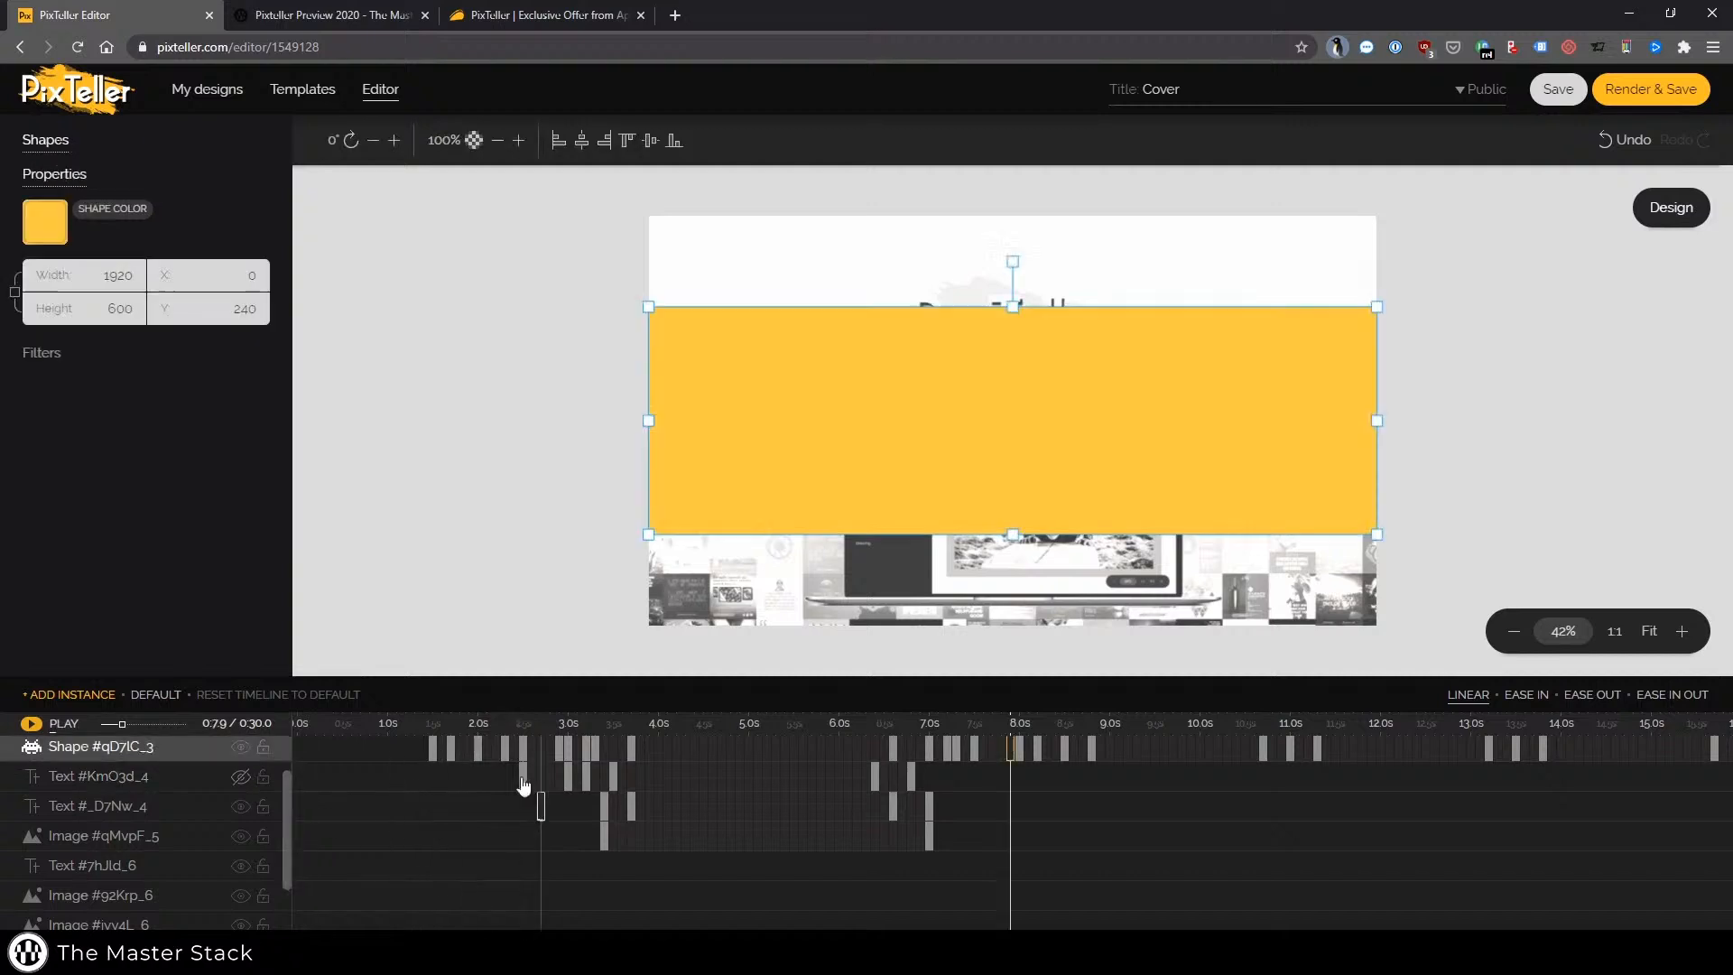
left_click(240, 784)
left_click(523, 778)
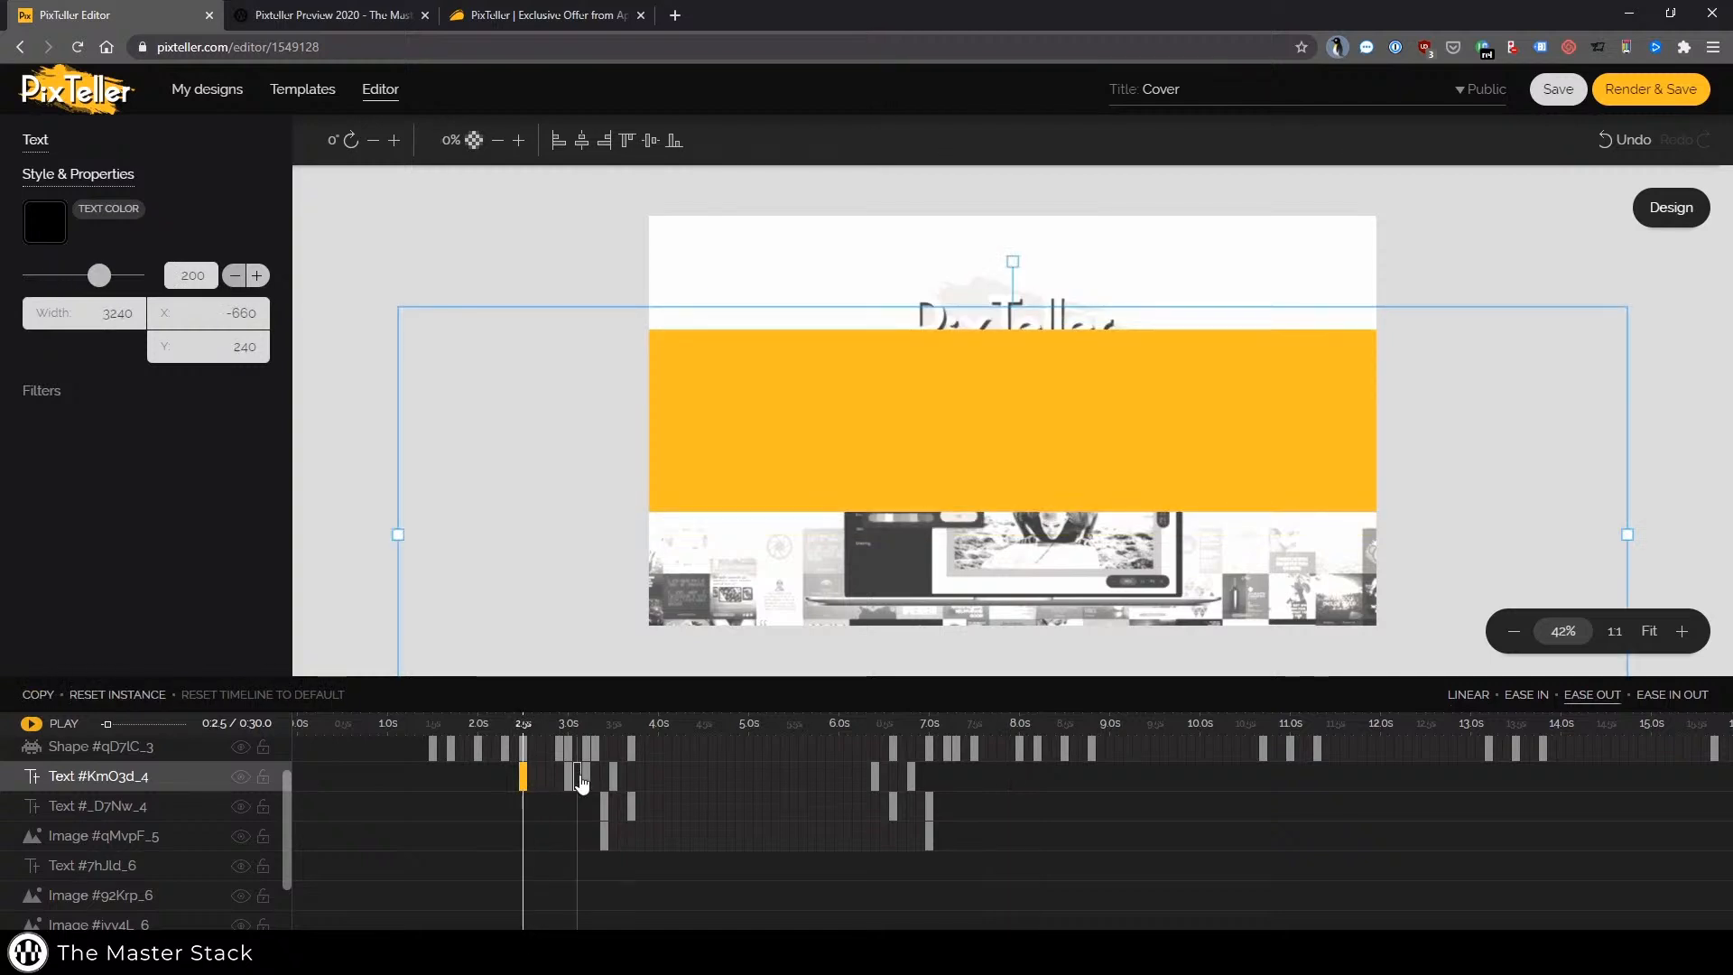
left_click(568, 776)
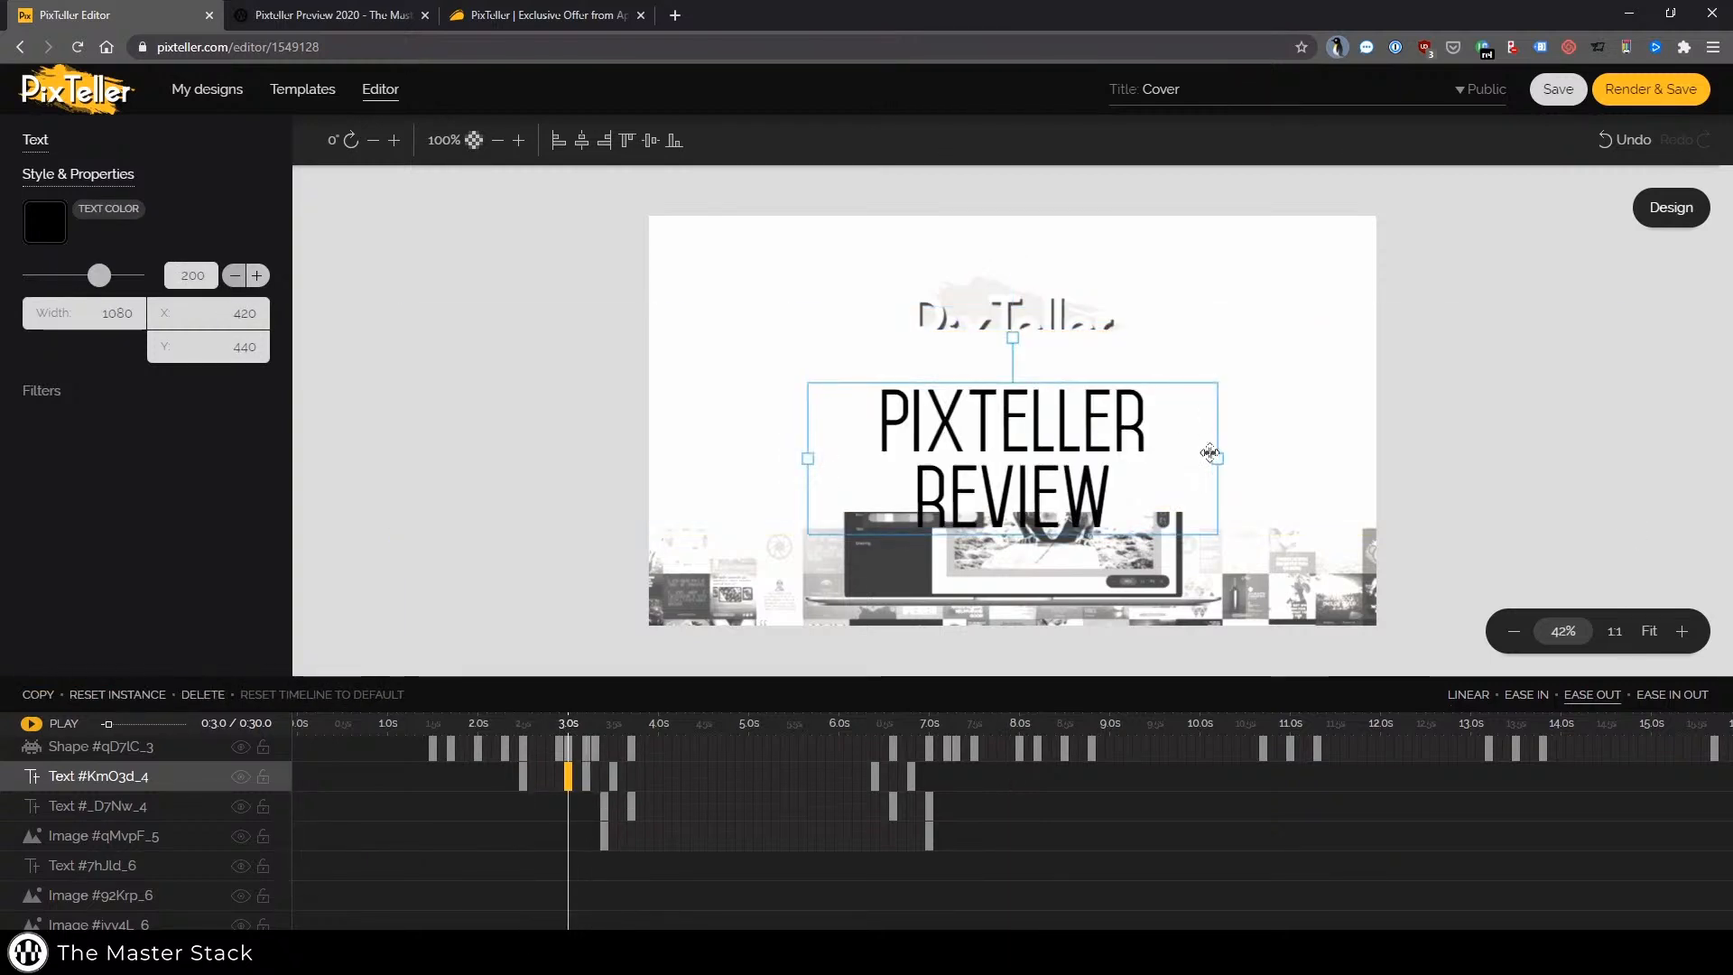
left_click(586, 777)
left_click(568, 776)
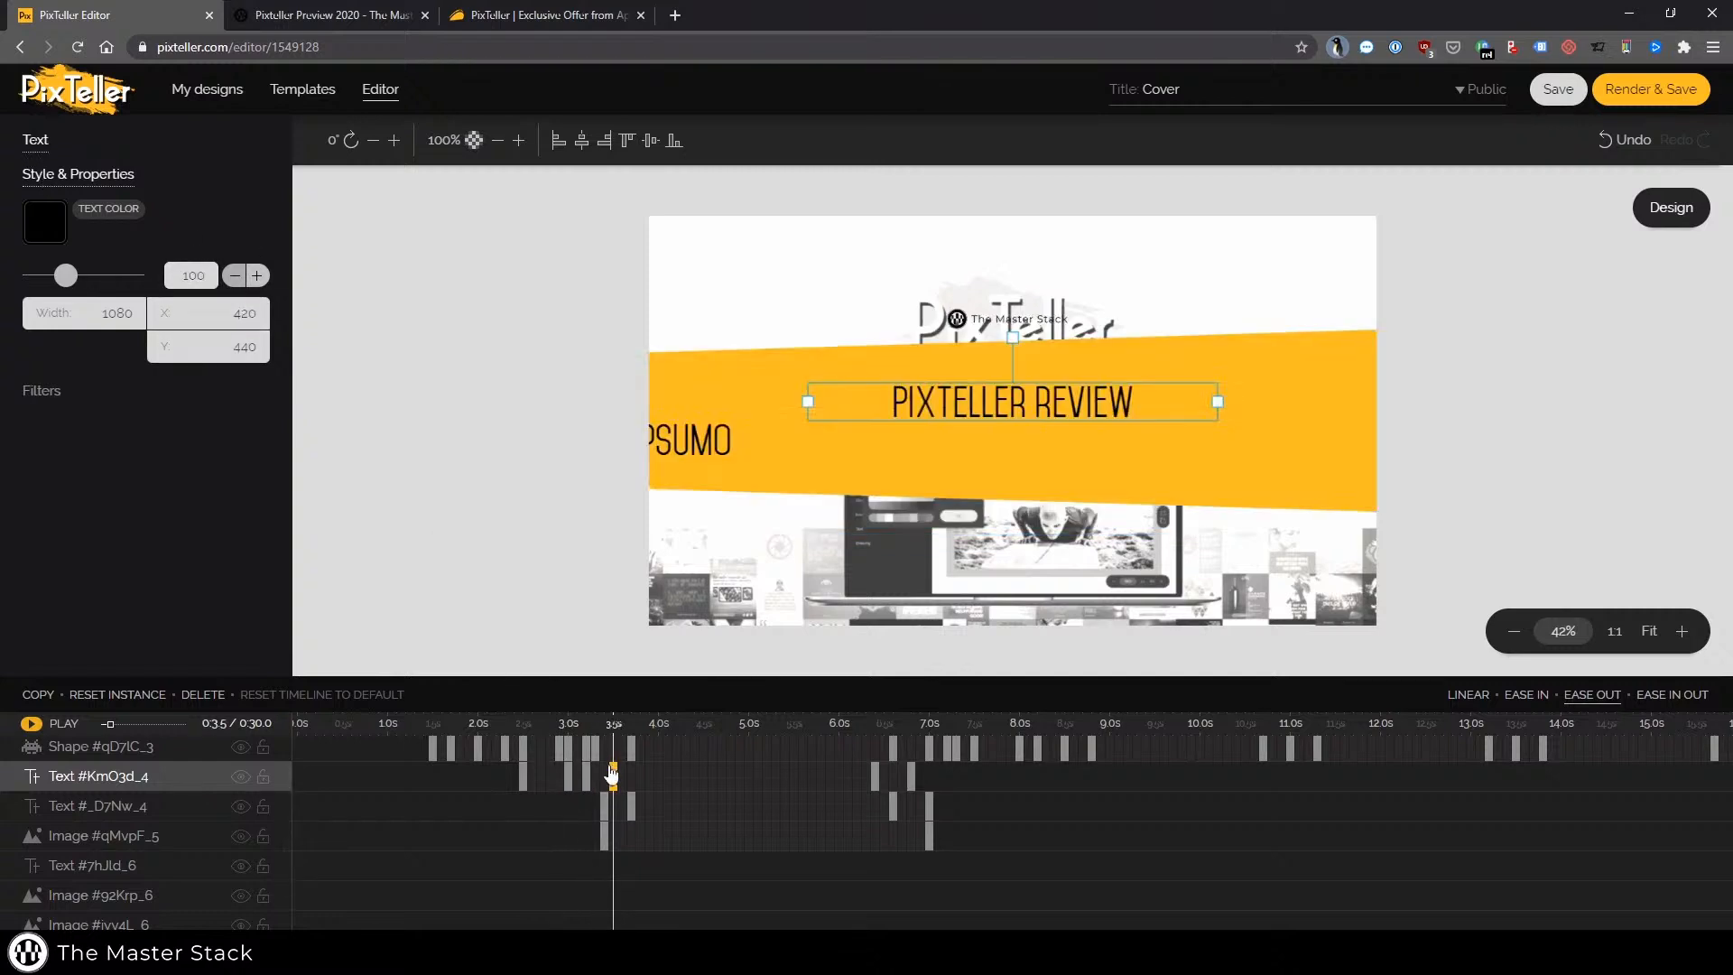
left_click(586, 777)
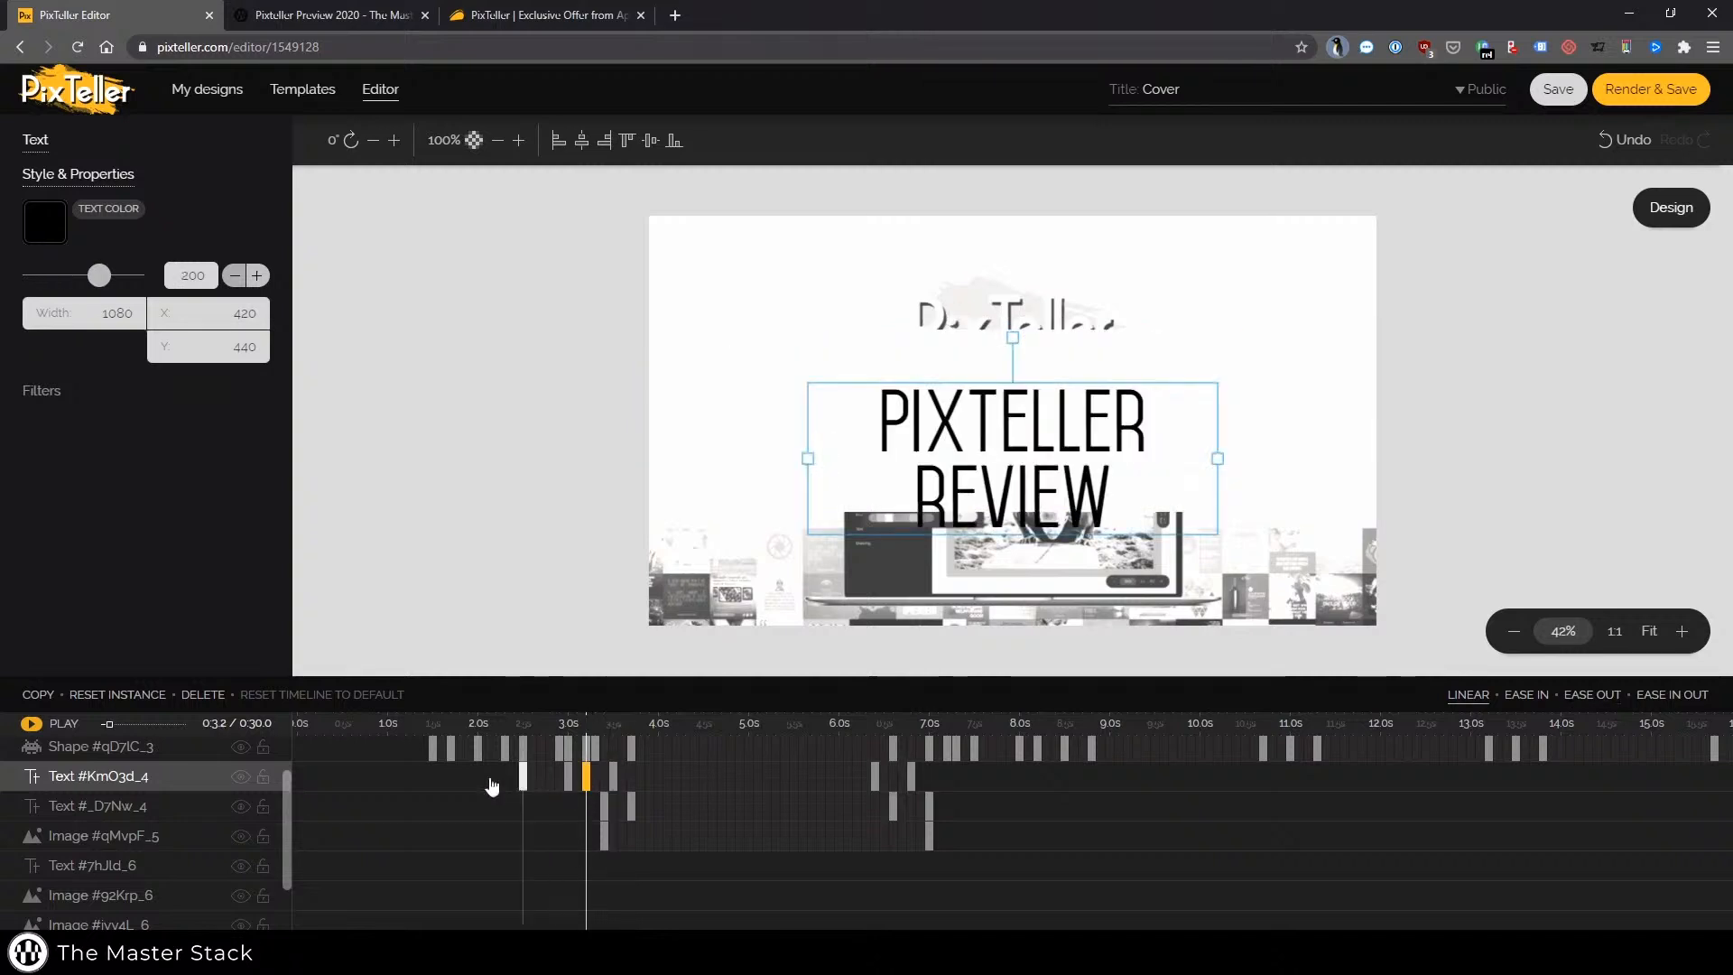
left_click(424, 776)
left_click(32, 723)
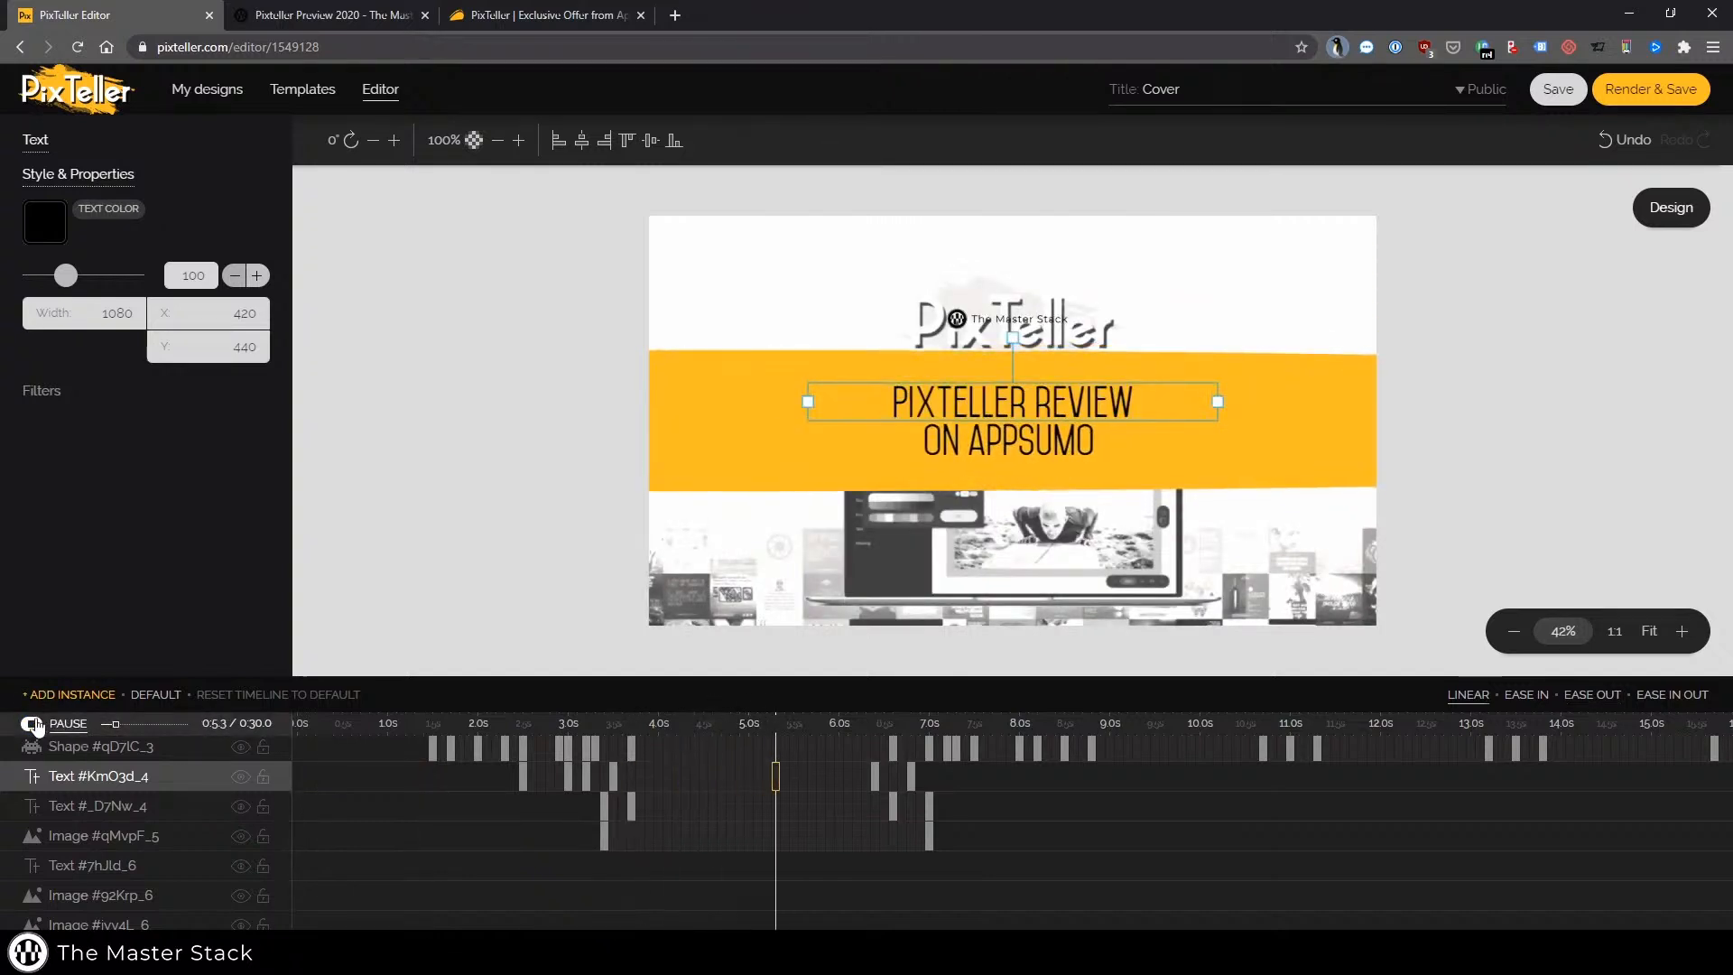
left_click(32, 724)
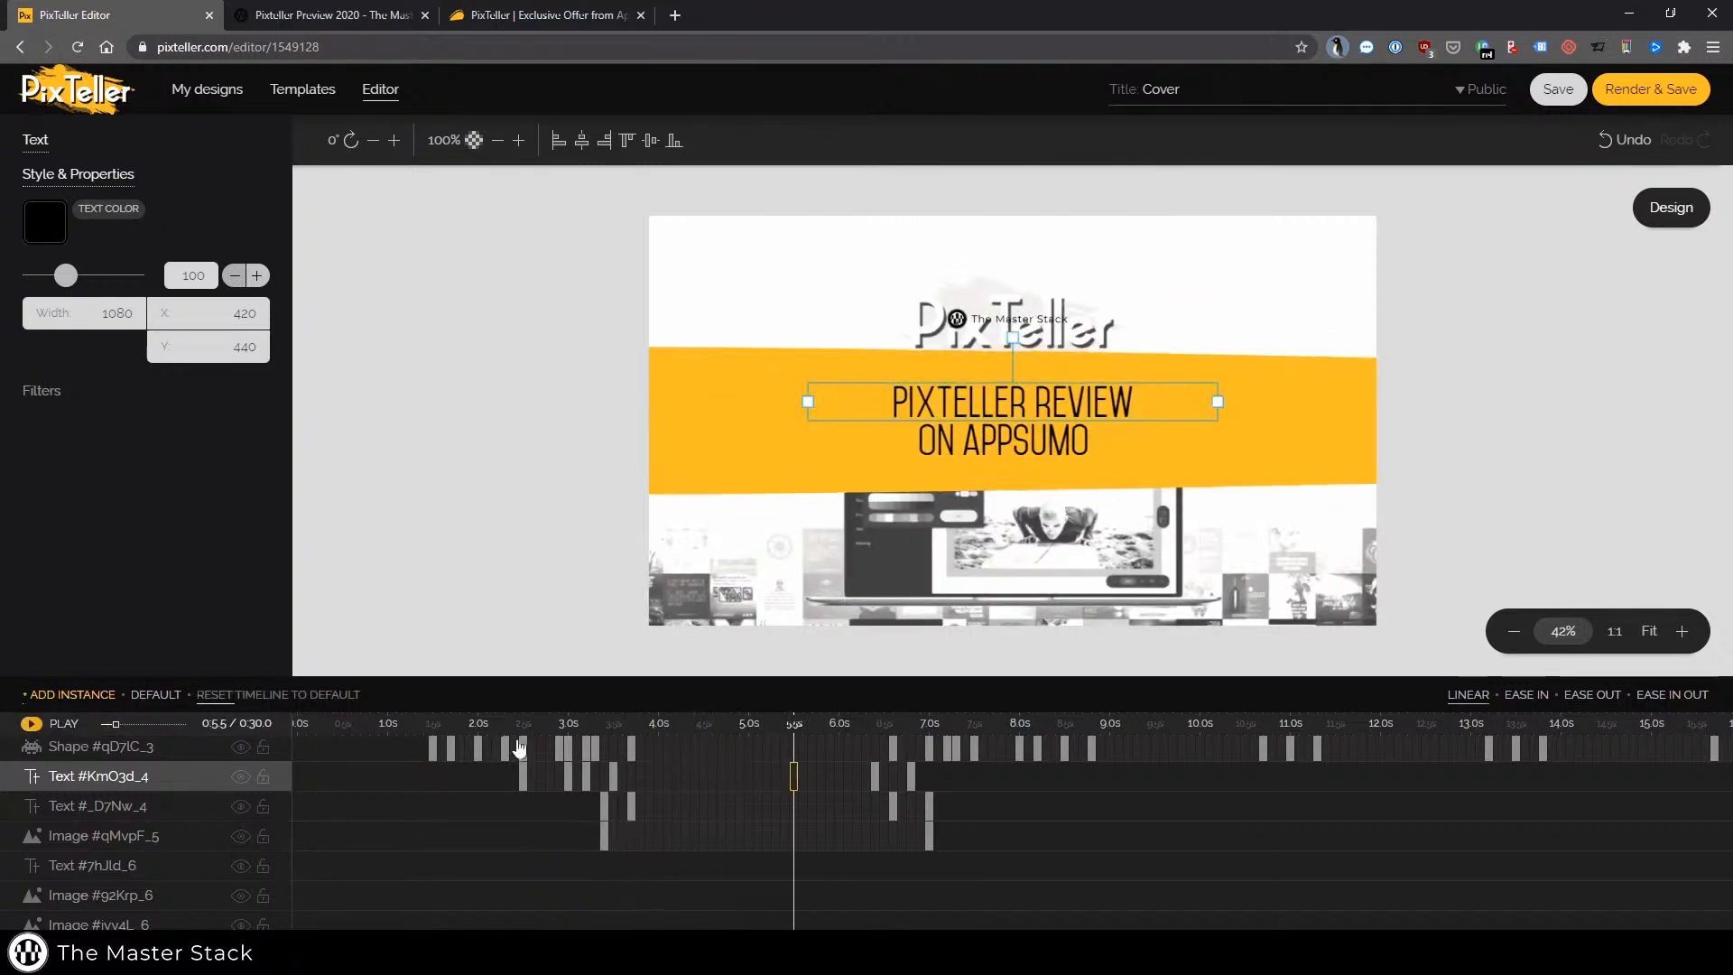
Set the title text layer's font size to 150 at its keyframes around 3.0–3.2 s
left_click(588, 774)
left_click_drag(589, 775, 523, 782)
double_click(171, 274)
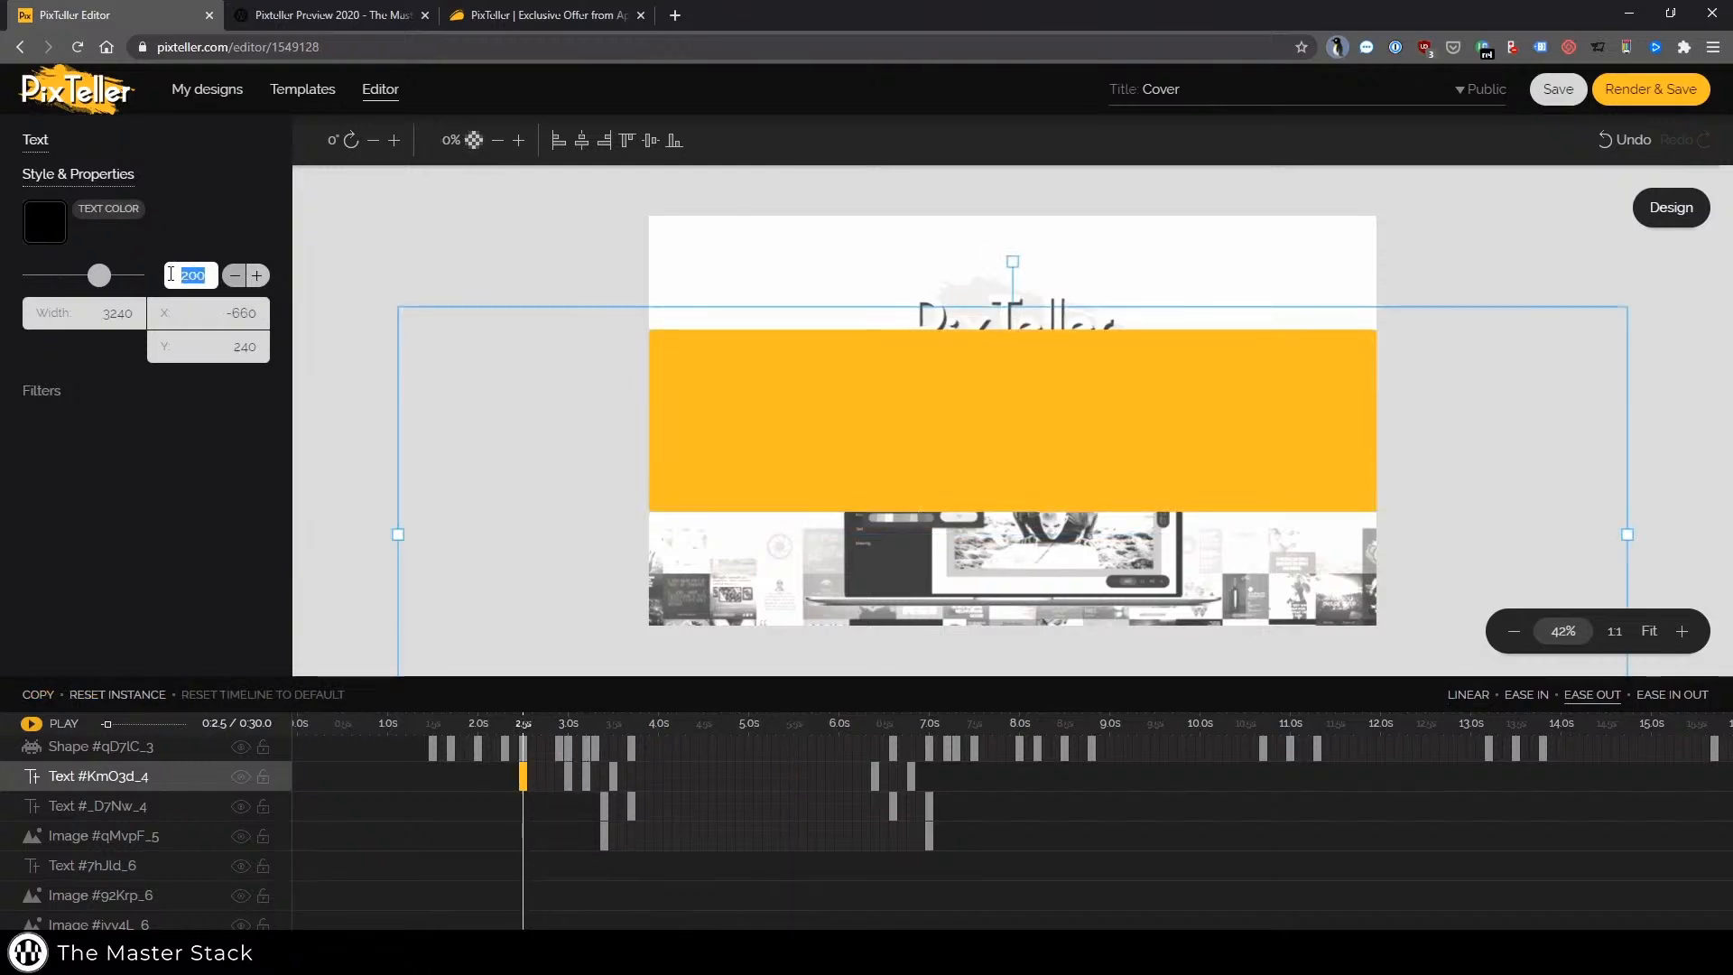
left_click(567, 776)
key("Tab")
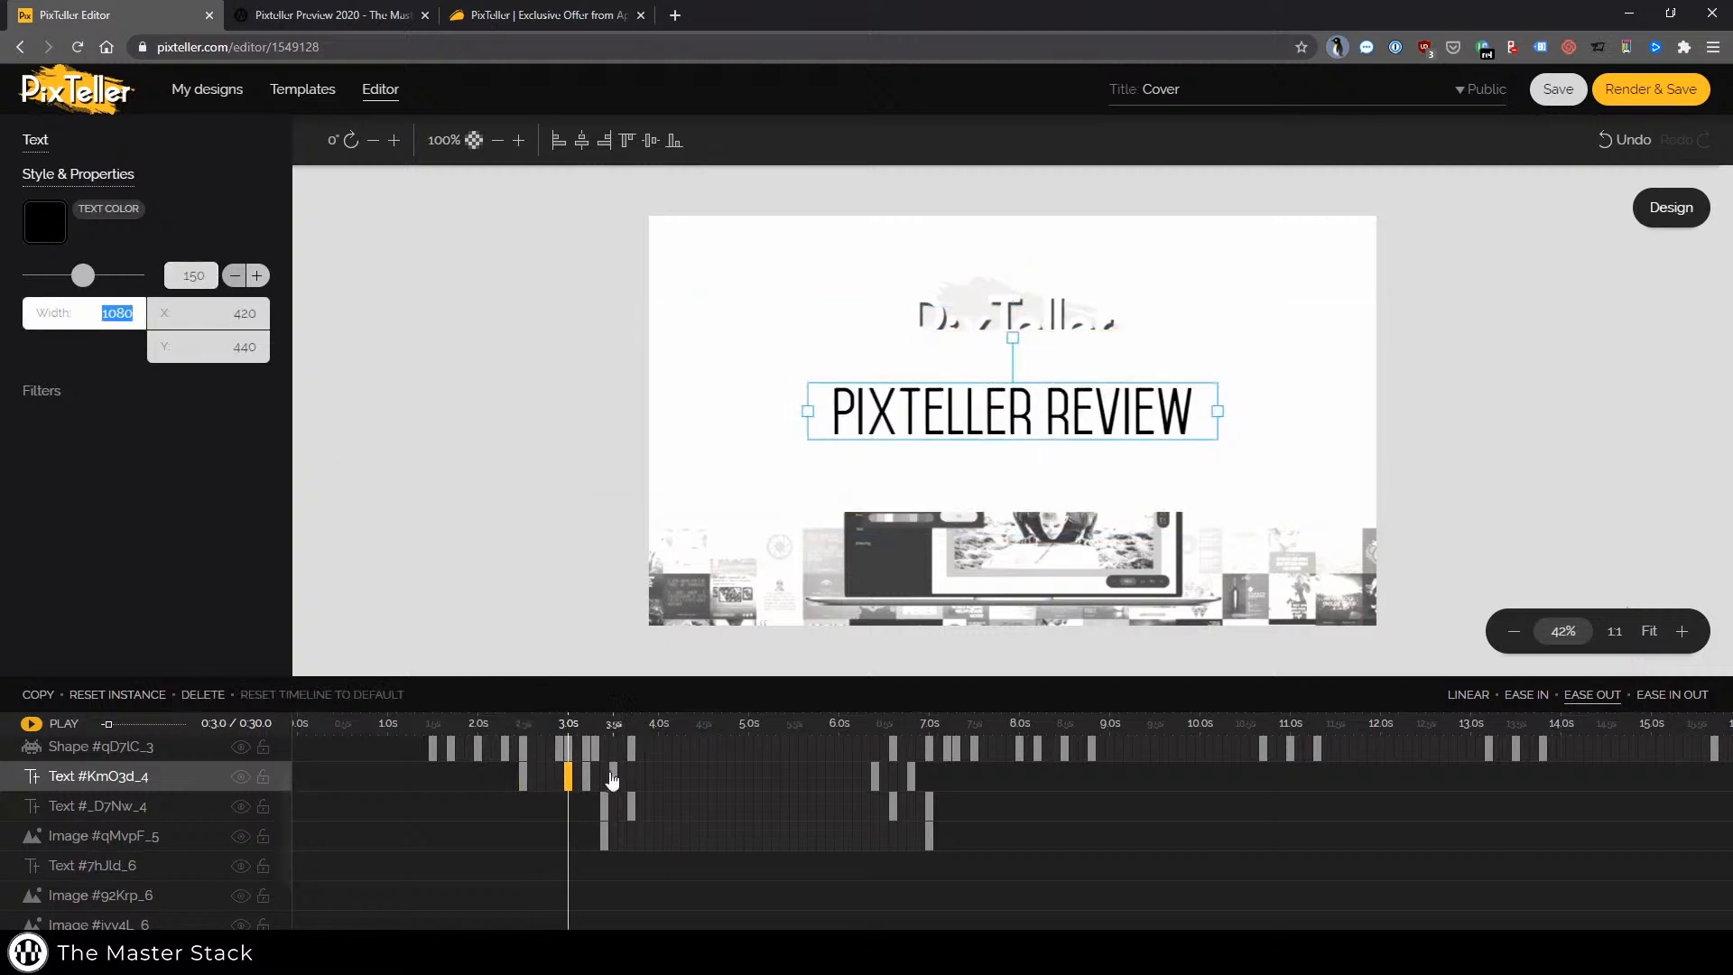
left_click(587, 776)
double_click(192, 276)
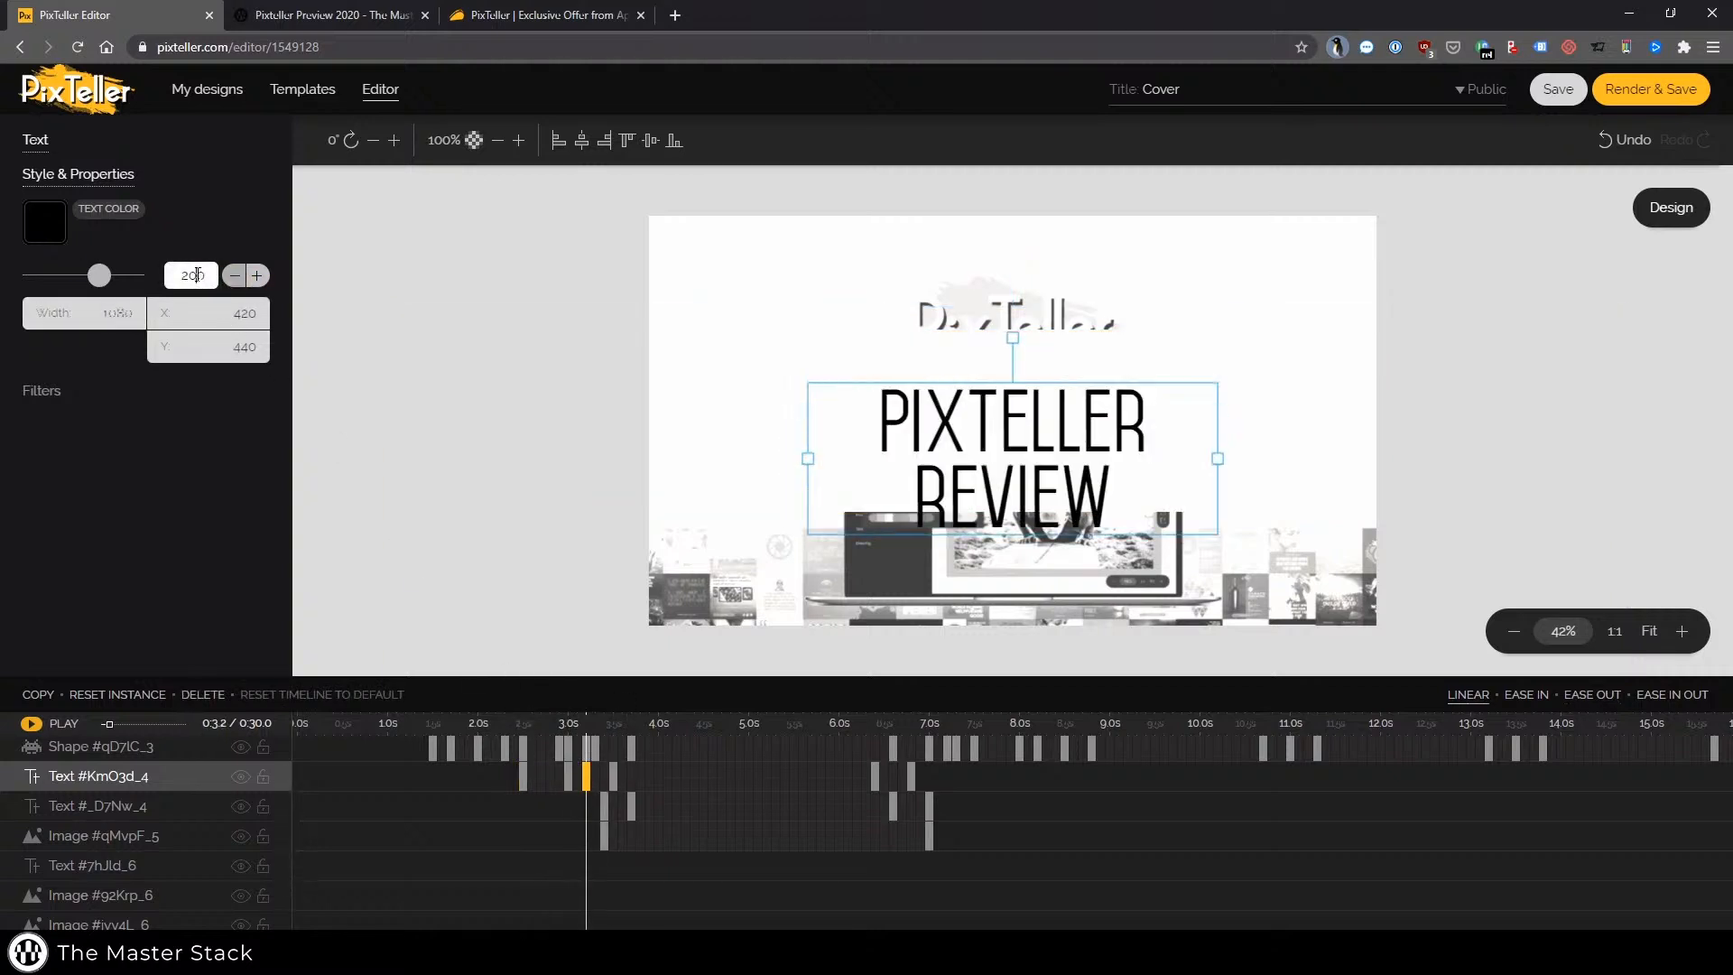
type("150")
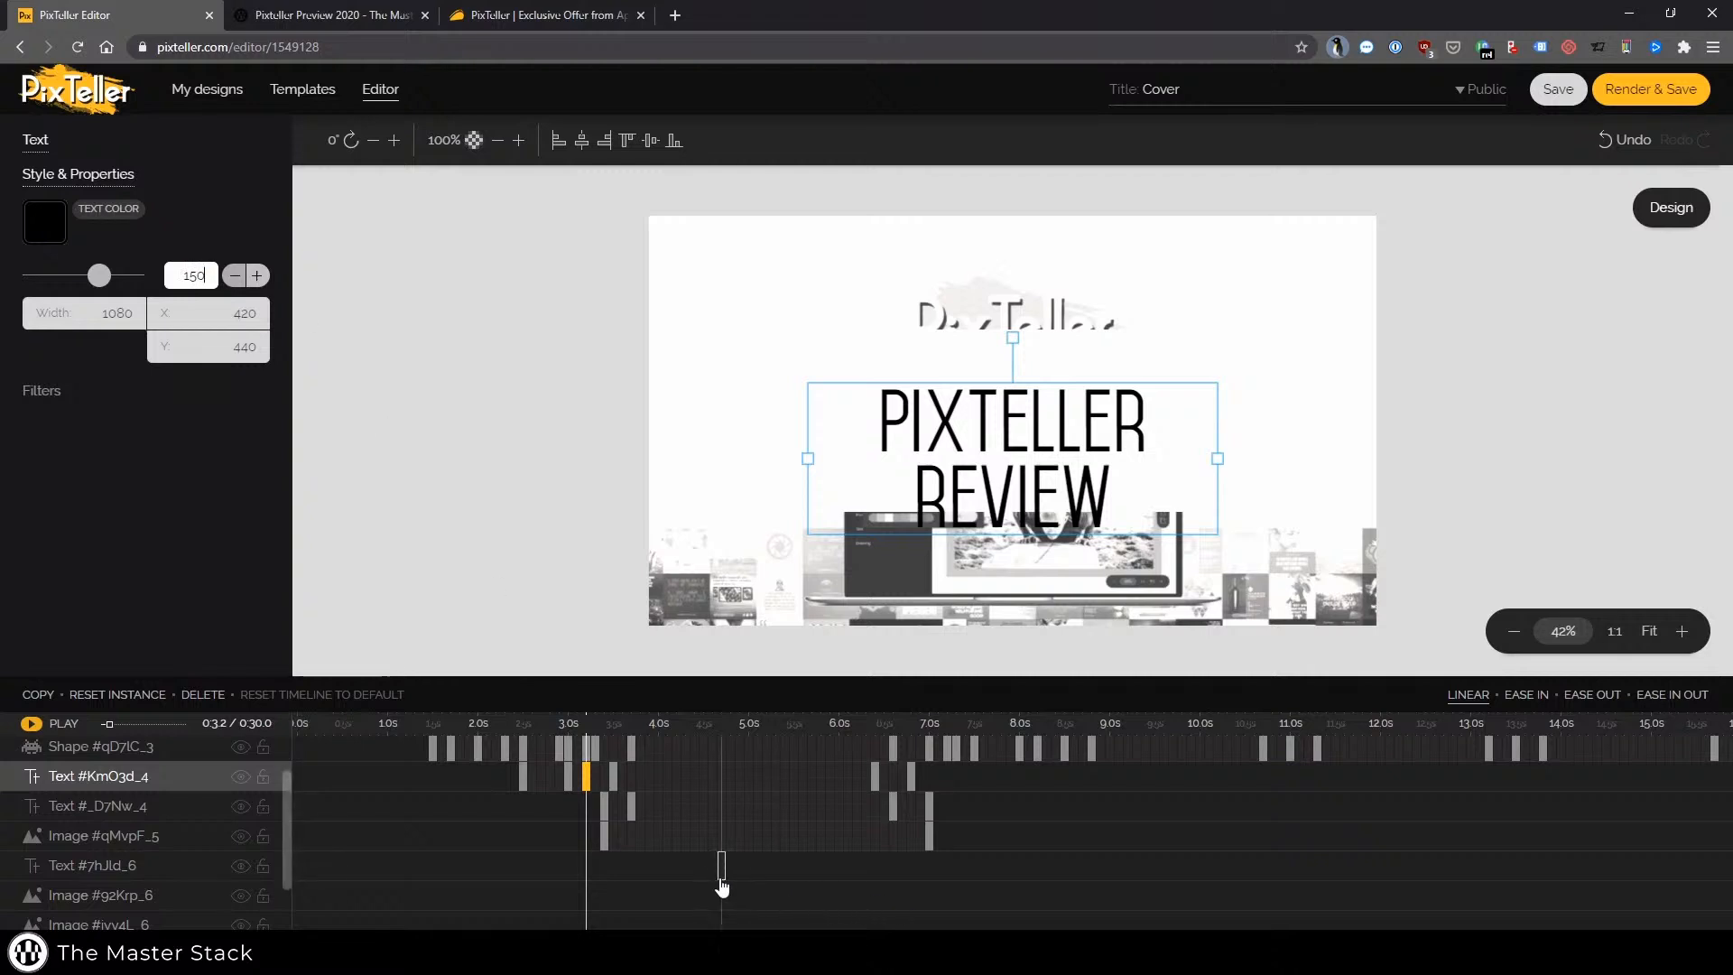
Select the subtitle text layer's keyframe at about 4.7 s and undo the last change
left_click(722, 865)
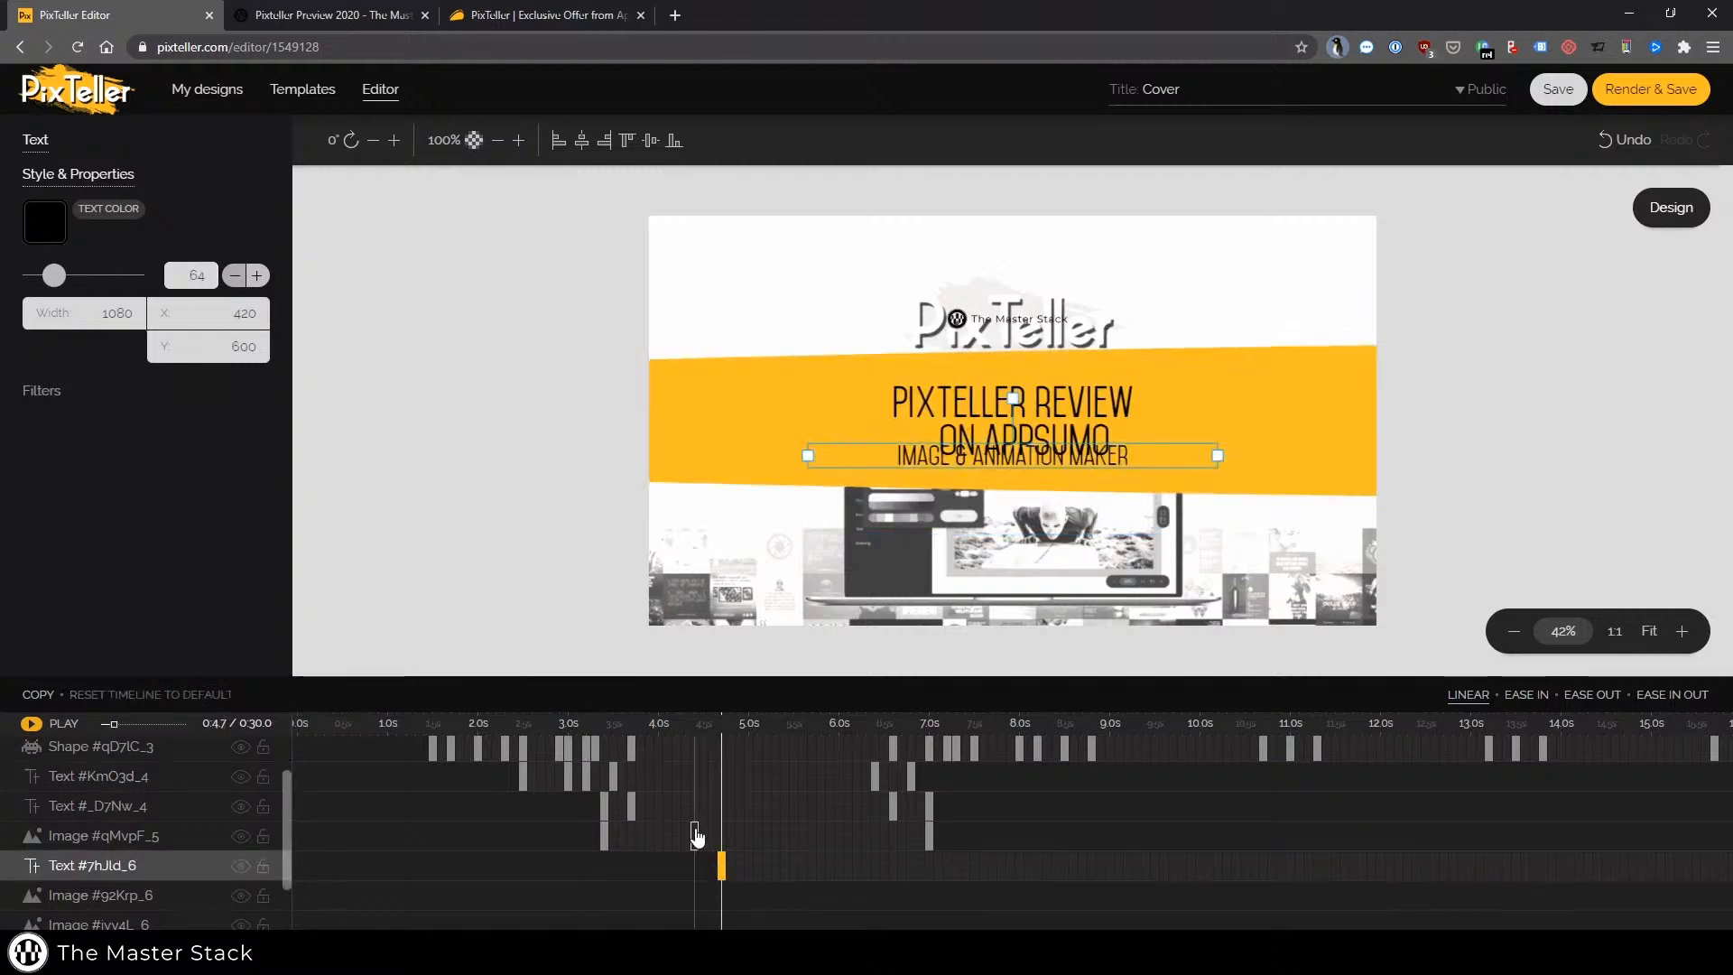
left_click(695, 835)
left_click(721, 867)
left_click(1651, 142)
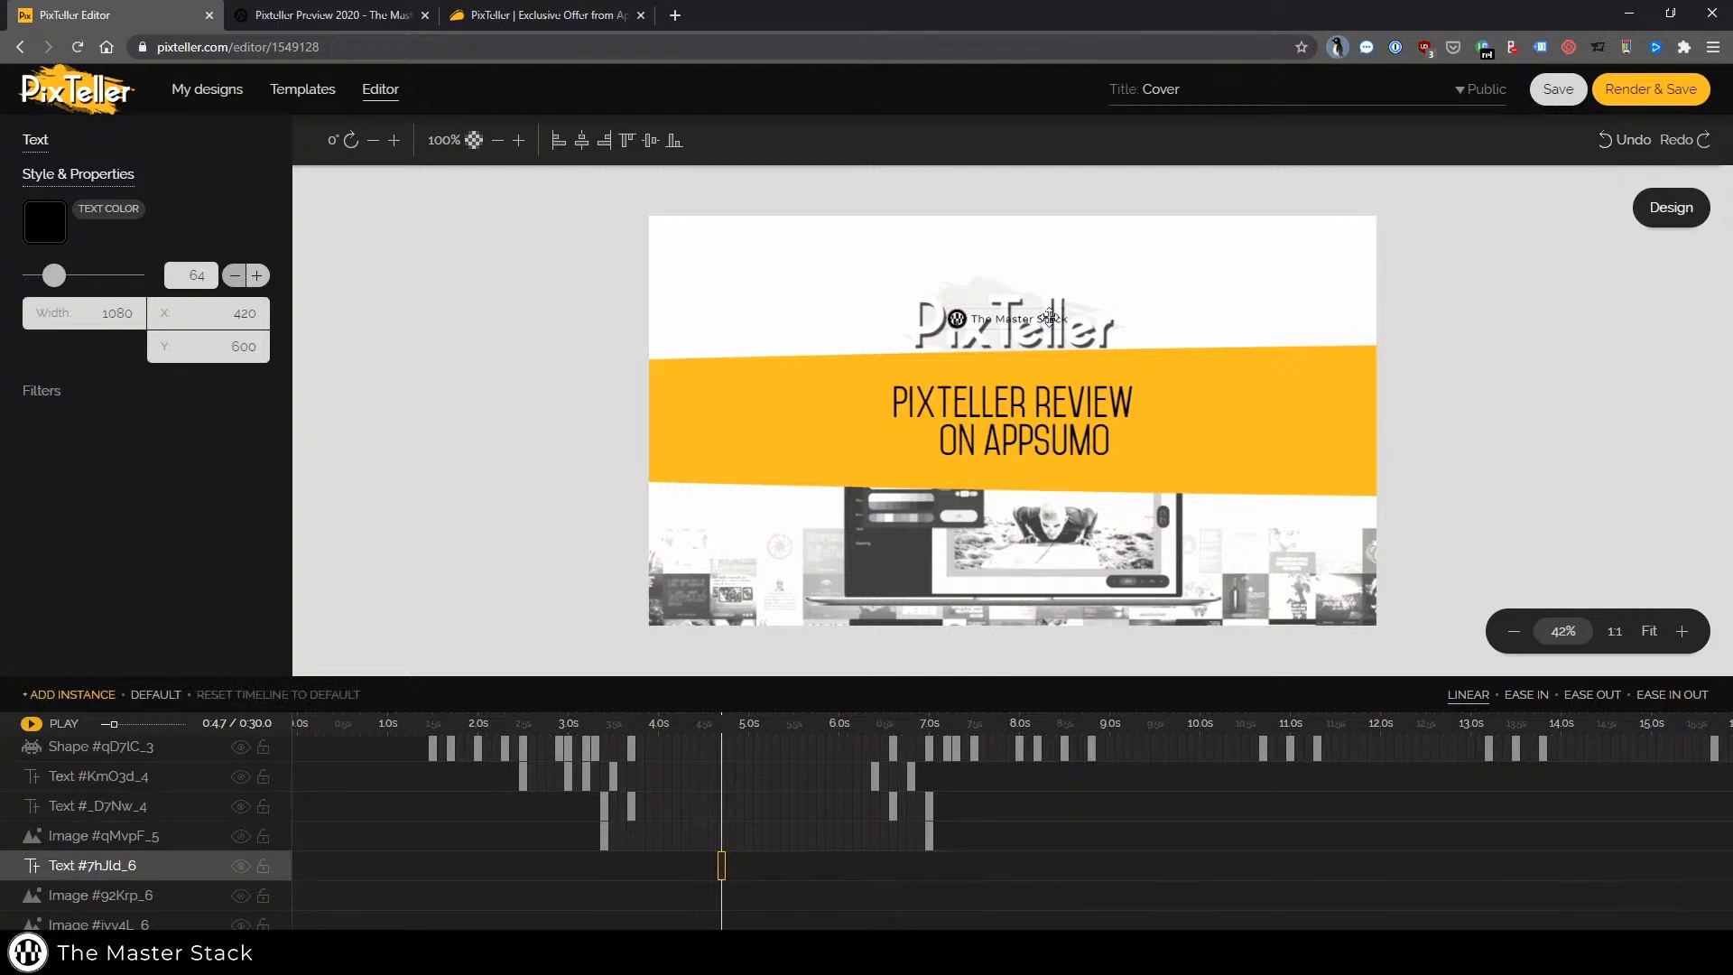
Try moving the Master Stack logo image below the title to about X 798, Y 648, then undo it
left_click(72, 836)
left_click_drag(1027, 364, 1025, 476)
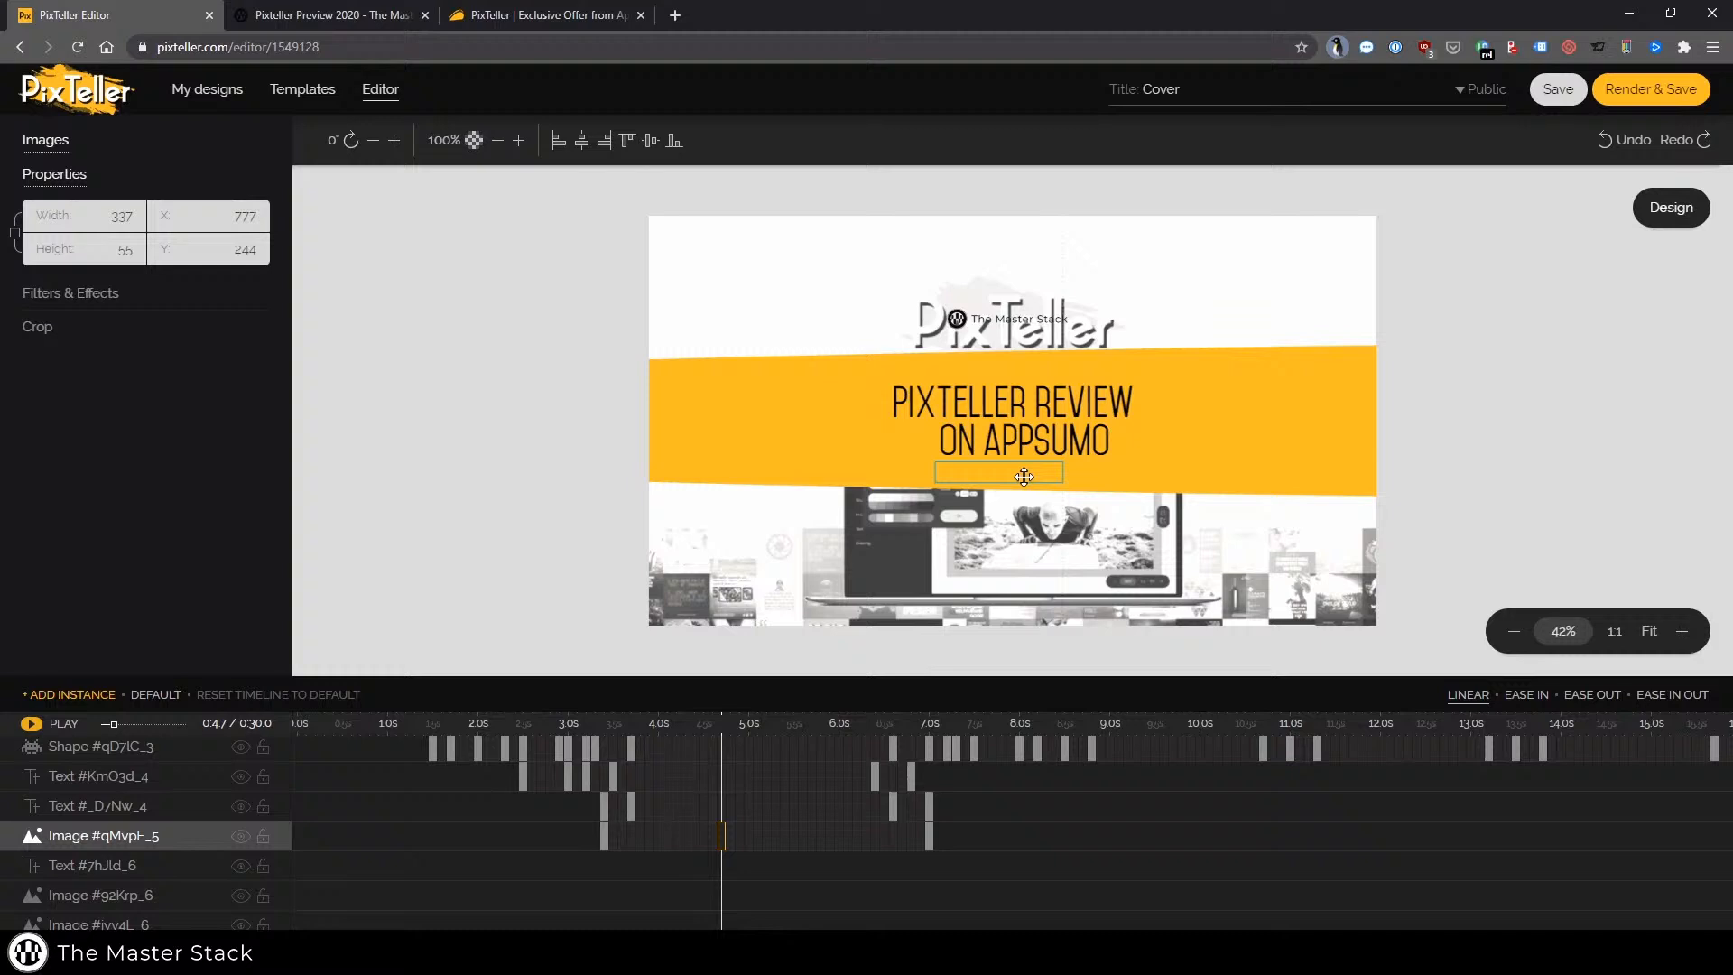
left_click(1042, 418)
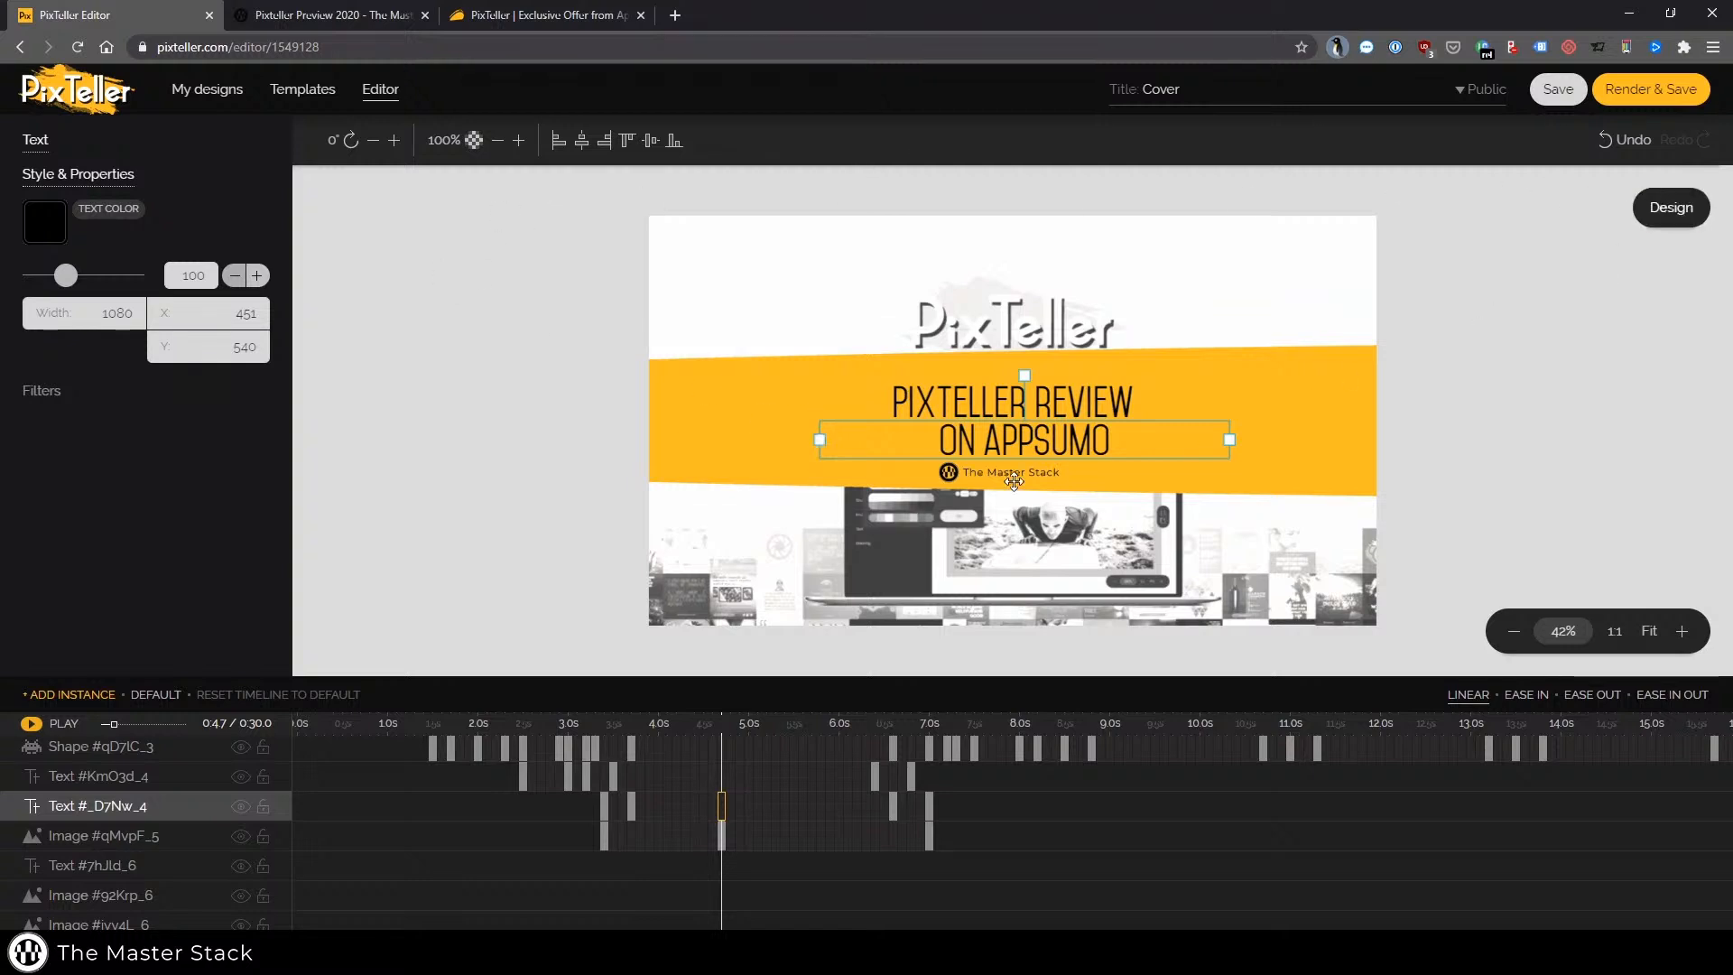
left_click(1017, 479)
left_click_drag(1027, 475, 1044, 476)
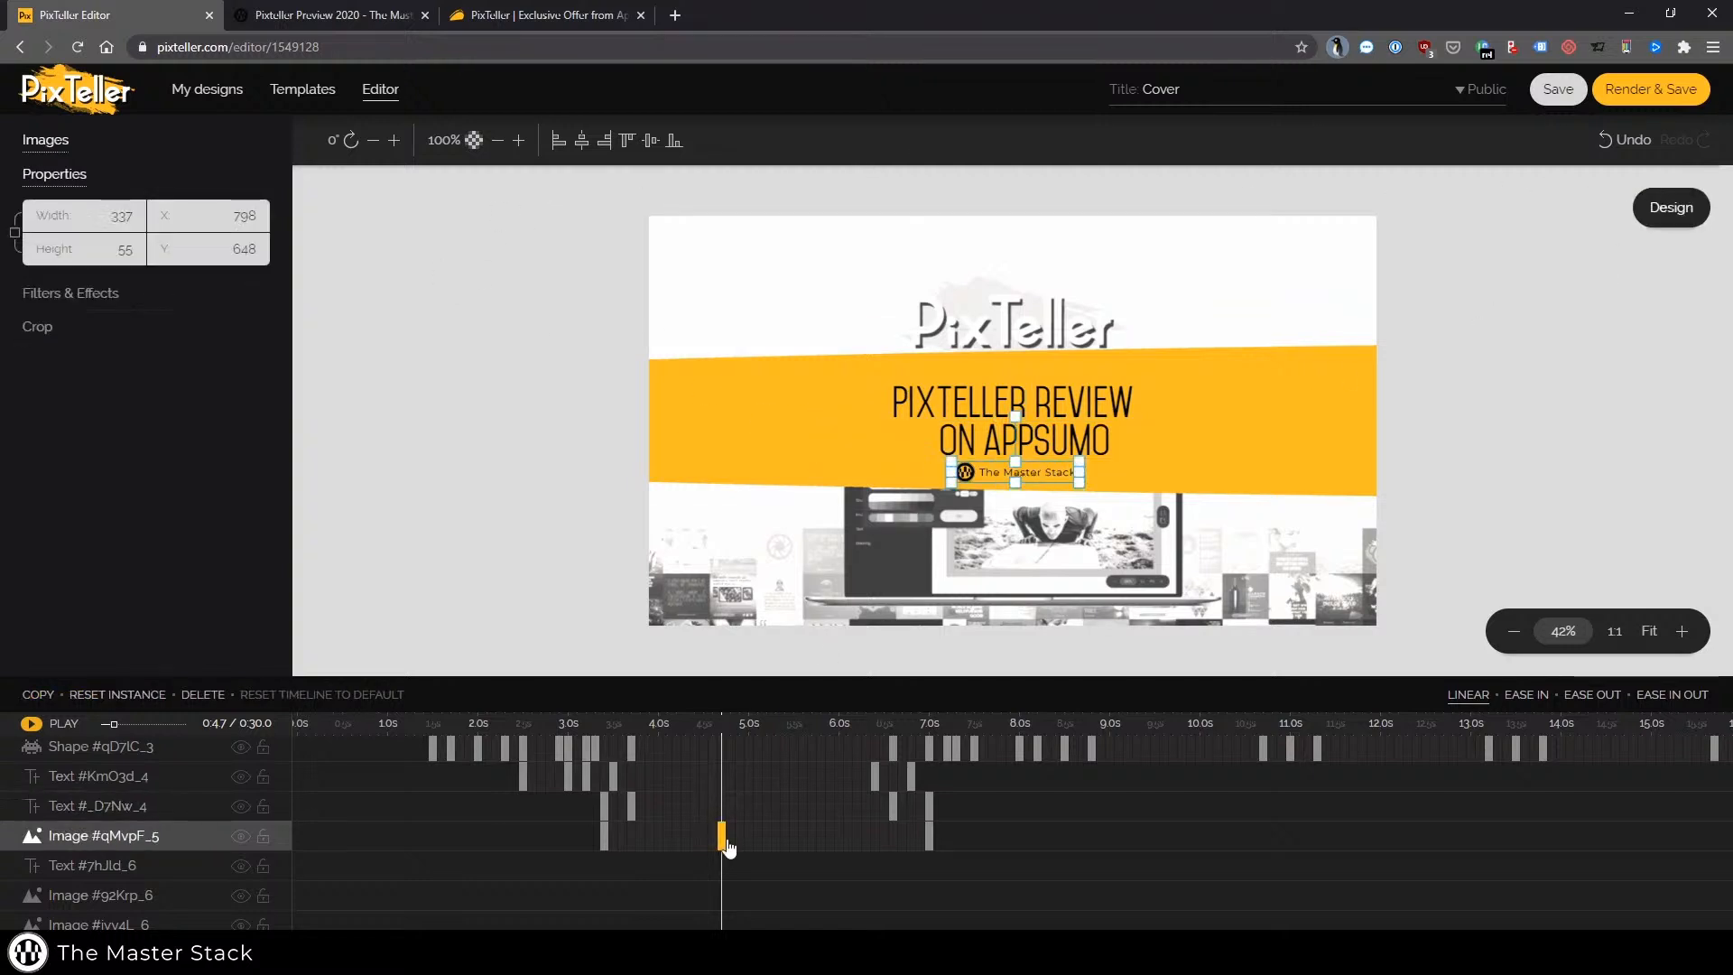
left_click(604, 838)
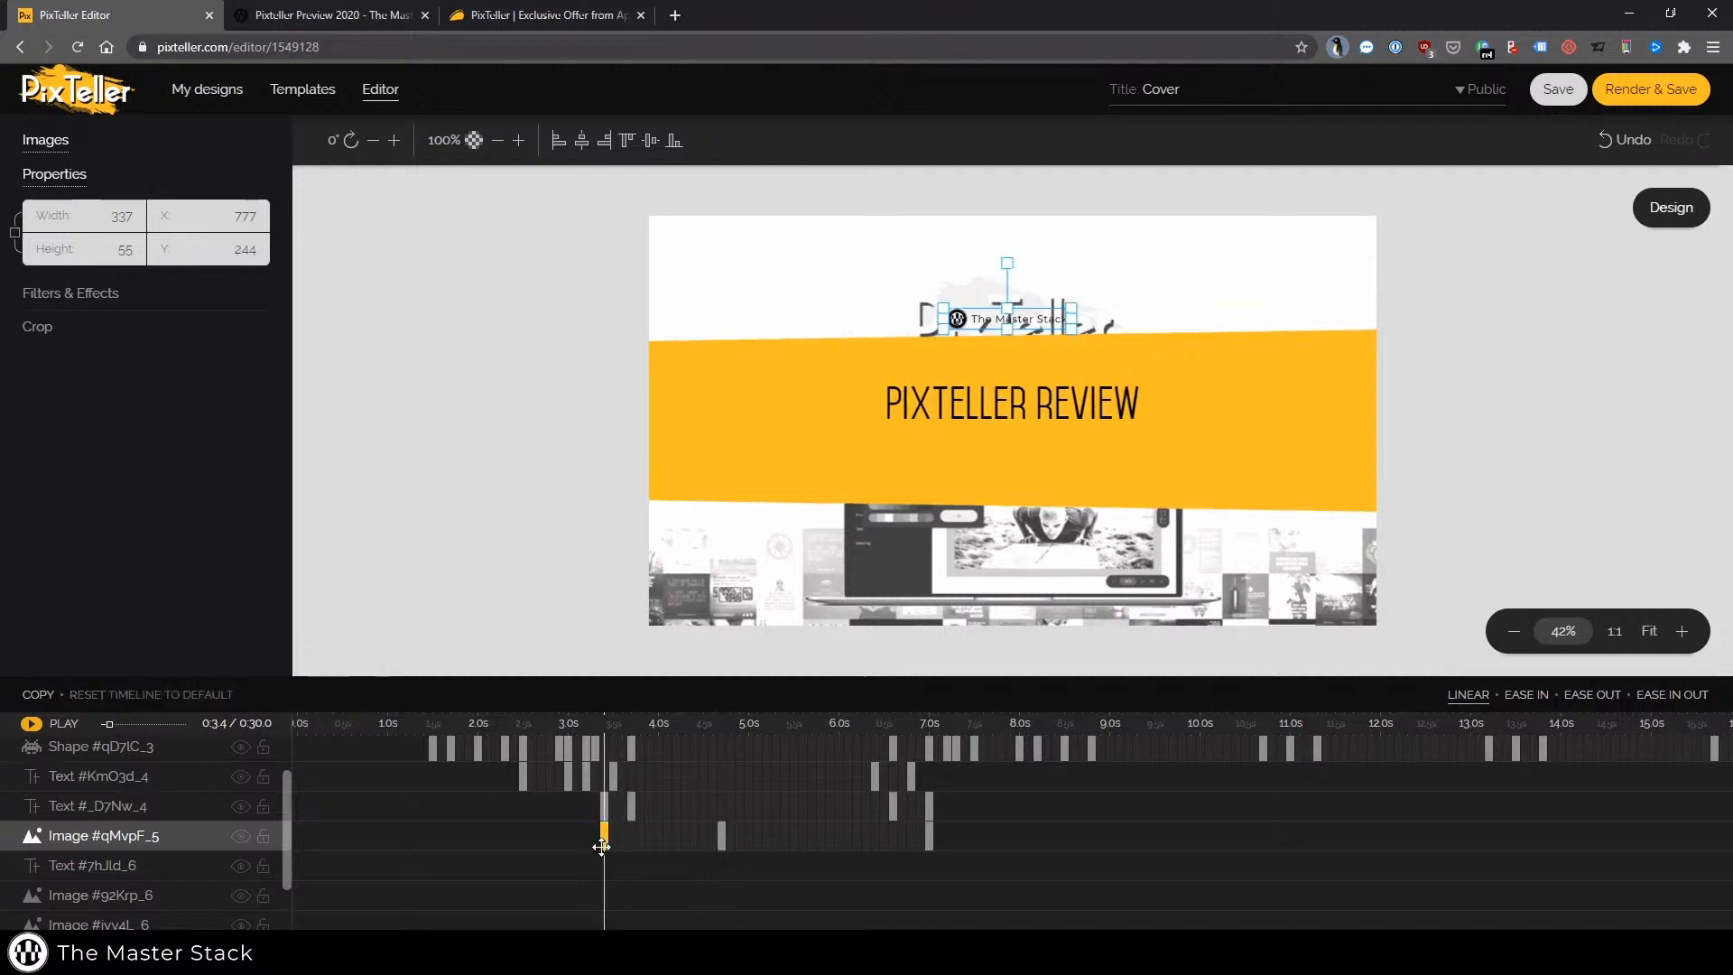
left_click(721, 836)
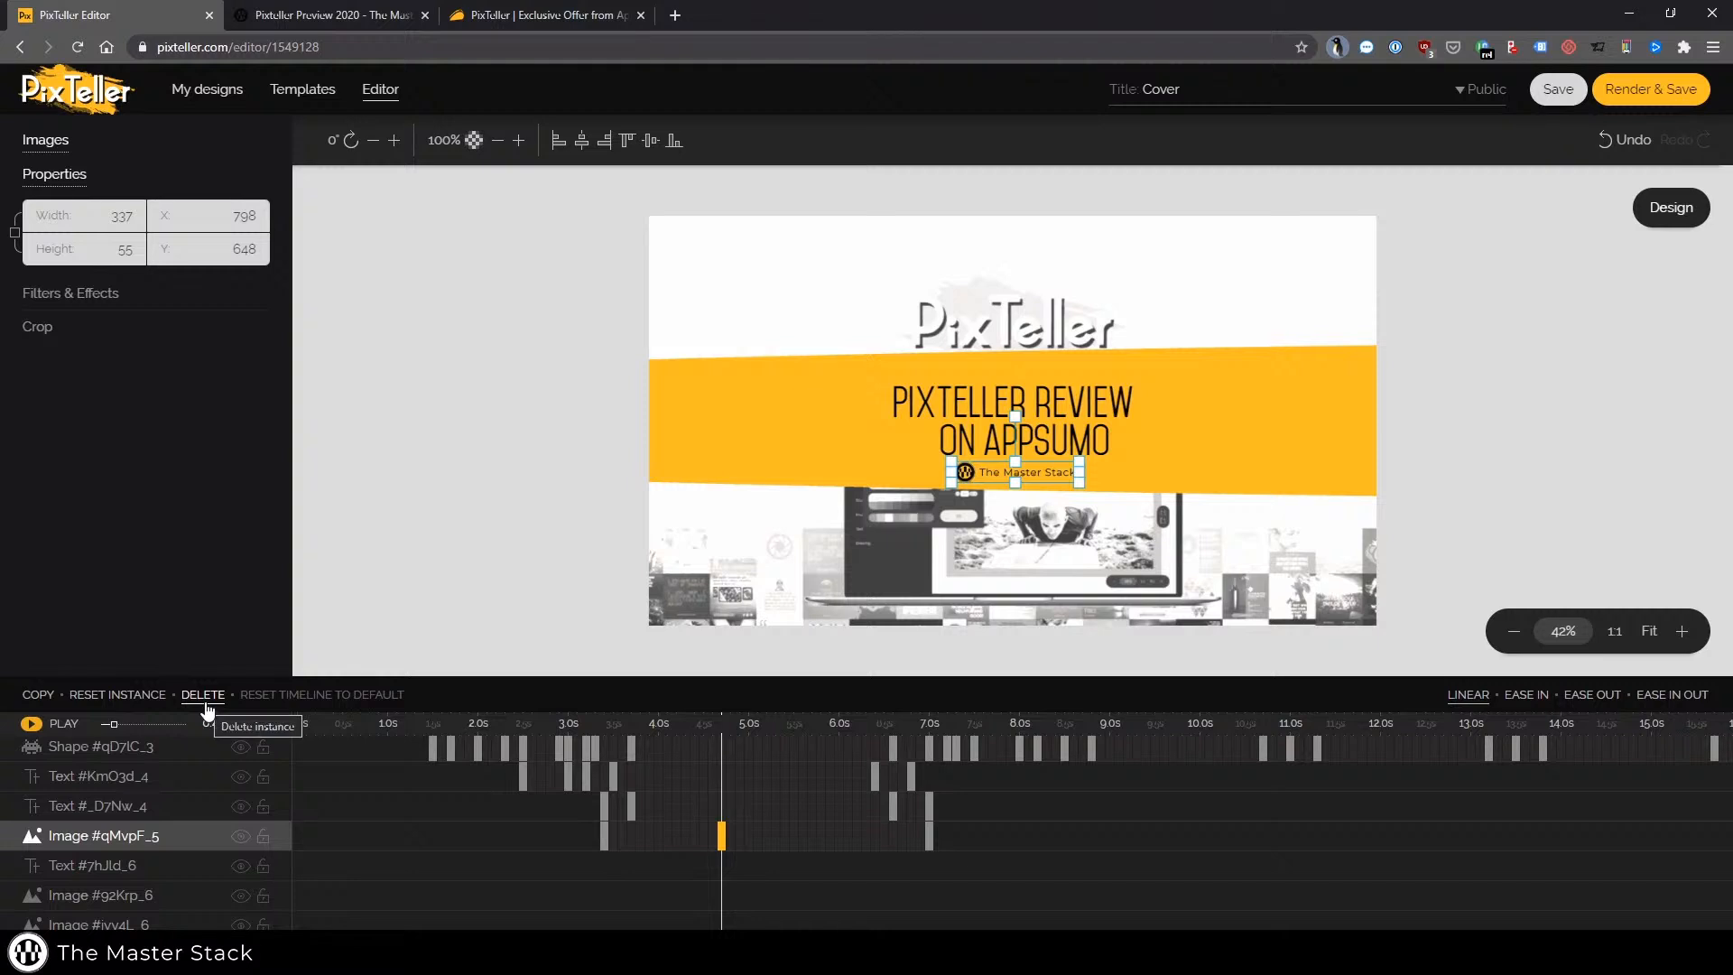
left_click(1615, 143)
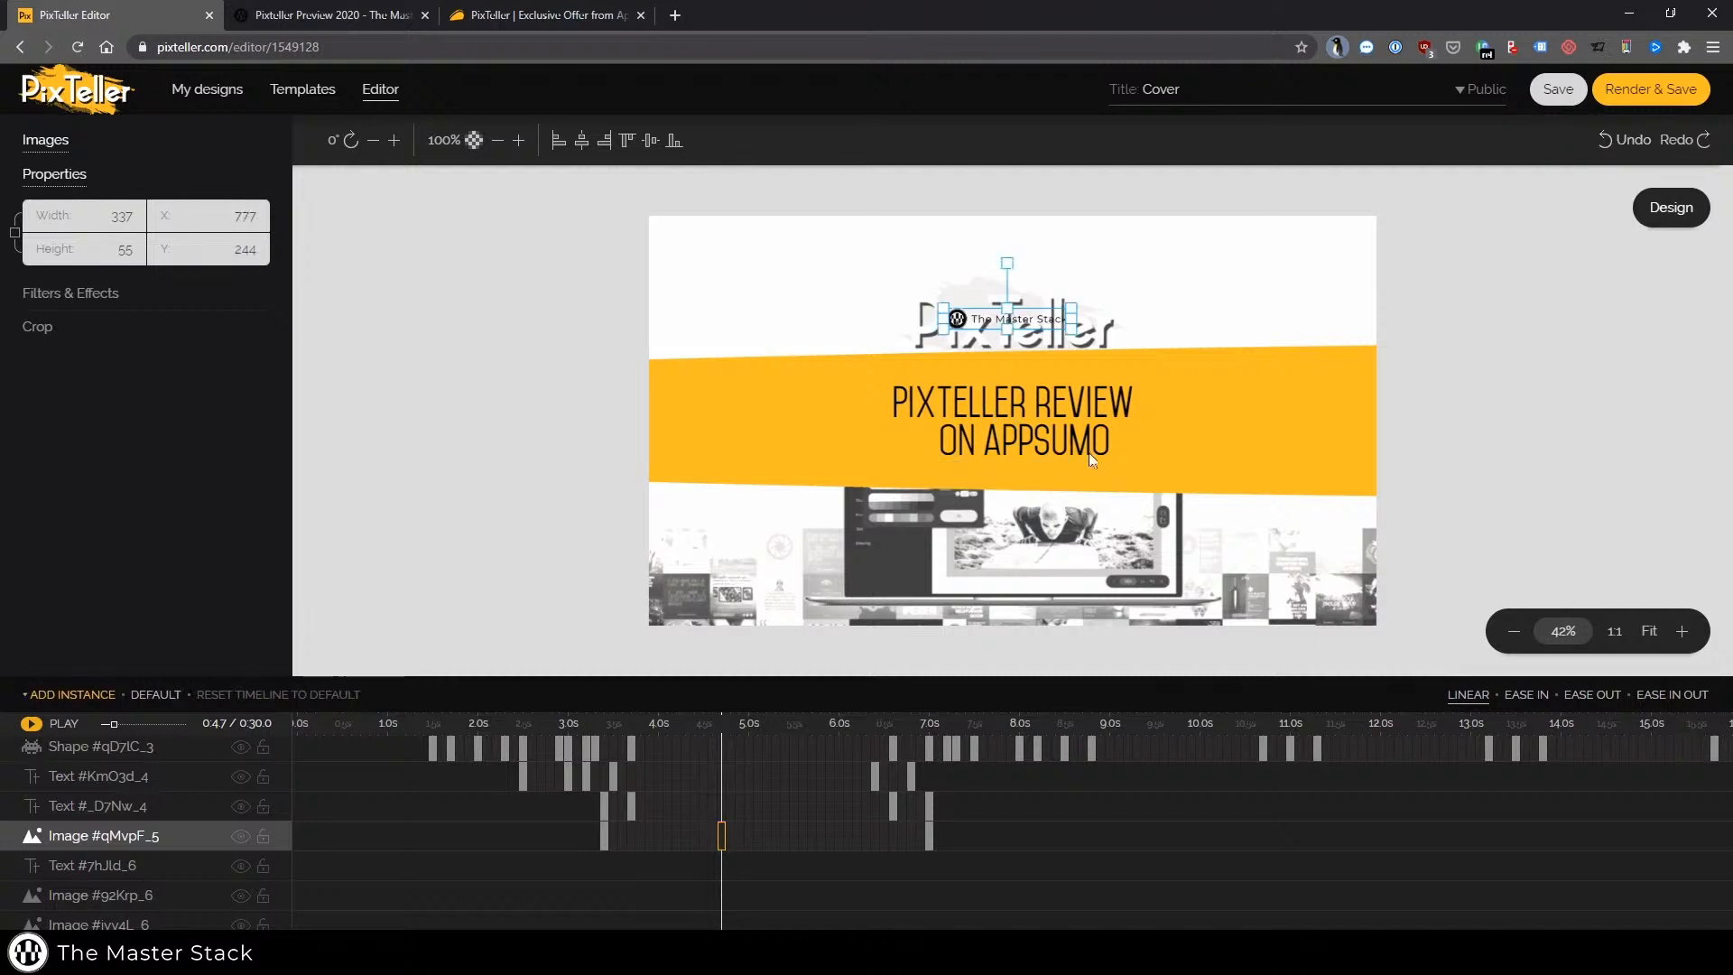
In the static design view, move the Master Stack logo image down on its page to about Y 766
left_click(604, 834)
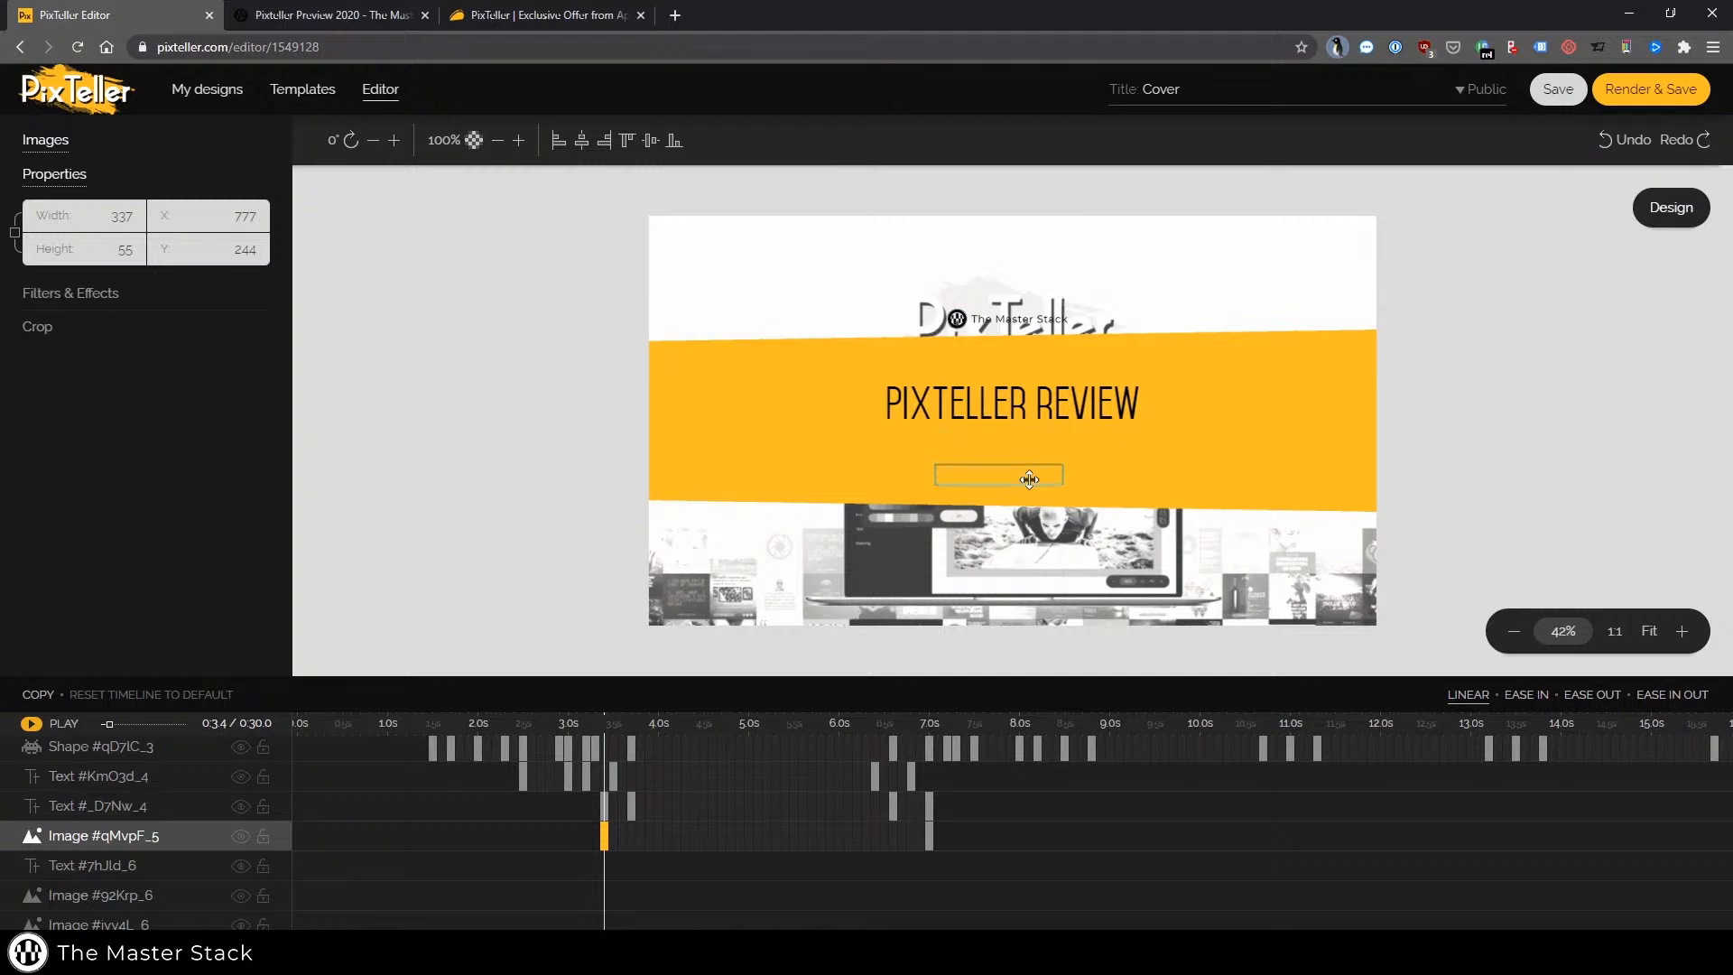
mouse_move(1029, 479)
left_mouse_down()
mouse_move(1070, 484)
mouse_move(1042, 485)
left_mouse_up()
left_click(1083, 498)
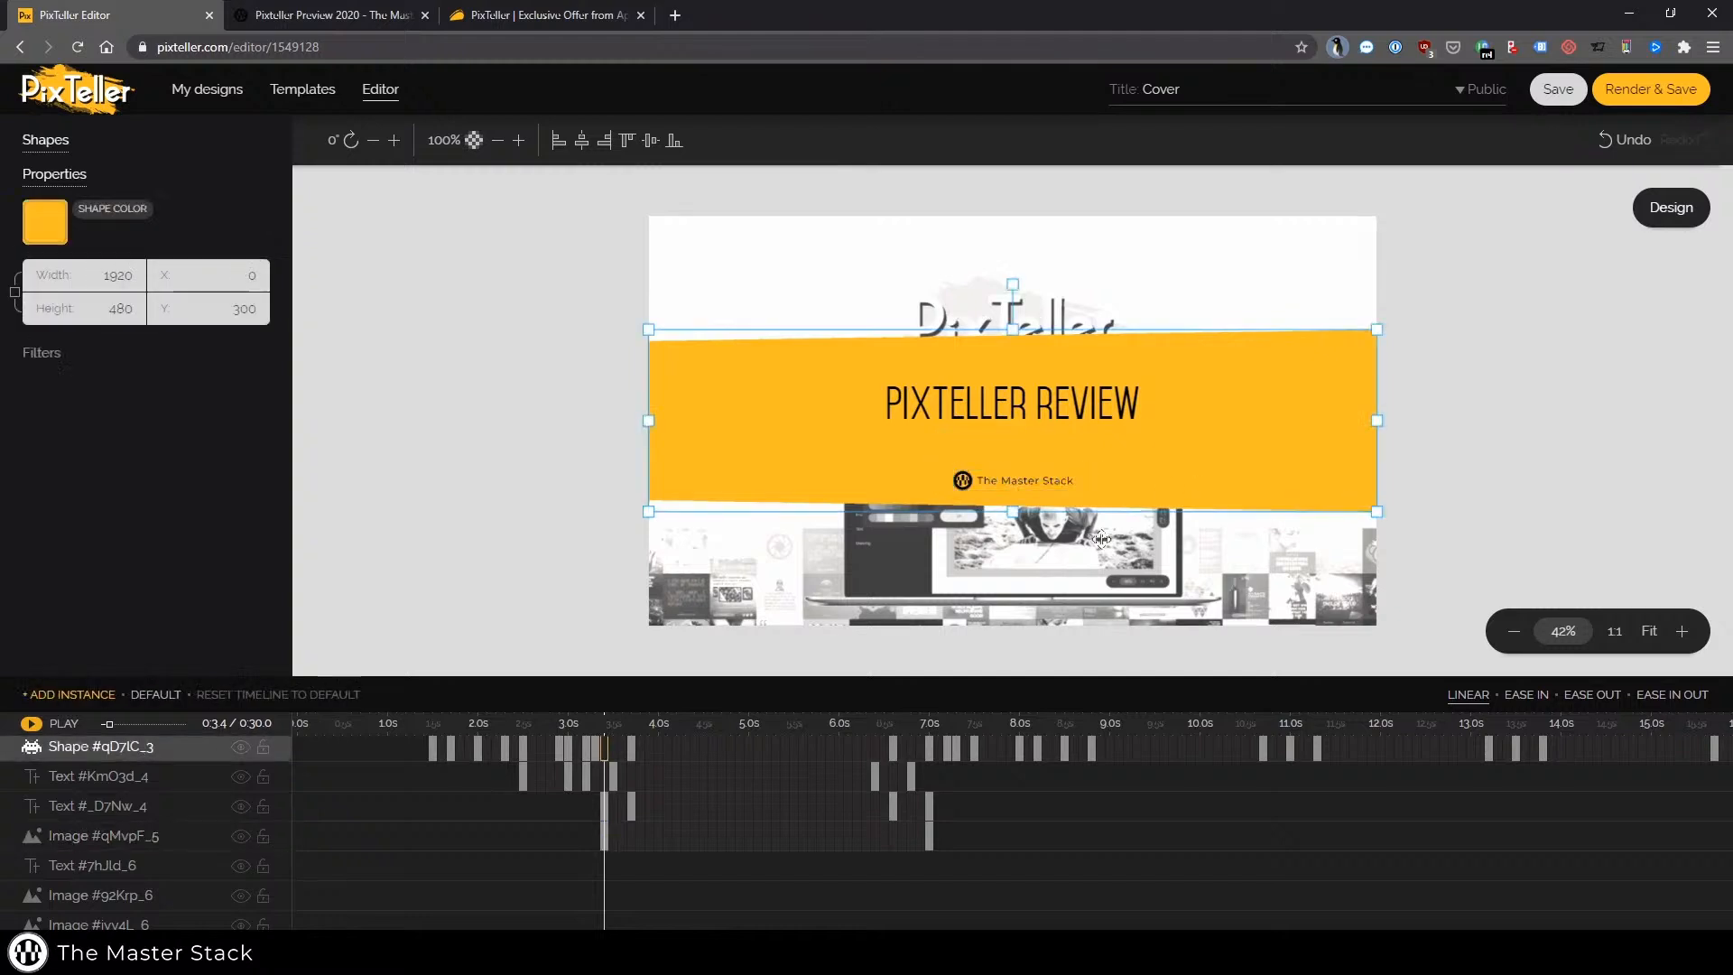
left_click(602, 831)
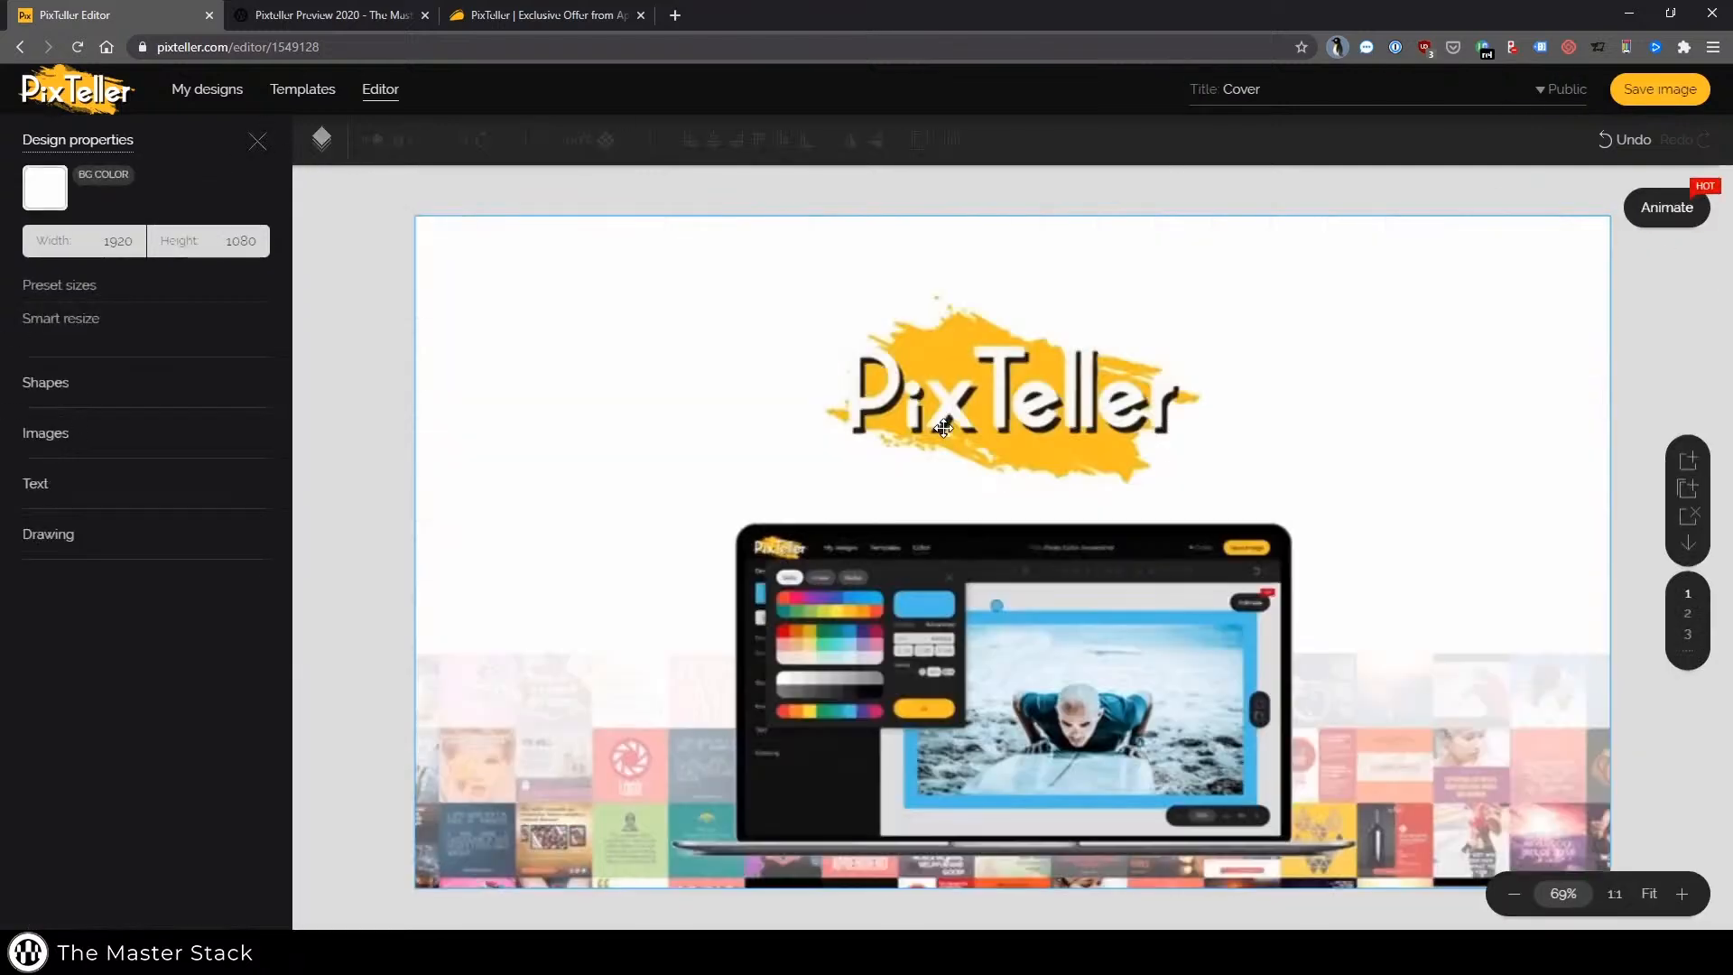
scroll(960, 543, "down", 10)
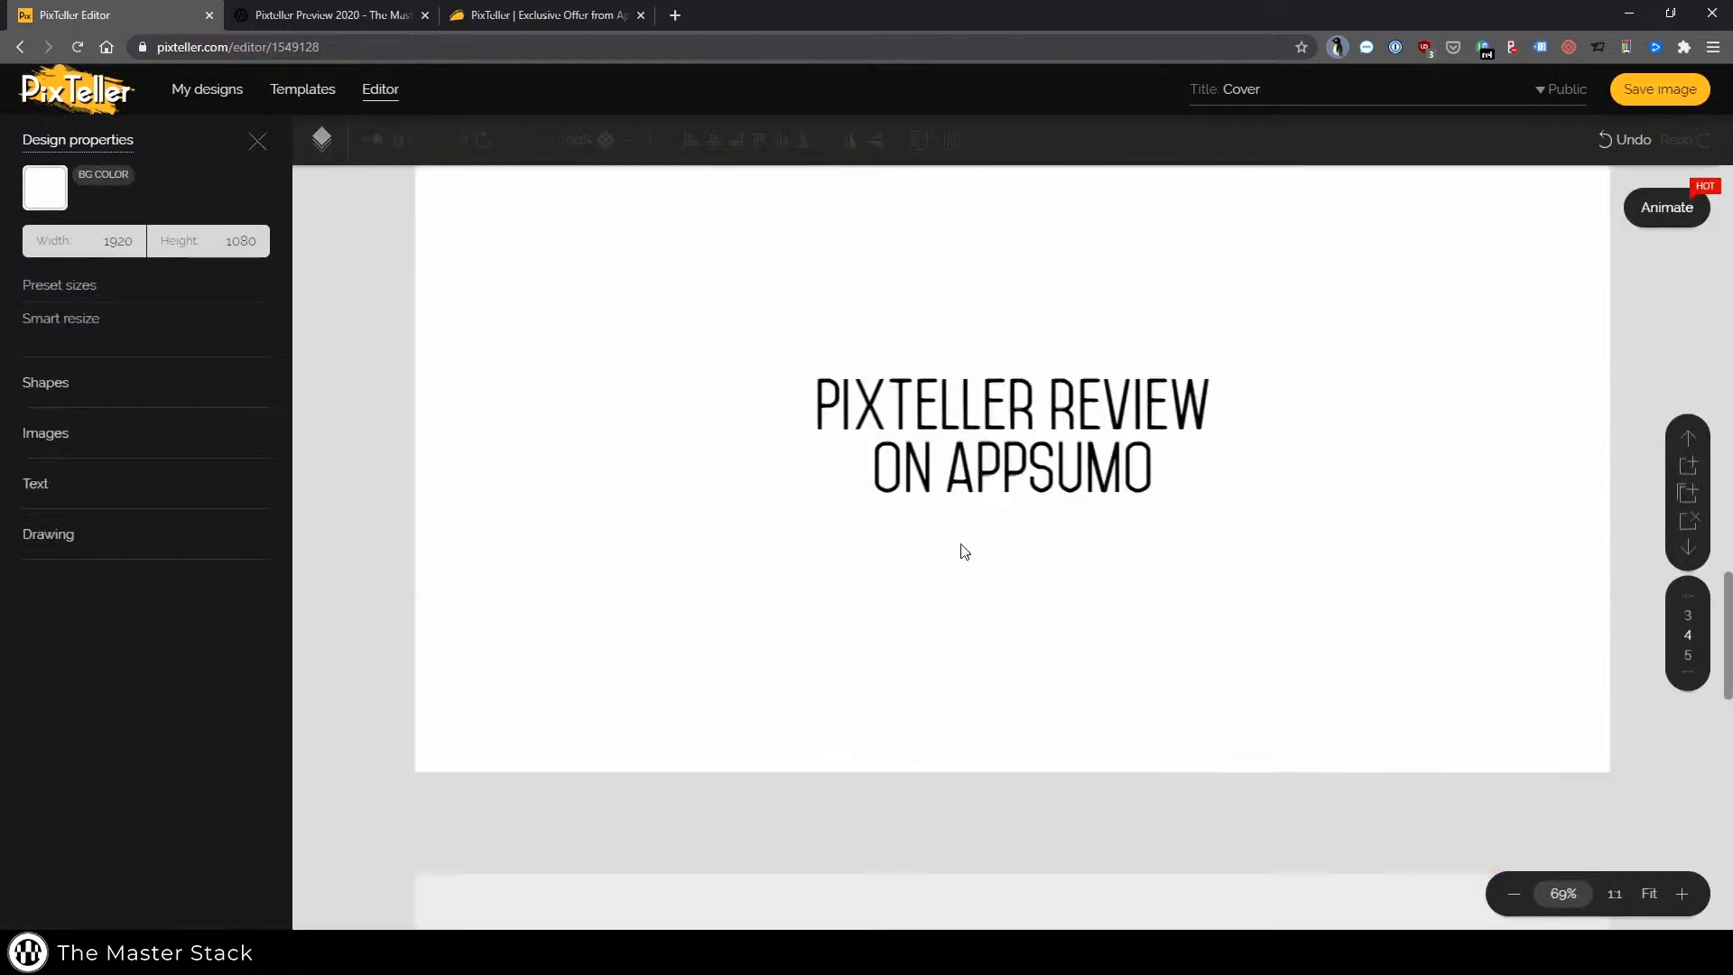
scroll(964, 551, "down", 5)
left_click(1002, 406)
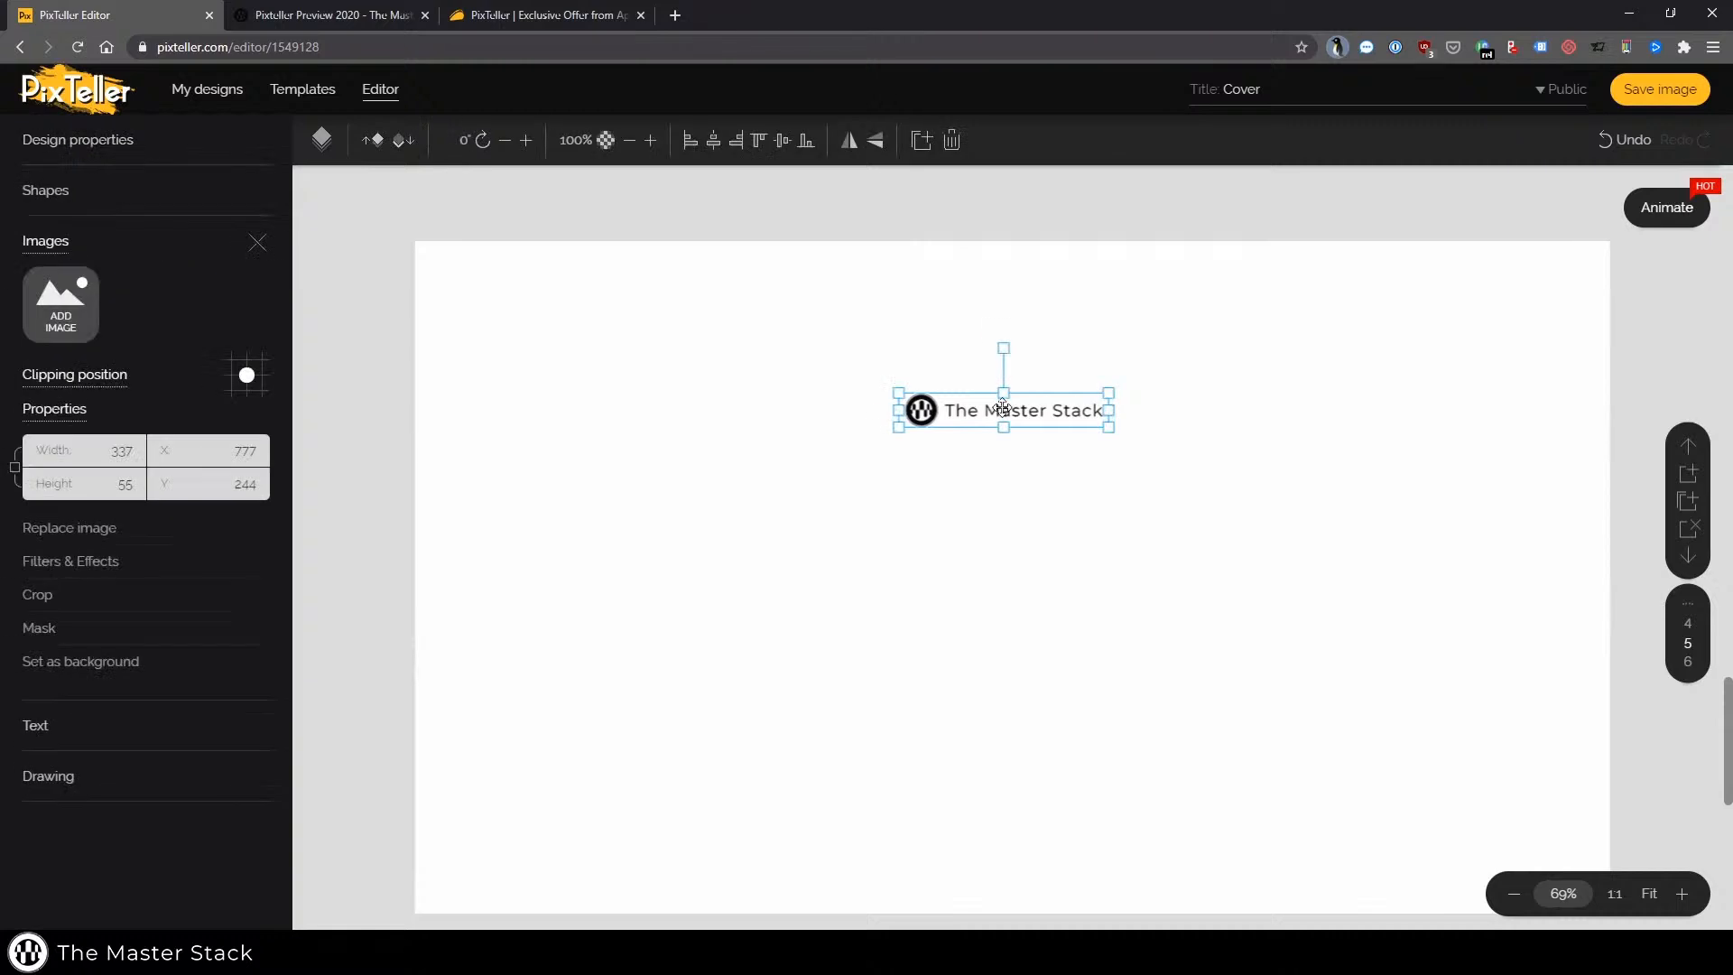
left_click_drag(1003, 406, 998, 735)
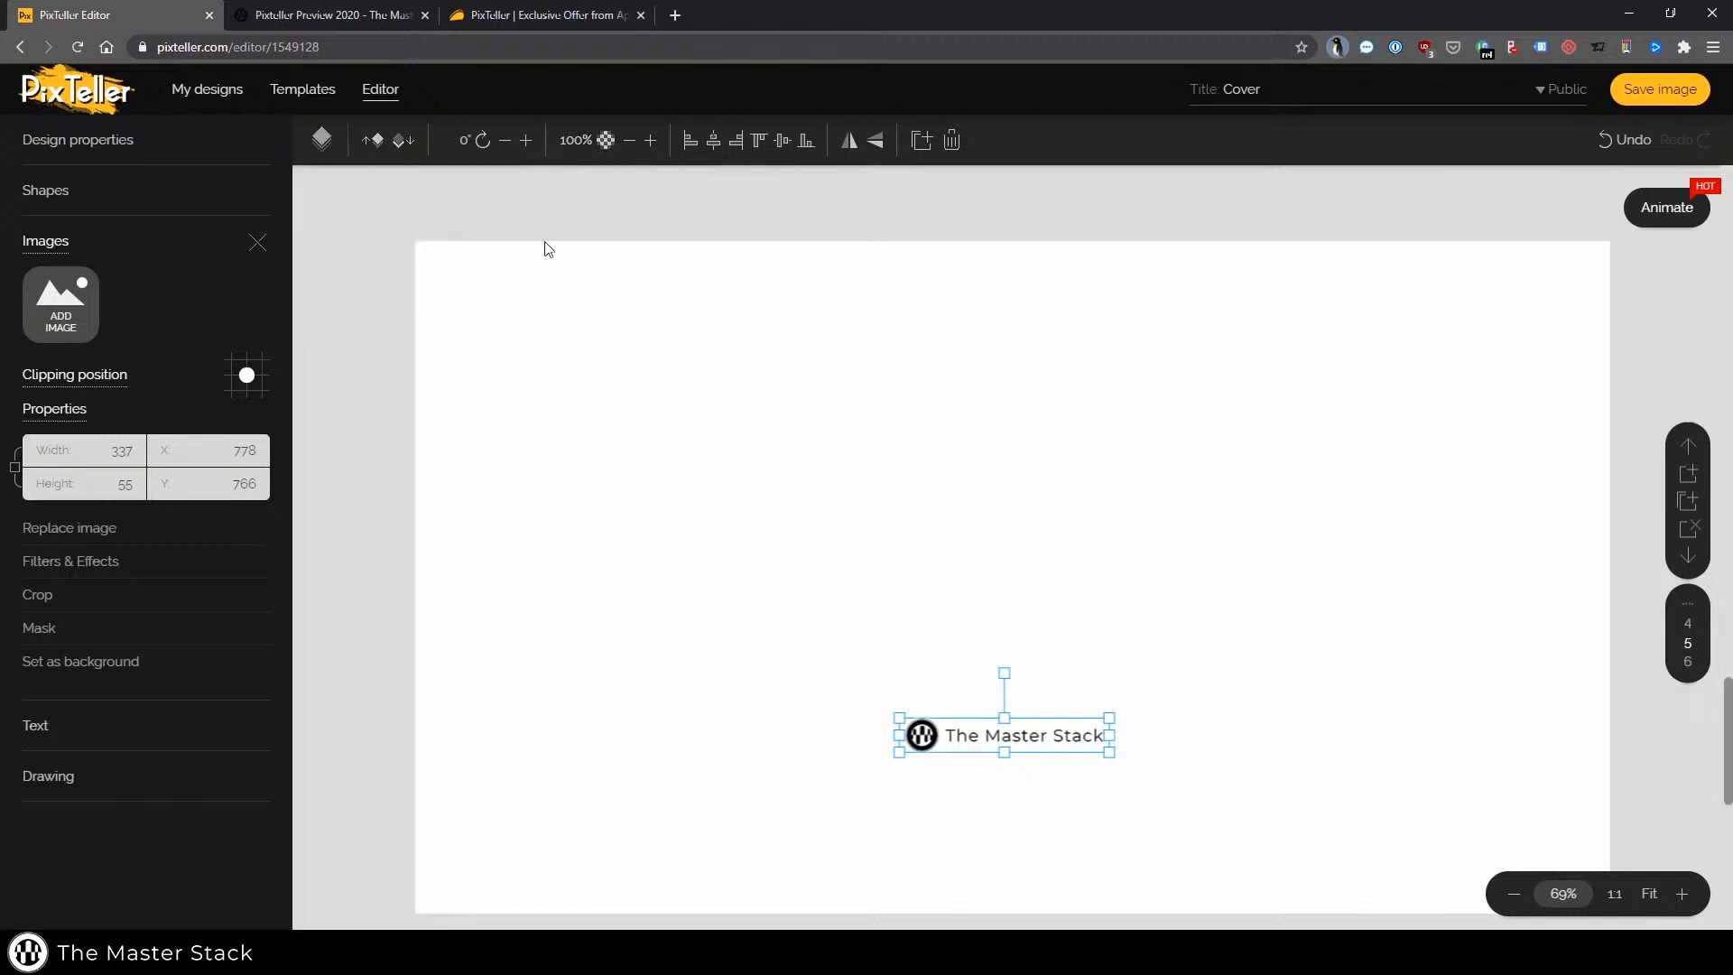
left_click(570, 214)
Switch back to the animation timeline editor
scroll(629, 527, "up", 3)
scroll(630, 516, "up", 2)
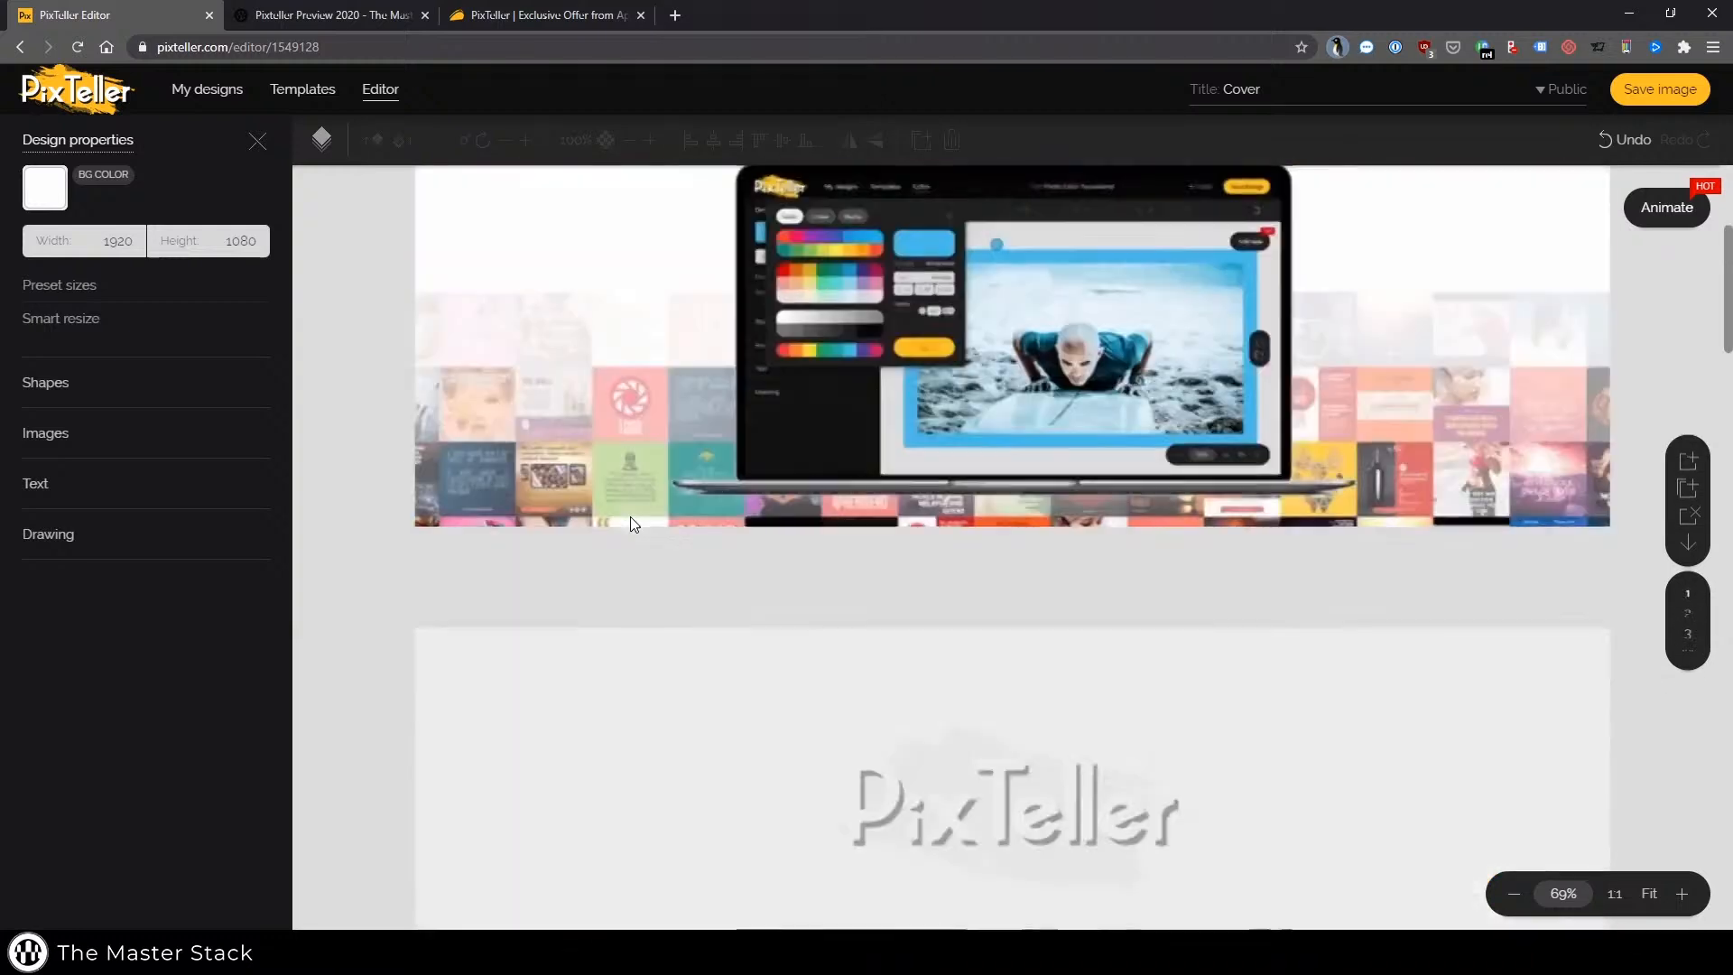
scroll(630, 516, "down", 5)
scroll(928, 550, "down", 3)
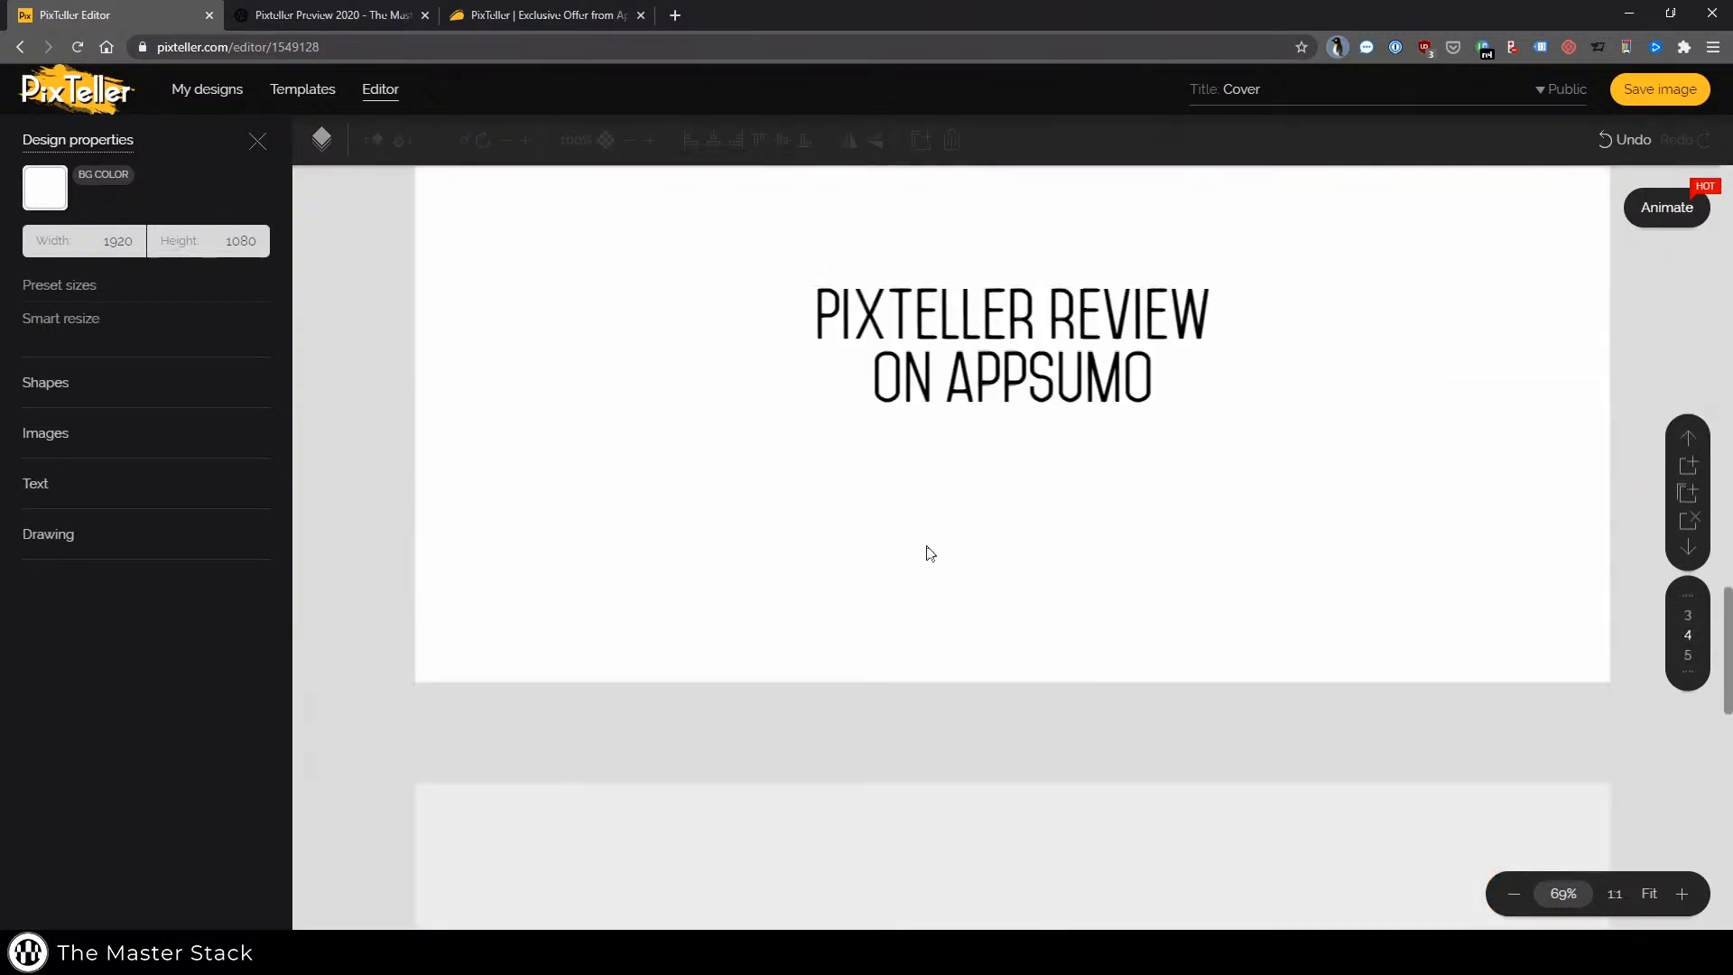
scroll(959, 503, "down", 3)
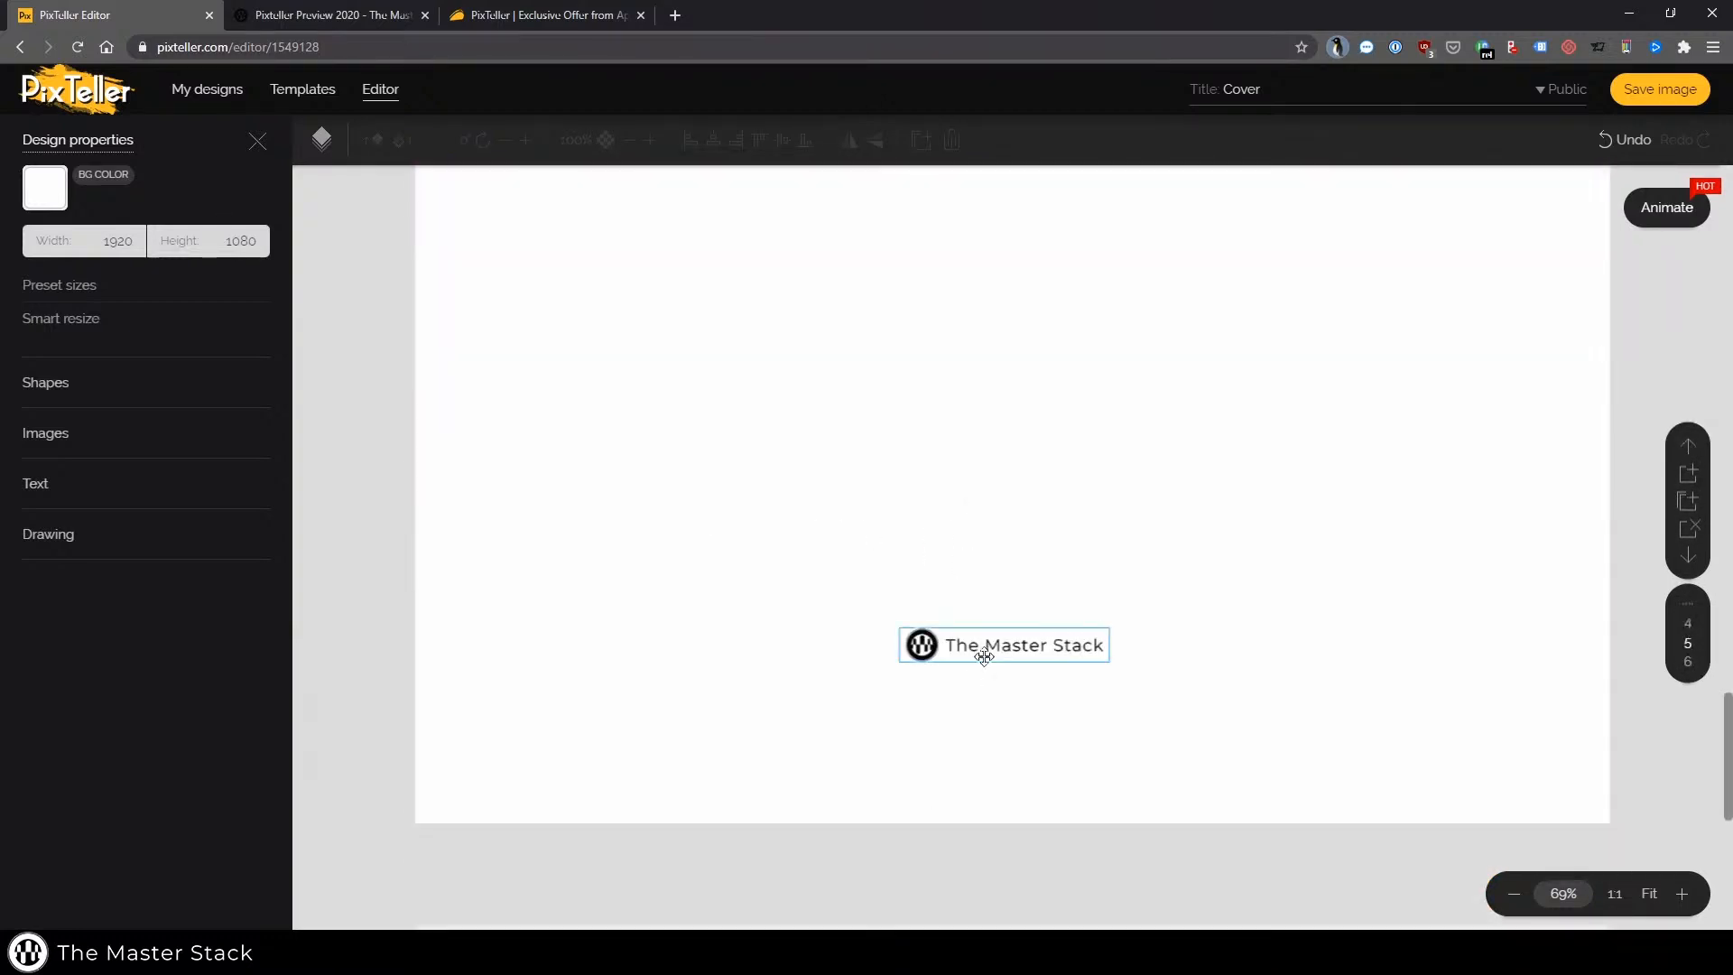
left_click(1671, 207)
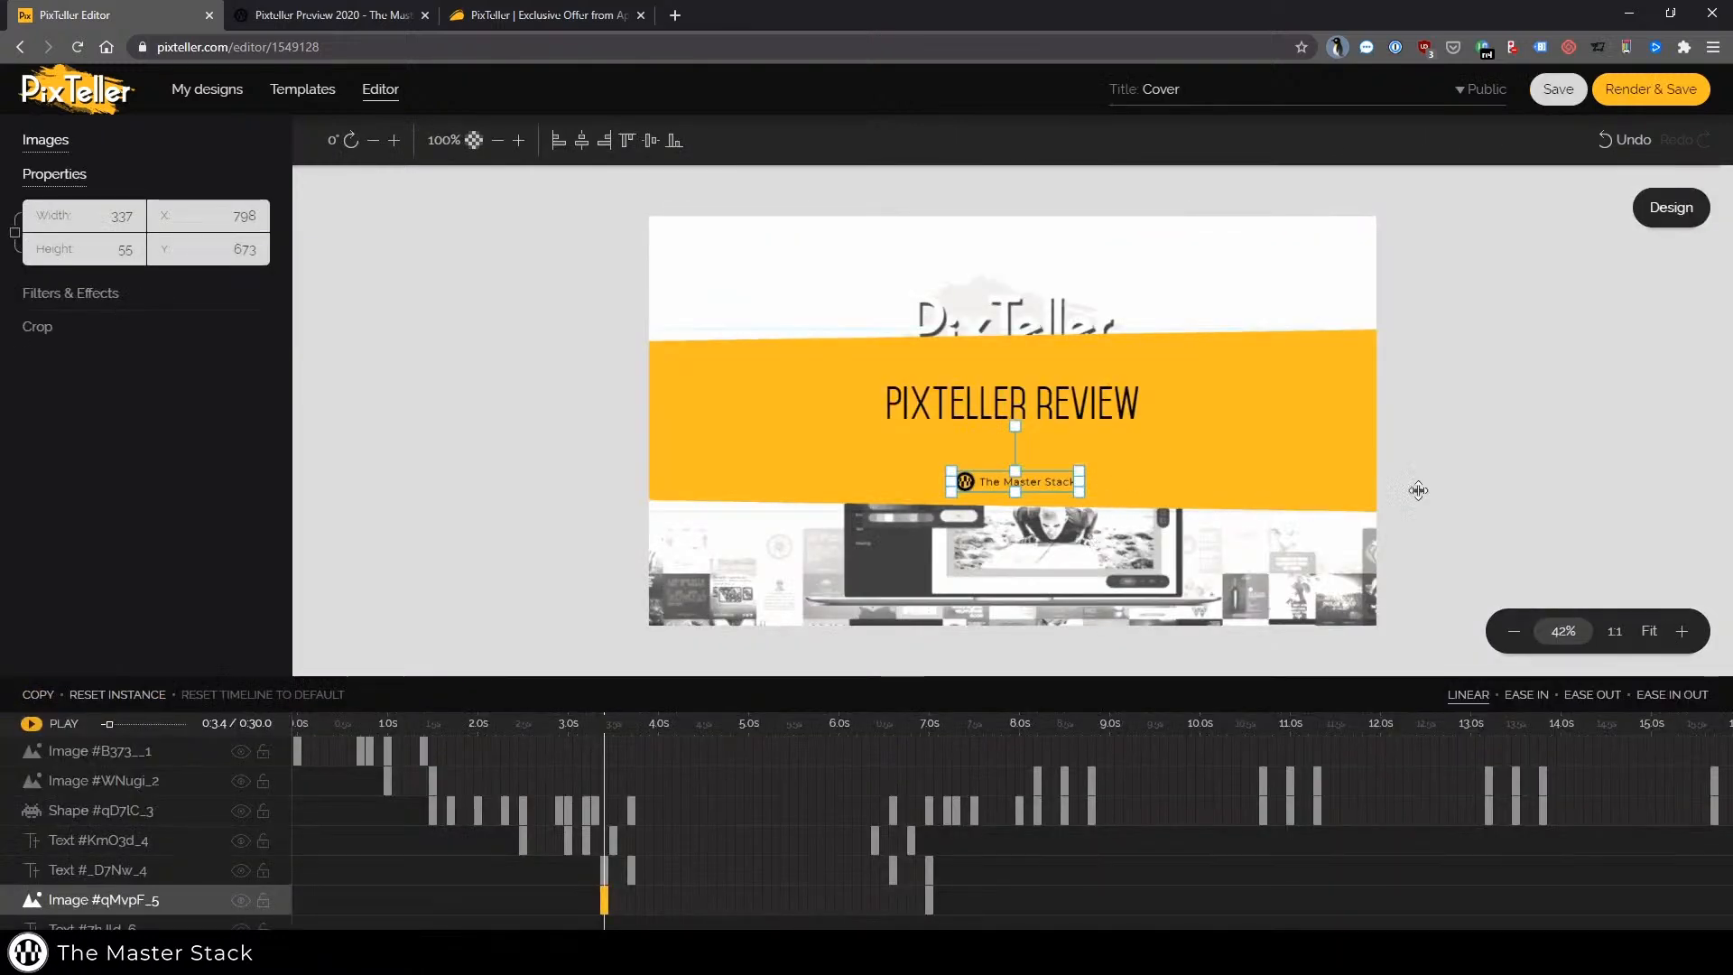
Reposition the Master Stack logo image at its 7.0 s keyframe to about X 792, Y 664
left_click(1539, 464)
left_click(1036, 479)
left_click(929, 900)
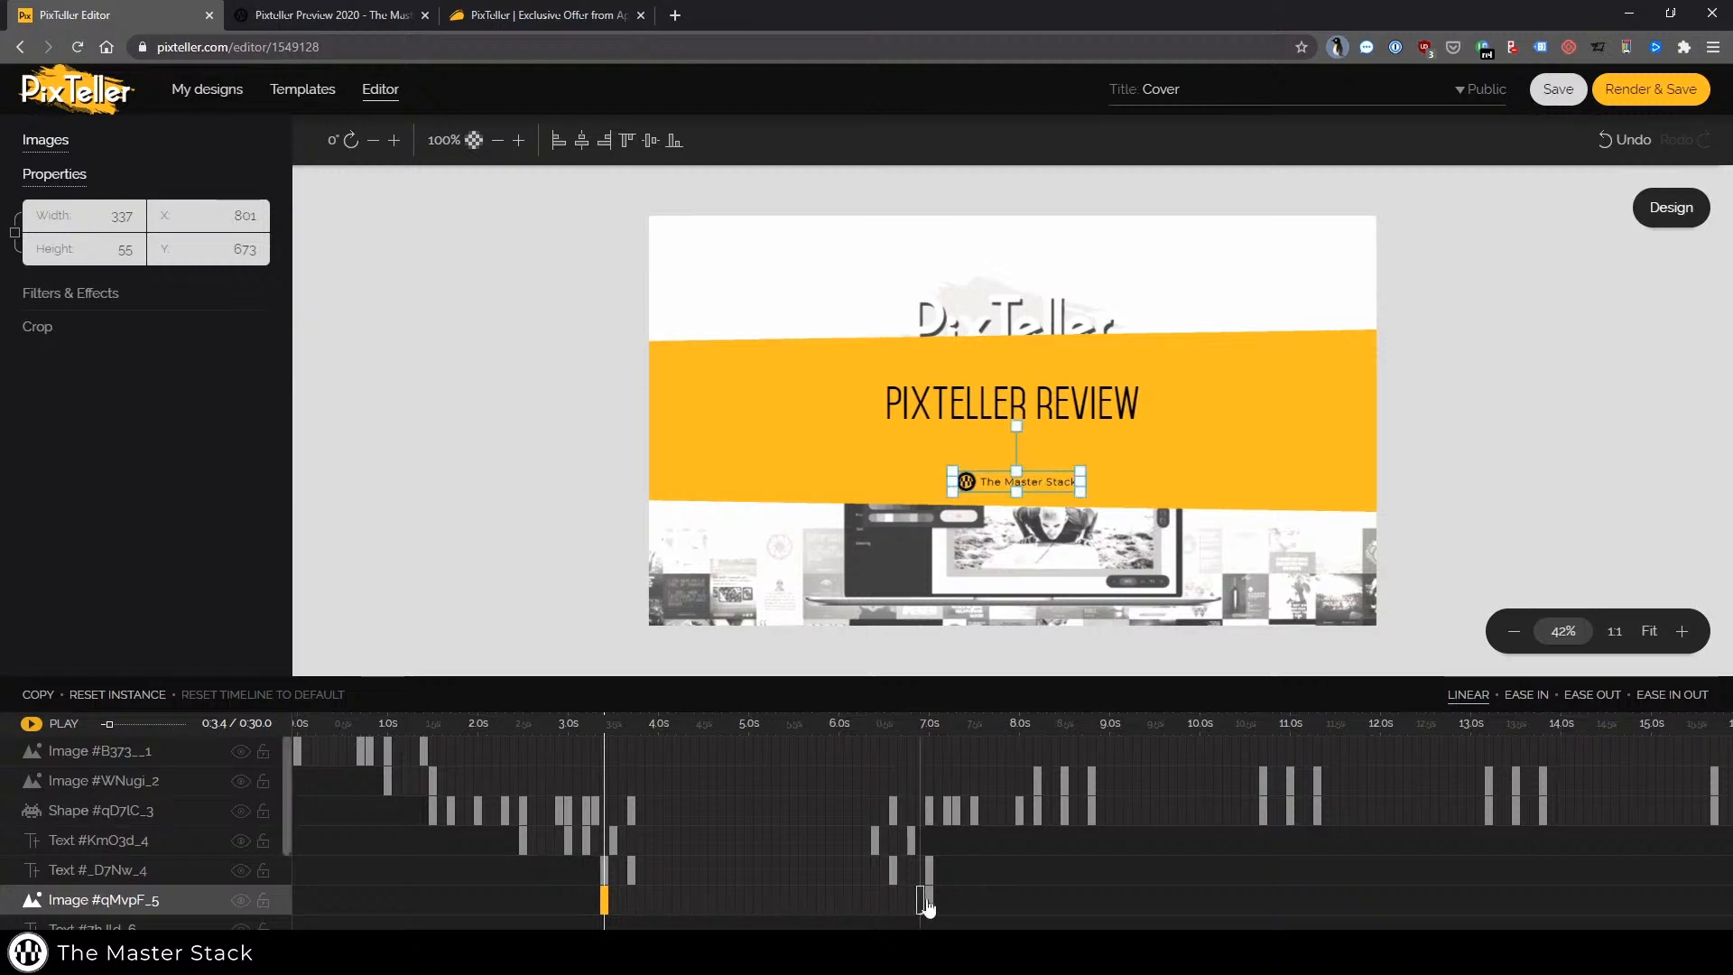
left_click_drag(1030, 491, 1023, 528)
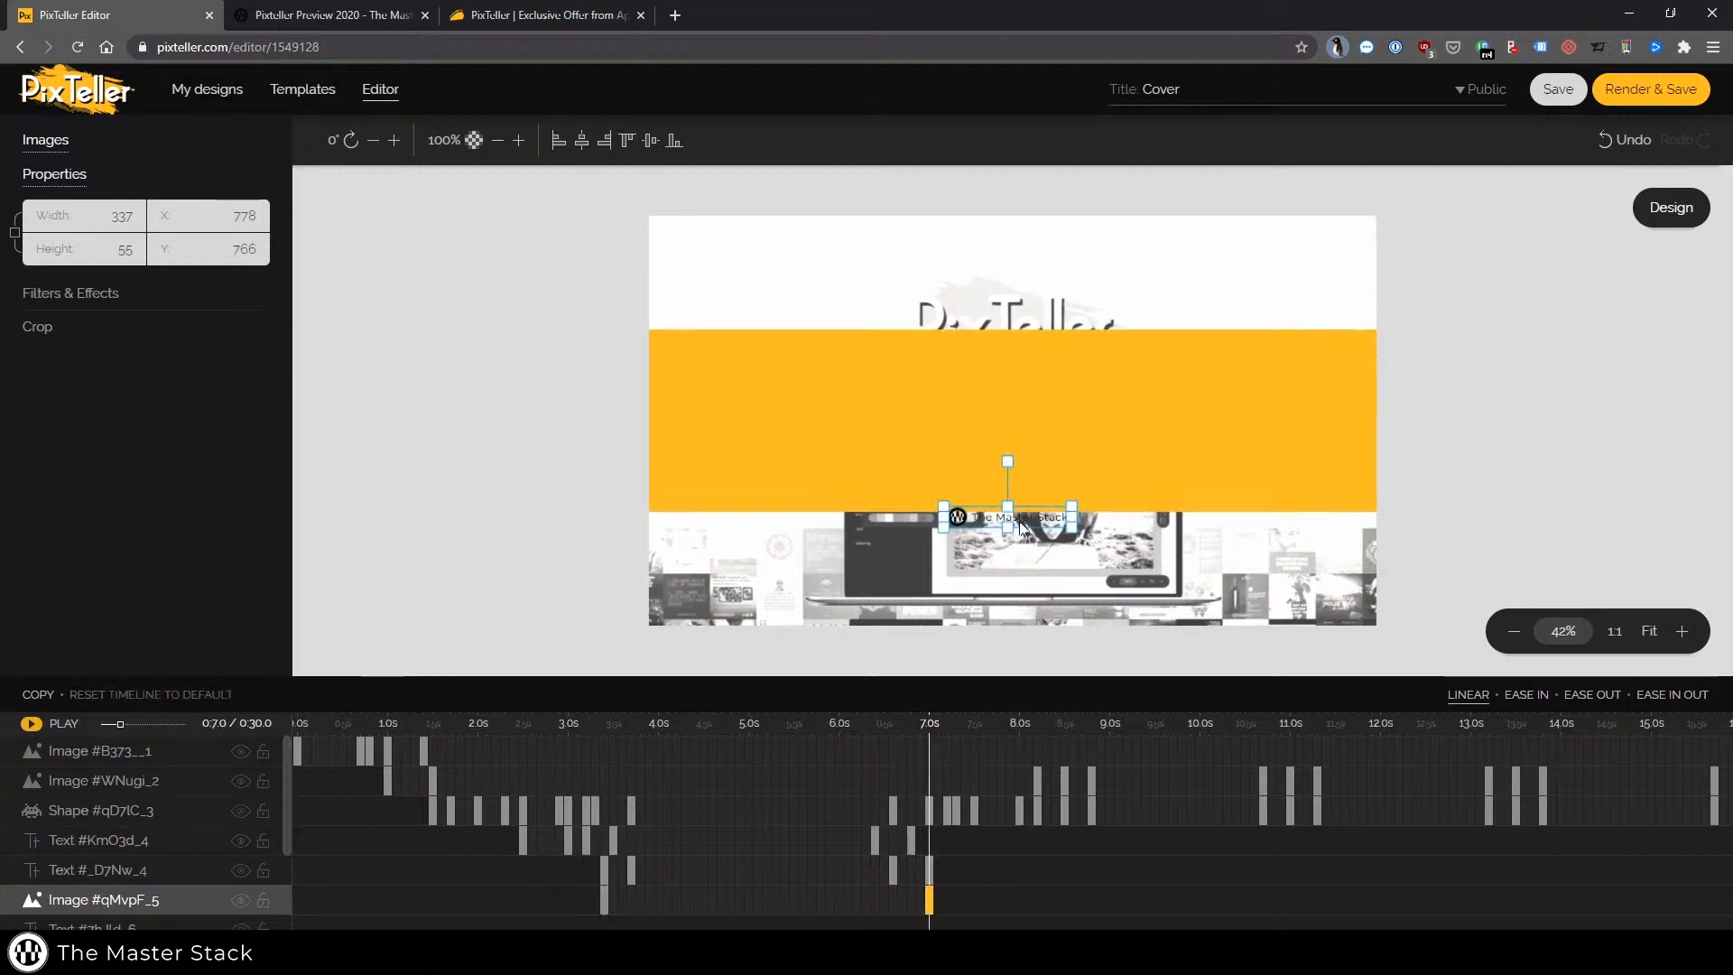
Play the animation preview and recheck the logo image's keyframes at 3.4 s and 7.0 s
left_click(61, 723)
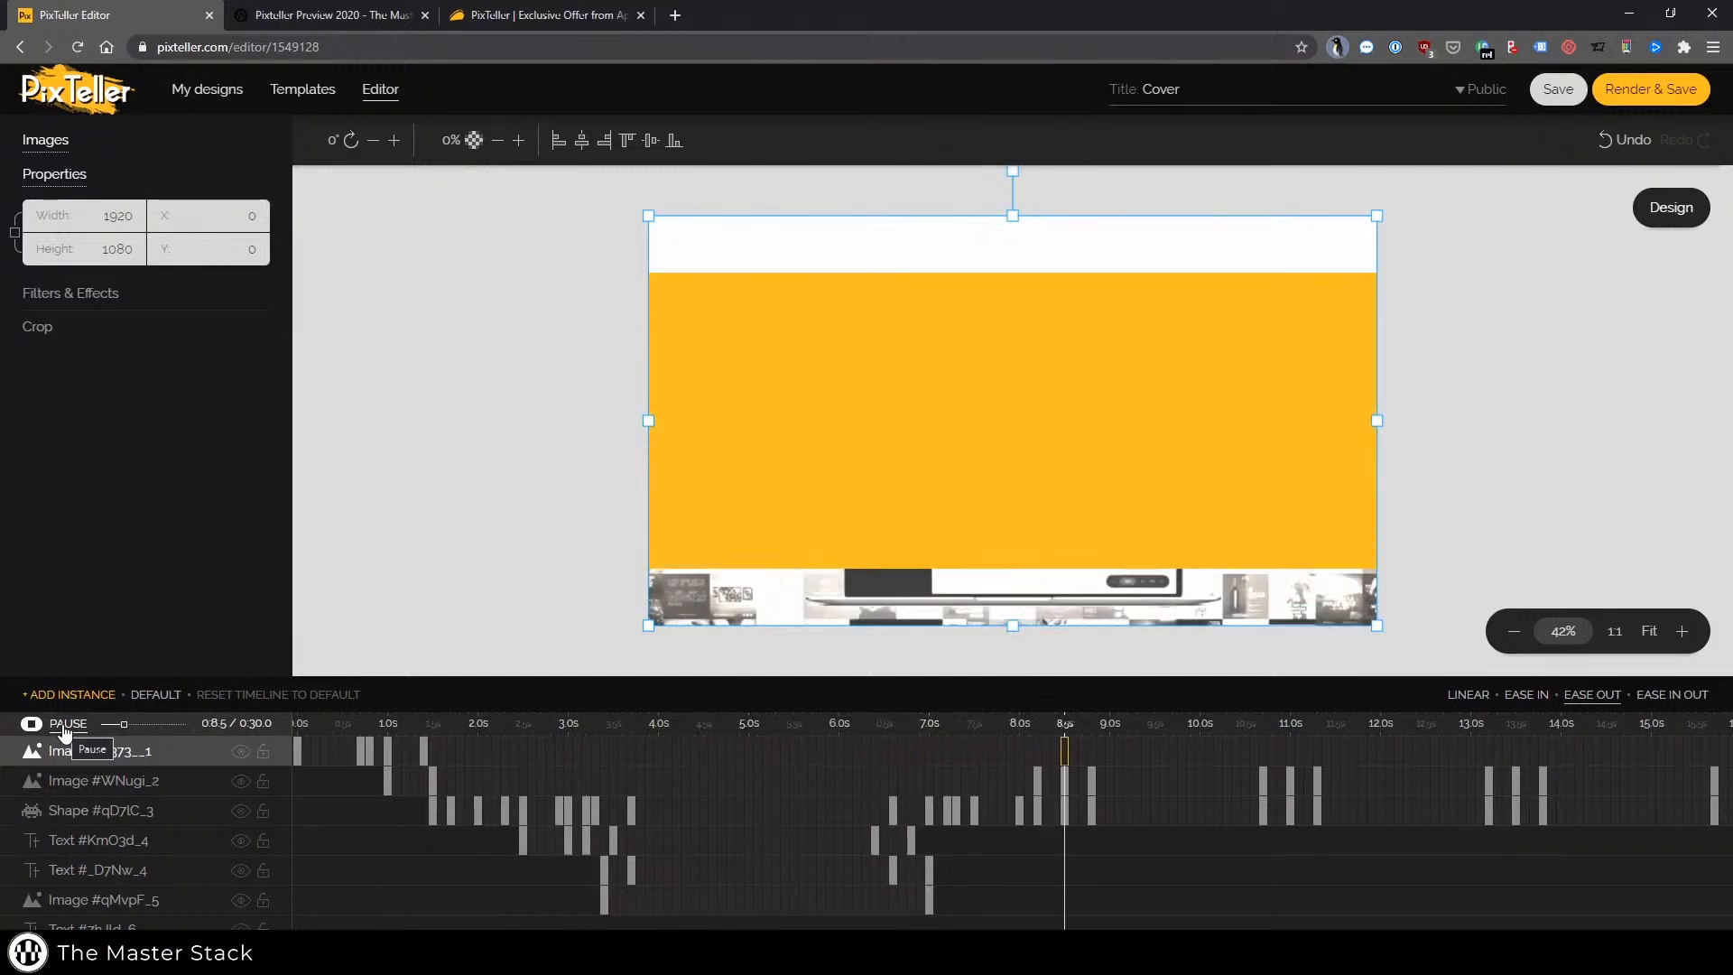
left_click(63, 730)
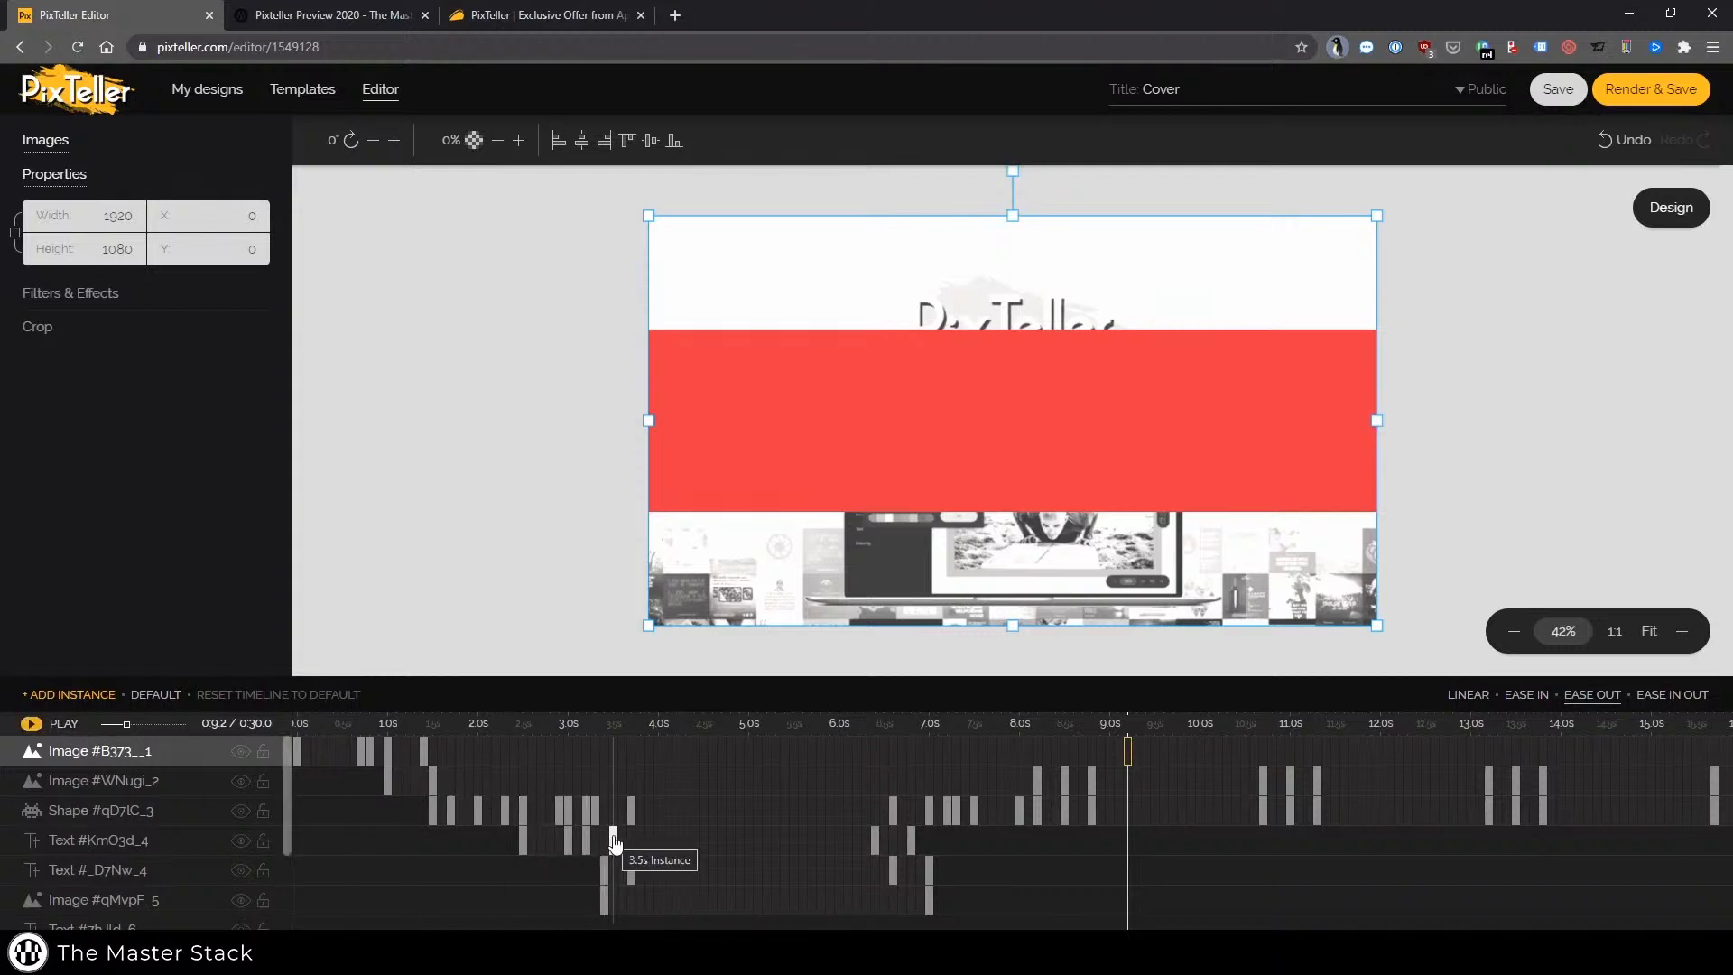
left_click(604, 898)
left_click(929, 900)
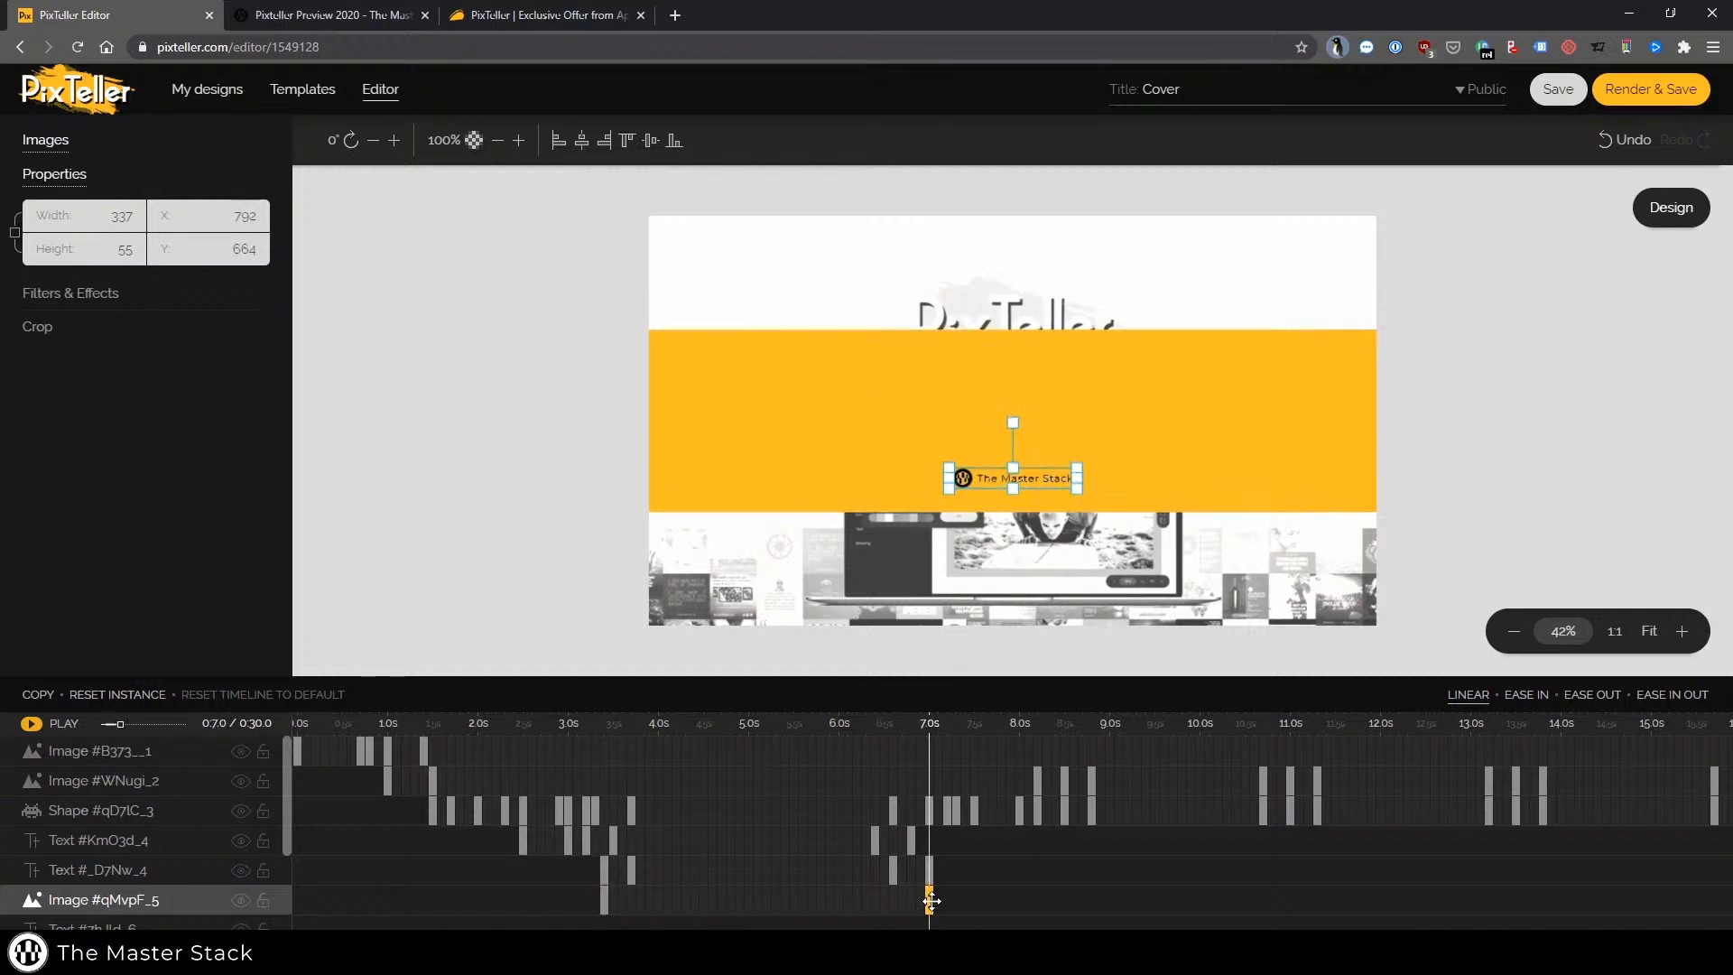
Play the animation preview from the logo image's 3.4 s keyframe and pause it
left_click(605, 900)
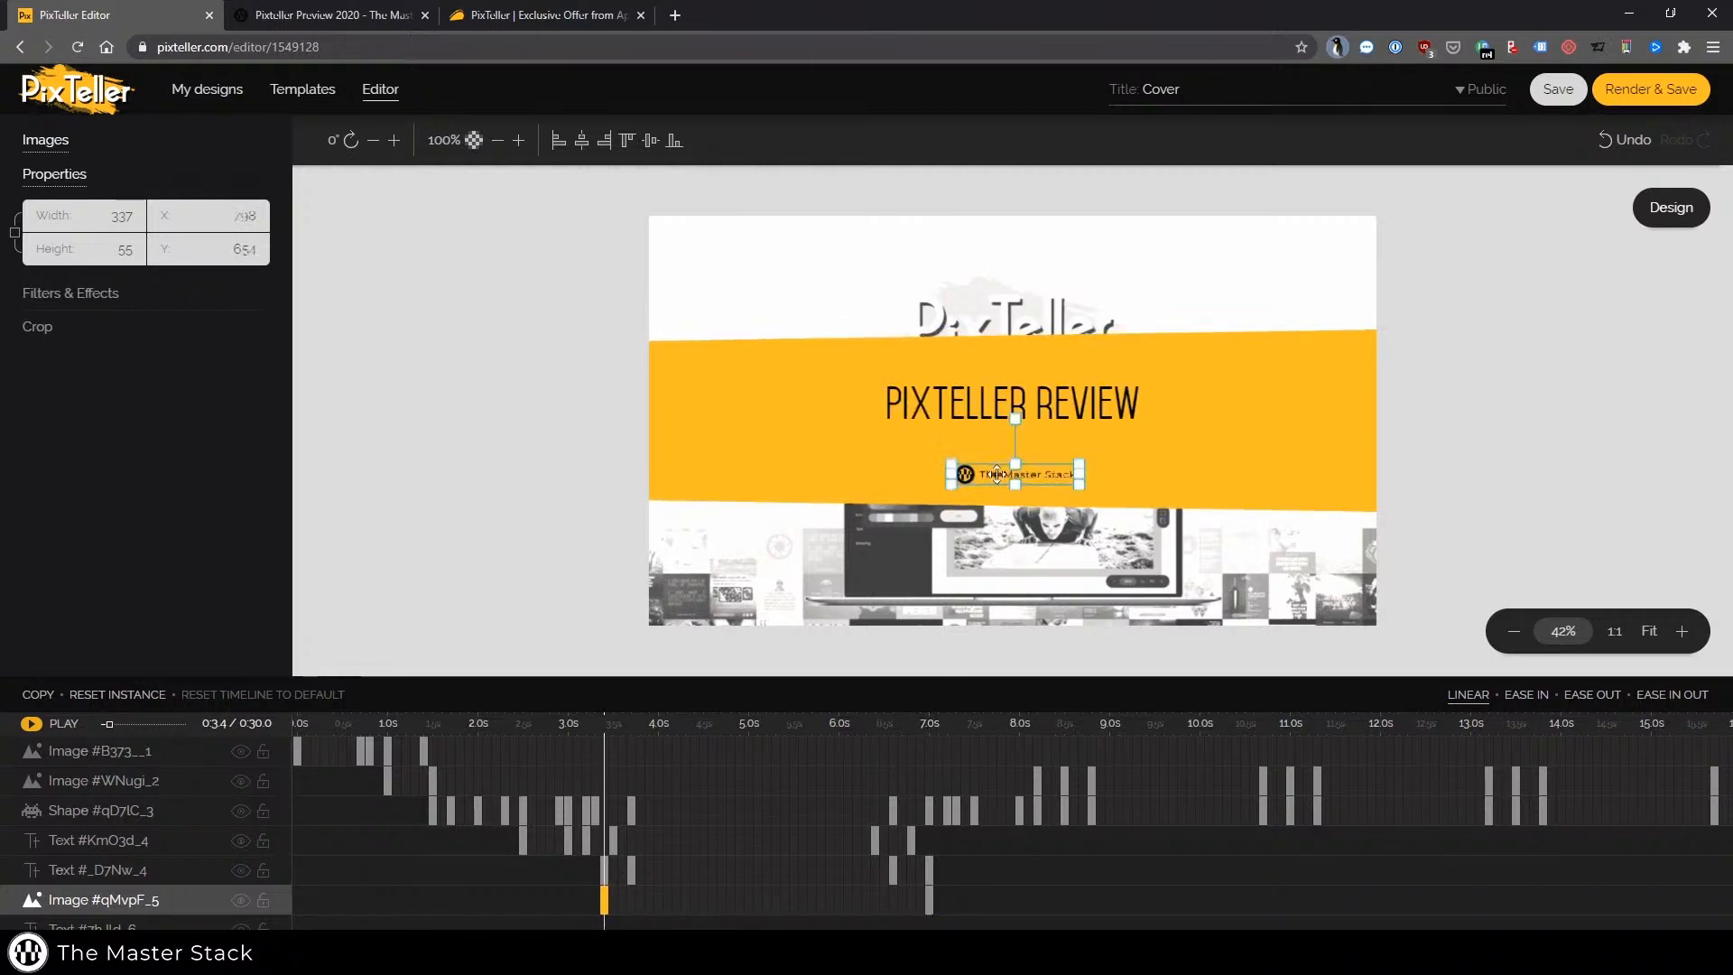
left_click(30, 723)
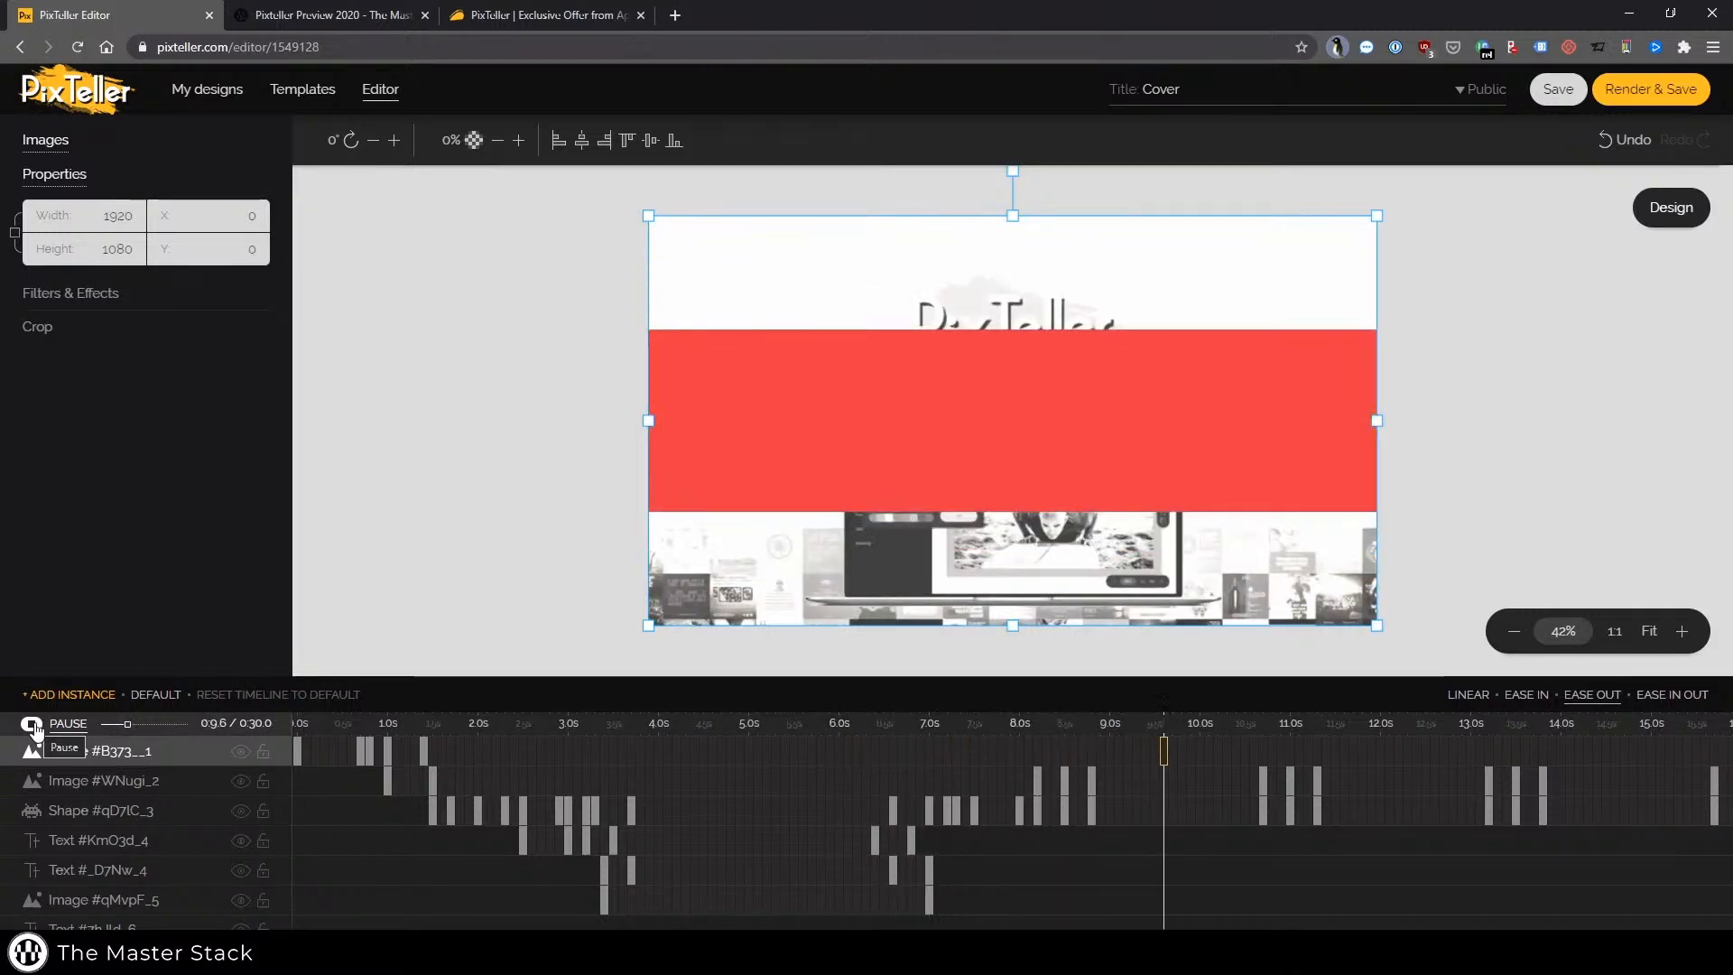
left_click(32, 724)
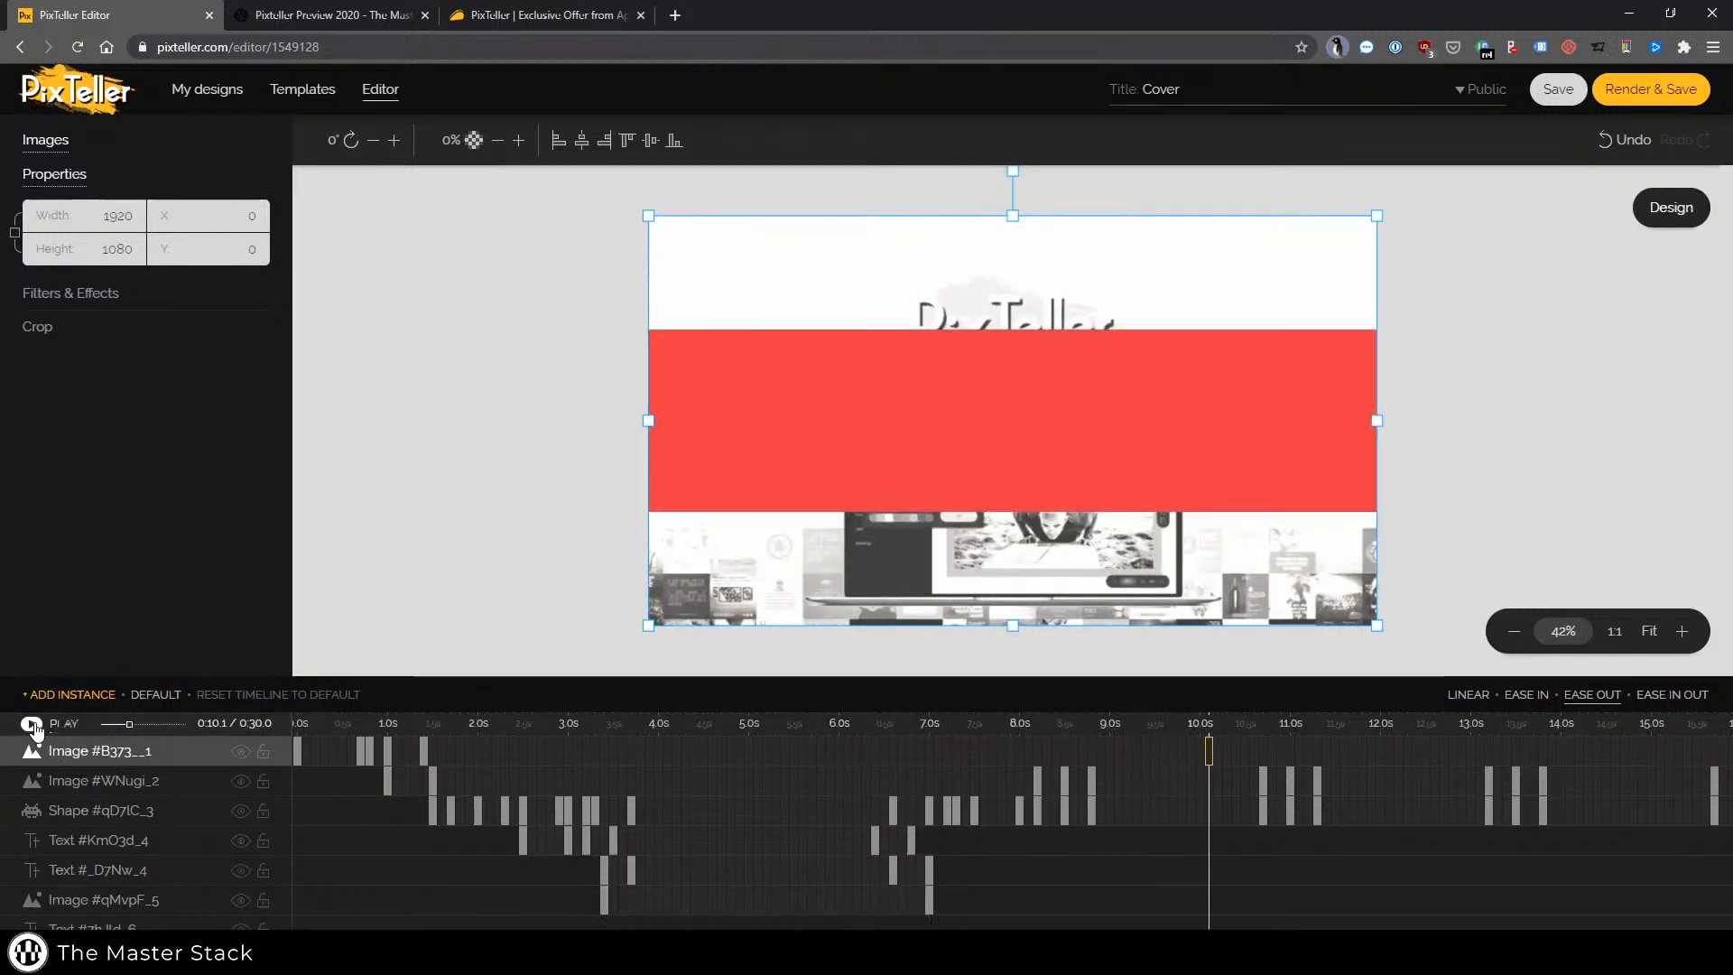
Inspect the keyframes of the background image, shape, text and image layers along the timeline
left_click(1018, 752)
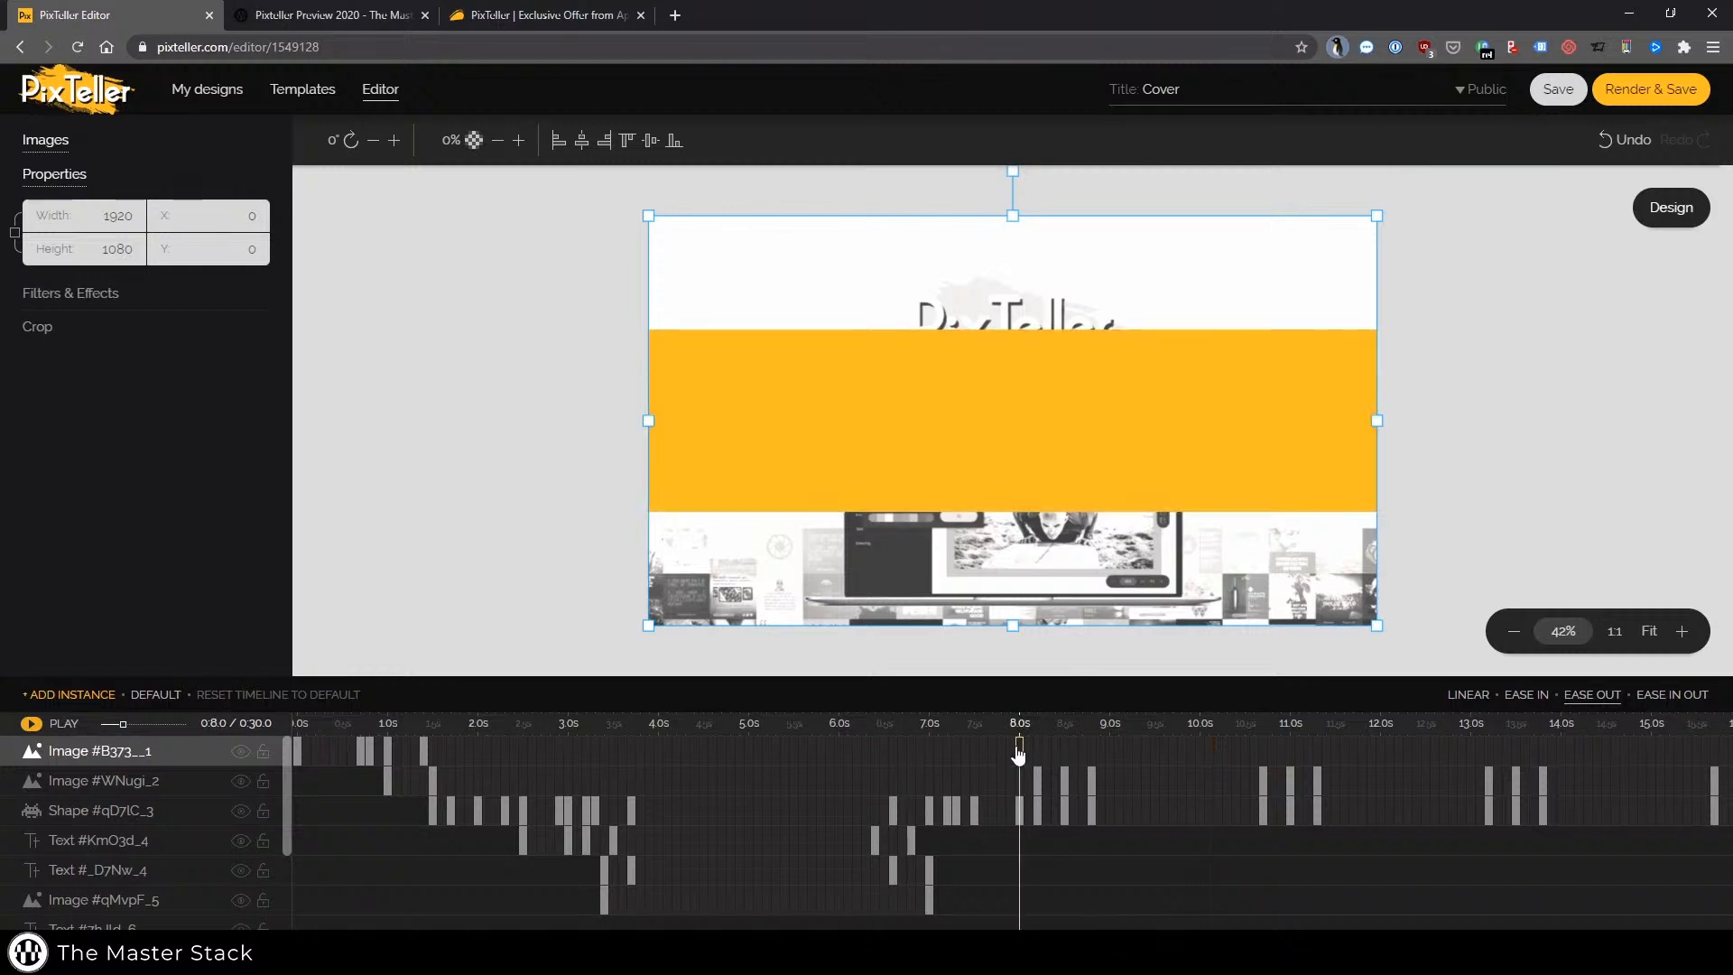
left_click(1066, 806)
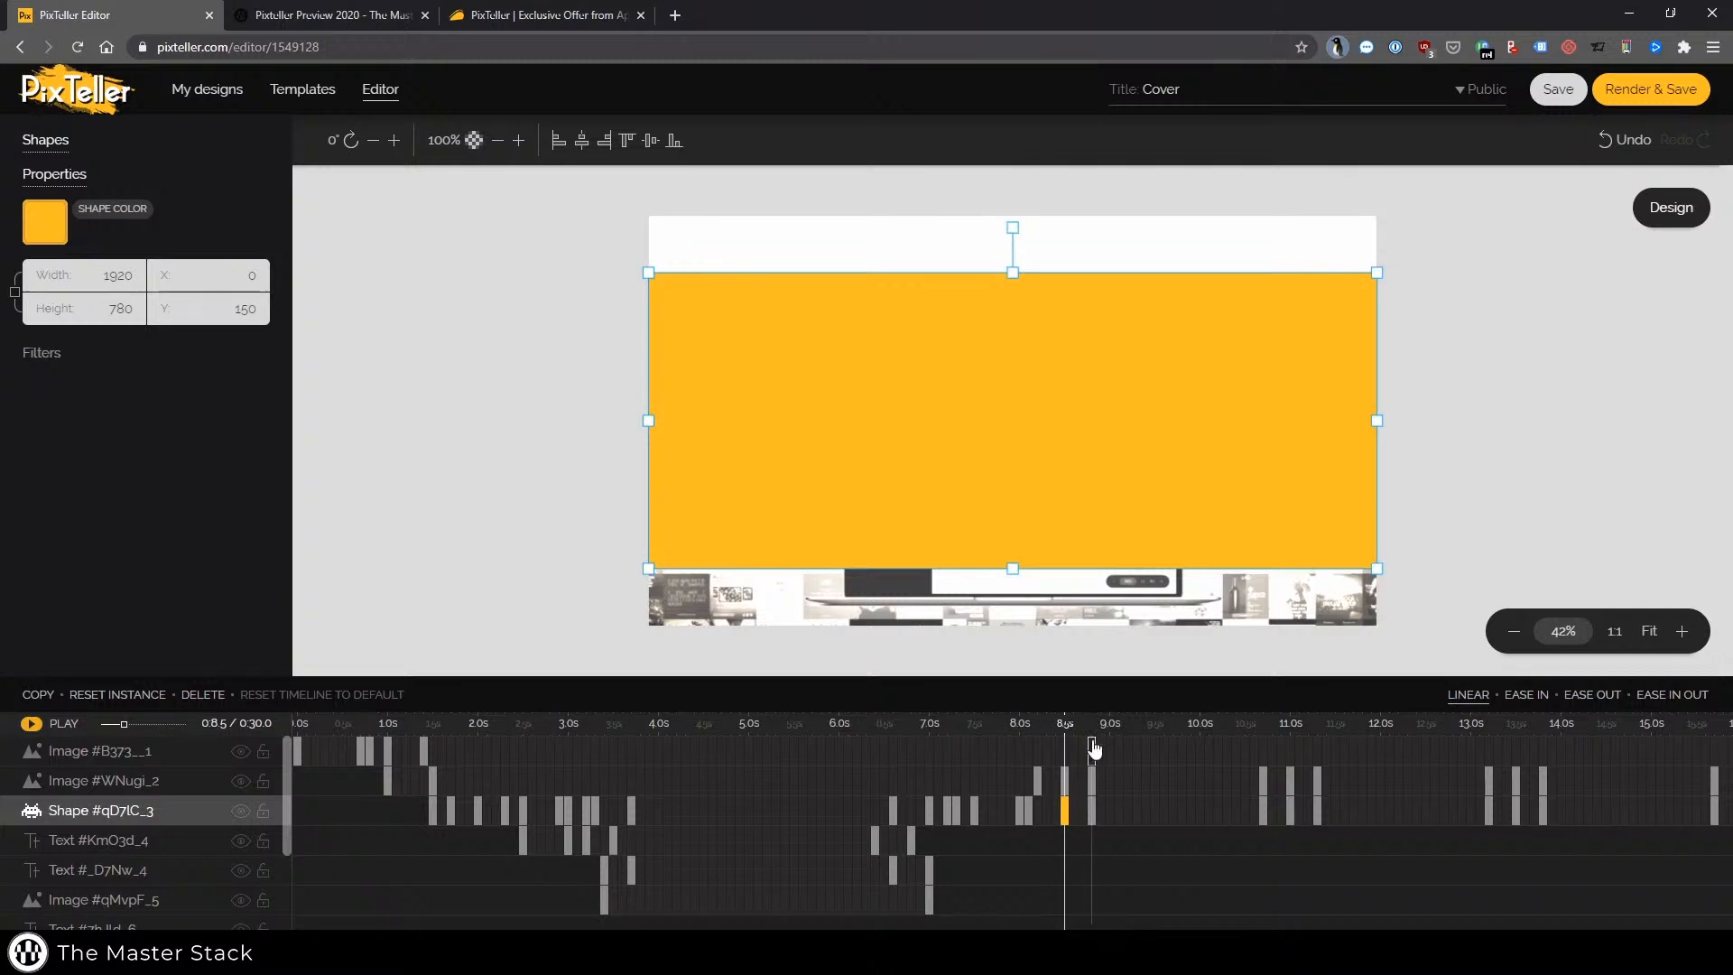
left_click(1093, 748)
scroll(1262, 898, "down", 3)
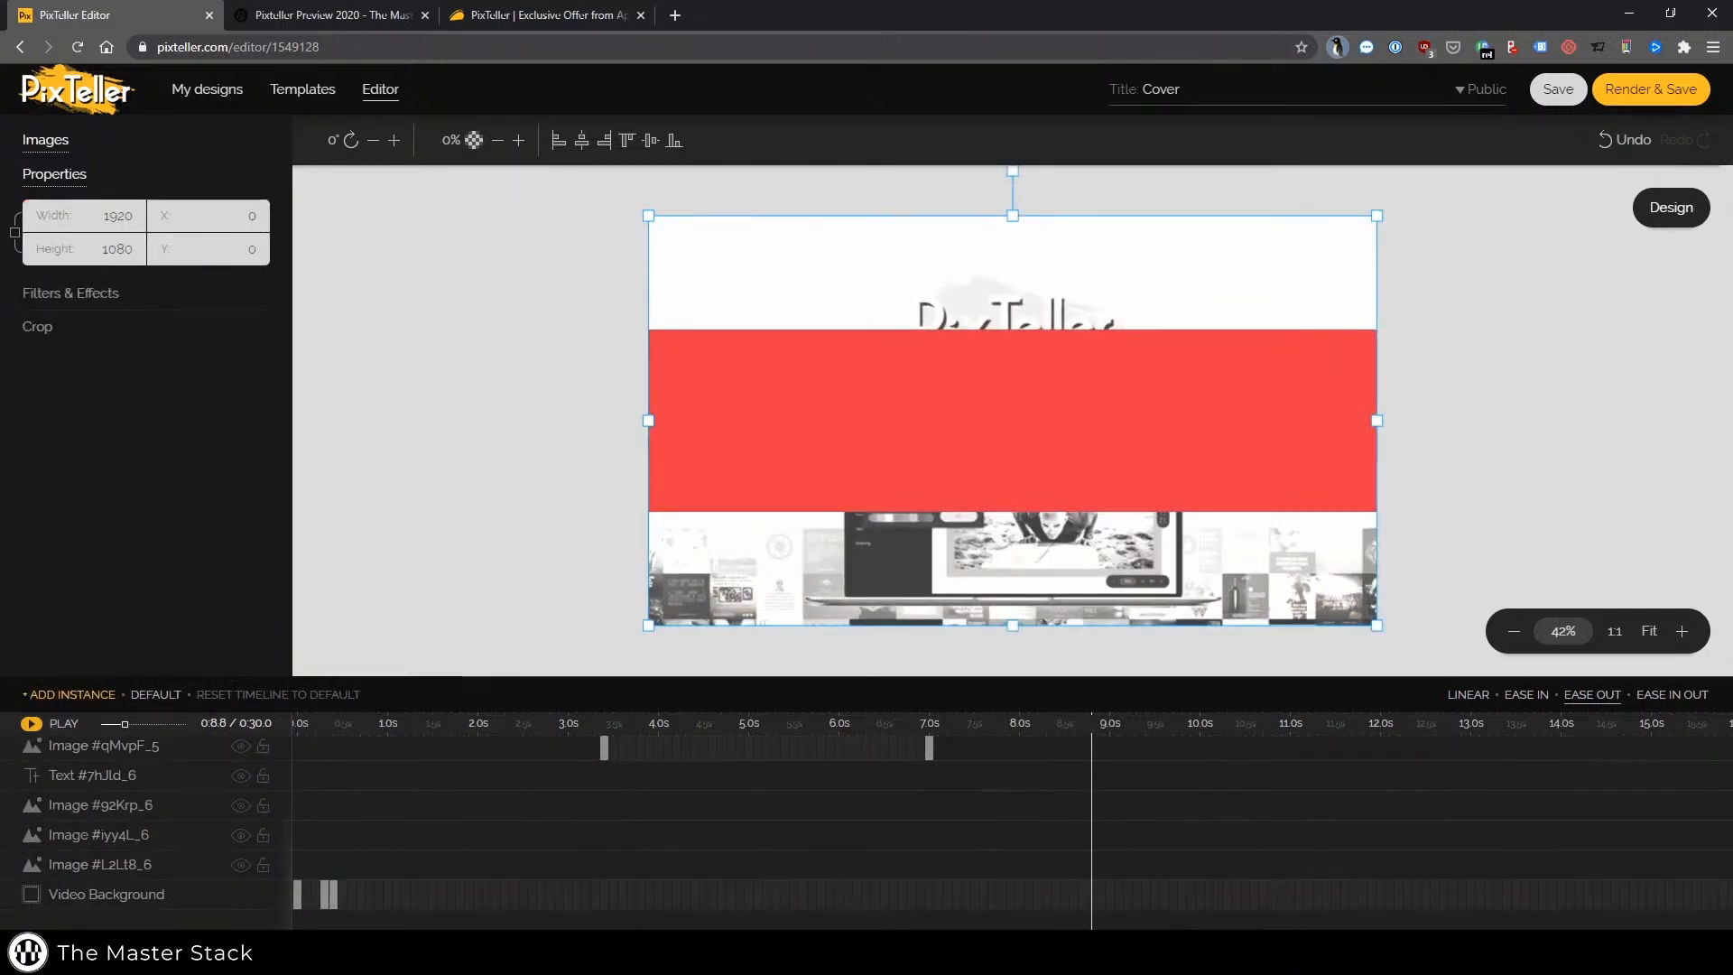
scroll(1480, 871, "right", 5)
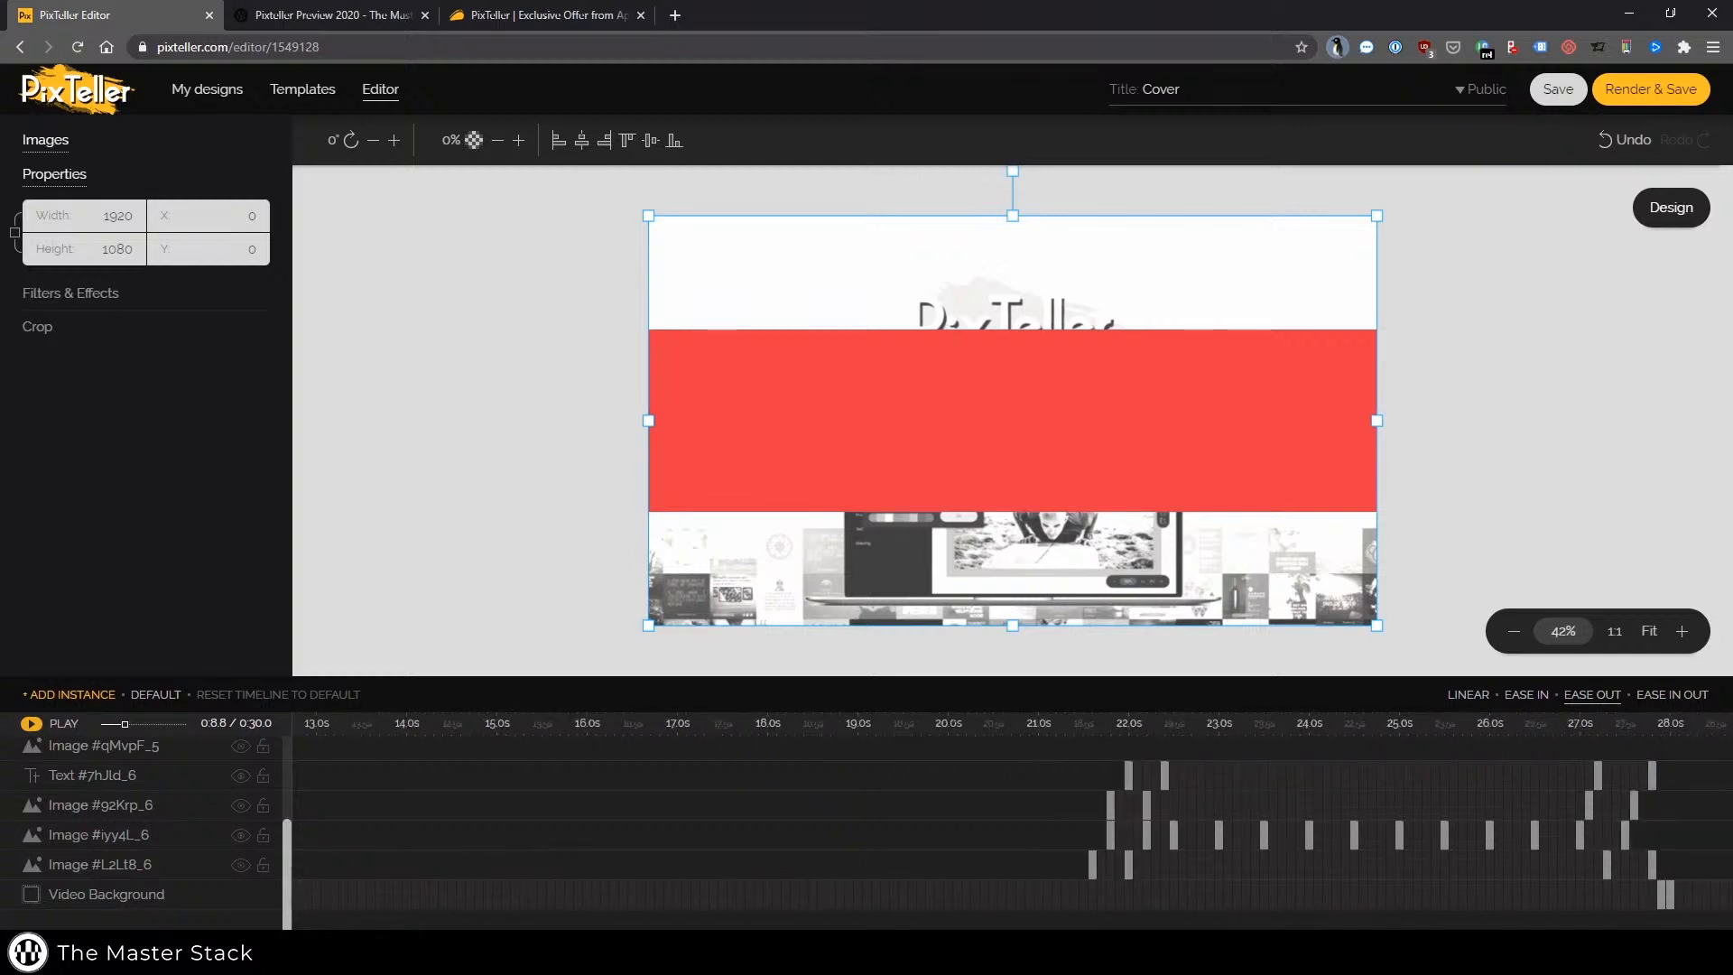
left_click(1483, 865)
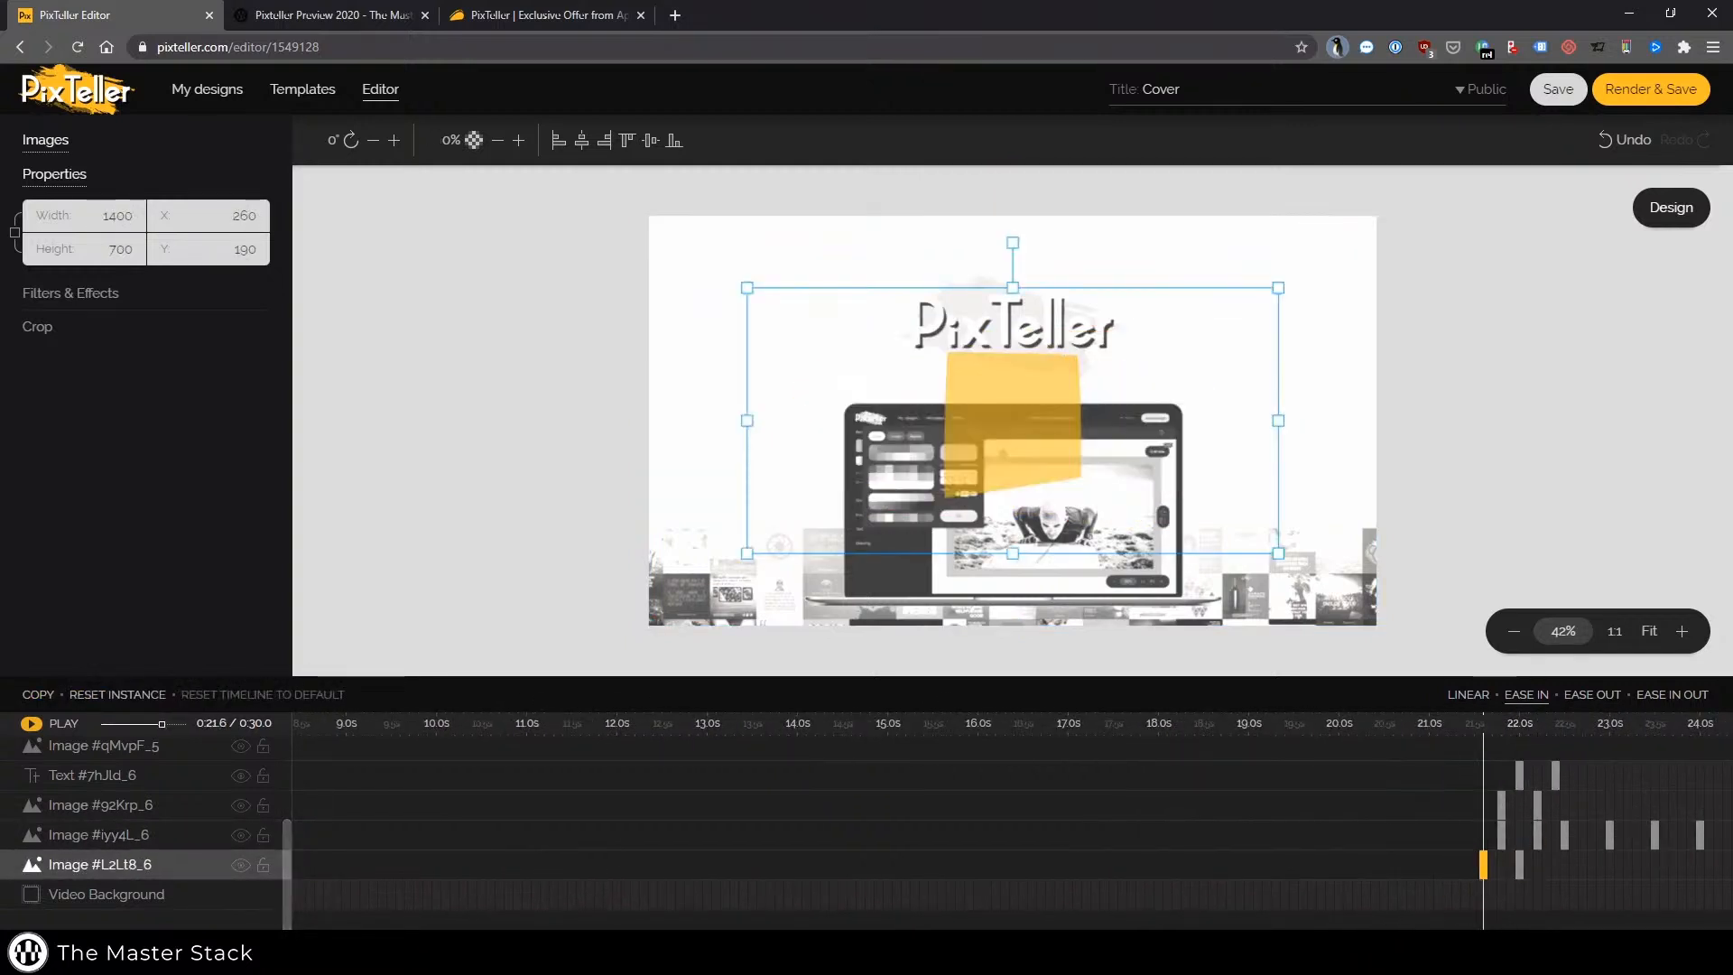
scroll(1011, 830, "left", 3)
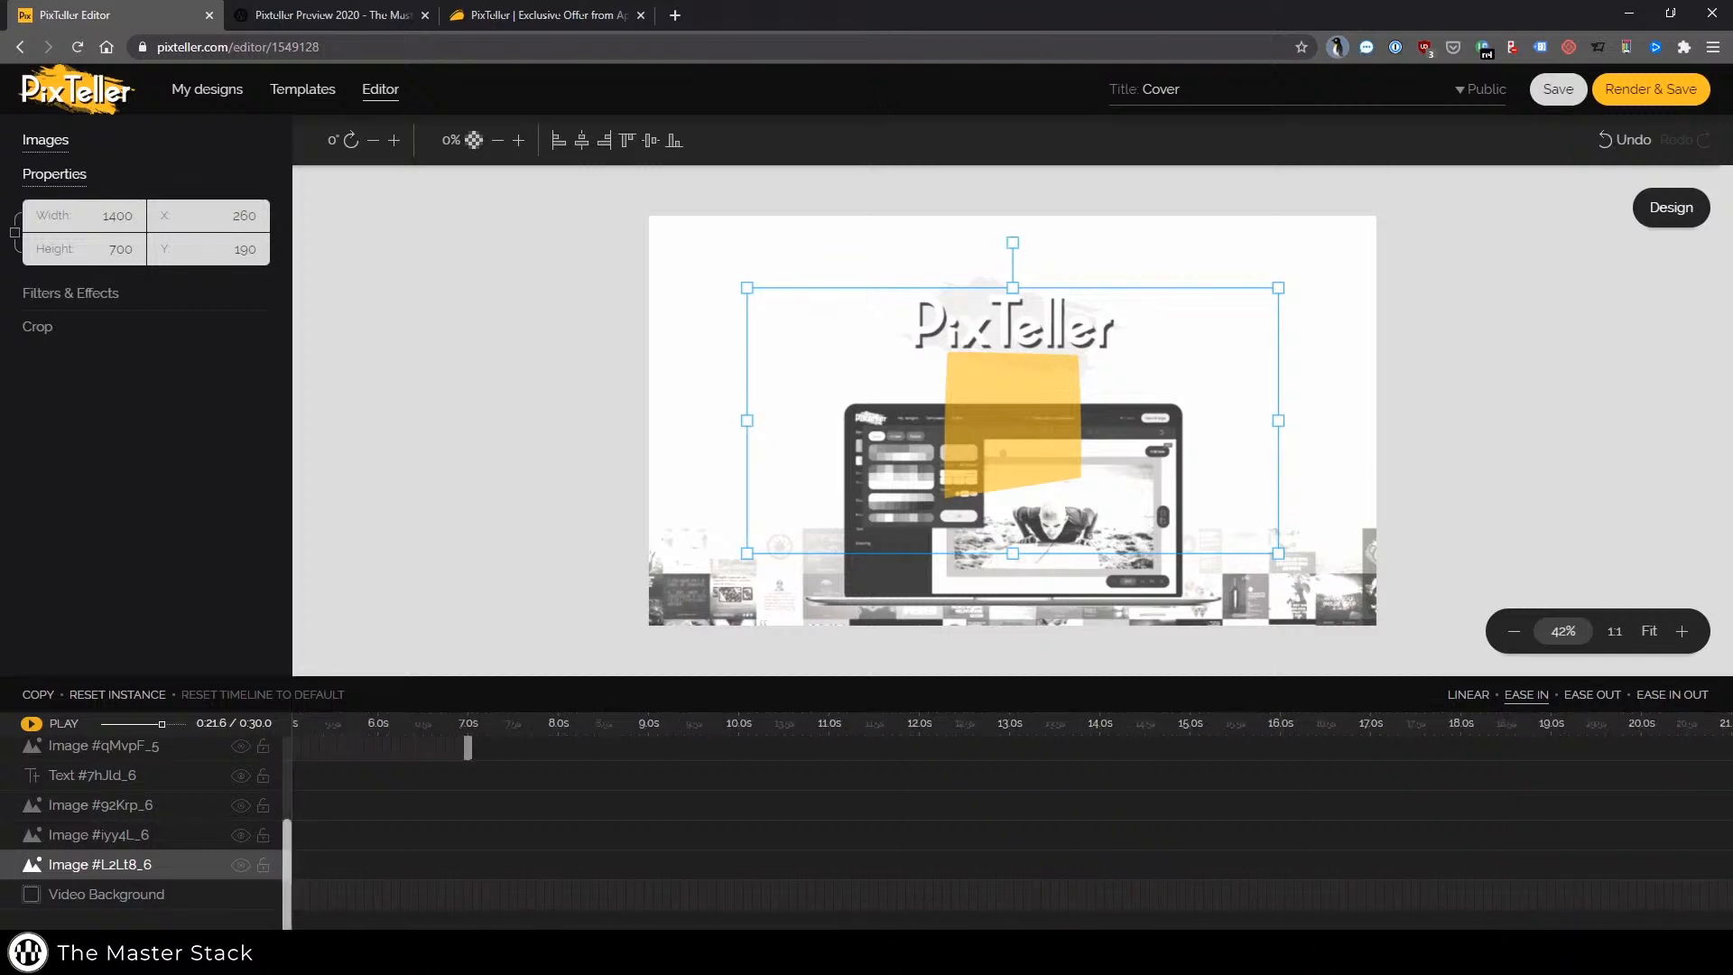
scroll(975, 893, "up", 3)
left_click(470, 900)
left_click(470, 869)
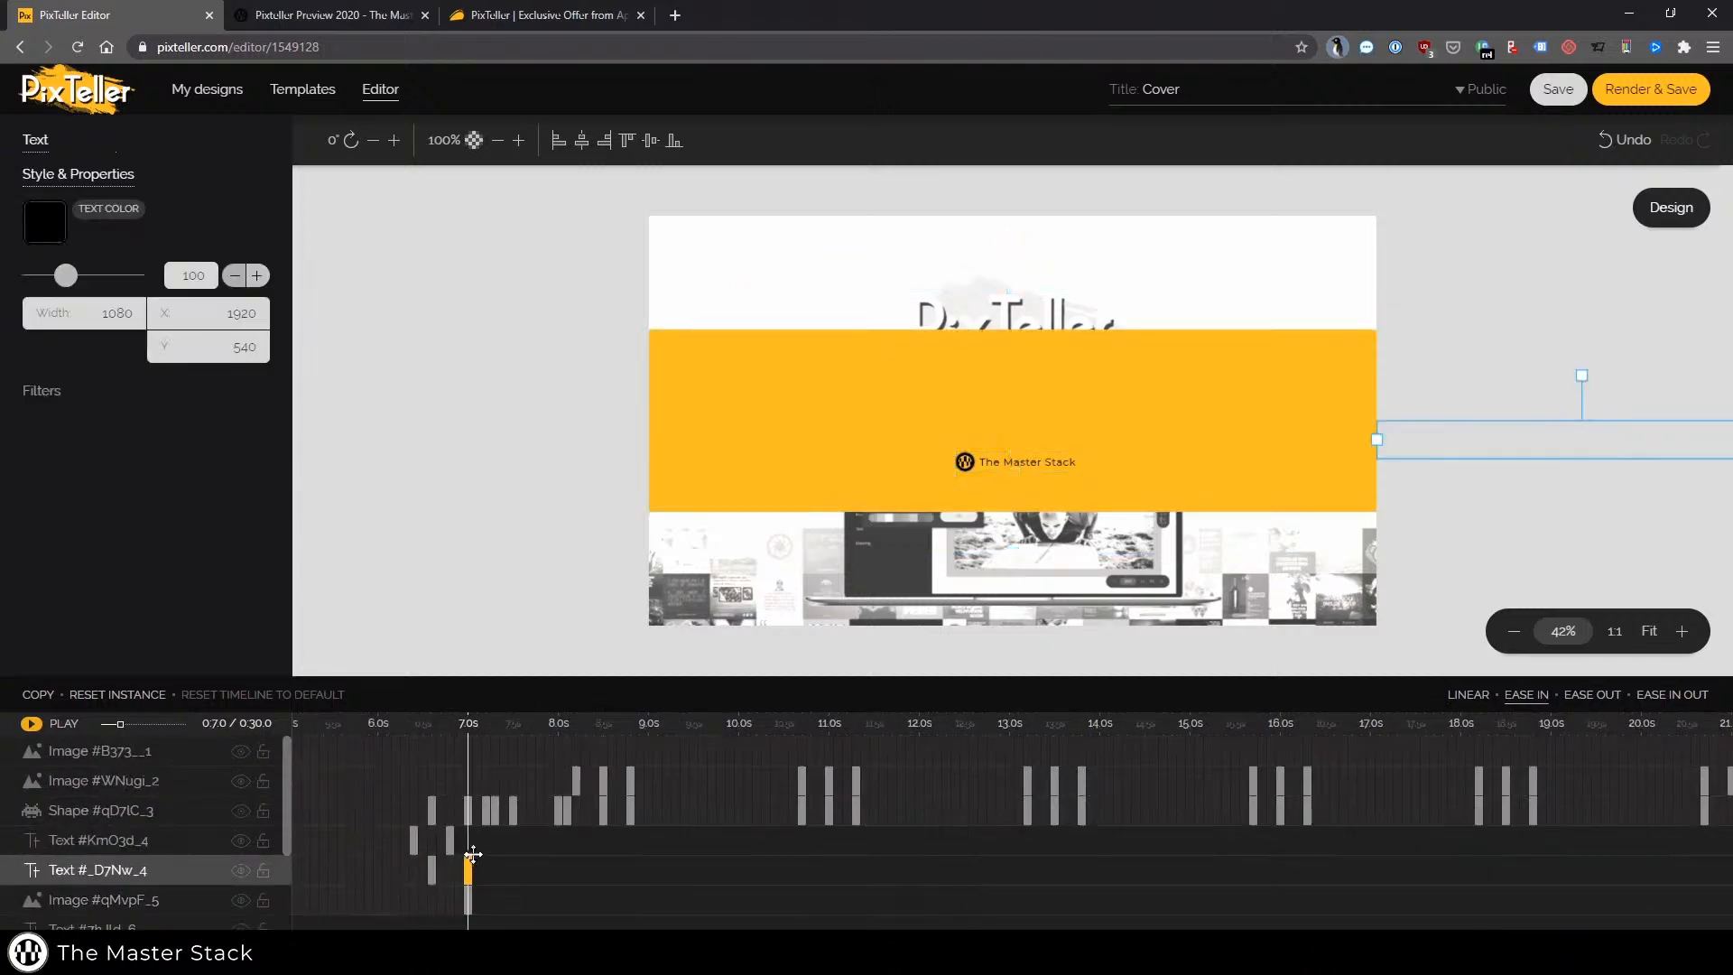
left_click(603, 810)
left_click(632, 801)
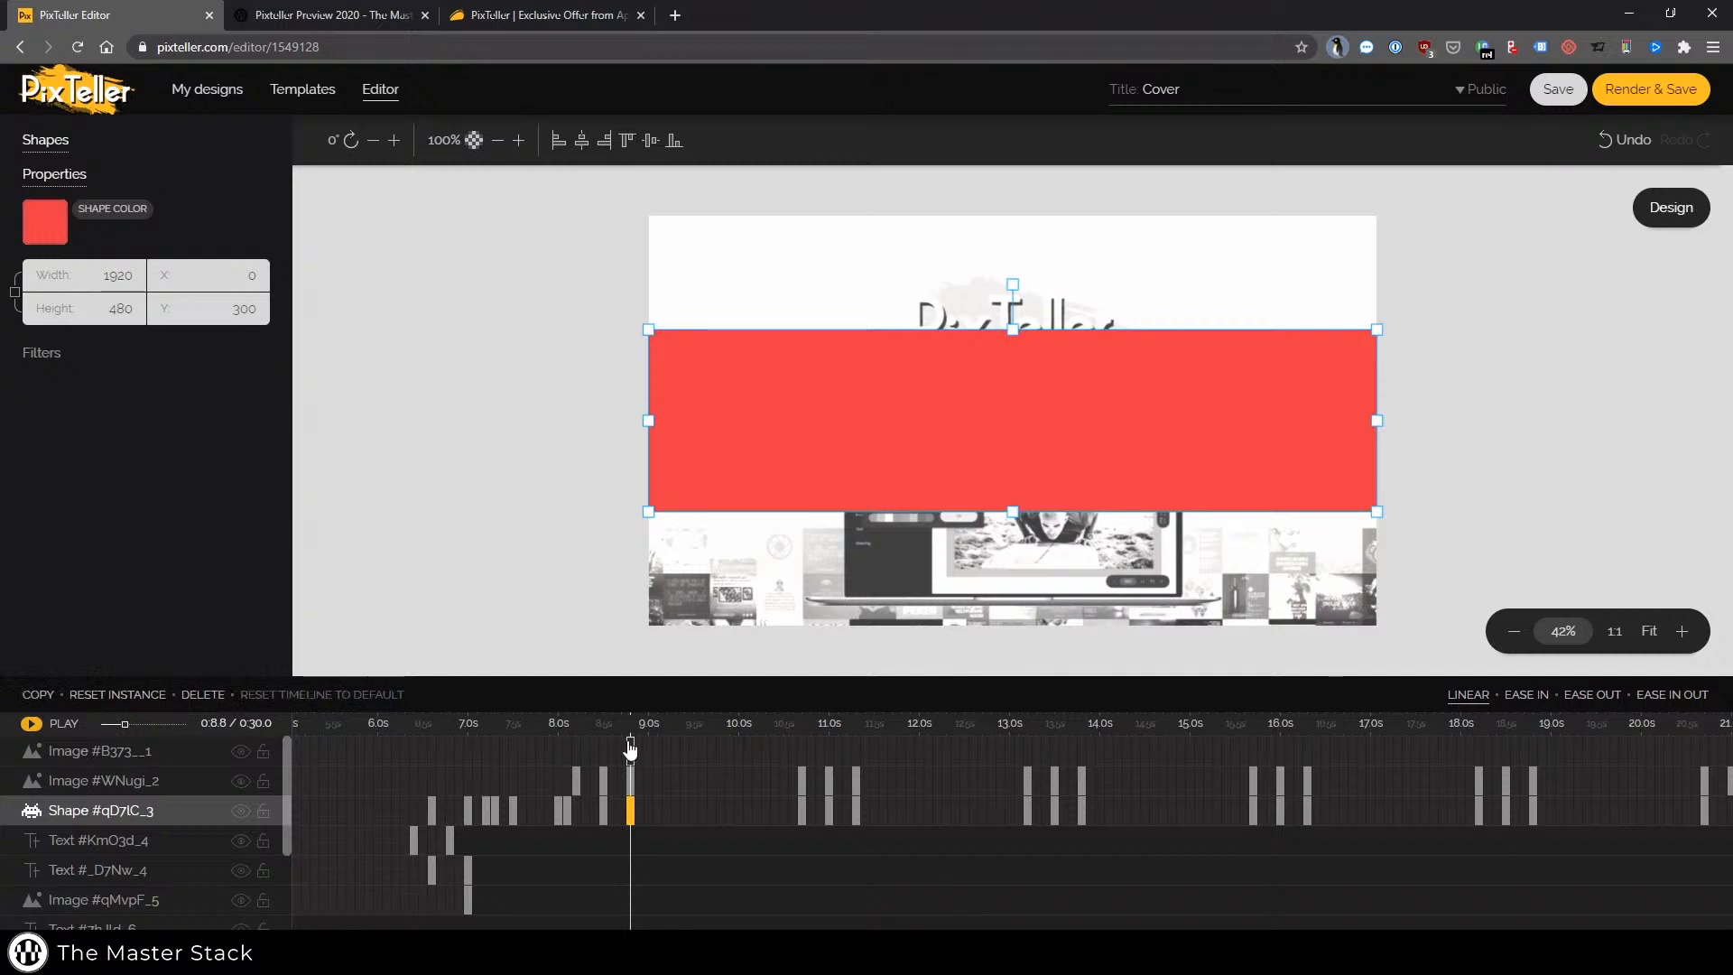
left_click(631, 750)
scroll(1127, 751, "right", 5)
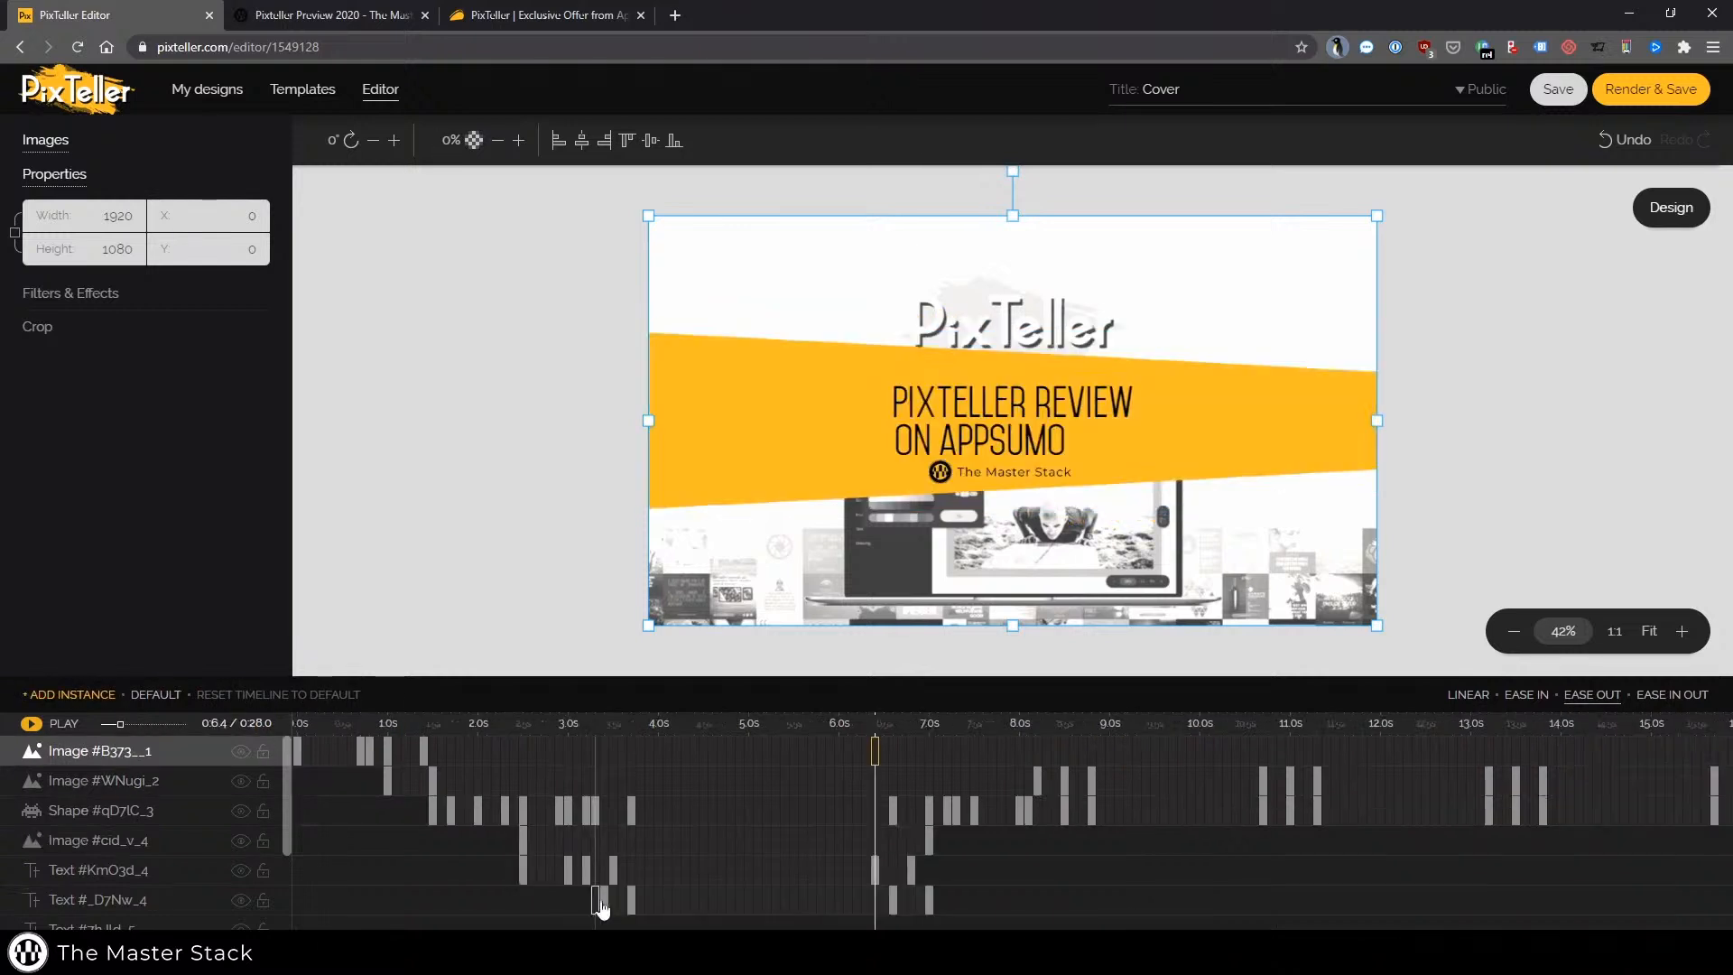
left_click(602, 900)
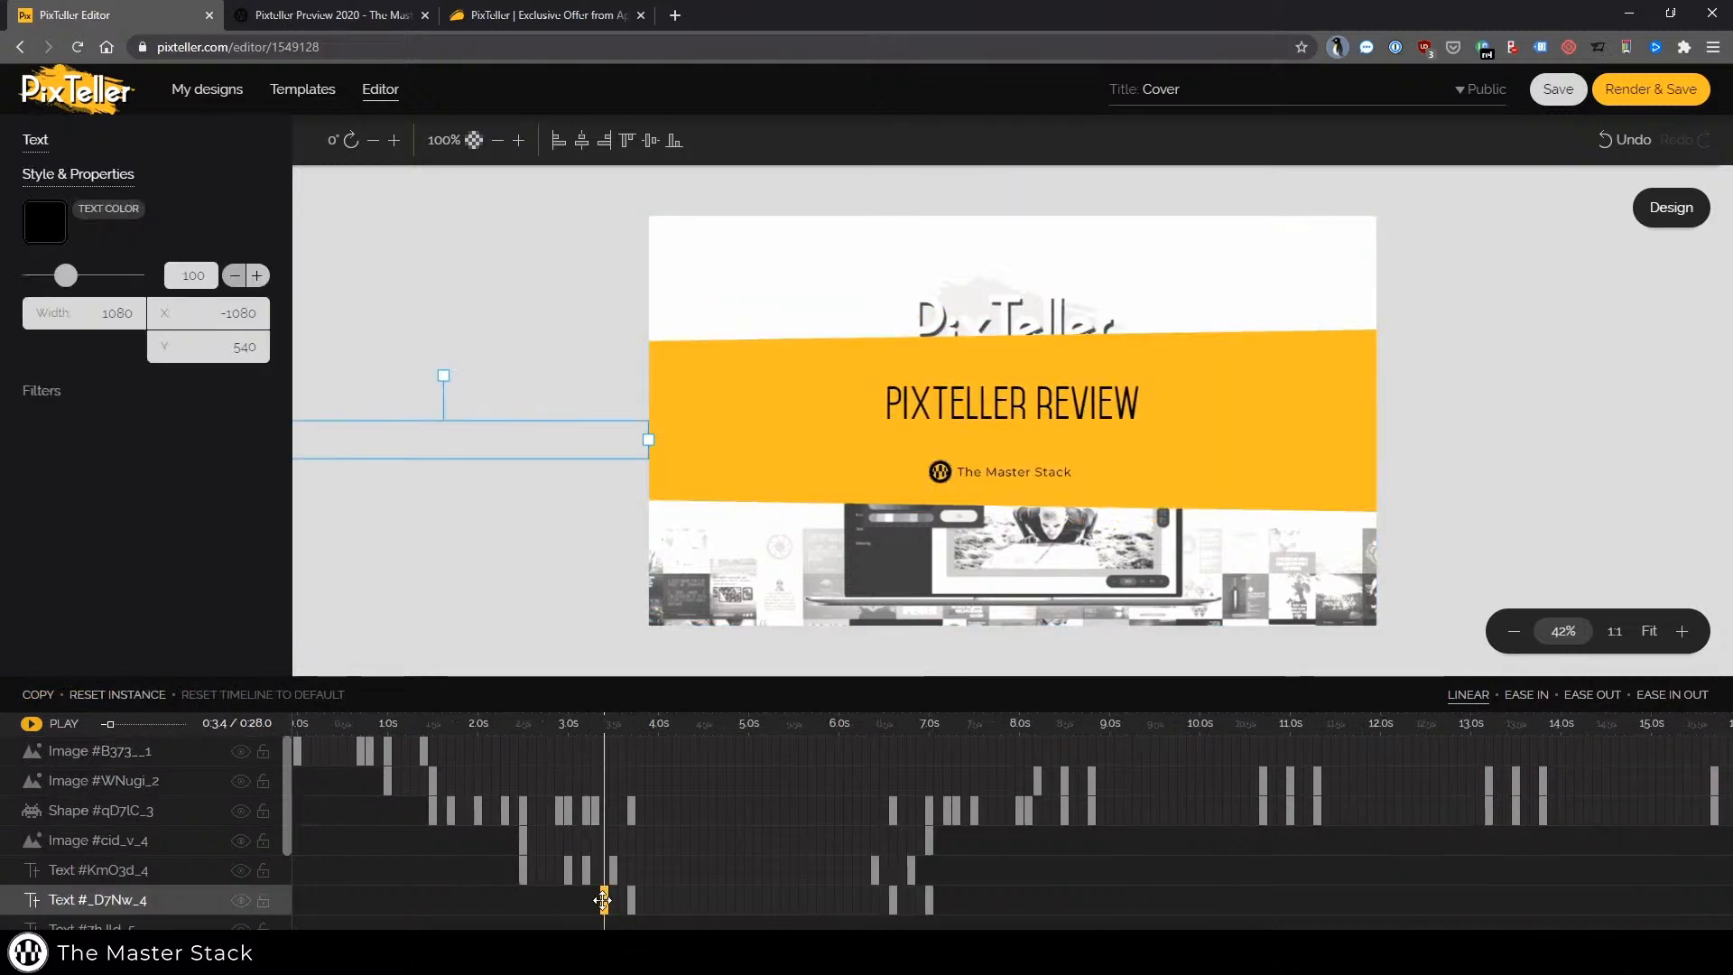
scroll(472, 824, "down", 2)
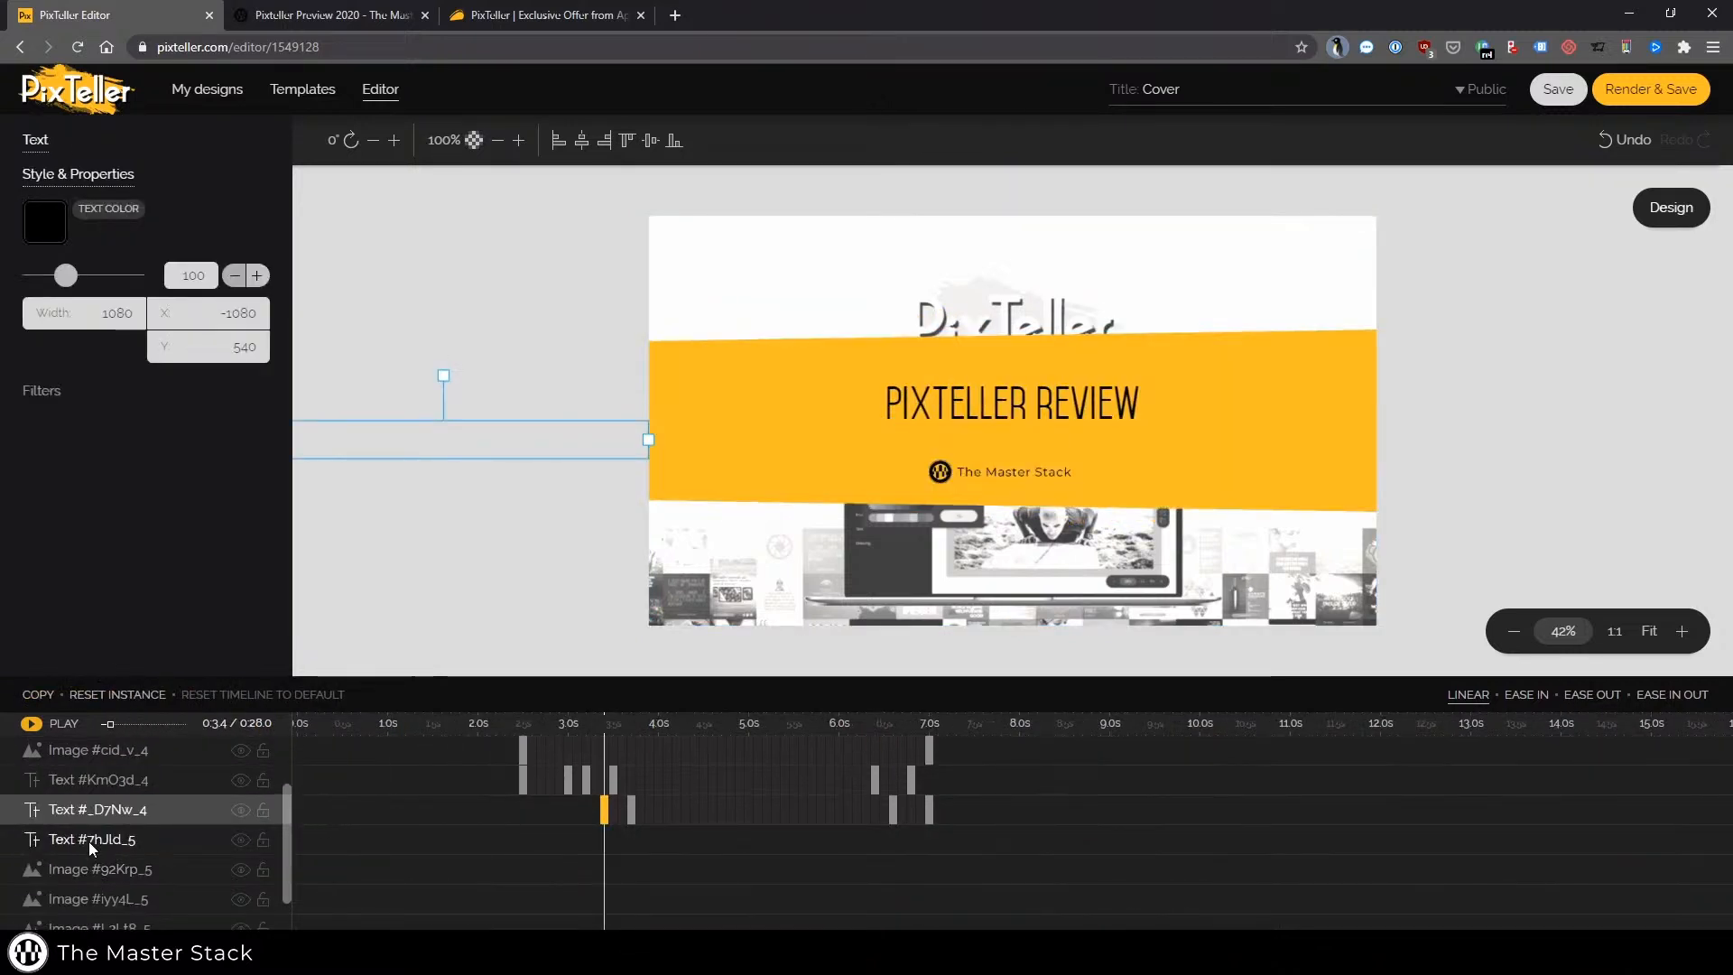
left_click(523, 750)
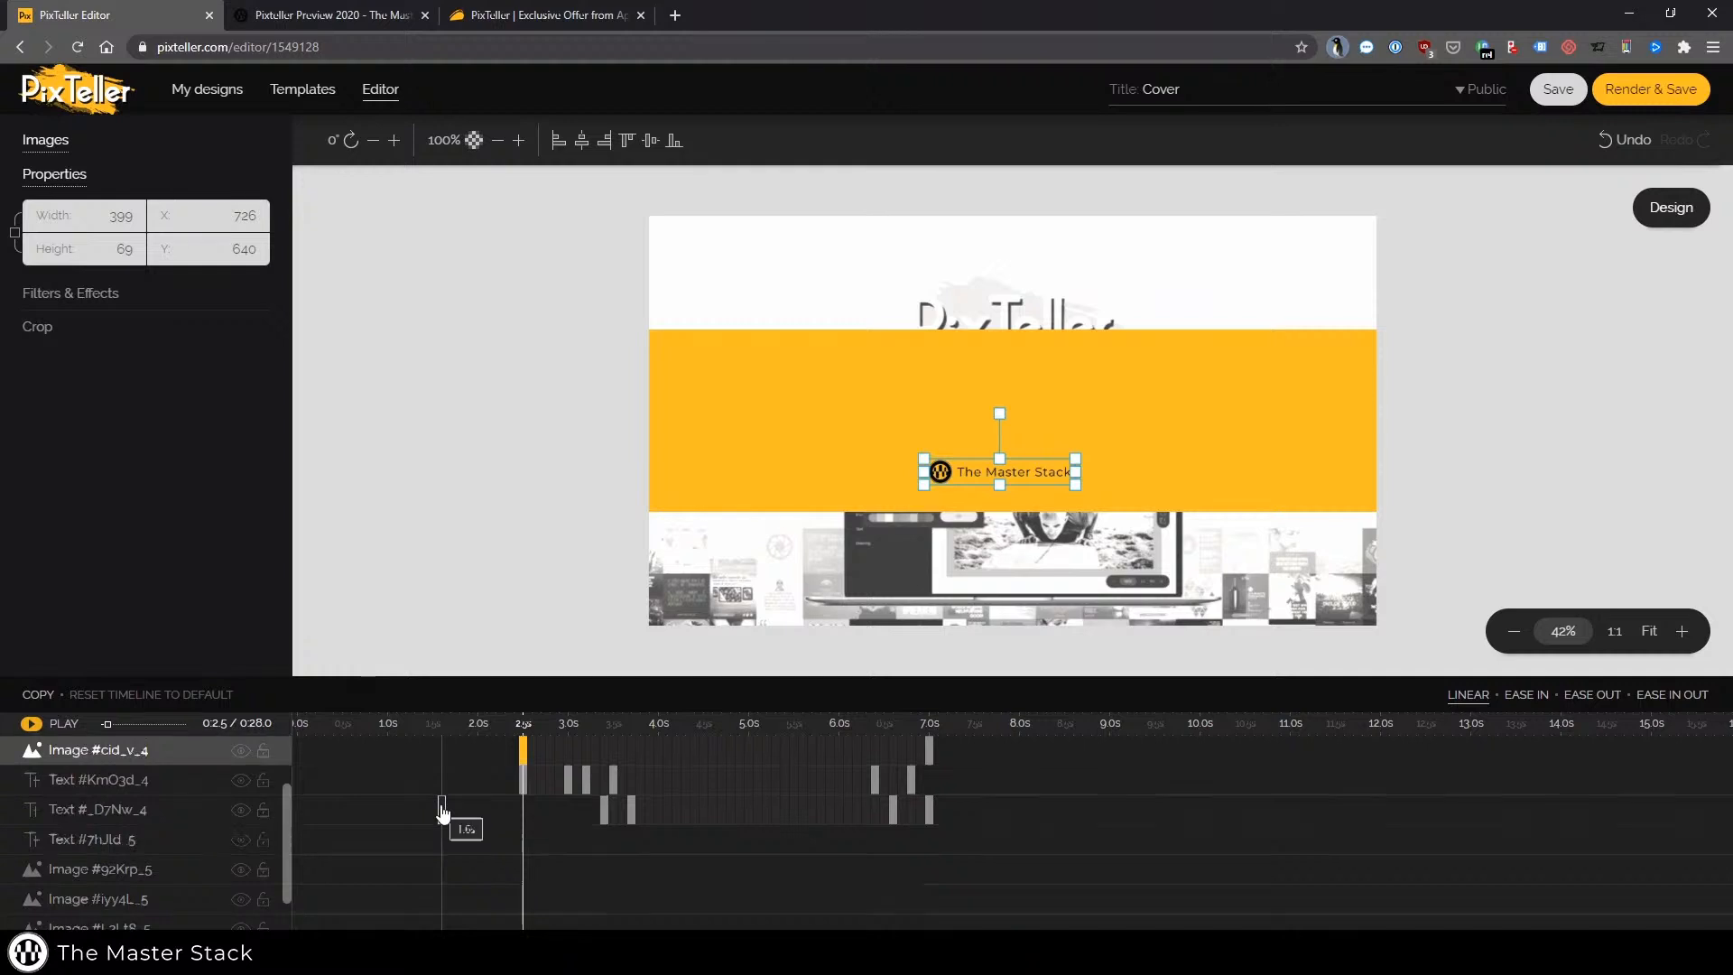
scroll(442, 812, "up", 2)
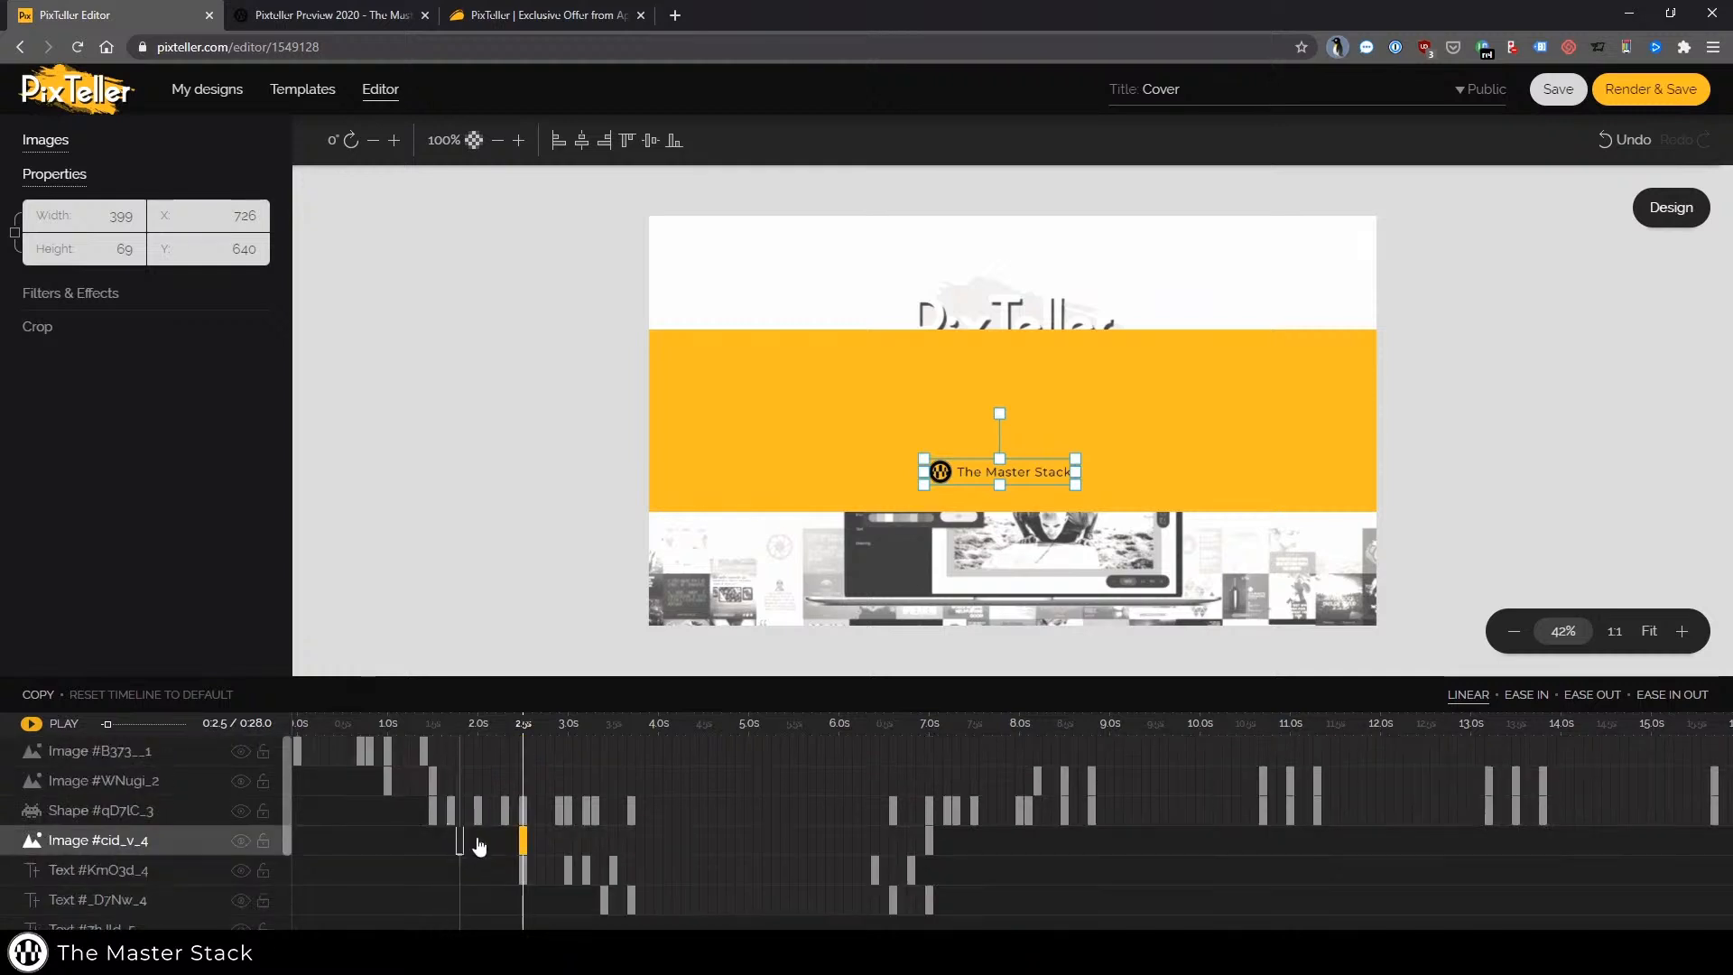
Inspect the title text and logo image keyframes between 2.5 s and 3.7 s, briefly opening the logo's Filters & Effects
left_click(568, 869)
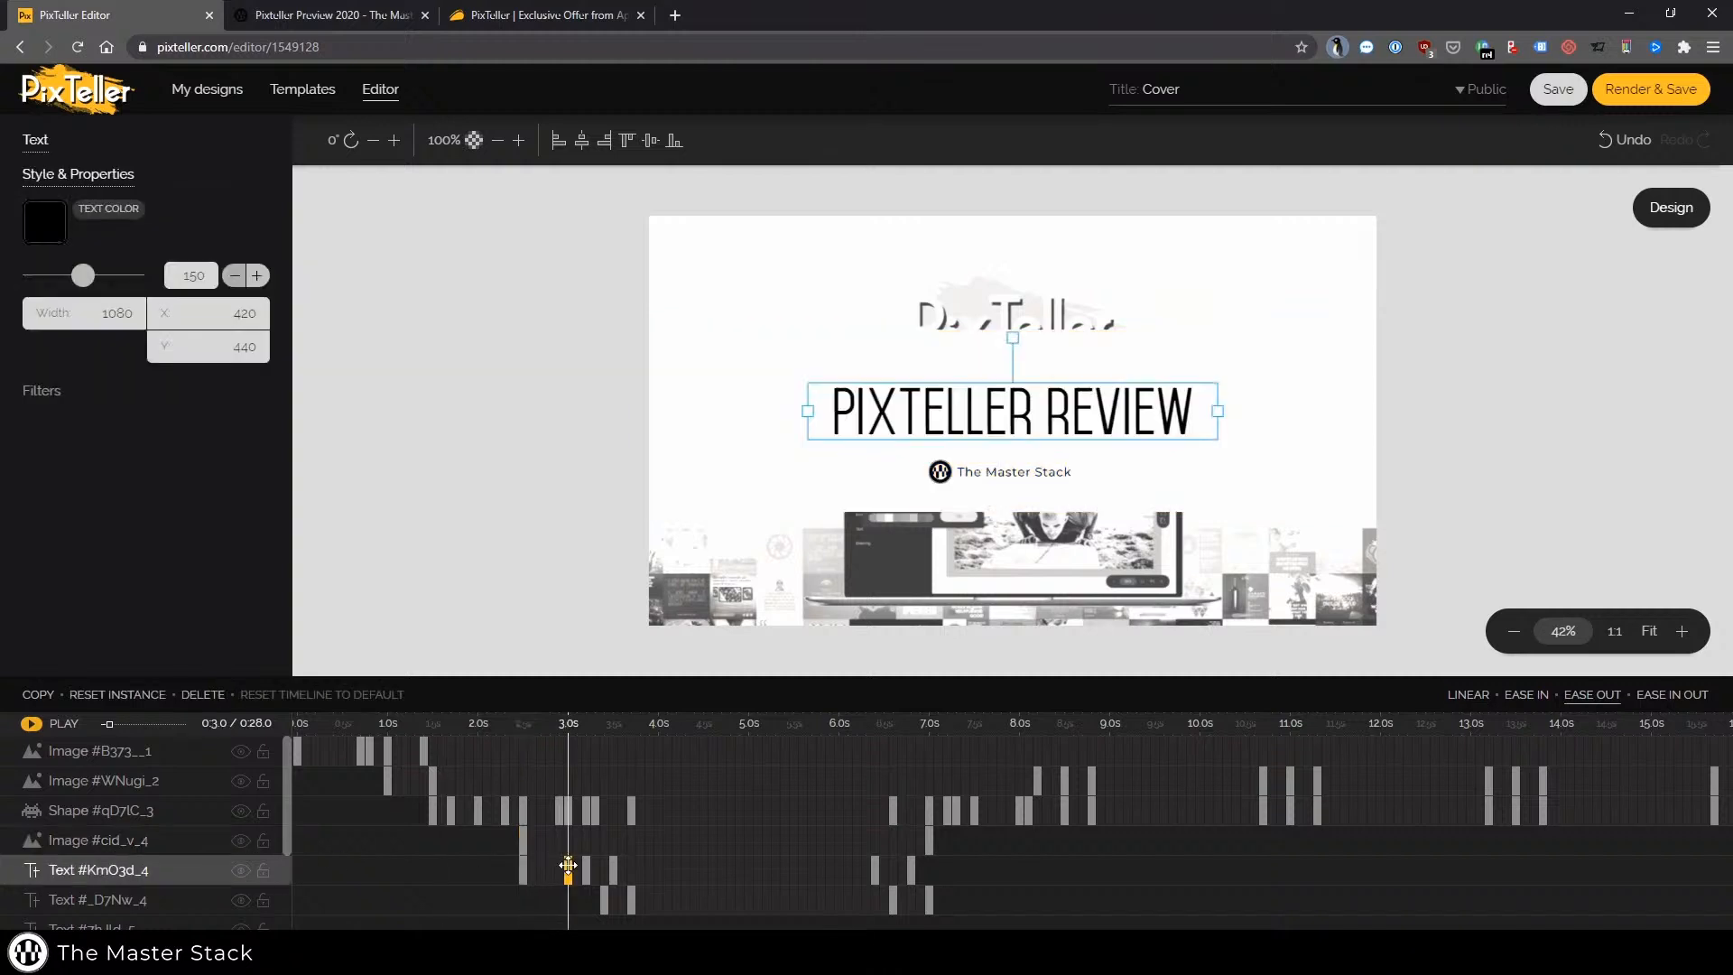
left_click_drag(606, 872, 613, 869)
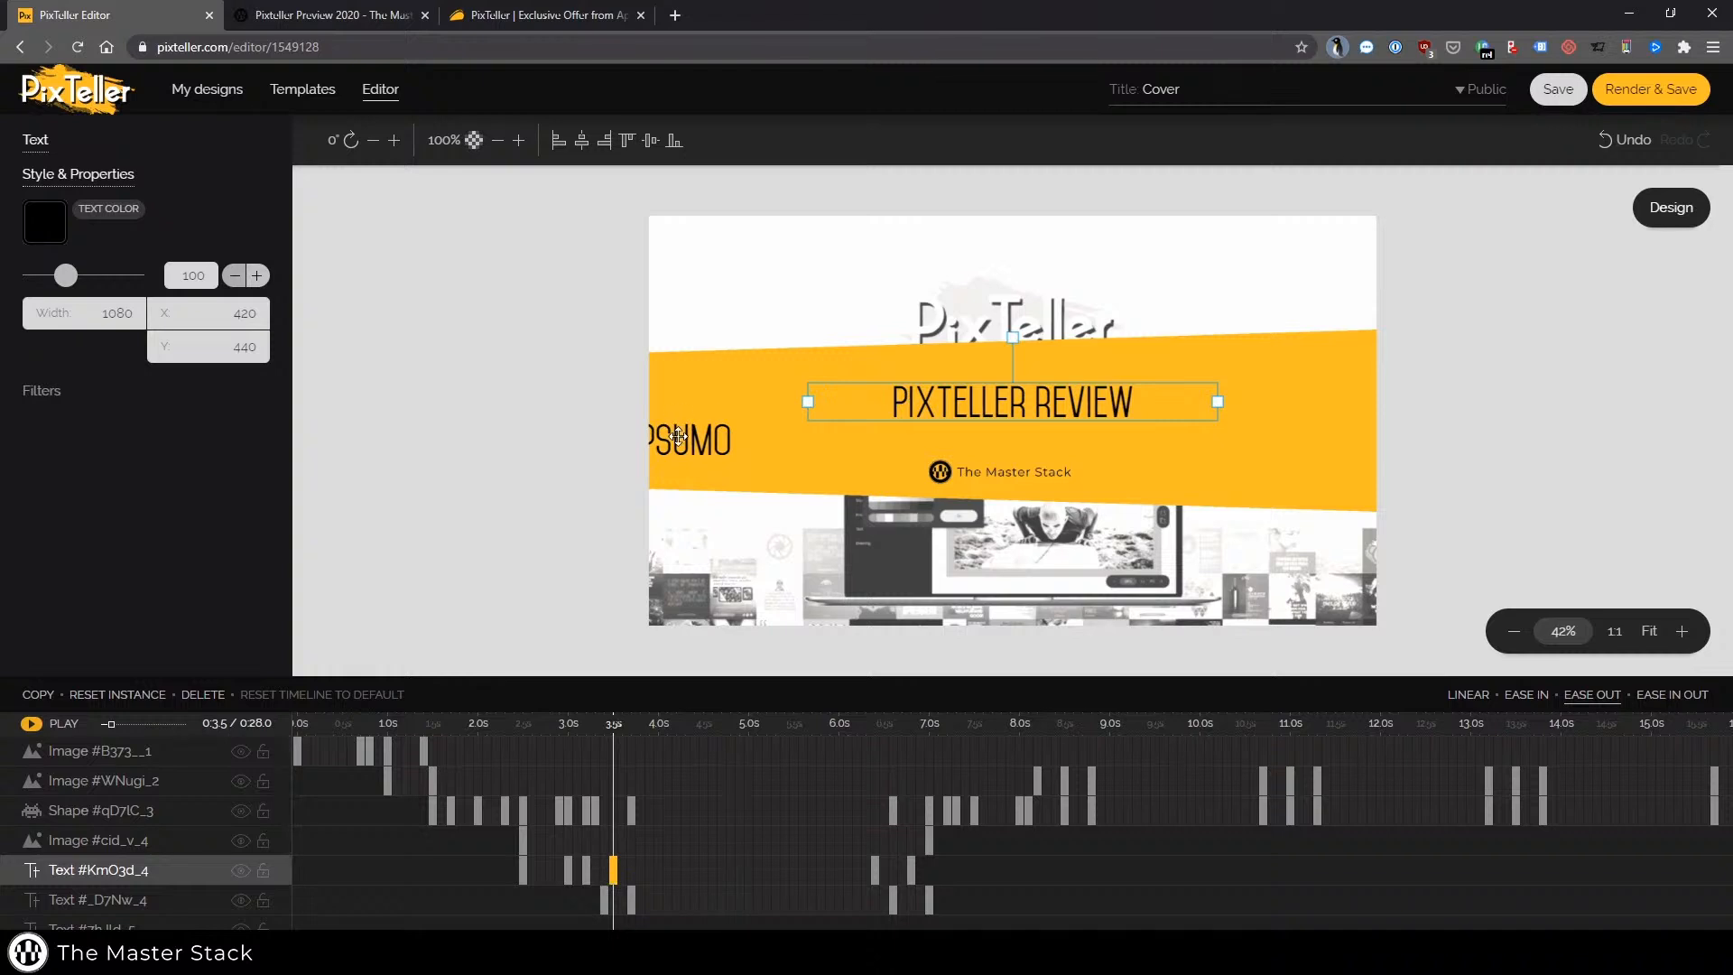
left_click(523, 837)
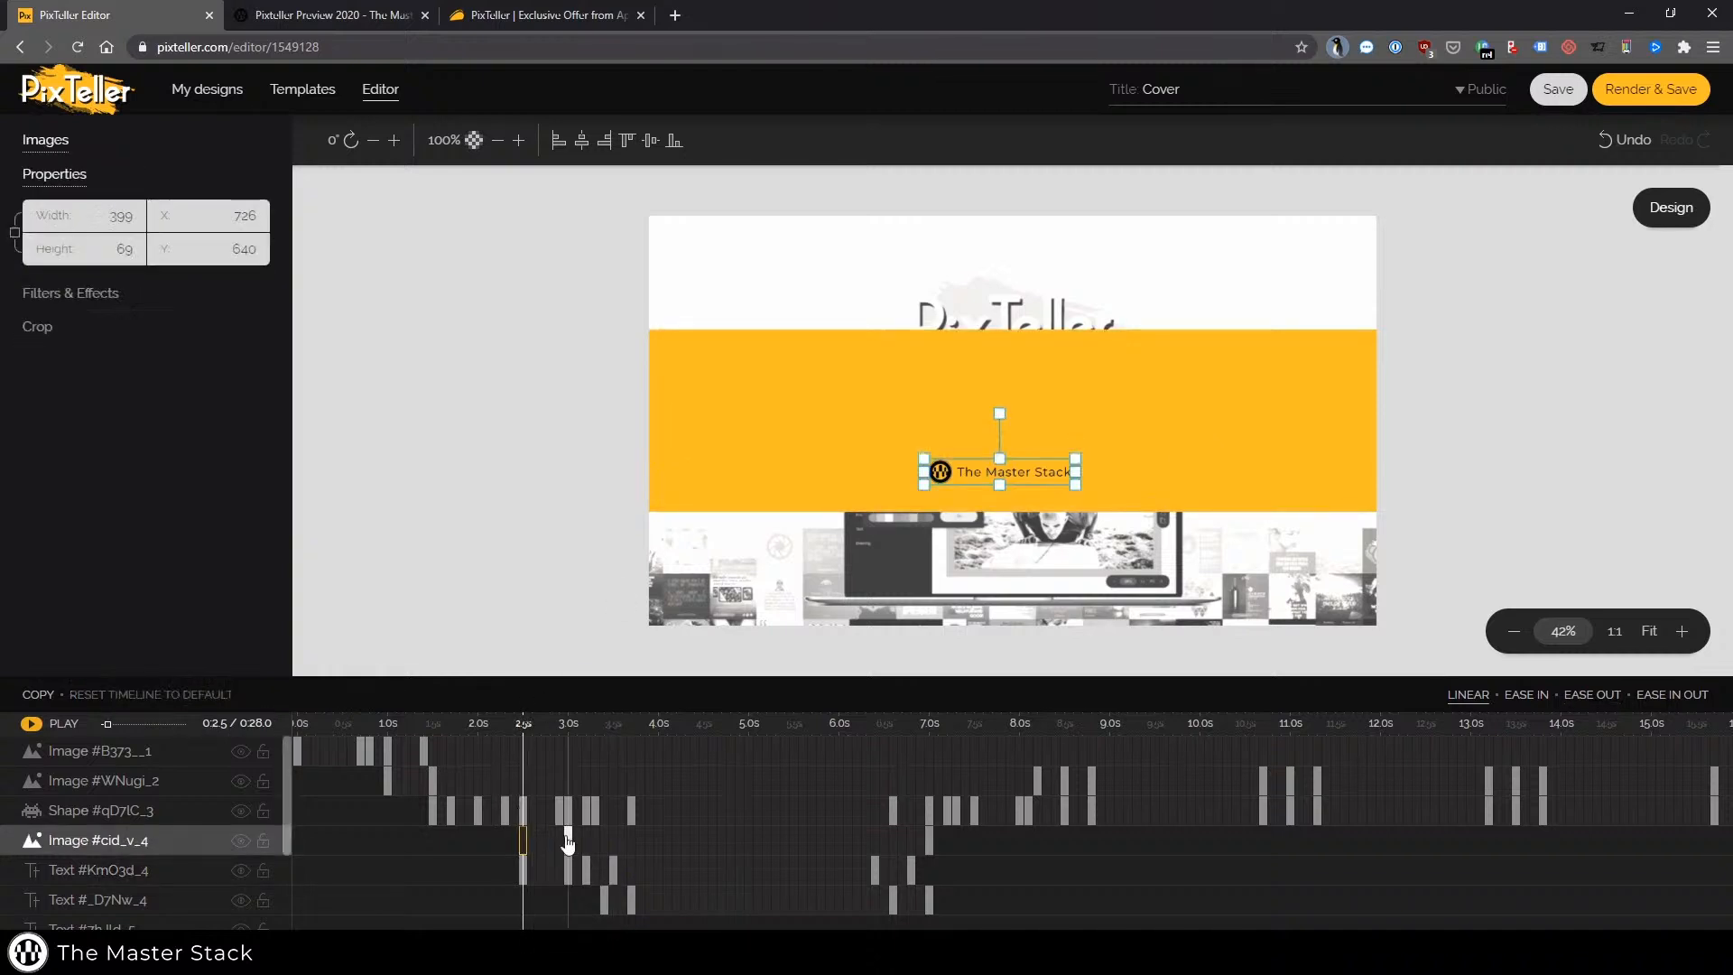
left_click(568, 839)
left_click(56, 294)
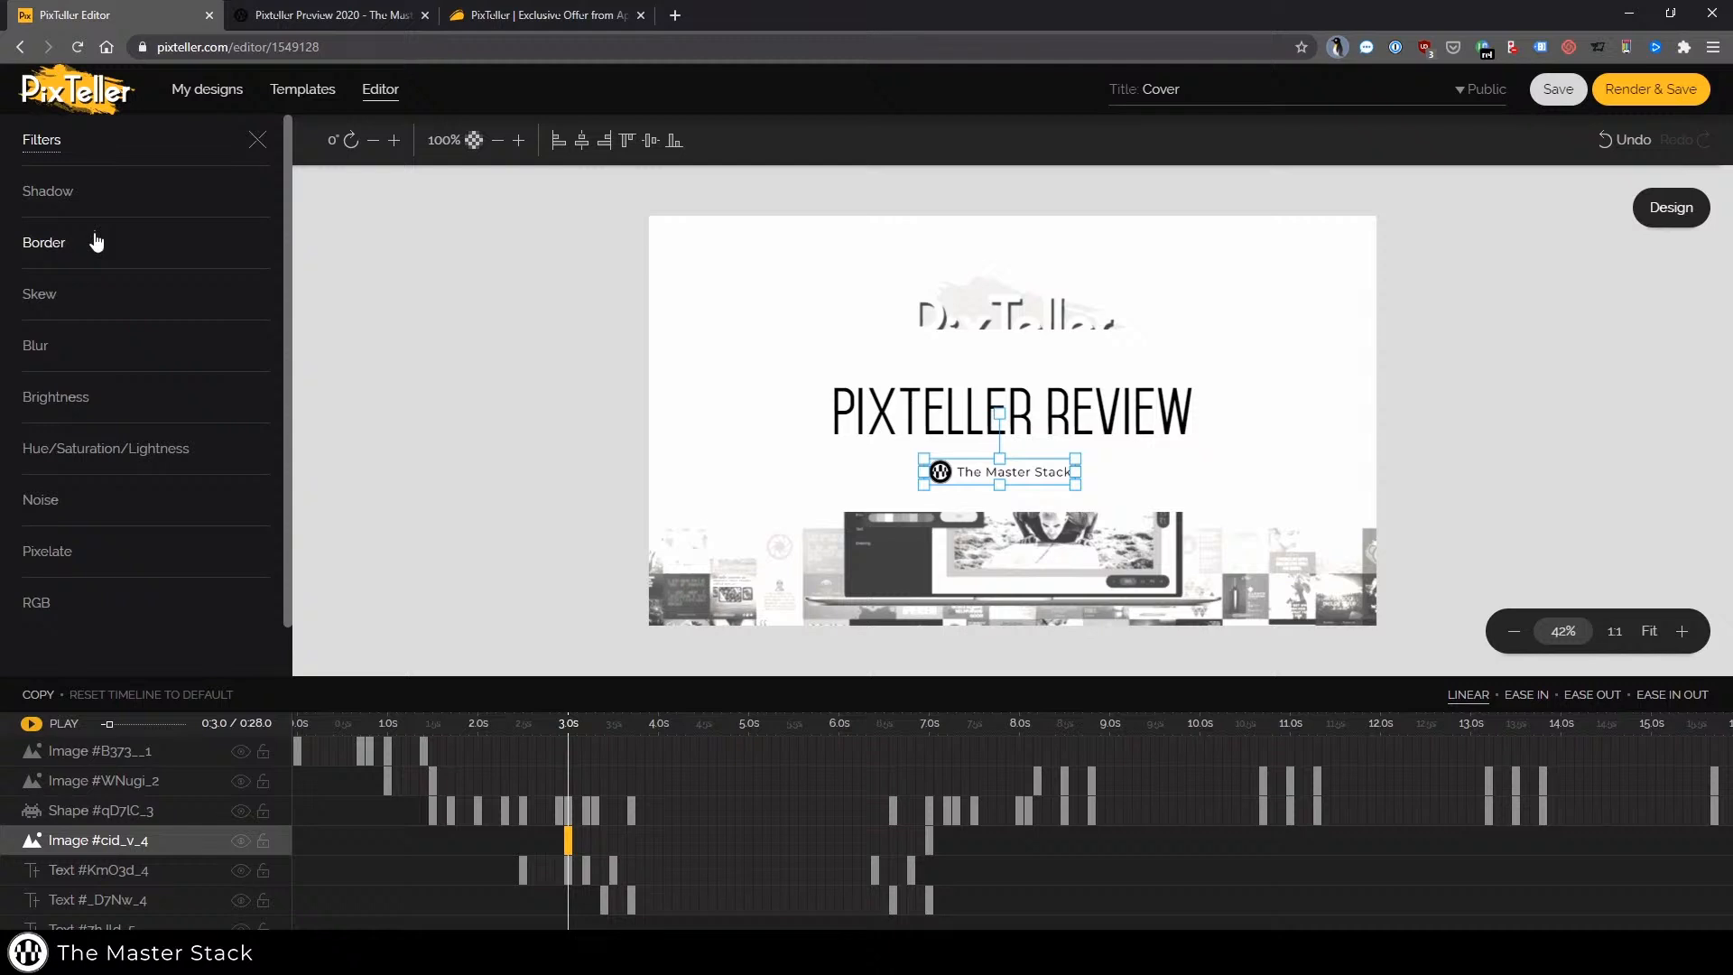
left_click(256, 140)
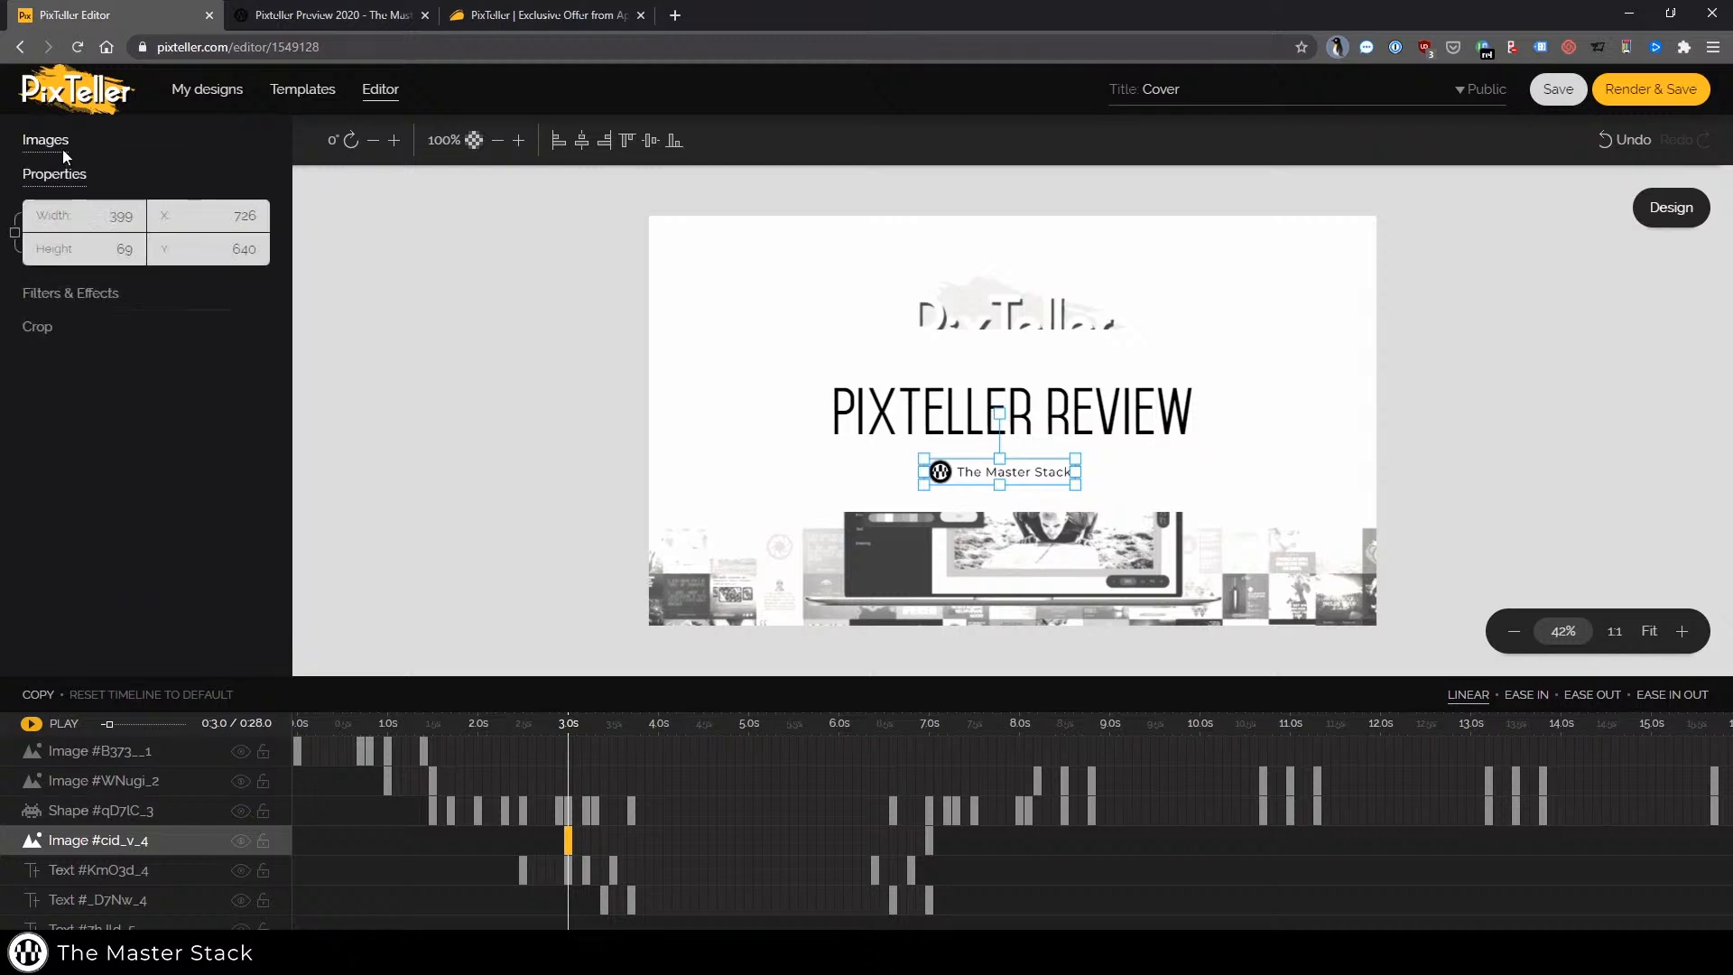
left_click(614, 871)
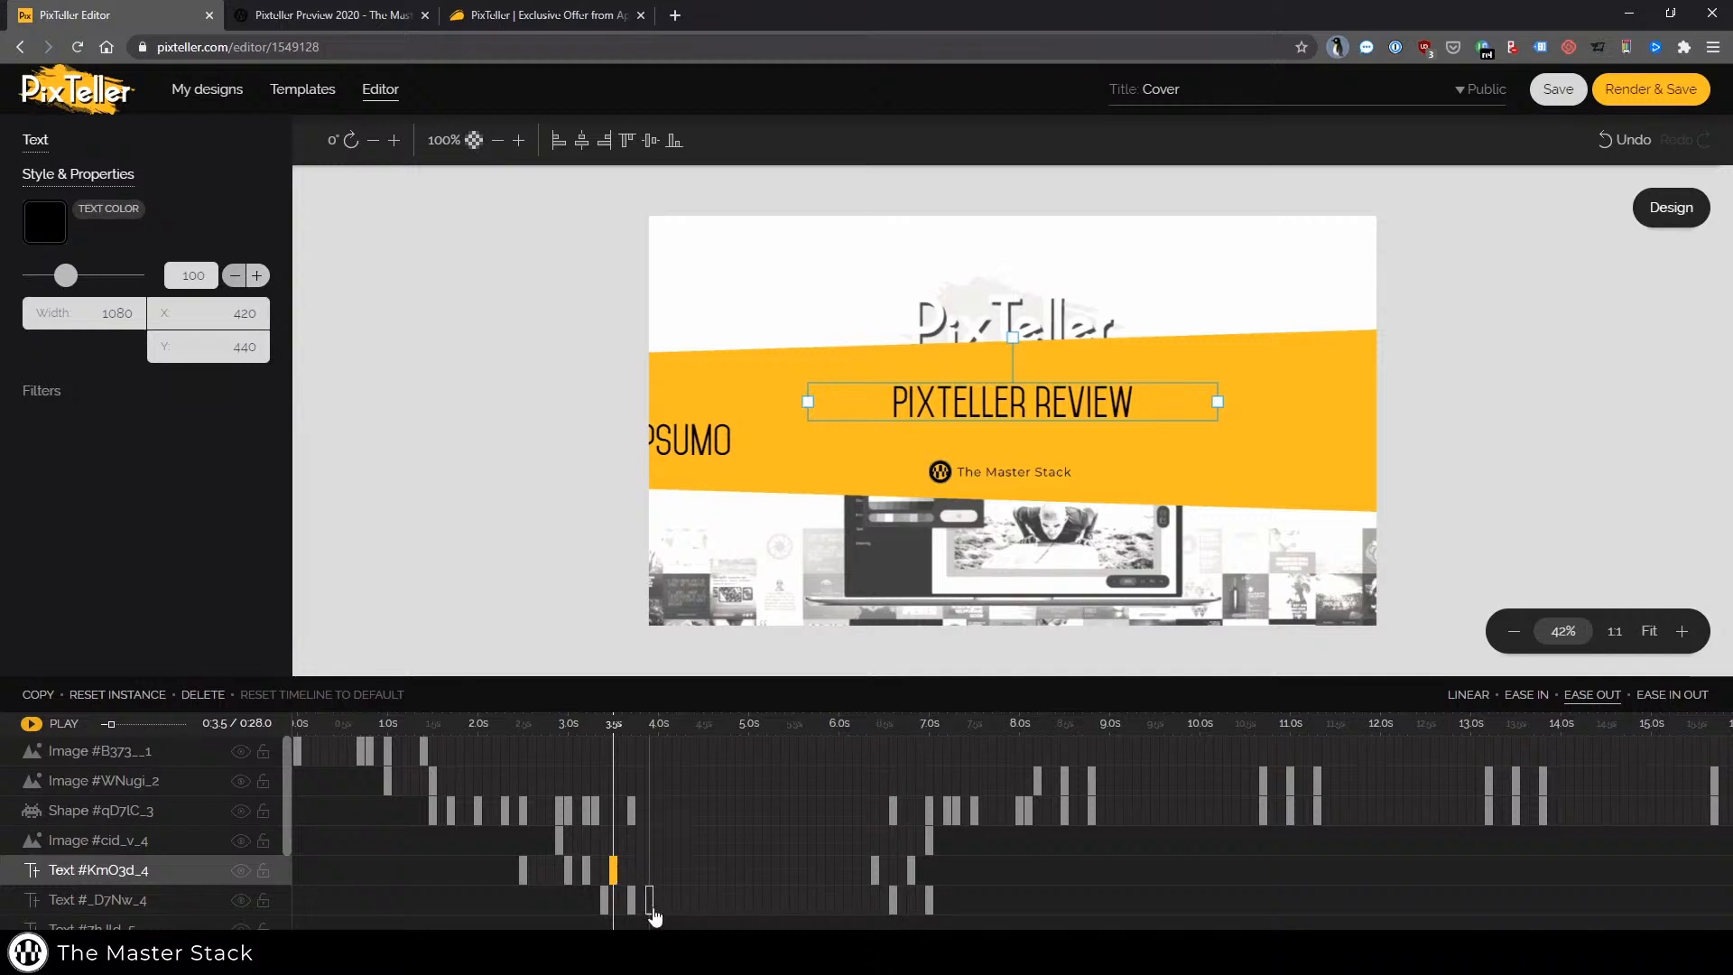
left_click(630, 901)
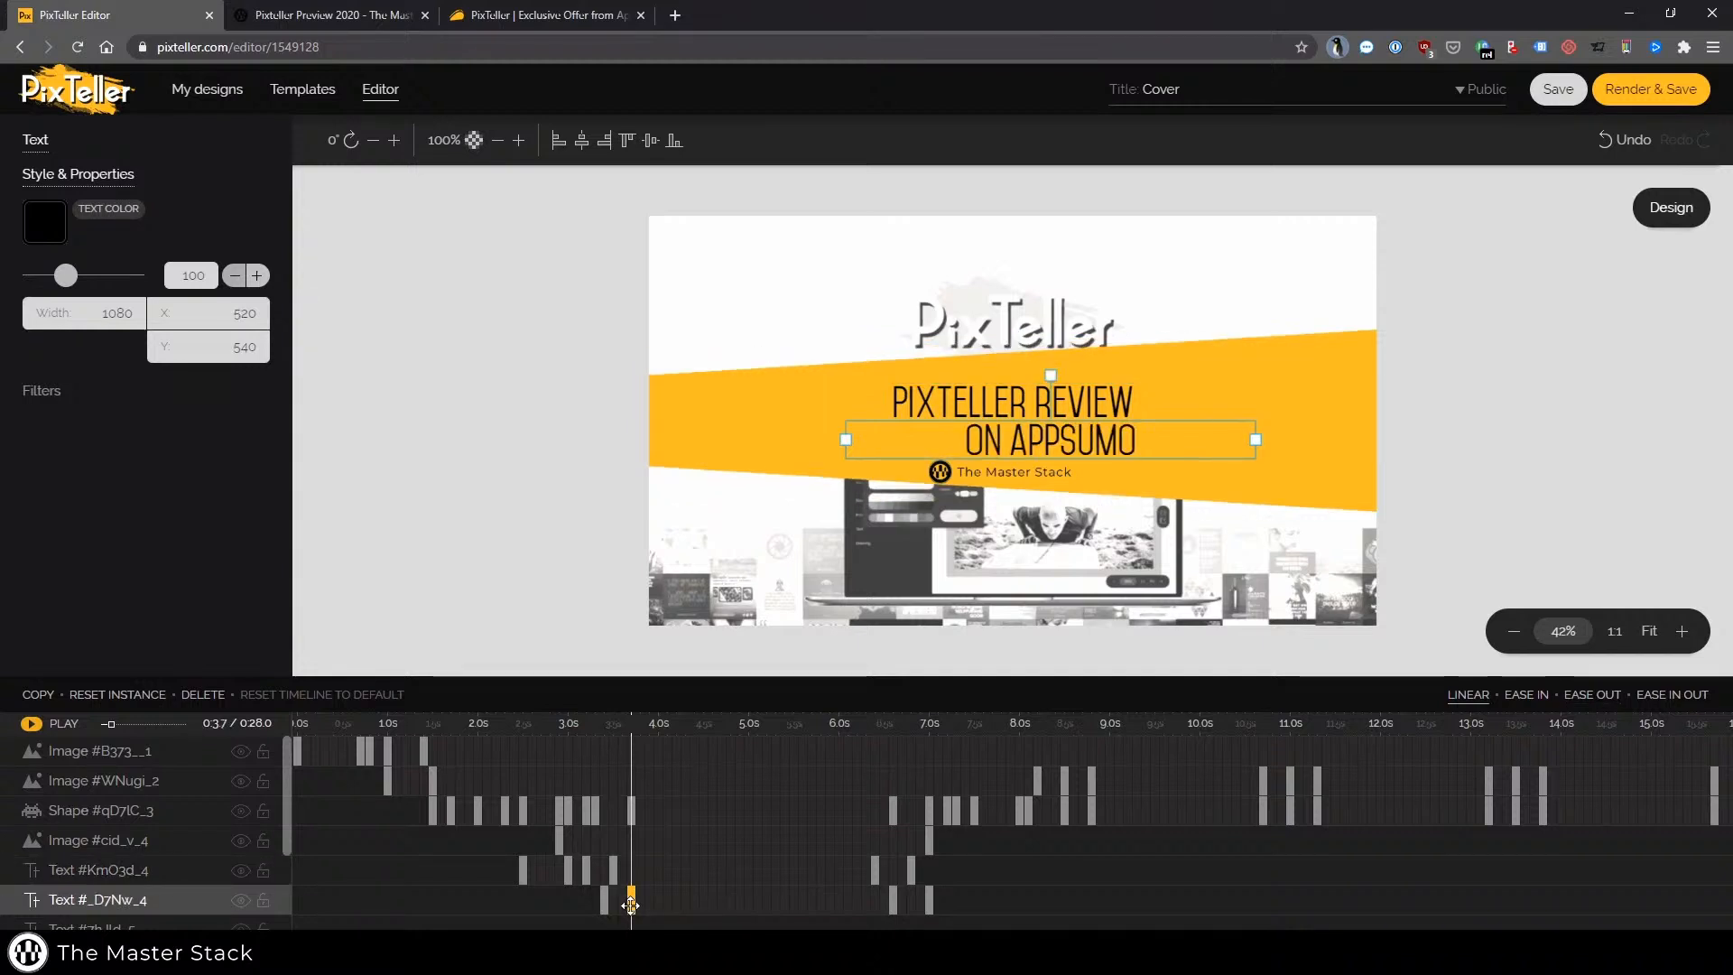
left_click(604, 900)
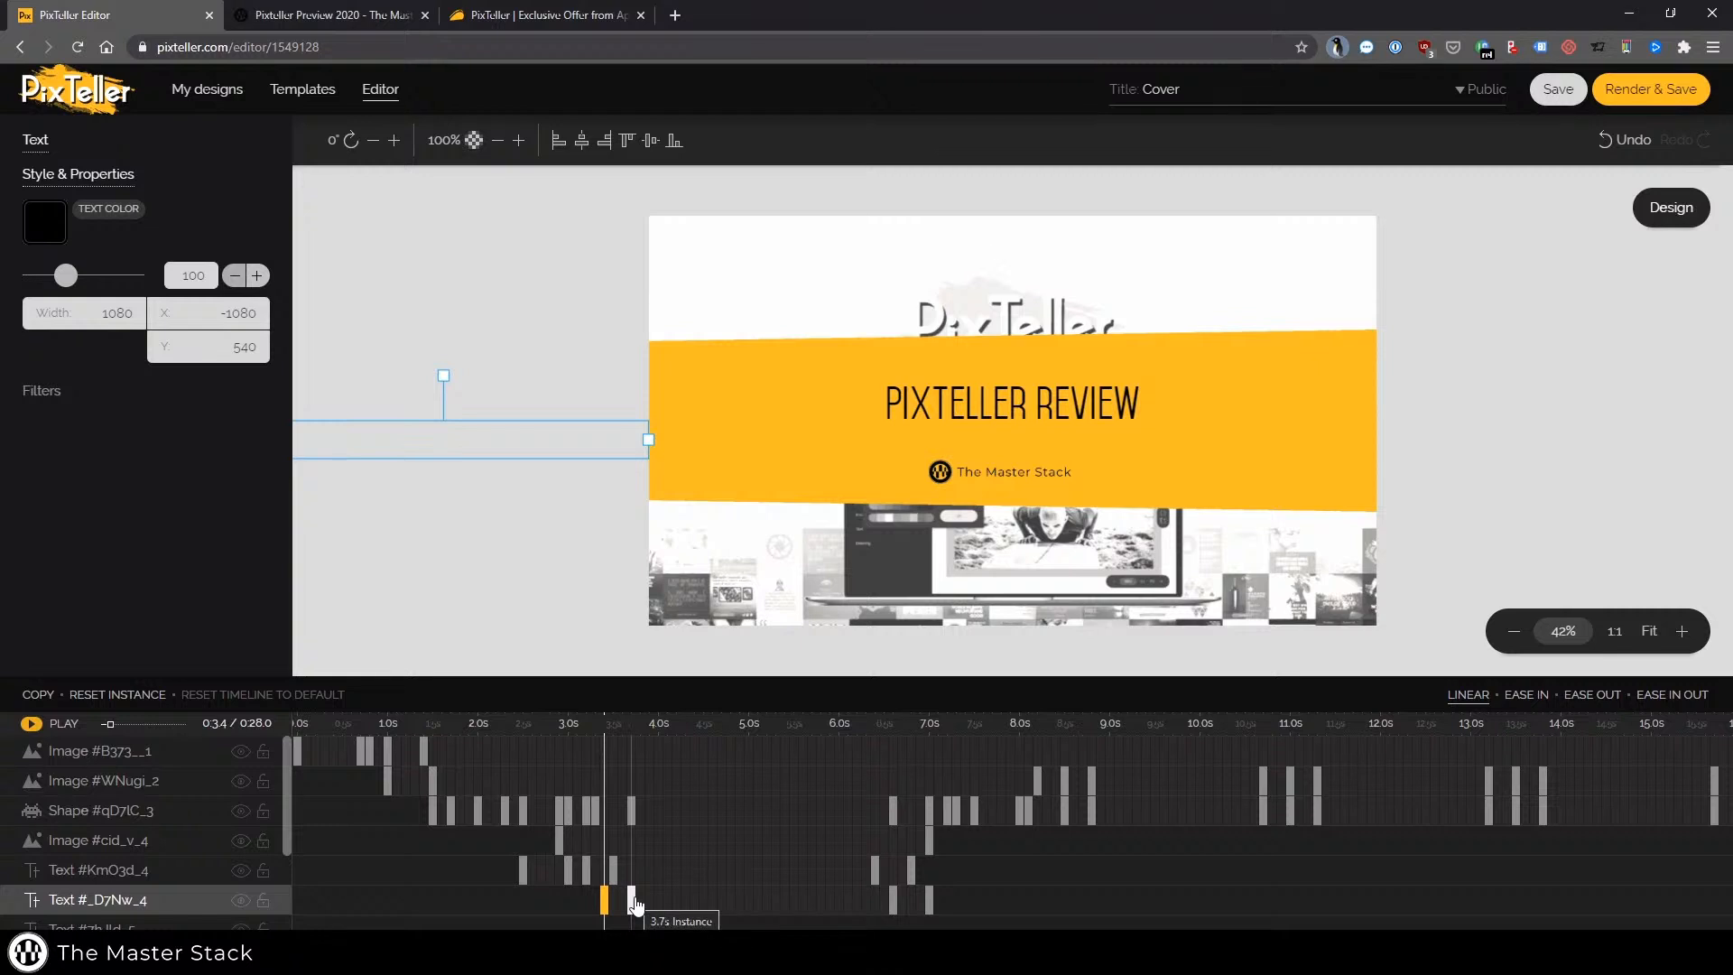
left_click(632, 900)
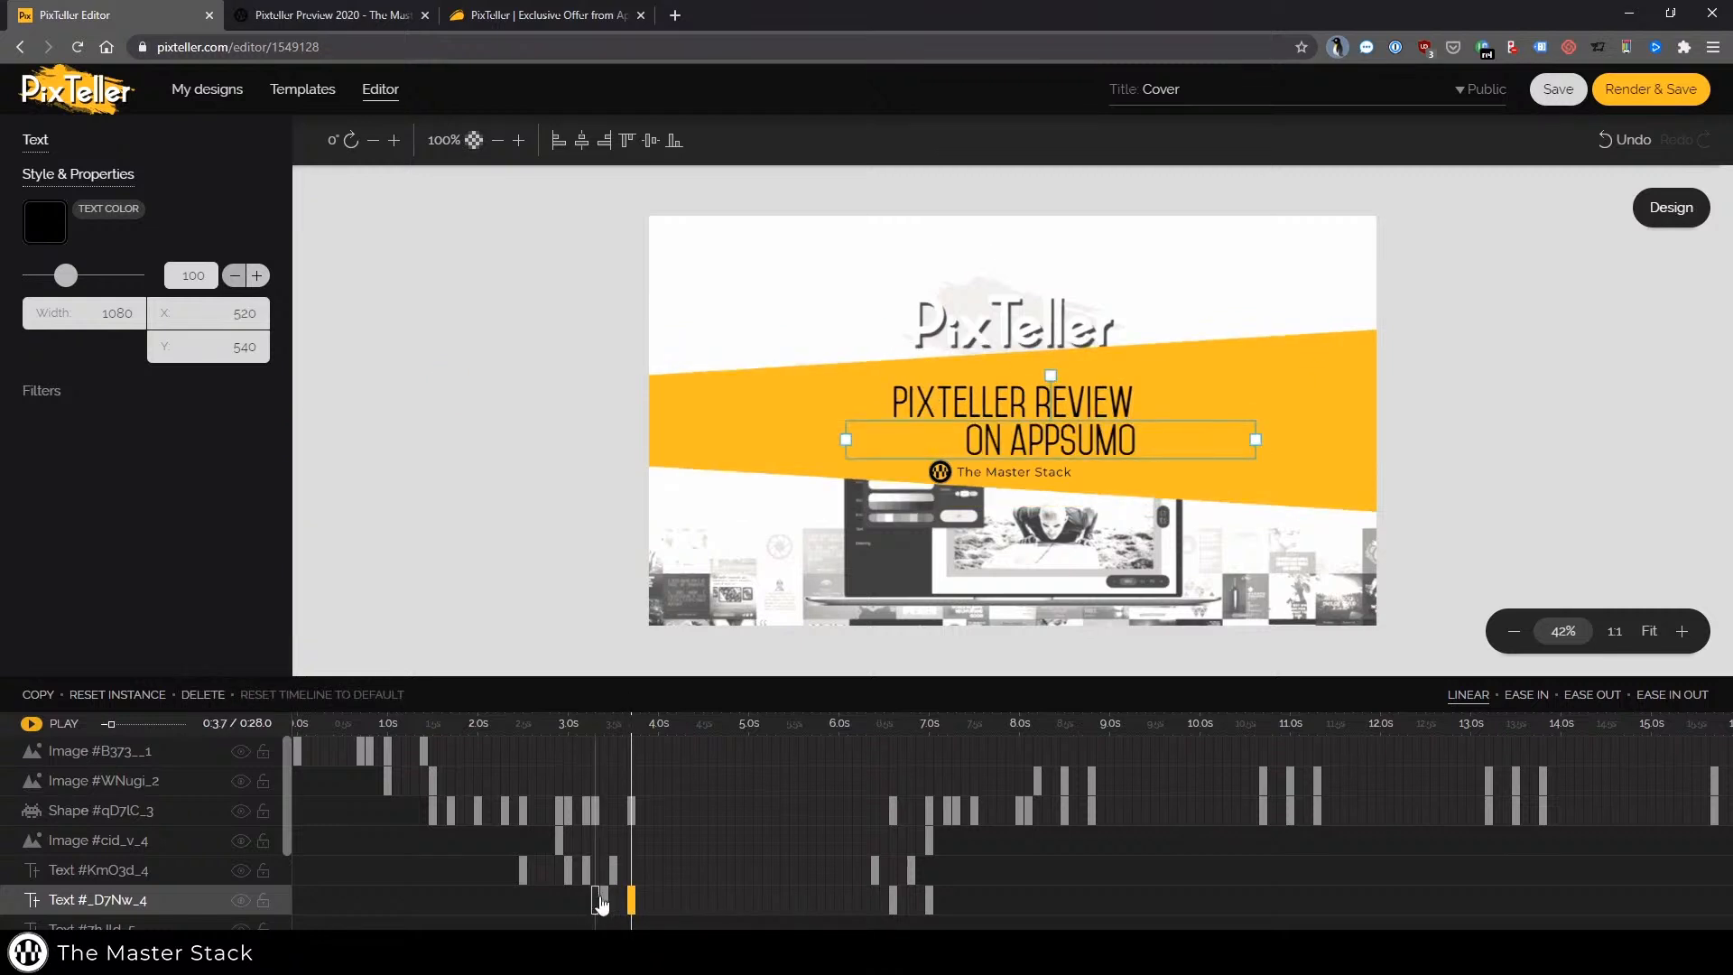
left_click(603, 900)
Rework the Master Stack logo image's 3.0 s keyframe, setting its X position to 0
left_click(560, 840)
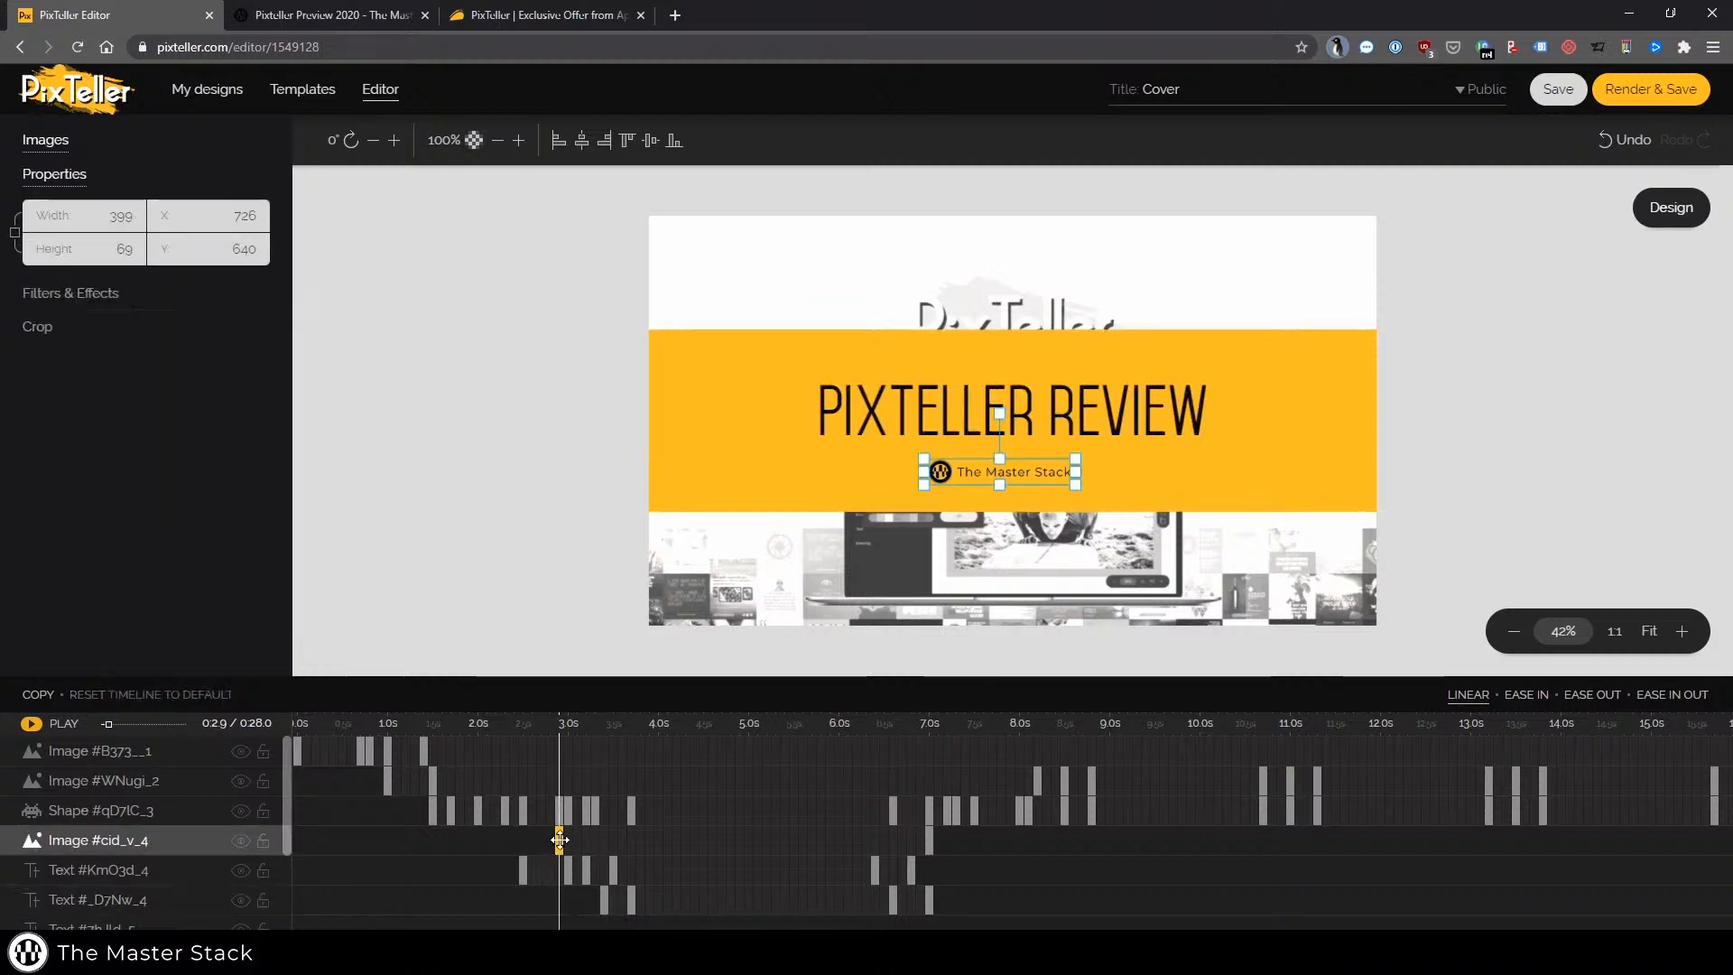
left_click_drag(560, 840, 523, 840)
left_click(232, 215)
type("-")
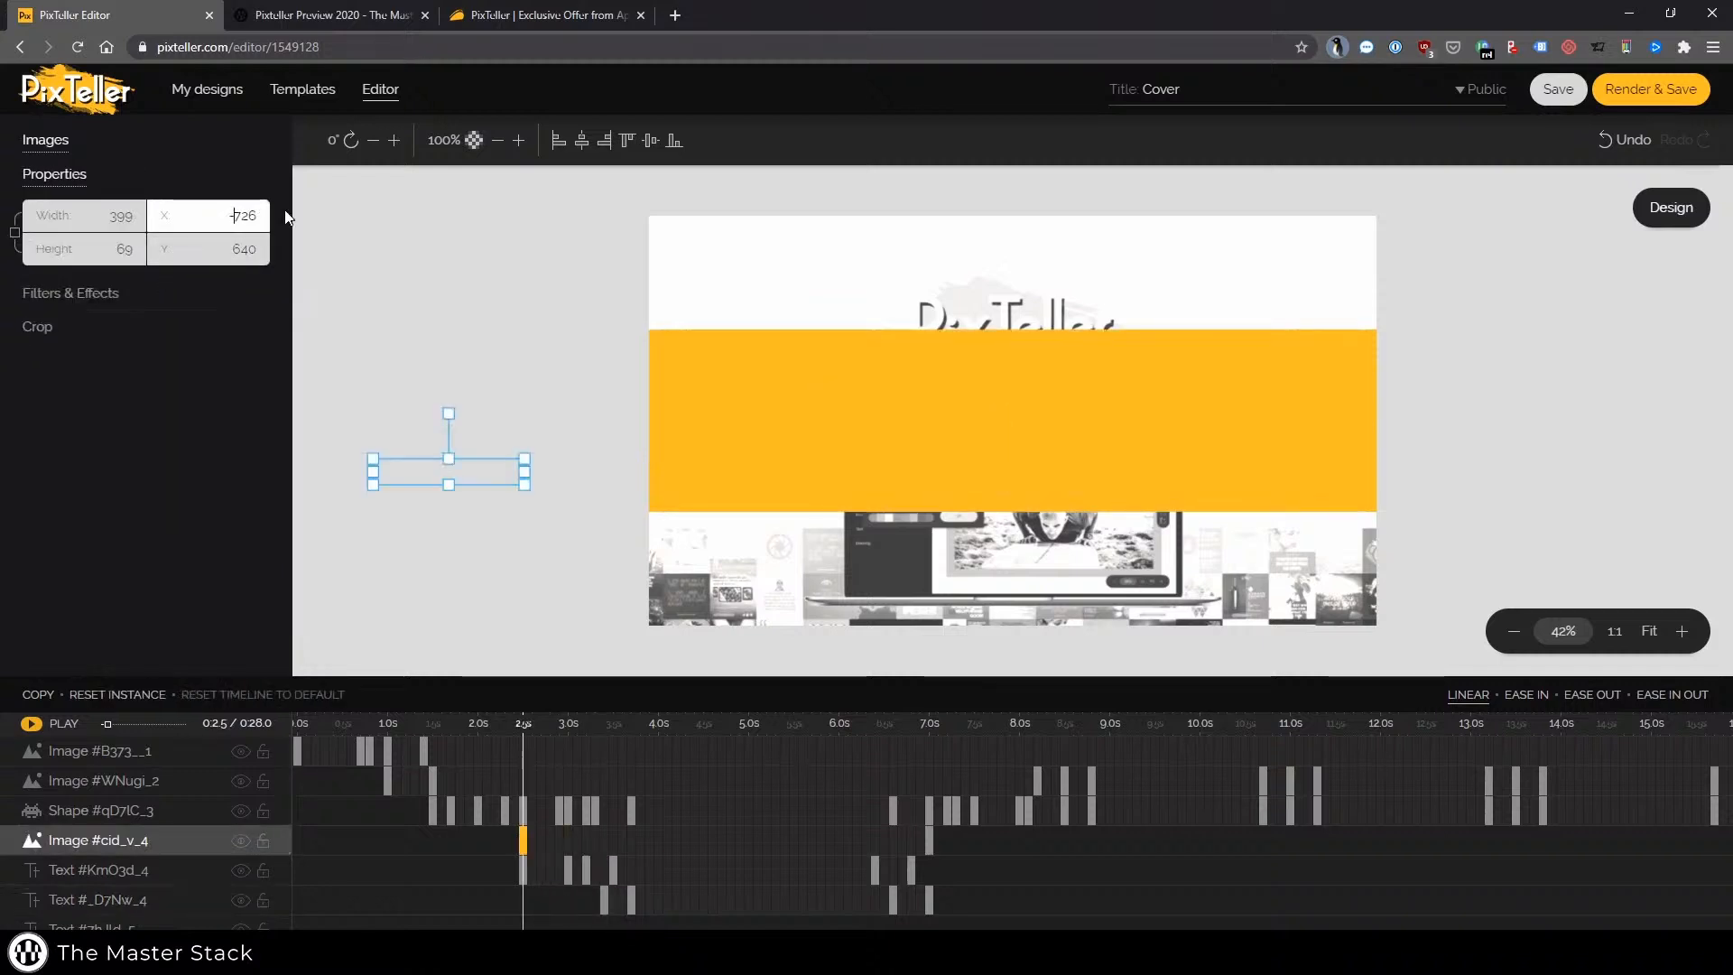
left_click(561, 848)
left_click(571, 849)
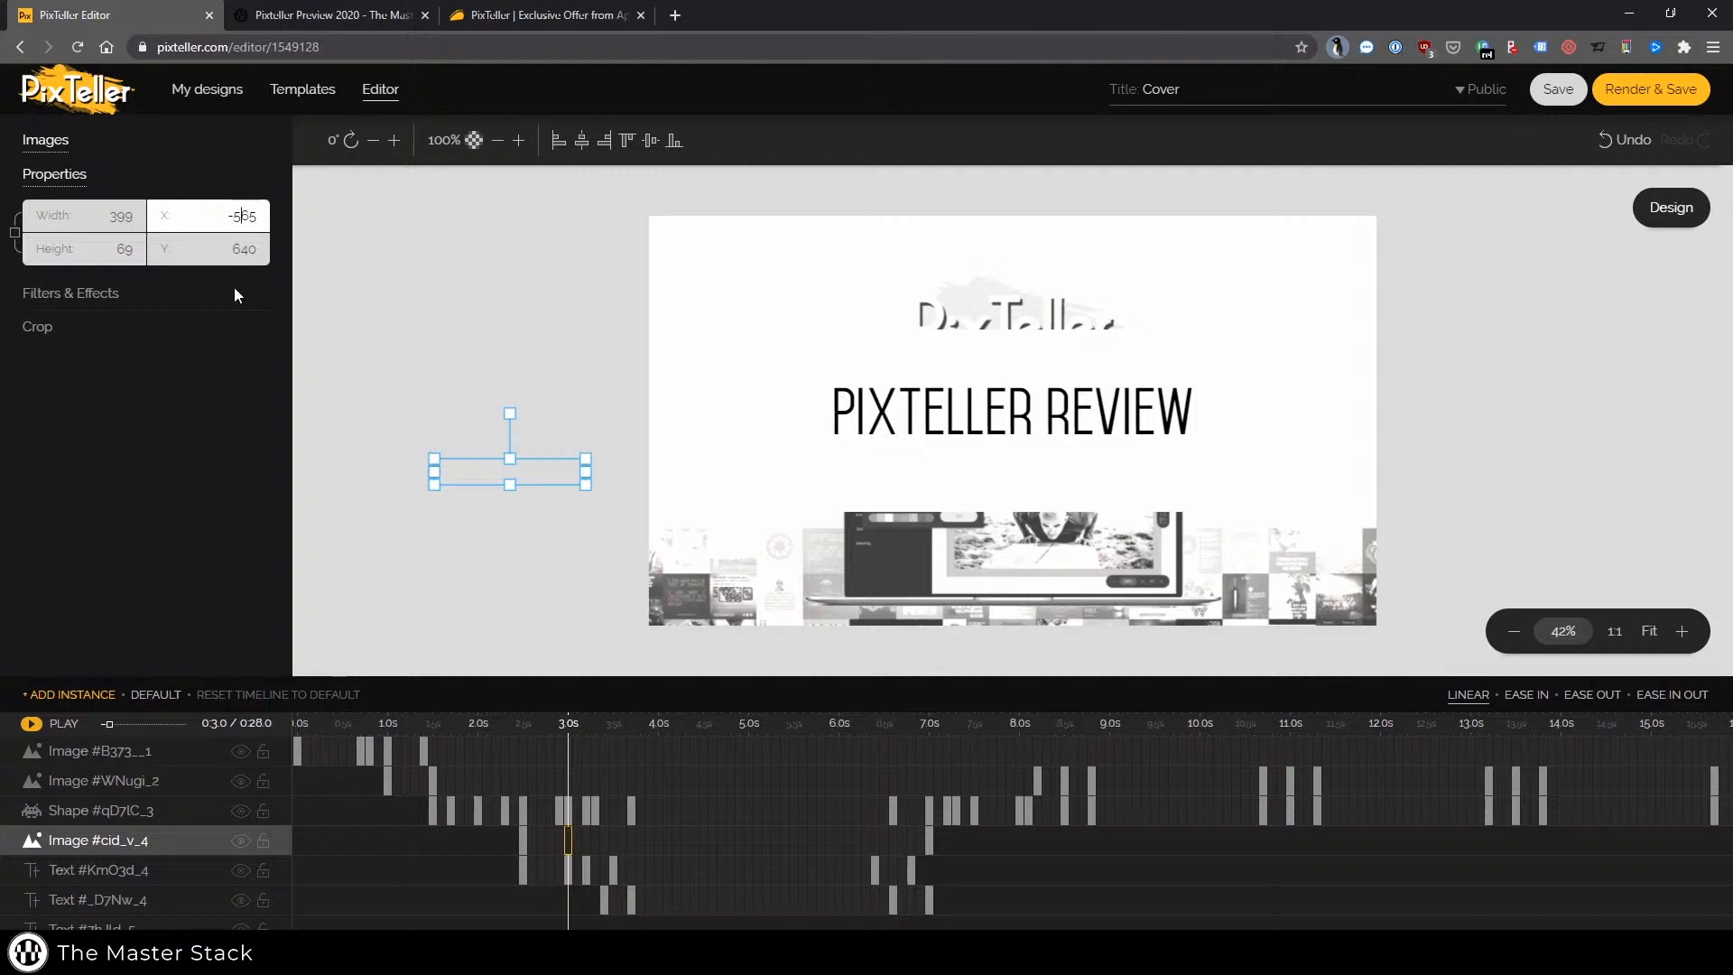
key("Delete")
key("Delete")
key("Delete")
key("BackSpace")
type("0")
key("Return")
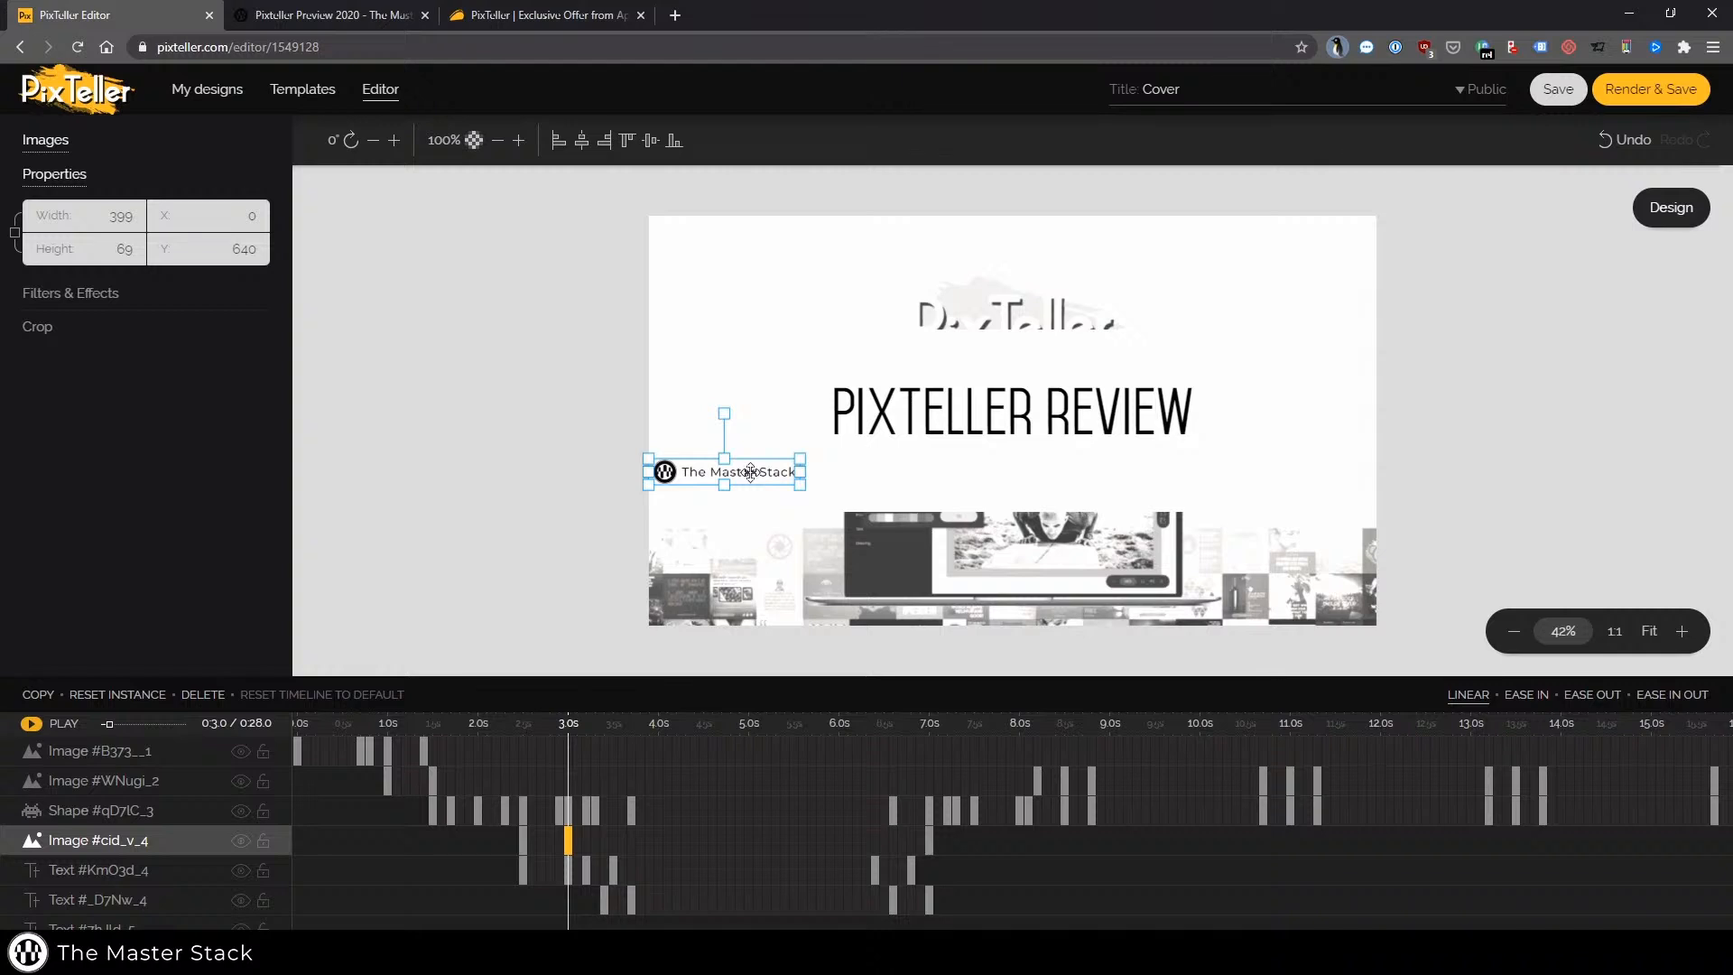
Move the logo image back into the banner at 3.0 s and set its X position to 726
left_click_drag(754, 472, 1026, 469)
left_click(523, 841)
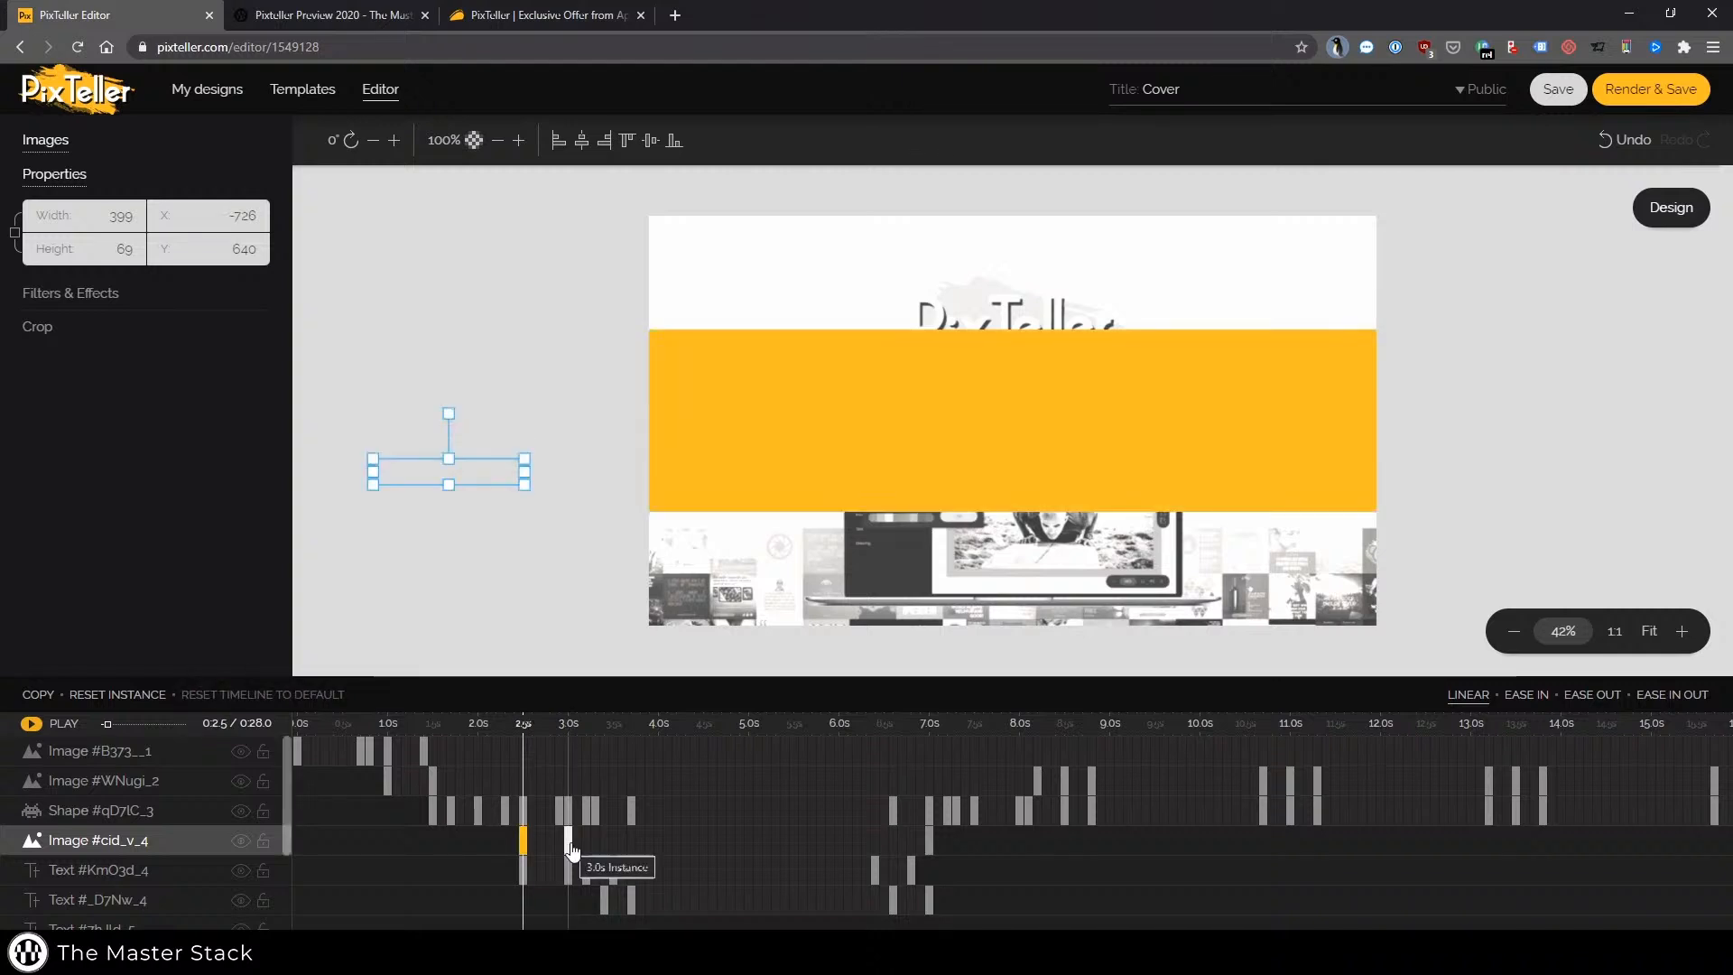
left_click(568, 842)
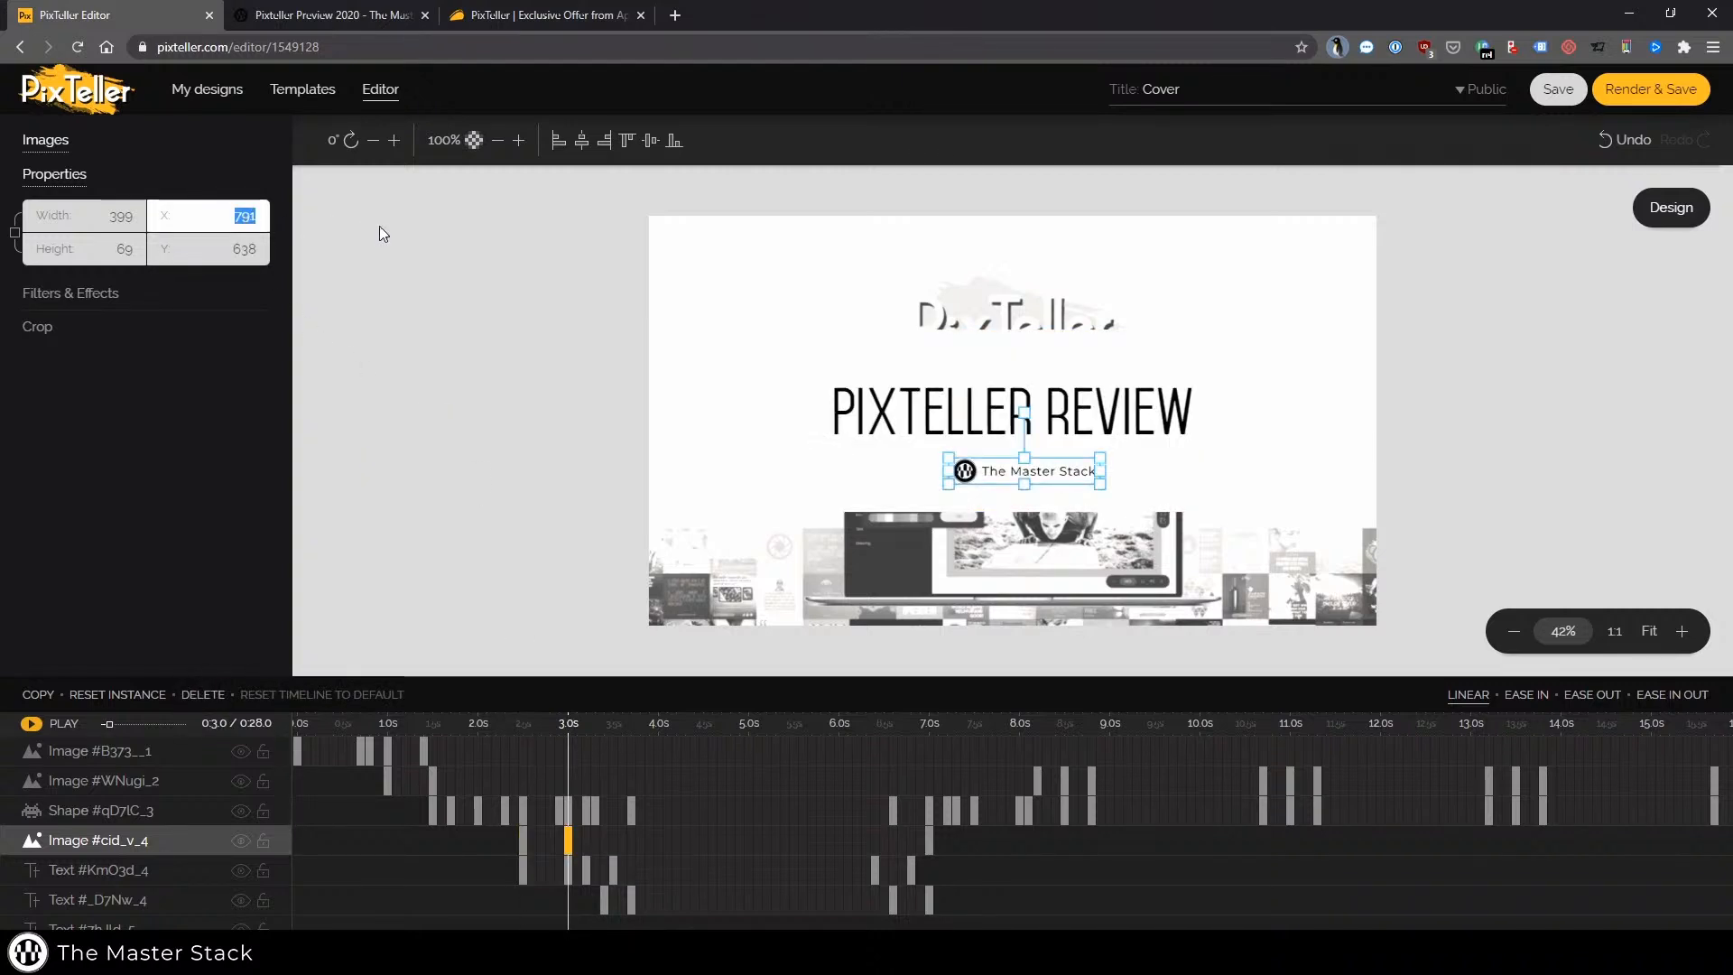
type("726")
key("Return")
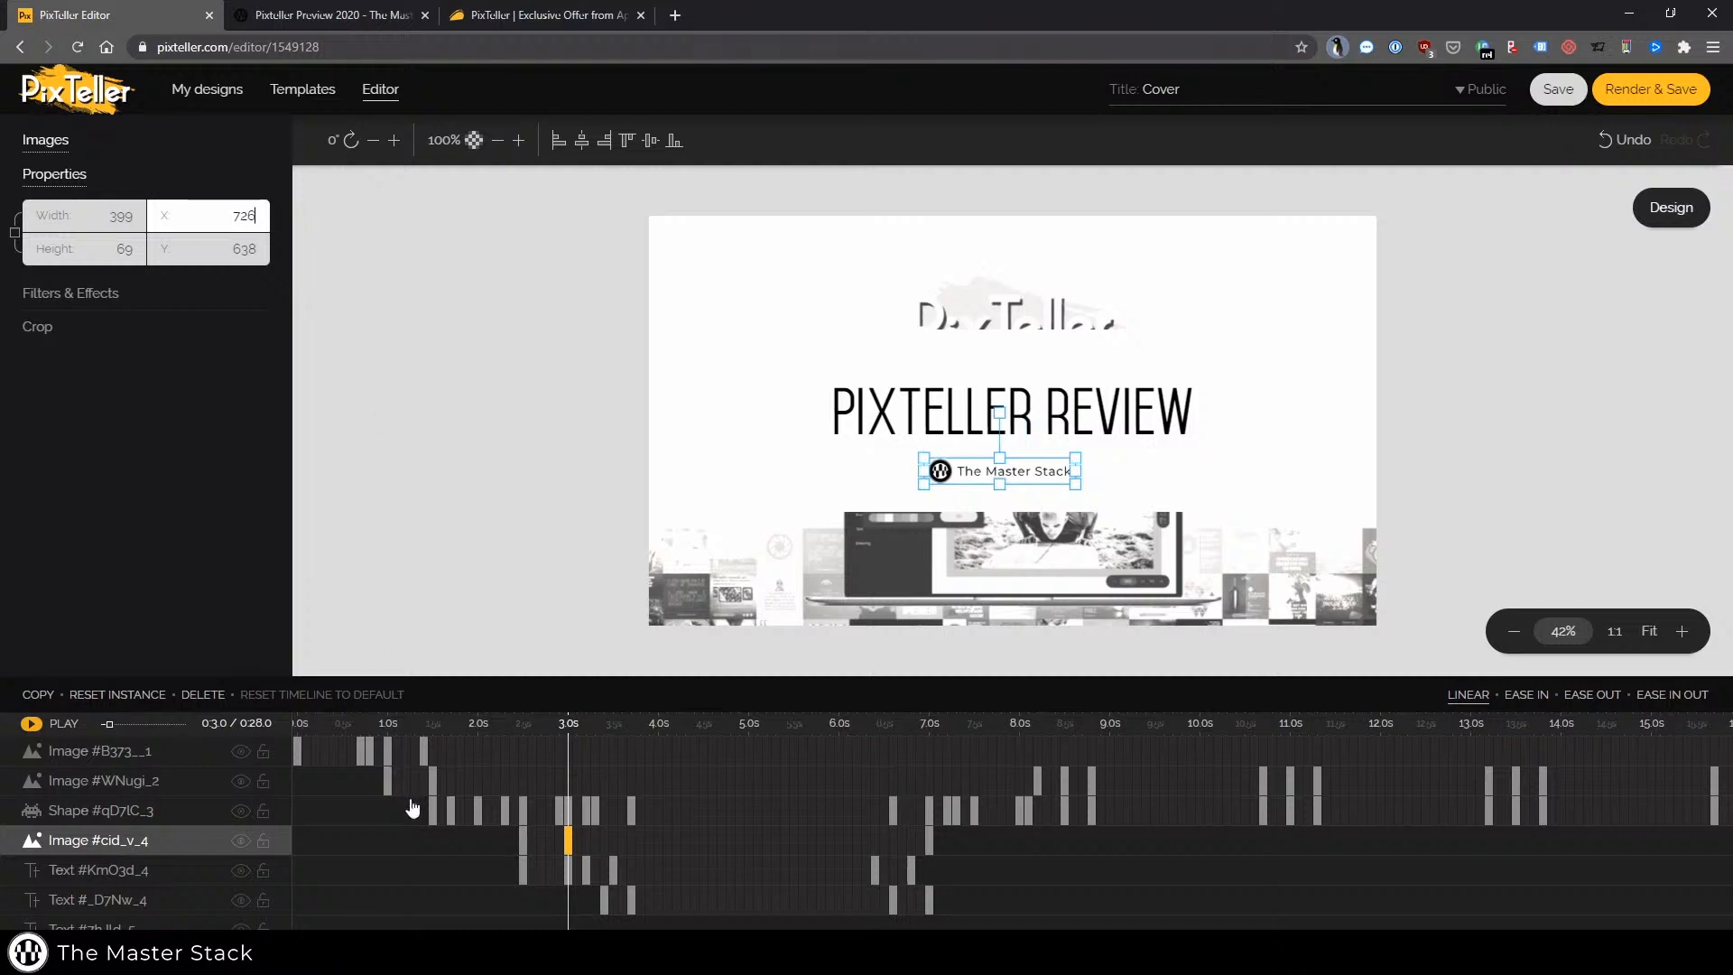
Check the logo image and title text keyframes at 3.7 s and 7.0 s
left_click(630, 844)
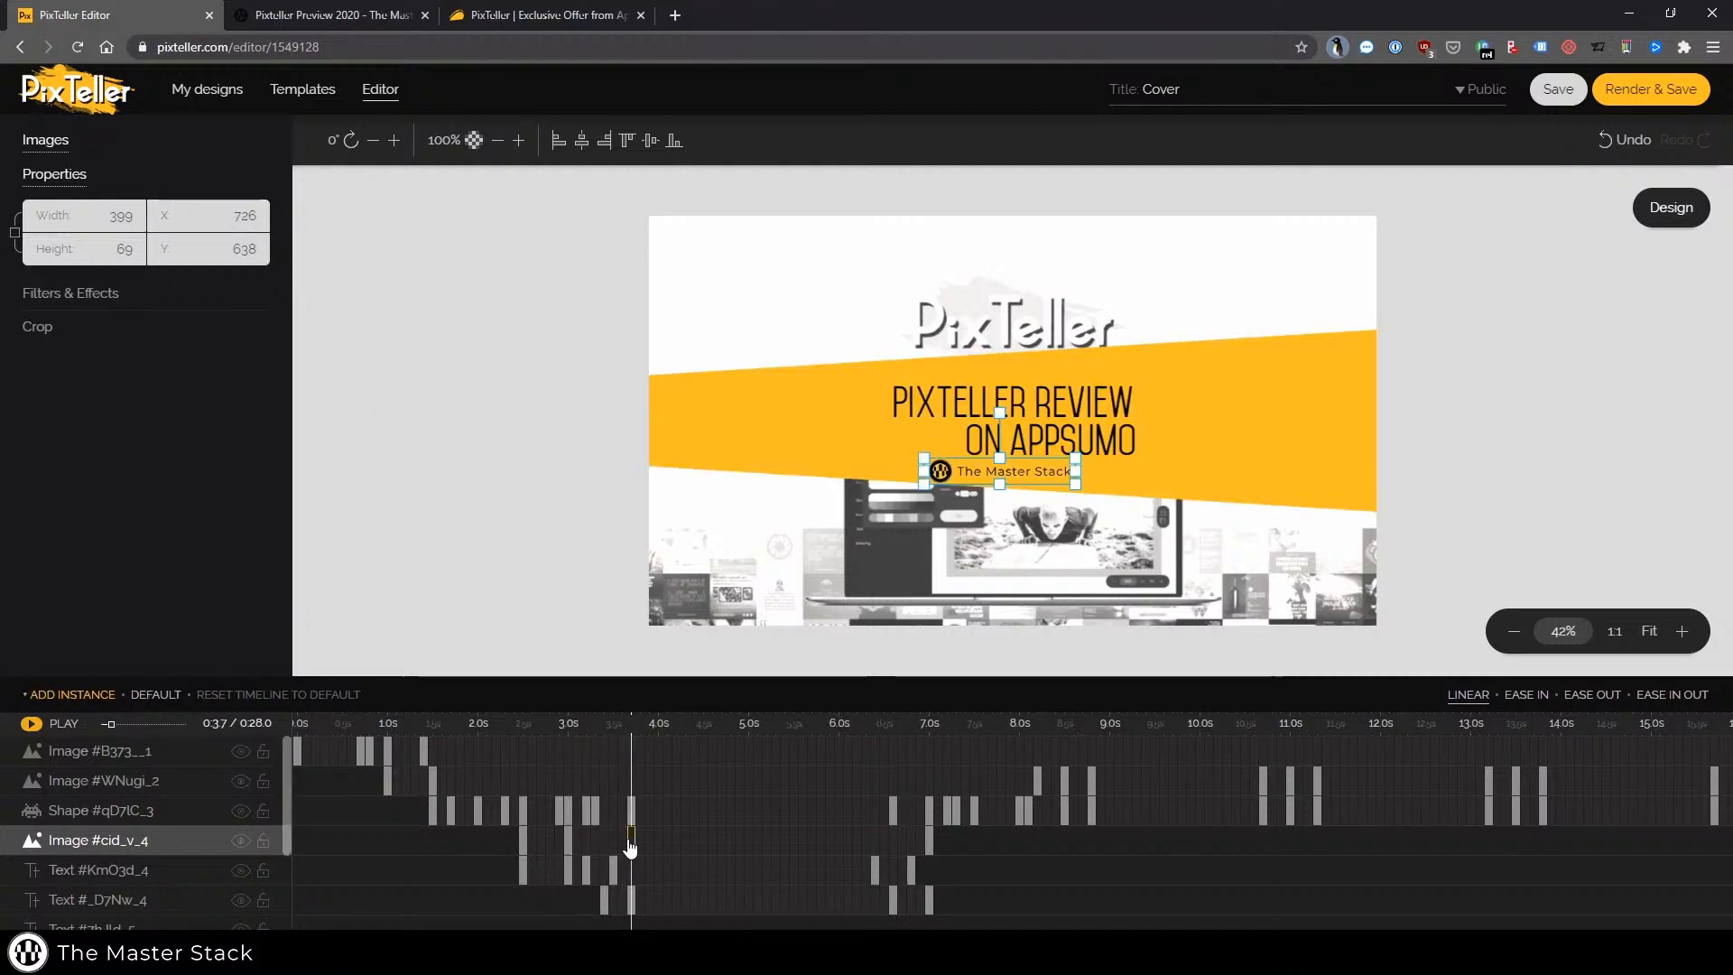
left_click(631, 905)
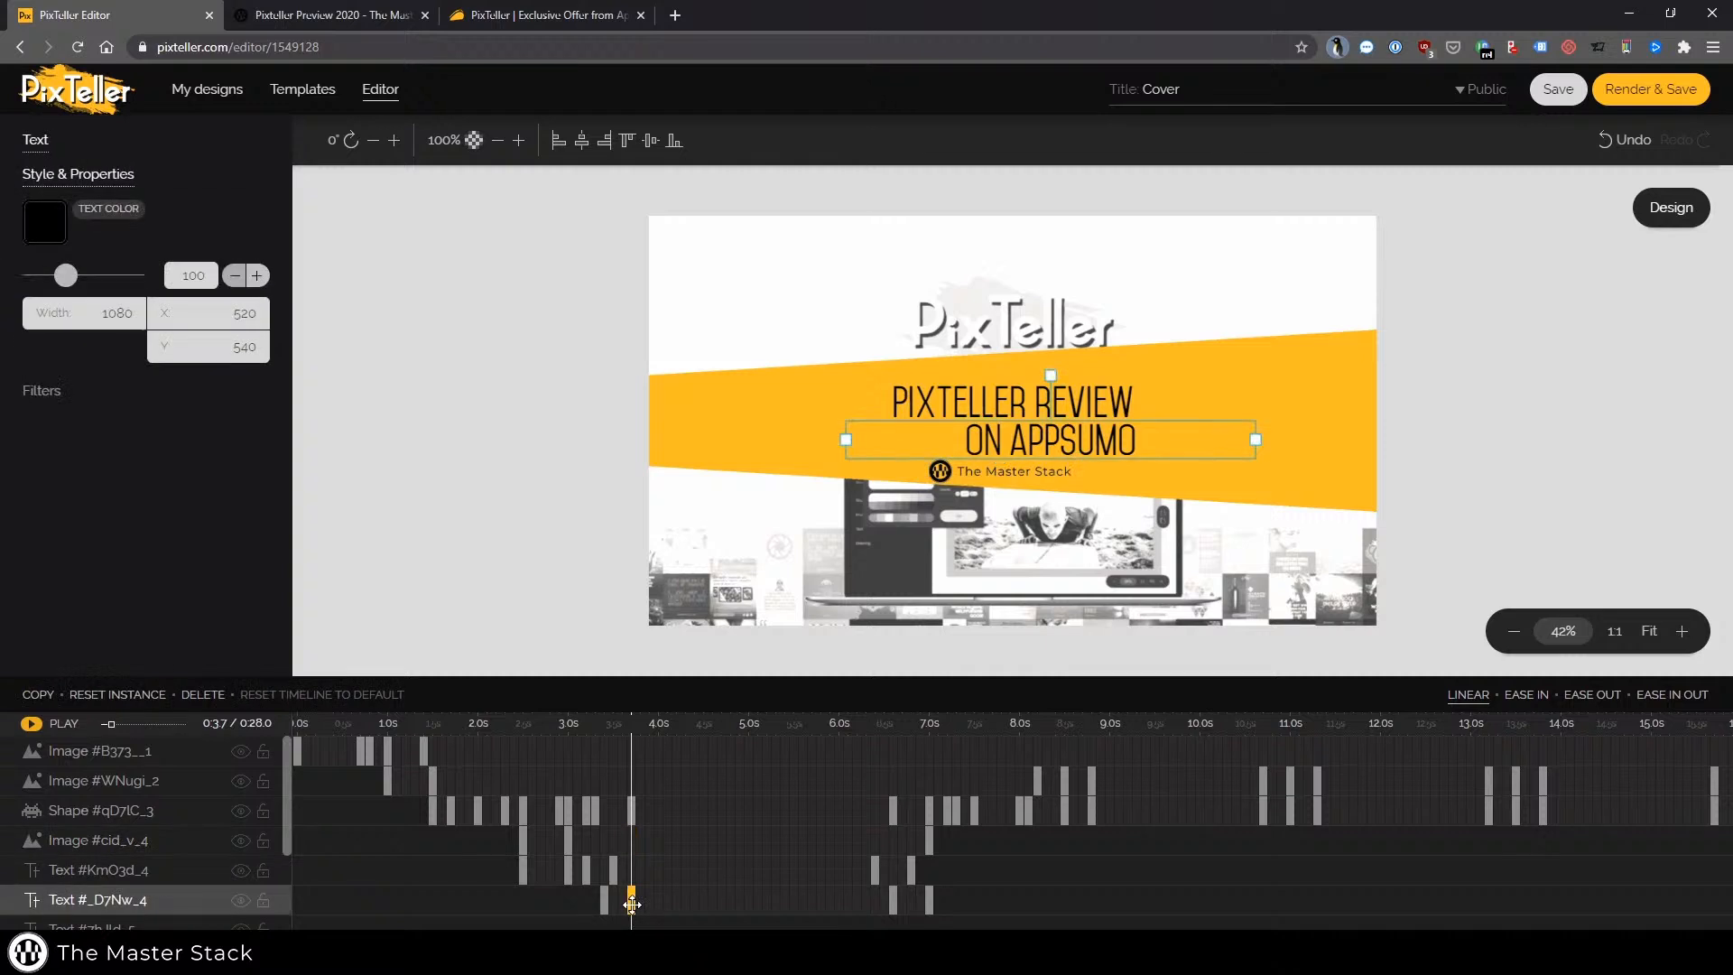
left_click(928, 843)
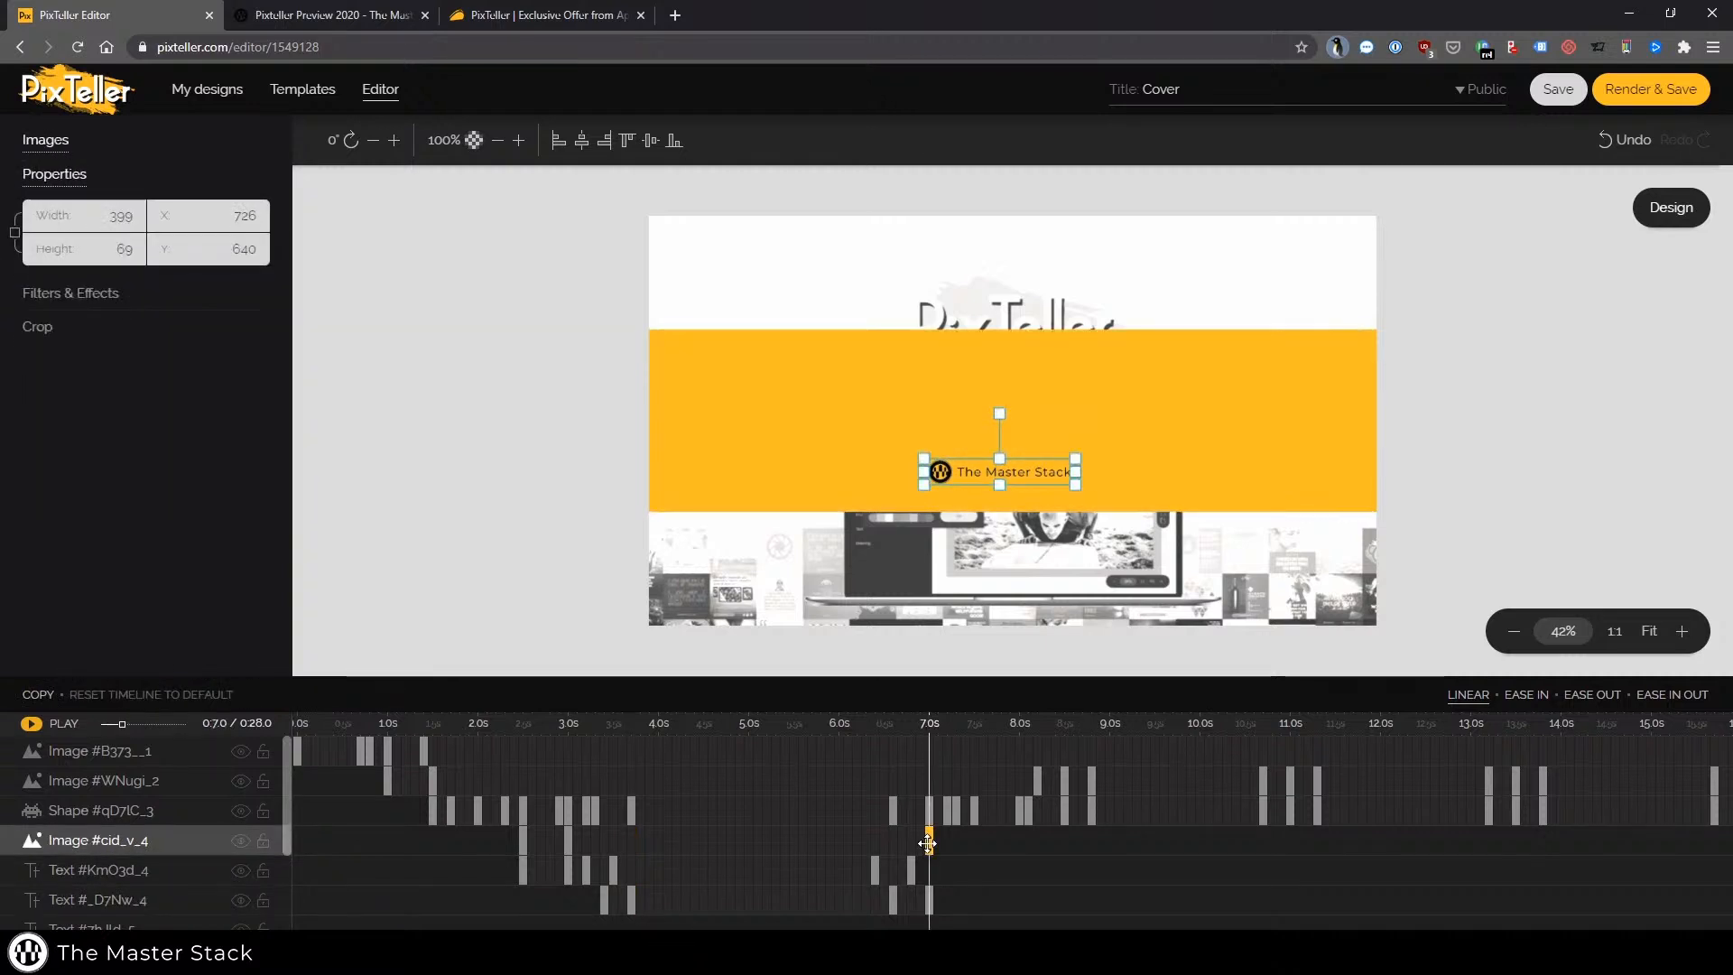
Set the Master Stack logo image's X position to 2500 at its 7.0 s keyframe
left_click(931, 901)
left_click(910, 872)
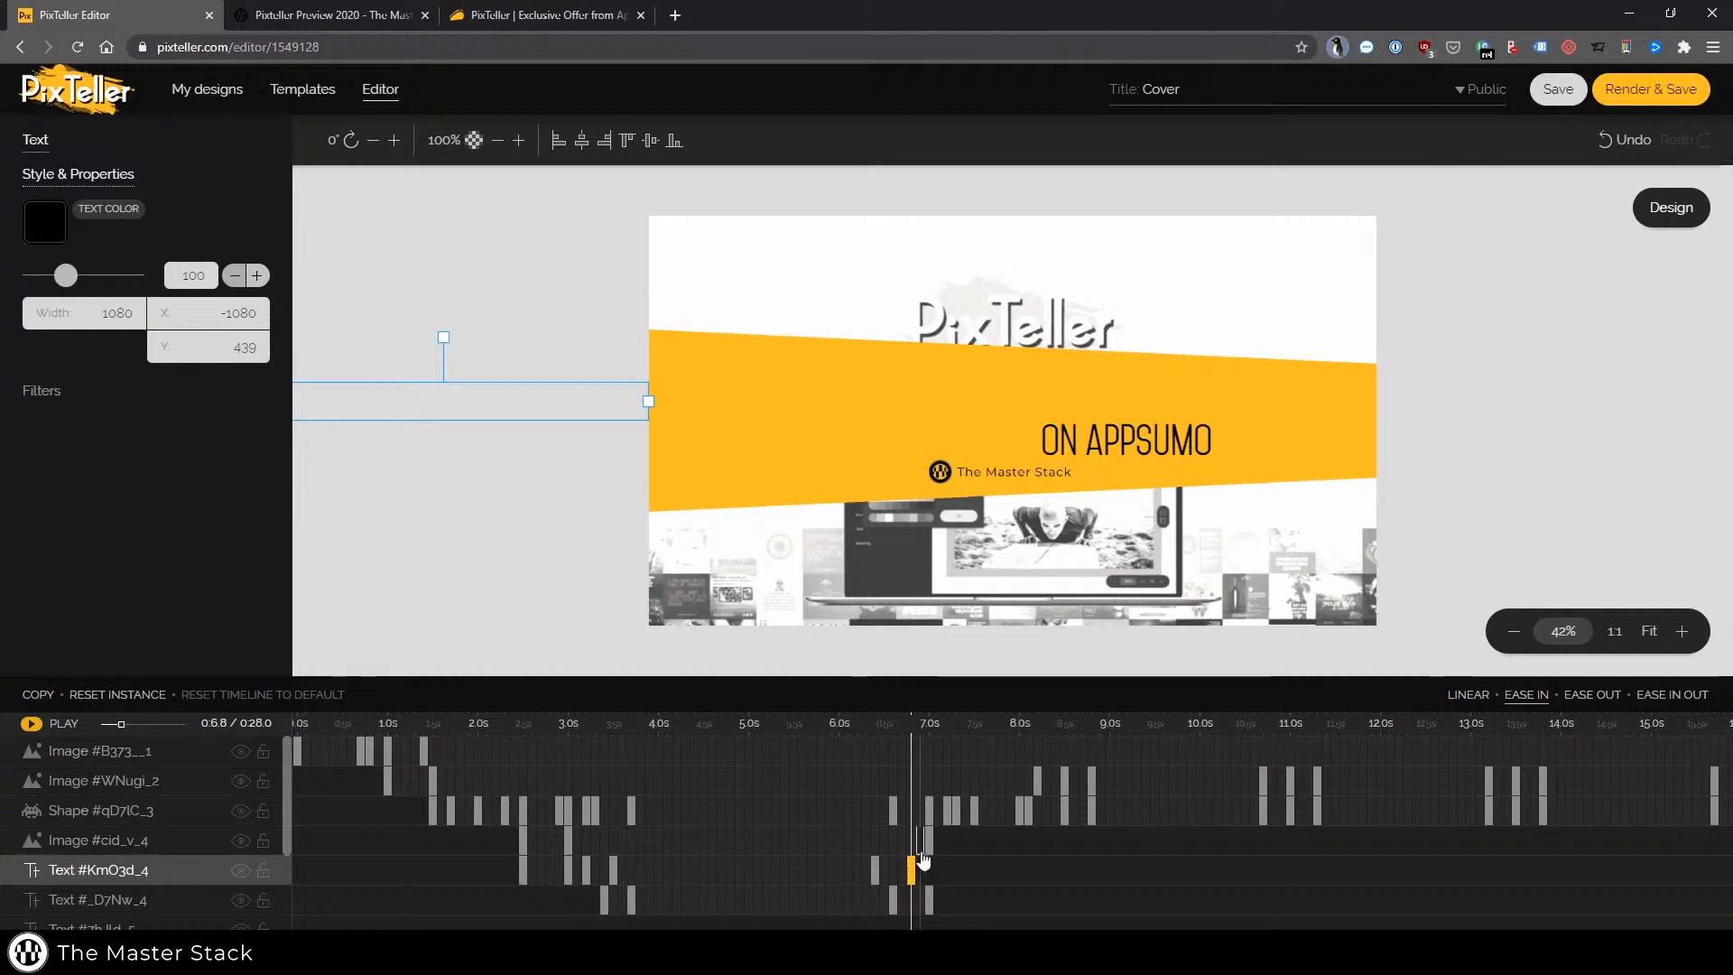
left_click(931, 850)
left_click(238, 218)
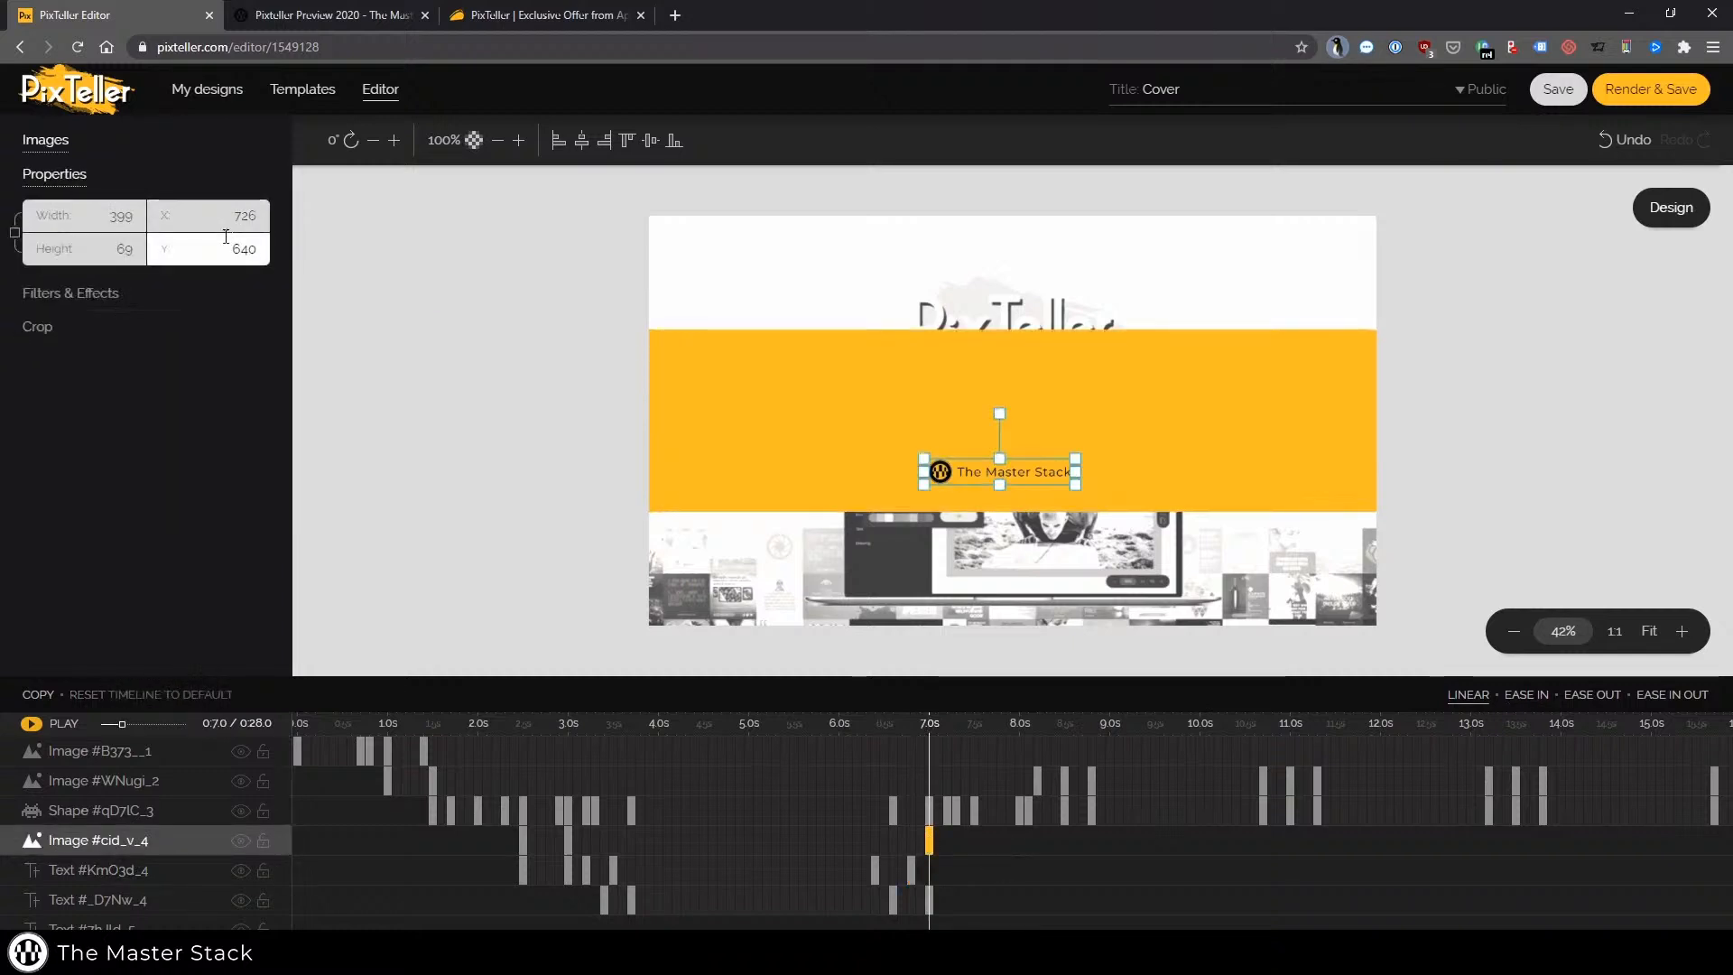
key("ctrl+a")
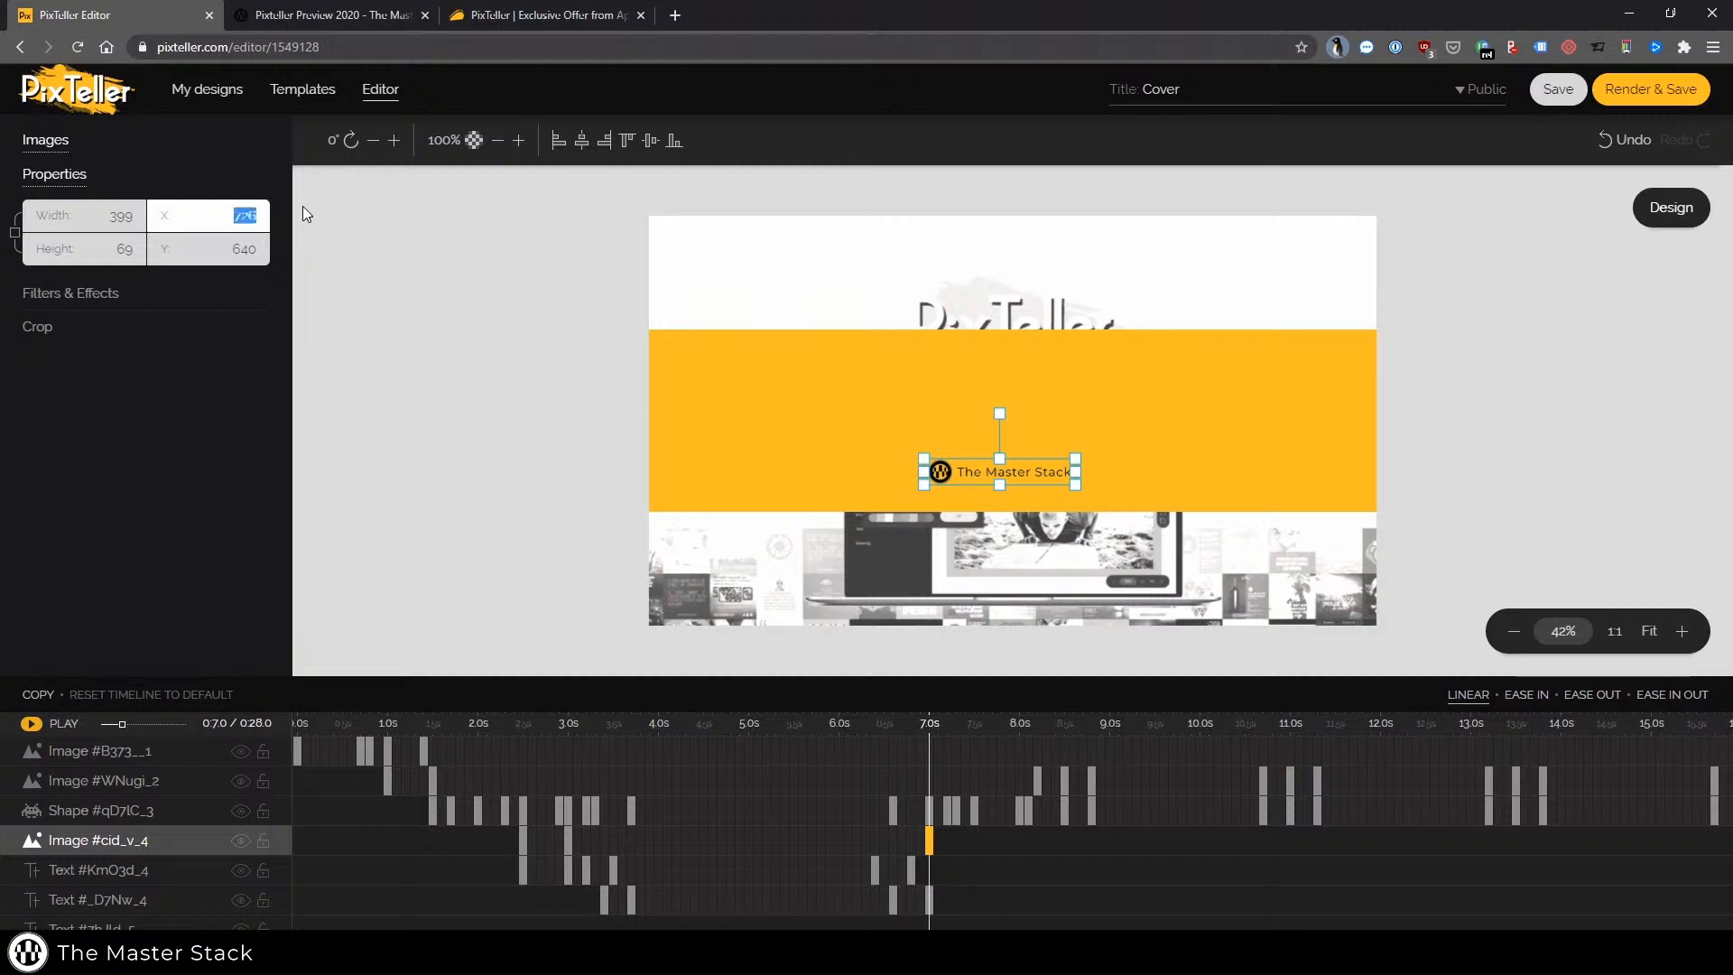
type("1452")
key("ctrl+a")
type("2500")
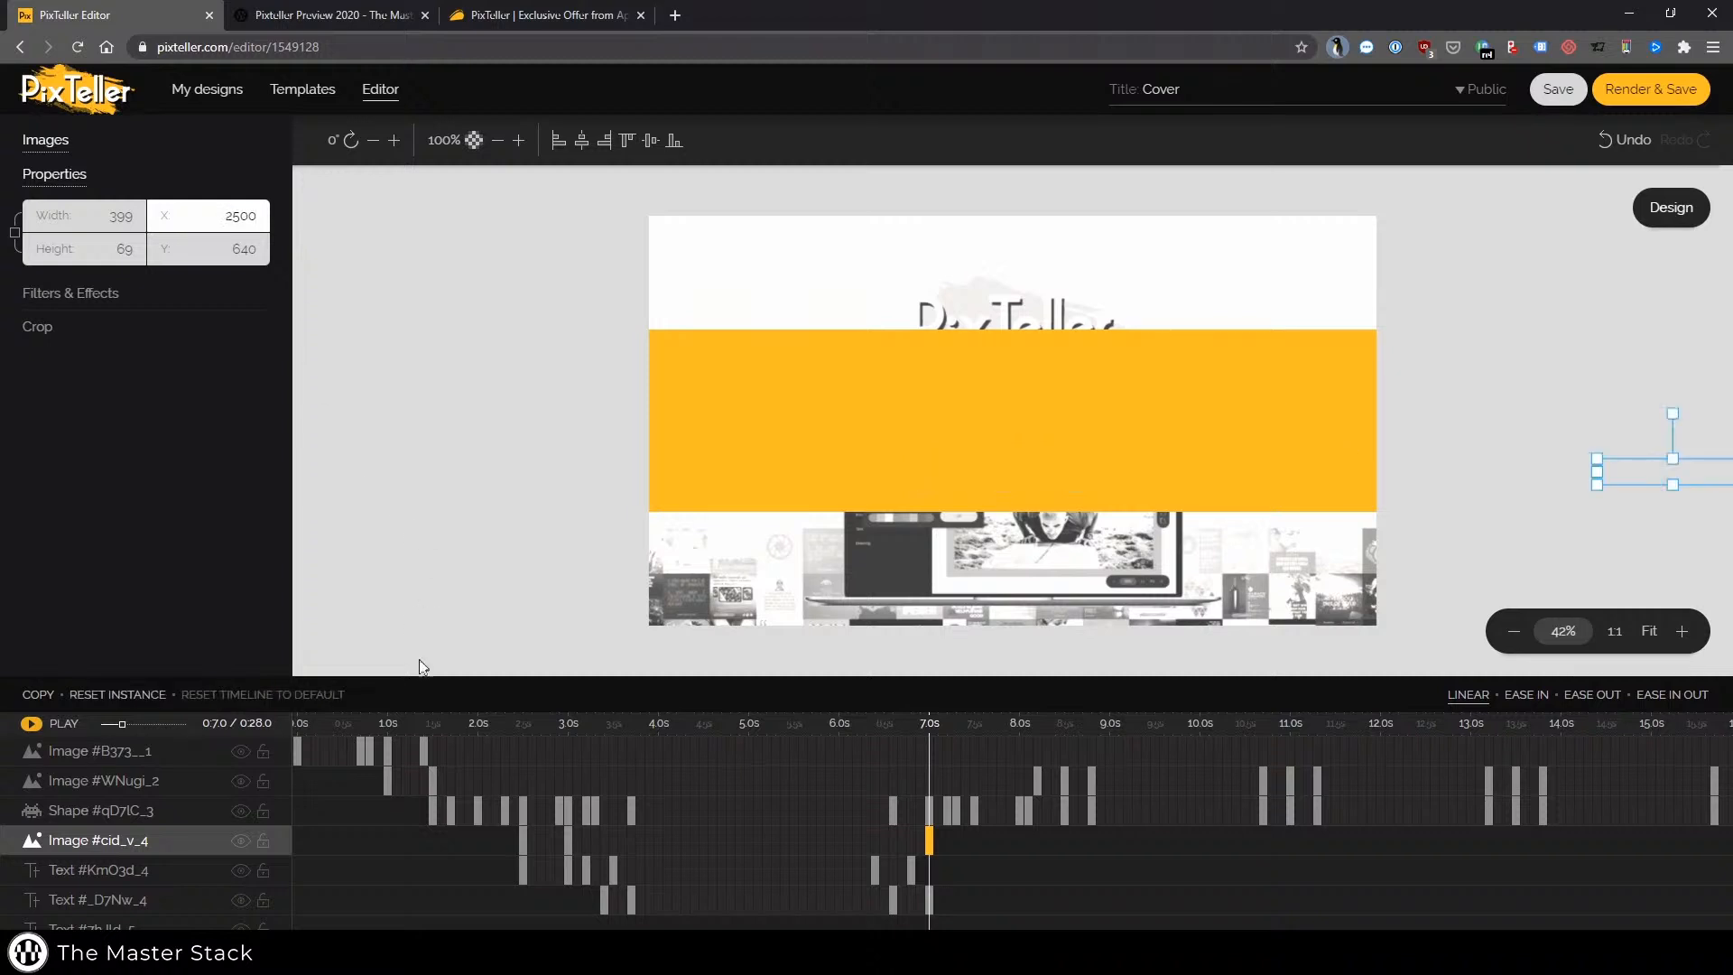
Play the animation preview from the start of the timeline and pause it
left_click(396, 811)
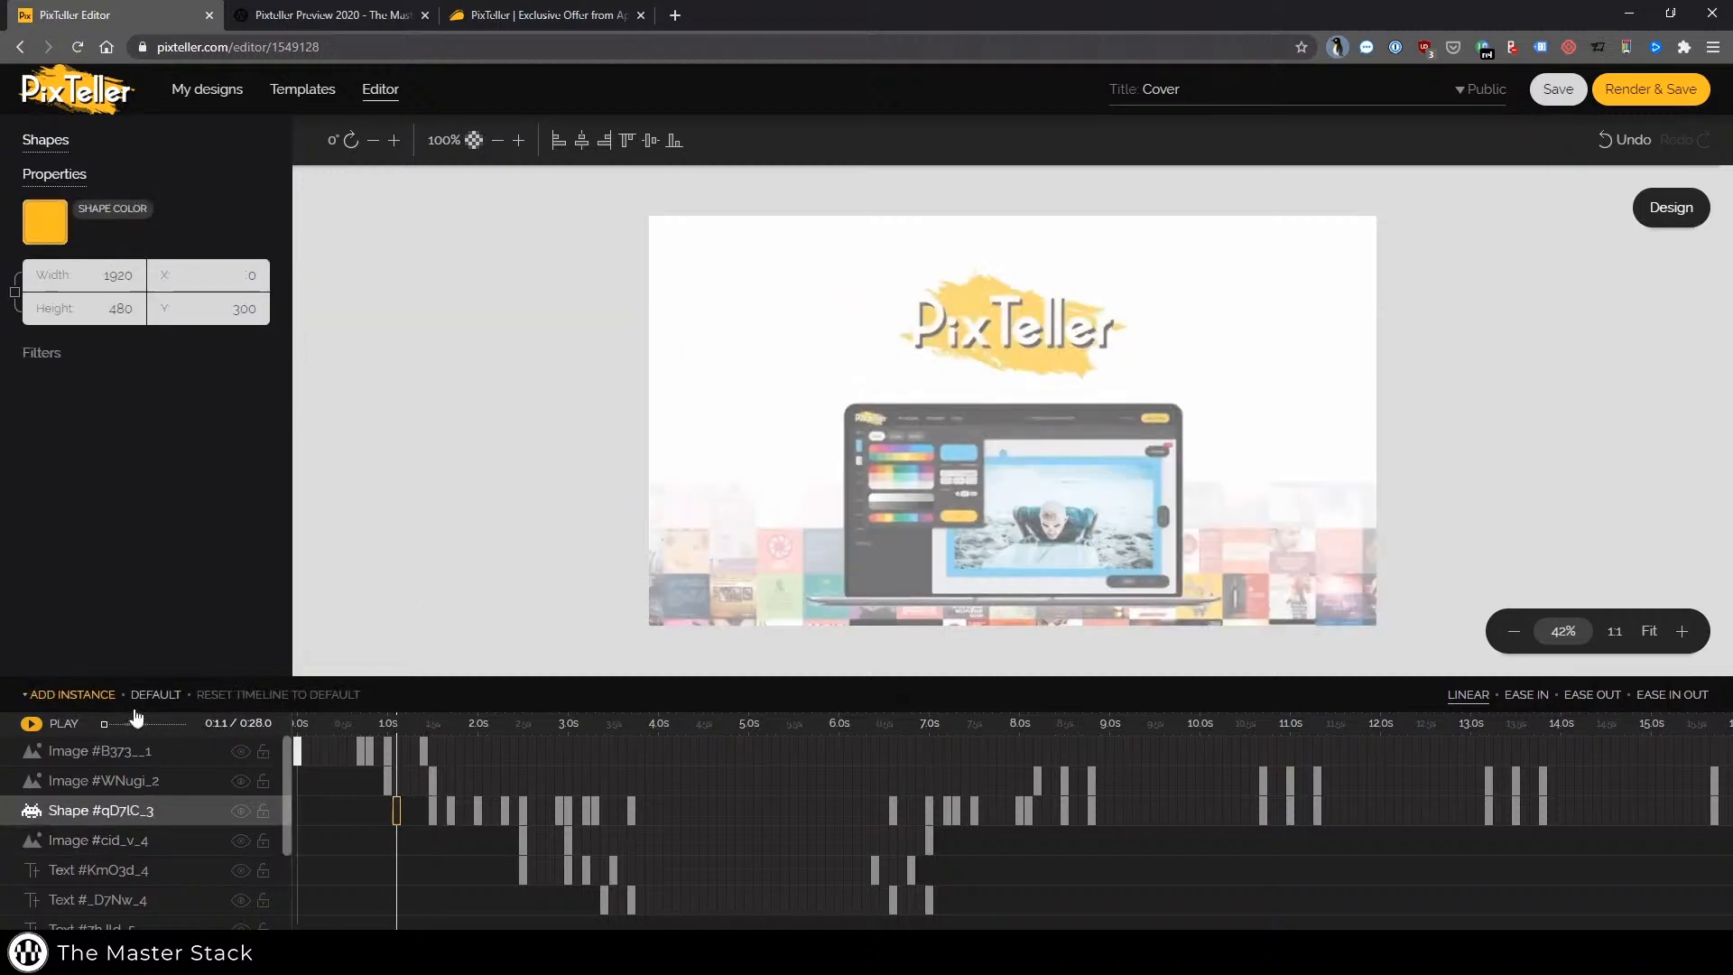
left_click(61, 724)
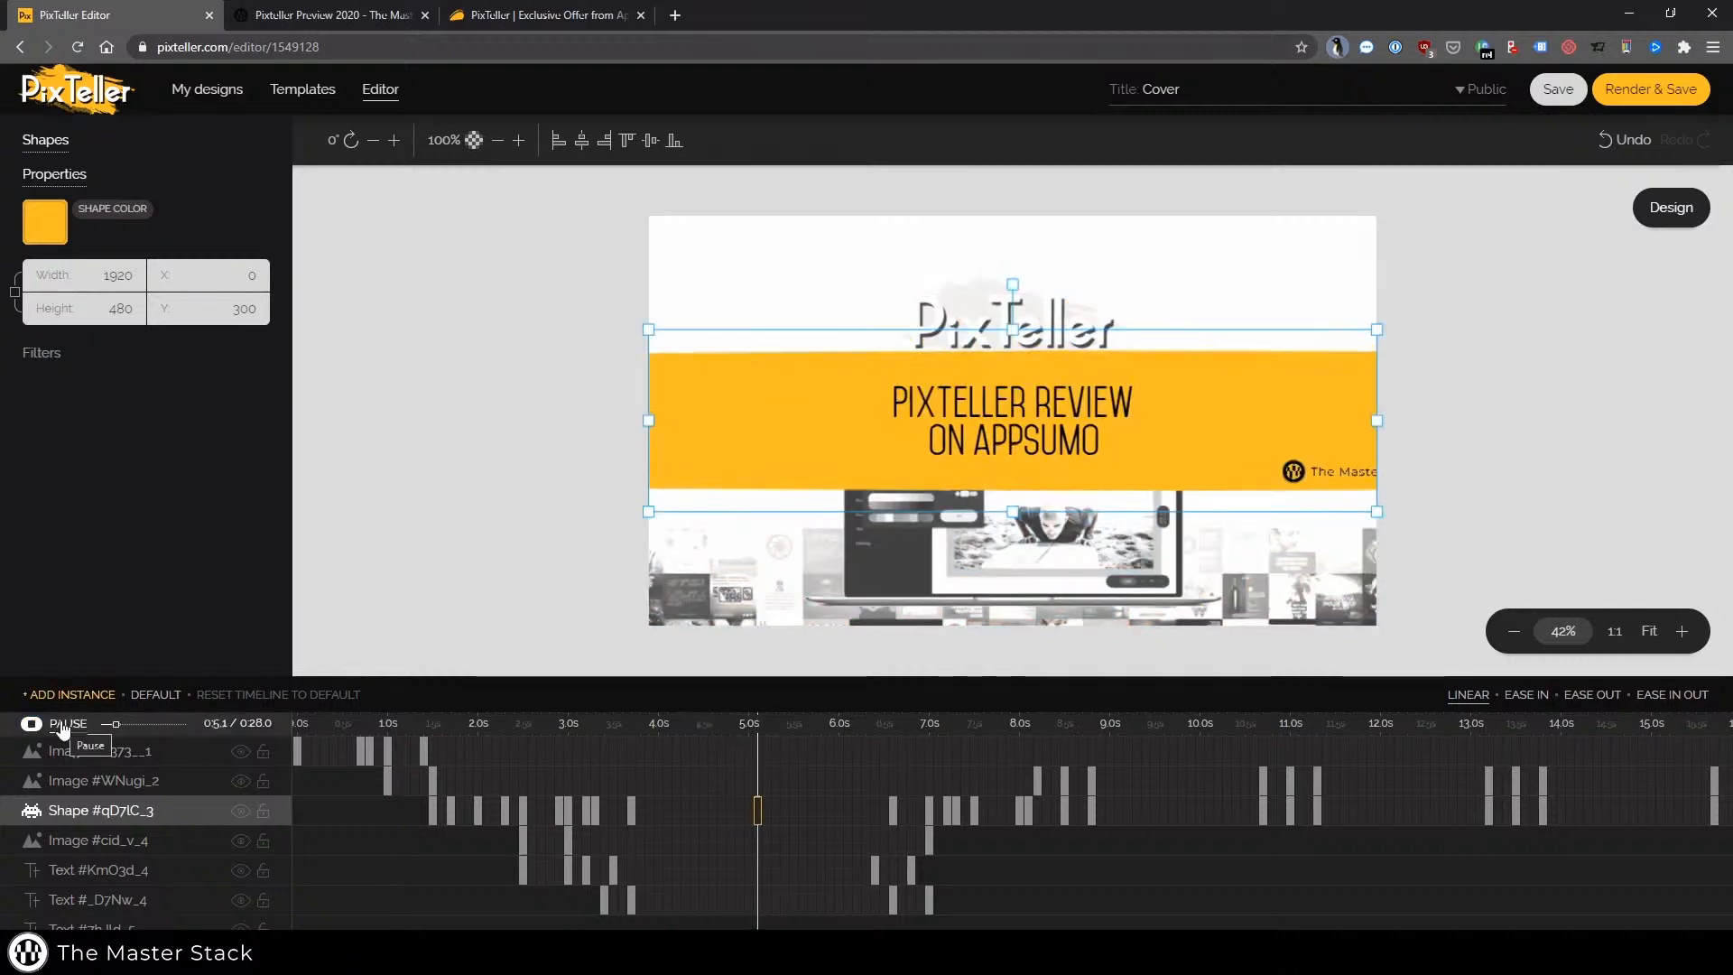
left_click(63, 728)
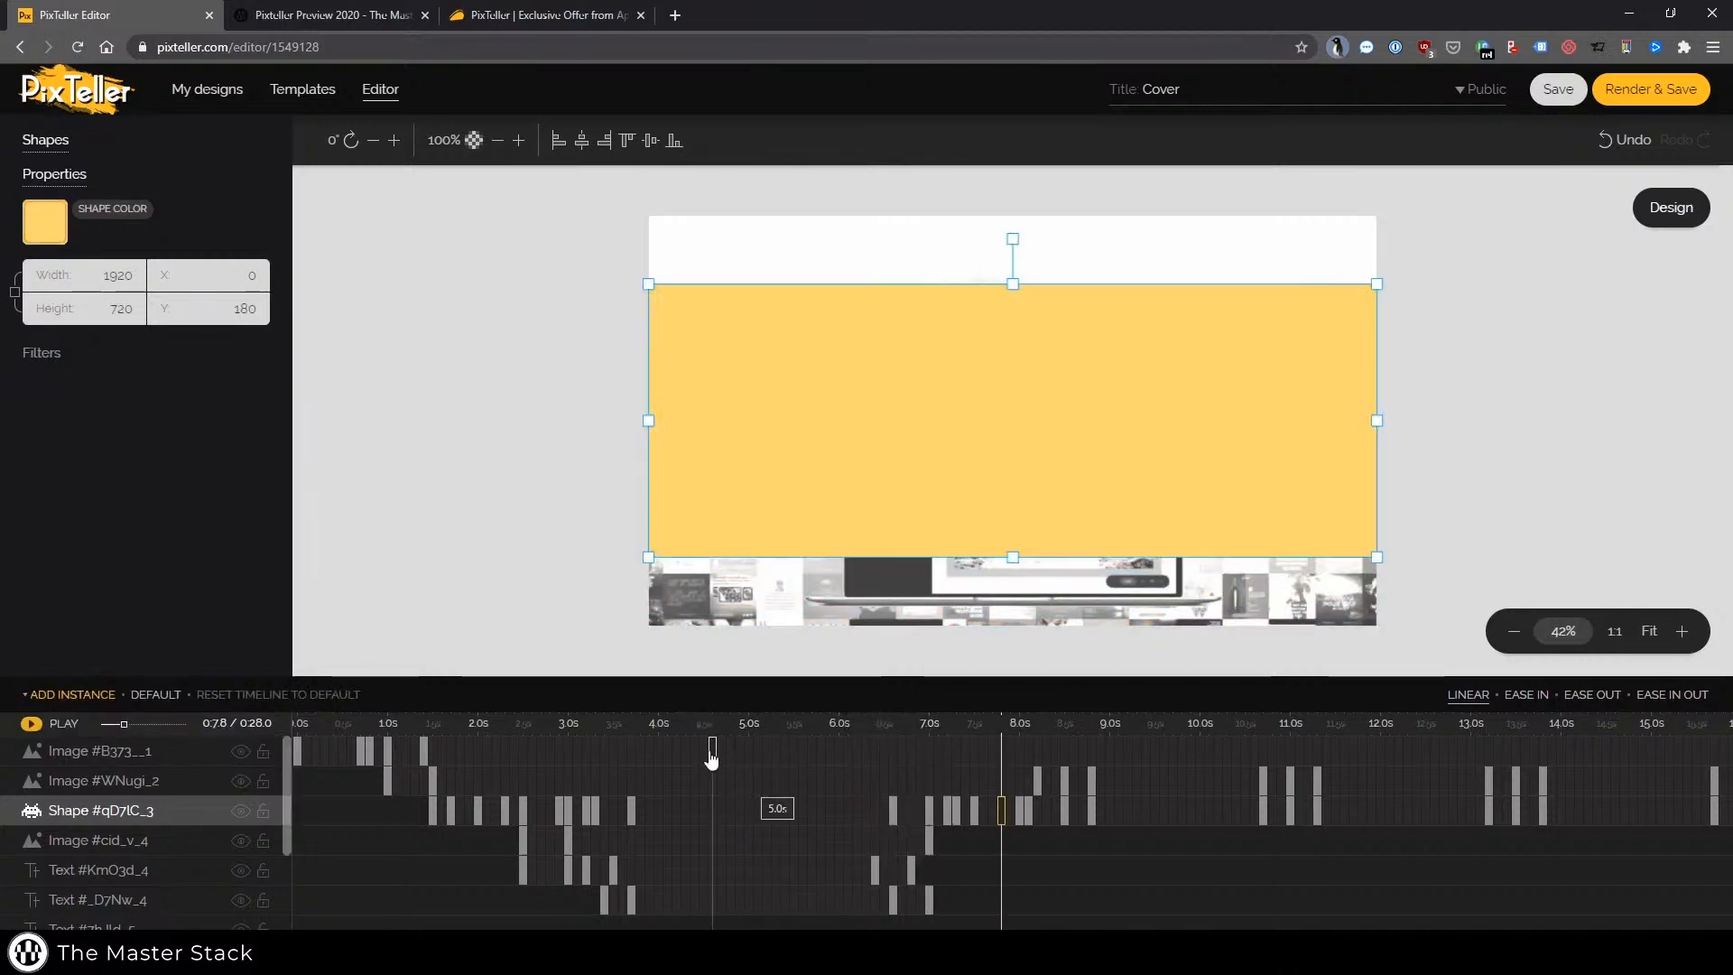
Inspect the logo image's keyframes at 3.0 s, 6.4 s, 6.8 s and 7.0 s, then replay the animation
left_click(929, 841)
left_click(568, 840)
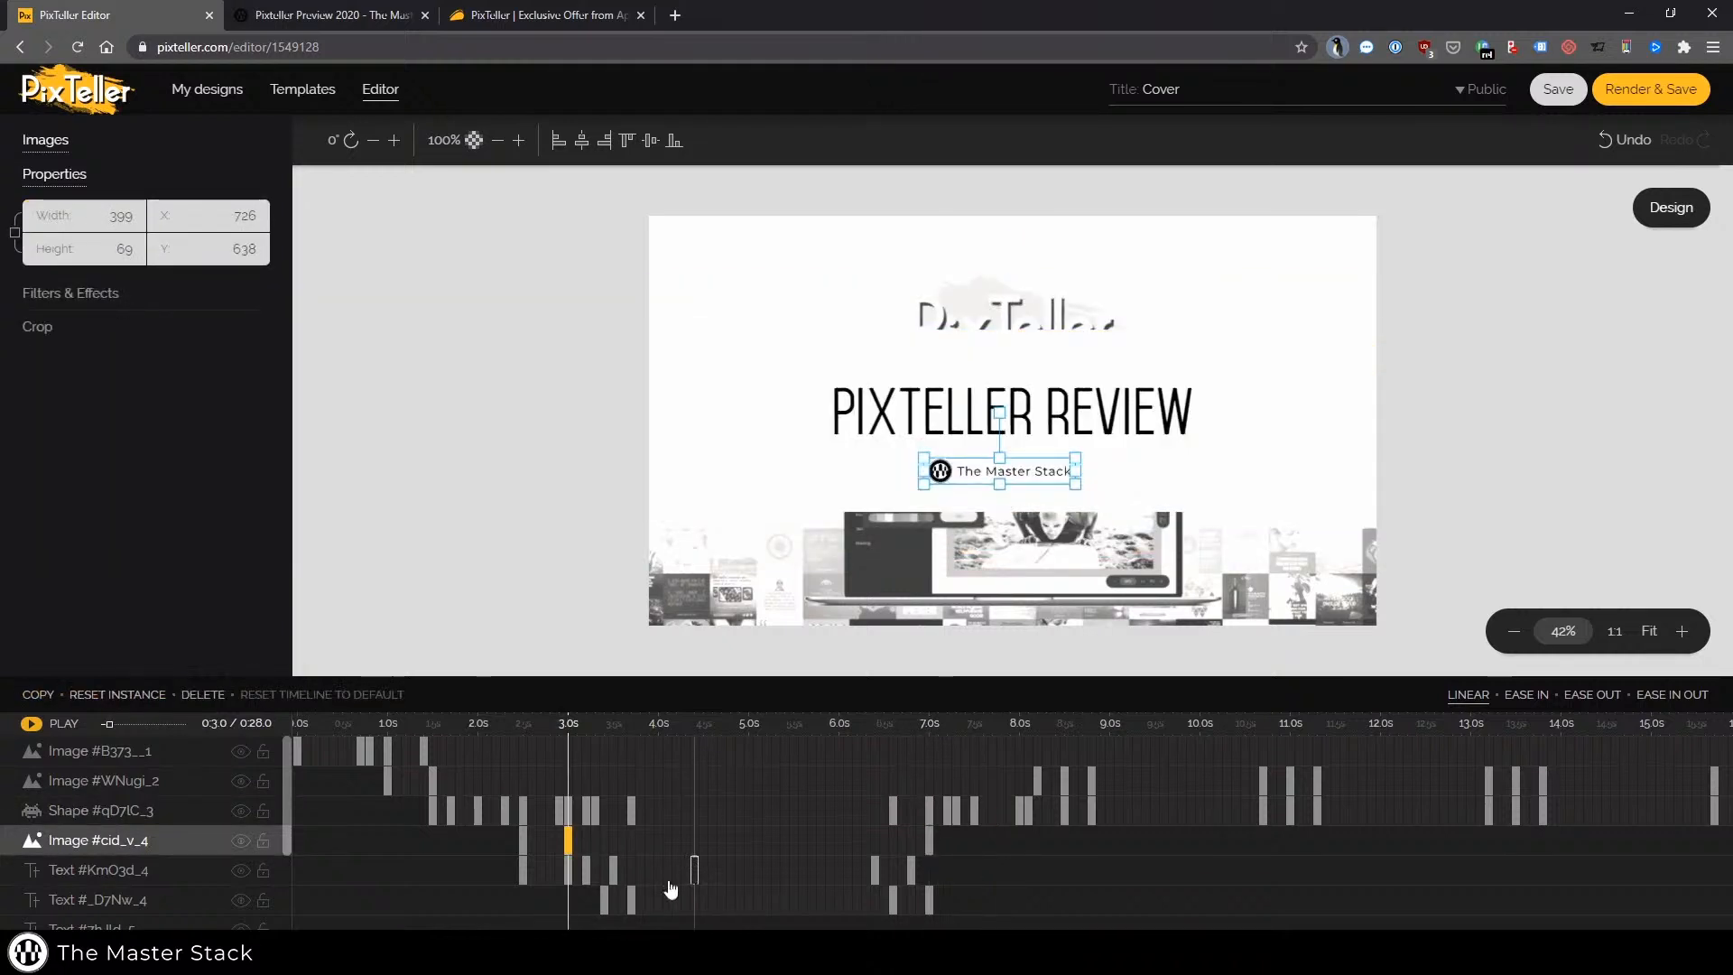
left_click(606, 900)
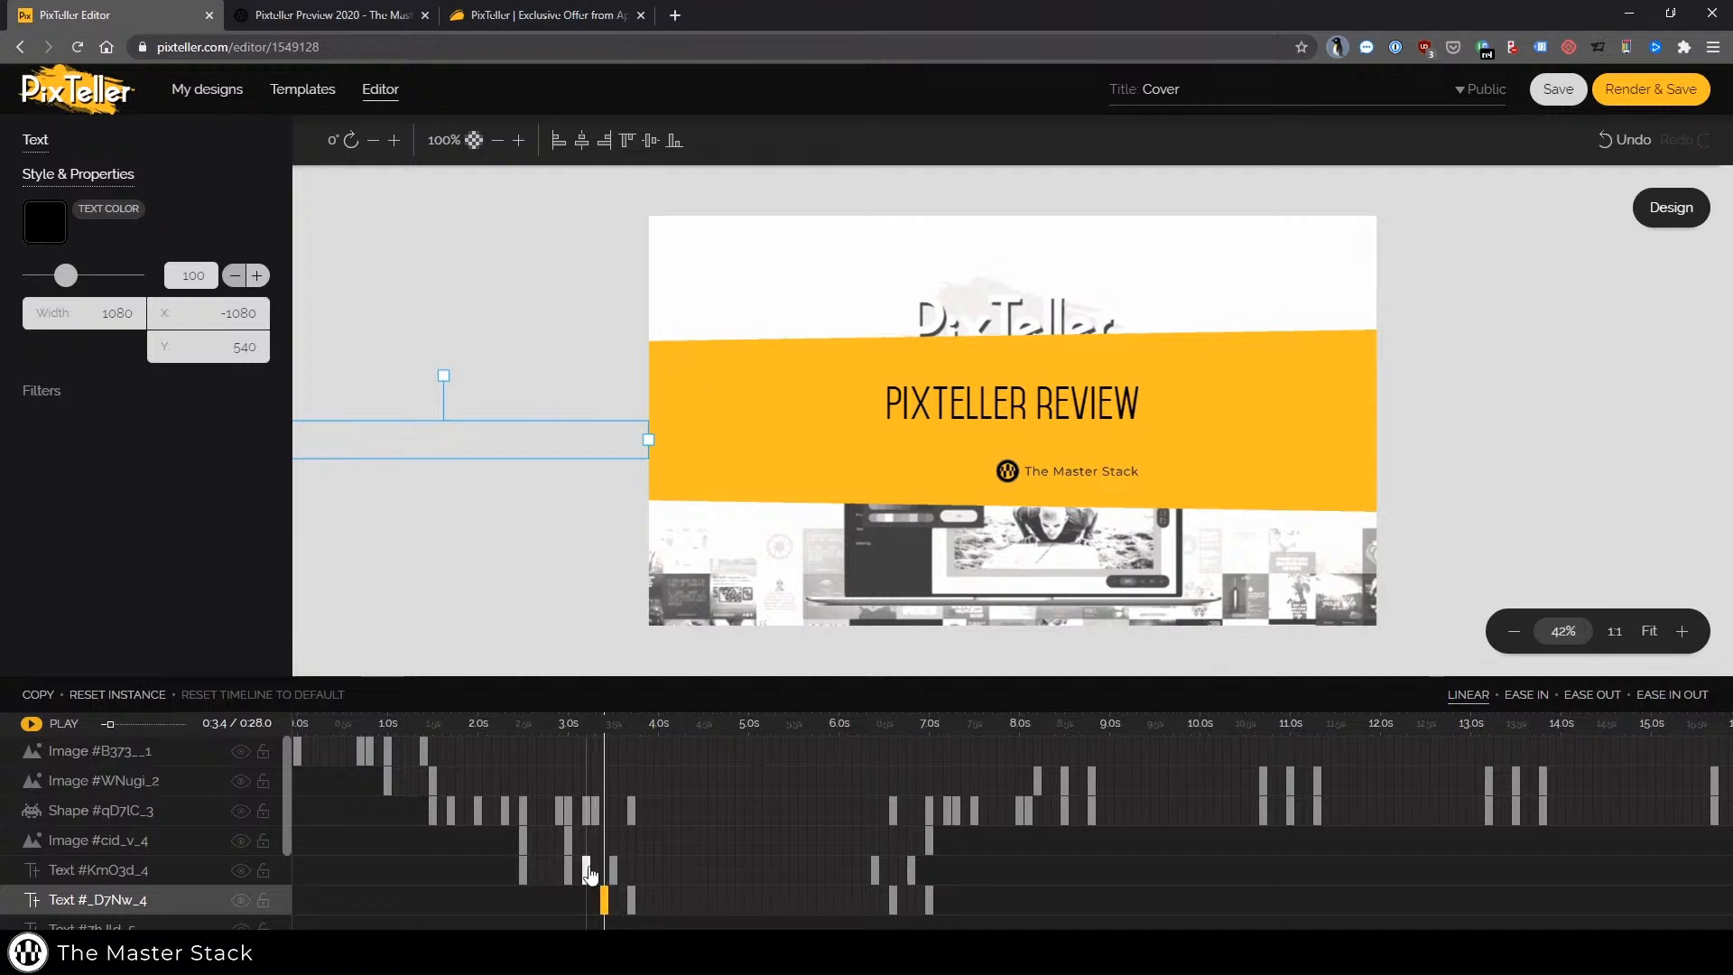
left_click(587, 868)
left_click(568, 841)
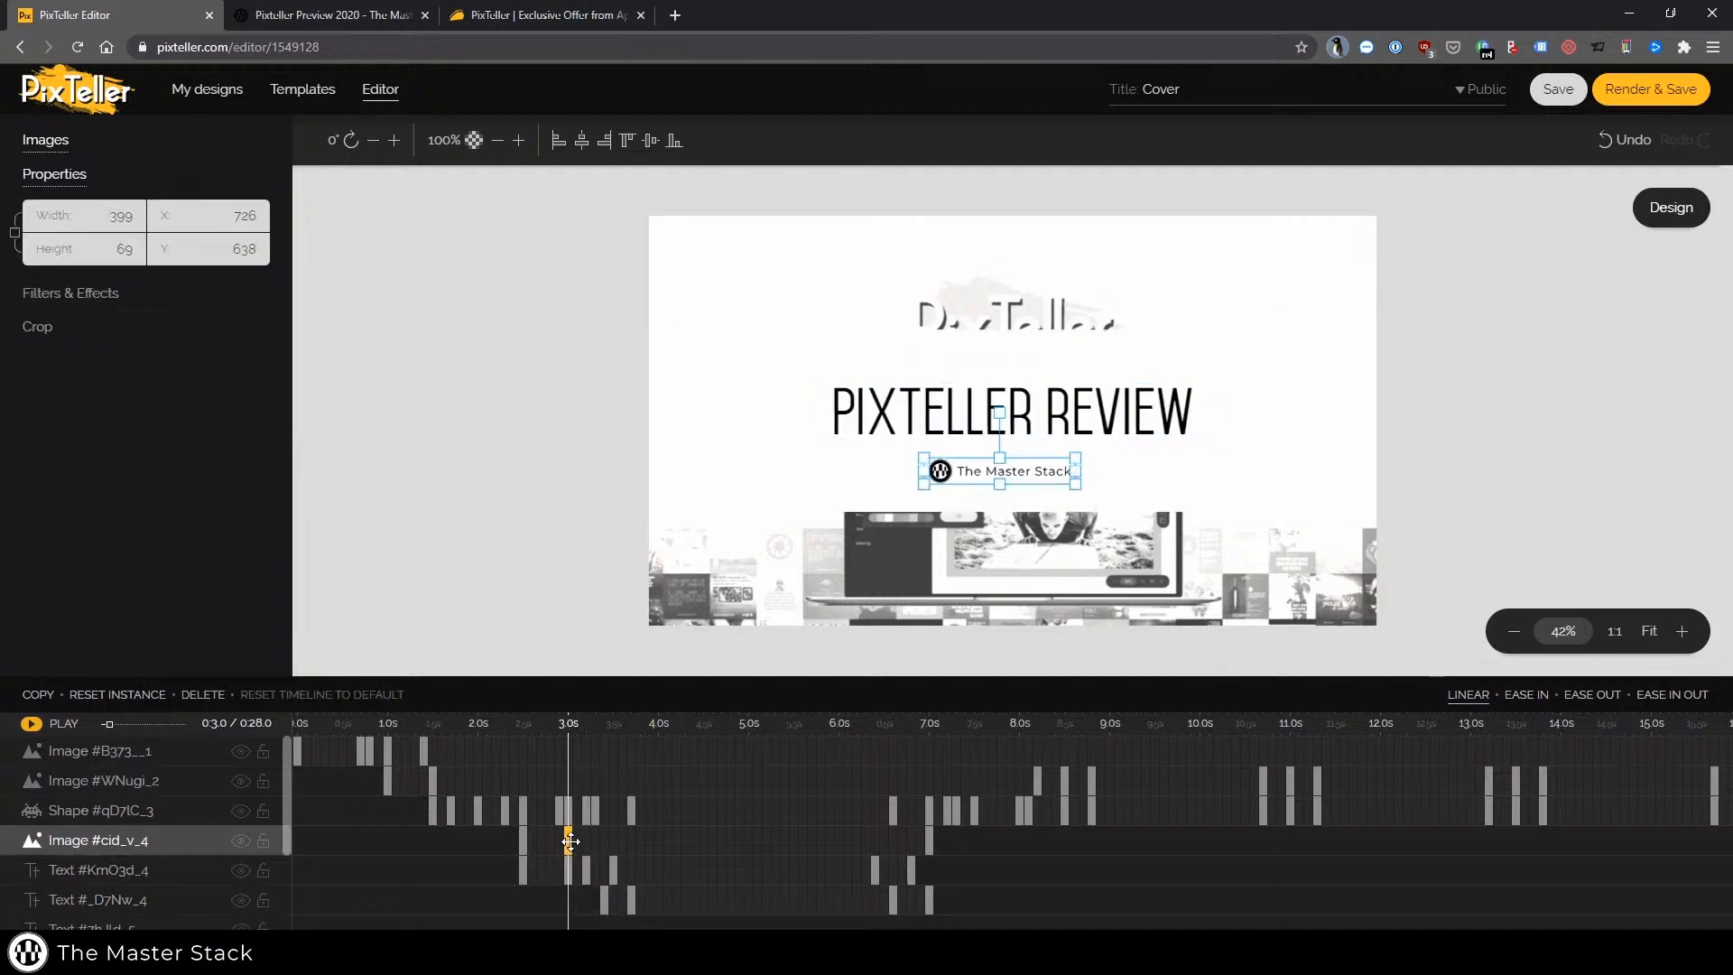
left_click(930, 839)
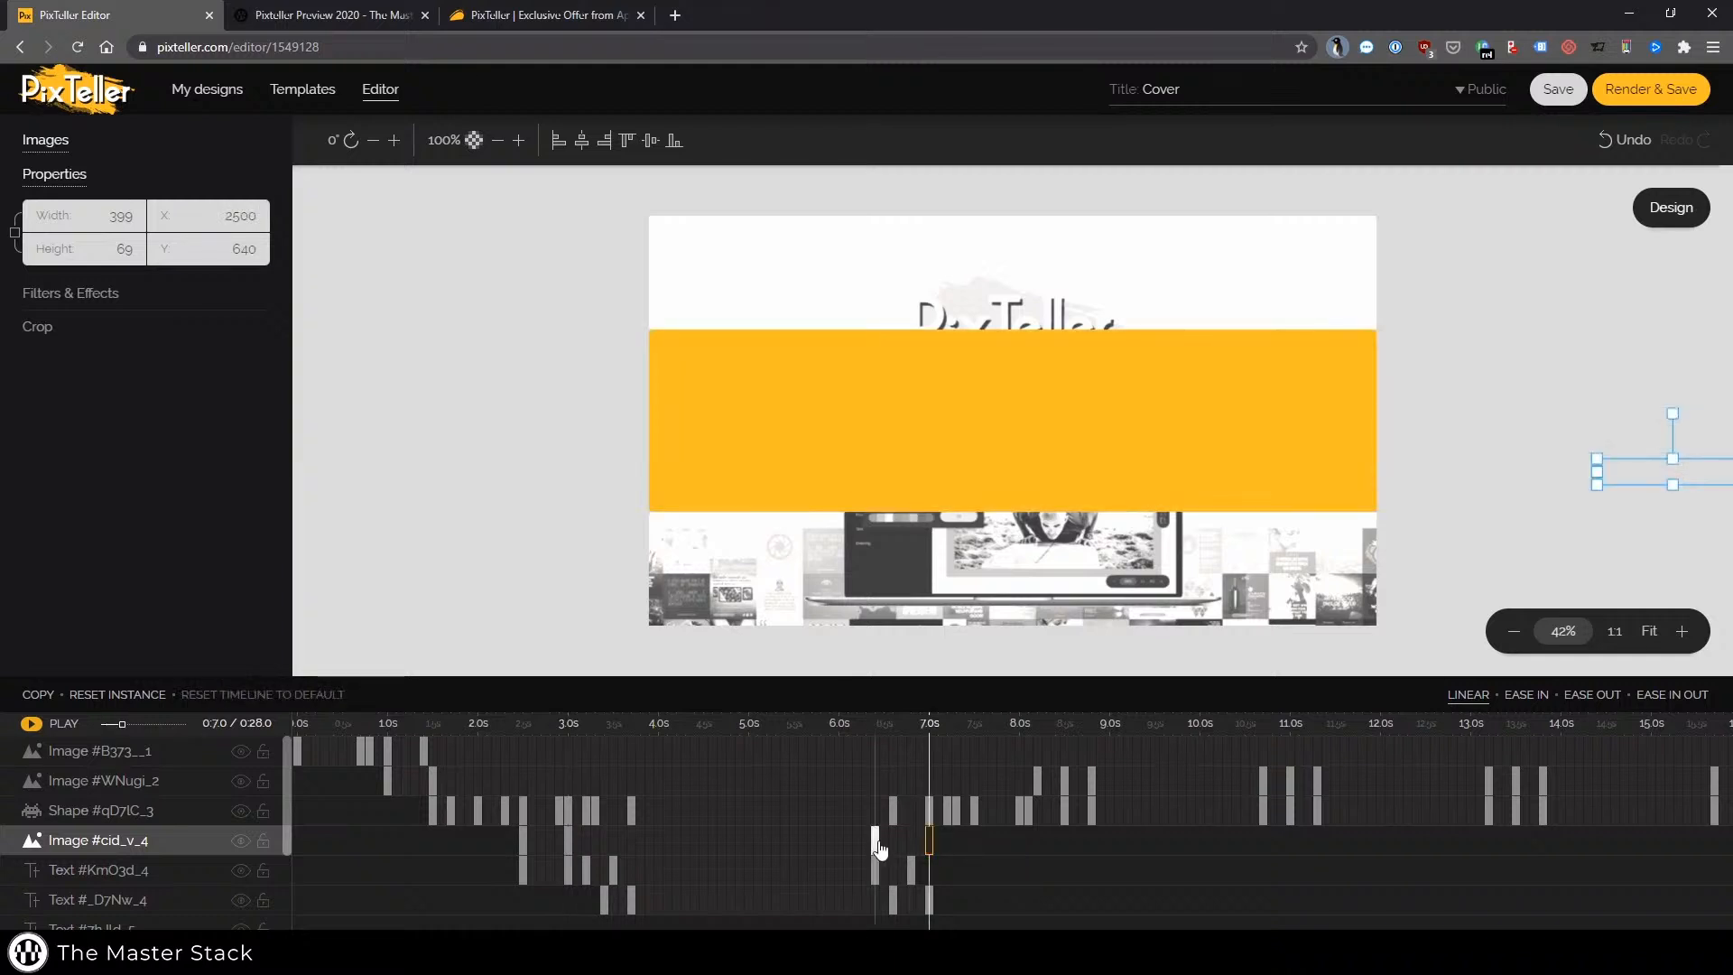
left_click(876, 841)
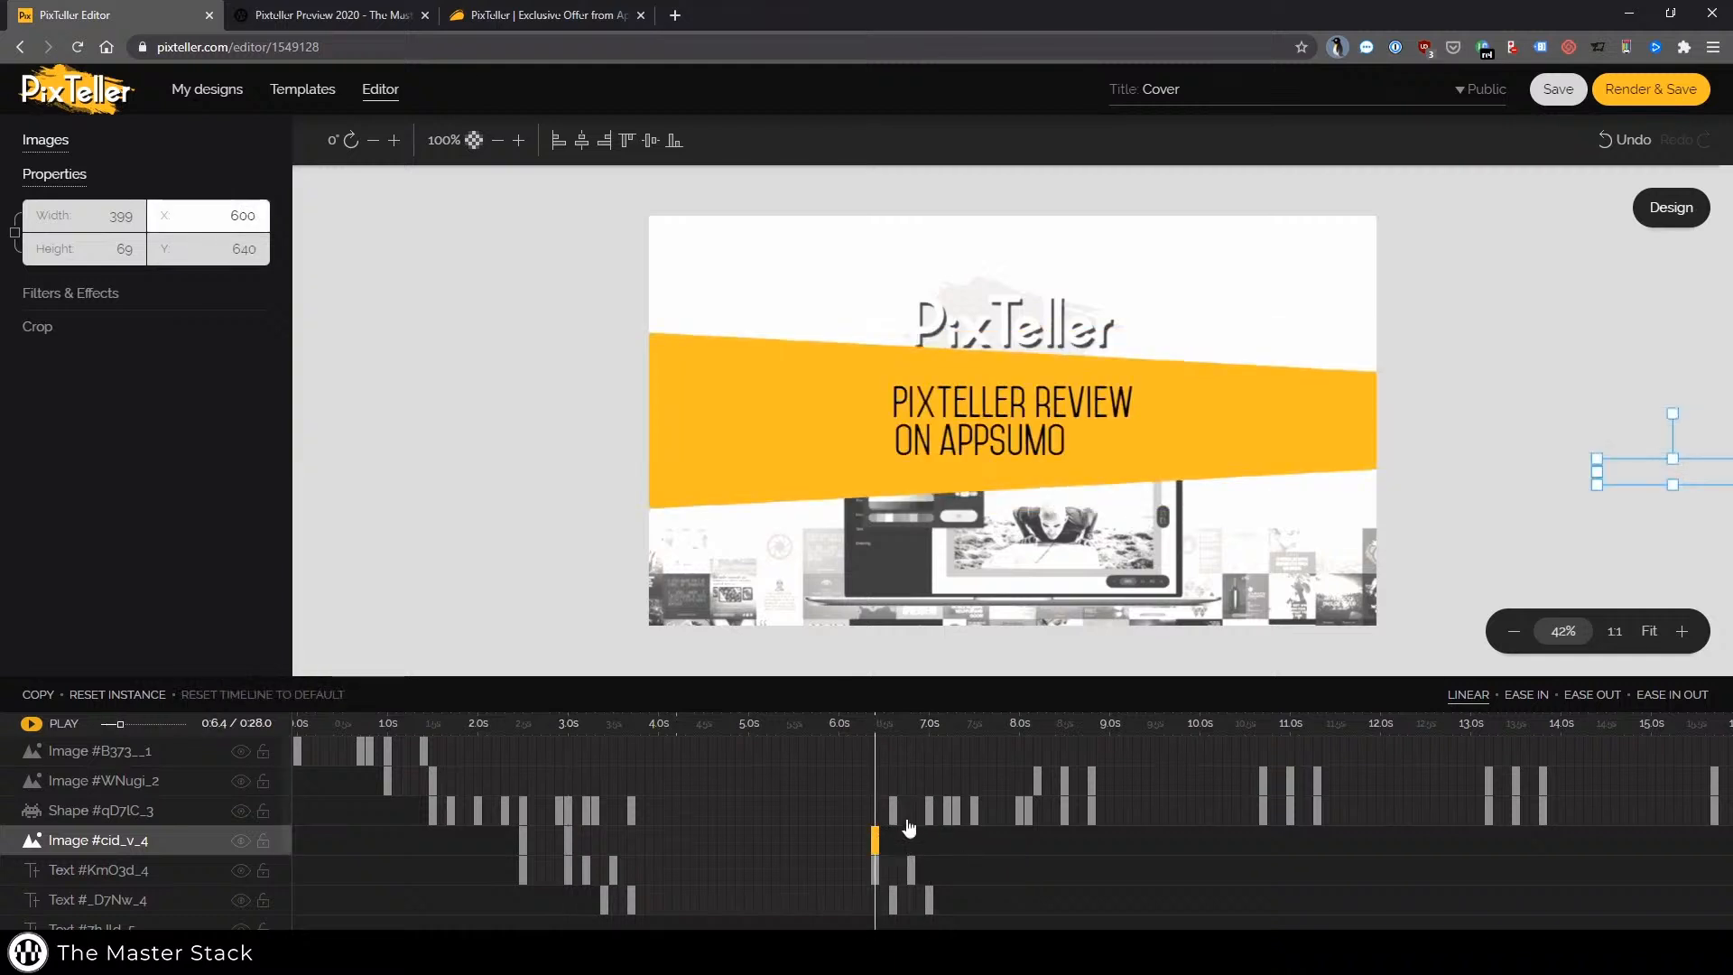
left_click(913, 845)
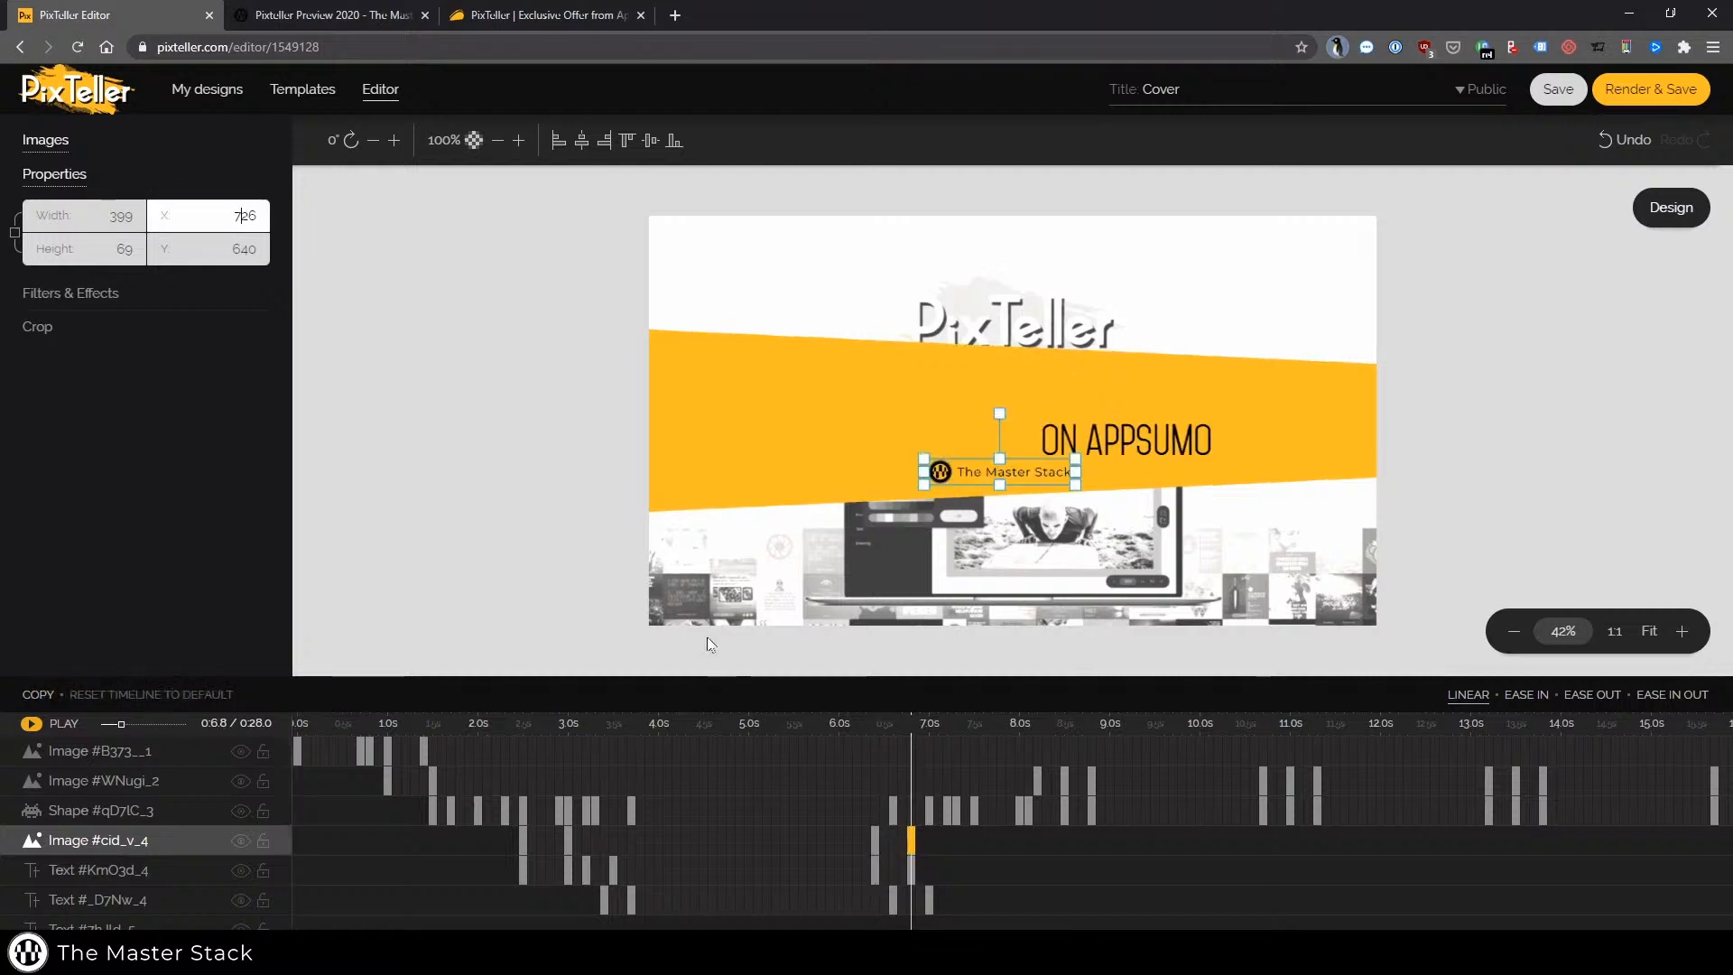
left_click(32, 723)
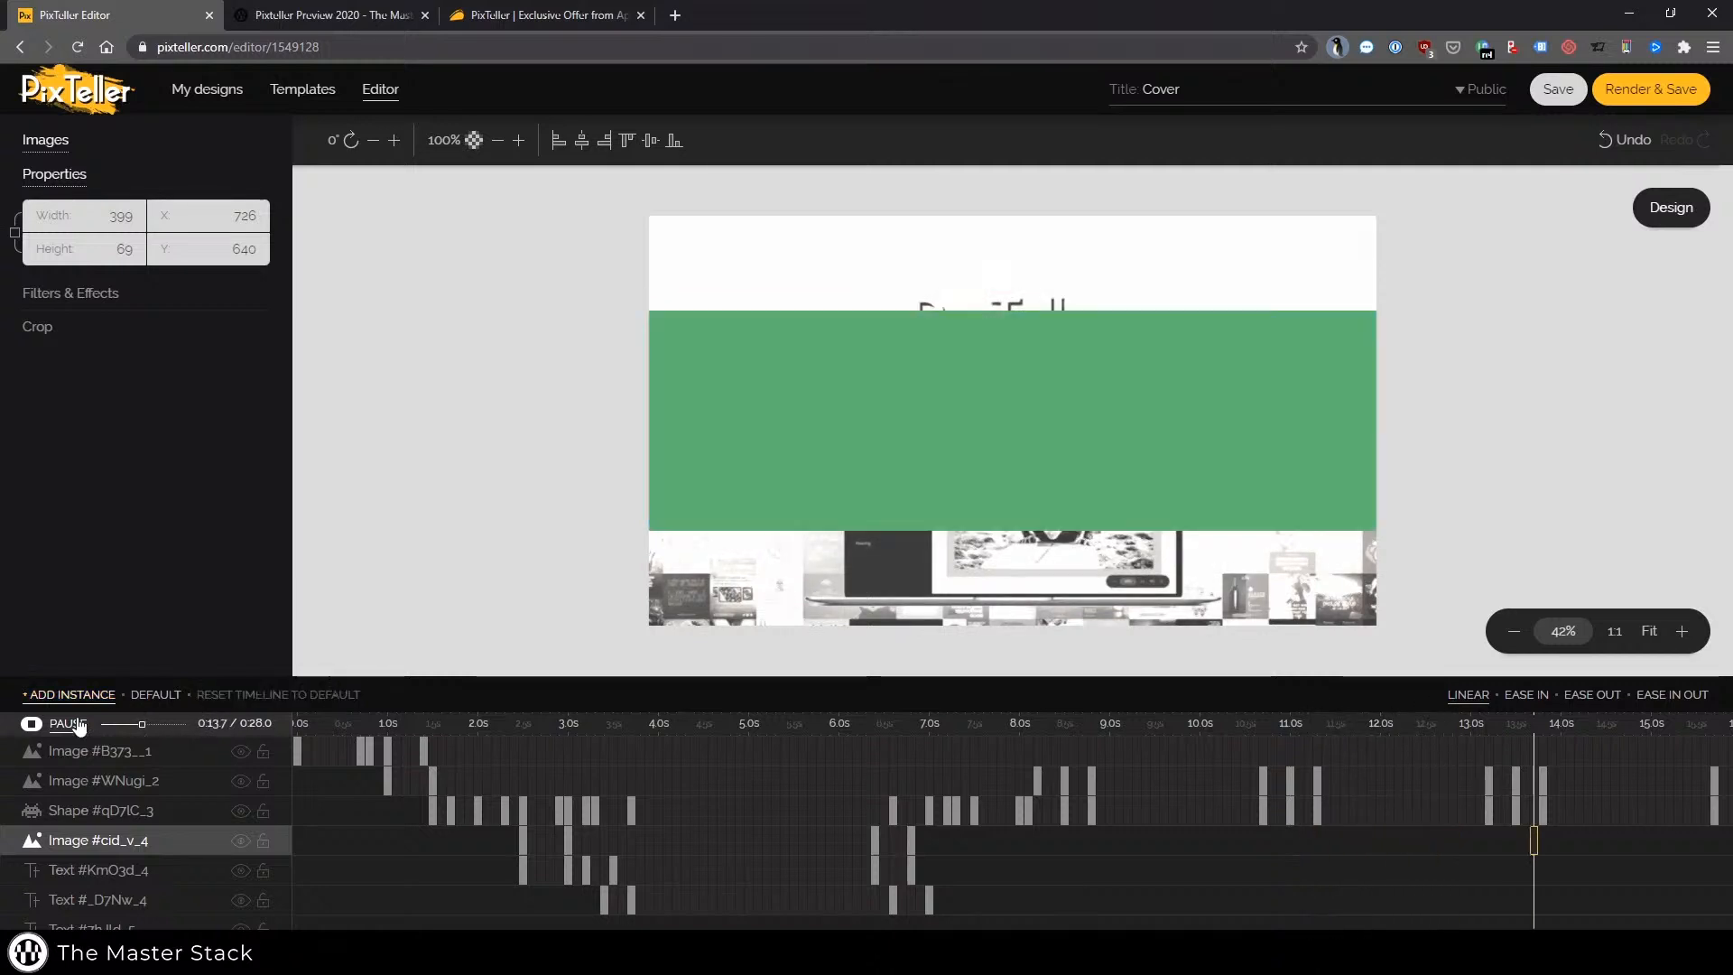
left_click(65, 729)
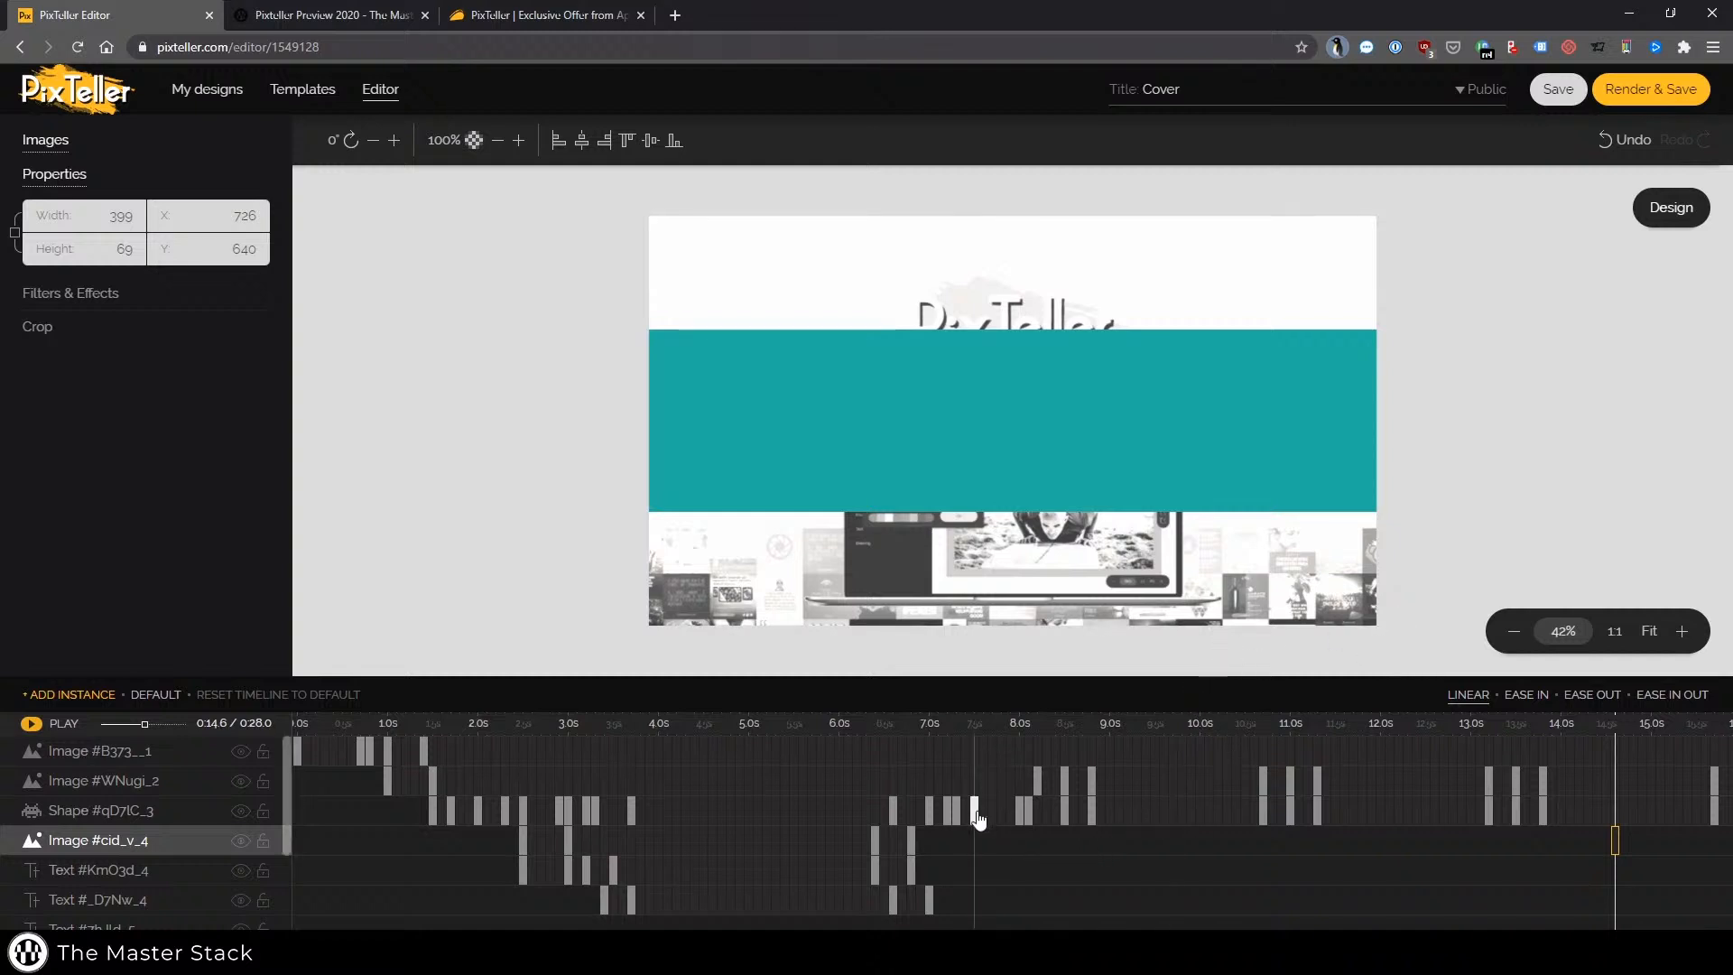
left_click(893, 811)
left_click(51, 727)
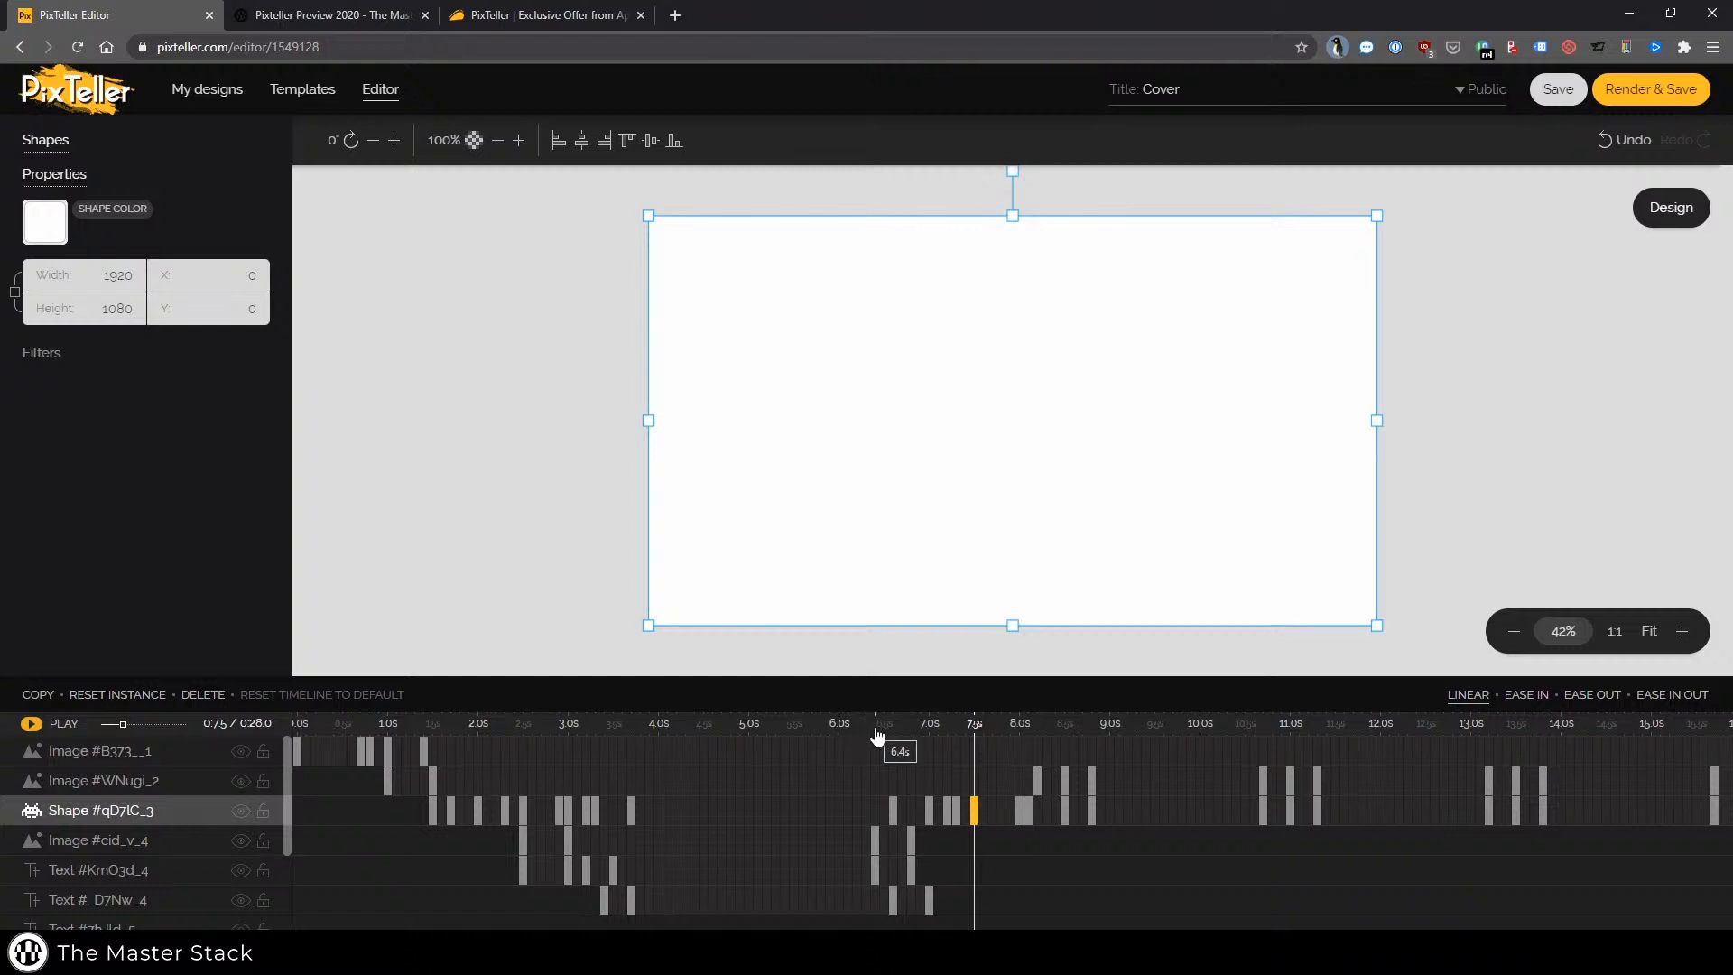
Delete every Image #WNugi_2 keyframe from 8.5 s through about 19 s, one at a time
scroll(137, 854, "down", 3)
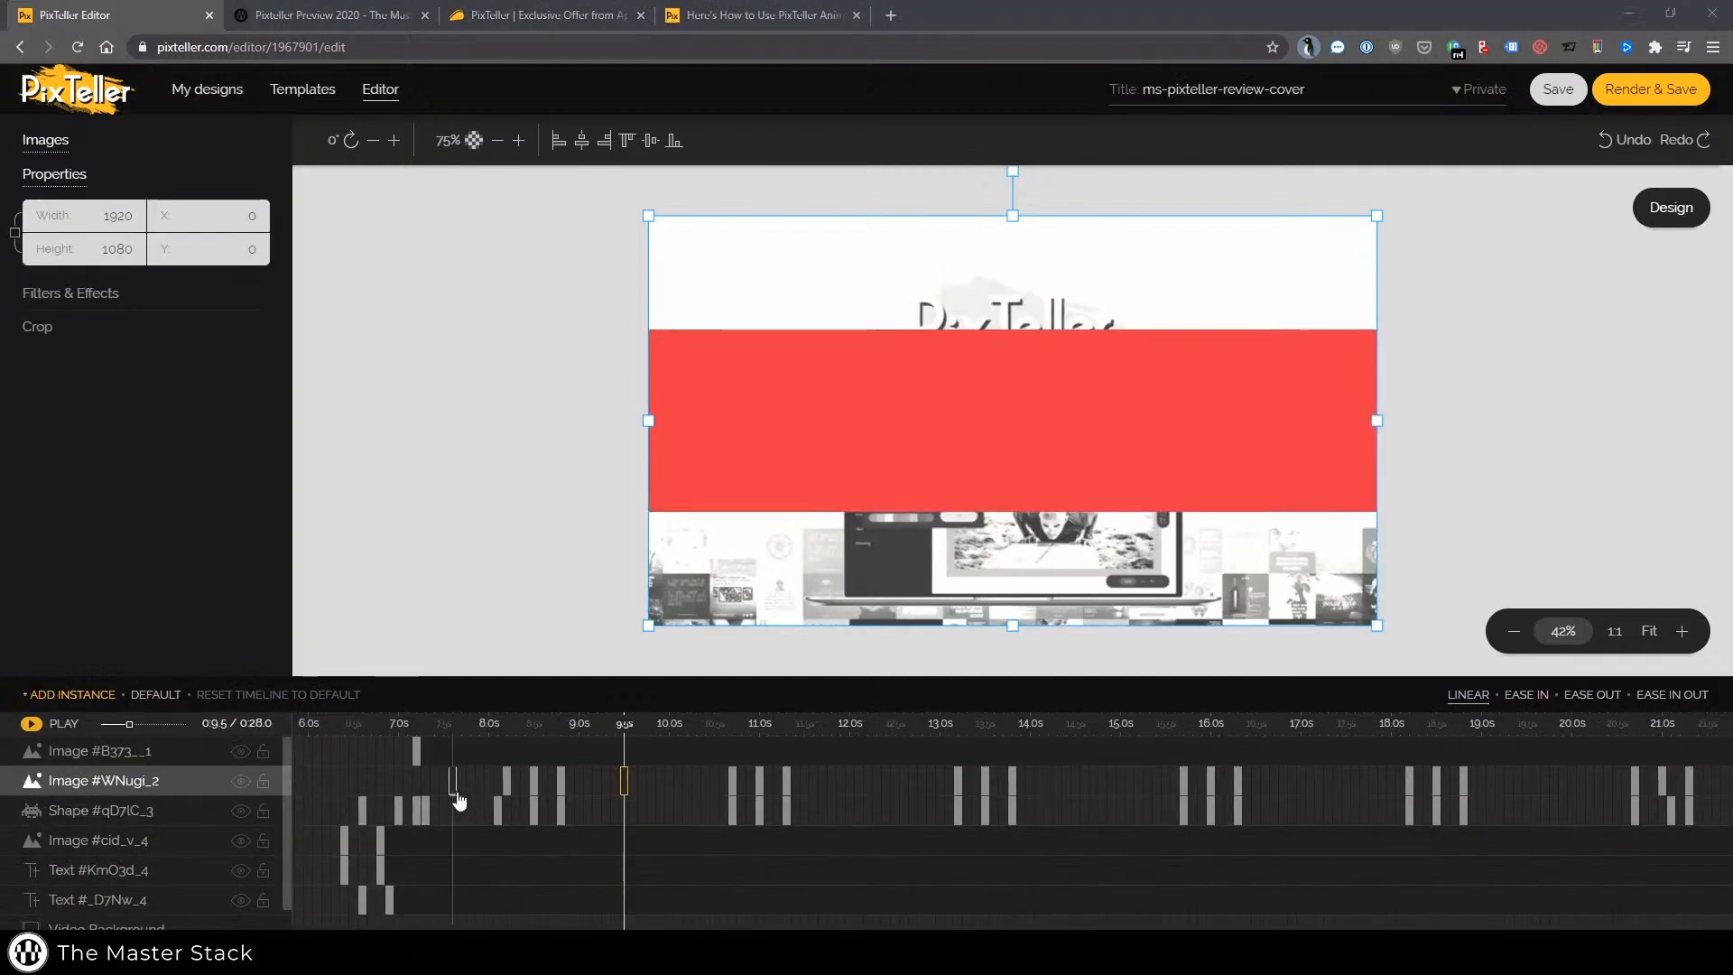
left_click_drag(452, 793, 525, 782)
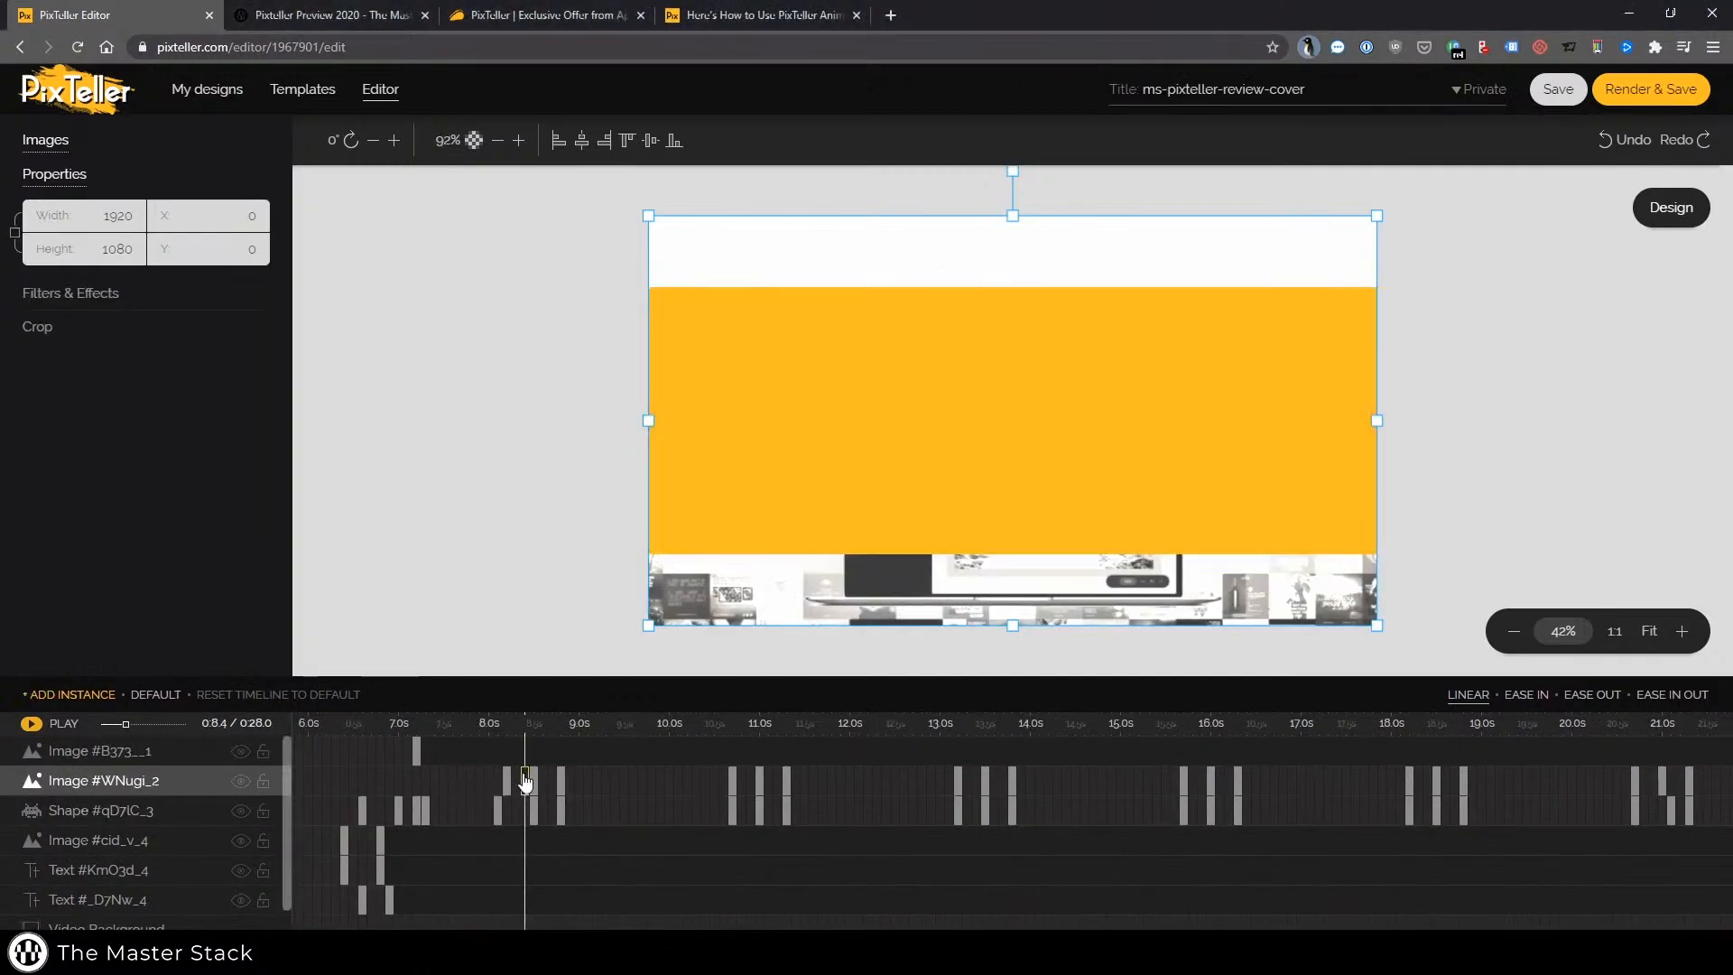
left_click(535, 780)
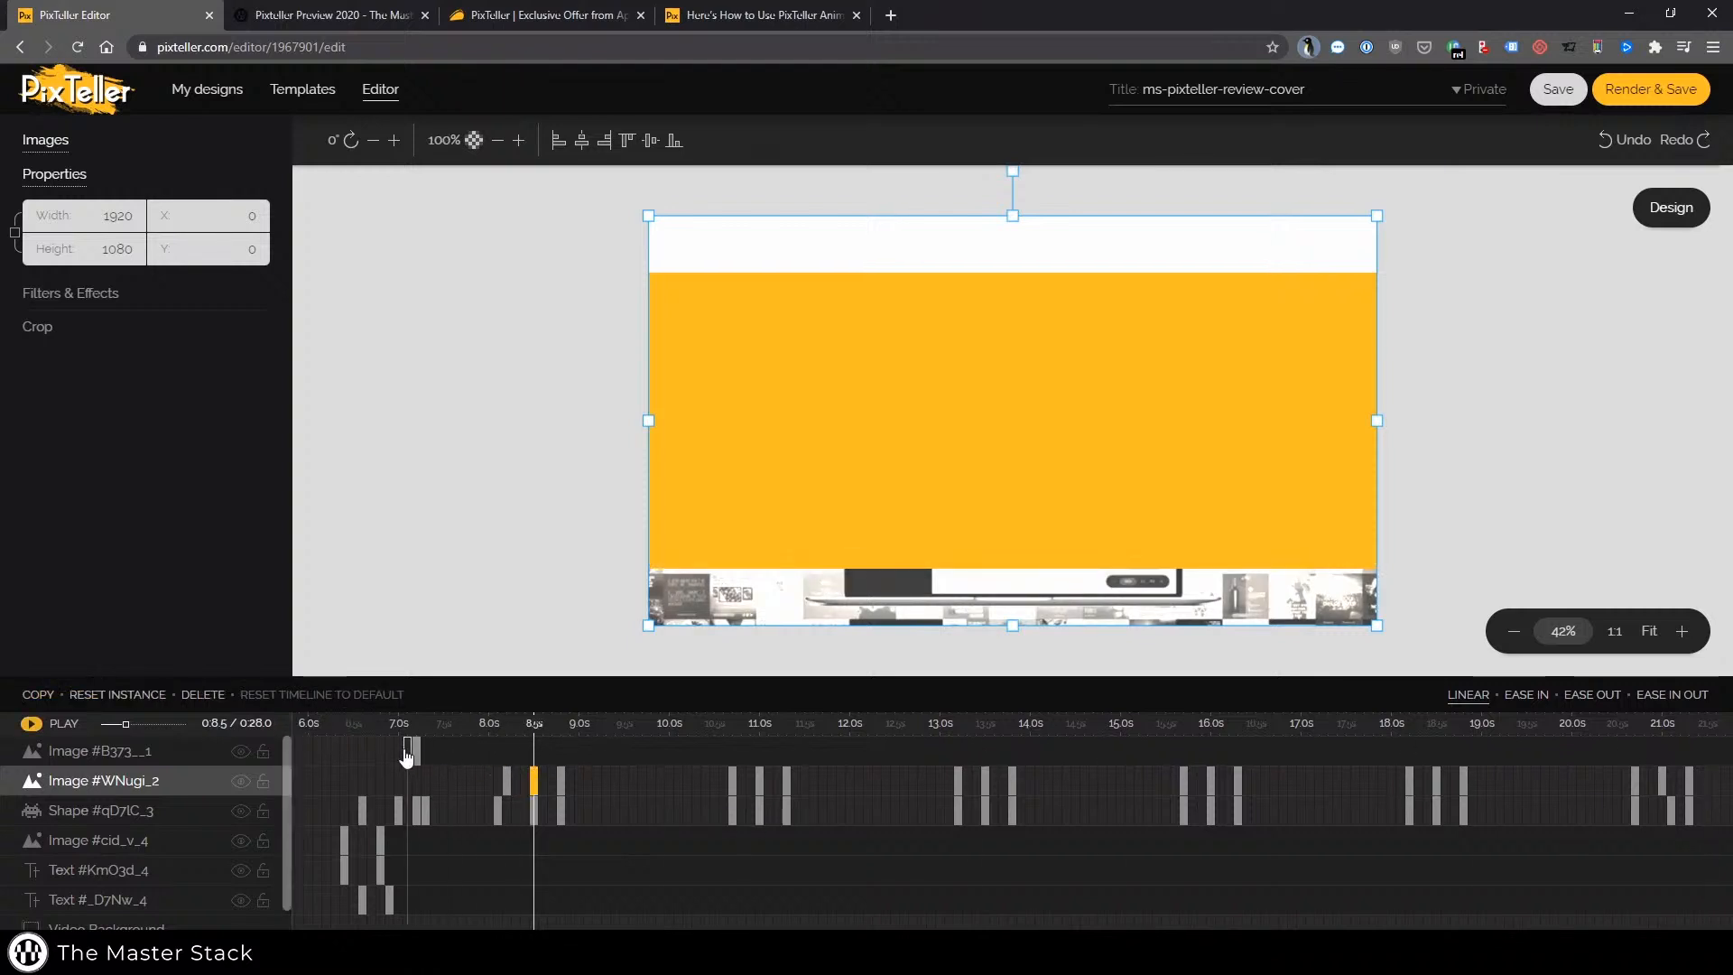
left_click(204, 695)
left_click(220, 703)
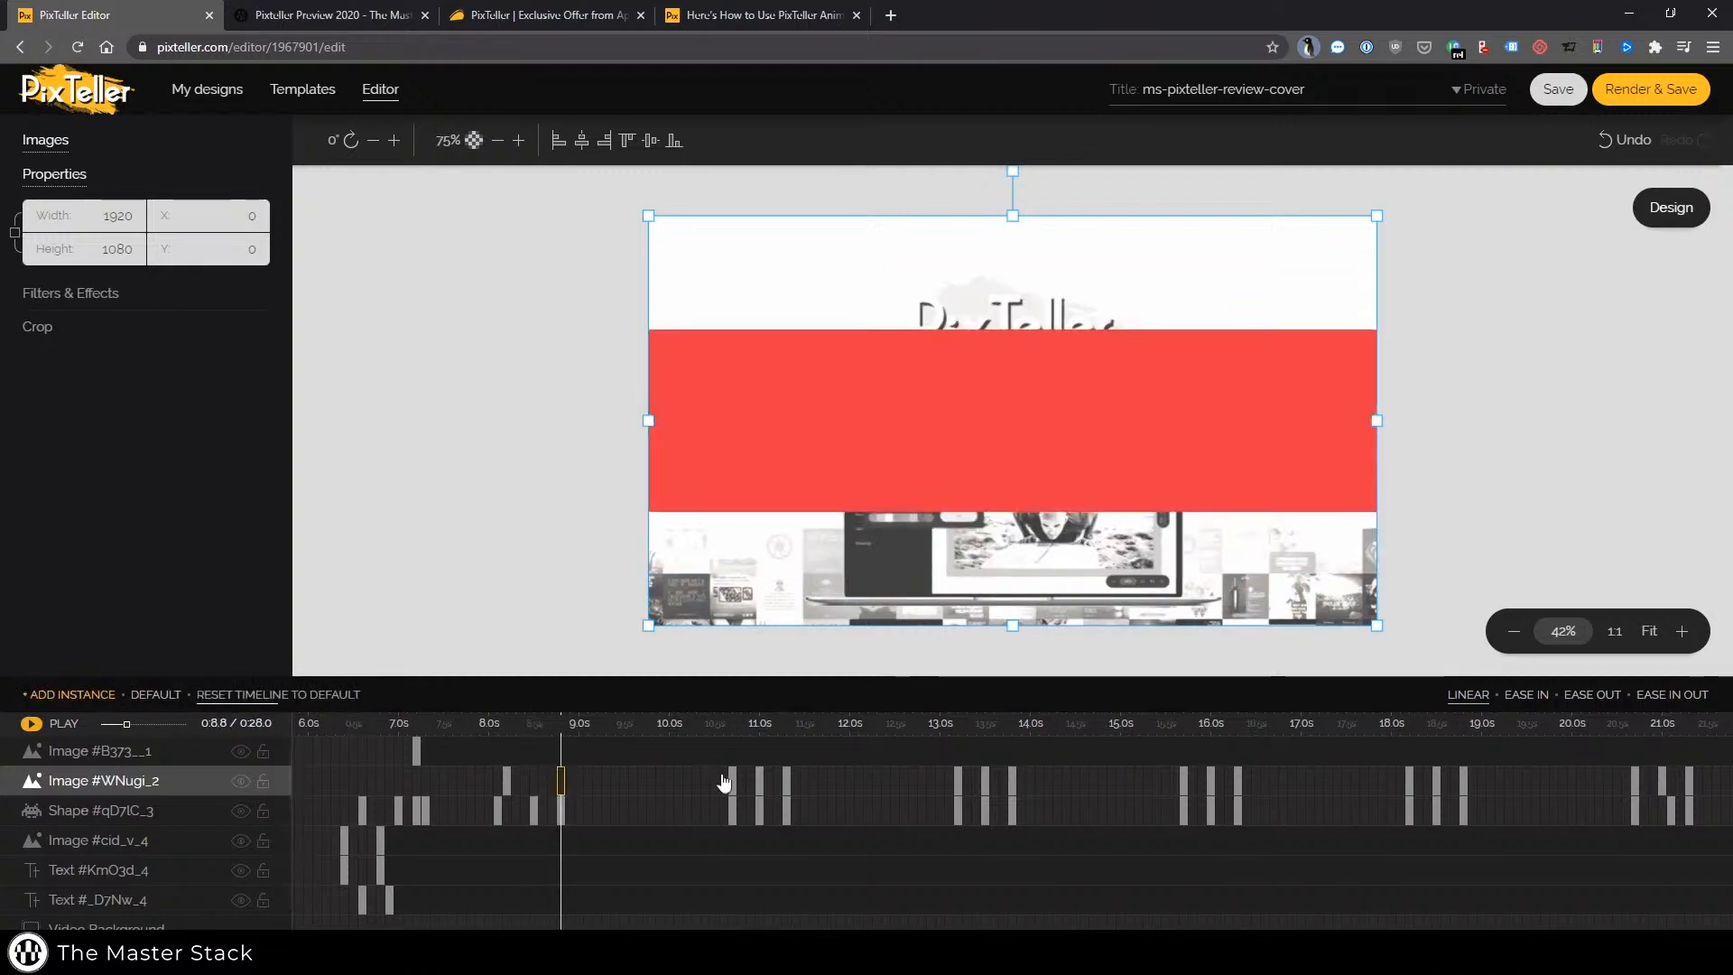
left_click(729, 782)
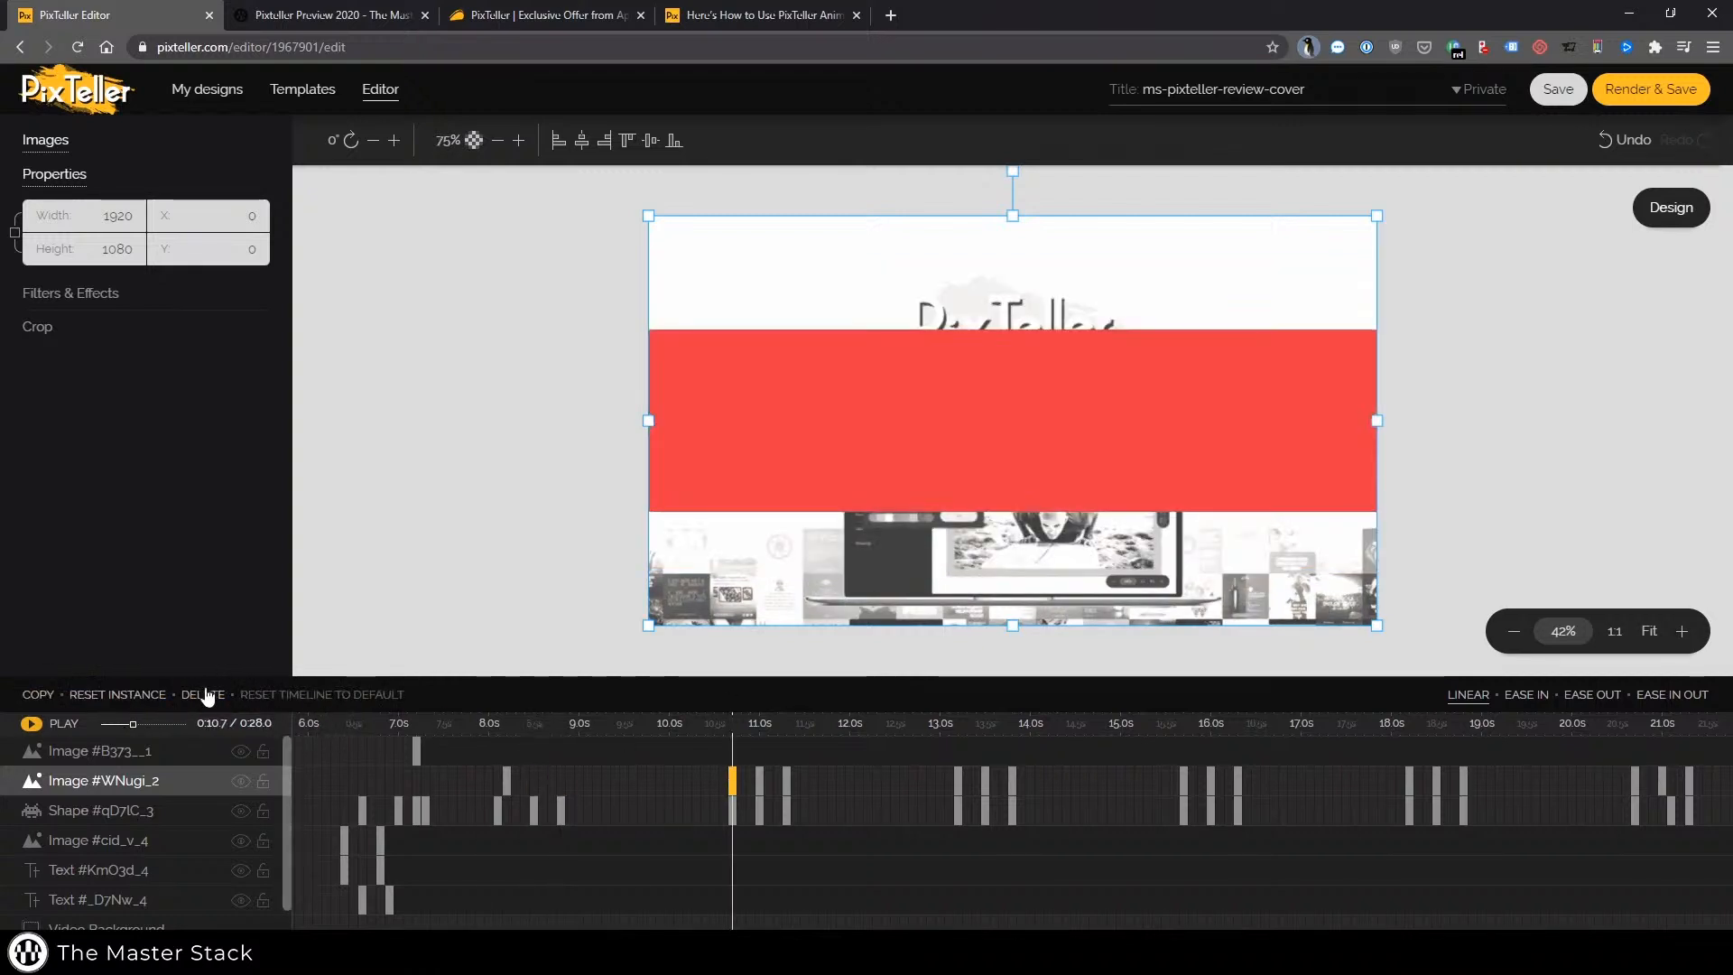
left_click(204, 695)
left_click(204, 695)
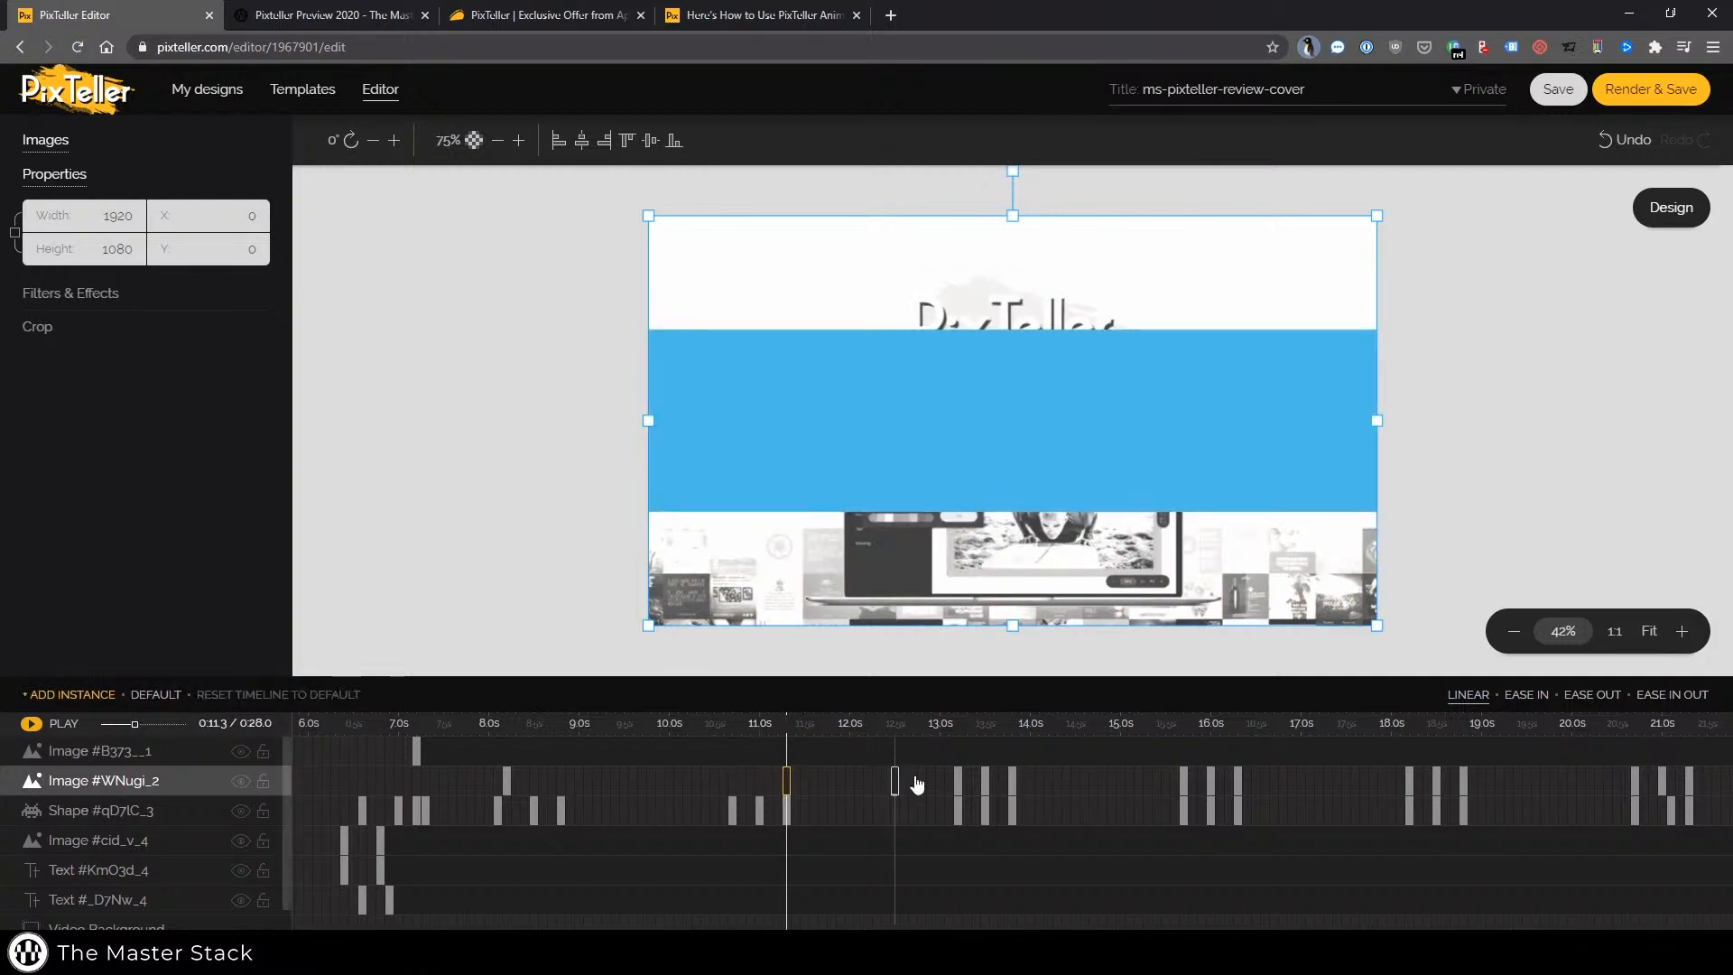
left_click(957, 781)
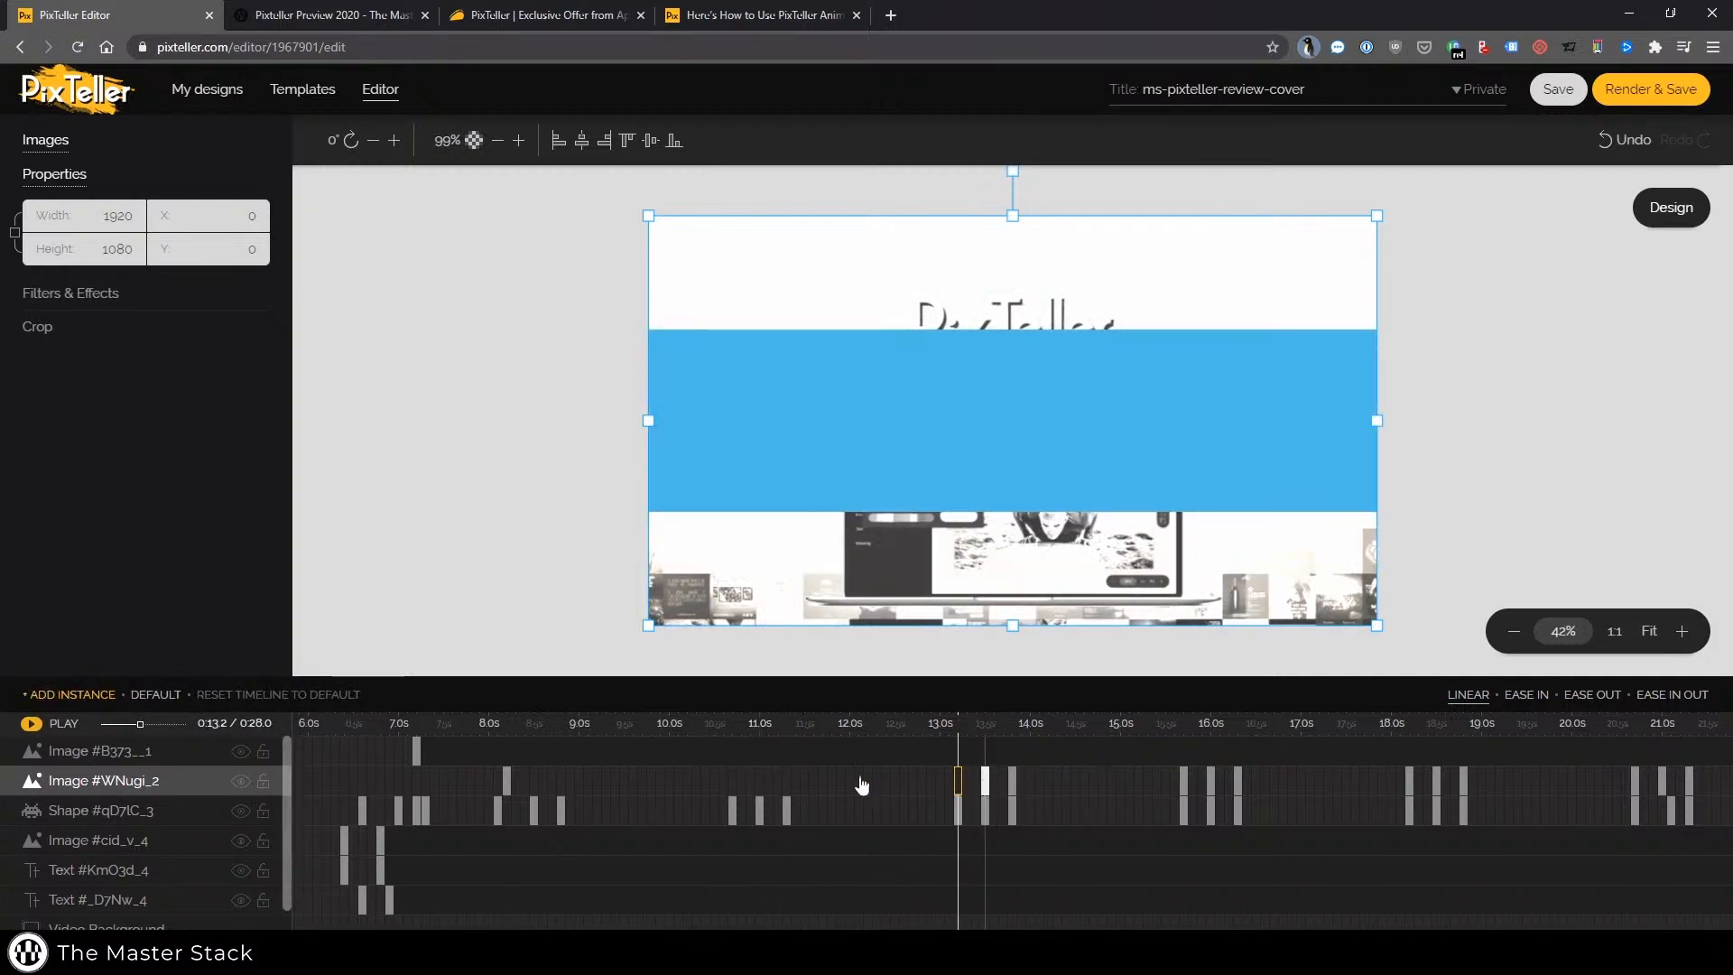
left_click(204, 695)
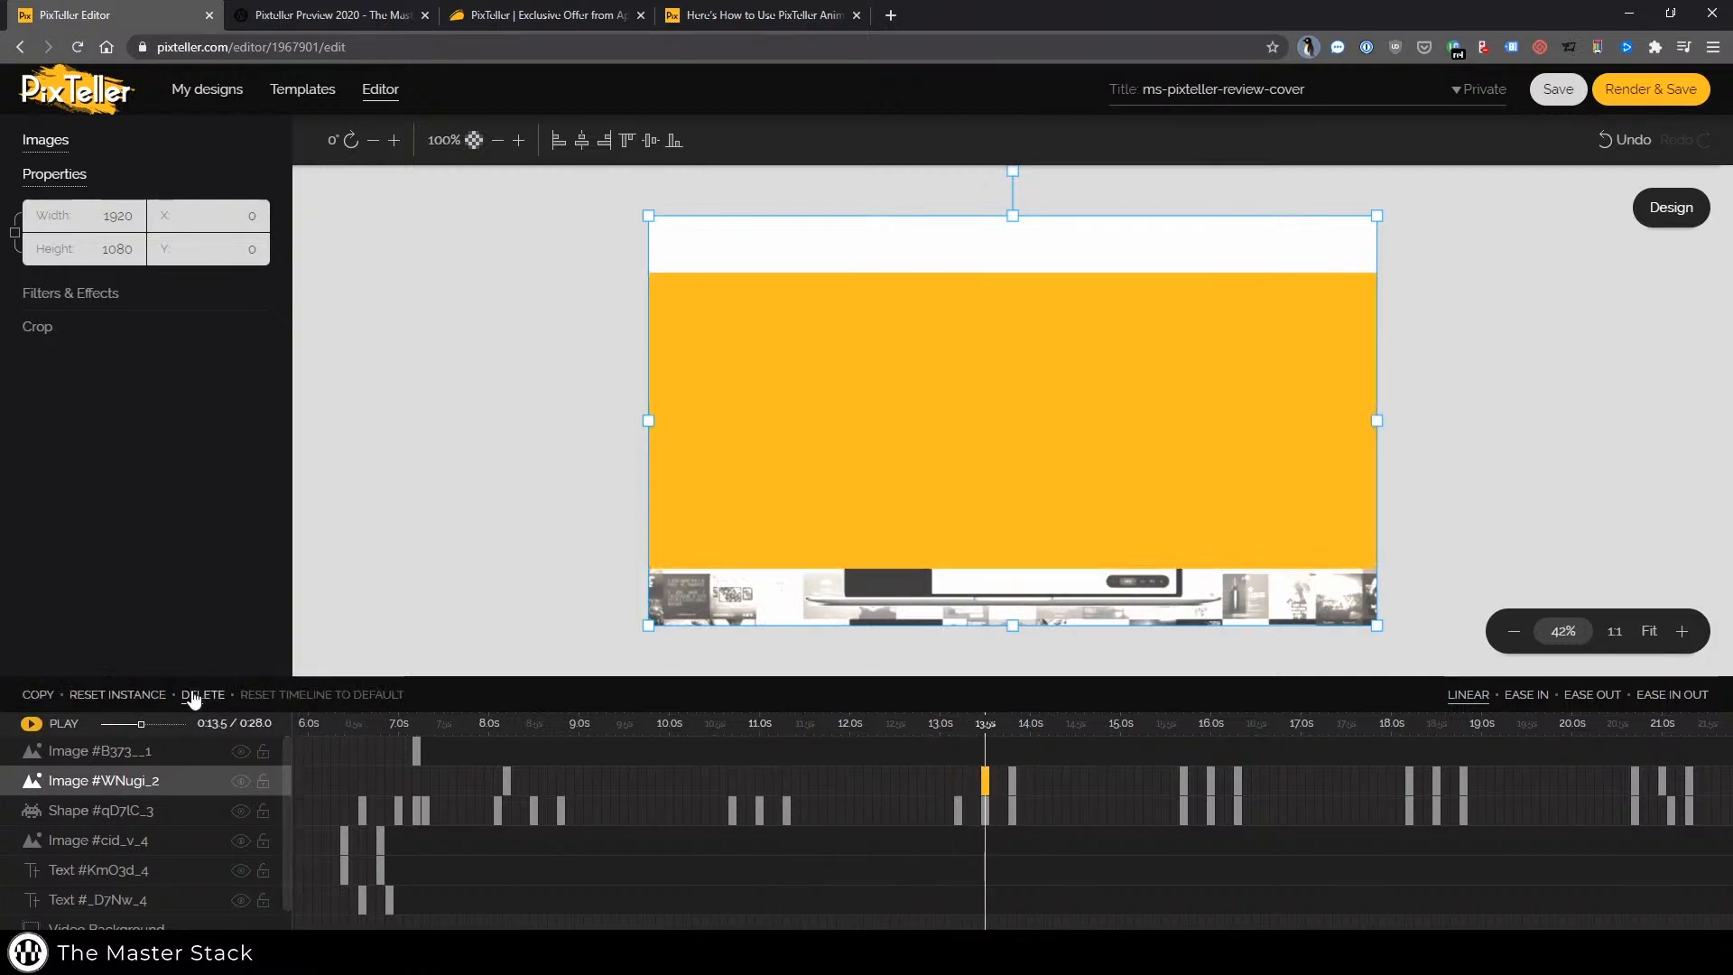
left_click(1012, 782)
left_click(204, 695)
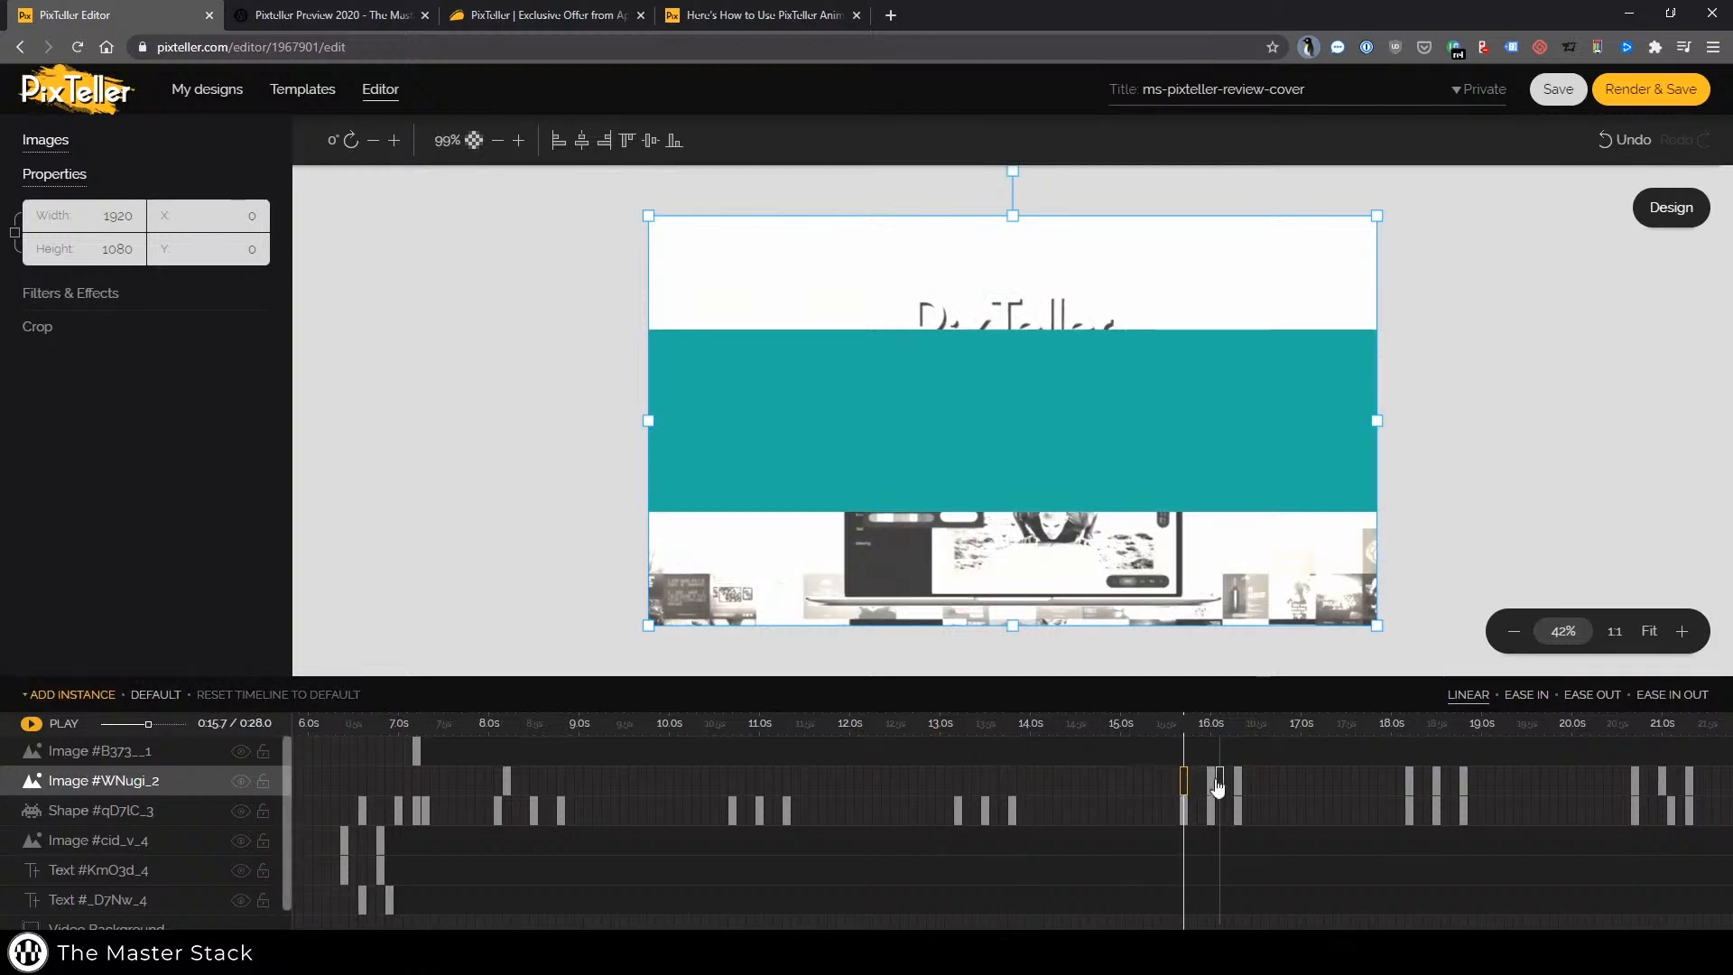
left_click(1218, 781)
left_click(204, 695)
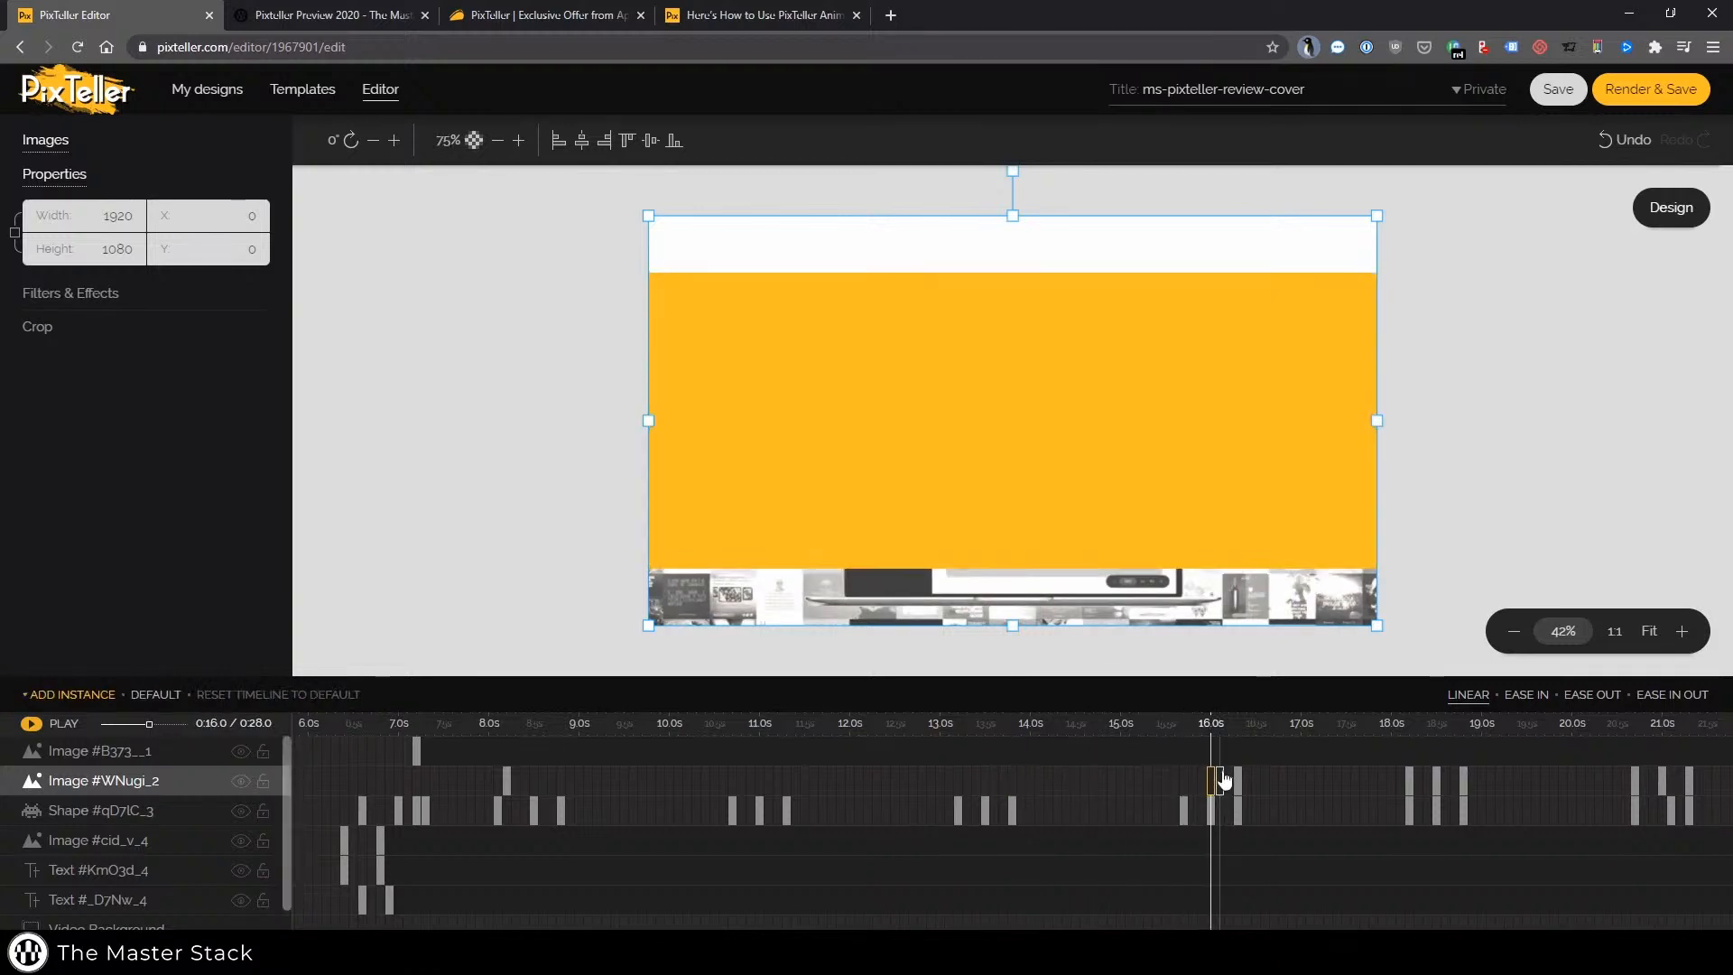
left_click(1404, 780)
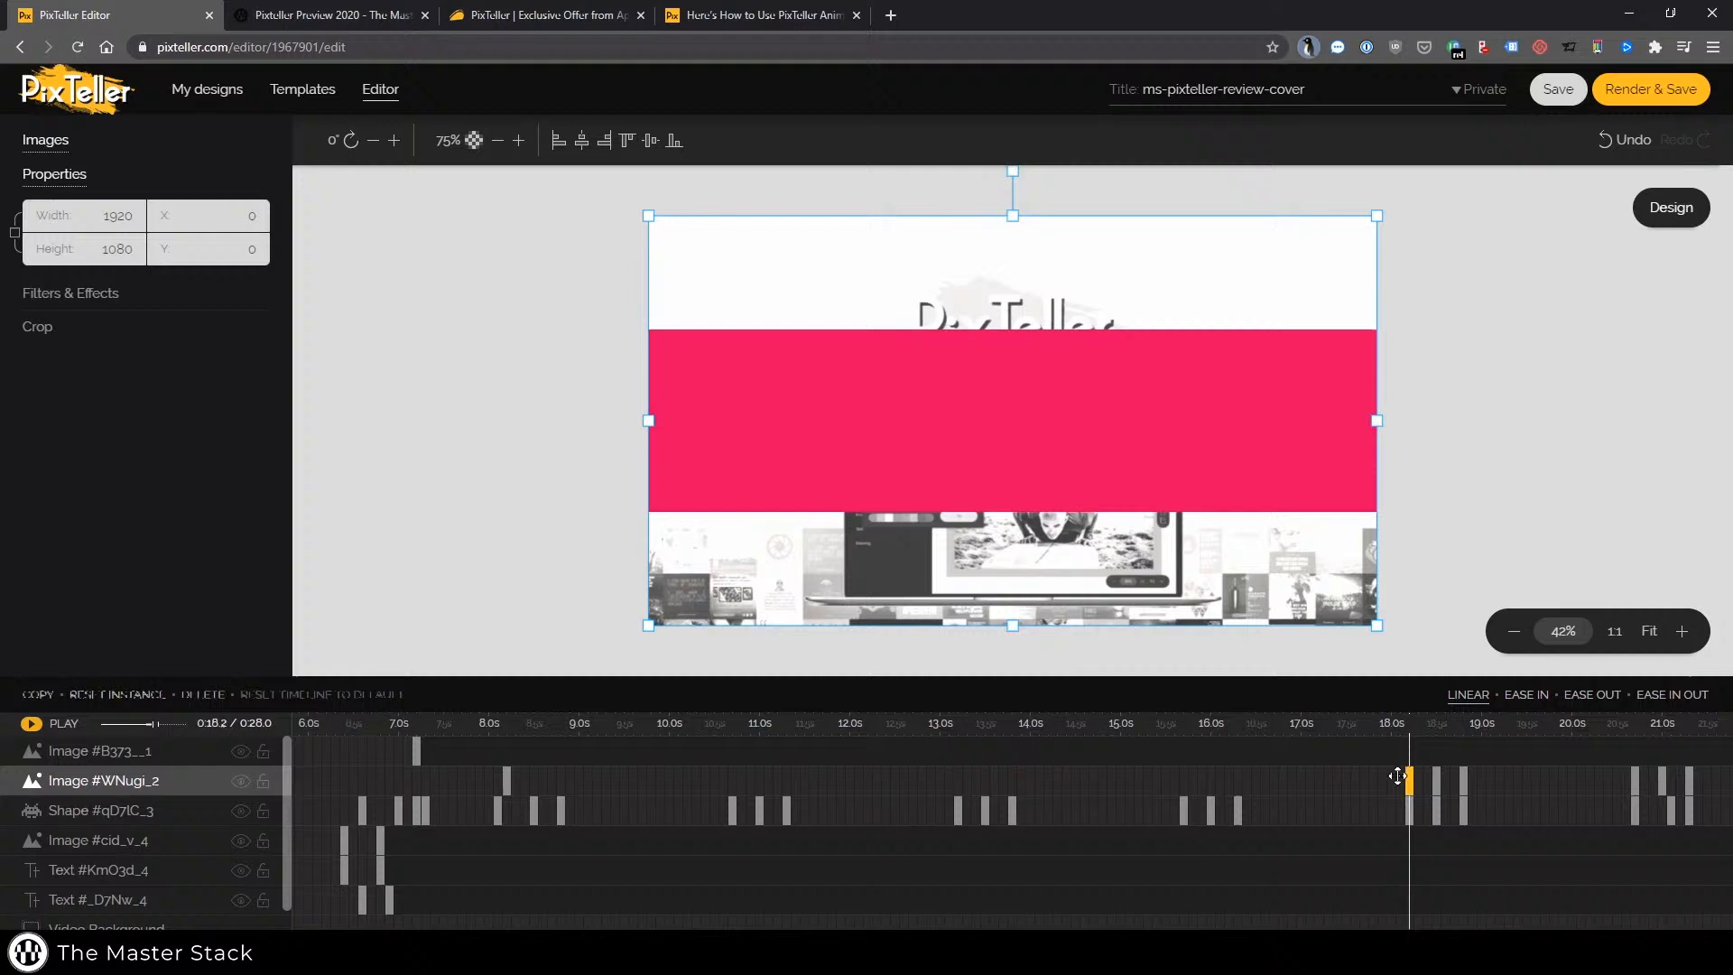
left_click(204, 695)
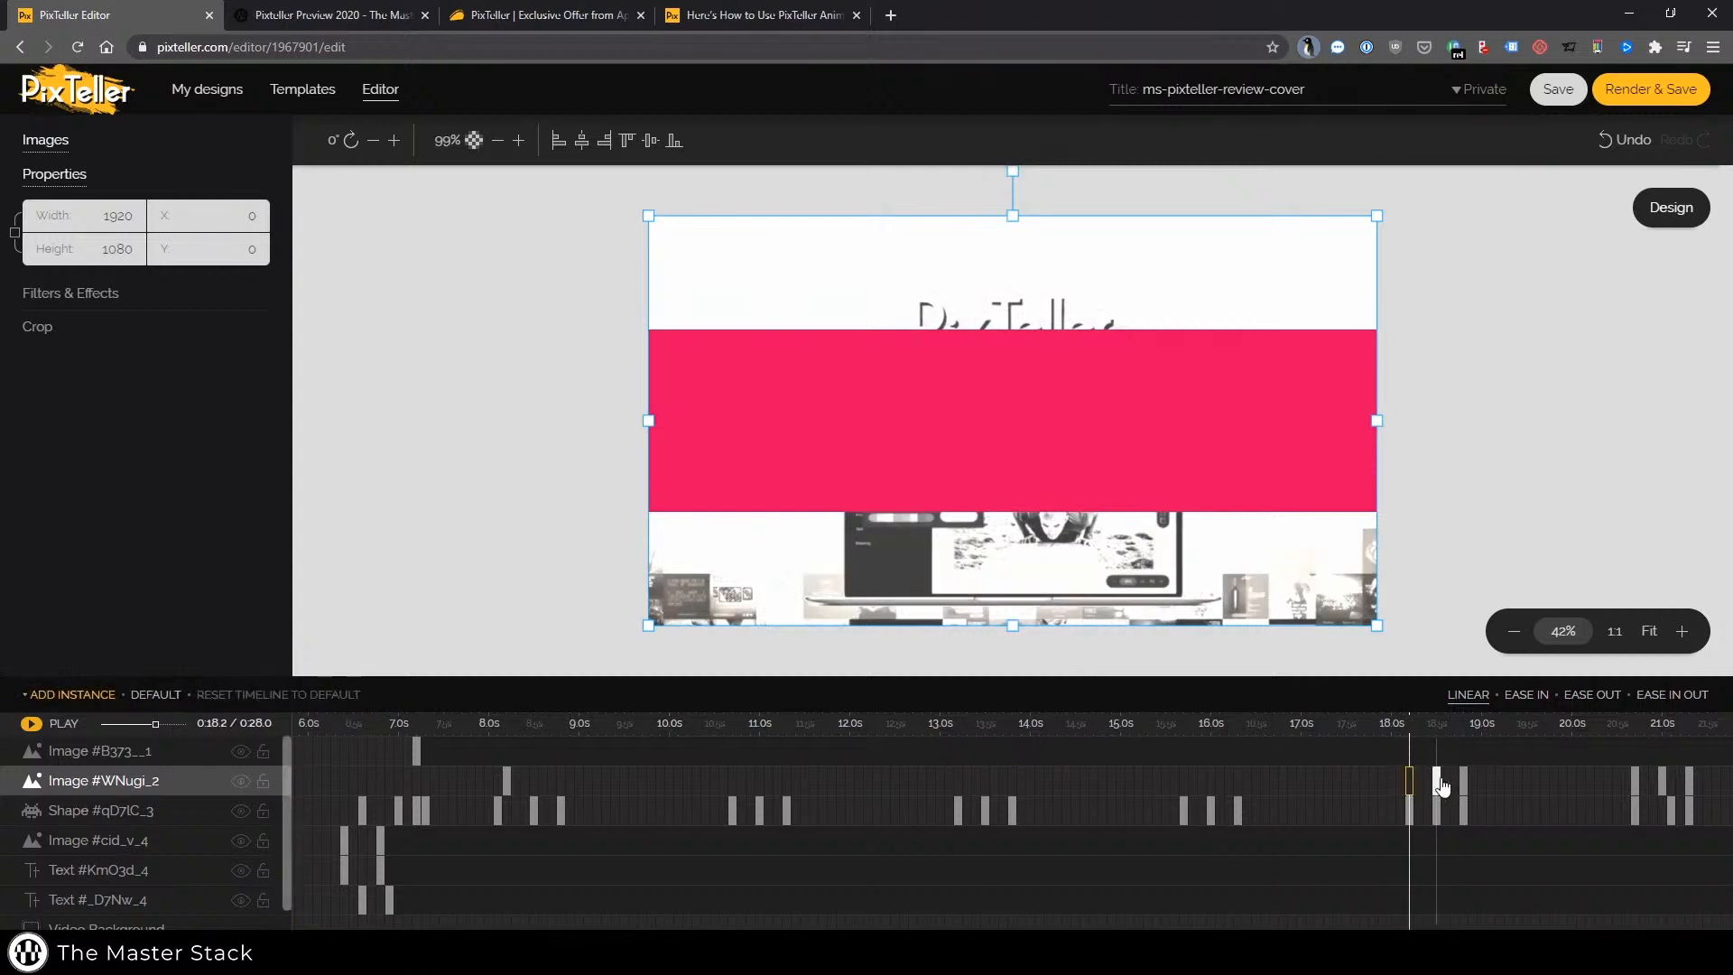
left_click(1438, 780)
left_click(204, 695)
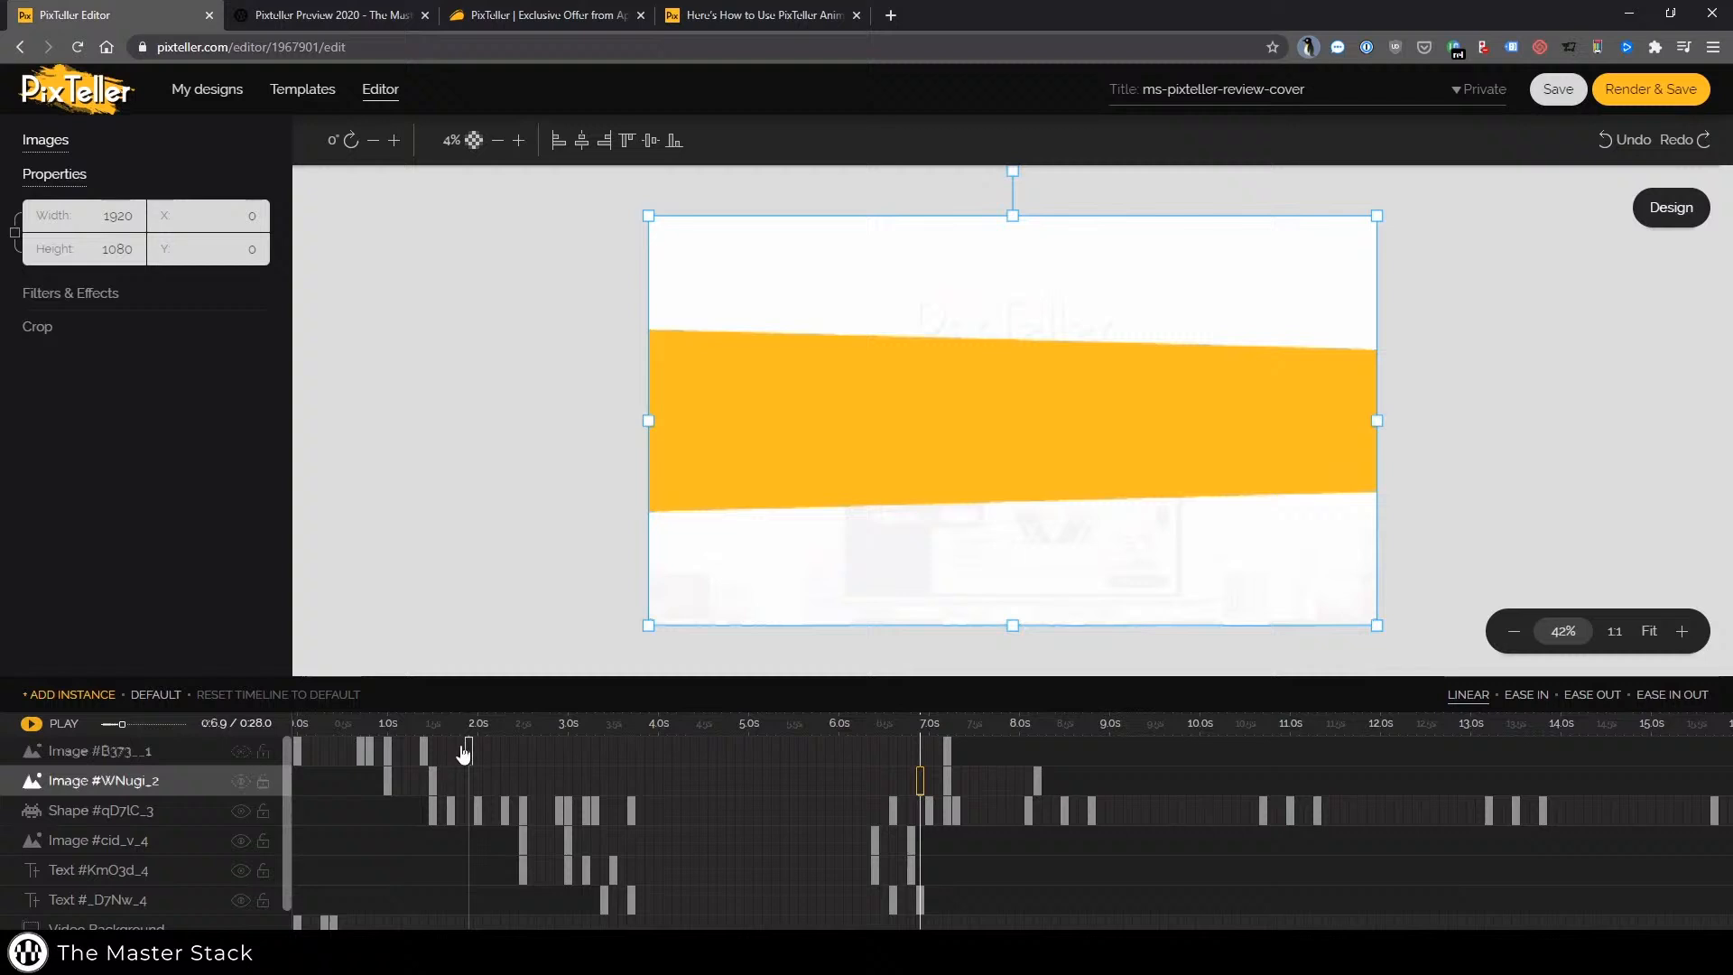
Play the shortened animation and inspect the logo, shape and title text keyframes around 2.5 s and 3.0 s
left_click(468, 750)
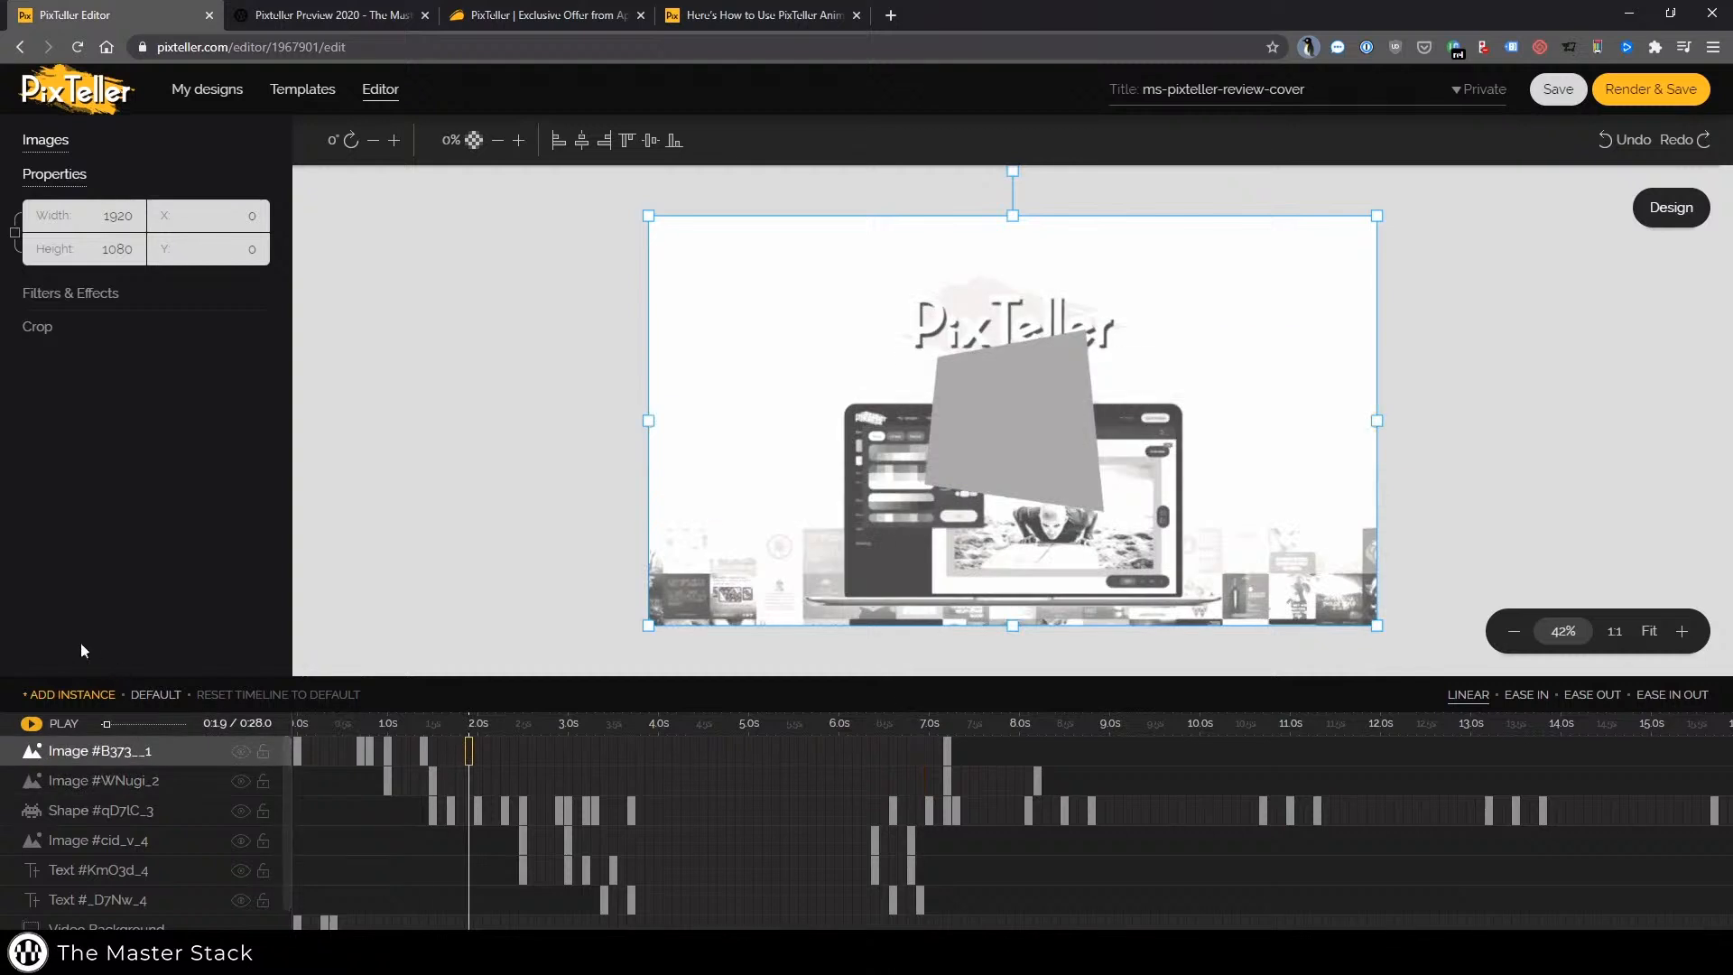
left_click(52, 731)
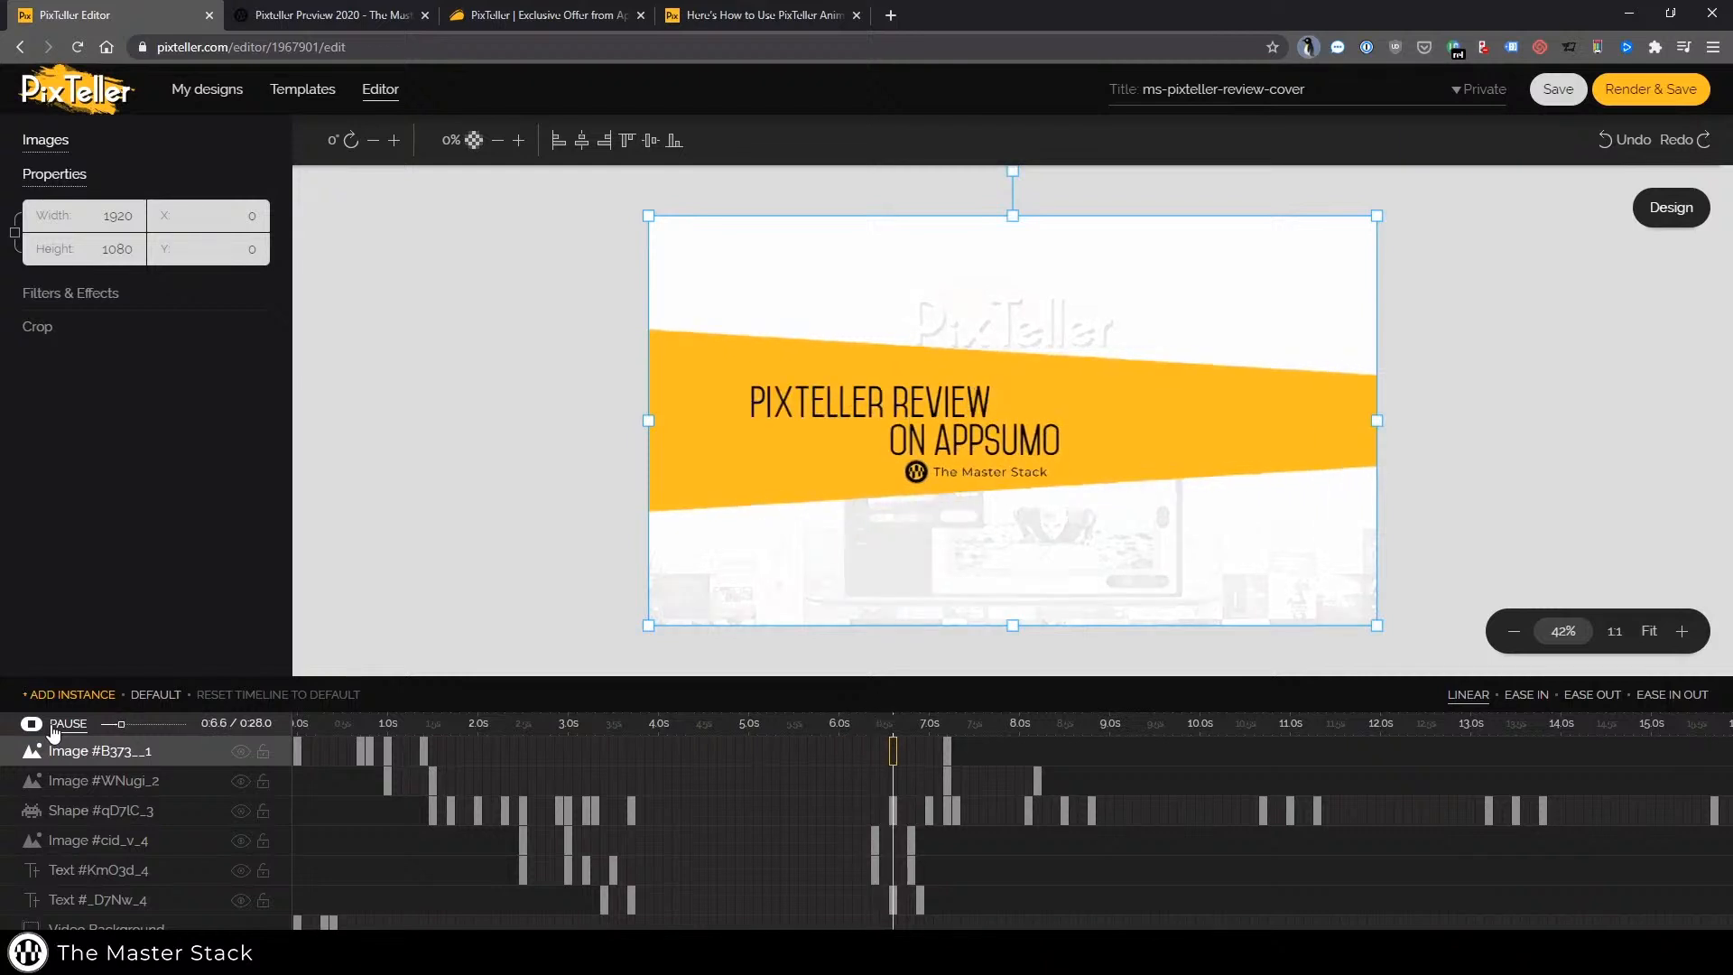
left_click(388, 781)
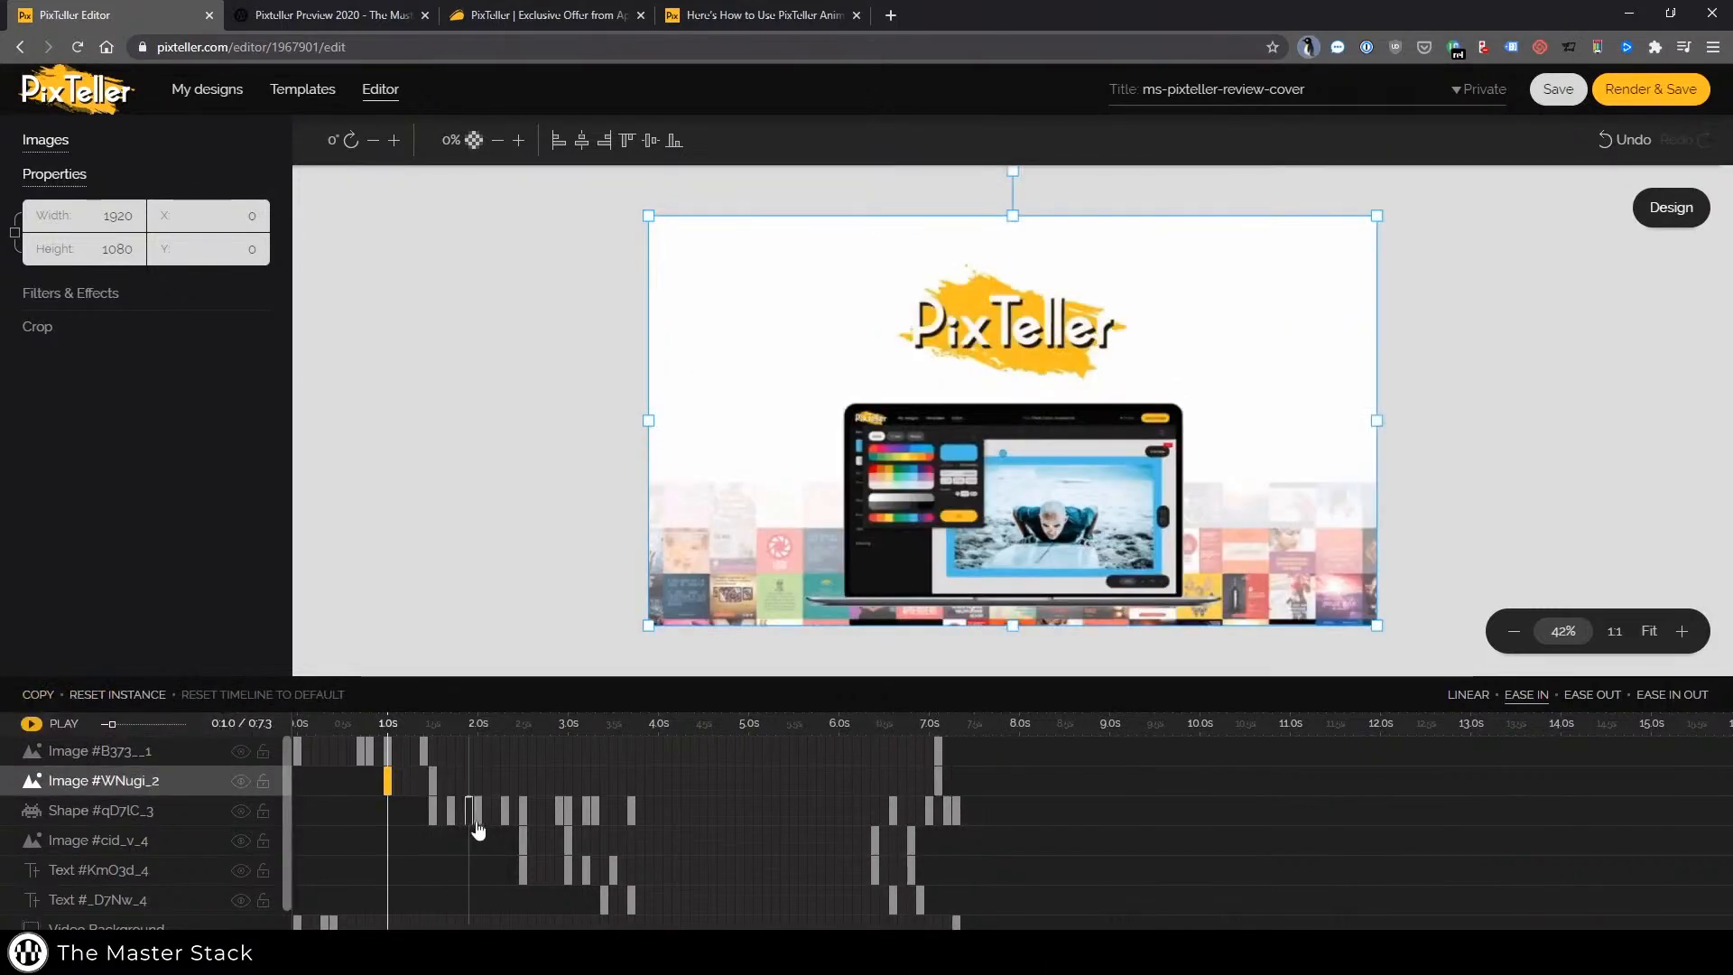
left_click(523, 844)
left_click(523, 872)
left_click(568, 847)
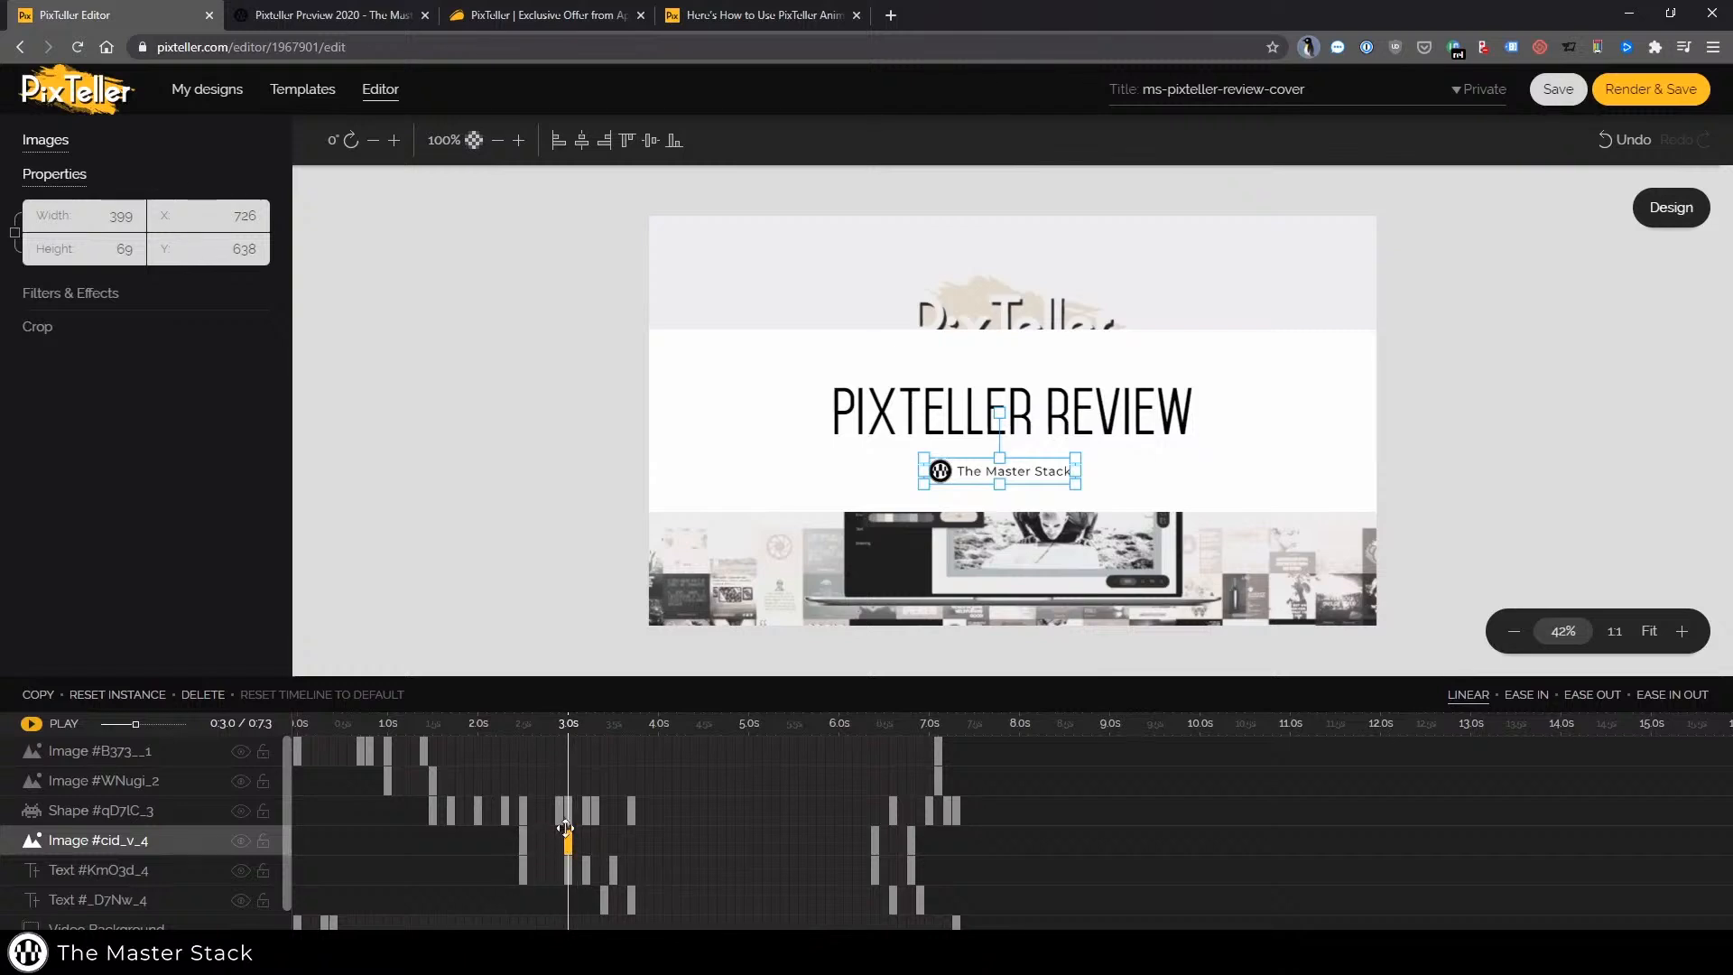
left_click(565, 809)
left_click(568, 870)
left_click(522, 869)
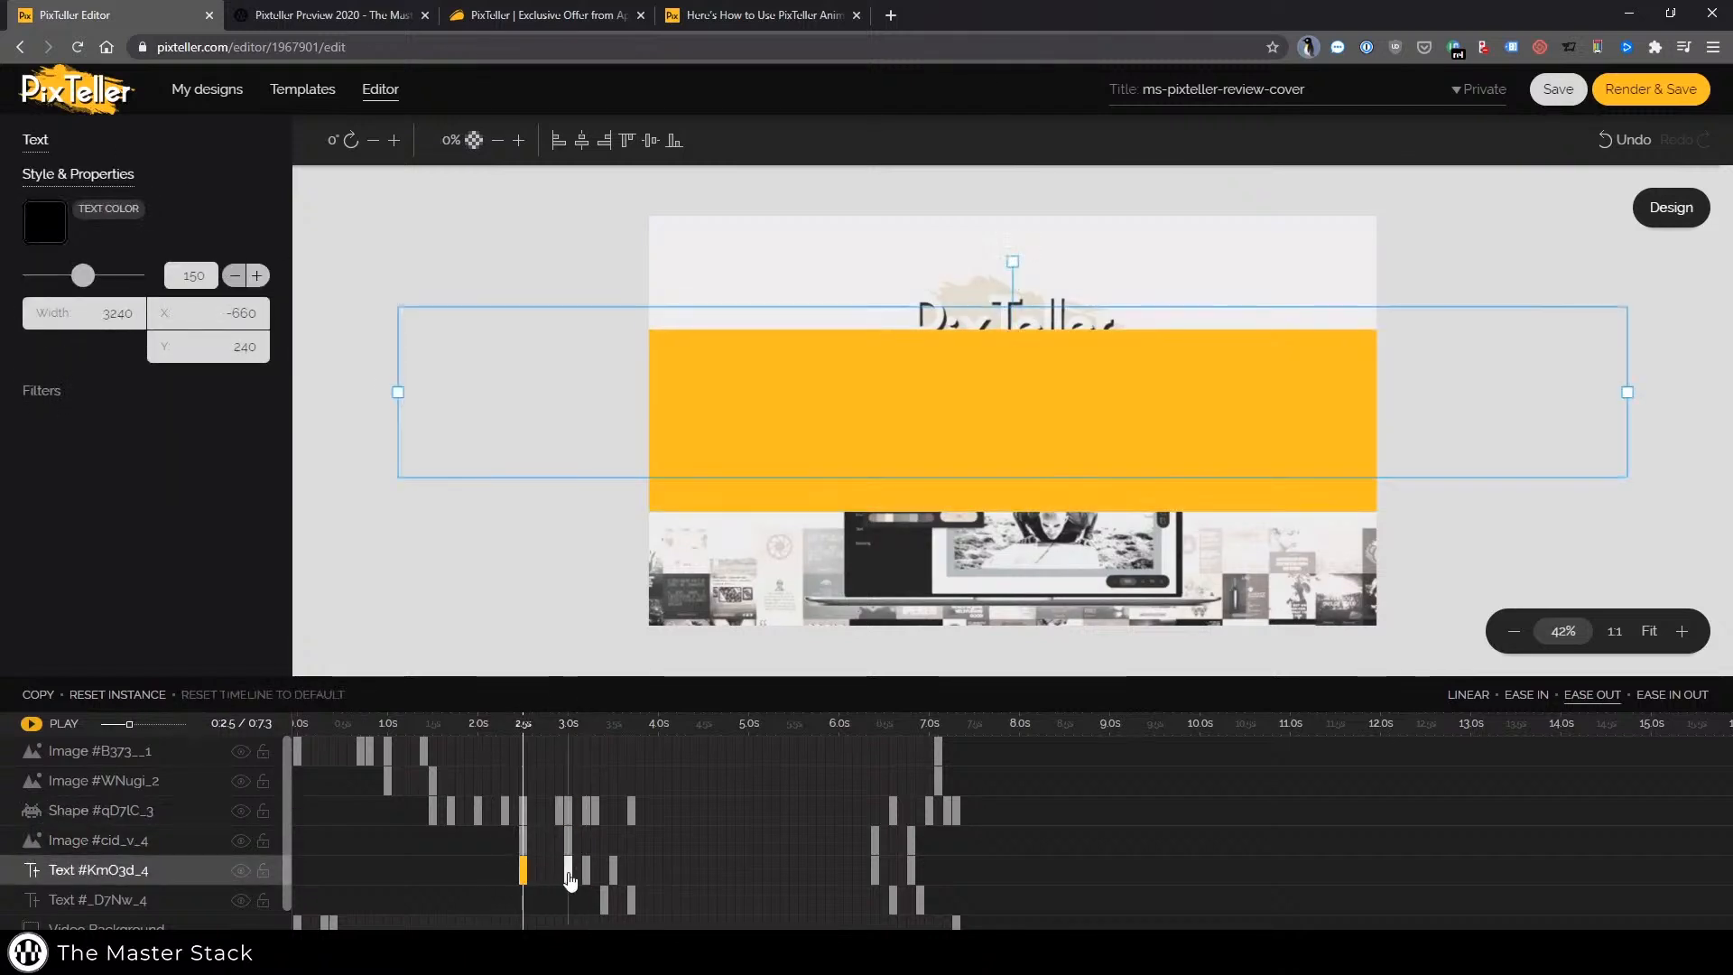
left_click(569, 874)
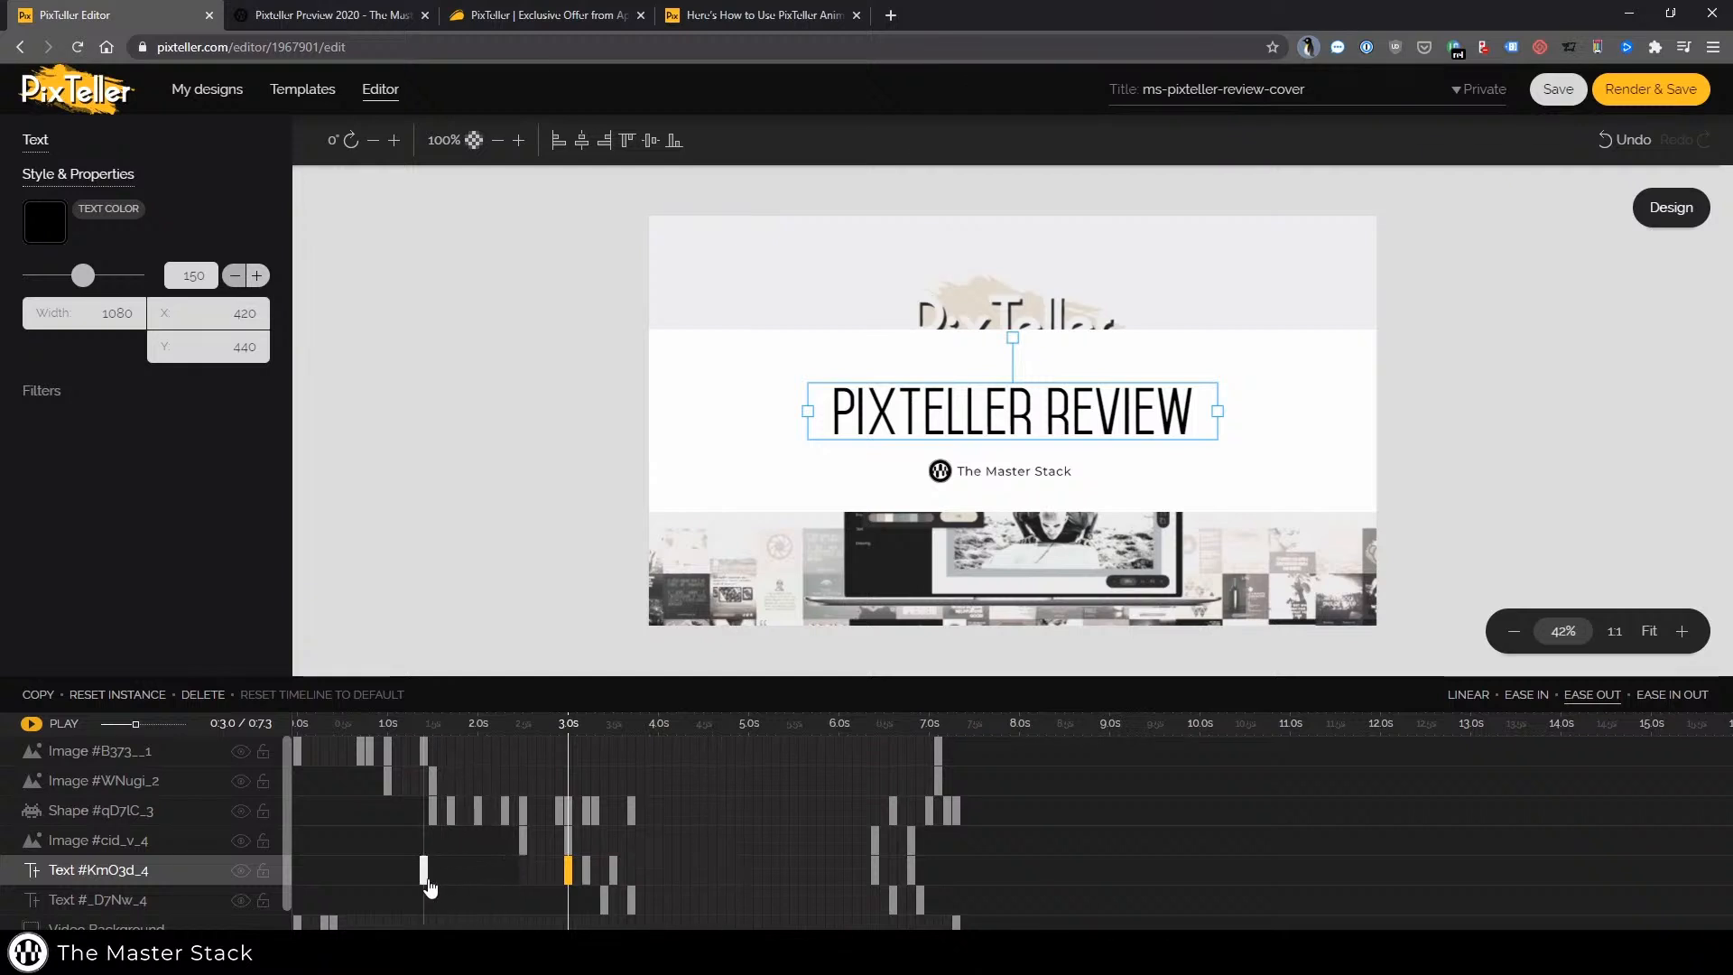
Rearrange the Text #KmO3d_4 title keyframes, moving one to about 1.9 s and another to about 3.5 s
left_click(342, 870)
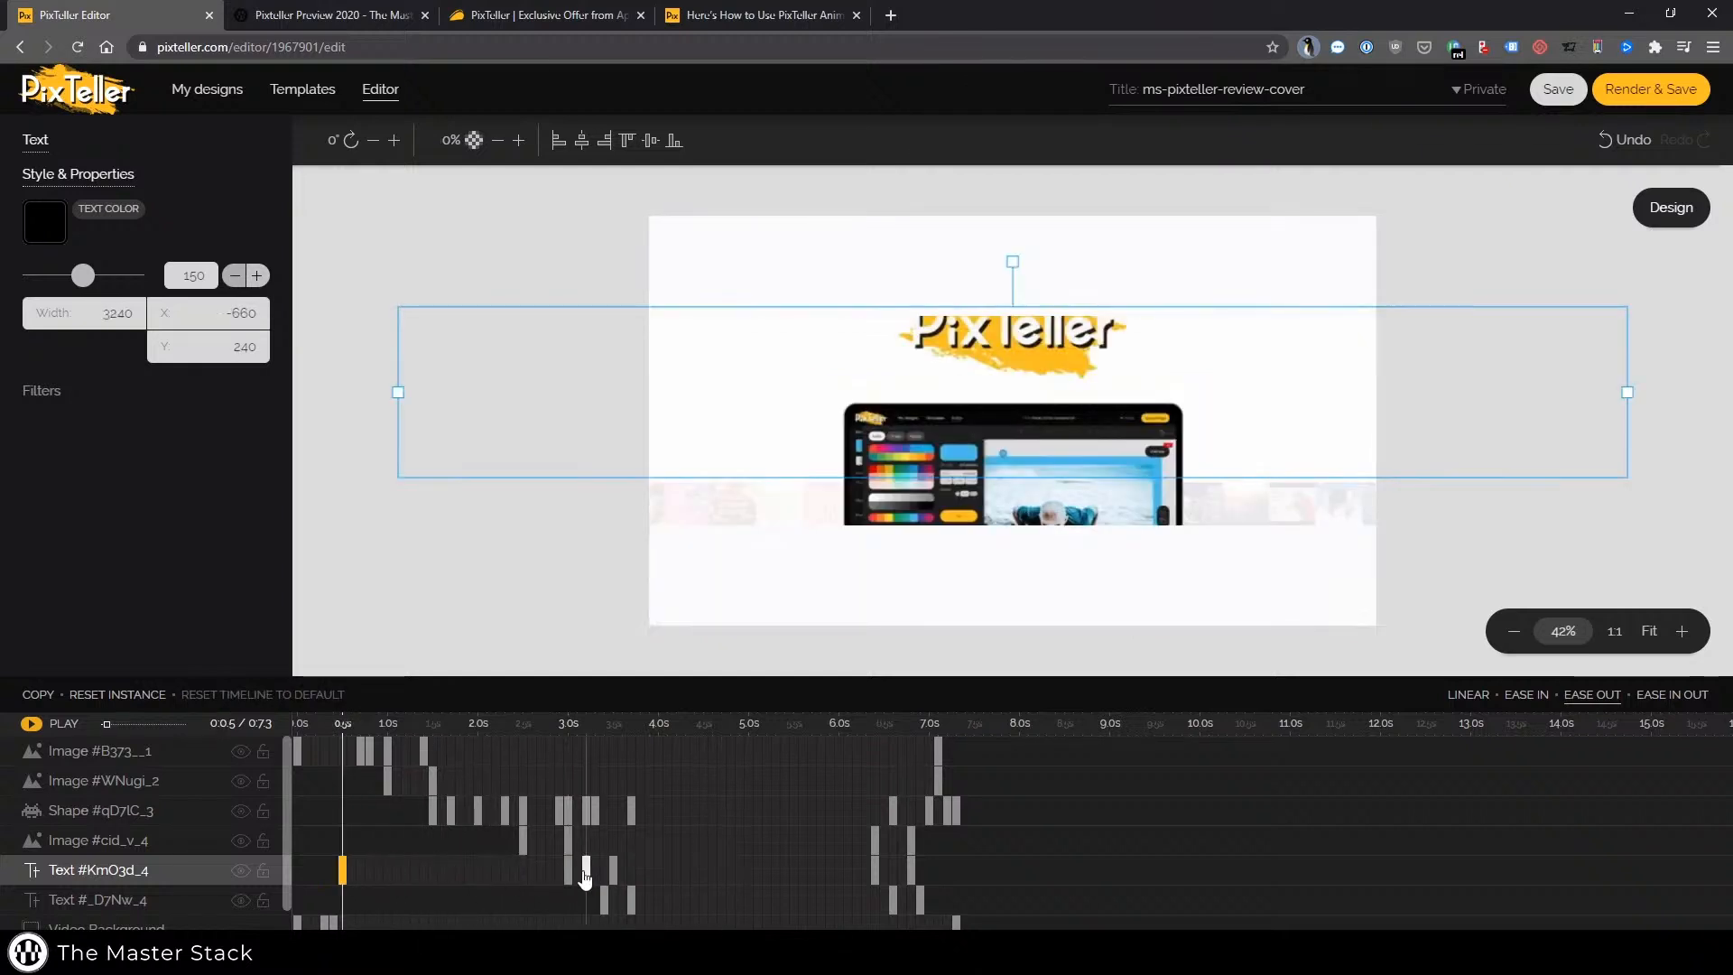
left_click_drag(569, 872, 434, 876)
left_click(468, 870)
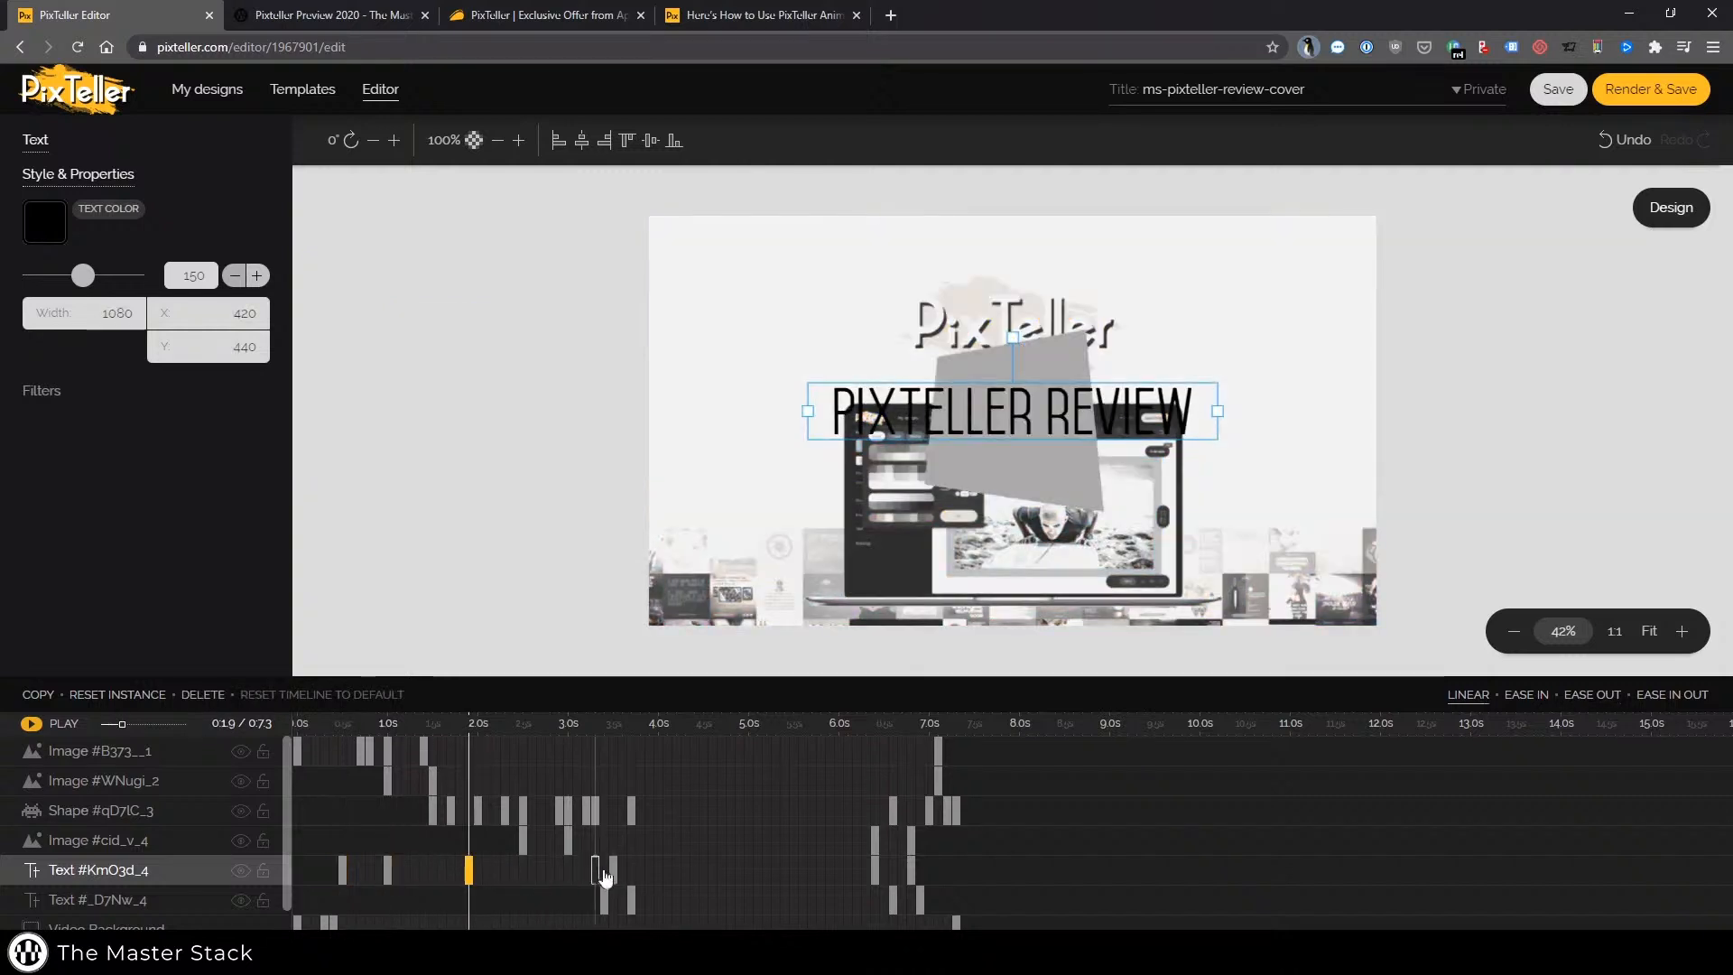
left_click(568, 870)
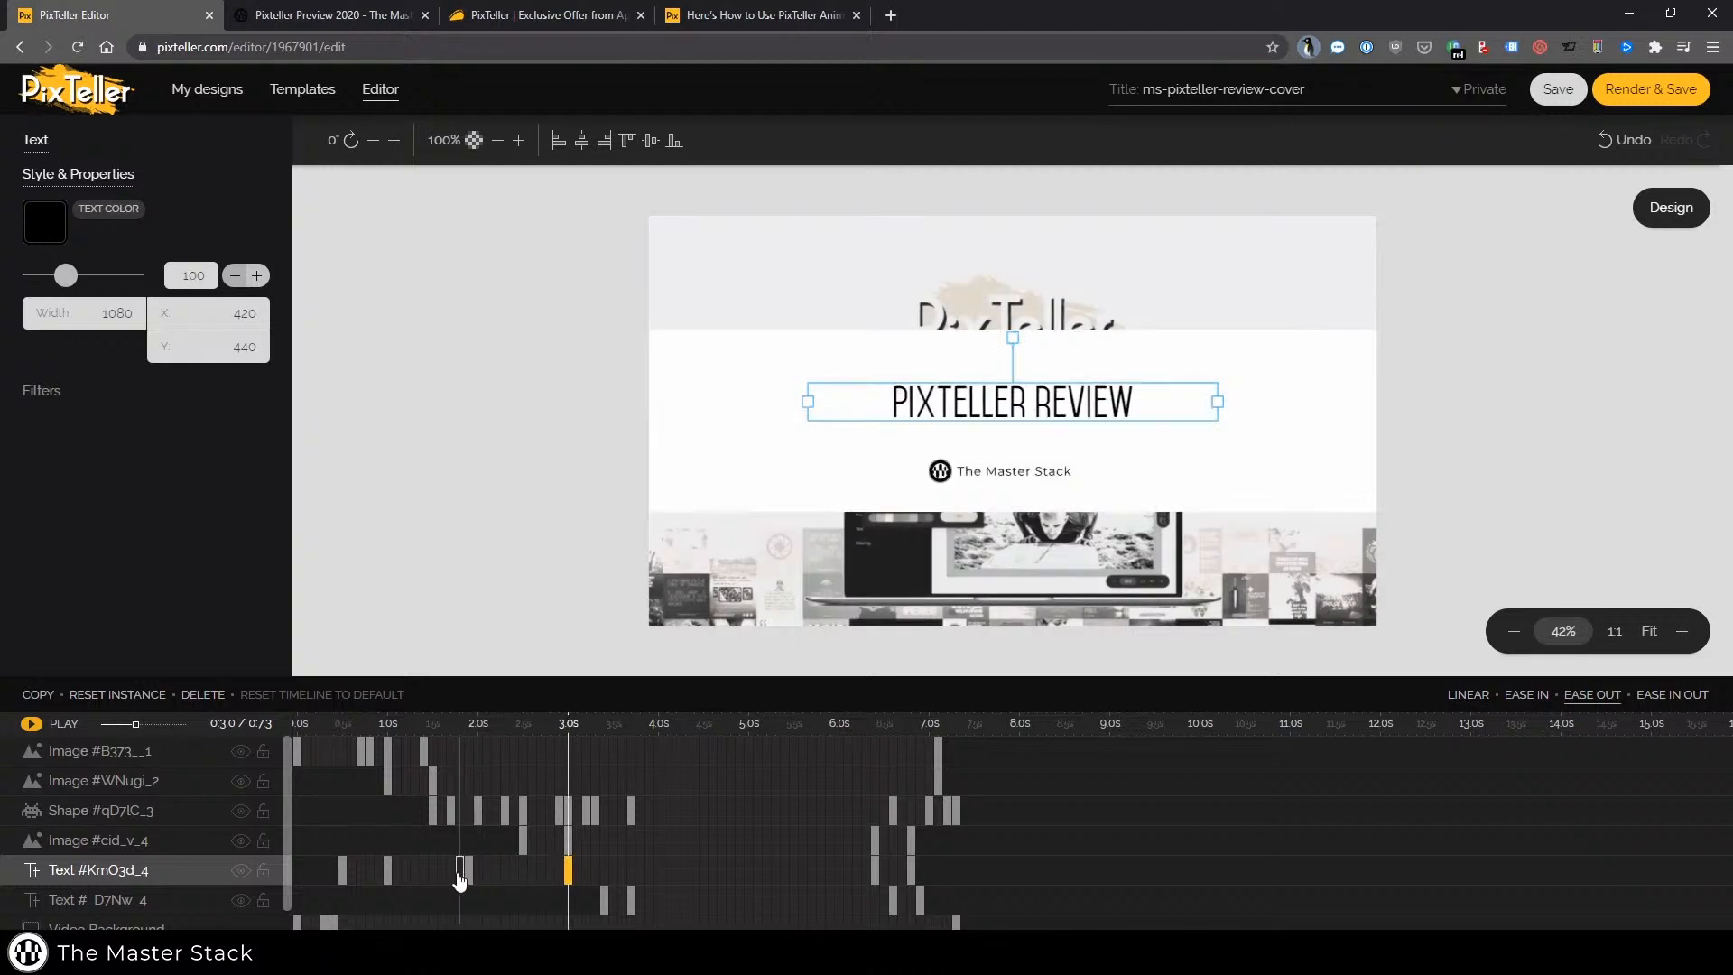
left_click_drag(469, 874, 612, 878)
Shift the Image #cid_v_4 keyframes earlier, moving the 3.0 s keyframe to about 1.5 s
left_click(526, 847)
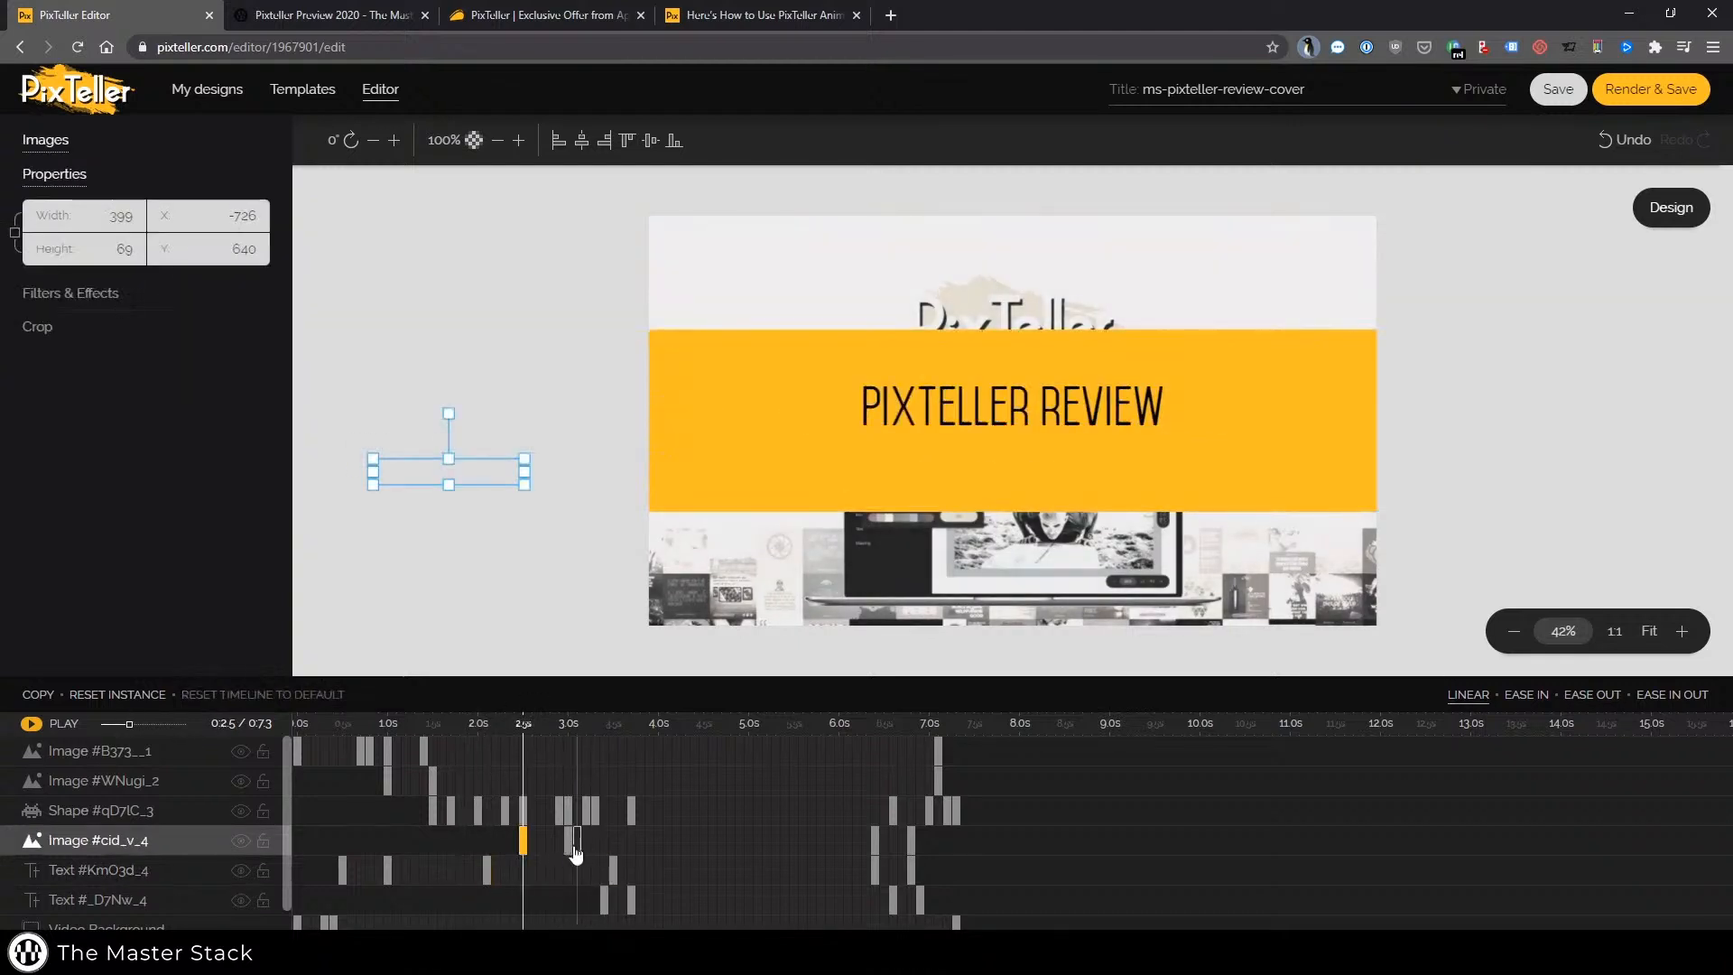
left_click(568, 843)
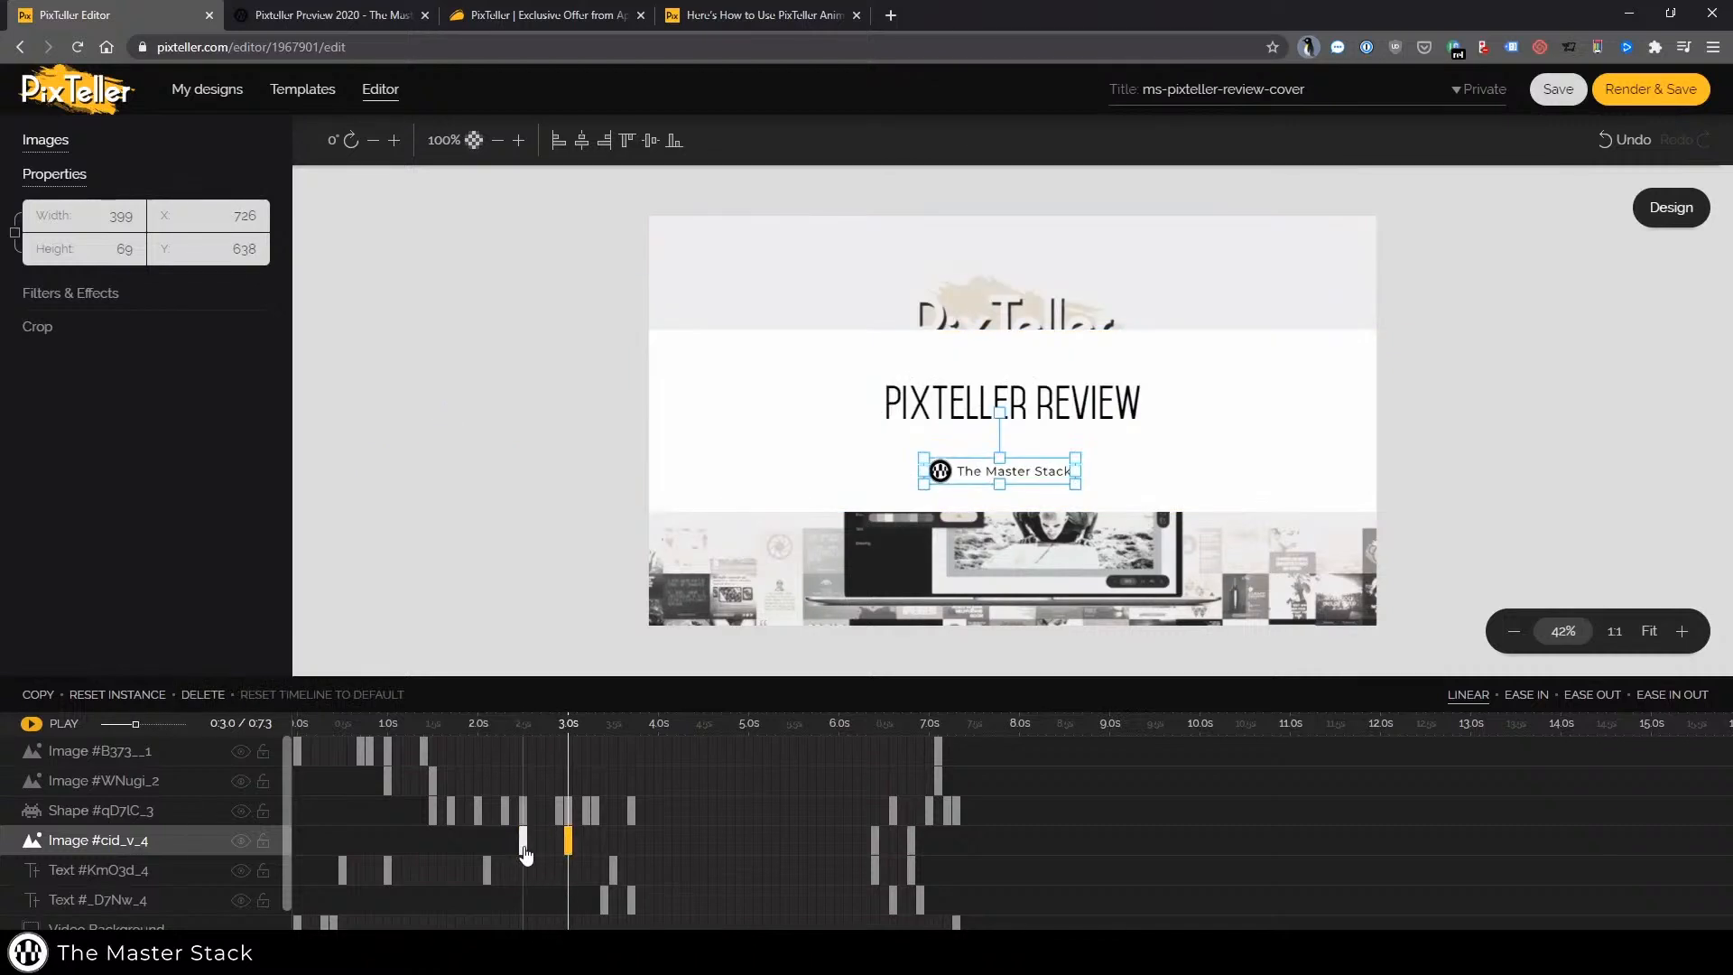
left_click_drag(394, 855, 360, 856)
left_click_drag(568, 841, 432, 841)
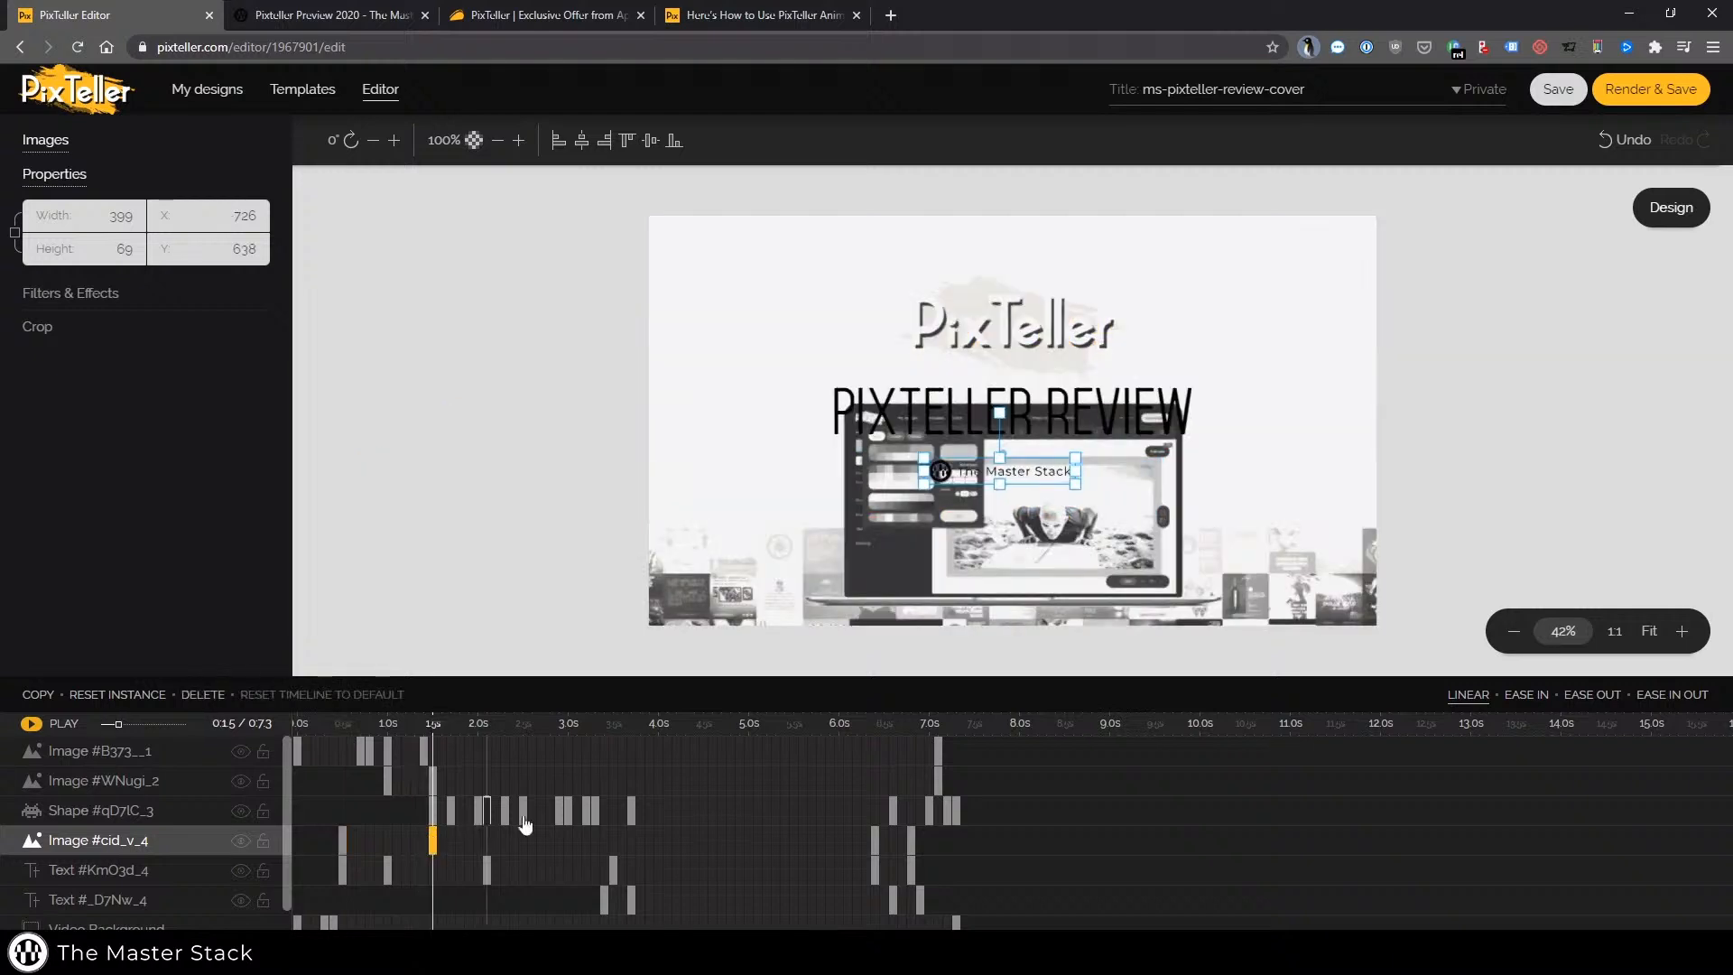
Inspect the Shape #qD7tC_3 keyframes around 1.5 s, 2.0 s and 3.0 s while playing and pausing the preview
left_click(433, 811)
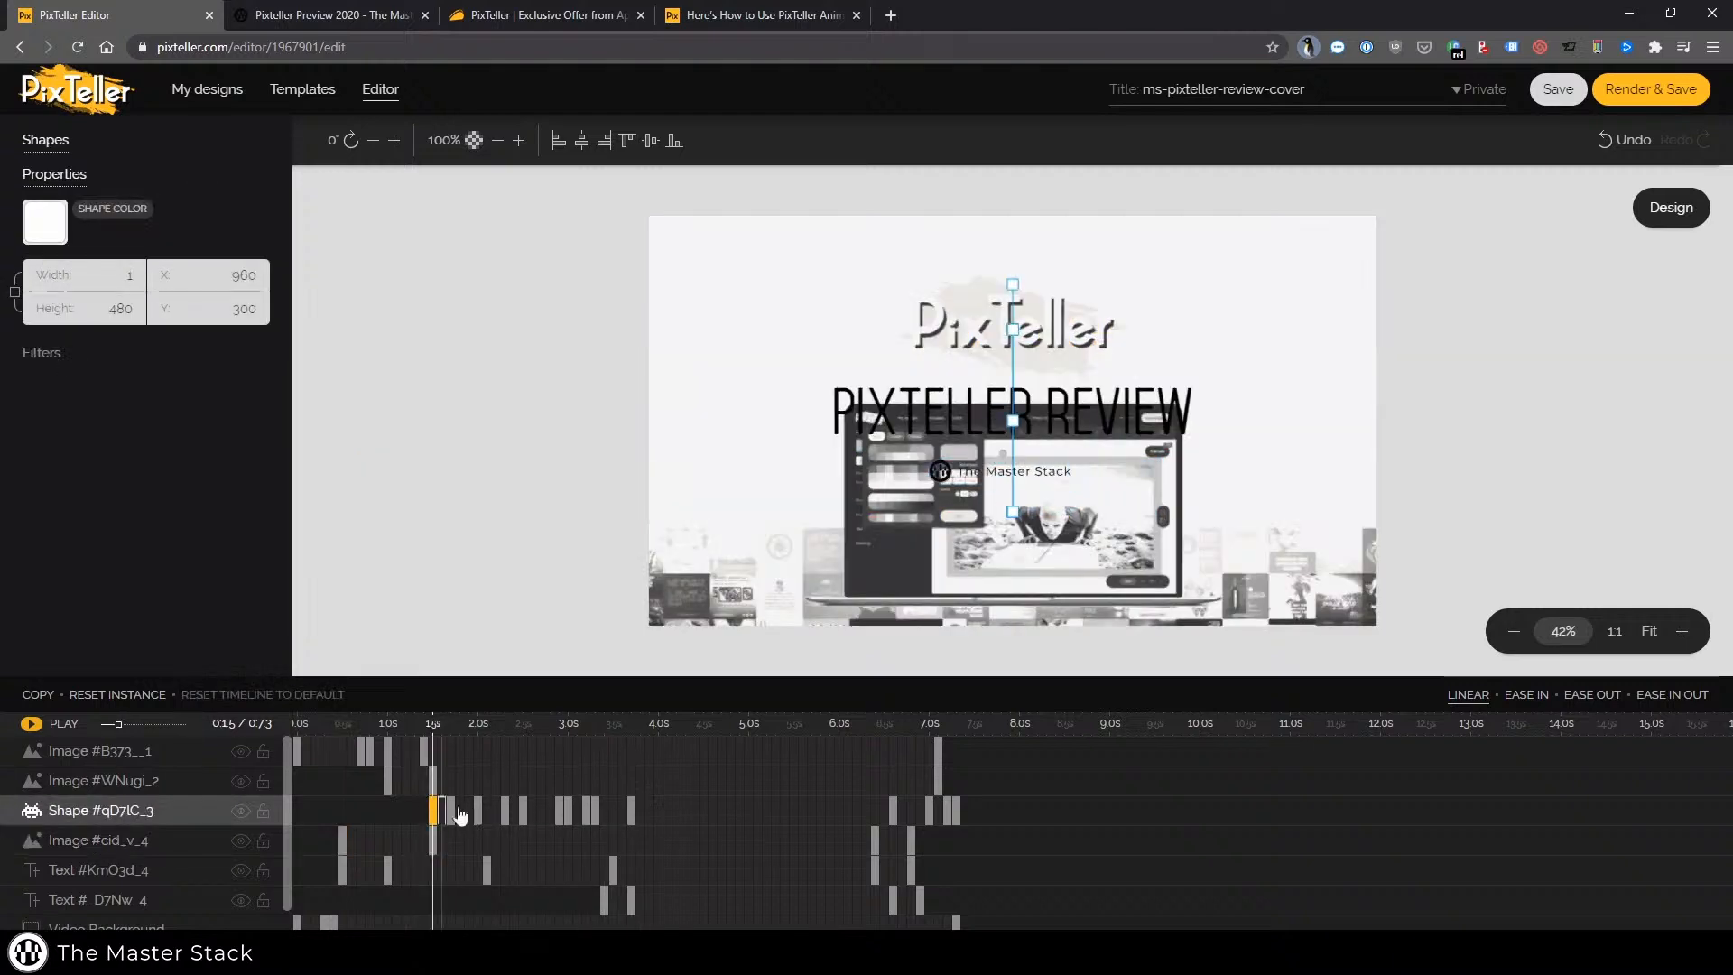
left_click(585, 812)
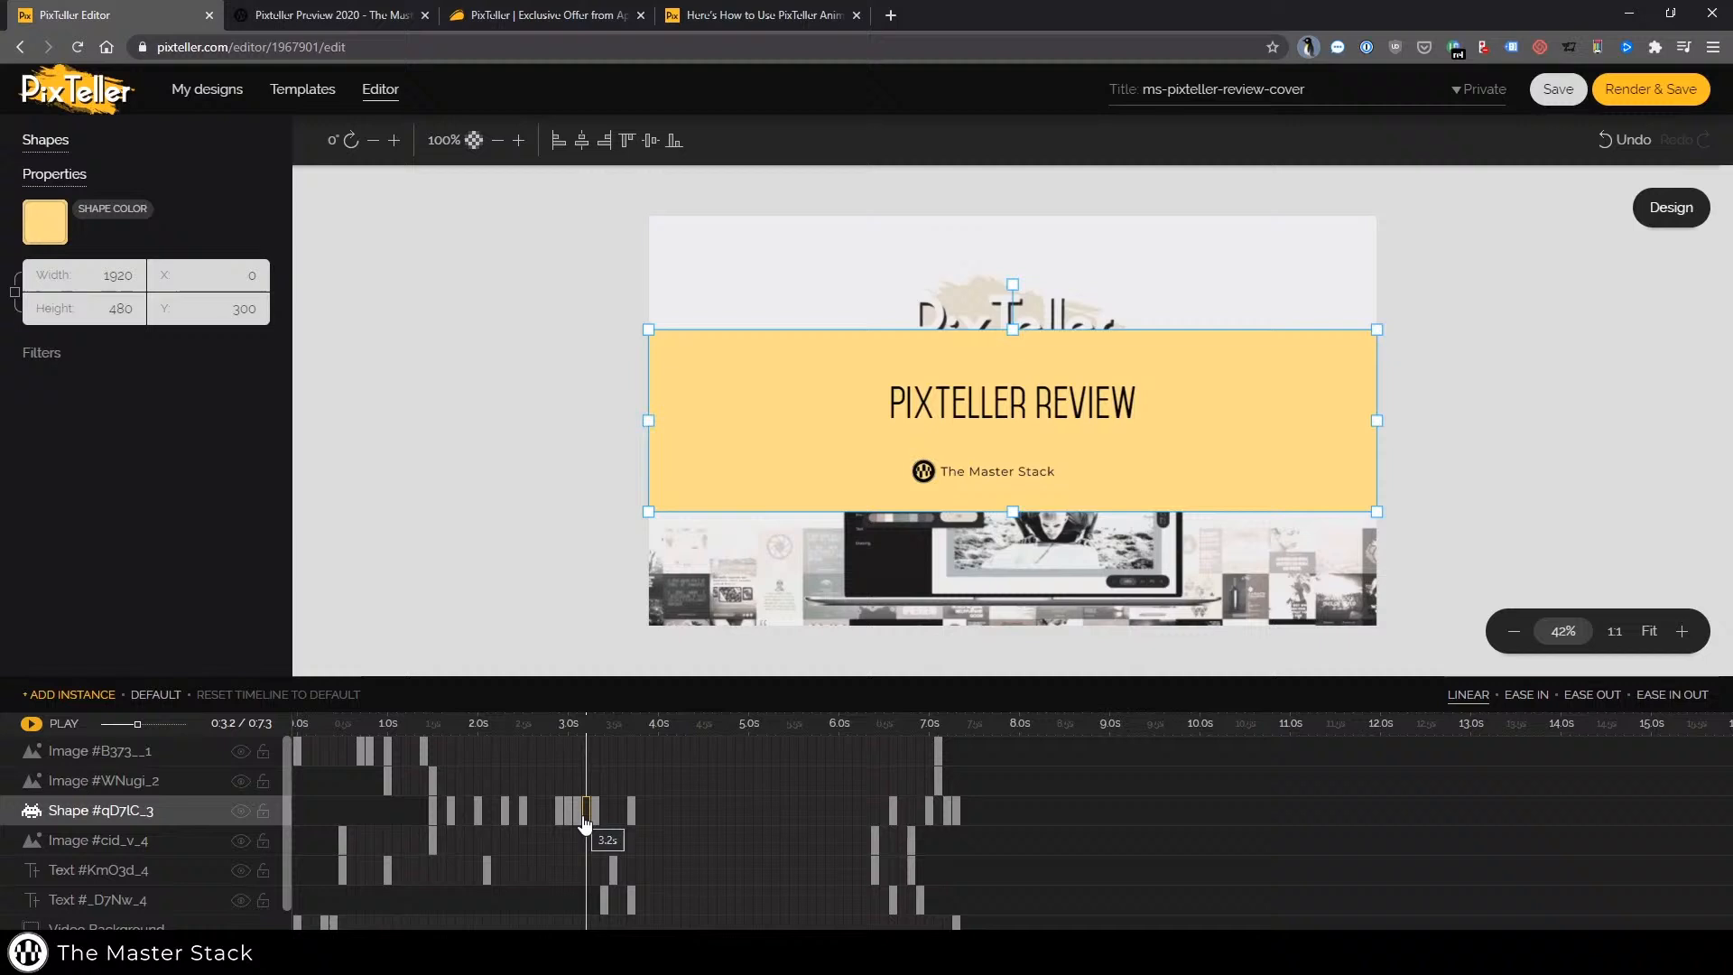
left_click(432, 815)
left_click(333, 810)
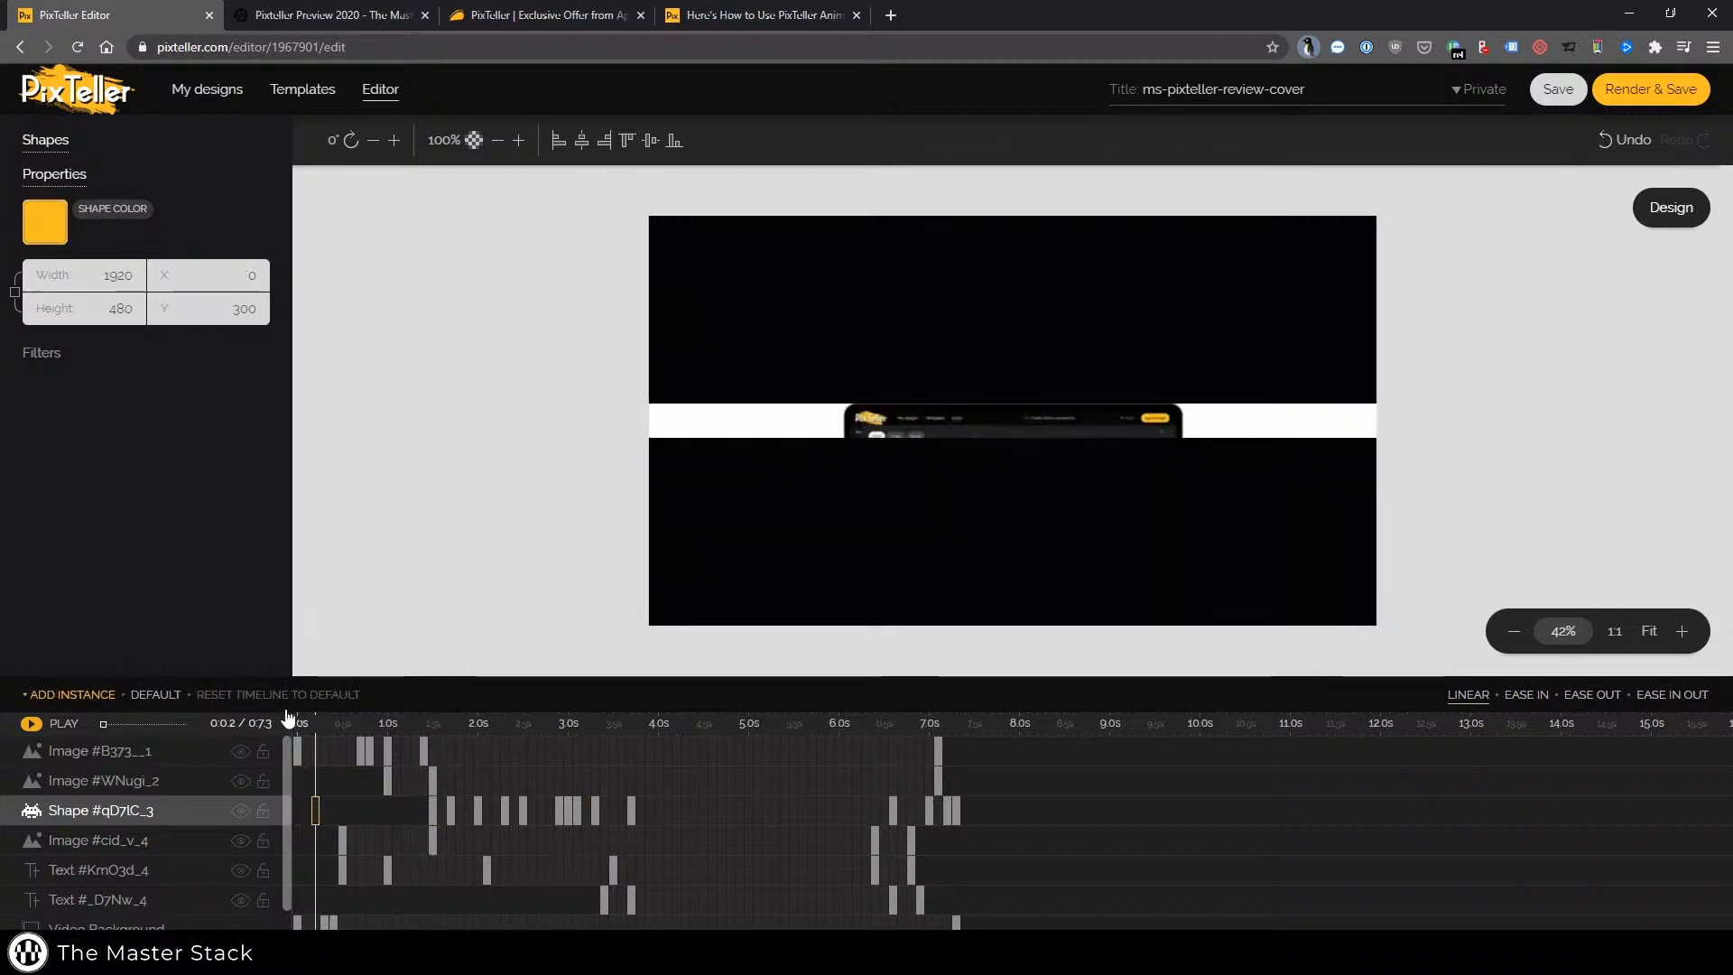
left_click(31, 723)
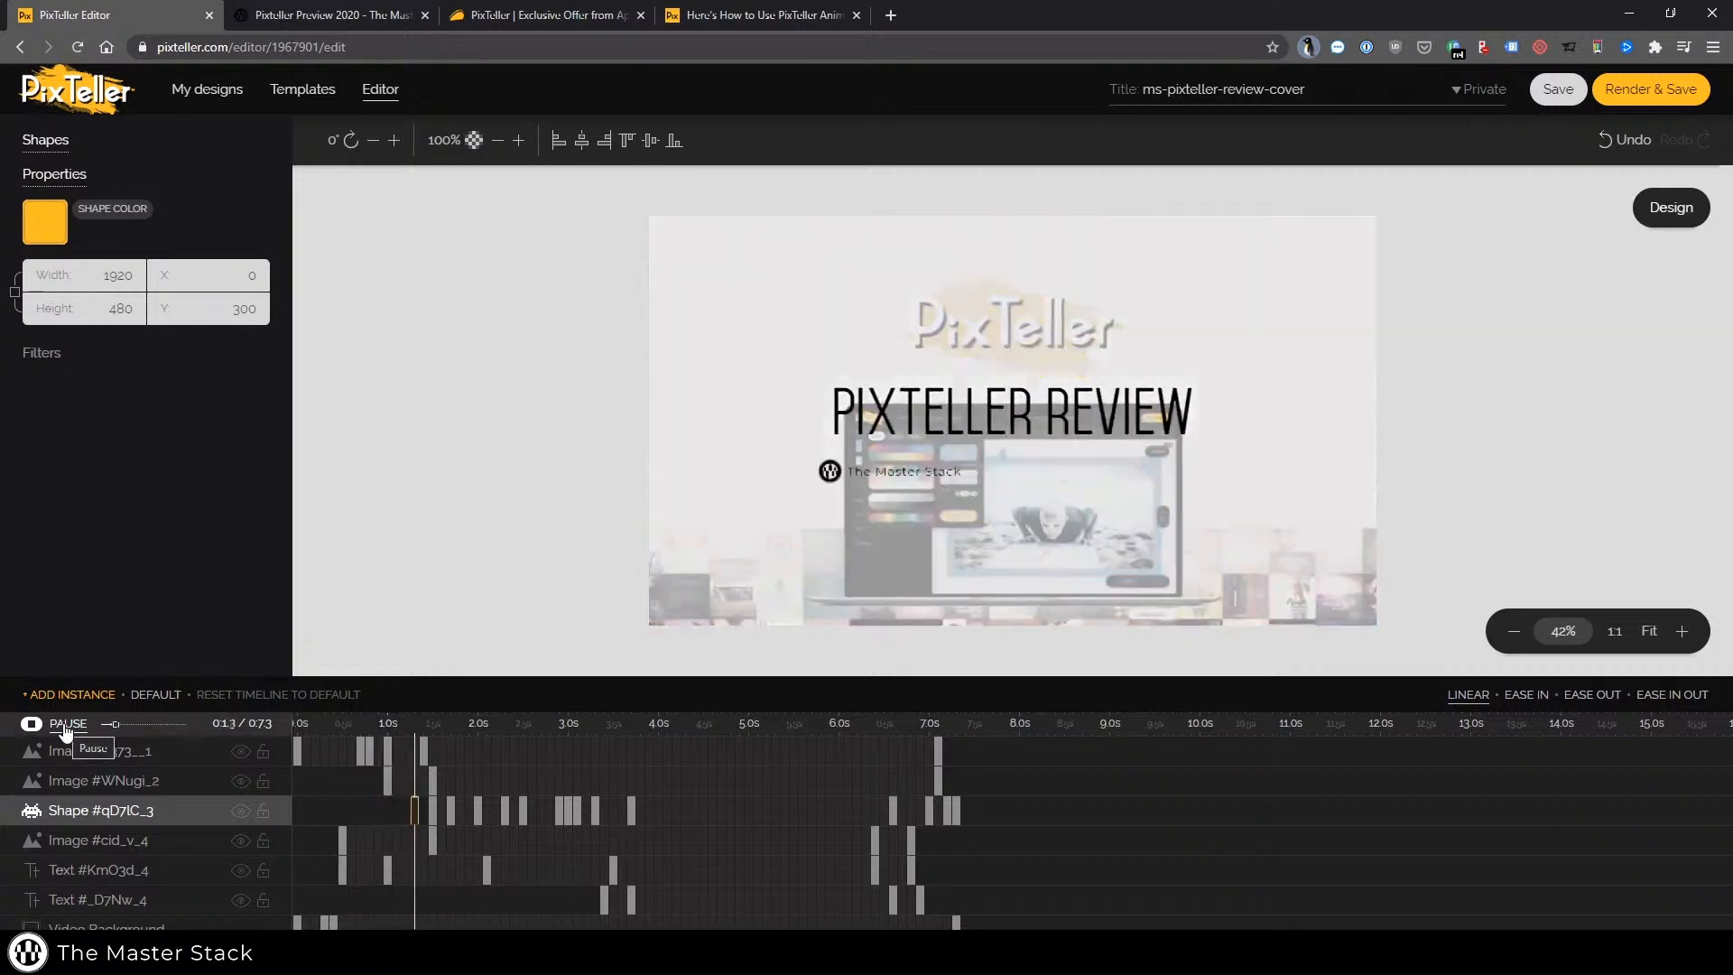
left_click(65, 727)
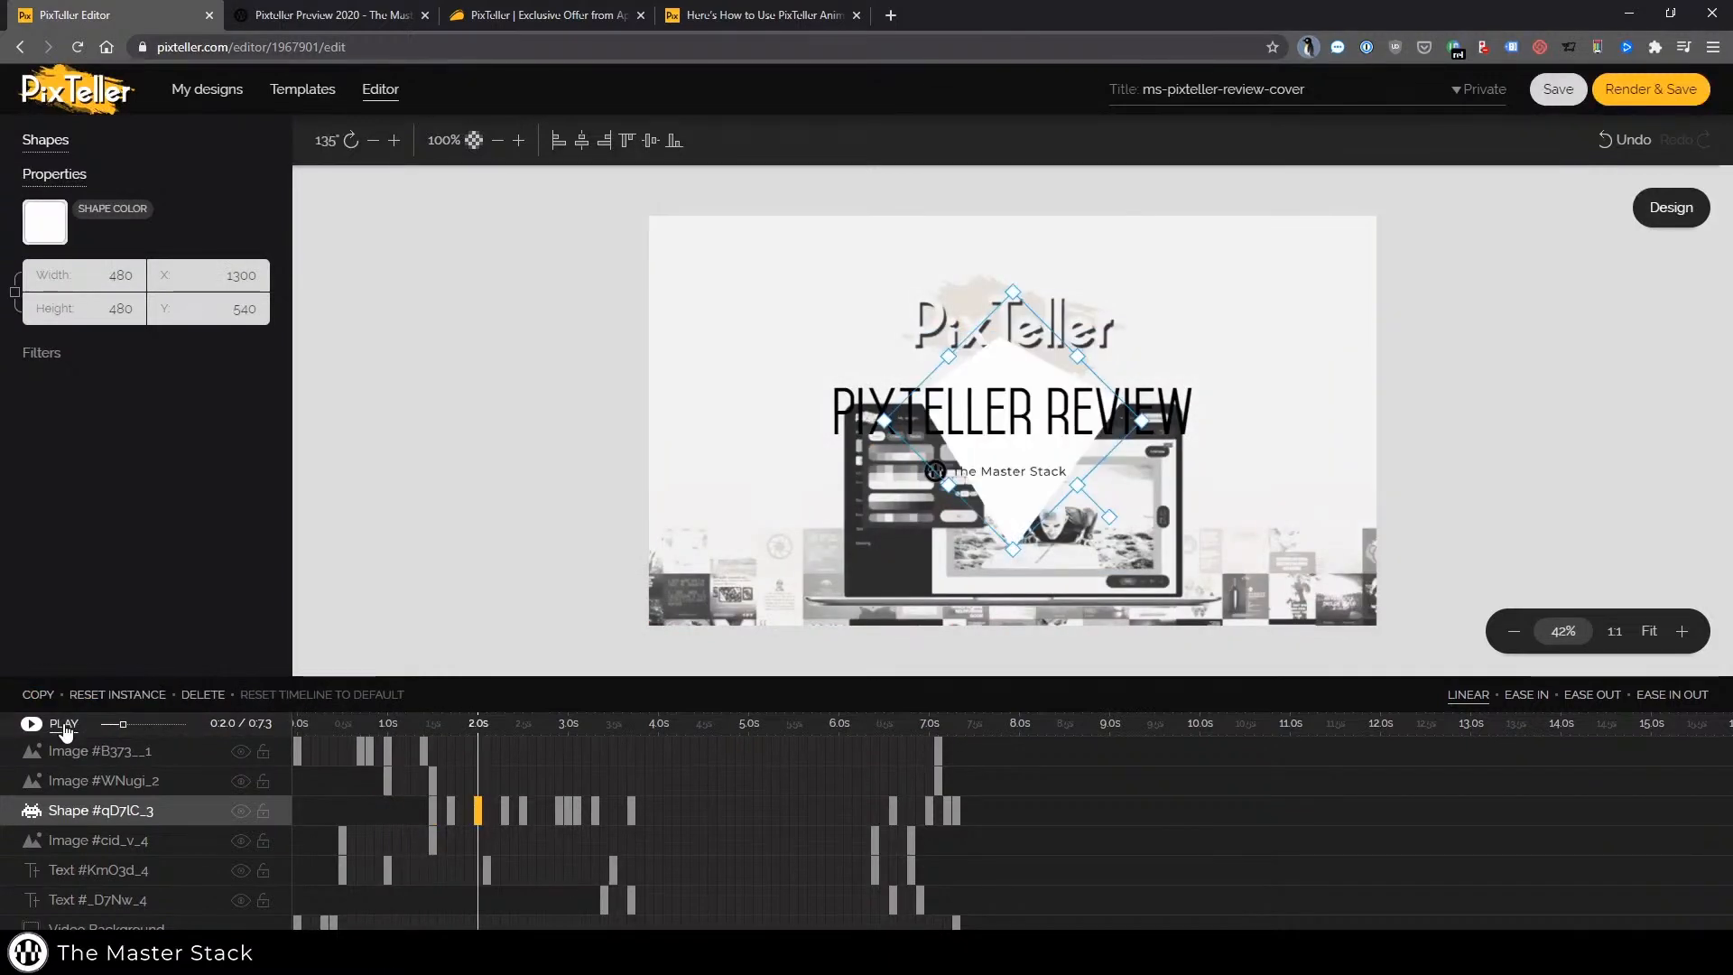
left_click(435, 811)
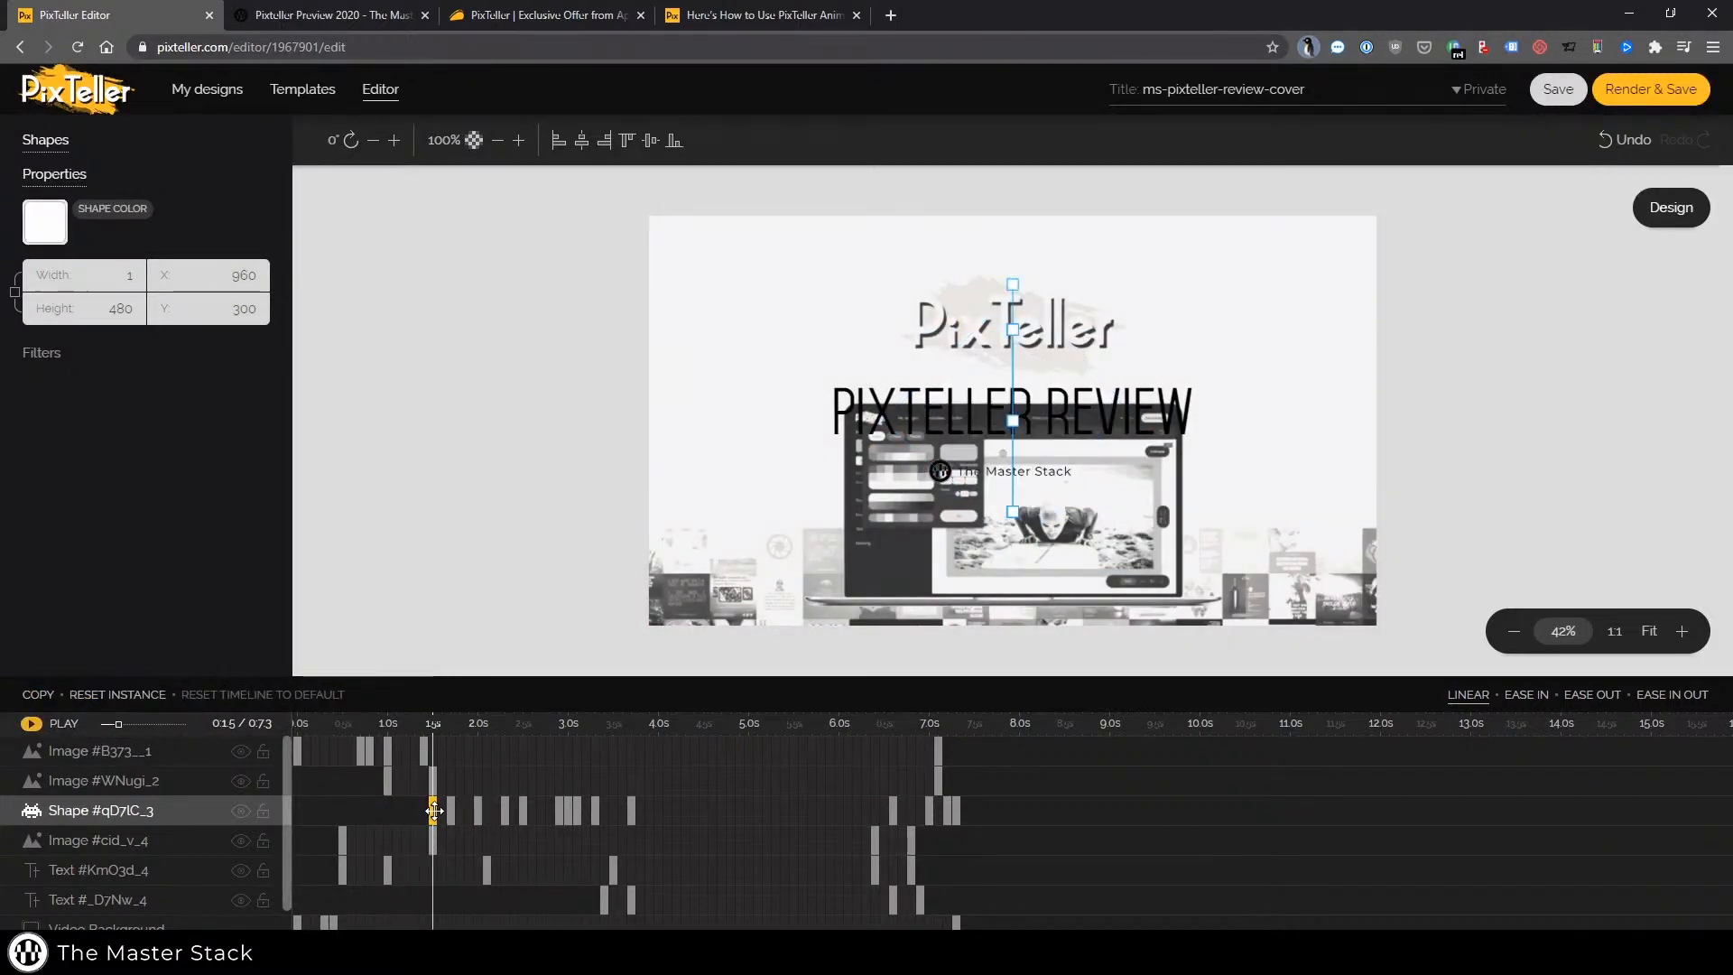
left_click(433, 781)
left_click(452, 810)
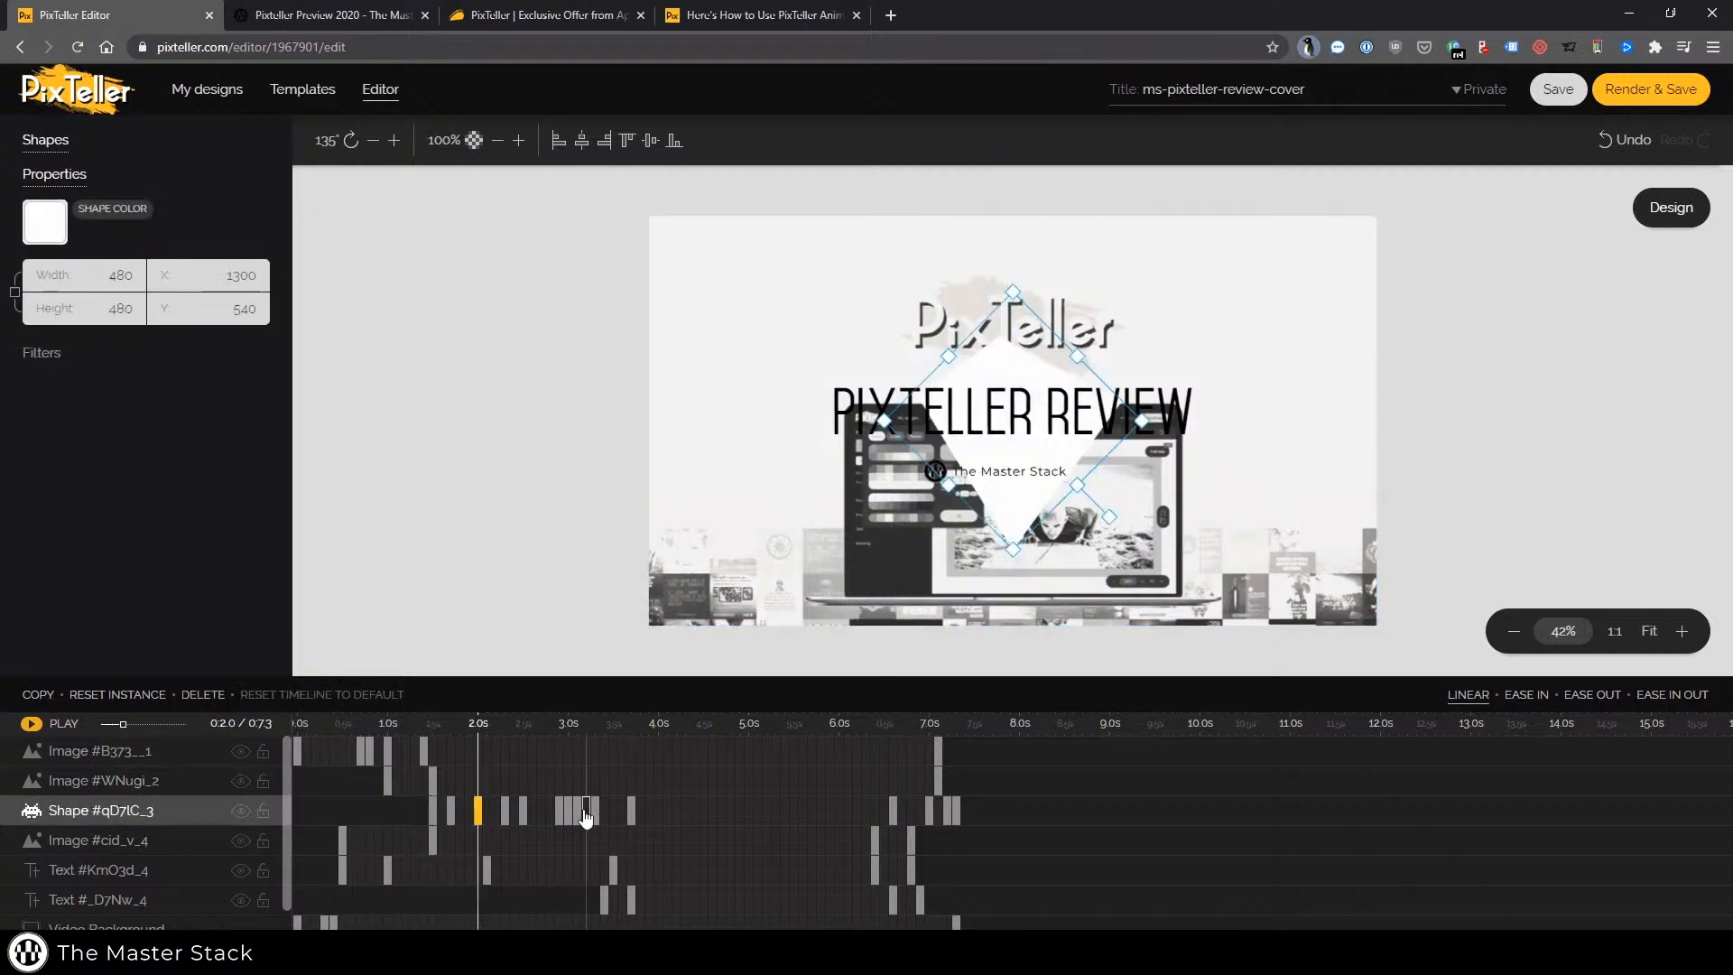
left_click(568, 810)
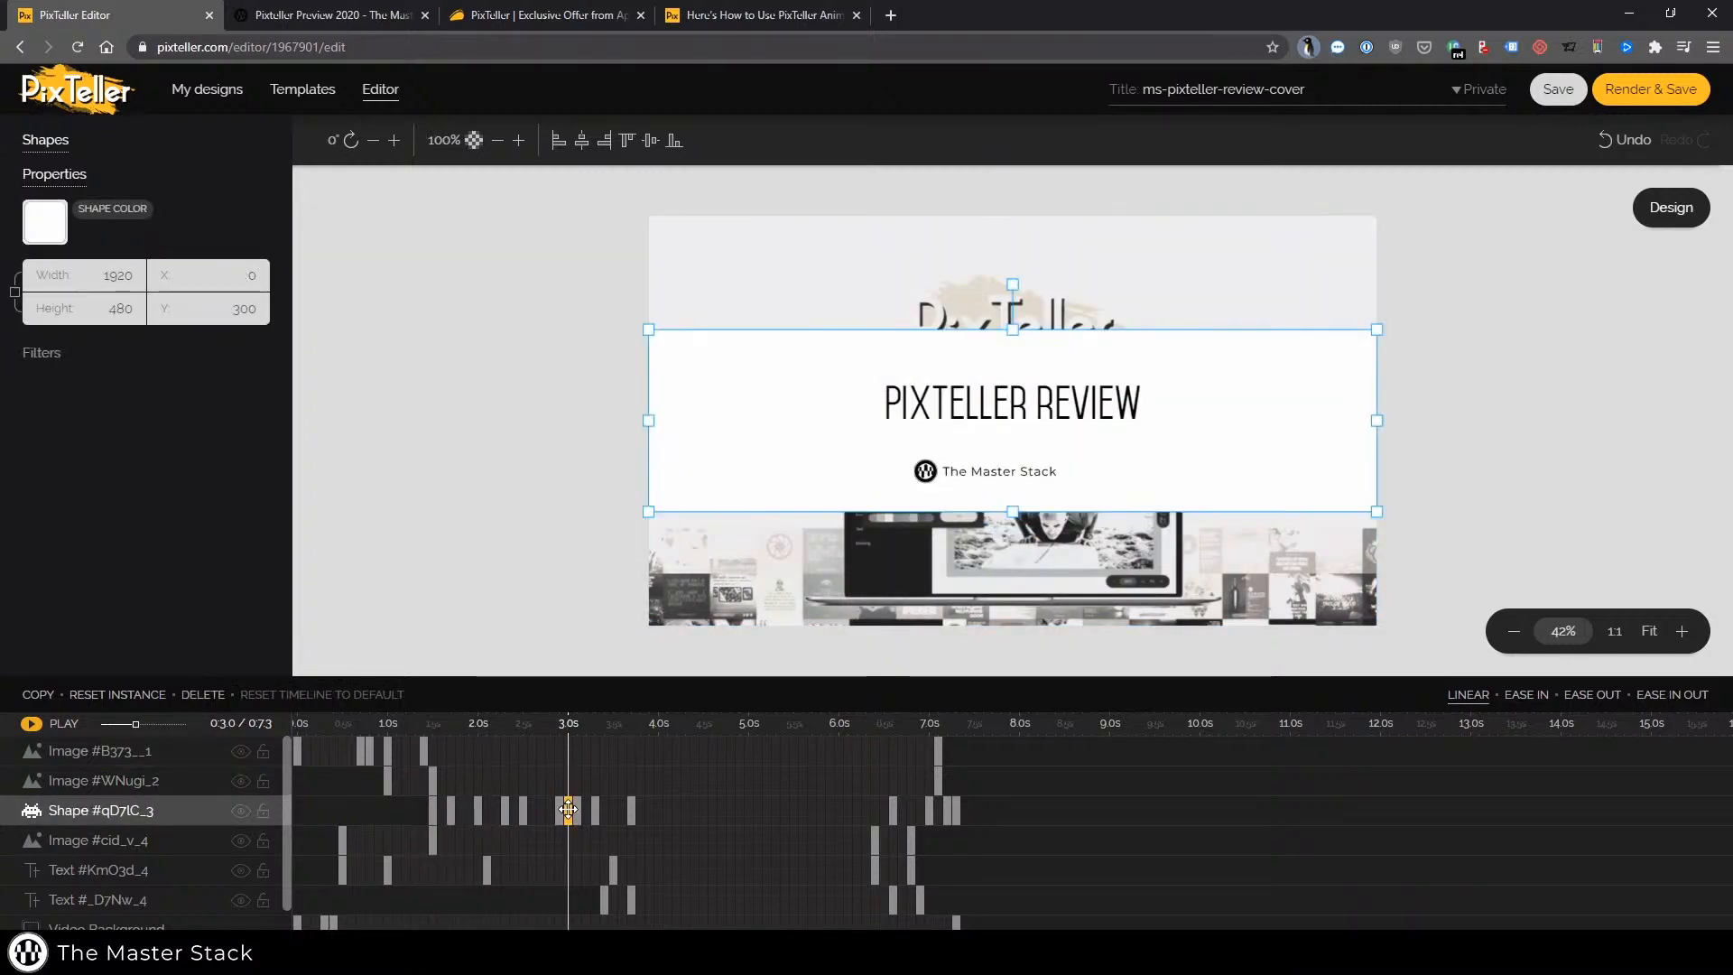
left_click(433, 810)
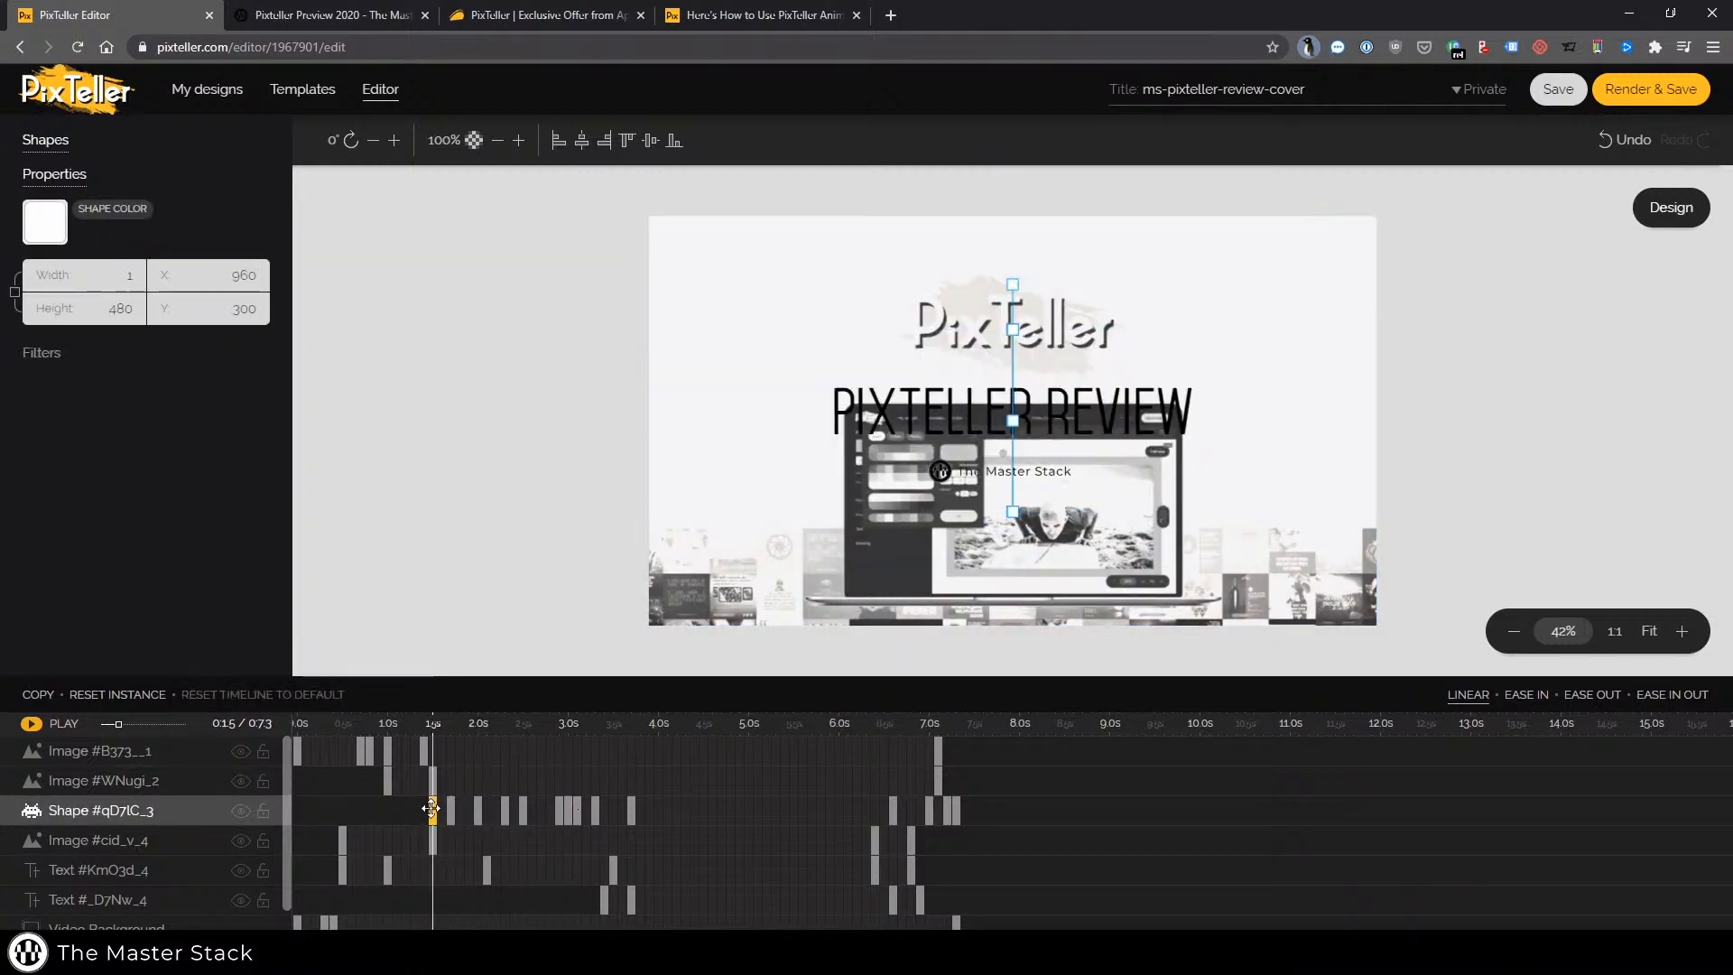
Move three Shape #qD7tC_3 keyframes earlier, to between about 0.4 s and 0.8 s
left_click(298, 810)
left_click_drag(449, 811, 333, 812)
left_click_drag(505, 812, 354, 812)
left_click_drag(524, 815, 369, 810)
left_click(557, 809)
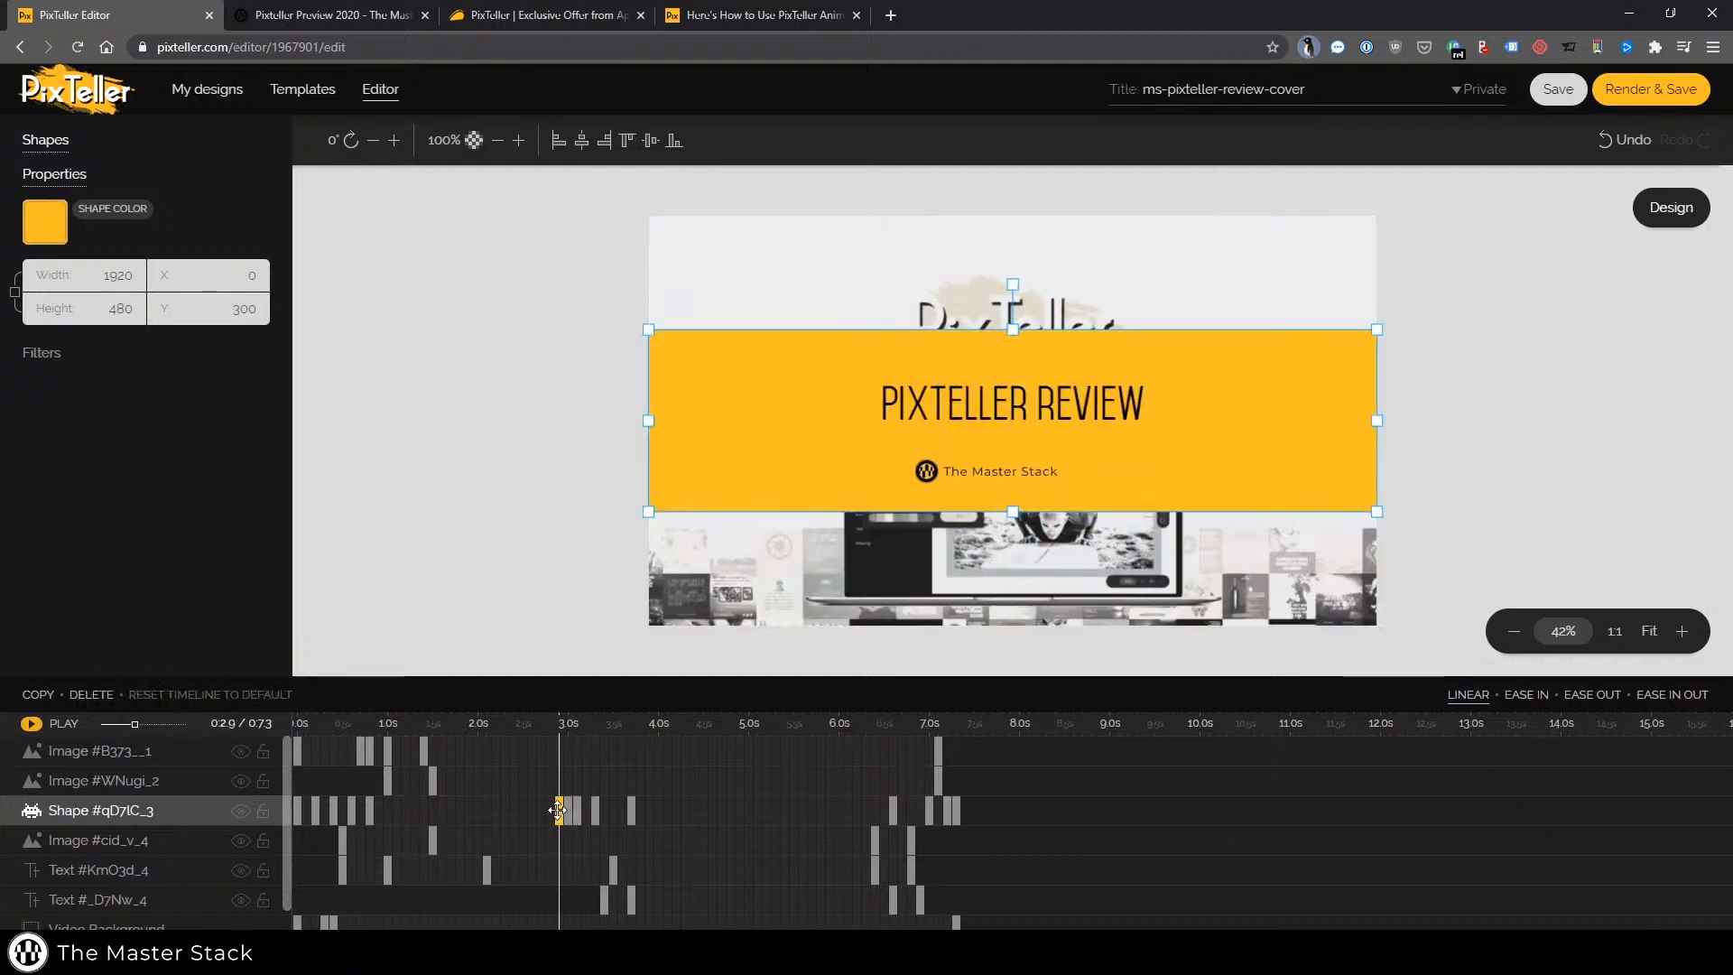
Preview the animation from the start and move the Text #_D7Nw_4 keyframe from about 3.4 s to 1.9 s
left_click(306, 781)
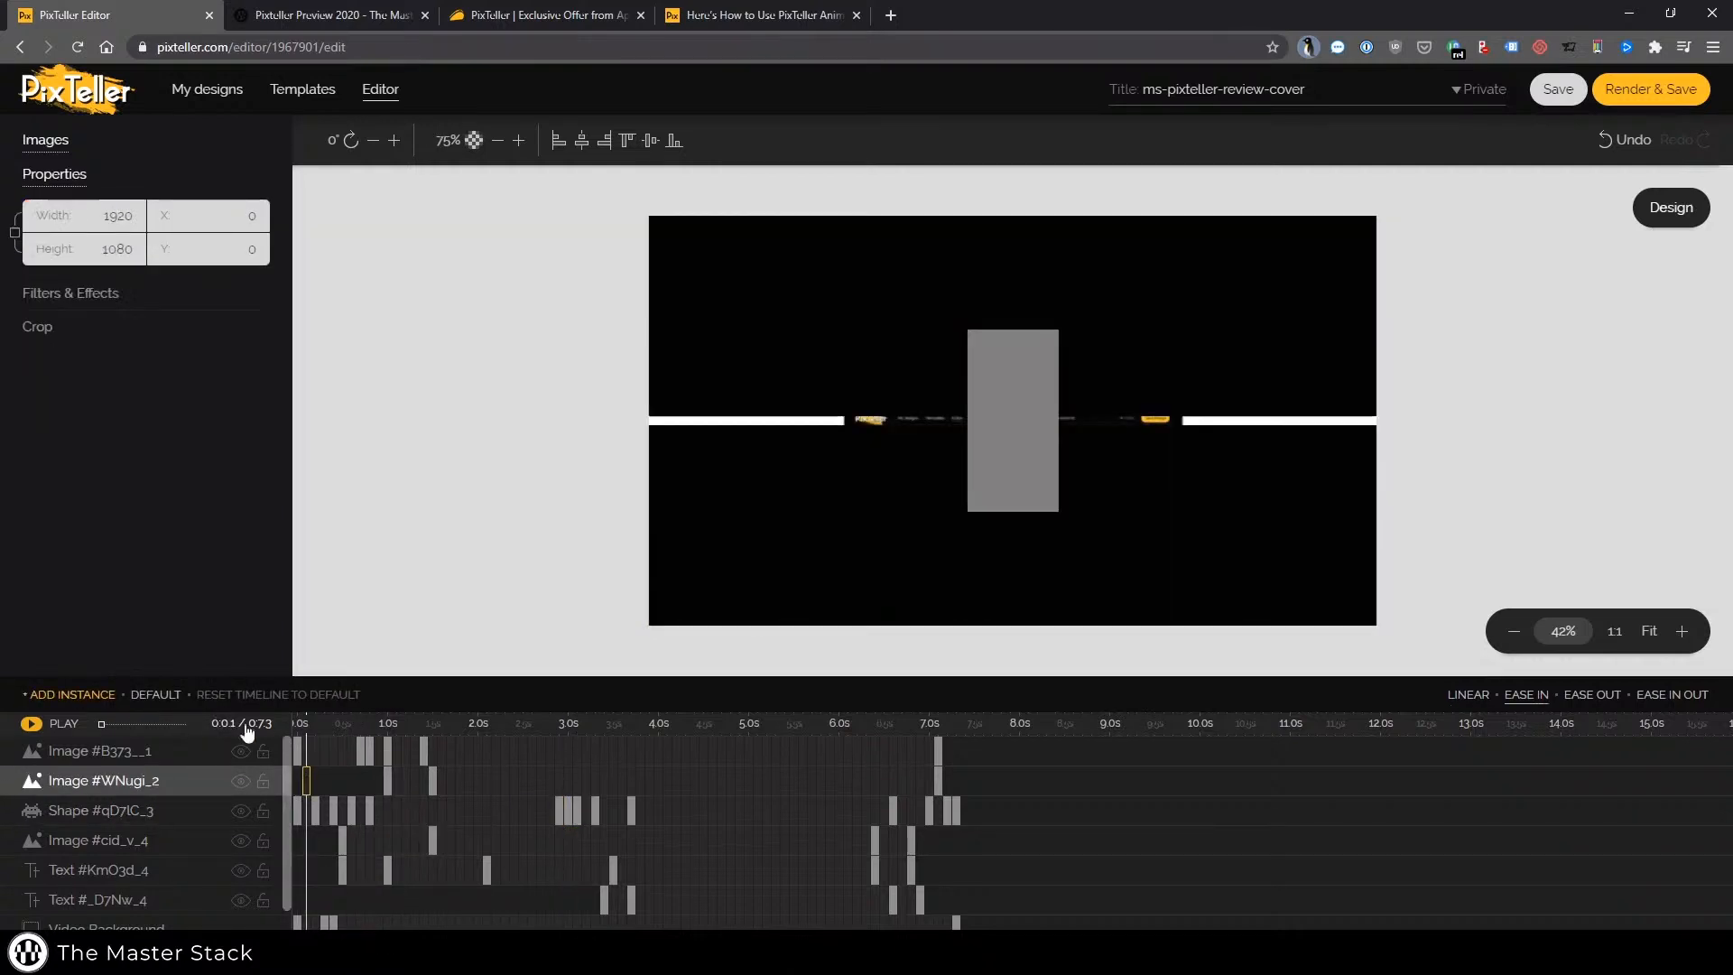
left_click(40, 724)
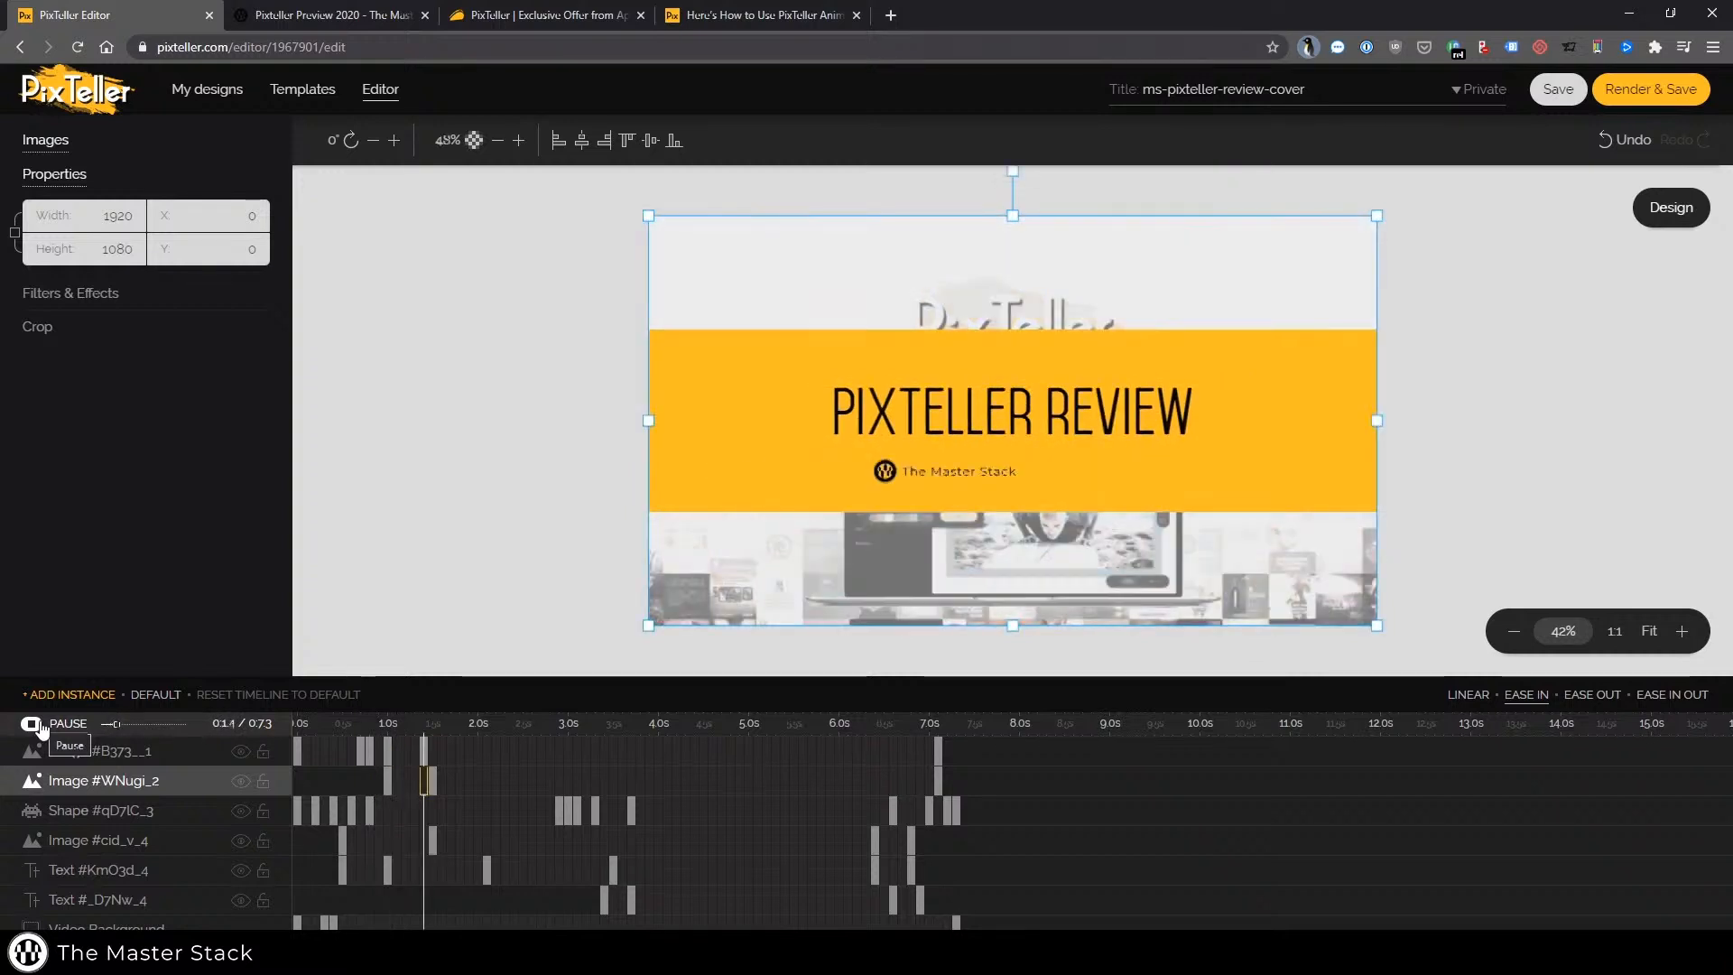
left_click(602, 899)
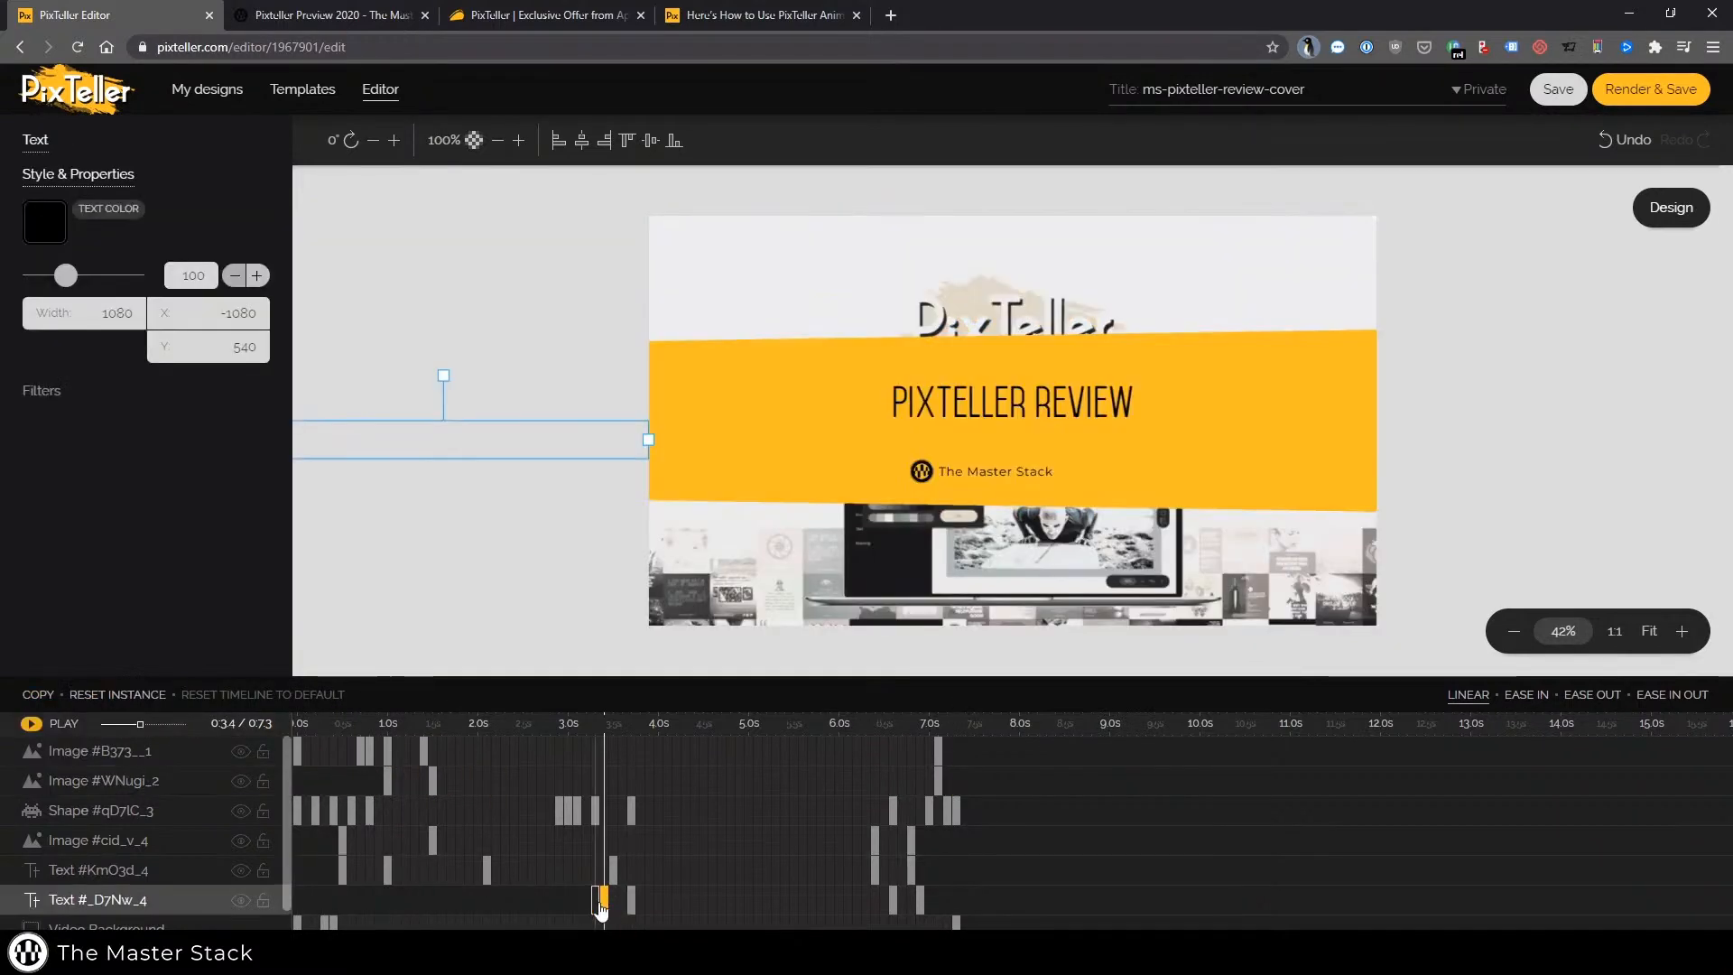
left_click_drag(600, 900, 468, 900)
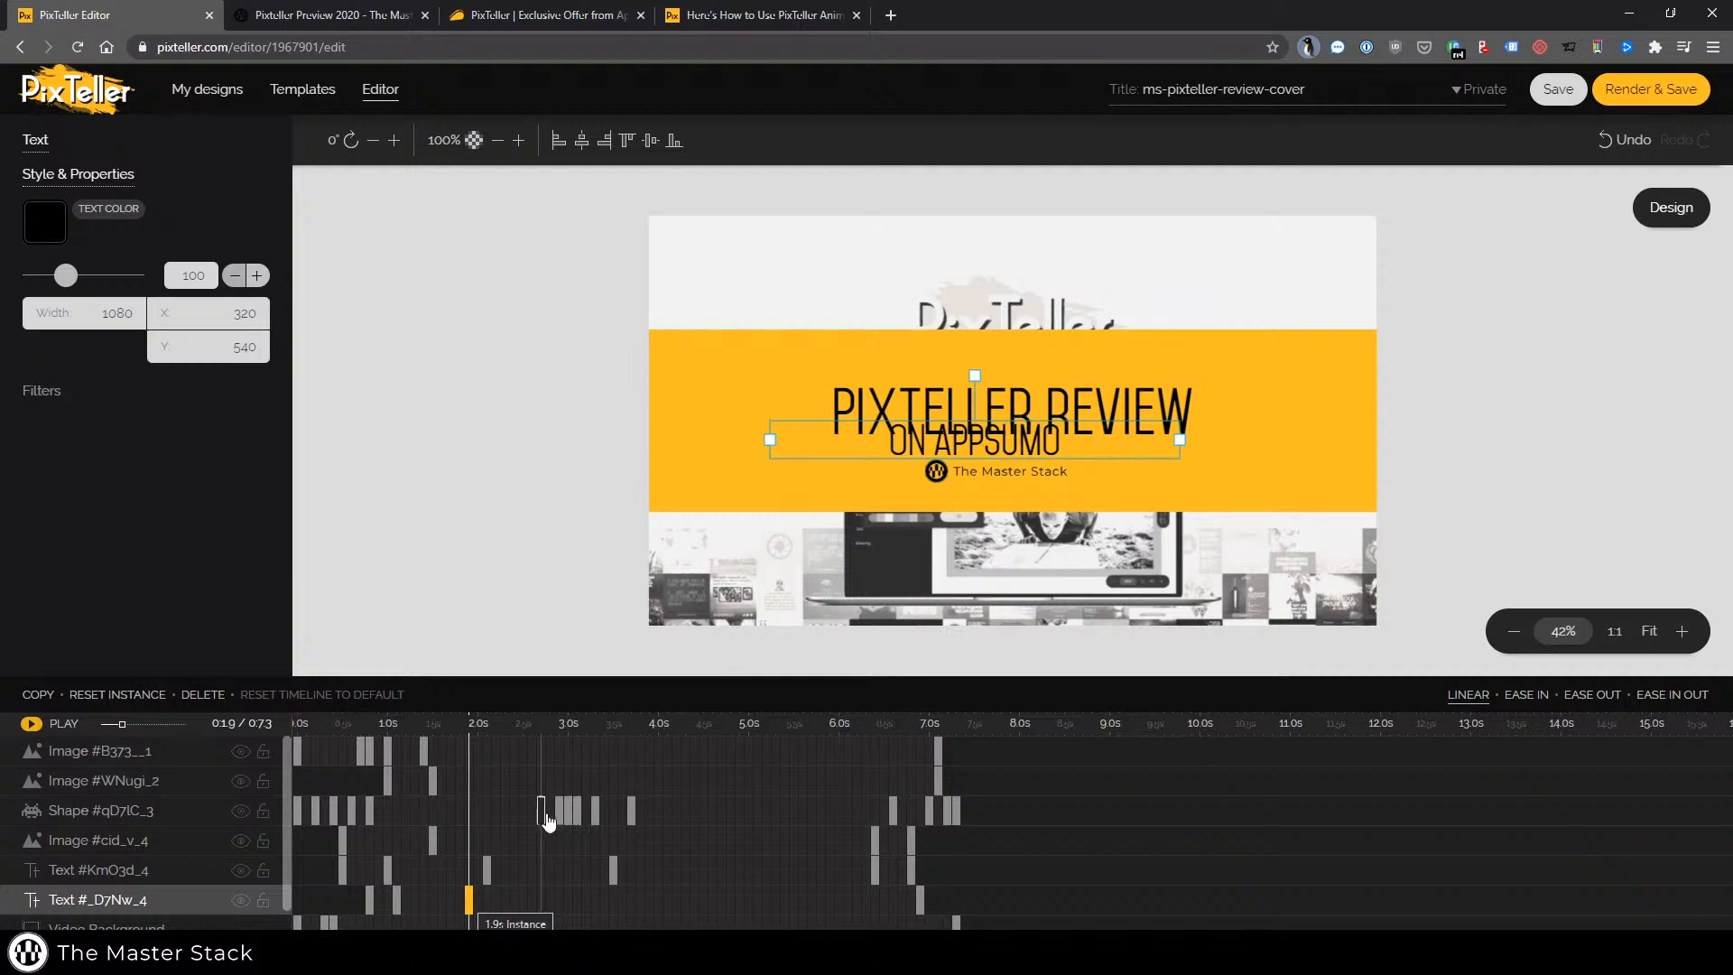
Move two Shape #qD7tC_3 keyframes to about 1.7 s and 1.9 s and nudge a title text keyframe to about 2.2 s
left_click_drag(557, 810, 452, 814)
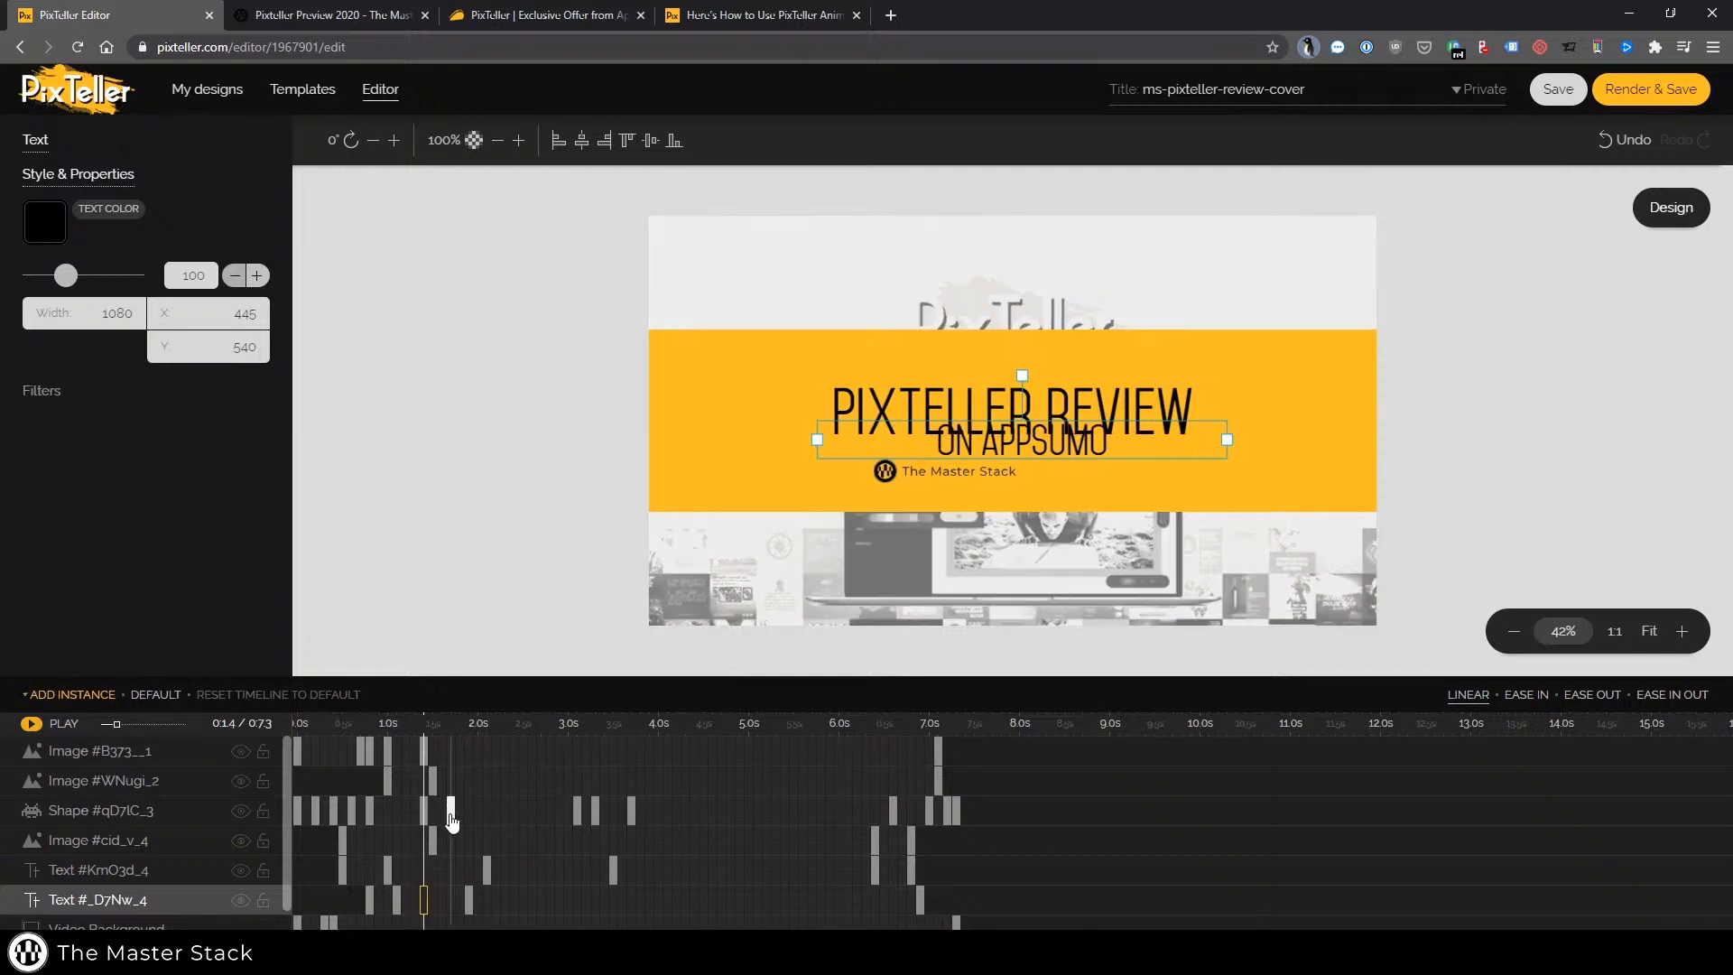
left_click_drag(580, 811, 469, 812)
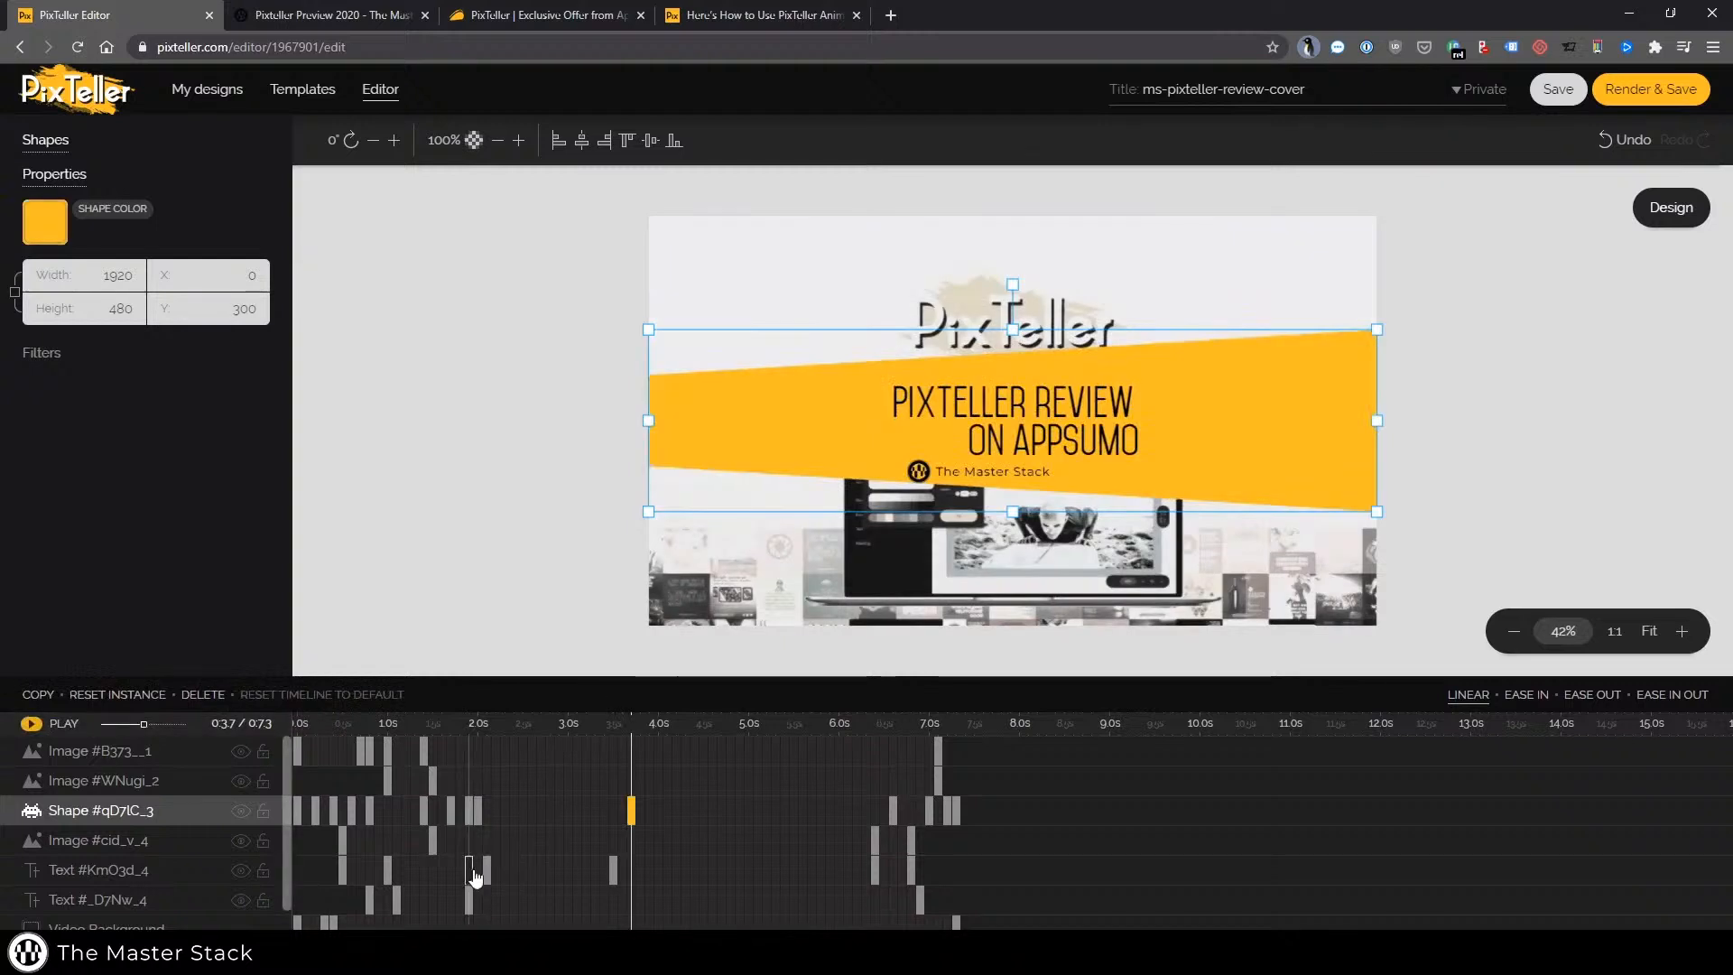
left_click_drag(476, 878, 492, 877)
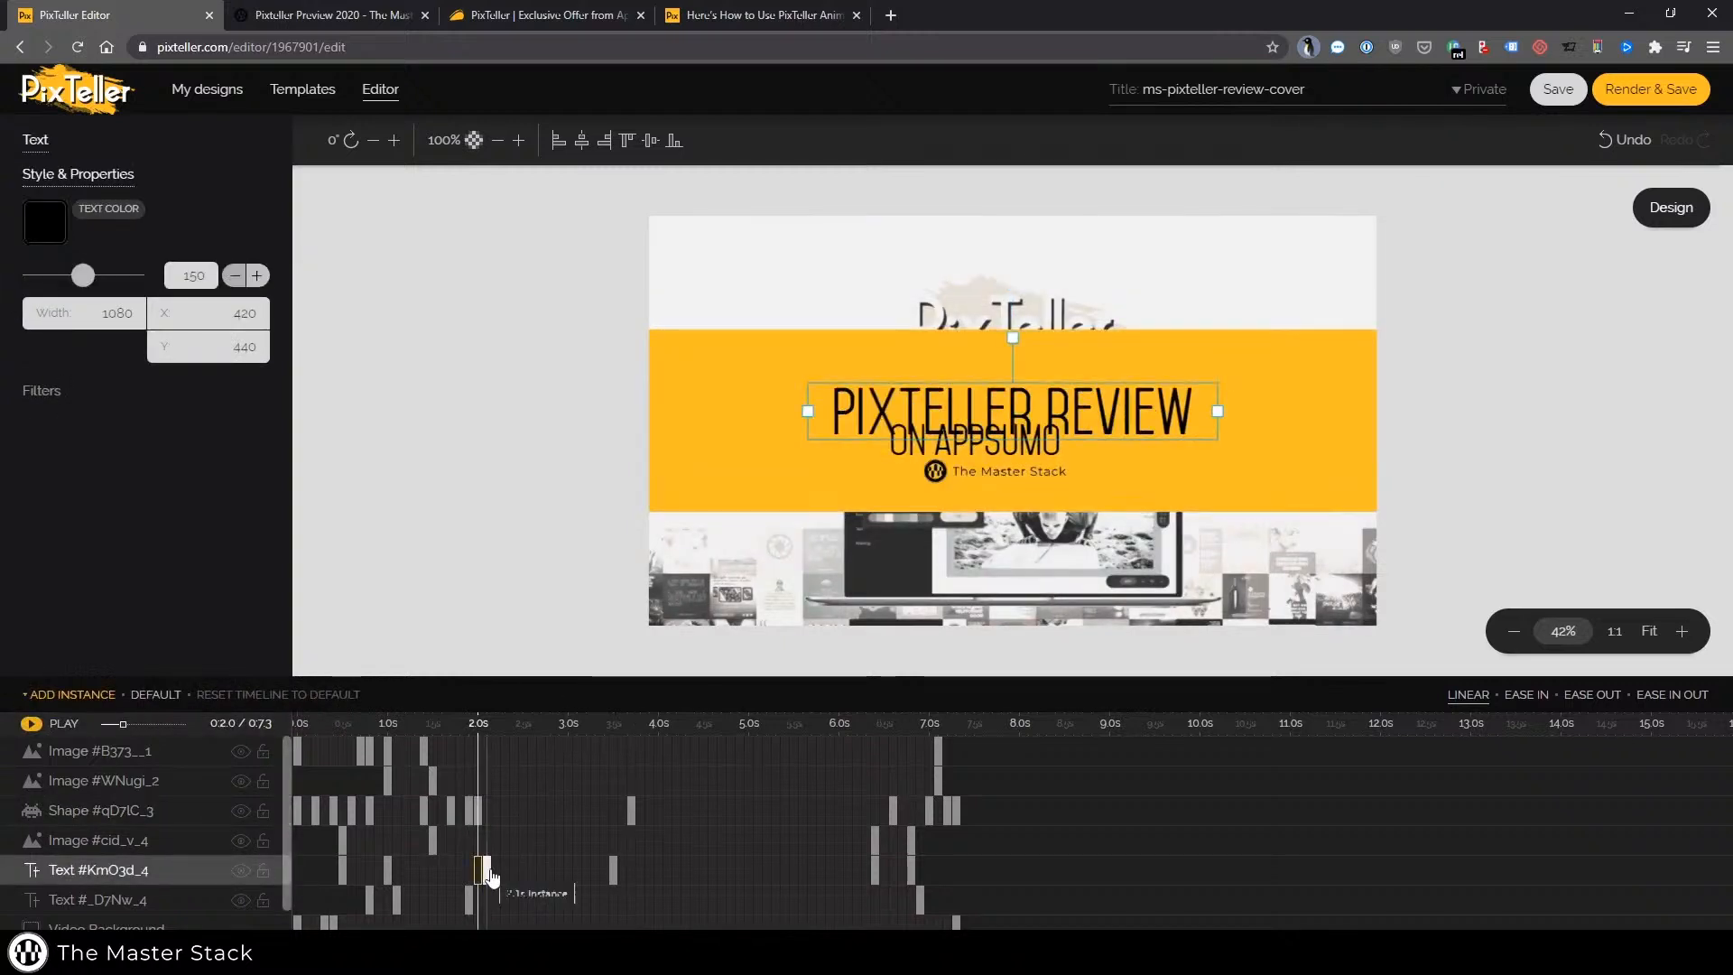
left_click(486, 869)
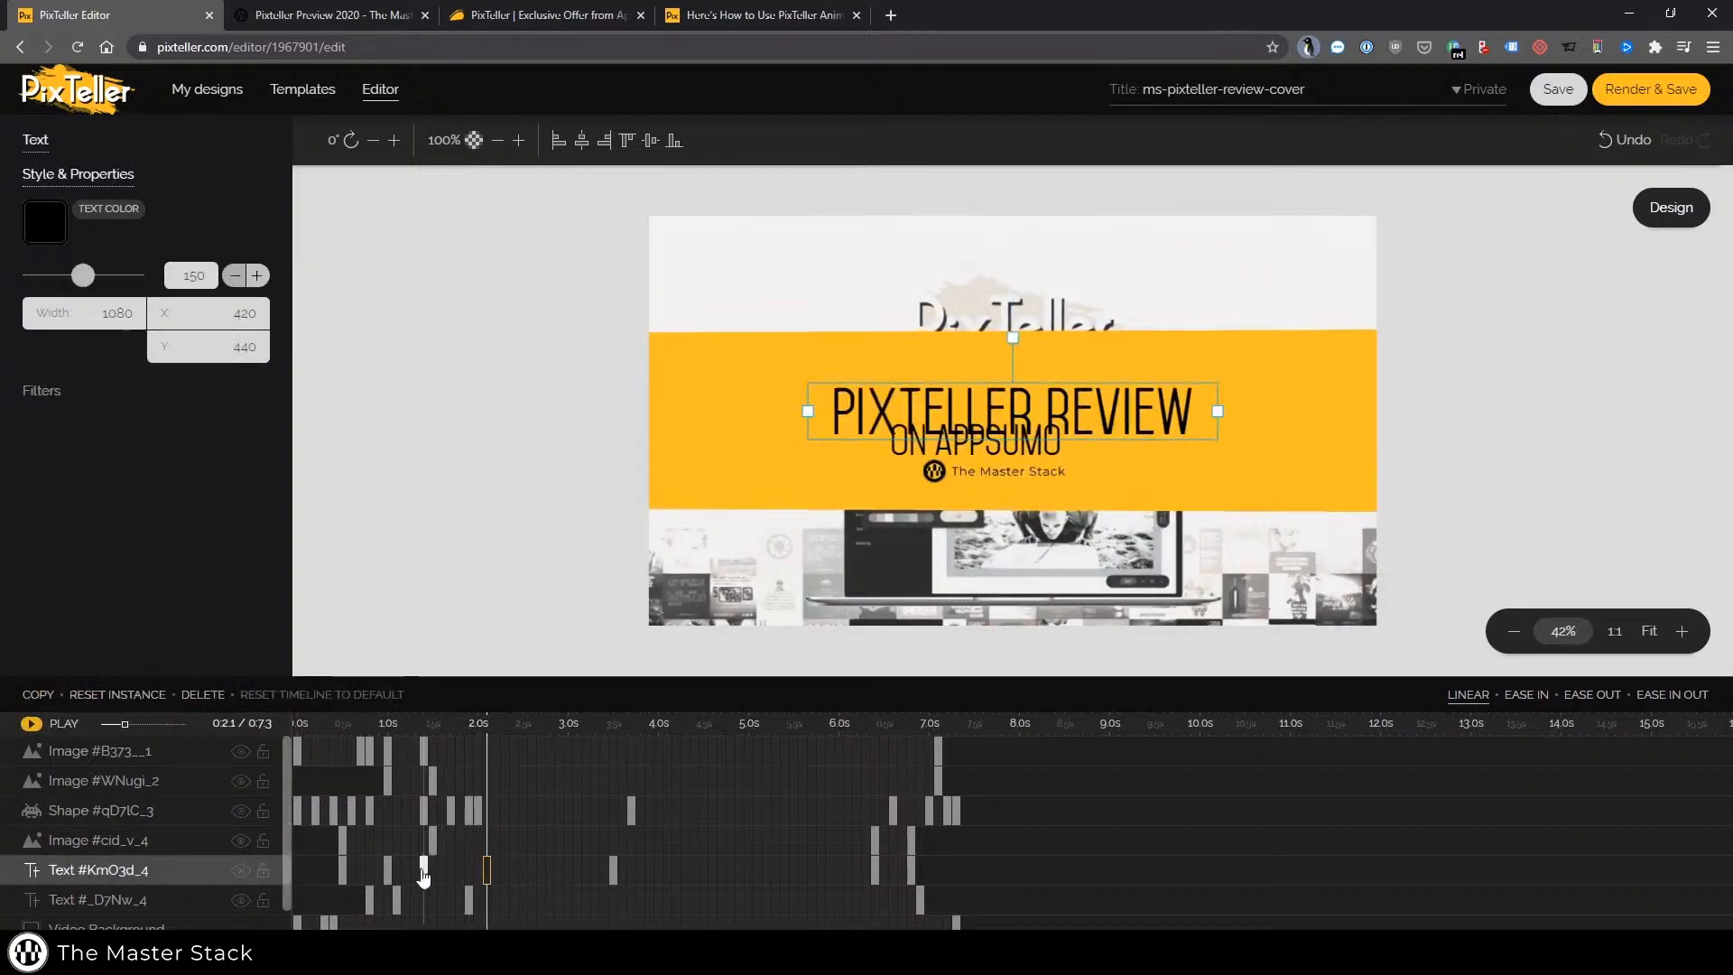
left_click_drag(516, 818, 515, 818)
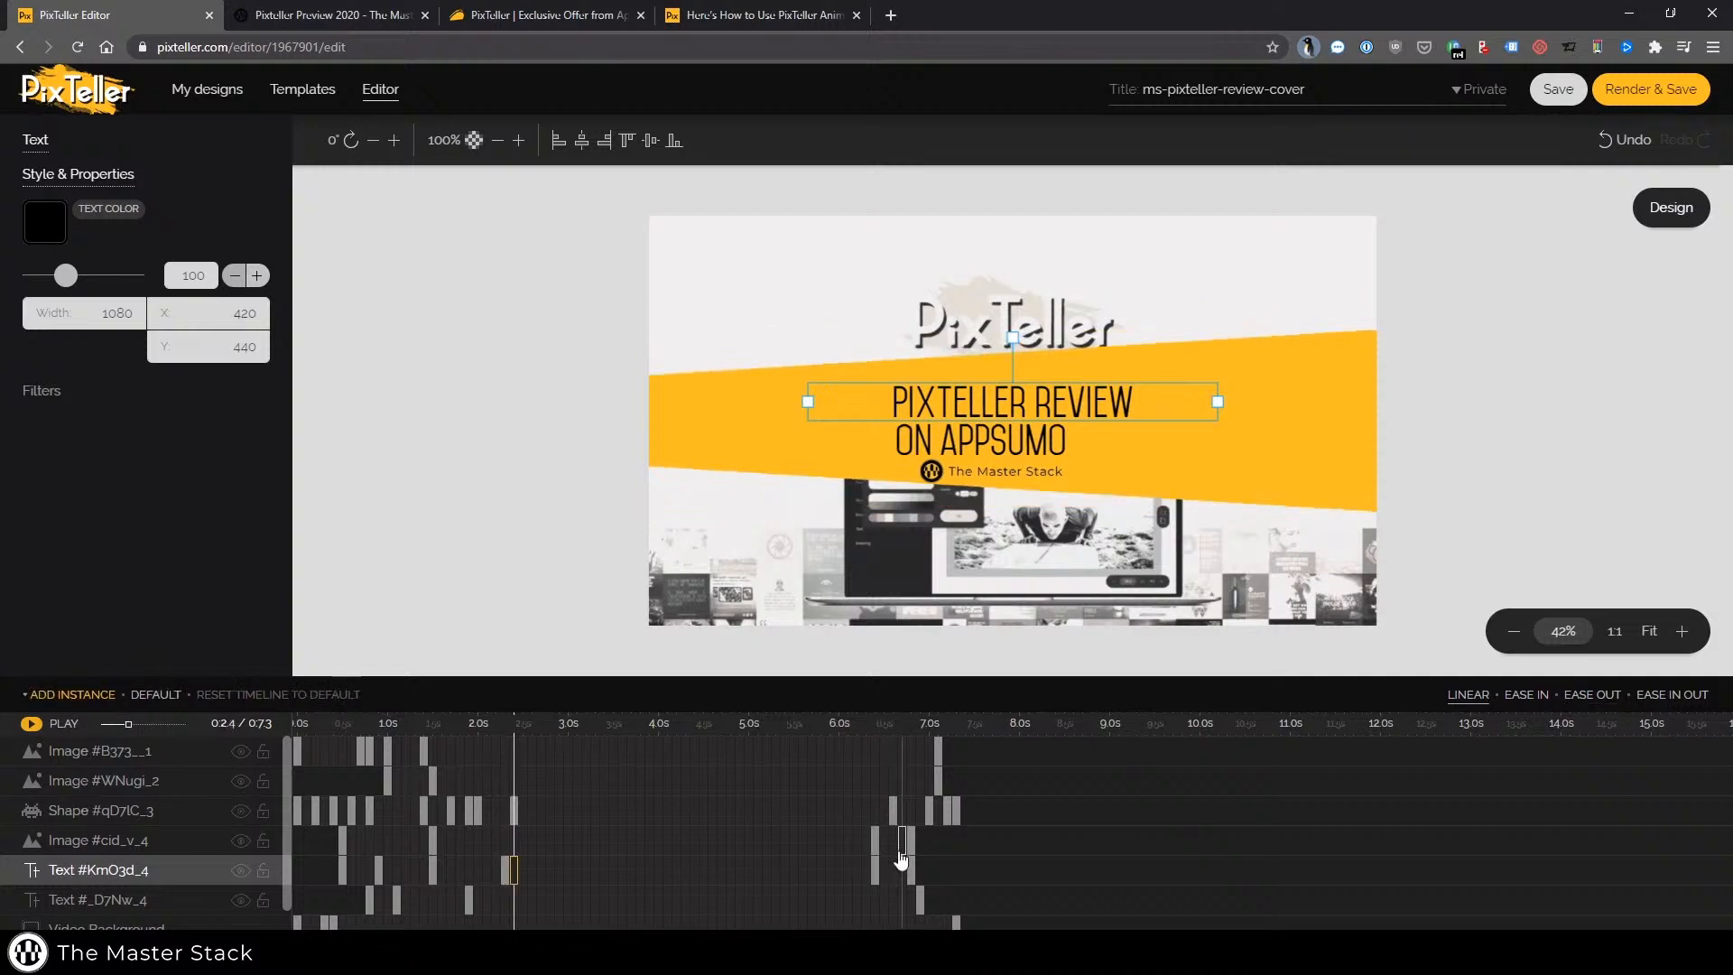
Pull the closing keyframes of Image #cid_v_4, both text layers and the shape earlier, to between 4.0 s and 5.0 s
left_click_drag(879, 853, 659, 853)
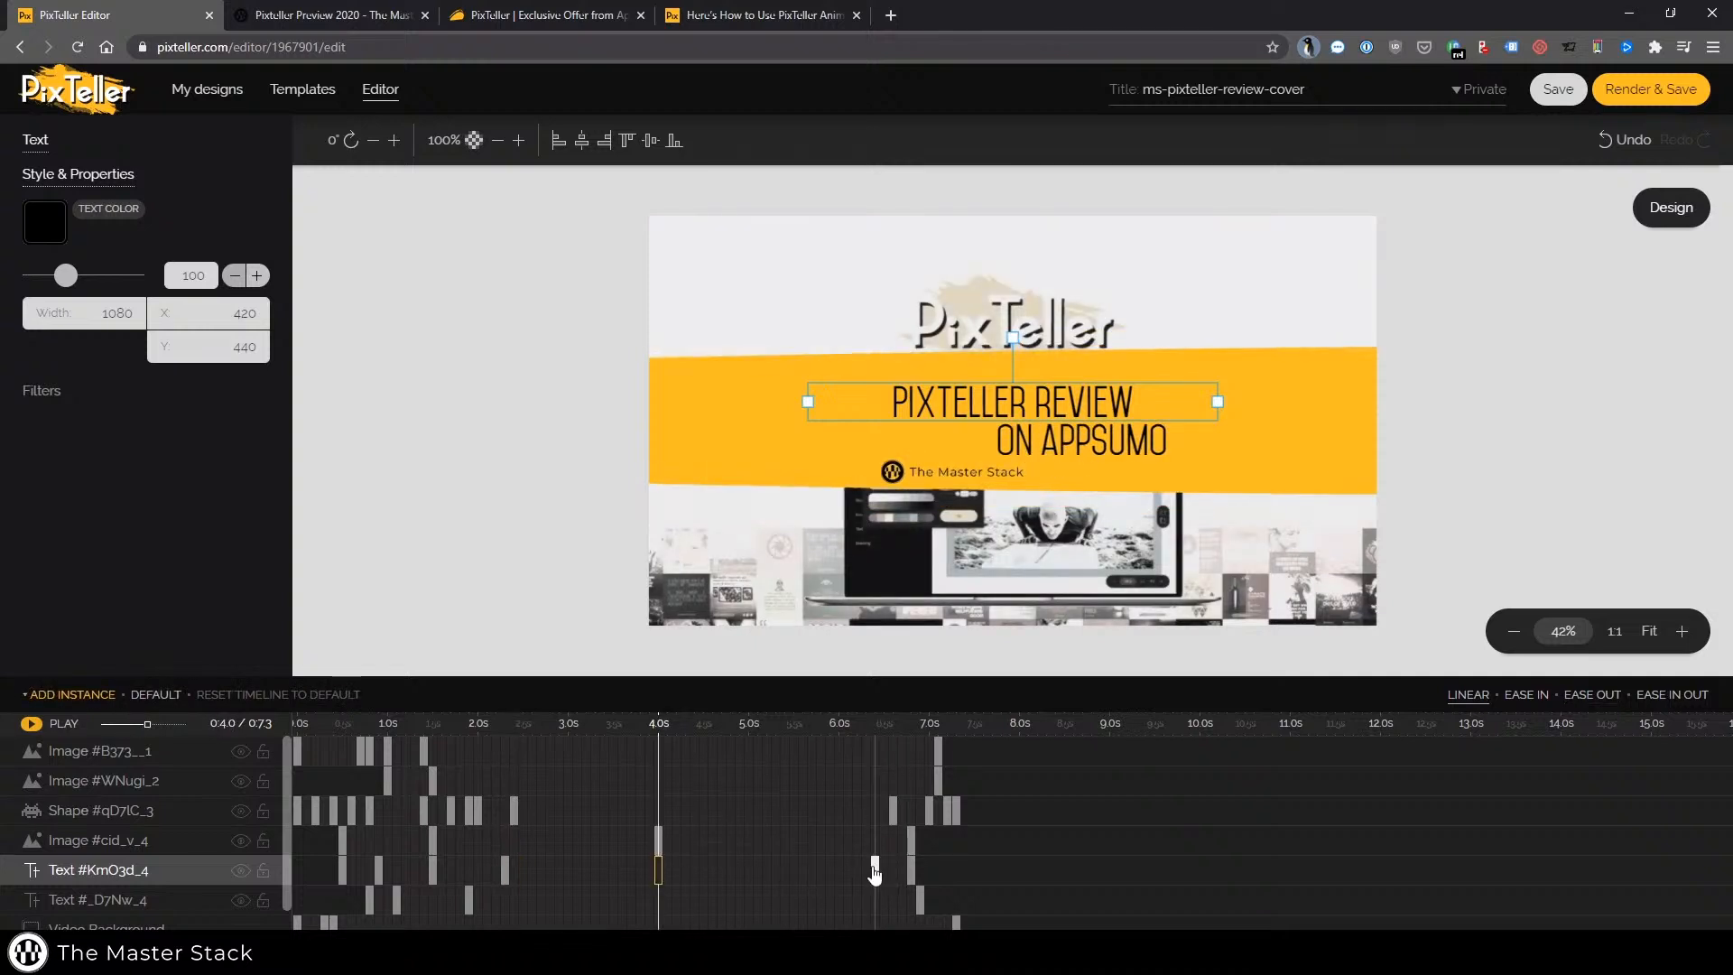
left_click_drag(874, 870, 658, 870)
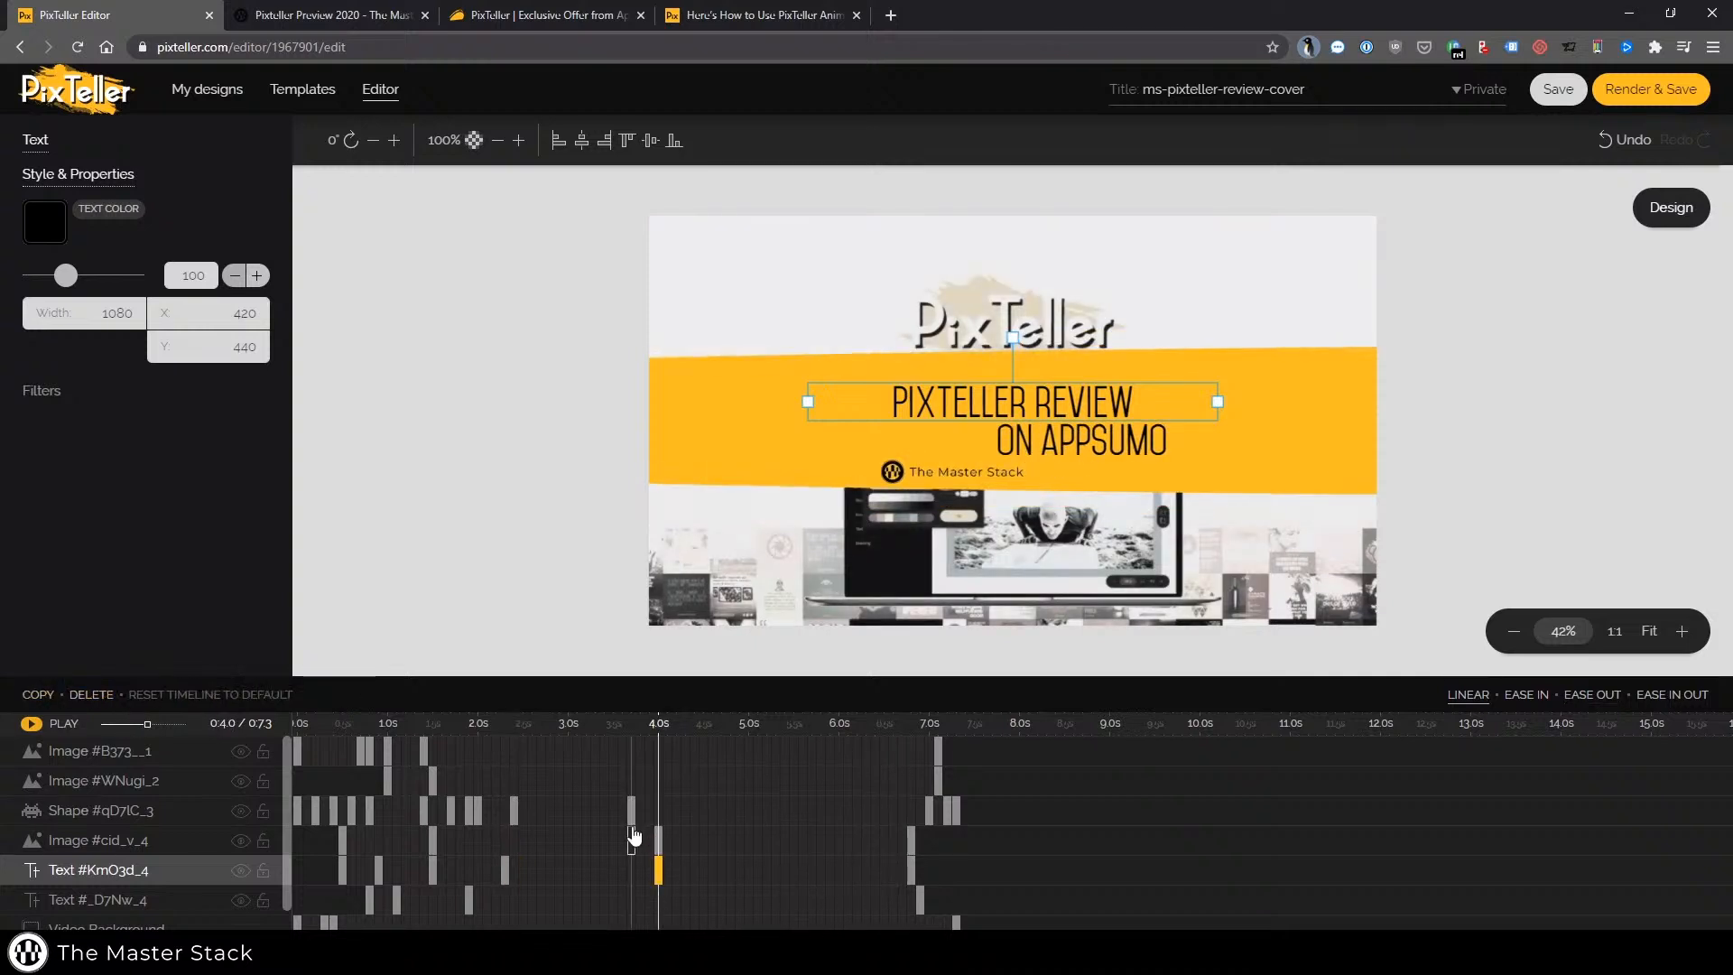
left_click(634, 836)
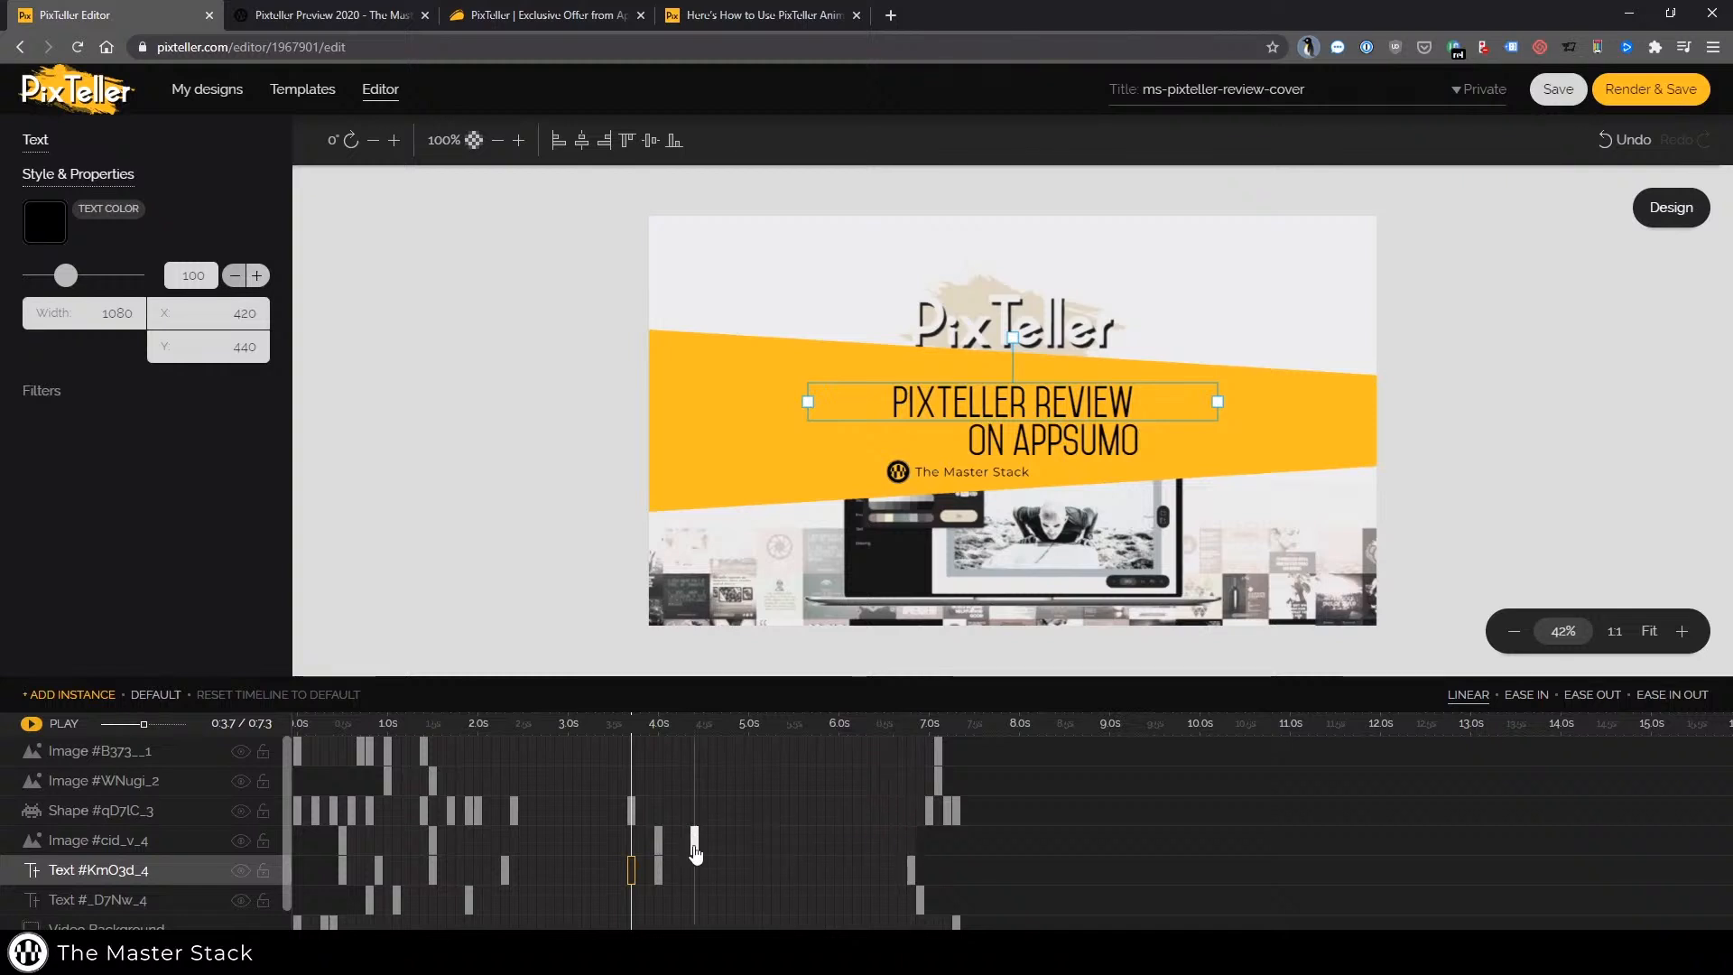
left_click_drag(696, 853, 695, 853)
left_click_drag(910, 872, 753, 847)
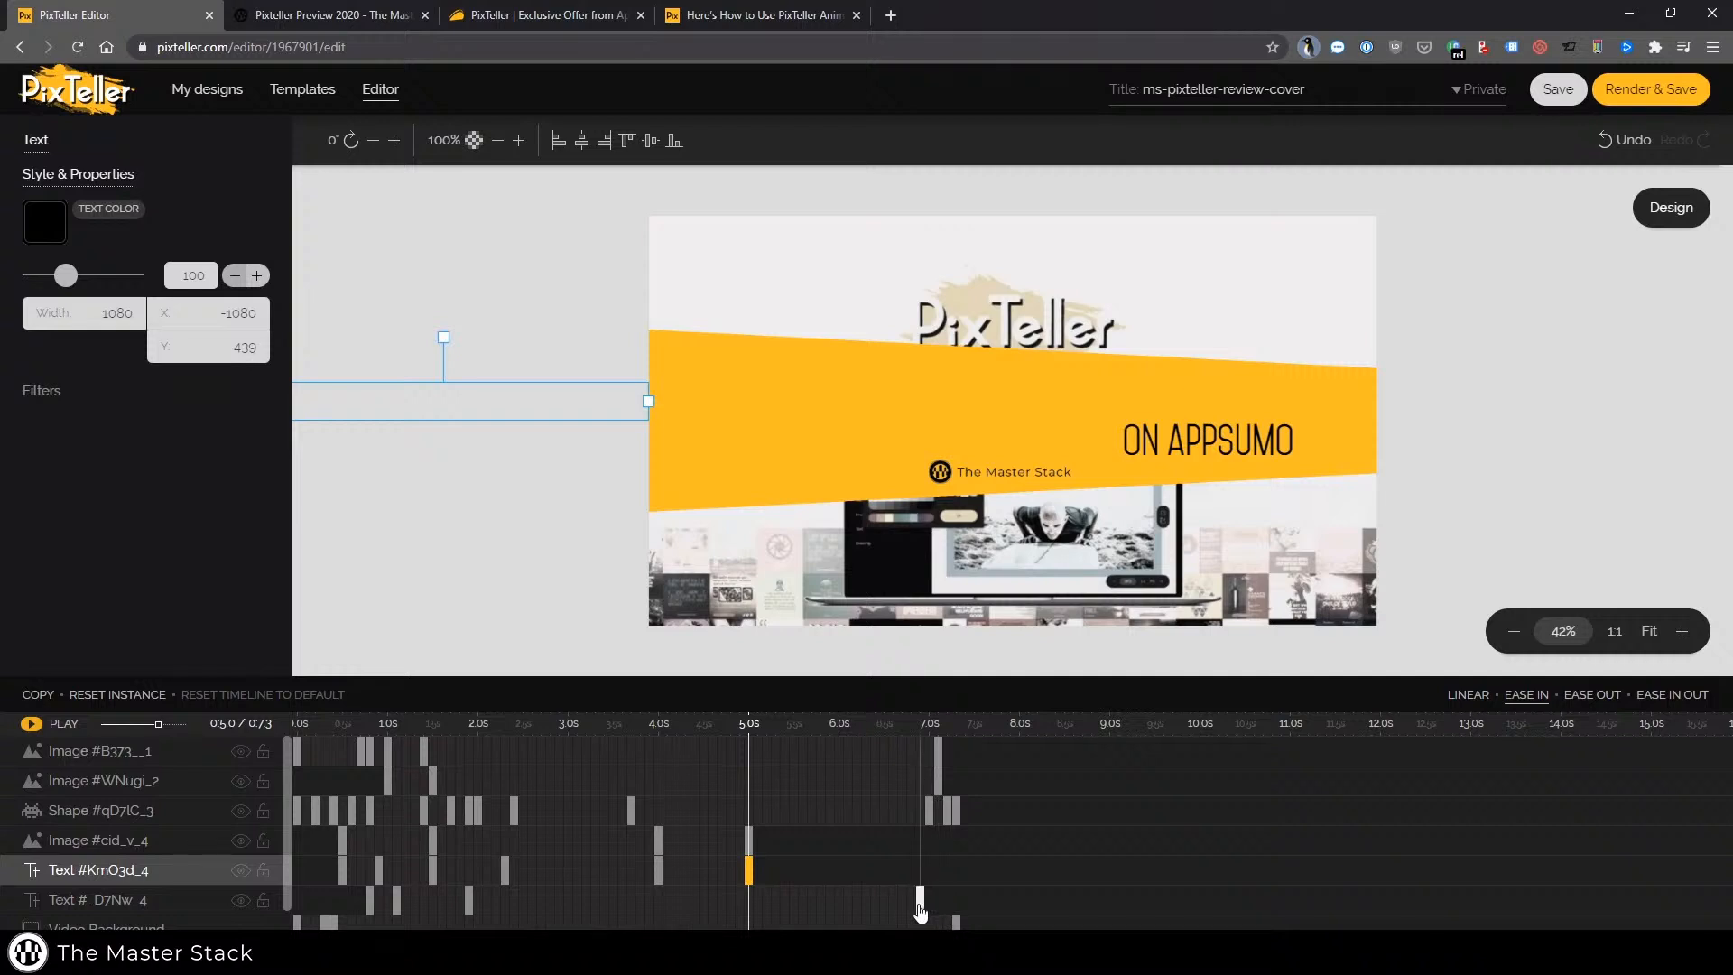
left_click_drag(920, 902, 748, 898)
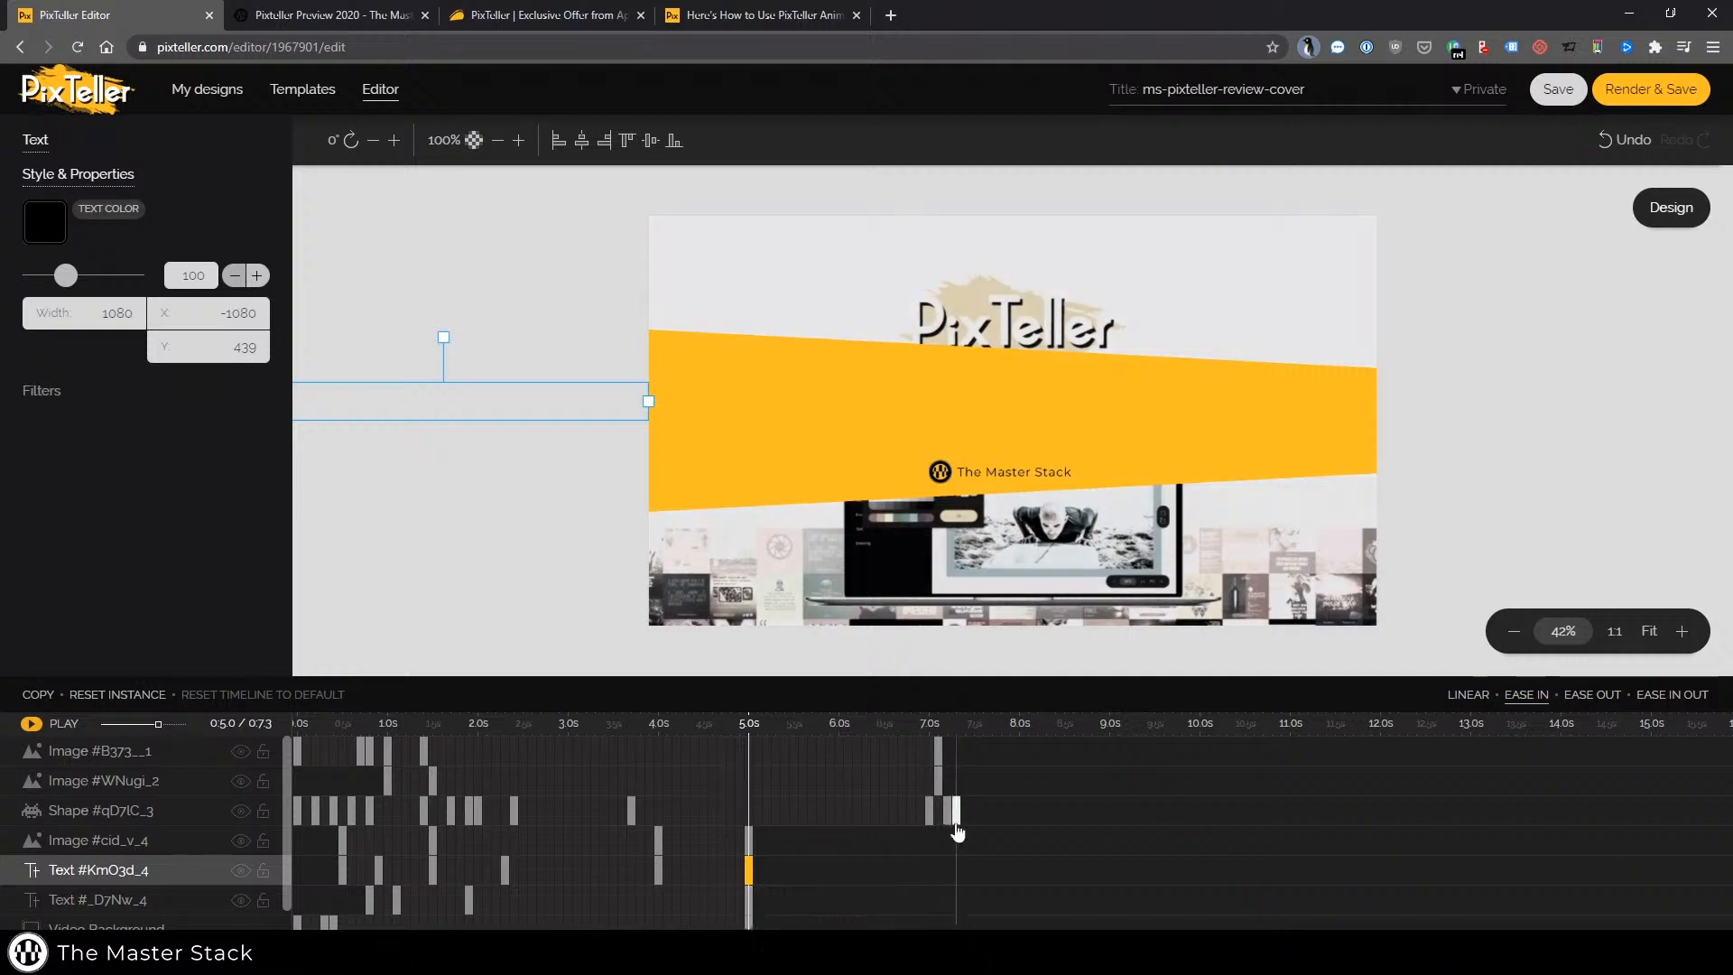
left_click_drag(957, 826, 721, 821)
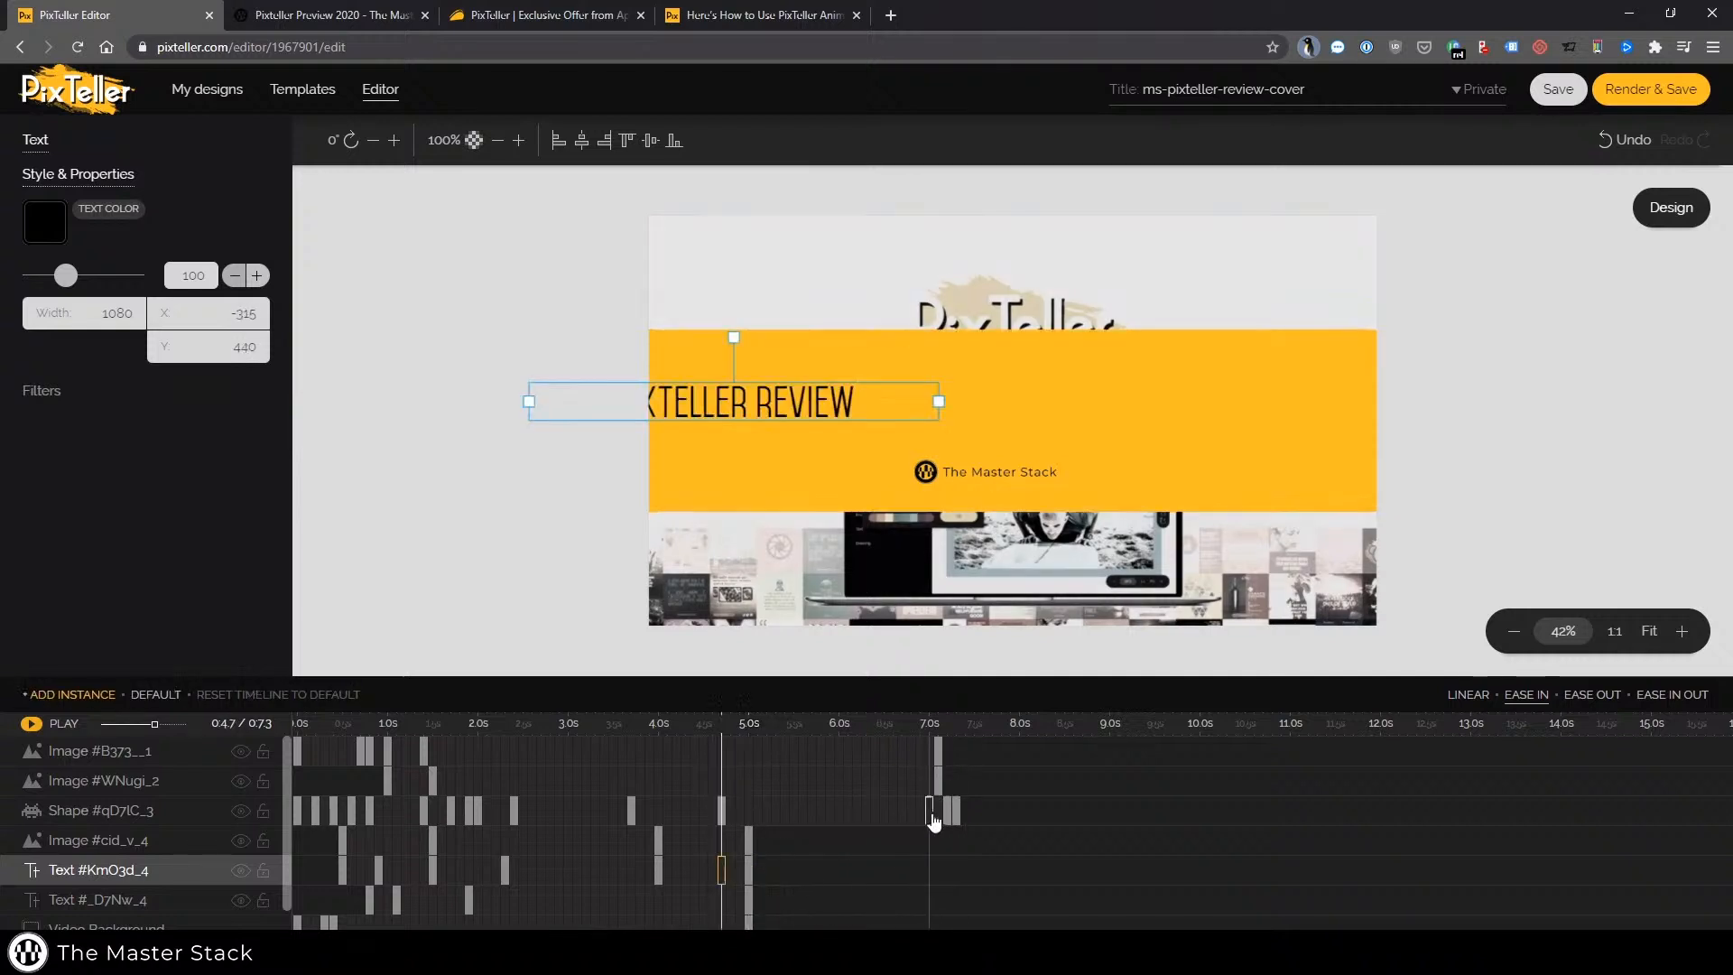
left_click_drag(949, 818, 740, 824)
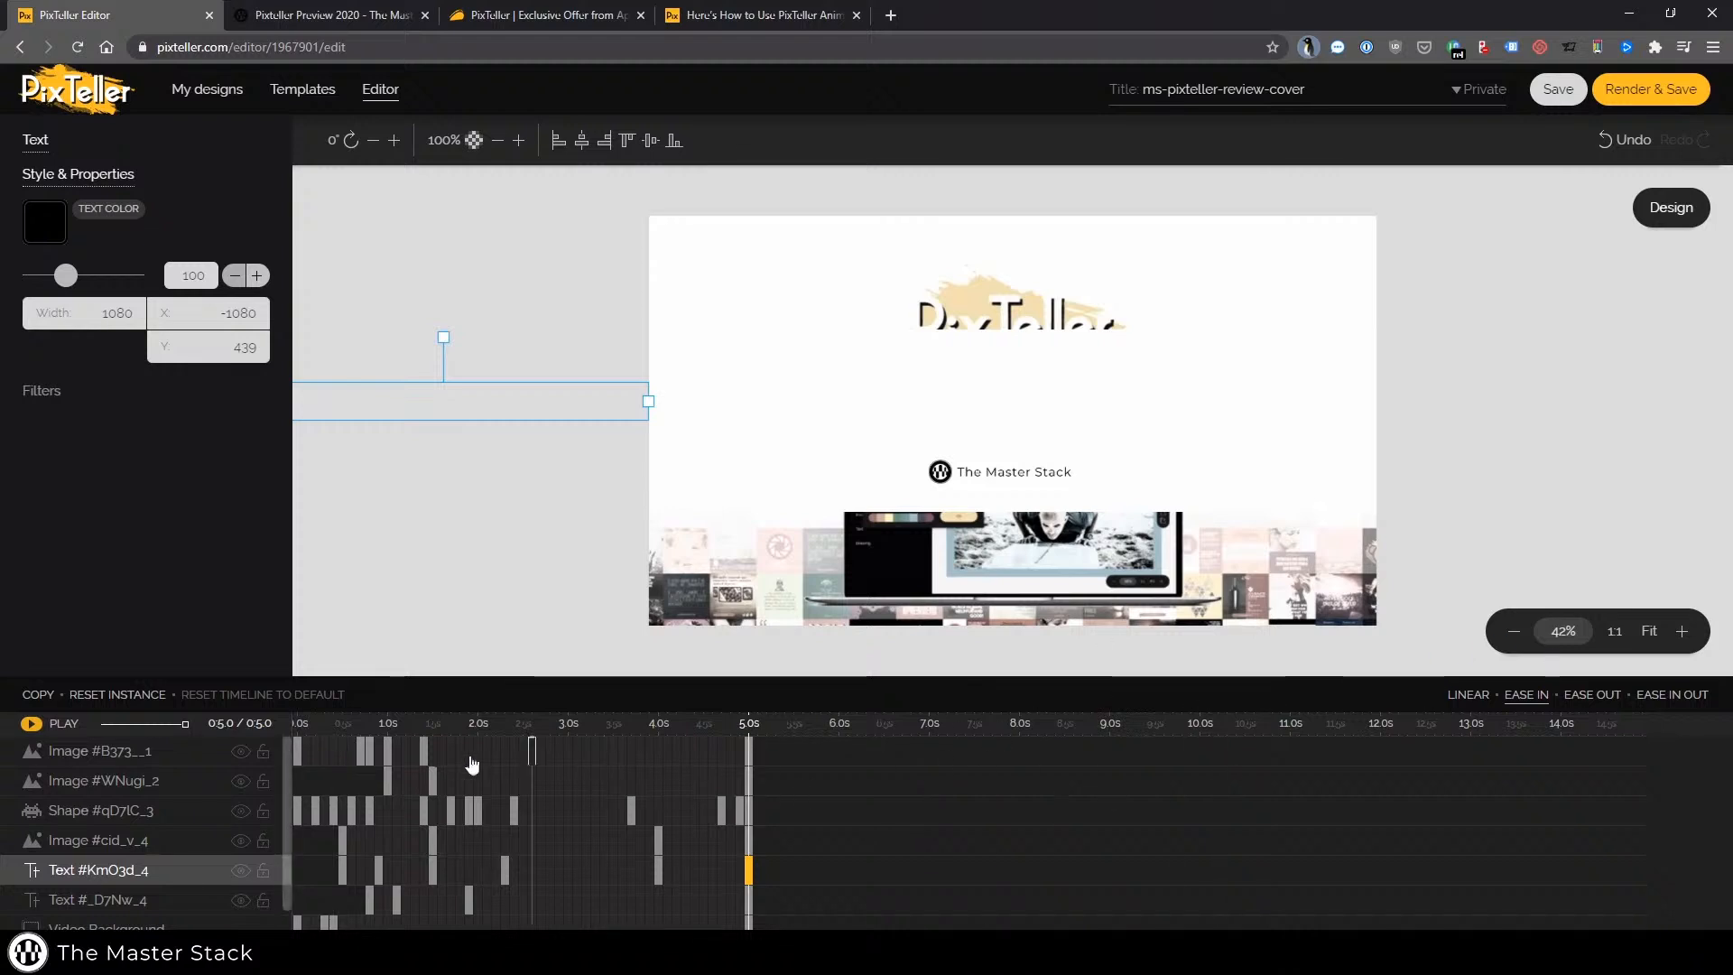
Play the shortened animation from the start and inspect the text and image keyframes at 0.5 s
left_click(297, 750)
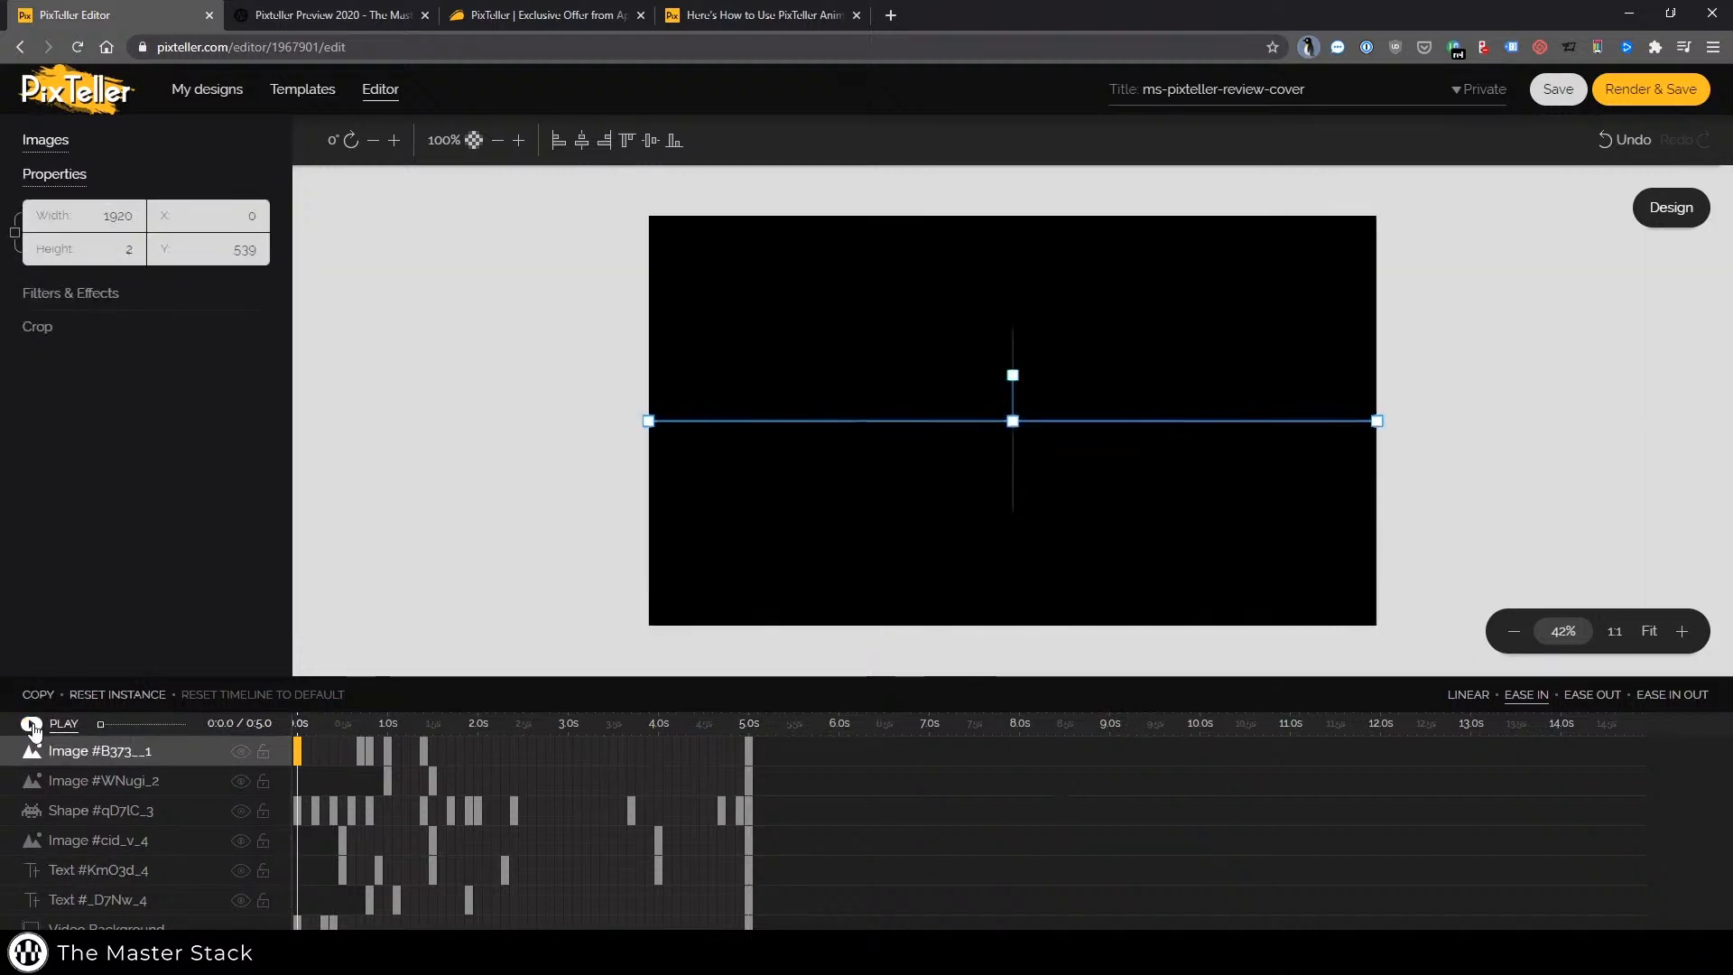
left_click(31, 725)
left_click(343, 870)
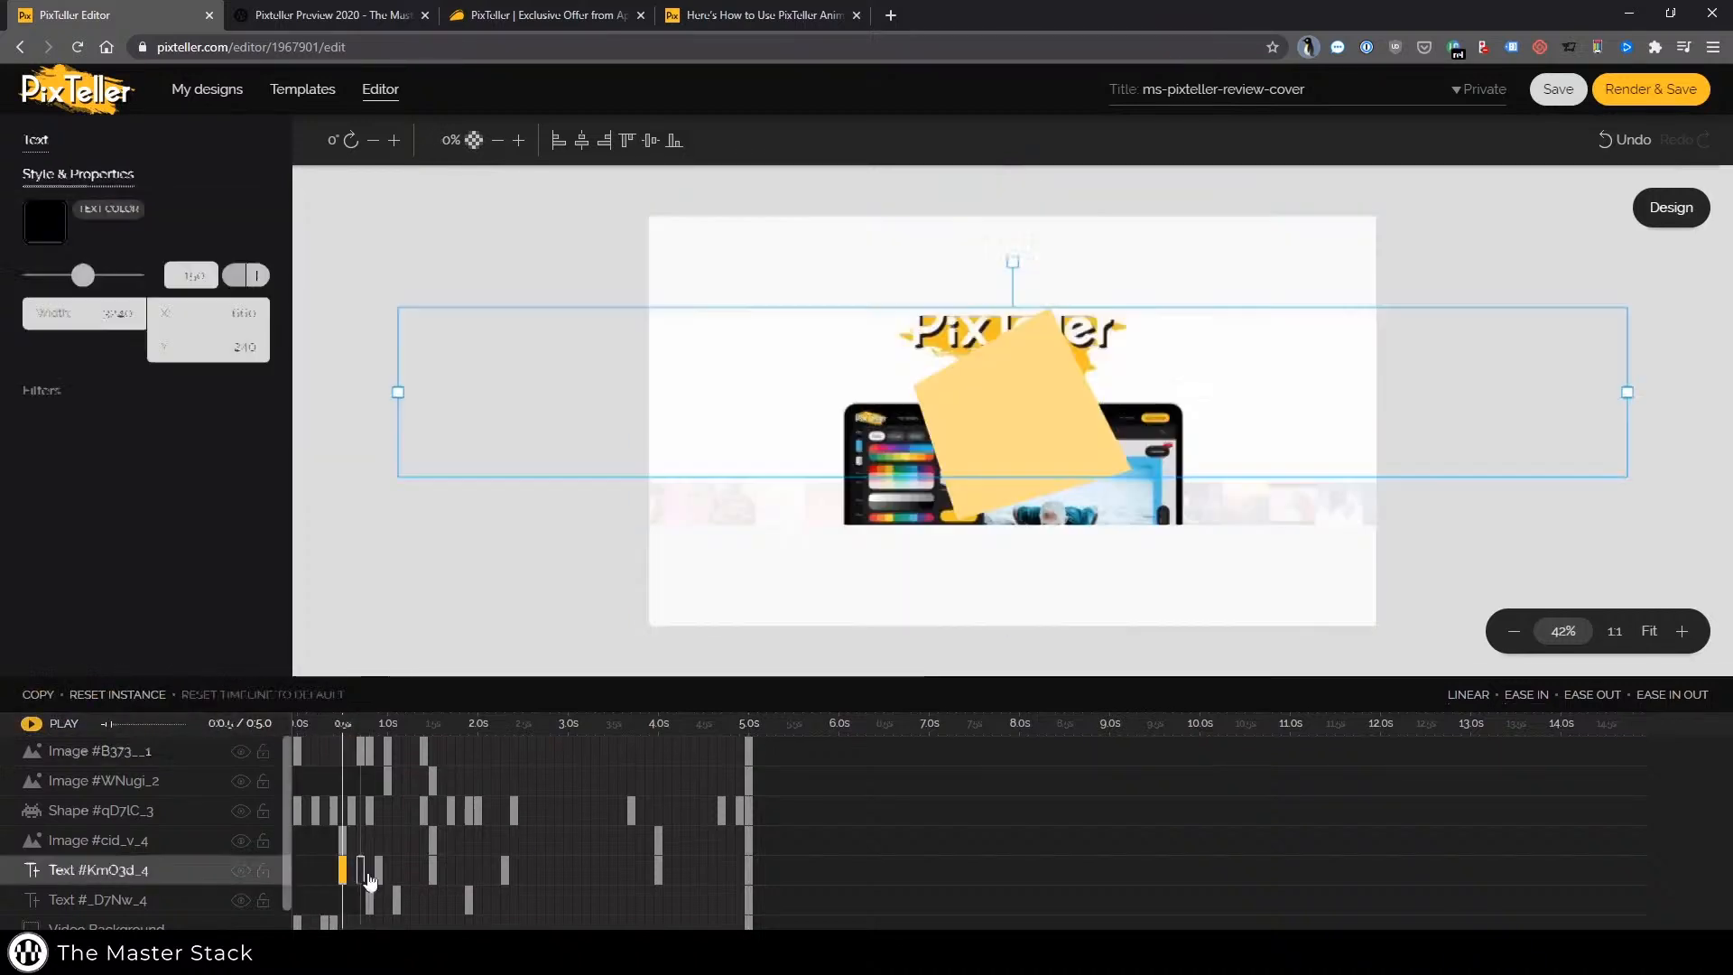
left_click(342, 841)
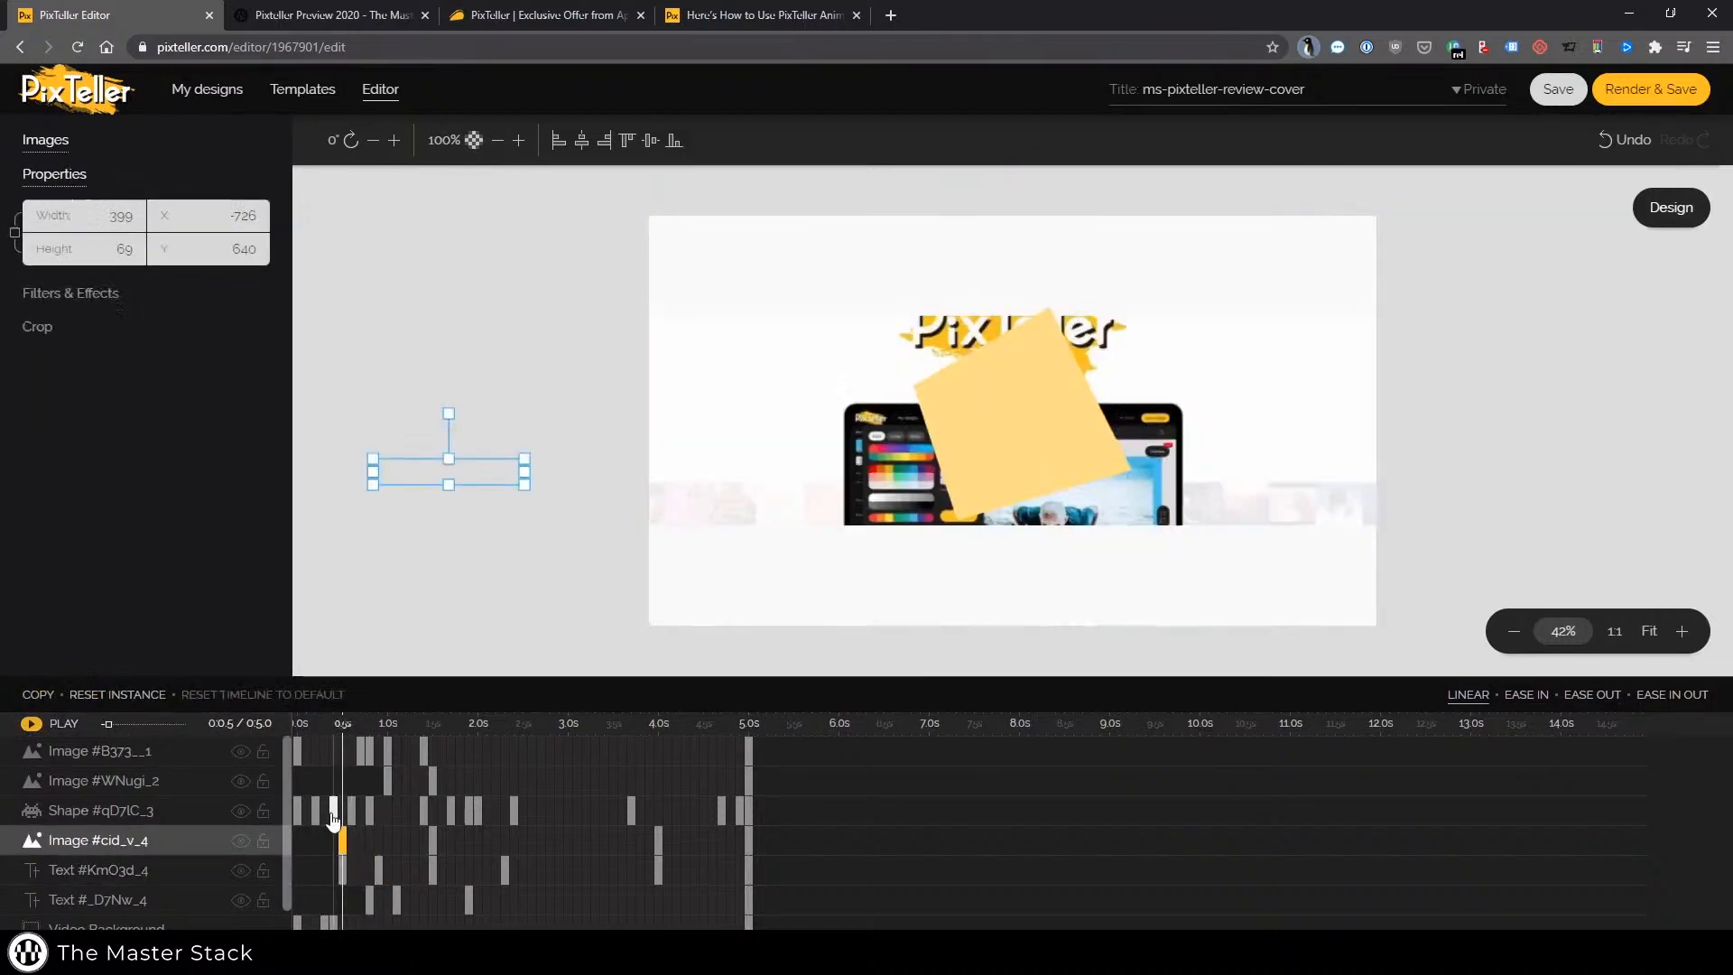
Select the early shape keyframes and move a Text #KmO3d_4 keyframe to about 1.1 s
left_click(332, 810)
left_click(351, 810)
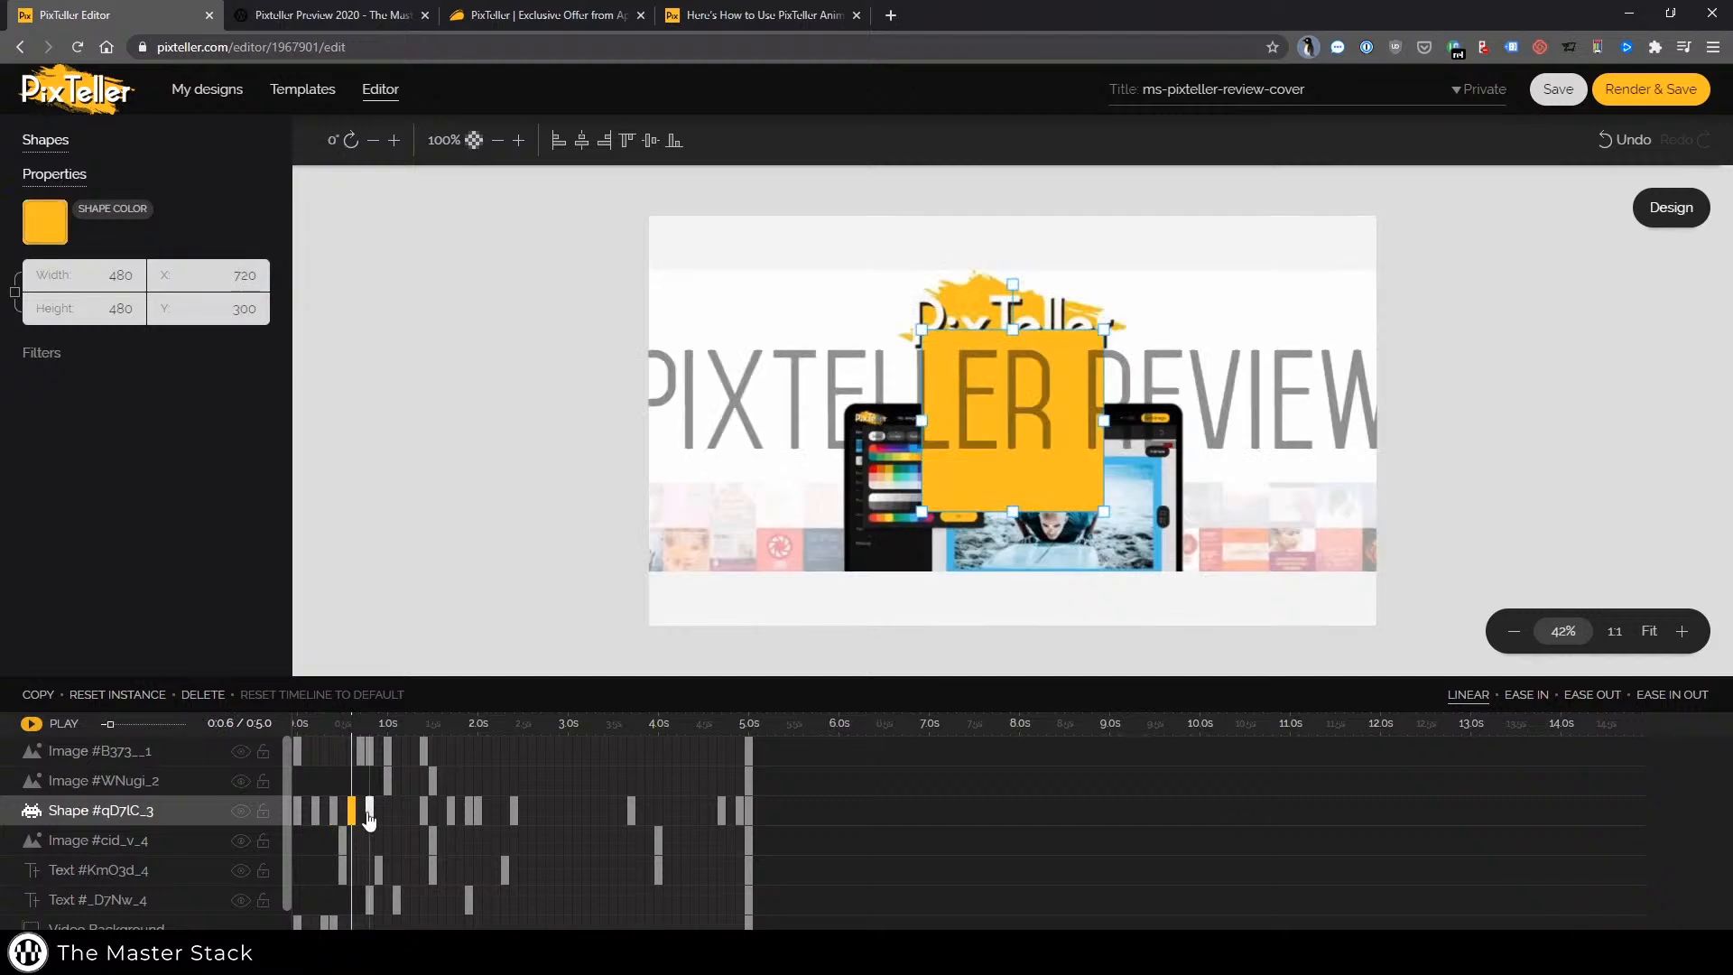
left_click(368, 811)
left_click(351, 810)
left_click_drag(354, 872, 395, 874)
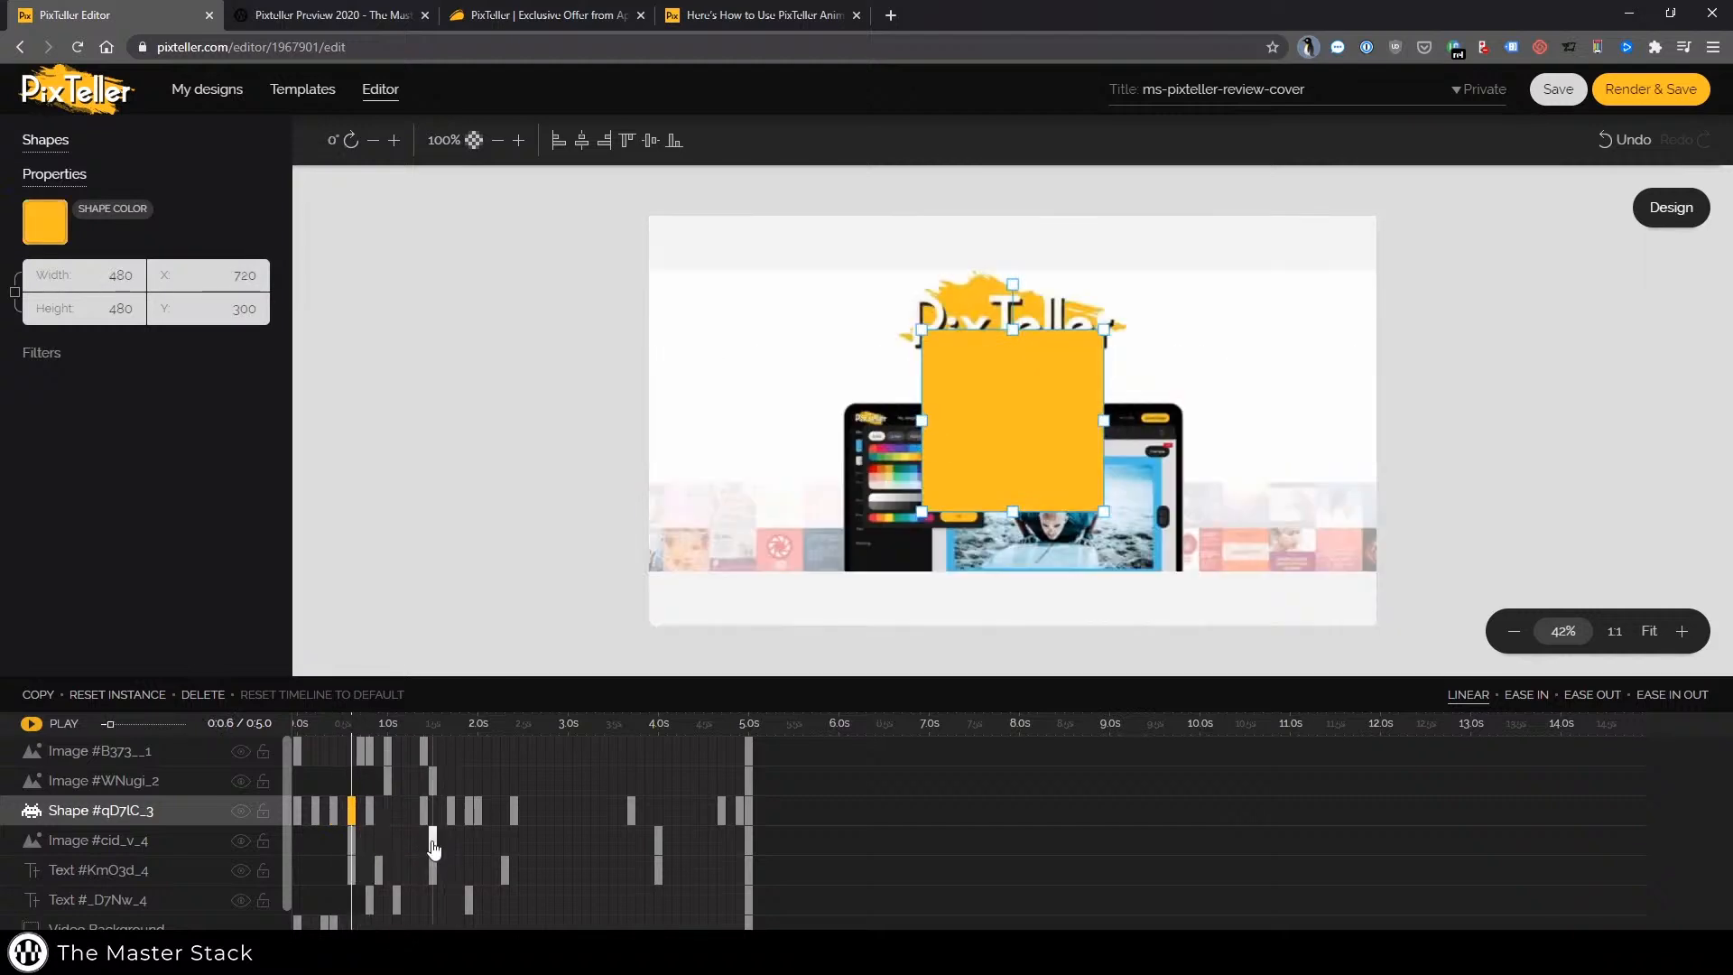
Move the later Text #KmO3d_4 keyframe from about 1.5 s to 1.4 s
left_click(433, 839)
left_click(429, 869)
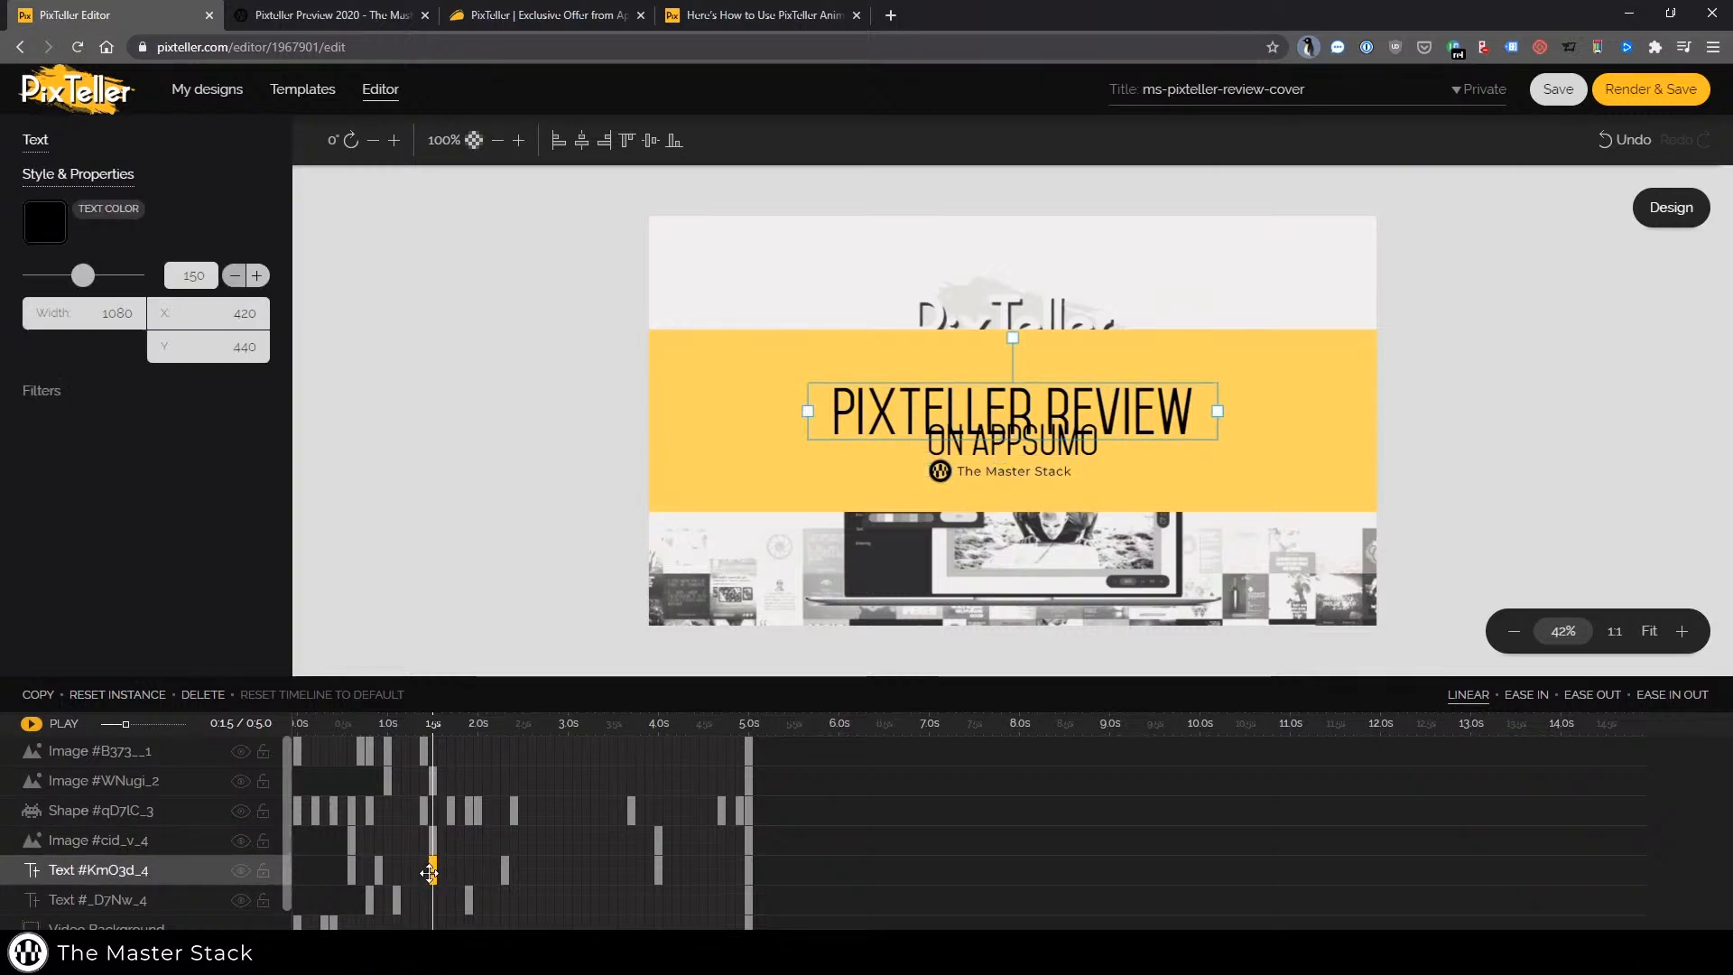
left_click_drag(429, 872, 414, 875)
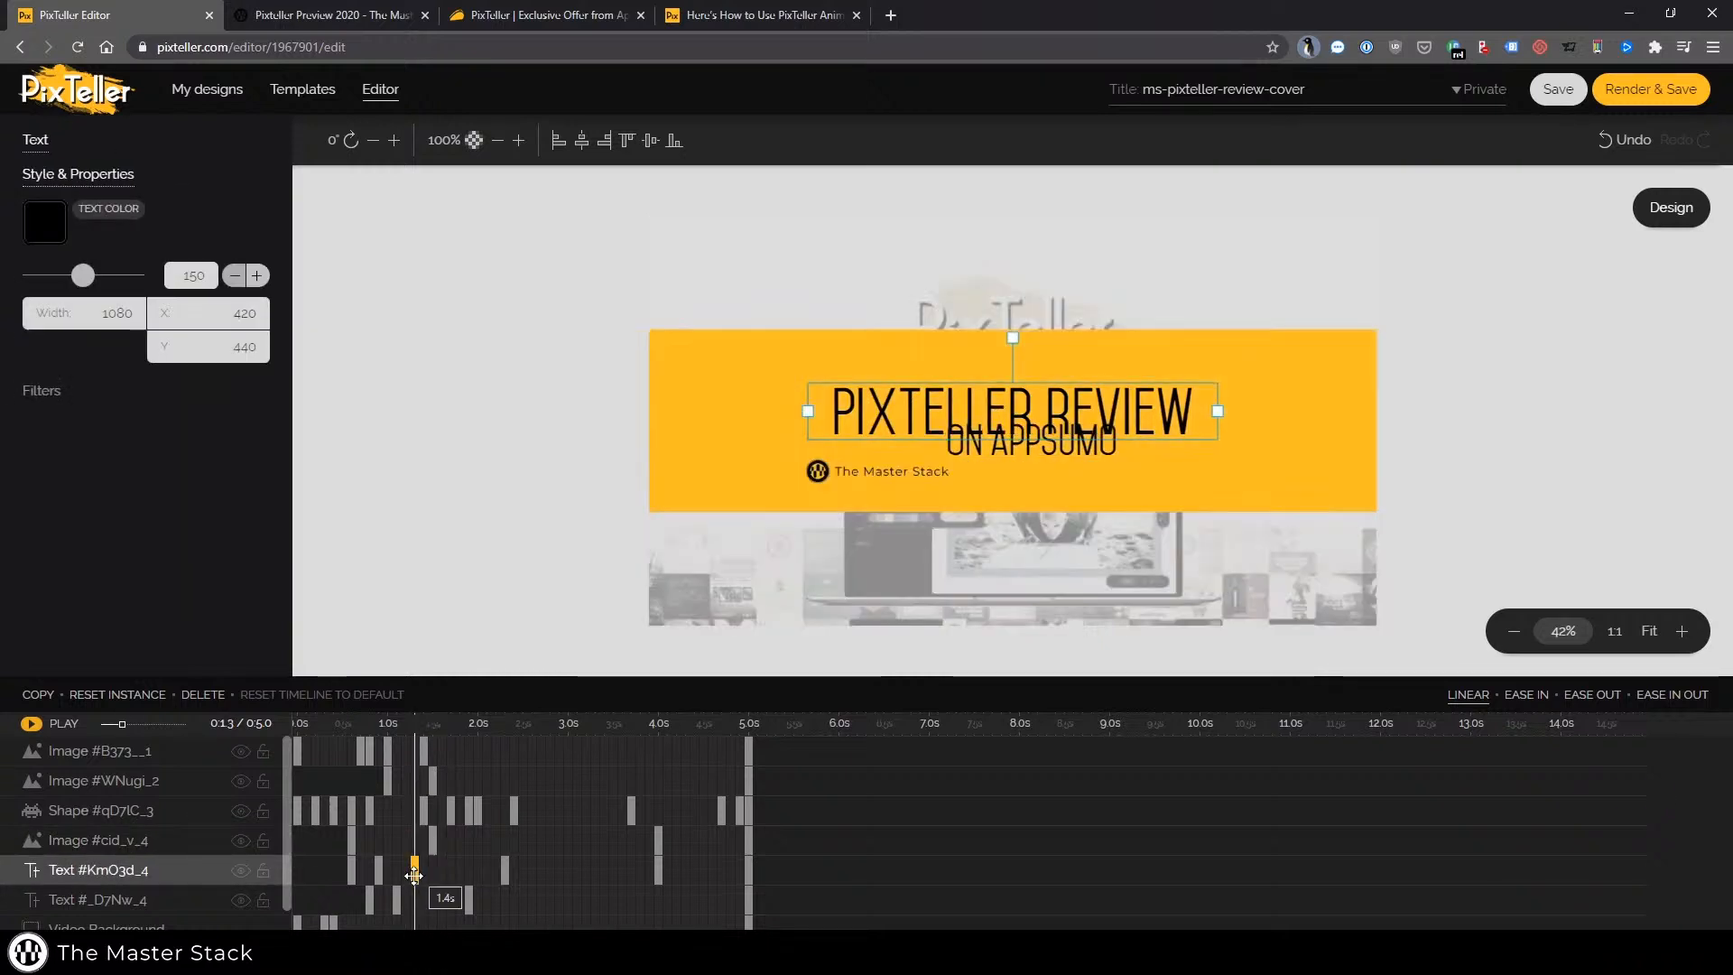
left_click(504, 872)
left_click(414, 870)
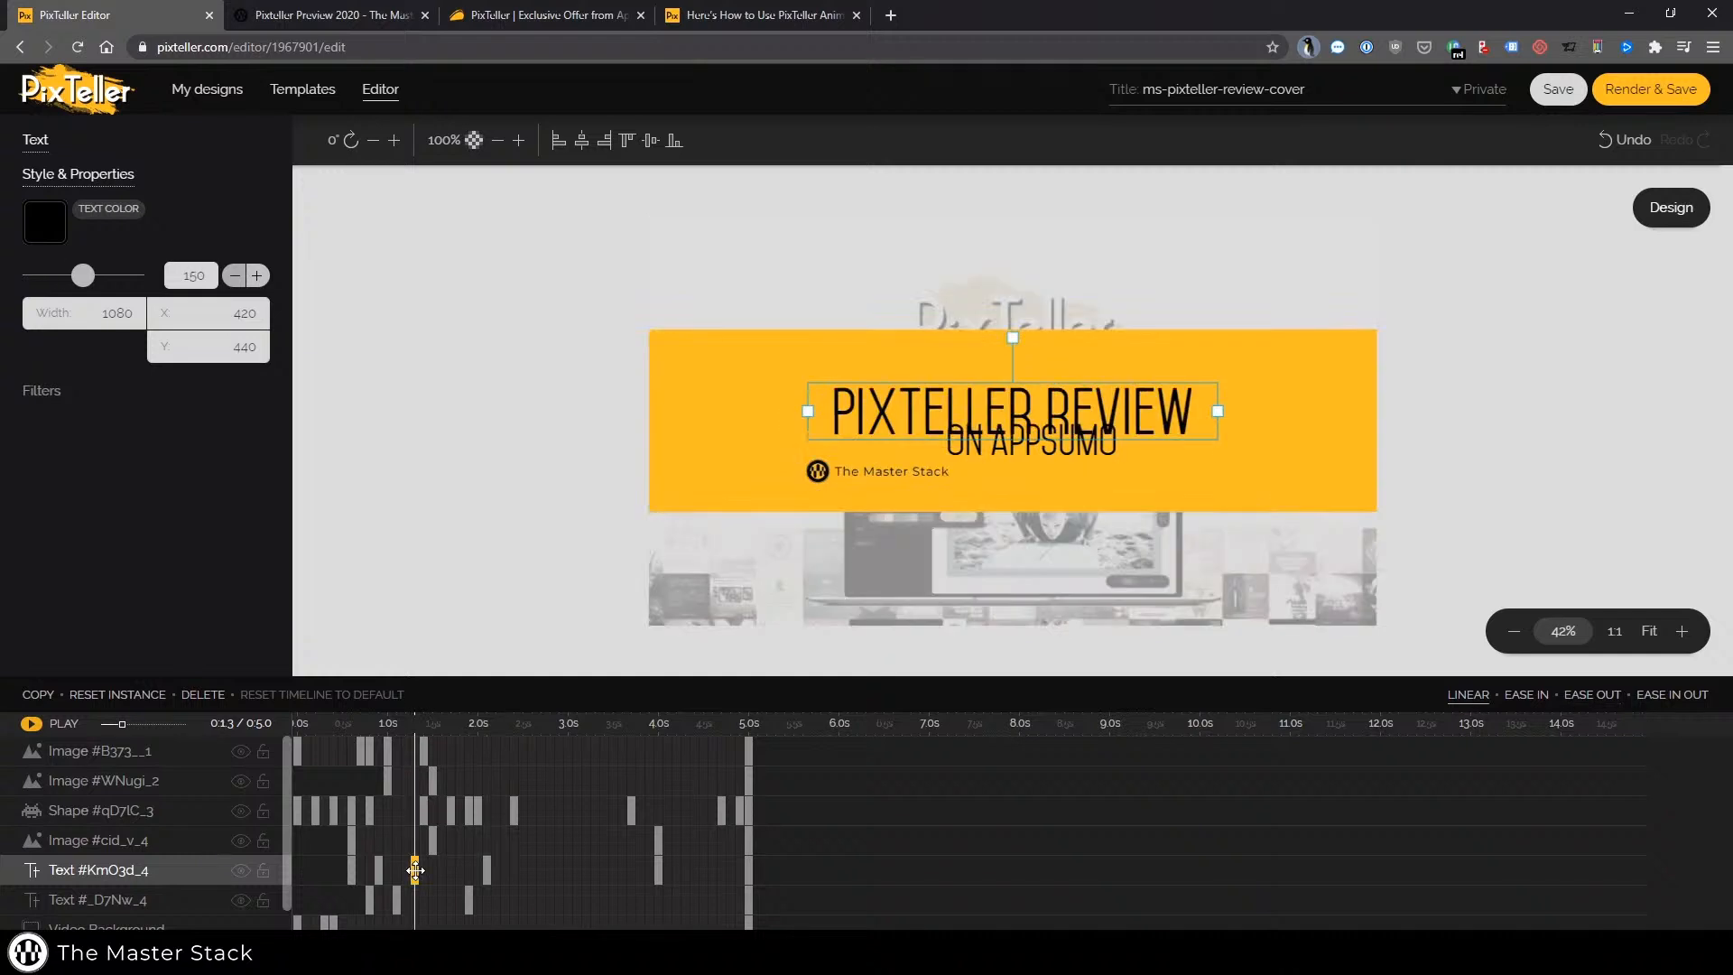
Check the Text #_D7Nw_4 keyframes and play the animation again from the start
left_click(397, 899)
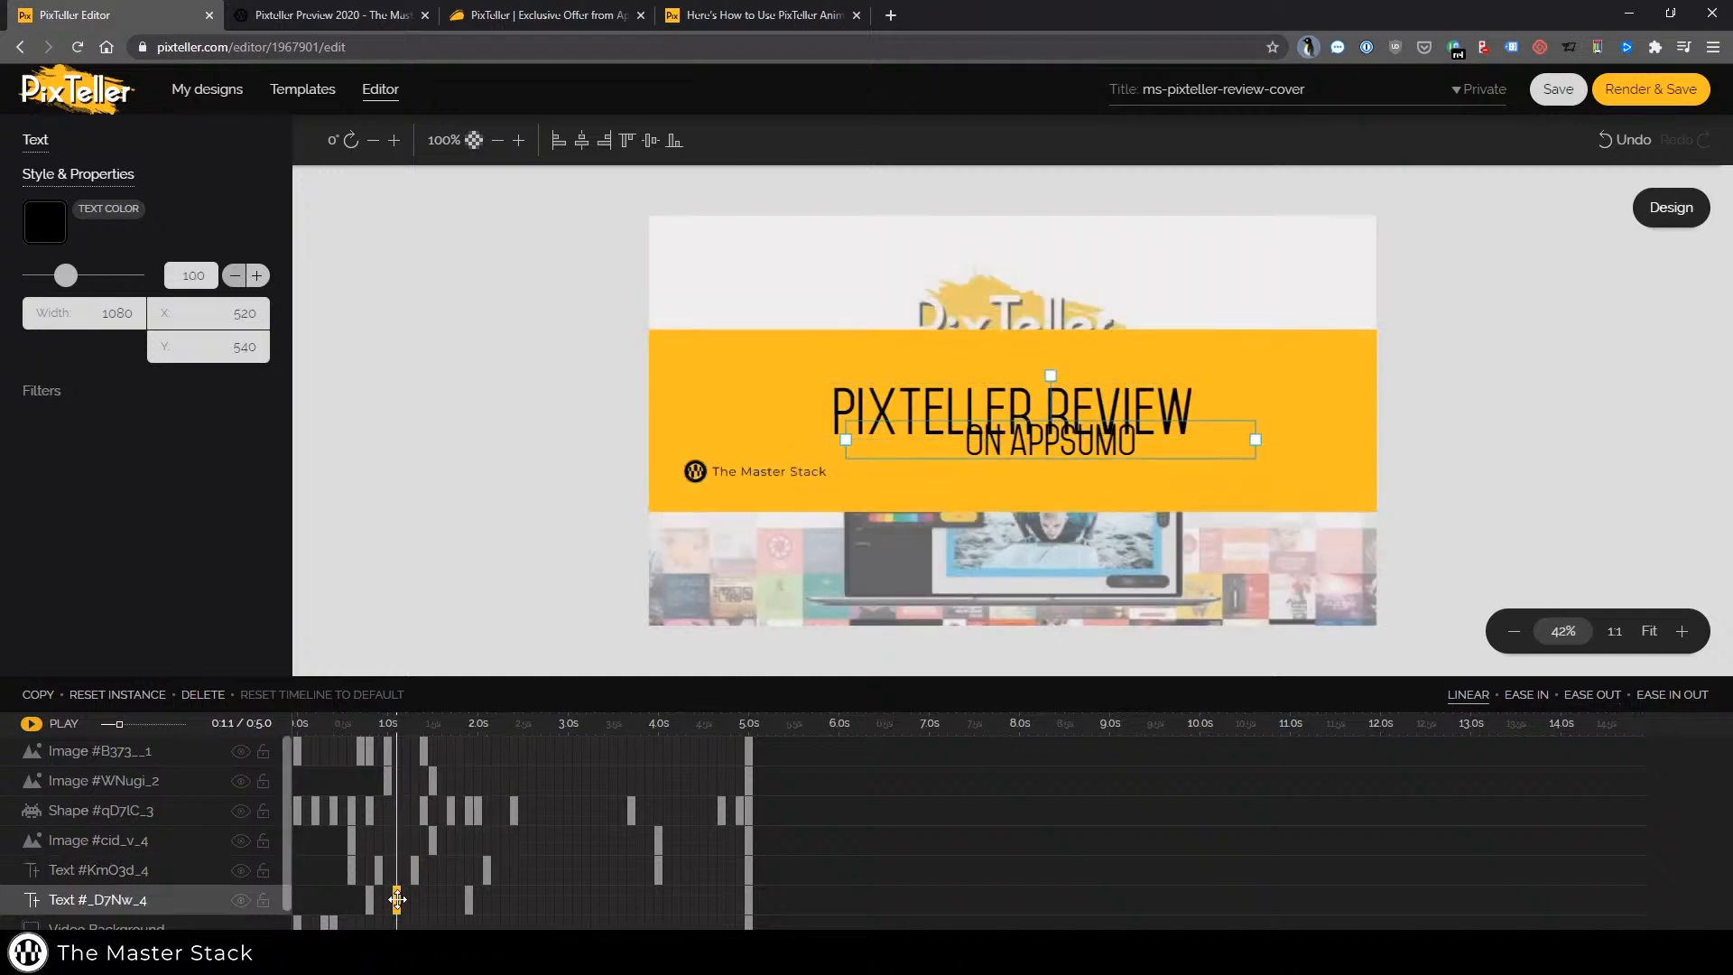
left_click(469, 899)
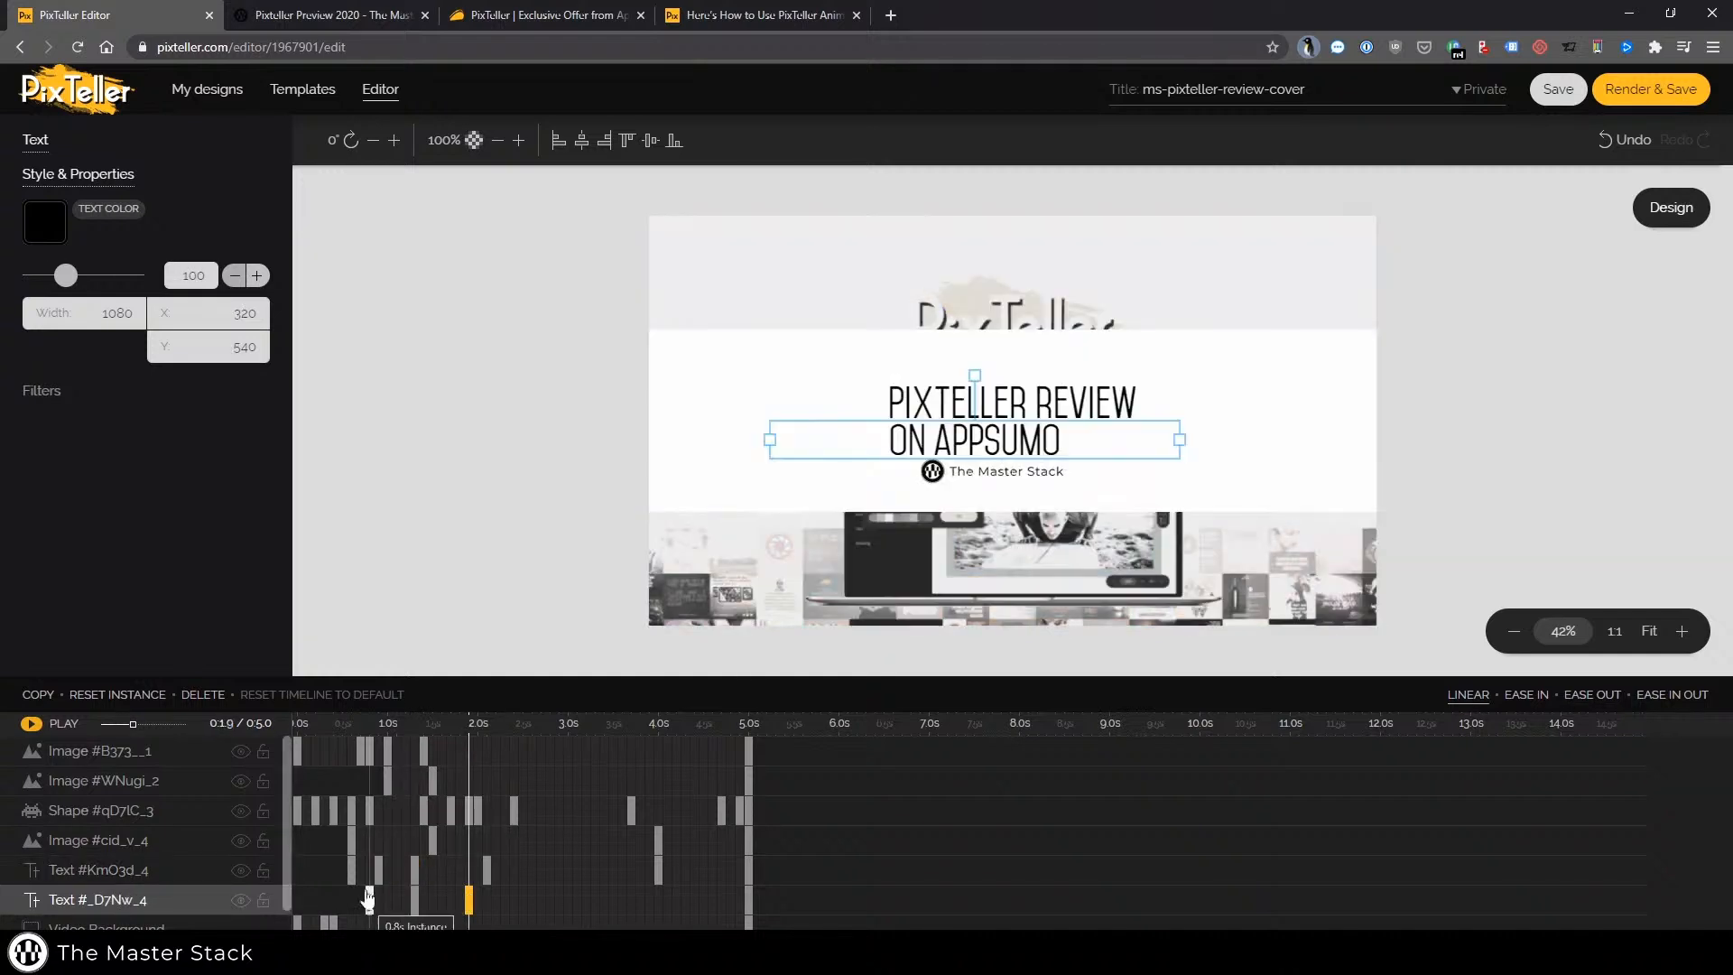
left_click(298, 780)
left_click(47, 724)
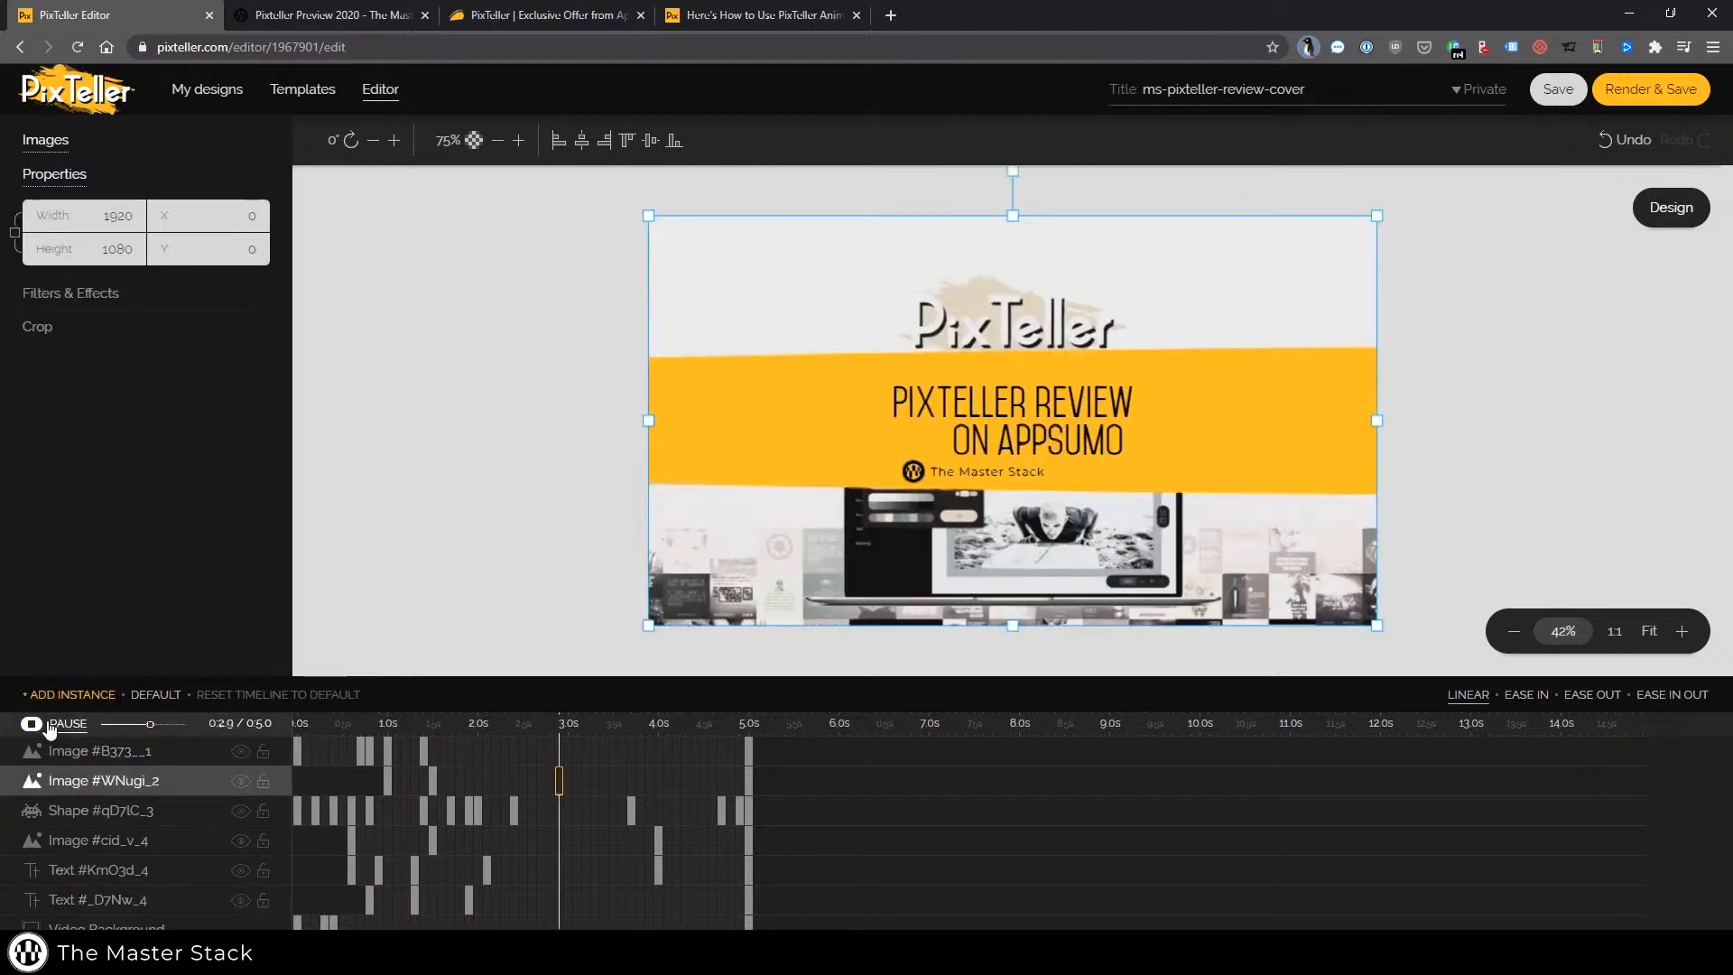
left_click(47, 724)
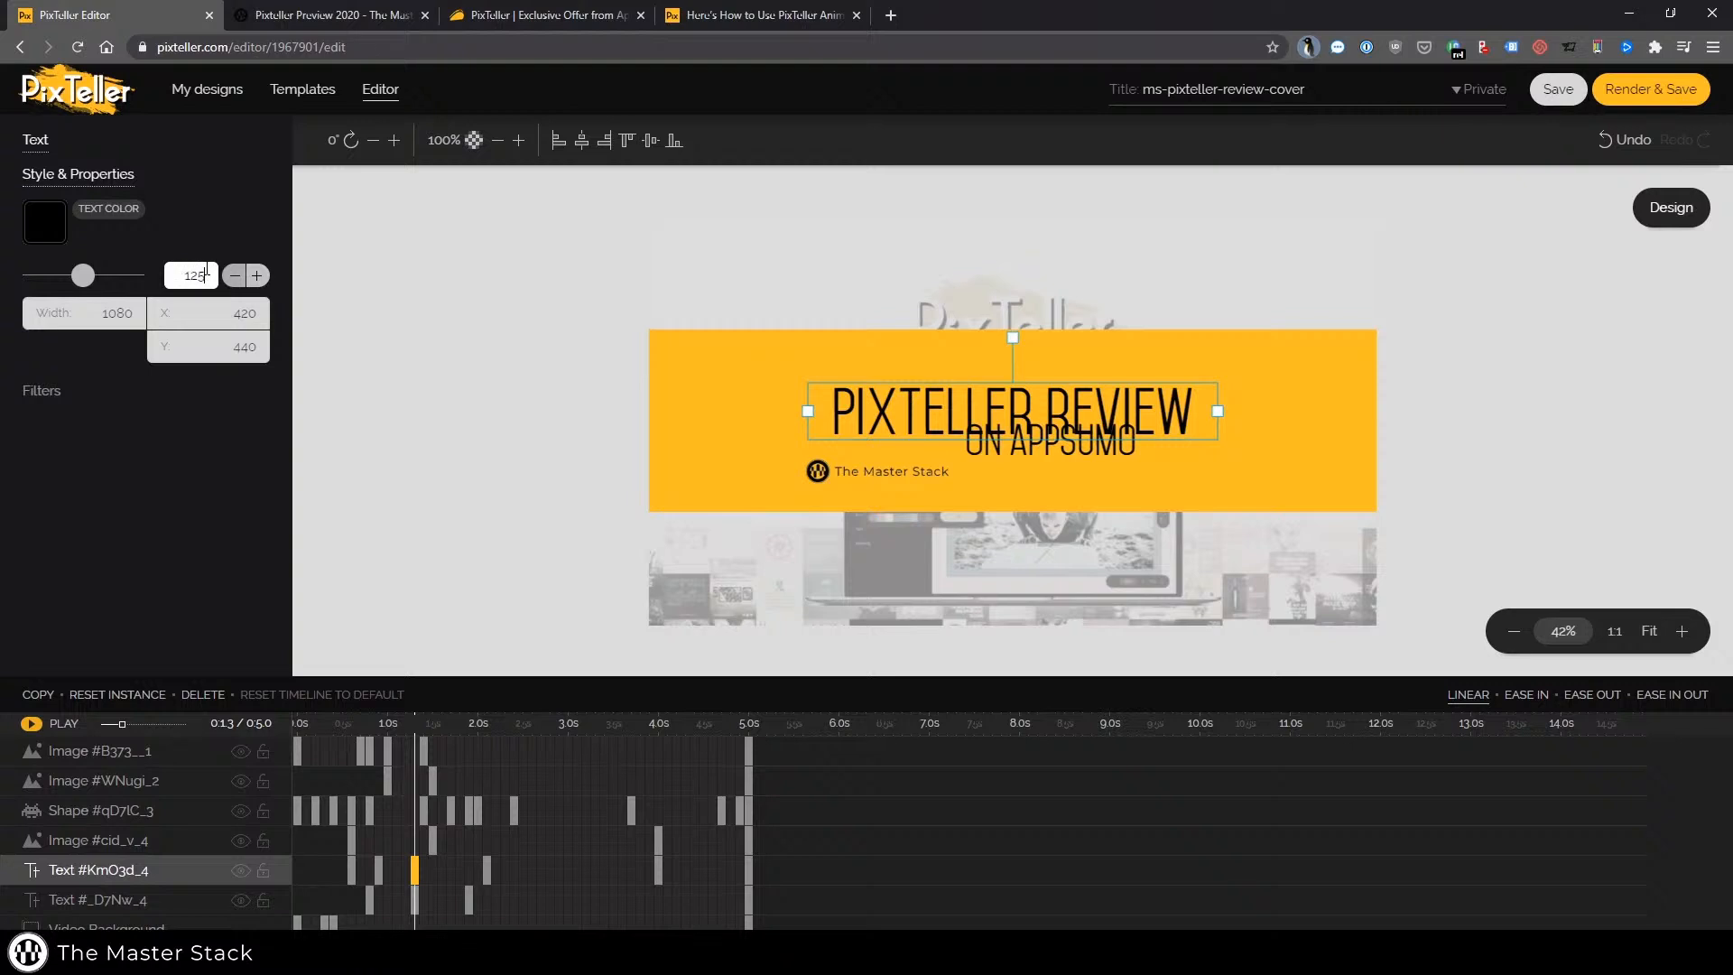
Deselect the text and inspect the final 5.0 s keyframes of the image and shape layers
key("Return")
left_click(388, 653)
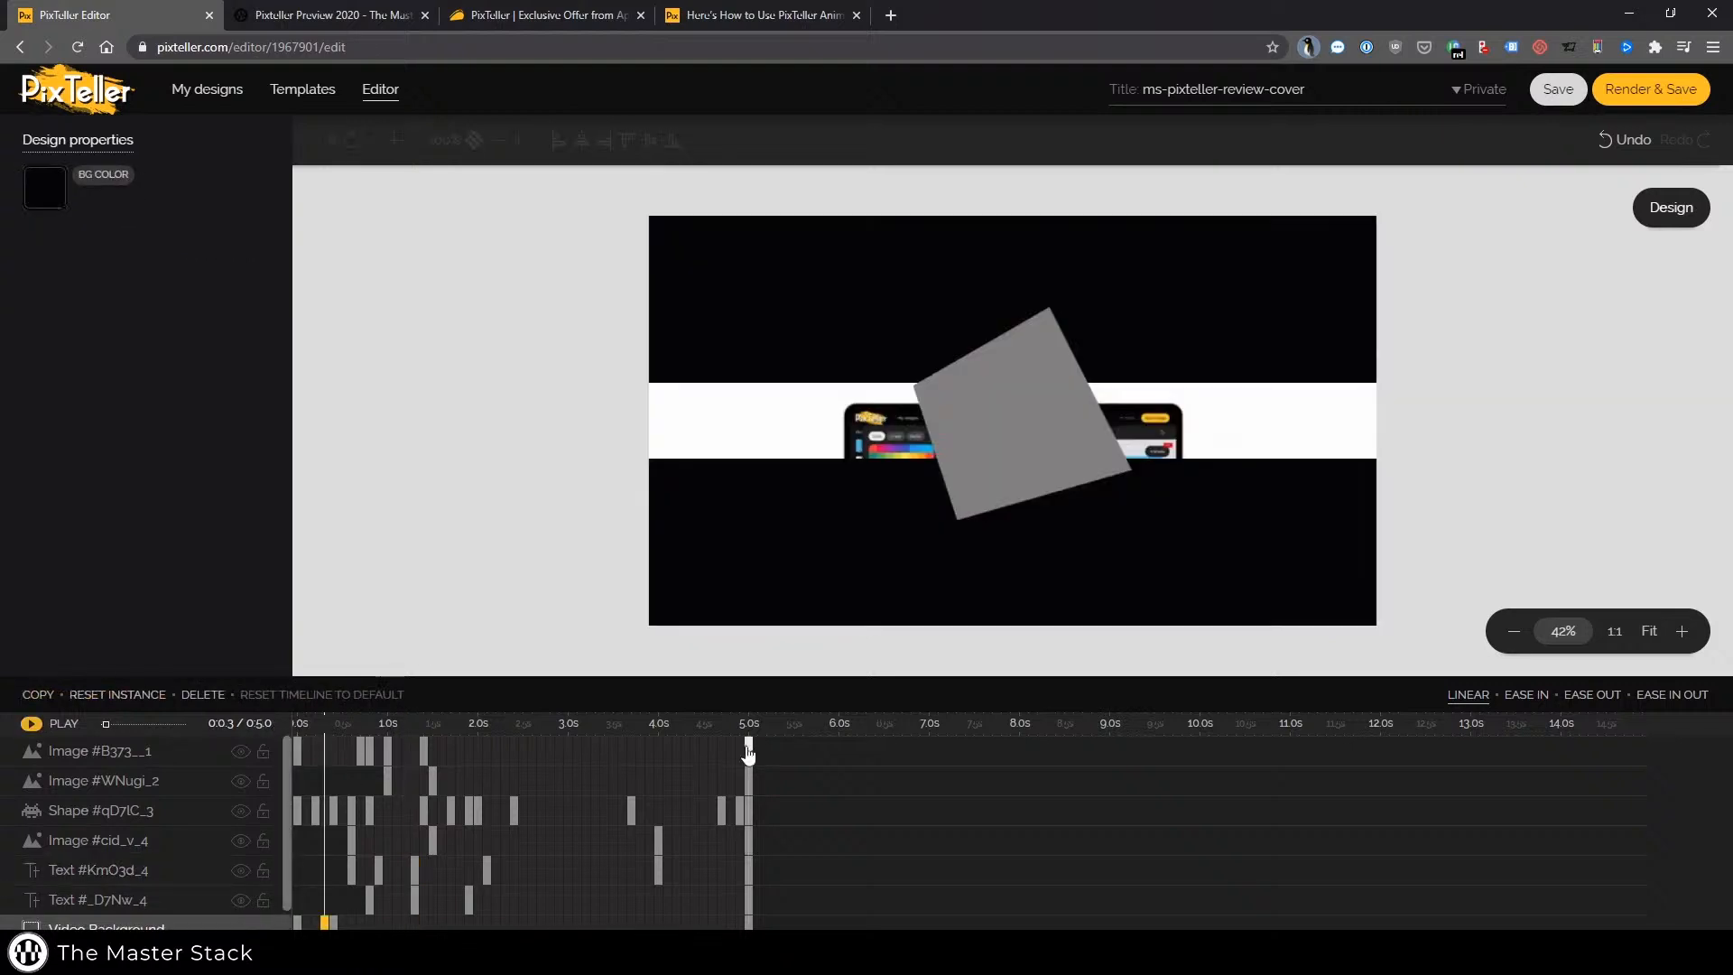
left_click(749, 751)
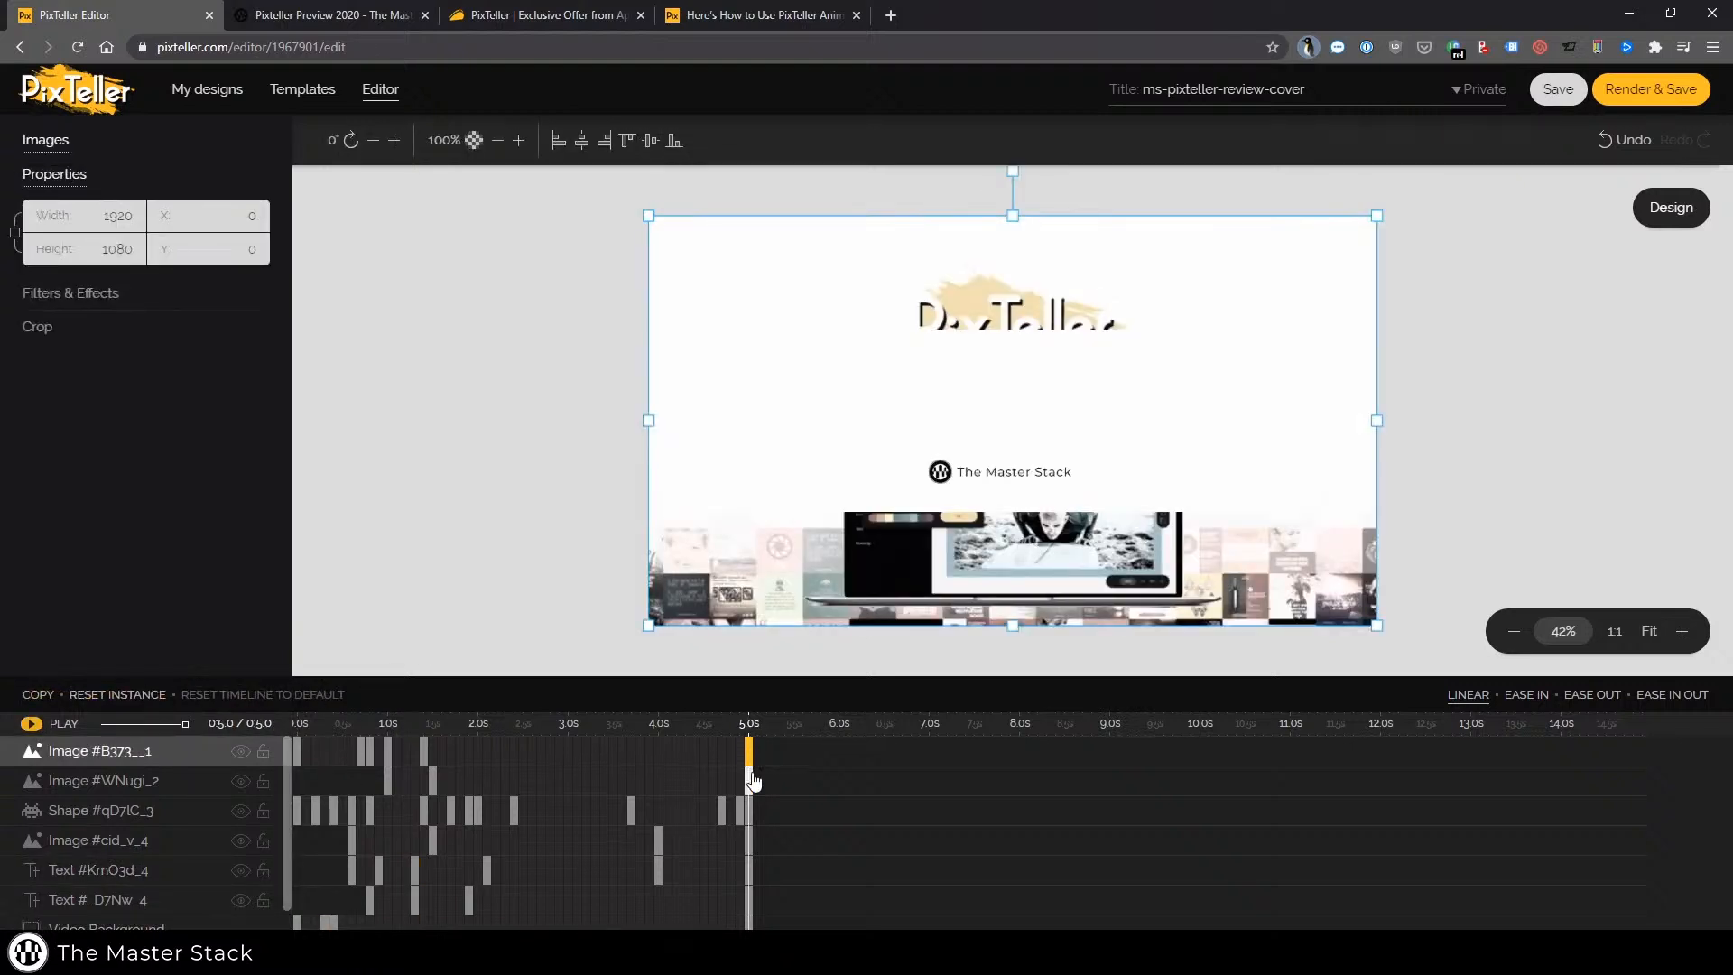
left_click(748, 780)
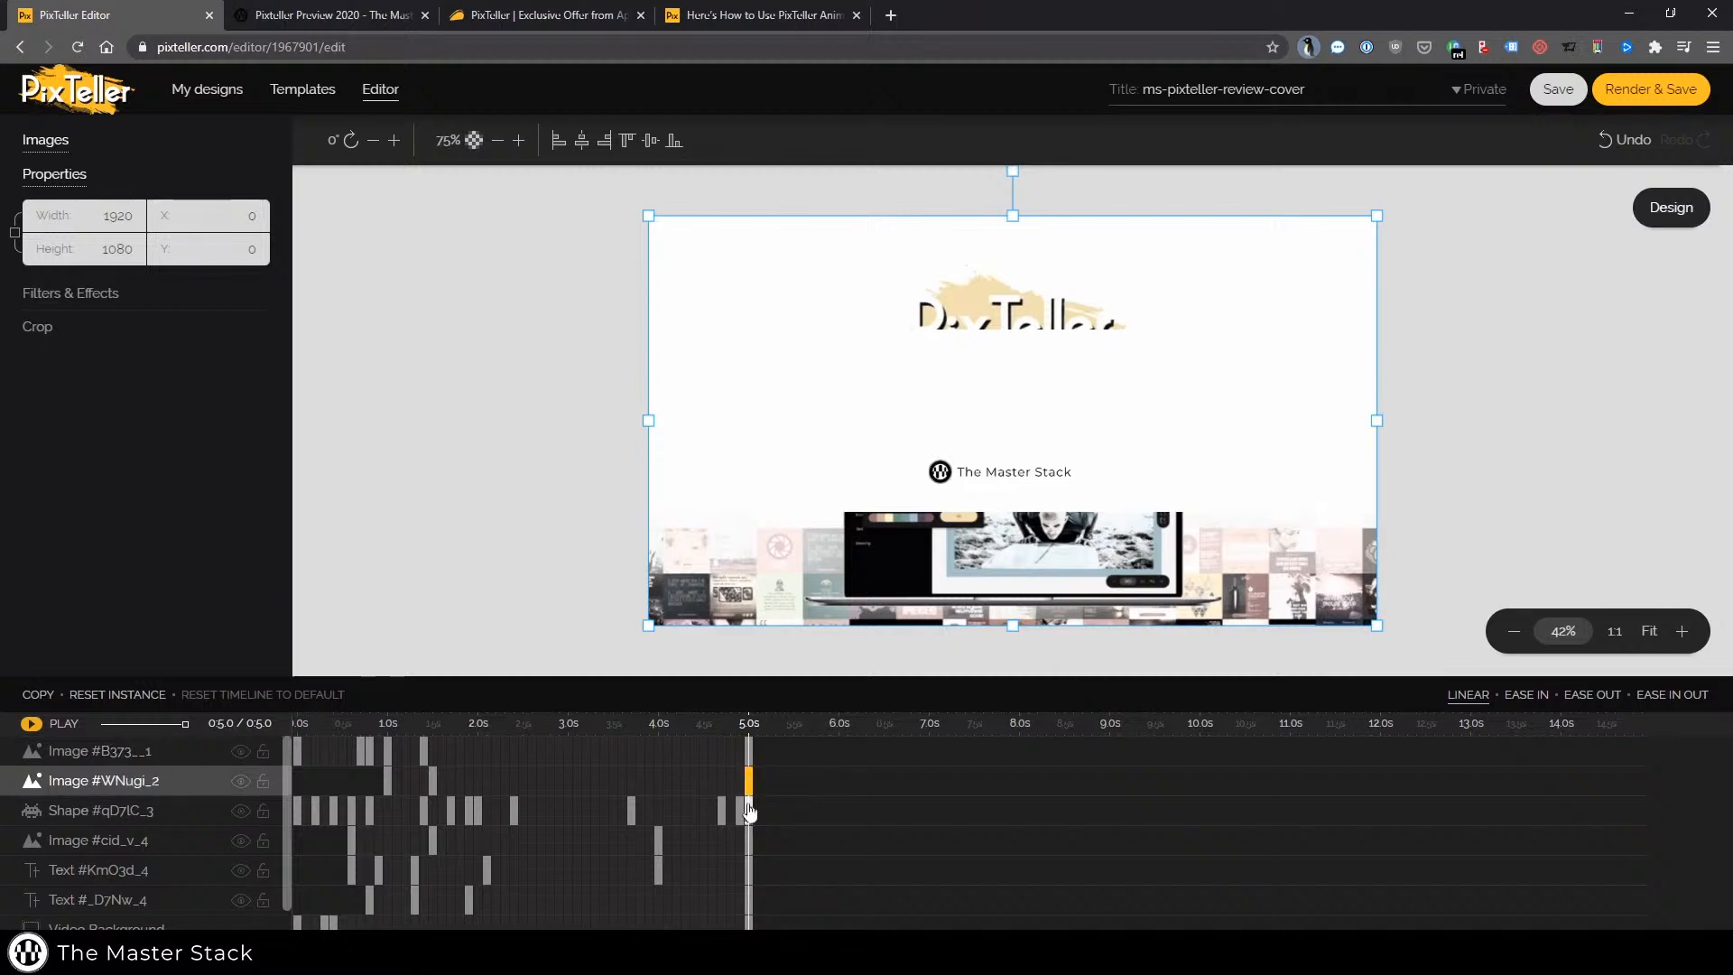
left_click(749, 812)
left_click(767, 921)
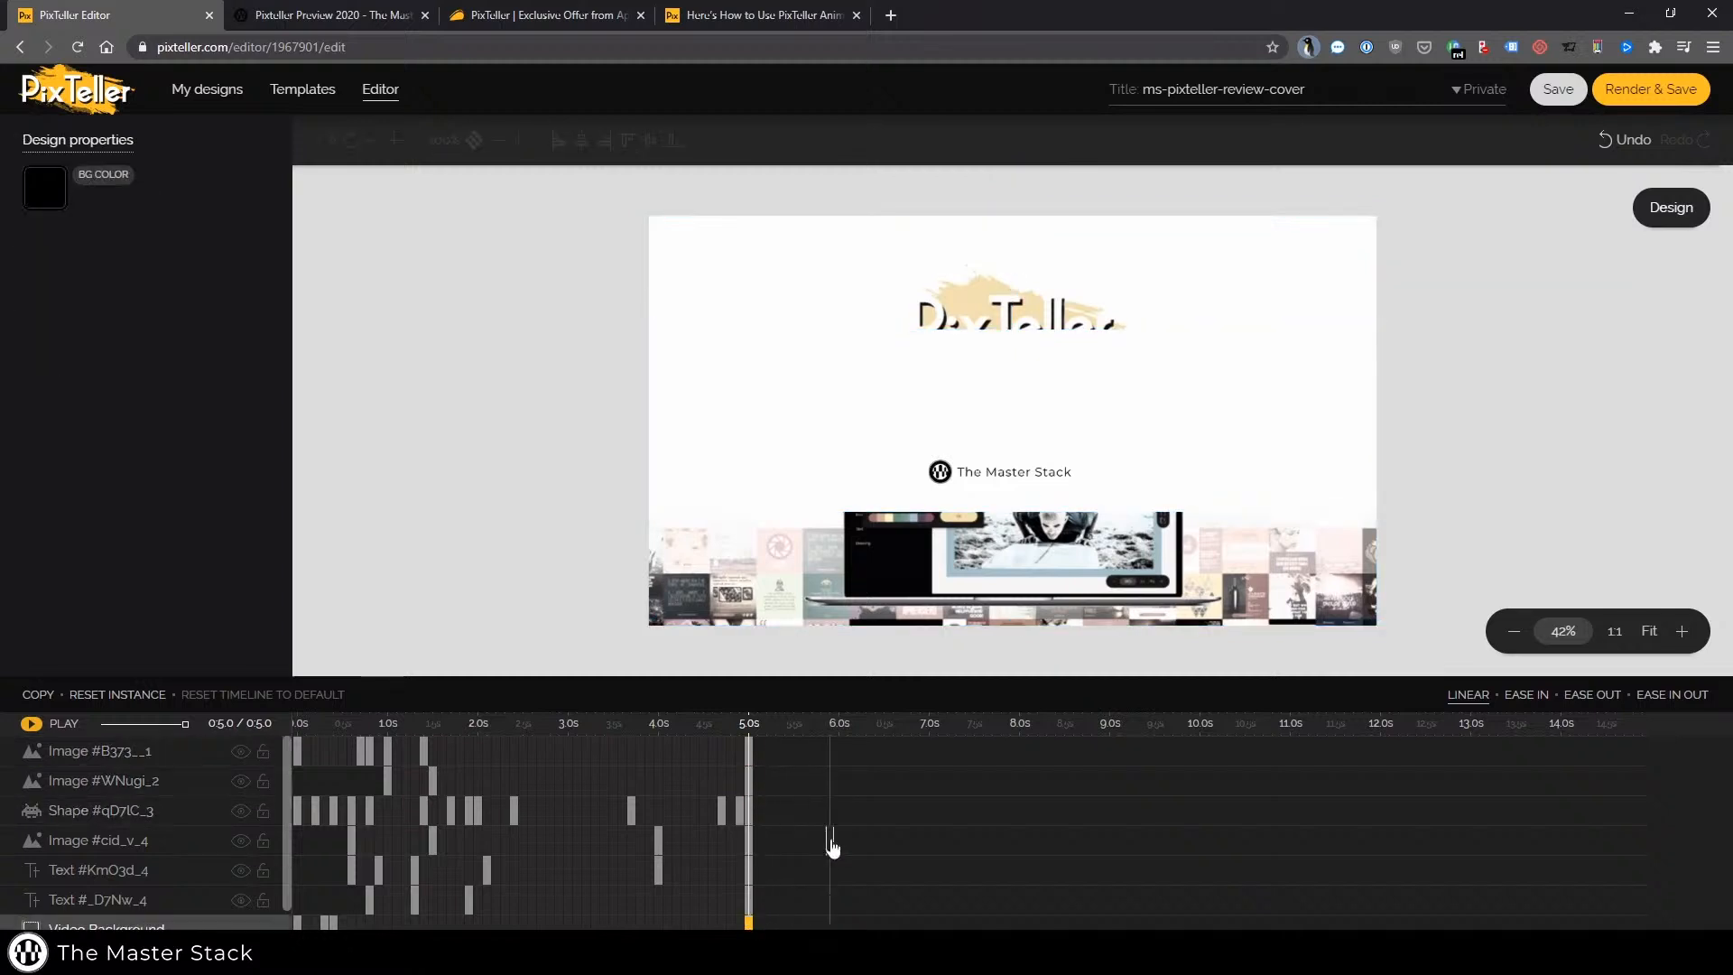
Scroll through the design's pages in the static design editor
scroll(832, 846, "down", 1)
scroll(580, 848, "up", 1)
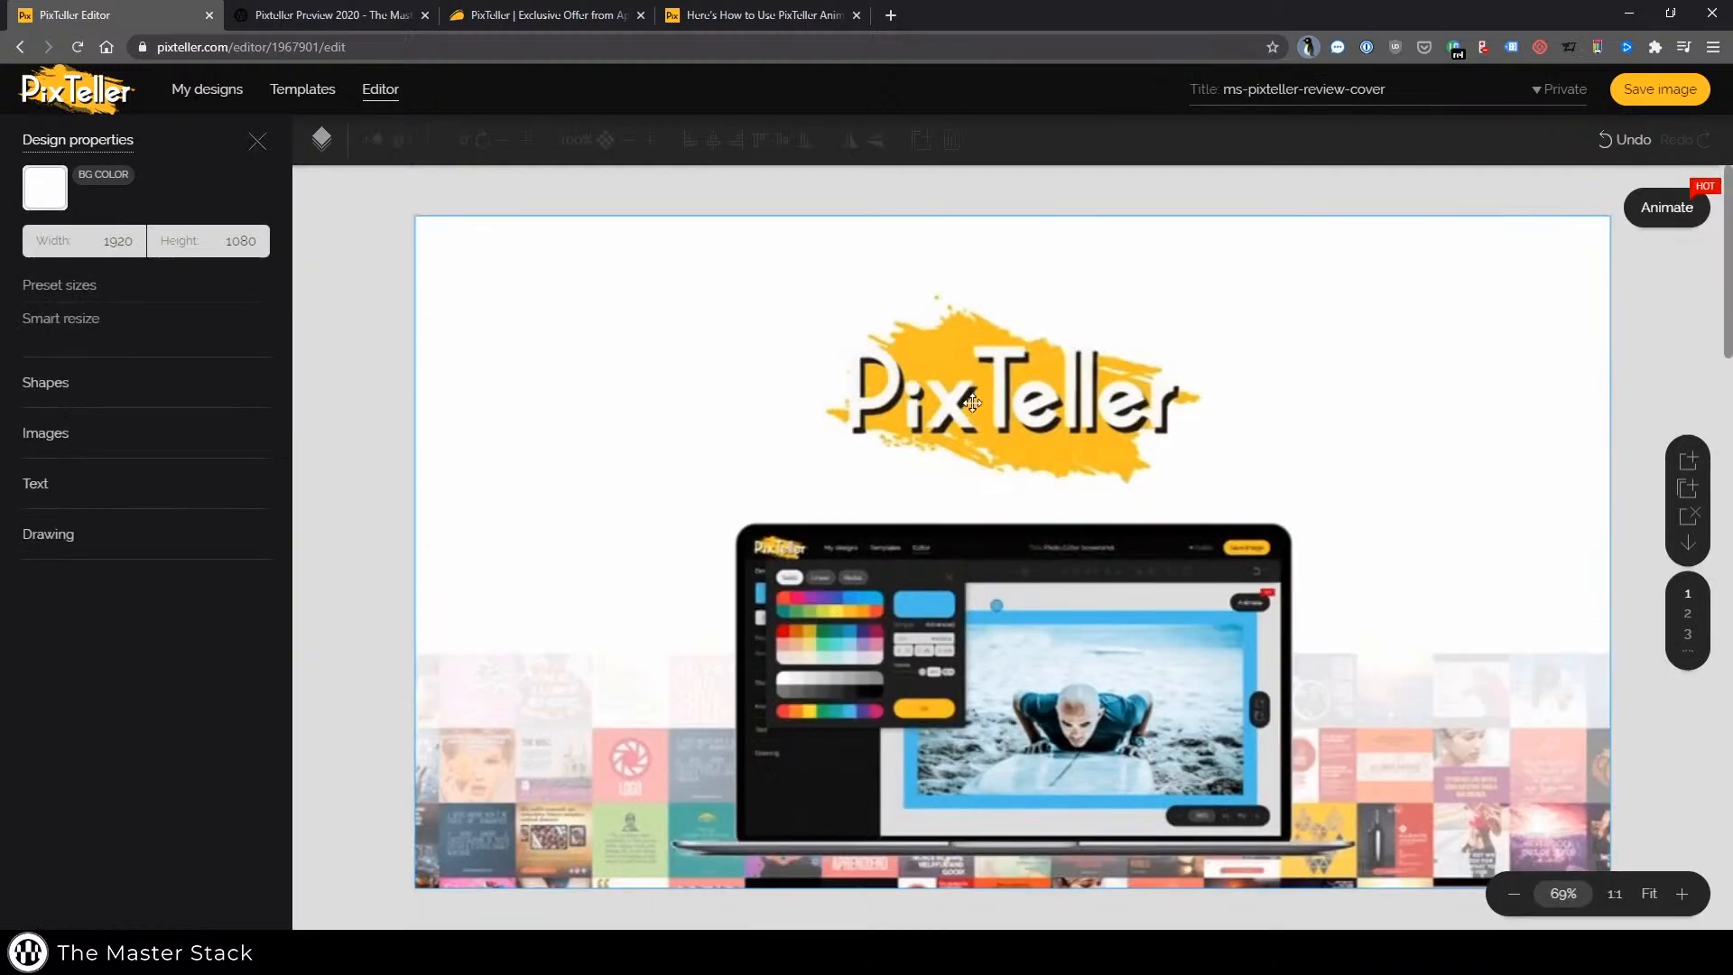
scroll(975, 411, "down", 20)
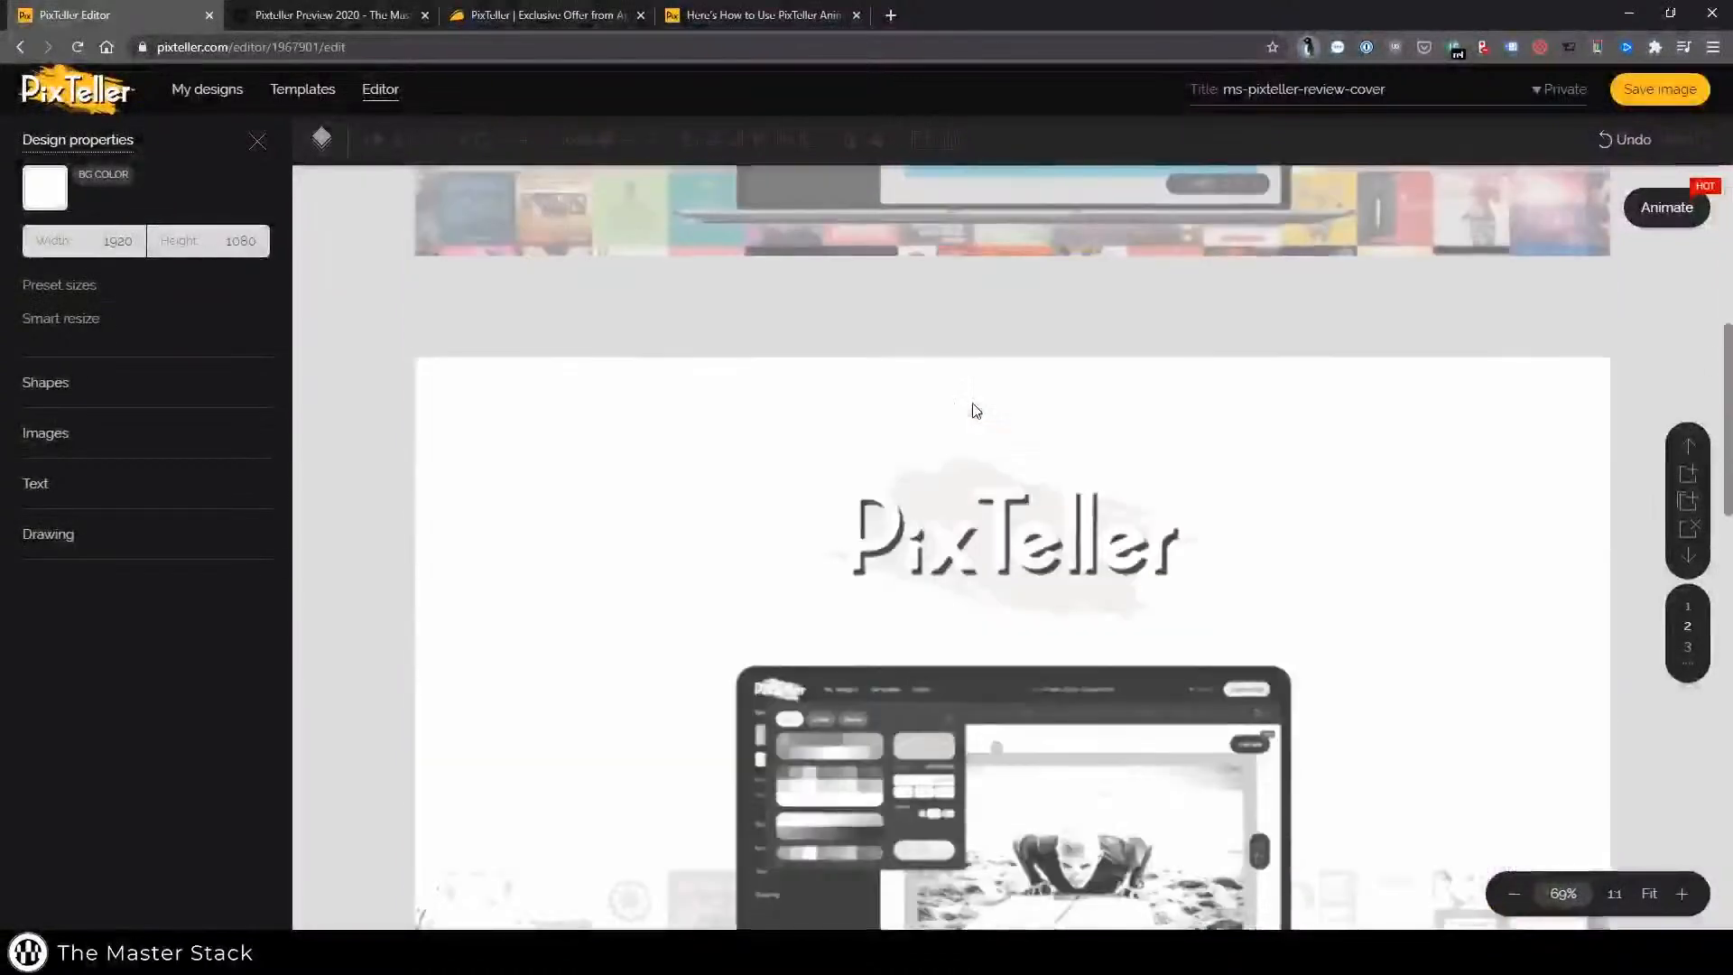
scroll(976, 410, "up", 12)
scroll(972, 403, "up", 2)
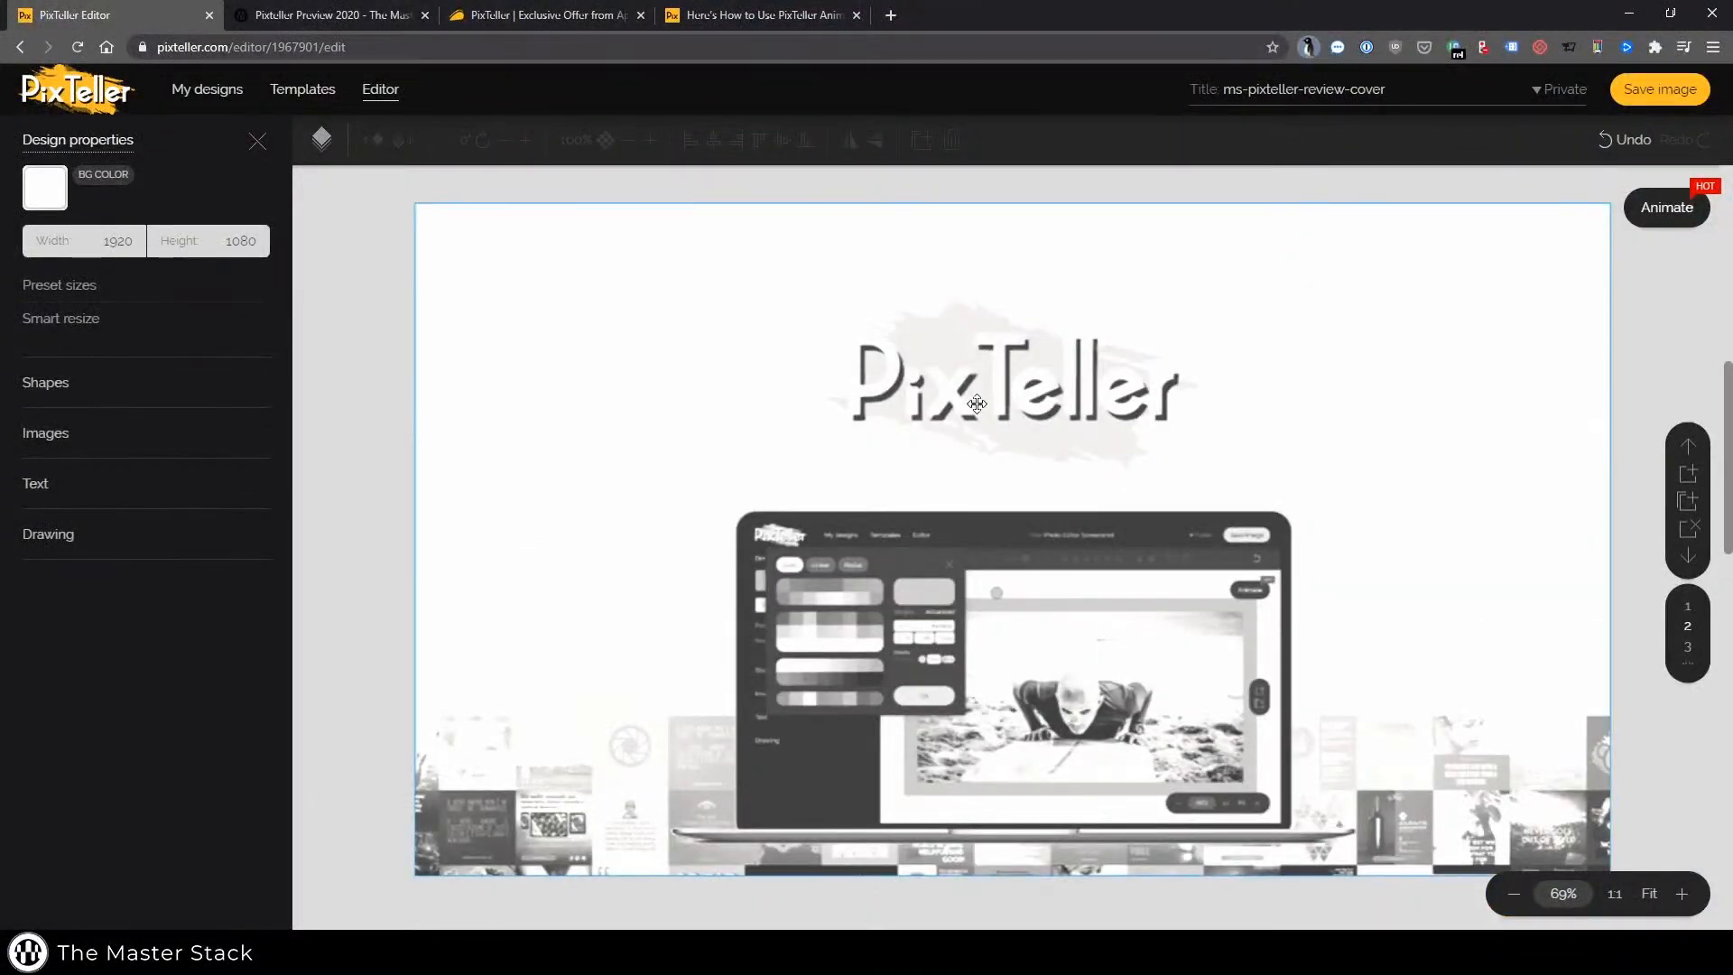
scroll(979, 405, "down", 15)
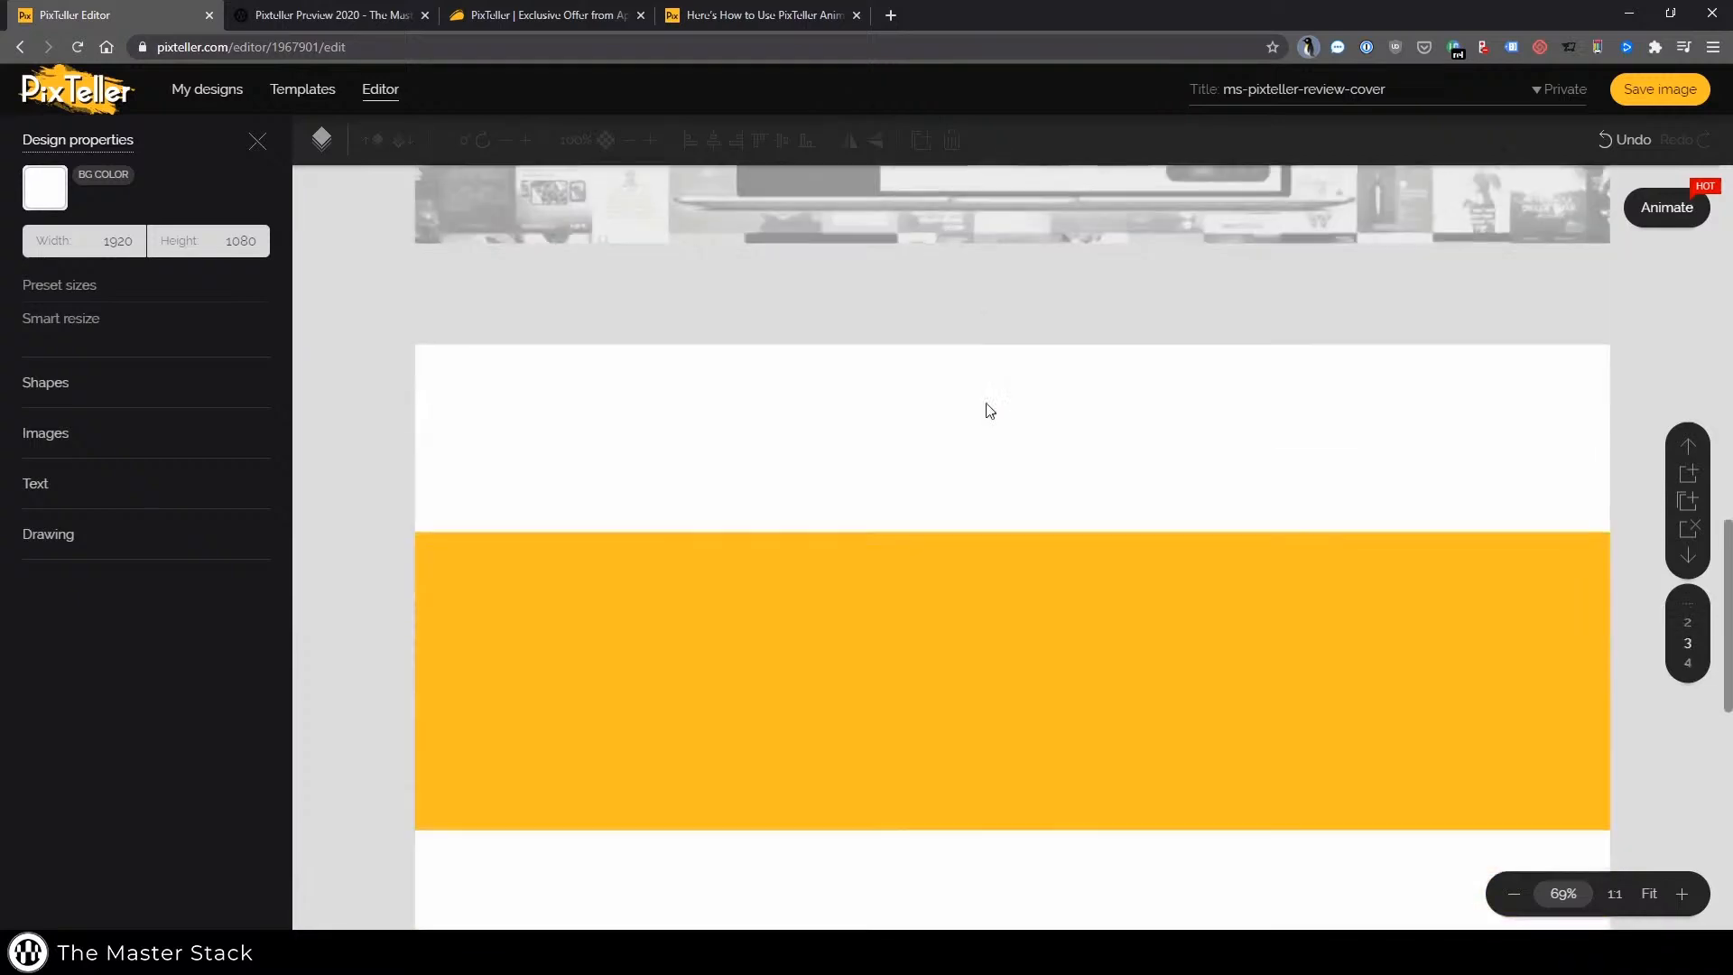
scroll(1201, 540, "up", 20)
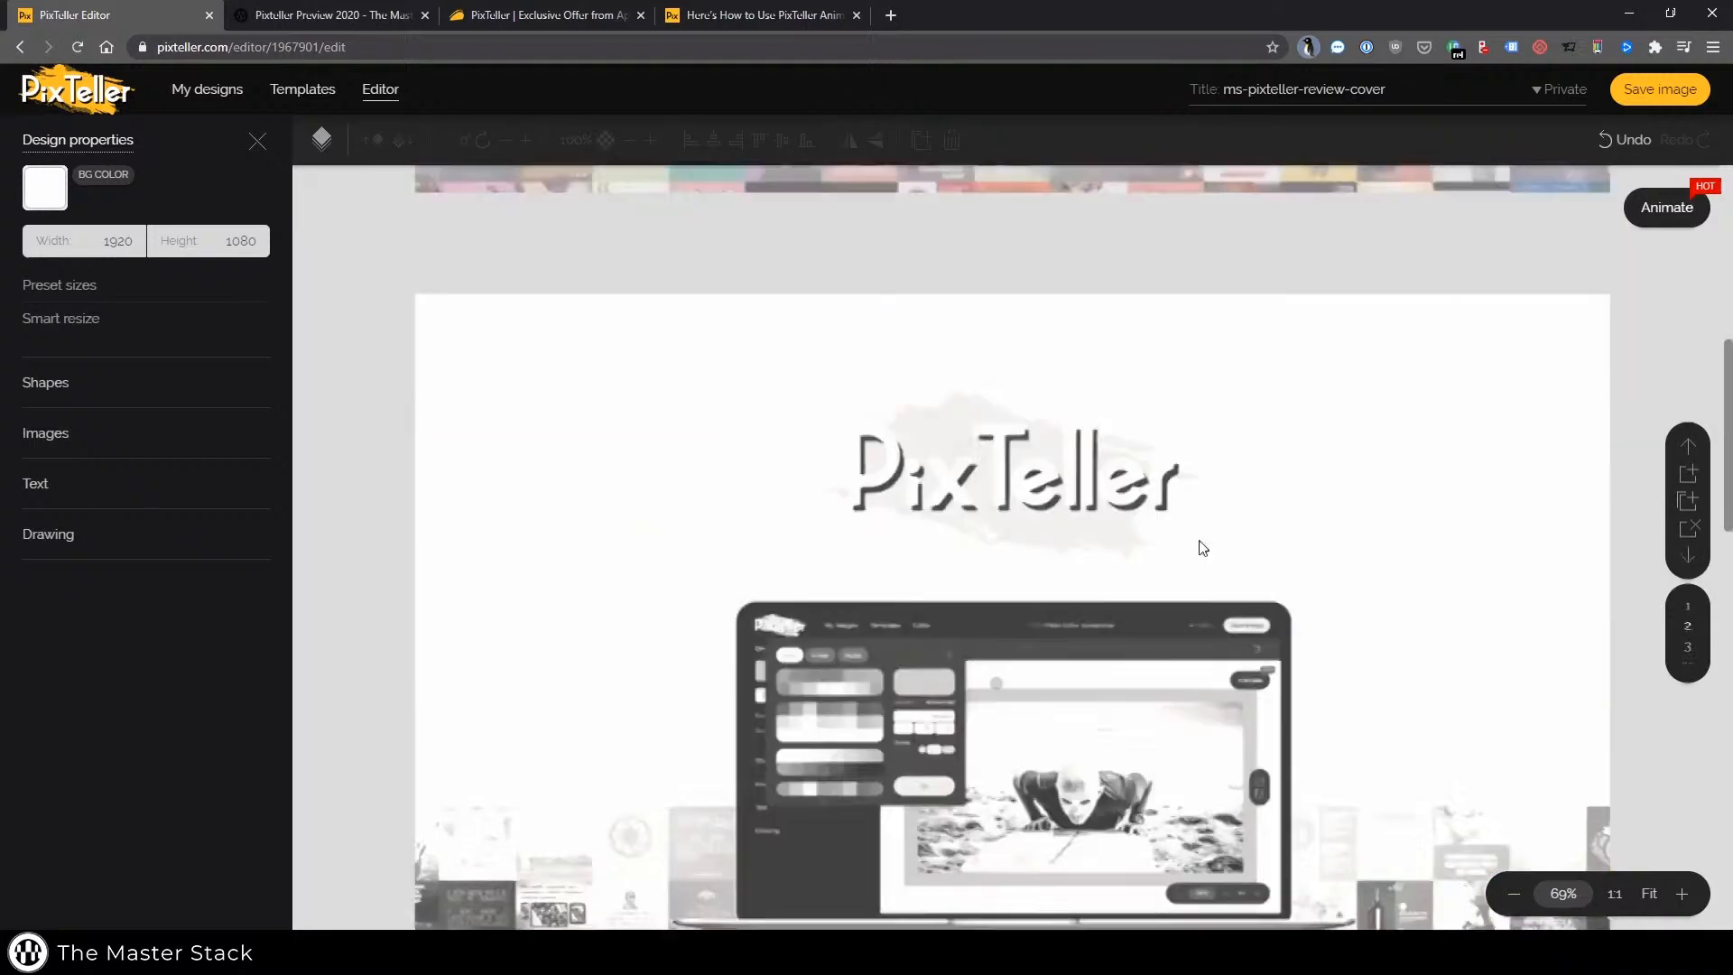
scroll(881, 439, "down", 20)
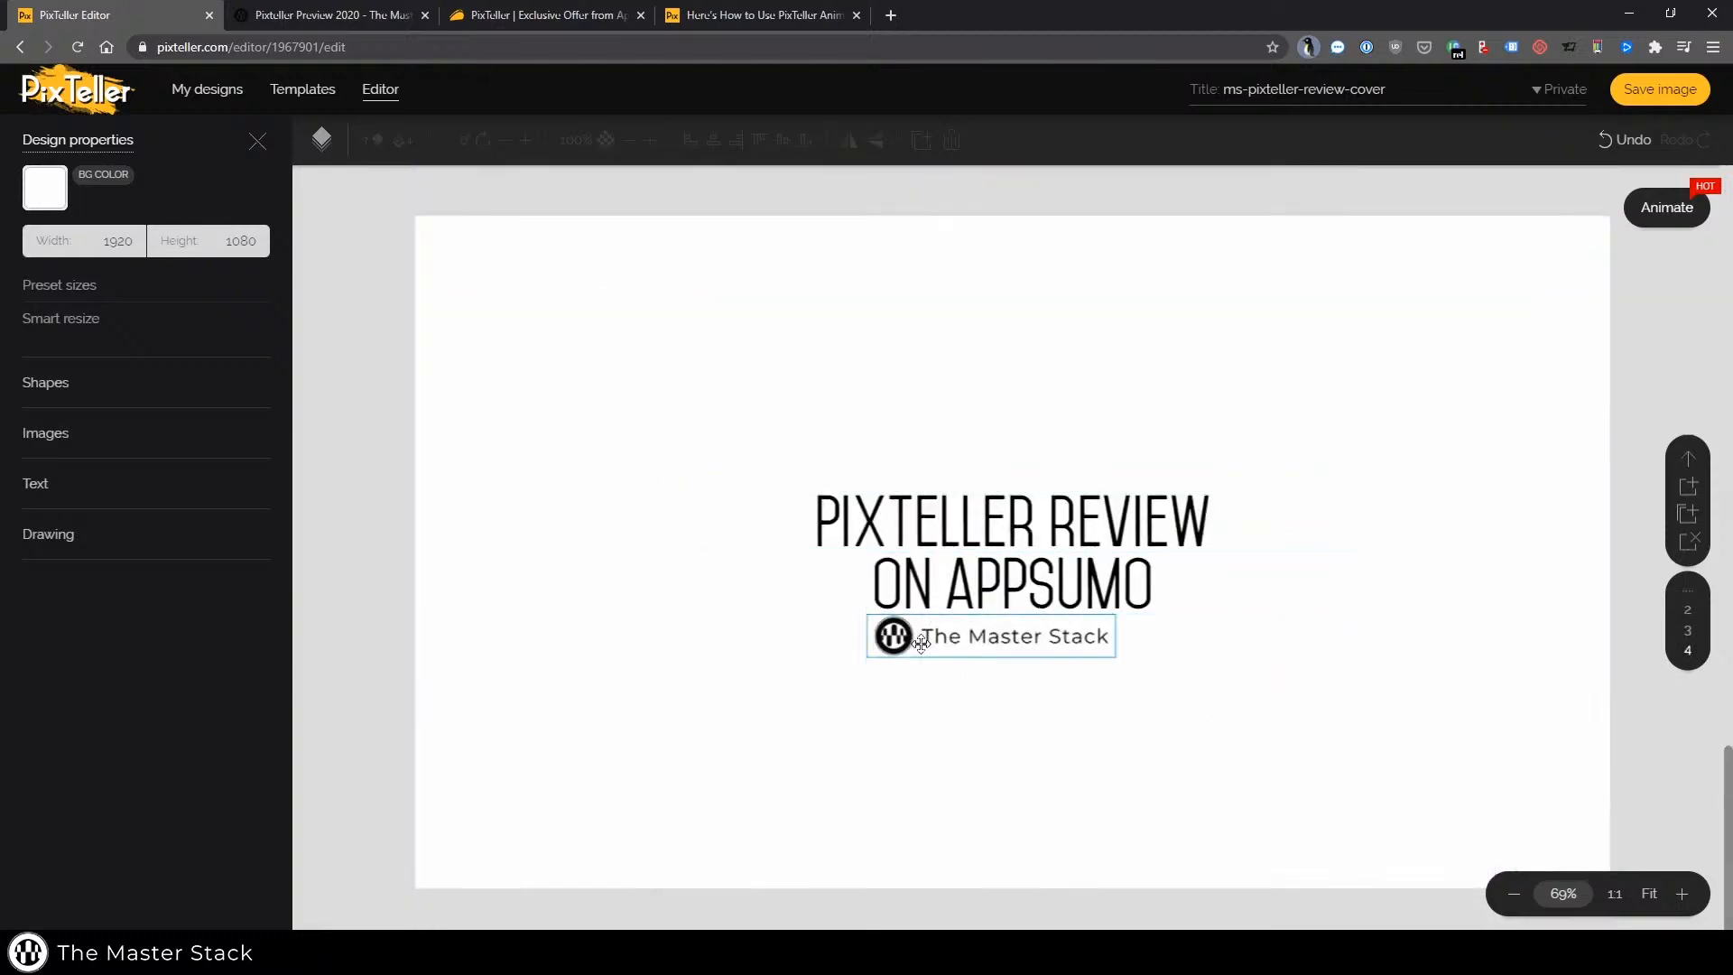
Select The Master Stack logo image on the last page and scroll back to the first page
left_click_drag(920, 643, 982, 651)
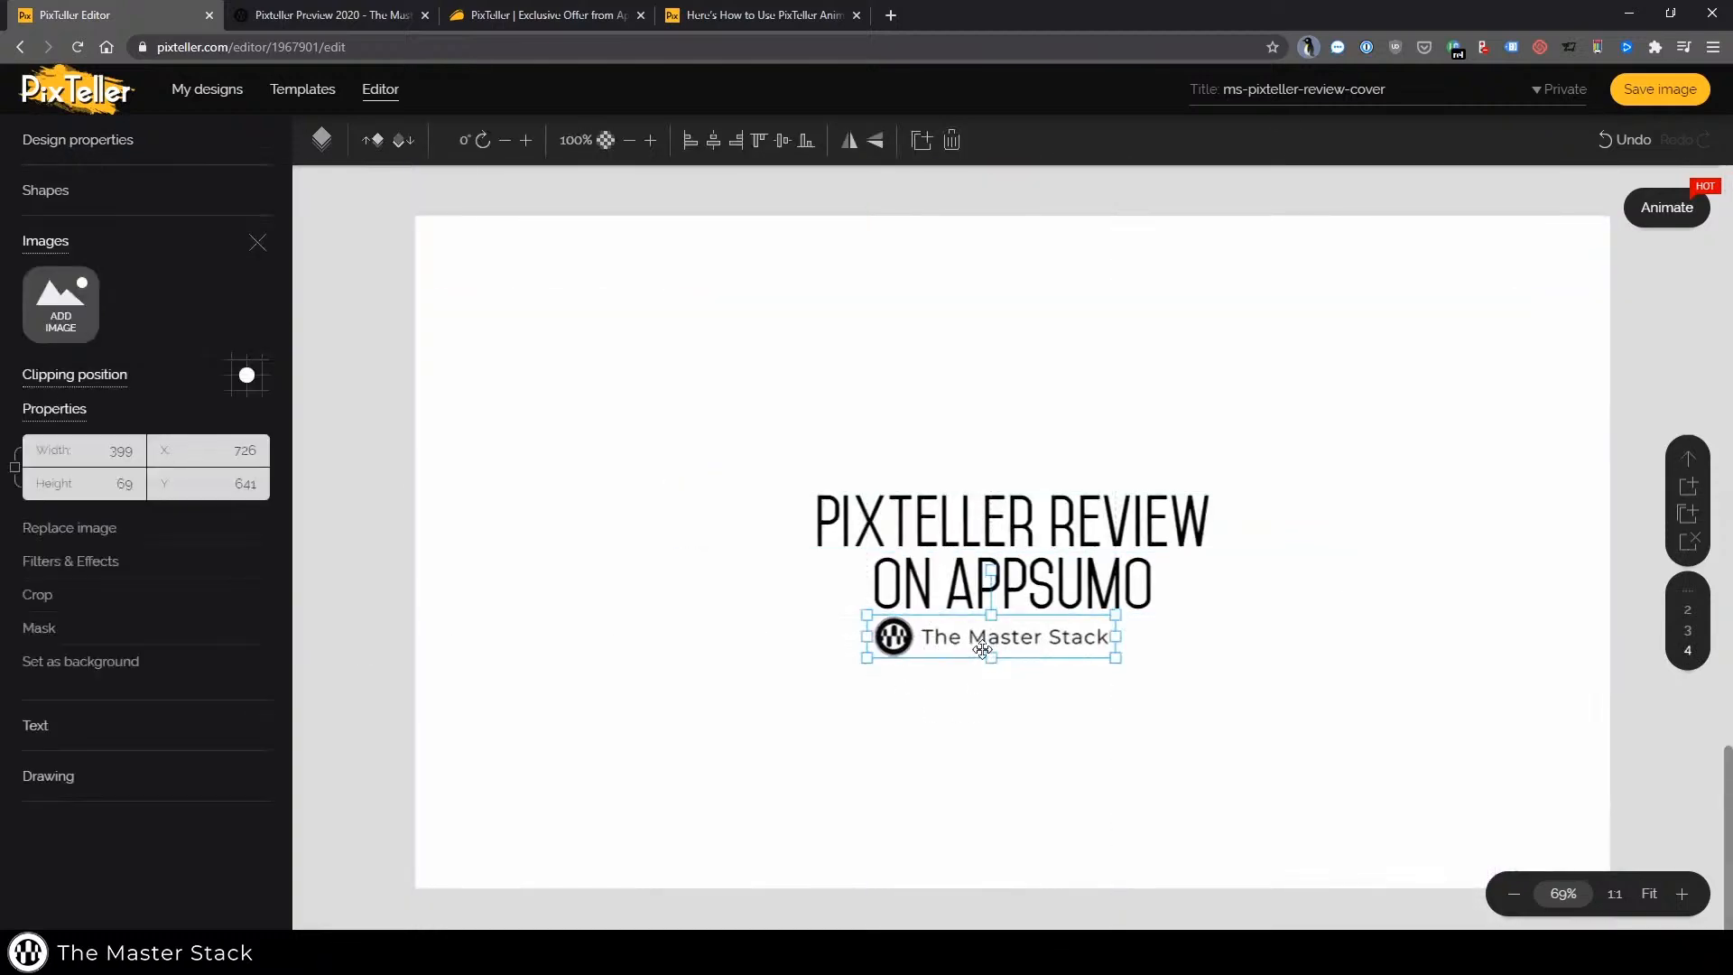
left_click(964, 739)
scroll(953, 565, "up", 20)
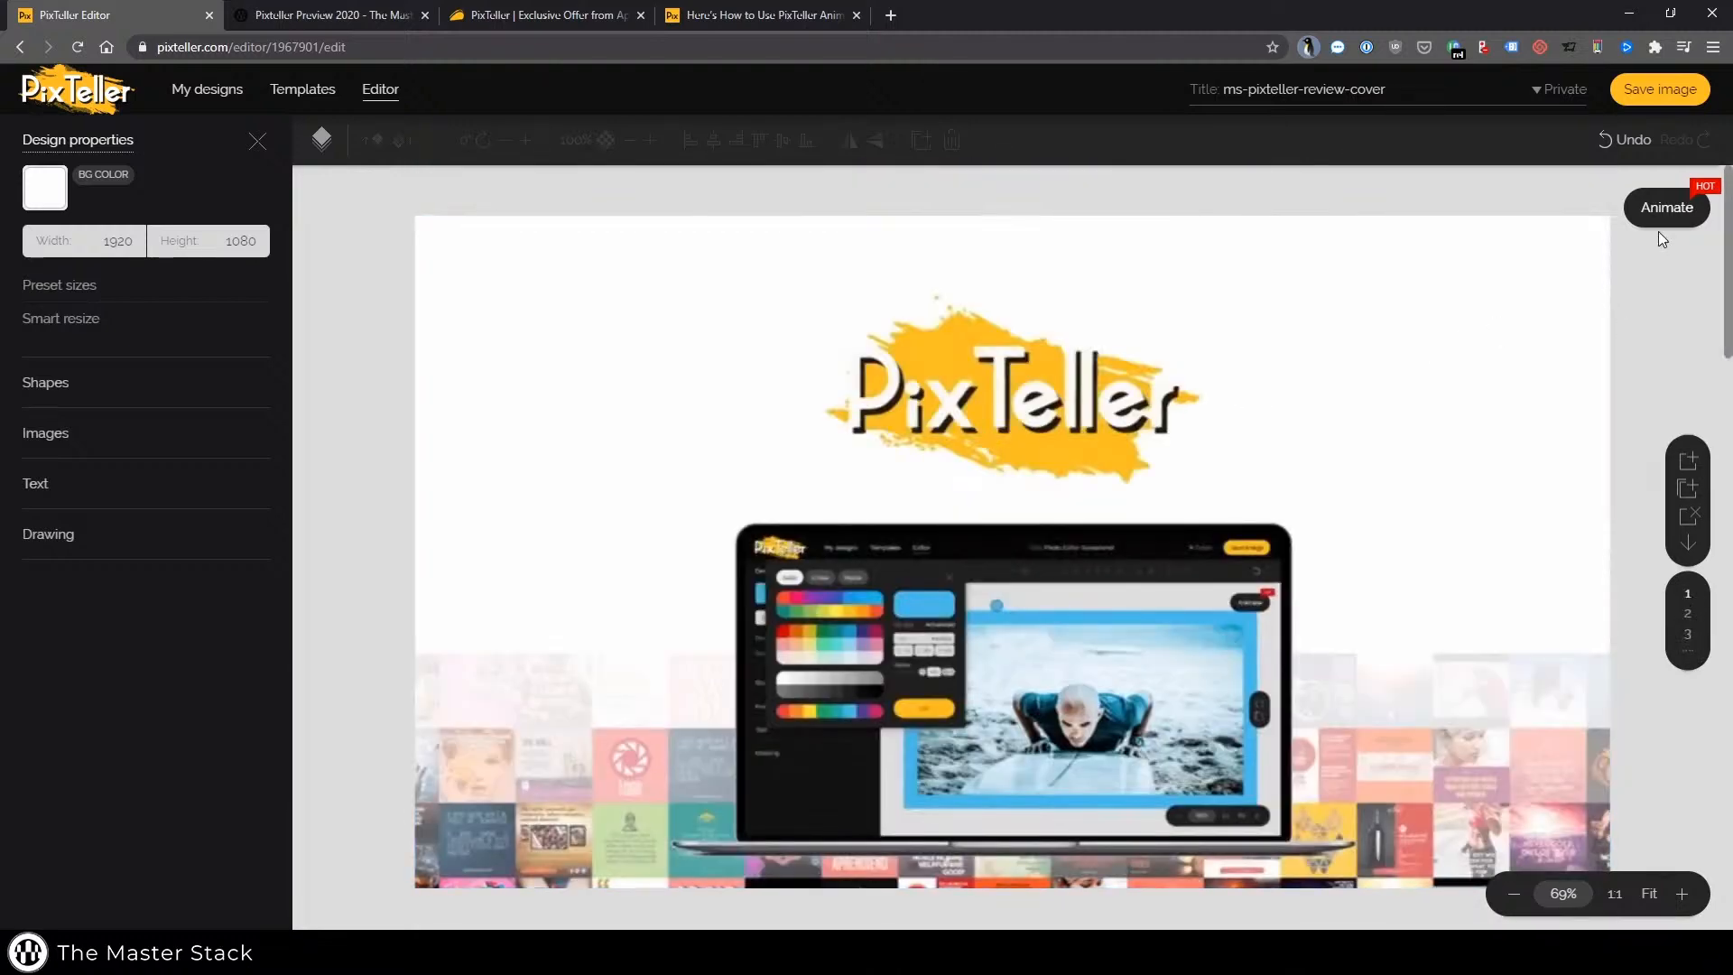
Select the first page's background image and browse the Filters & Effects, Text and Drawing panels
left_click(1044, 466)
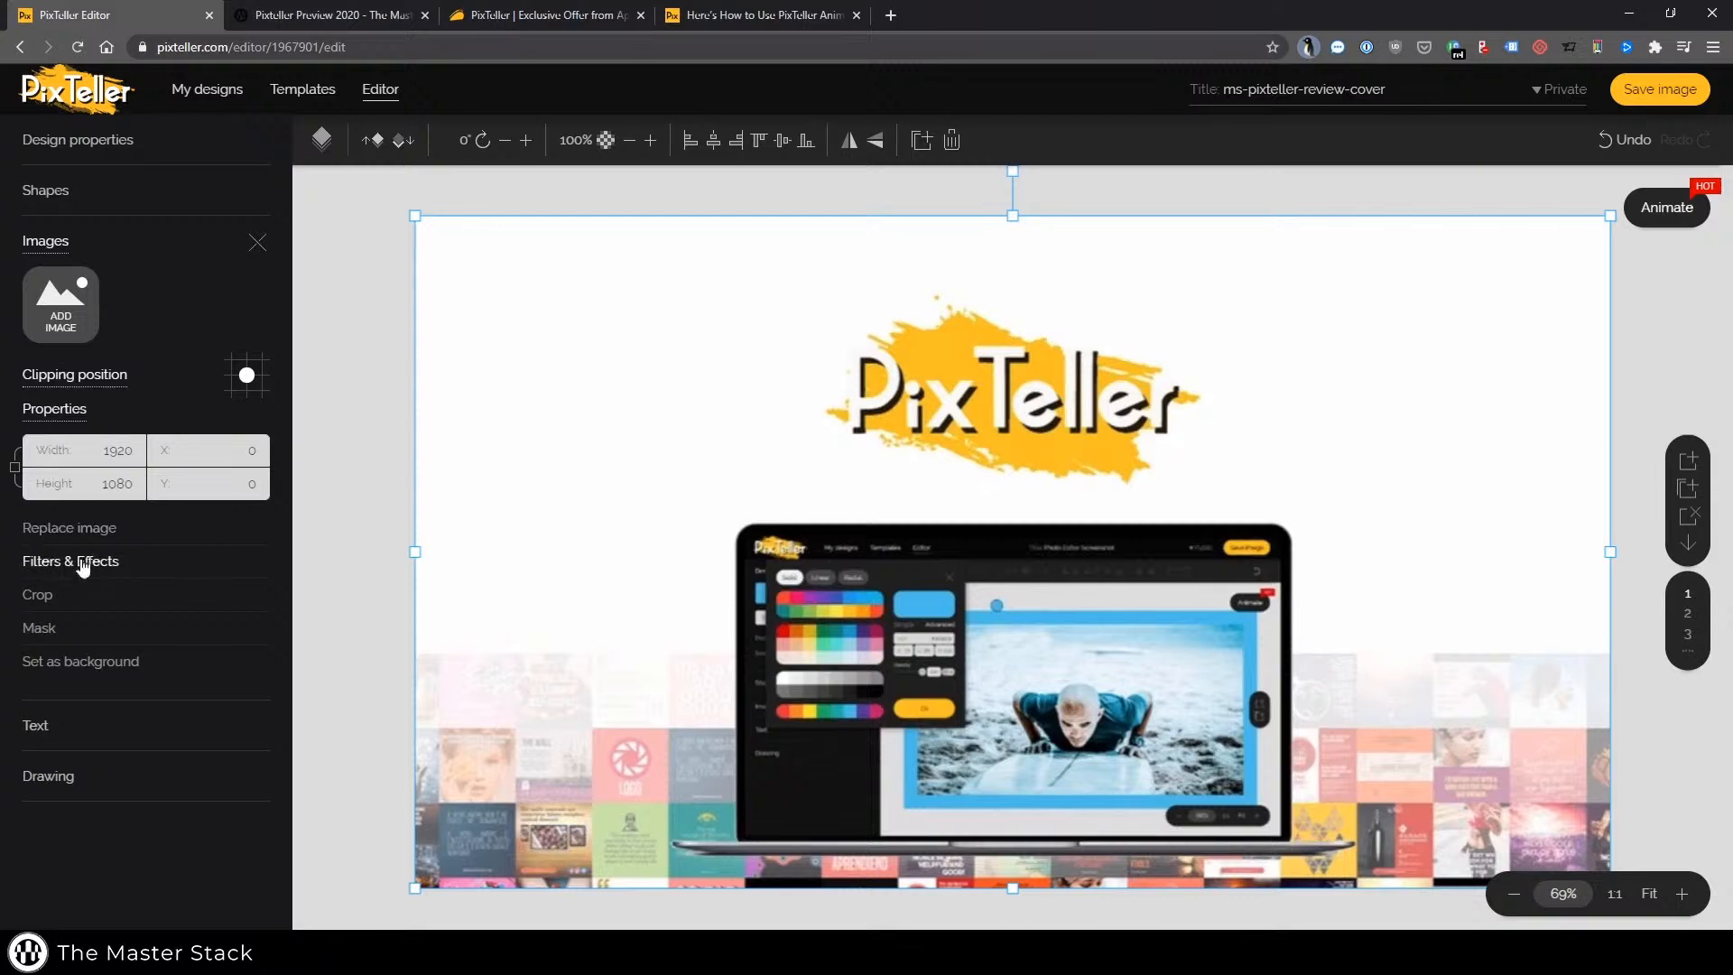
left_click(88, 564)
left_click(262, 146)
left_click(56, 734)
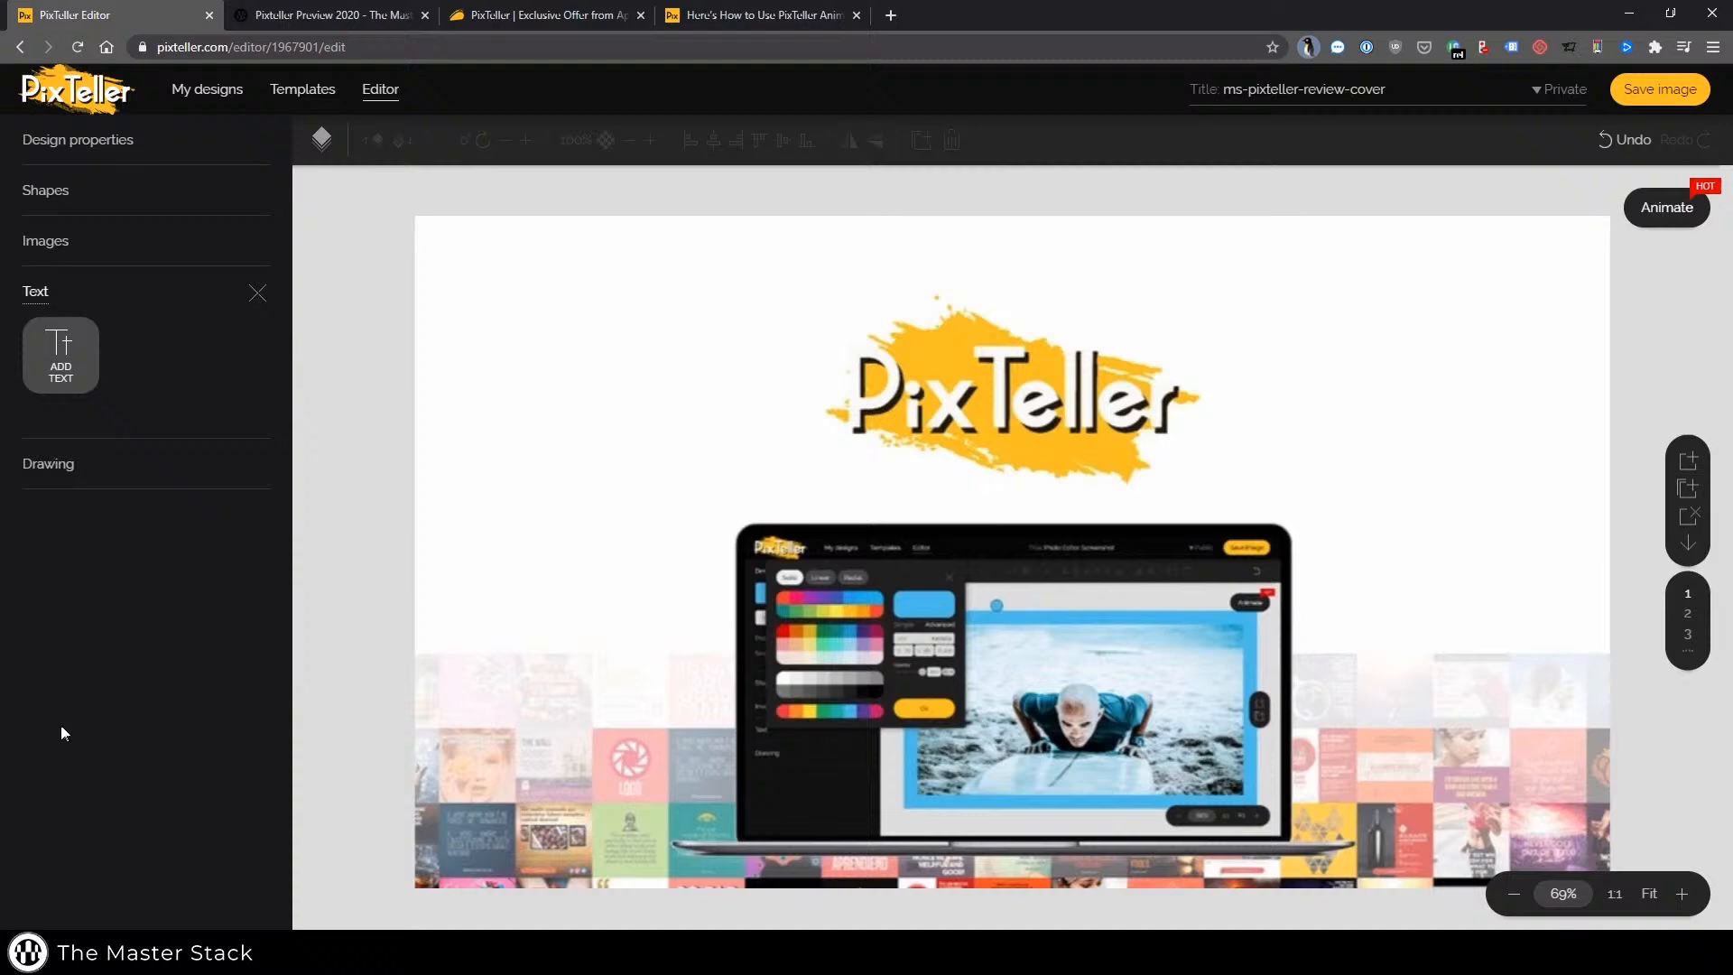
left_click(94, 477)
Scroll through the pages and select the second page's image to view its layers
scroll(761, 259, "down", 5)
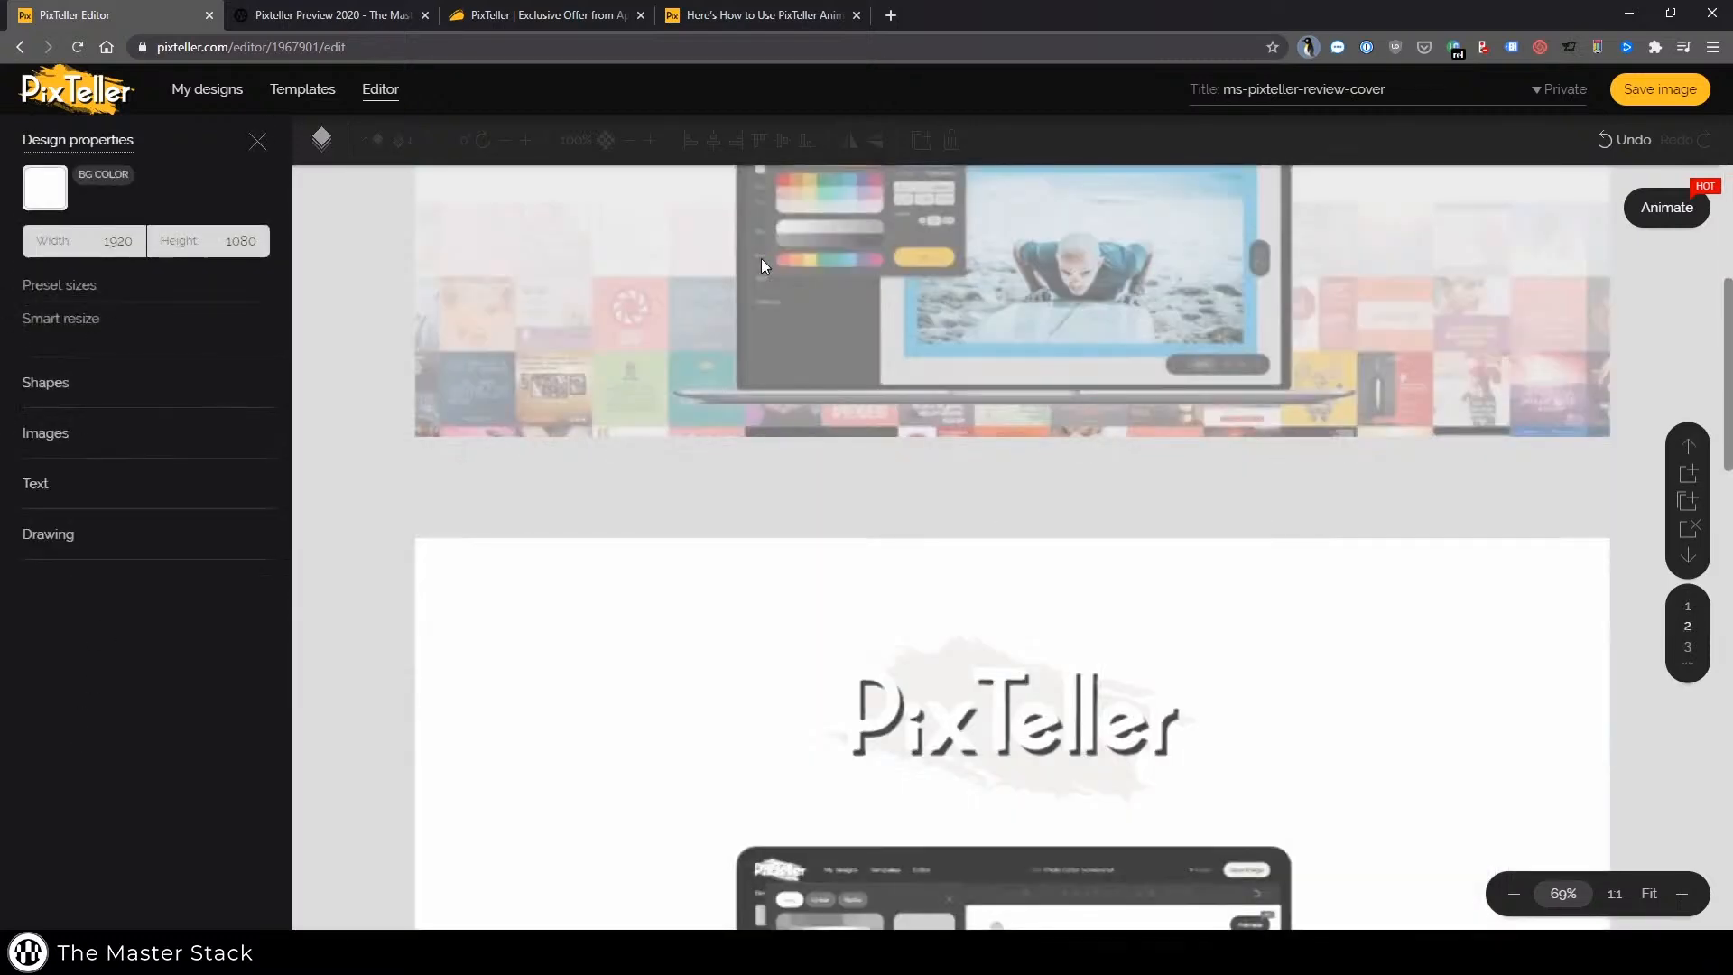
scroll(761, 259, "up", 2)
scroll(1339, 418, "up", 2)
scroll(1339, 418, "down", 10)
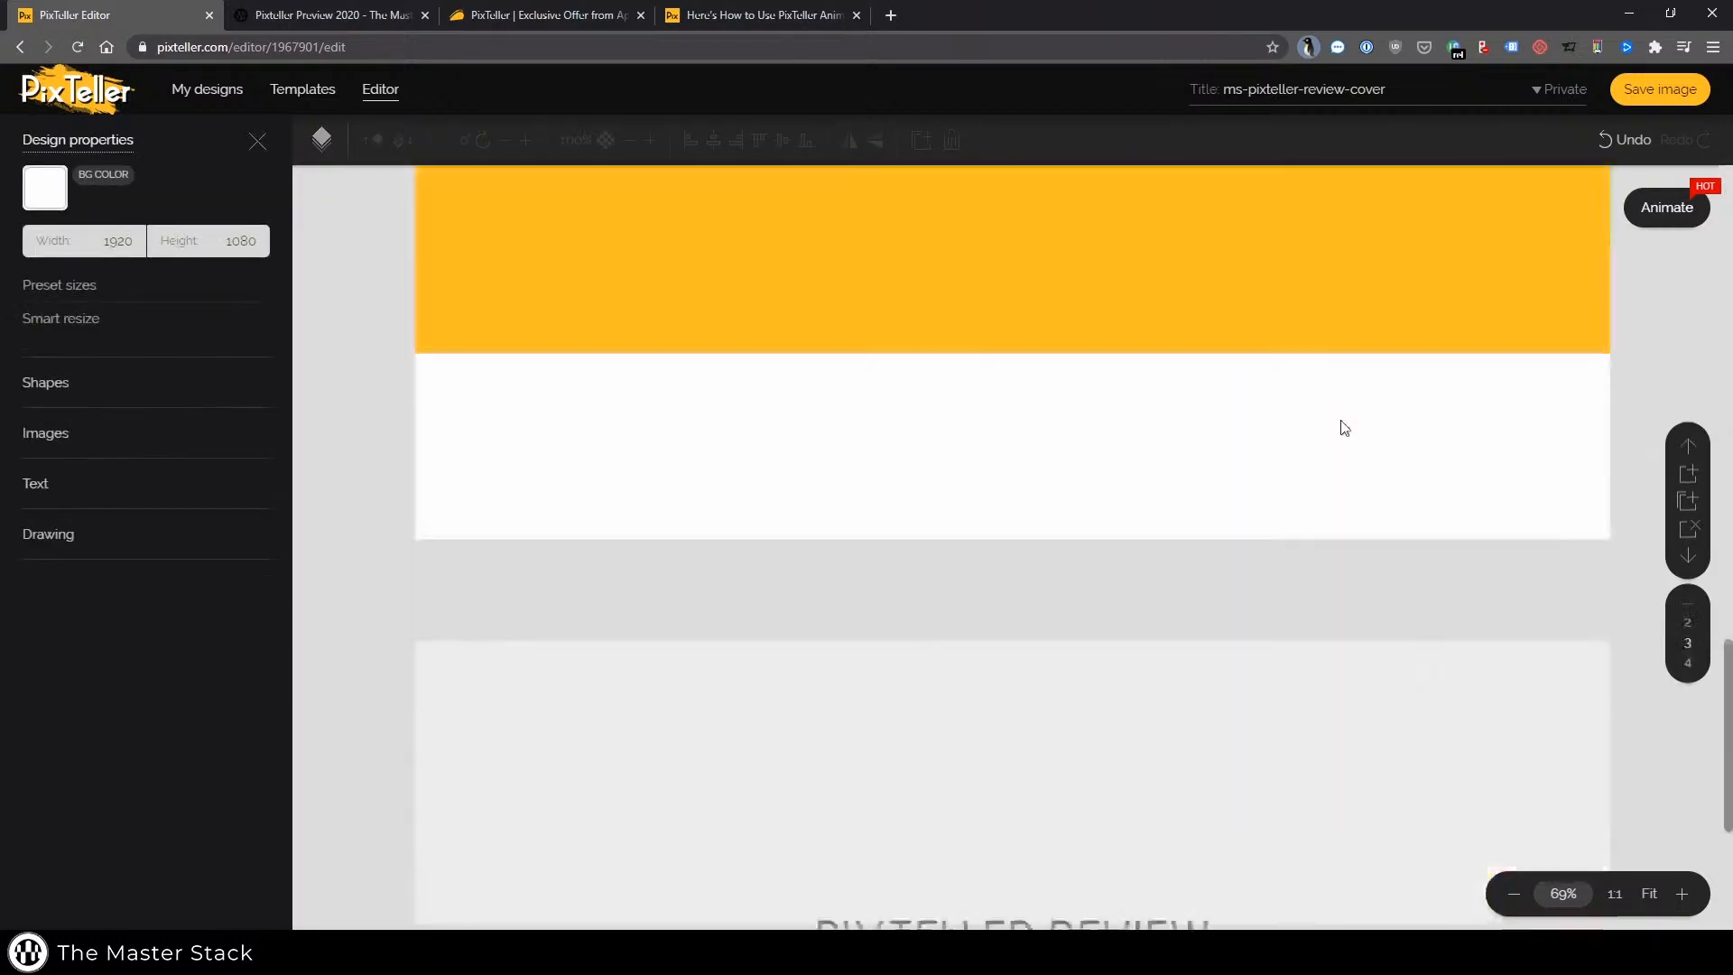
scroll(1080, 492, "up", 10)
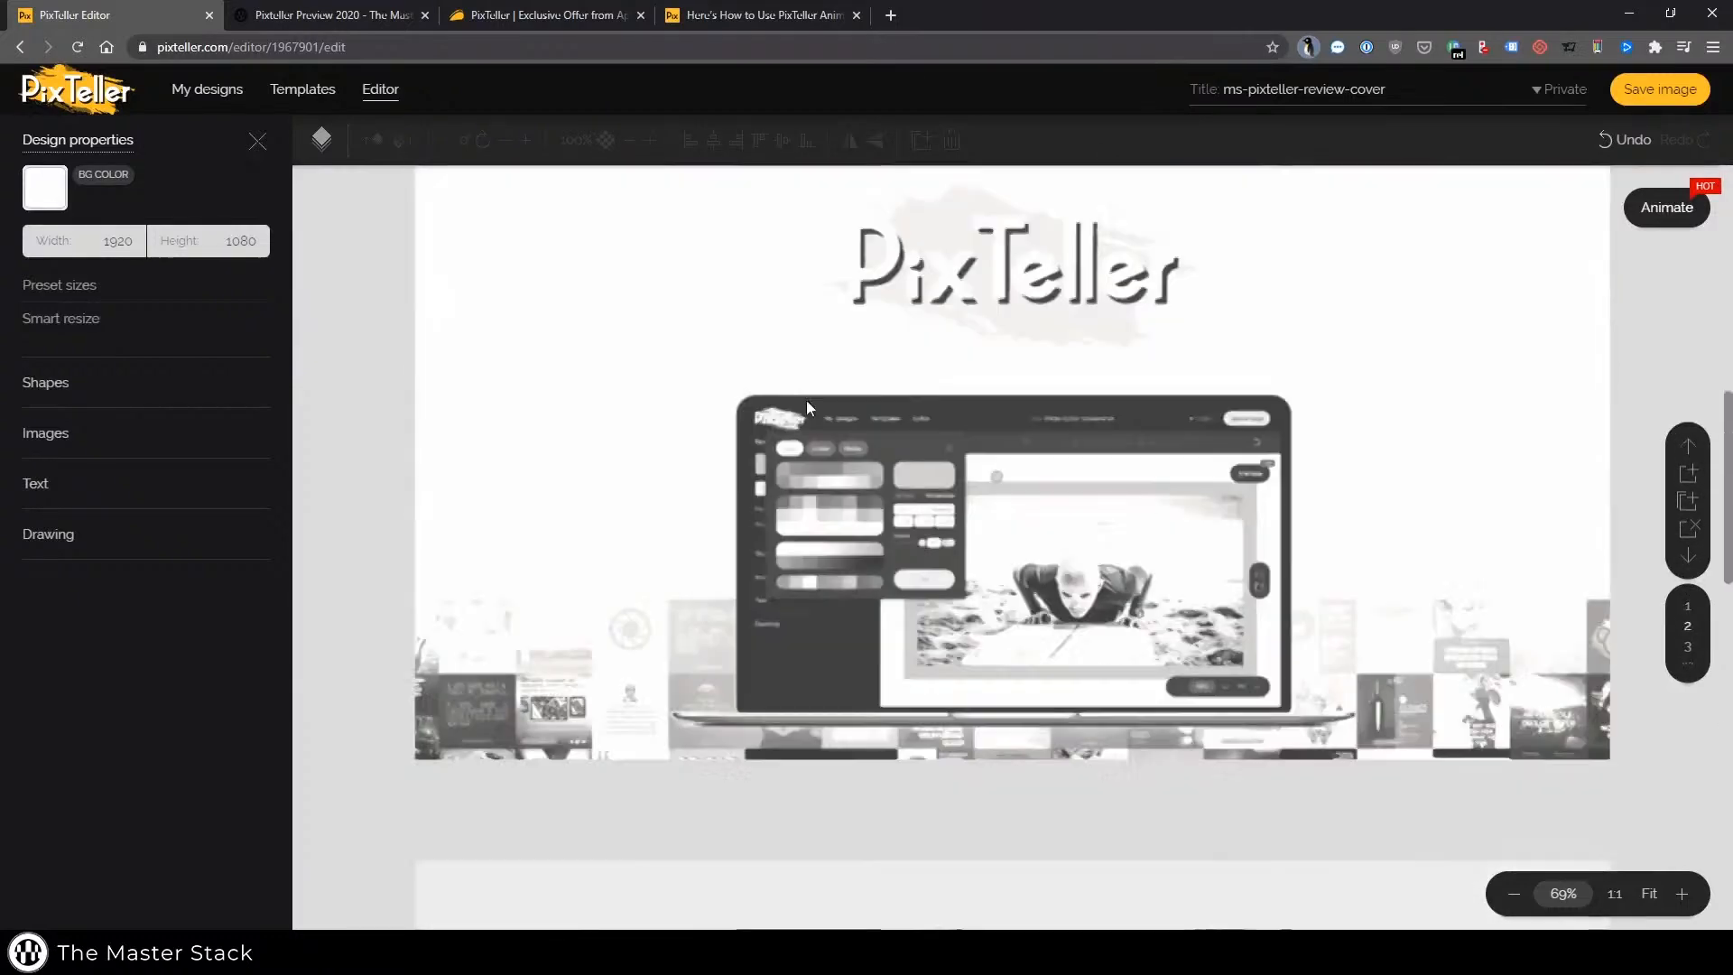
scroll(805, 399, "down", 3)
left_click(561, 367)
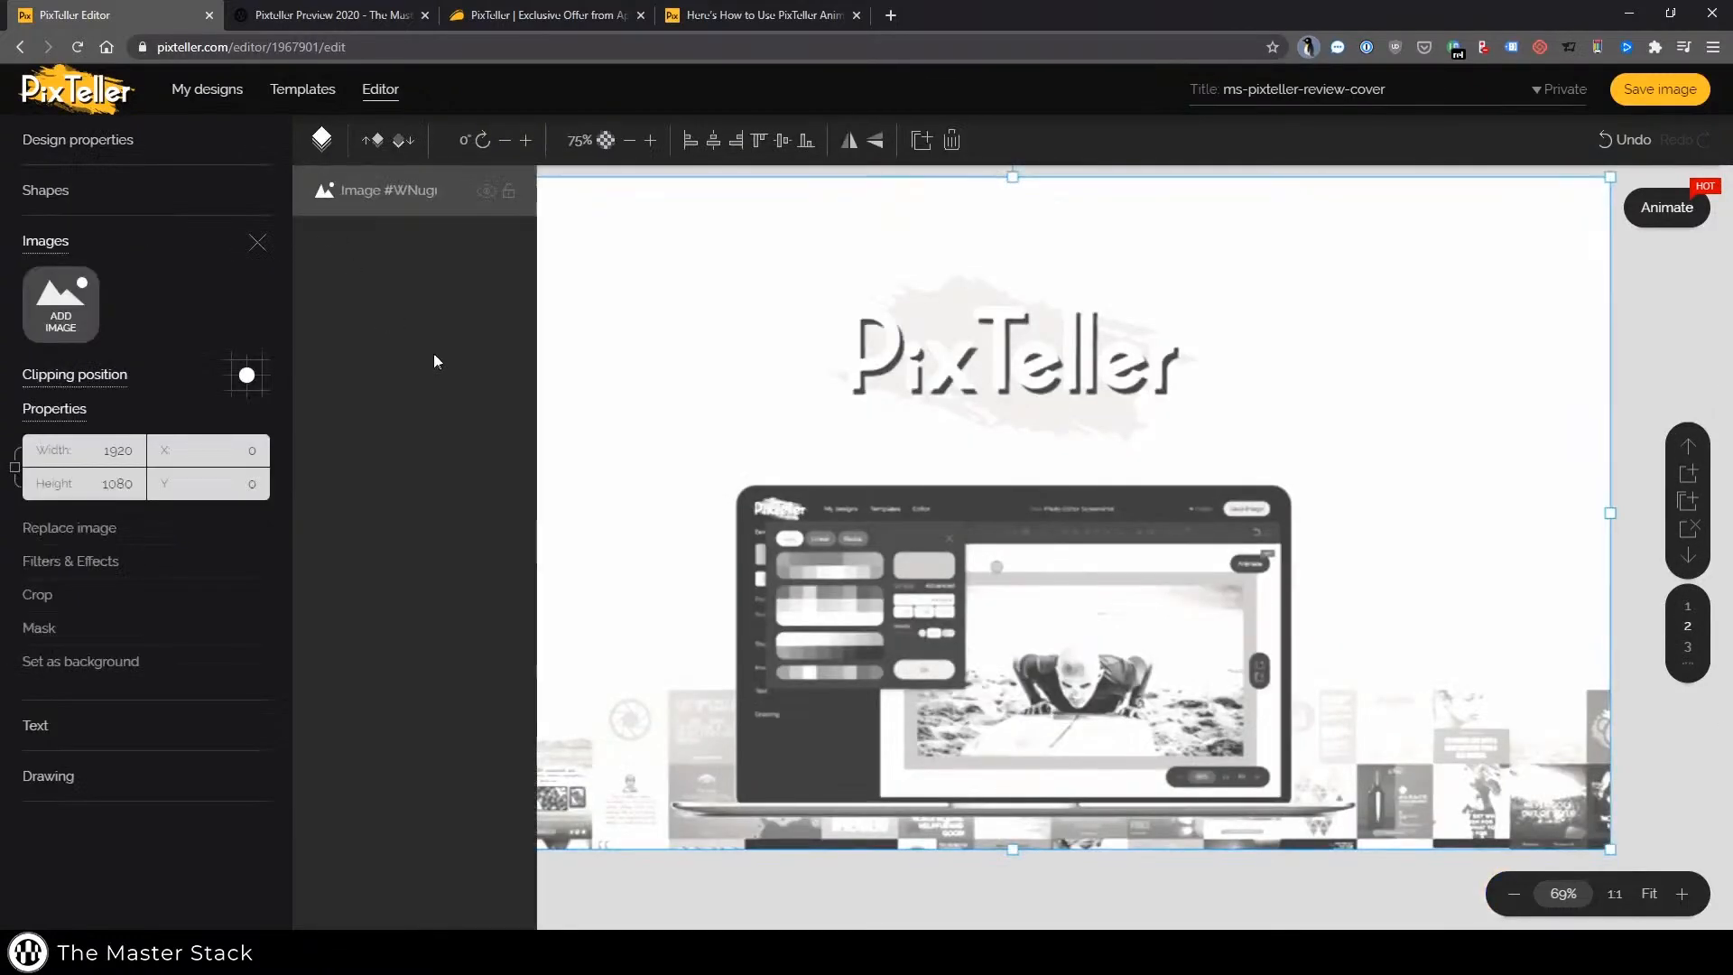
scroll(731, 495, "down", 9)
scroll(749, 492, "down", 3)
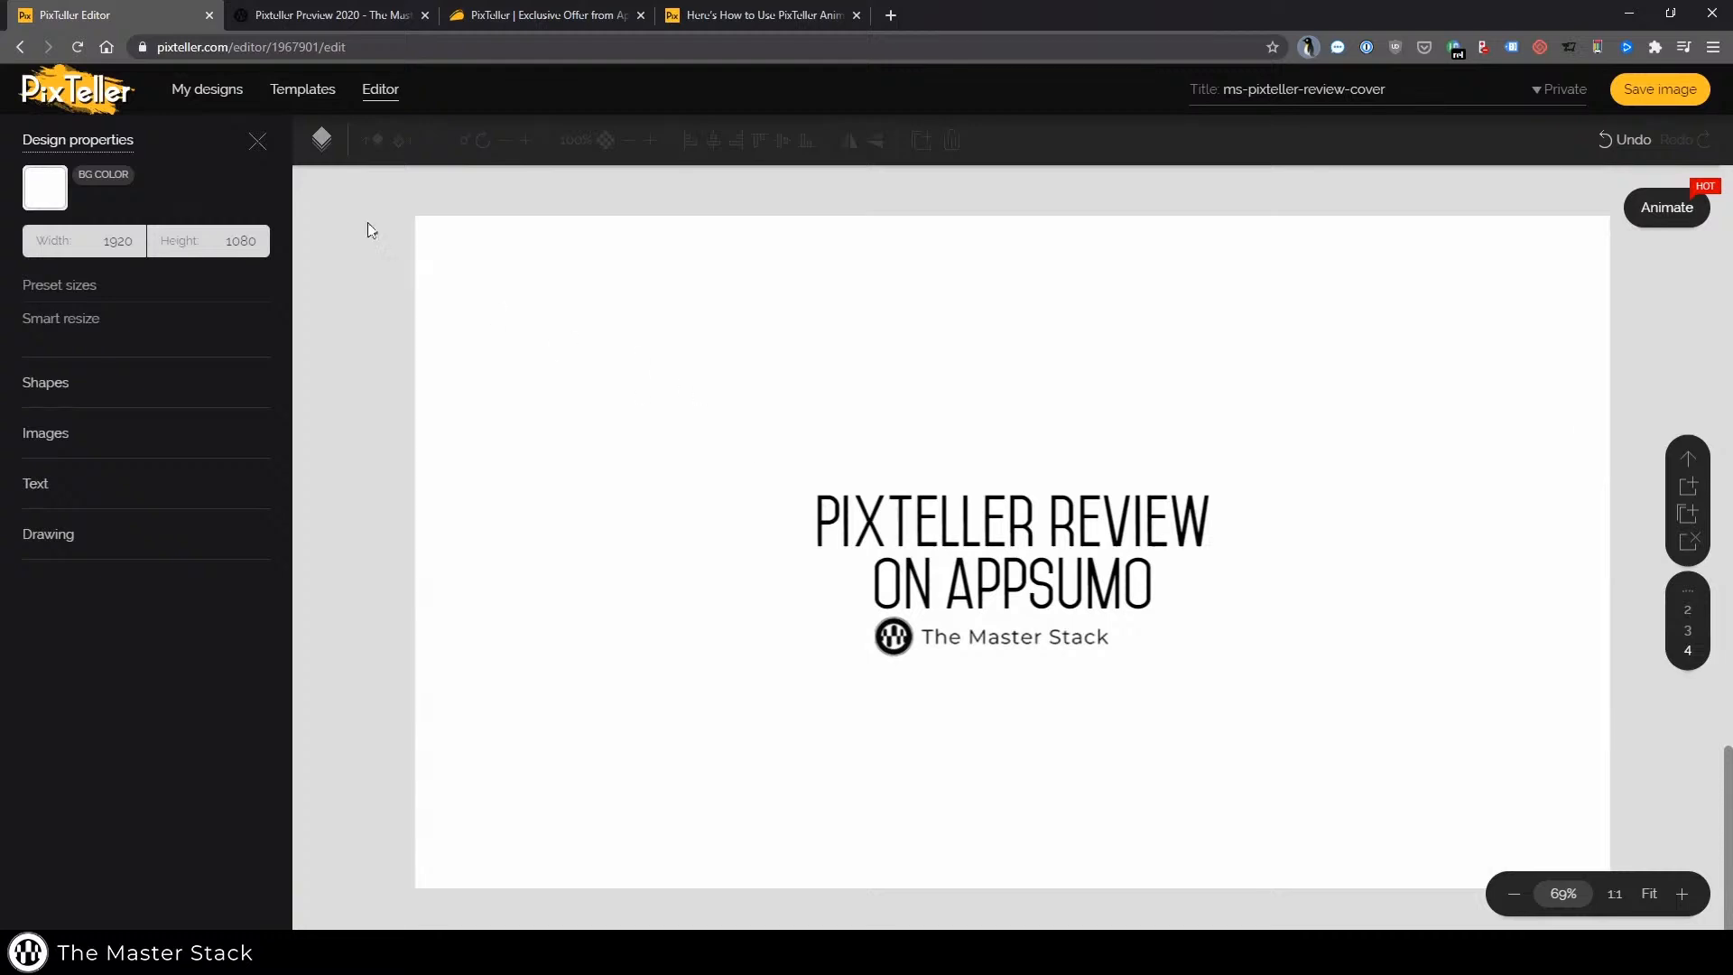
Open the last page's layer list and toggle the Image #cid_v layer's visibility off and back on
left_click(321, 140)
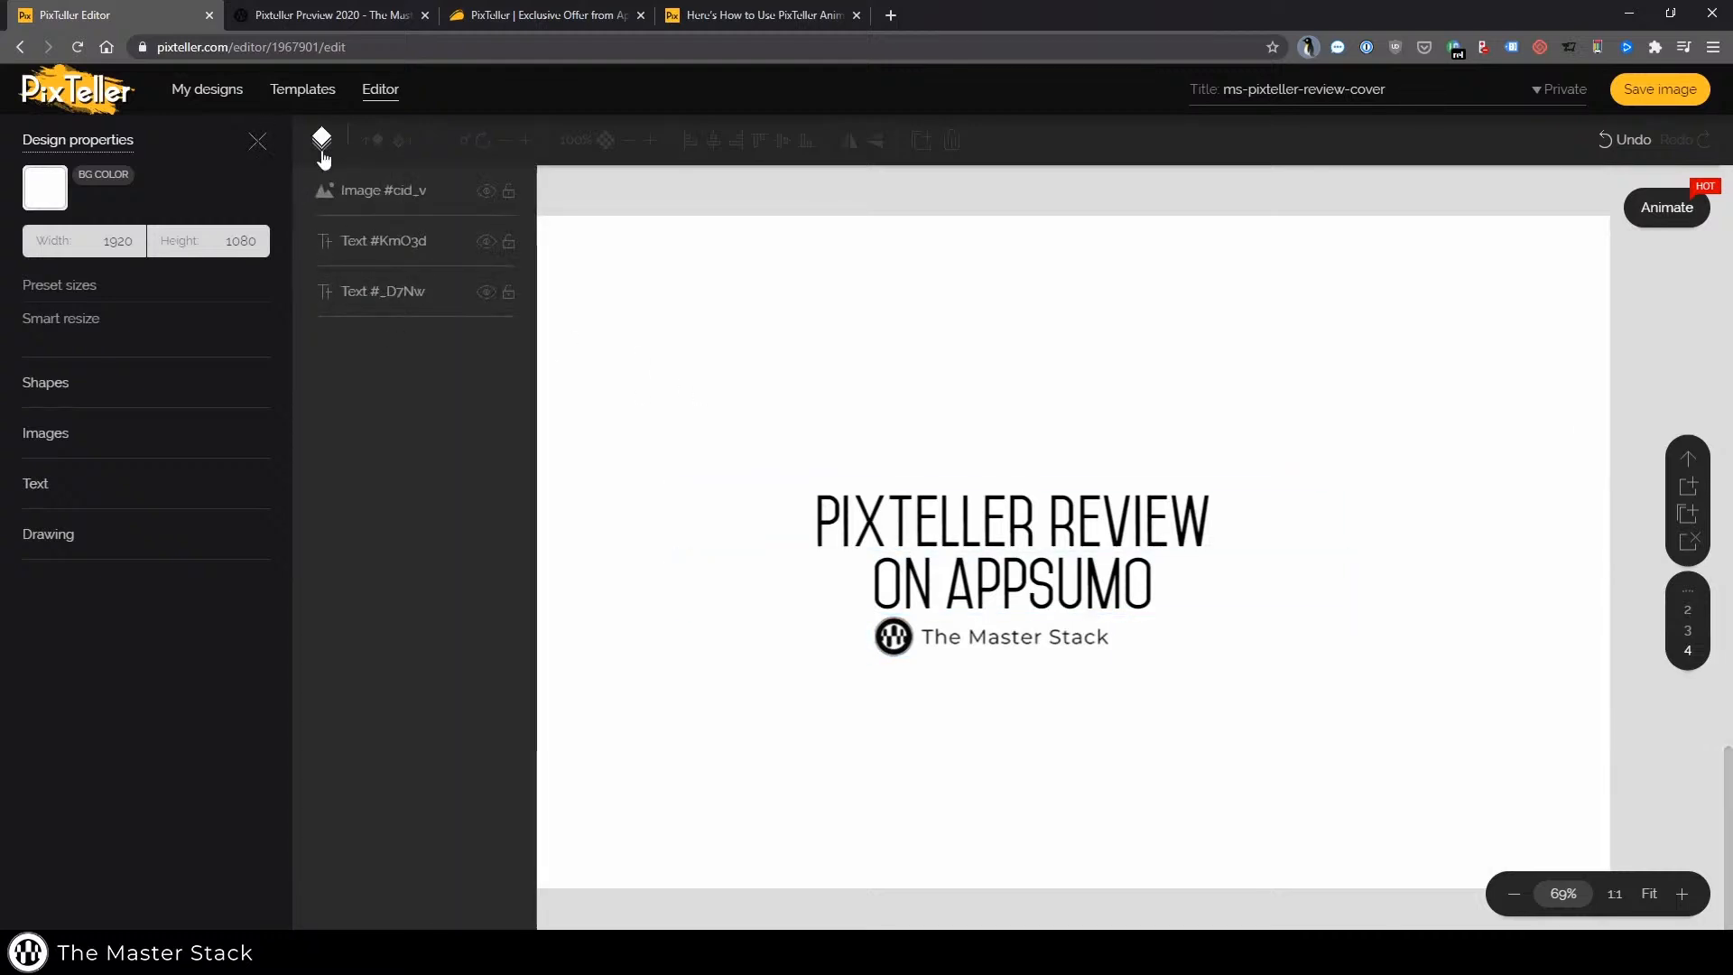
left_click(323, 152)
left_click(322, 142)
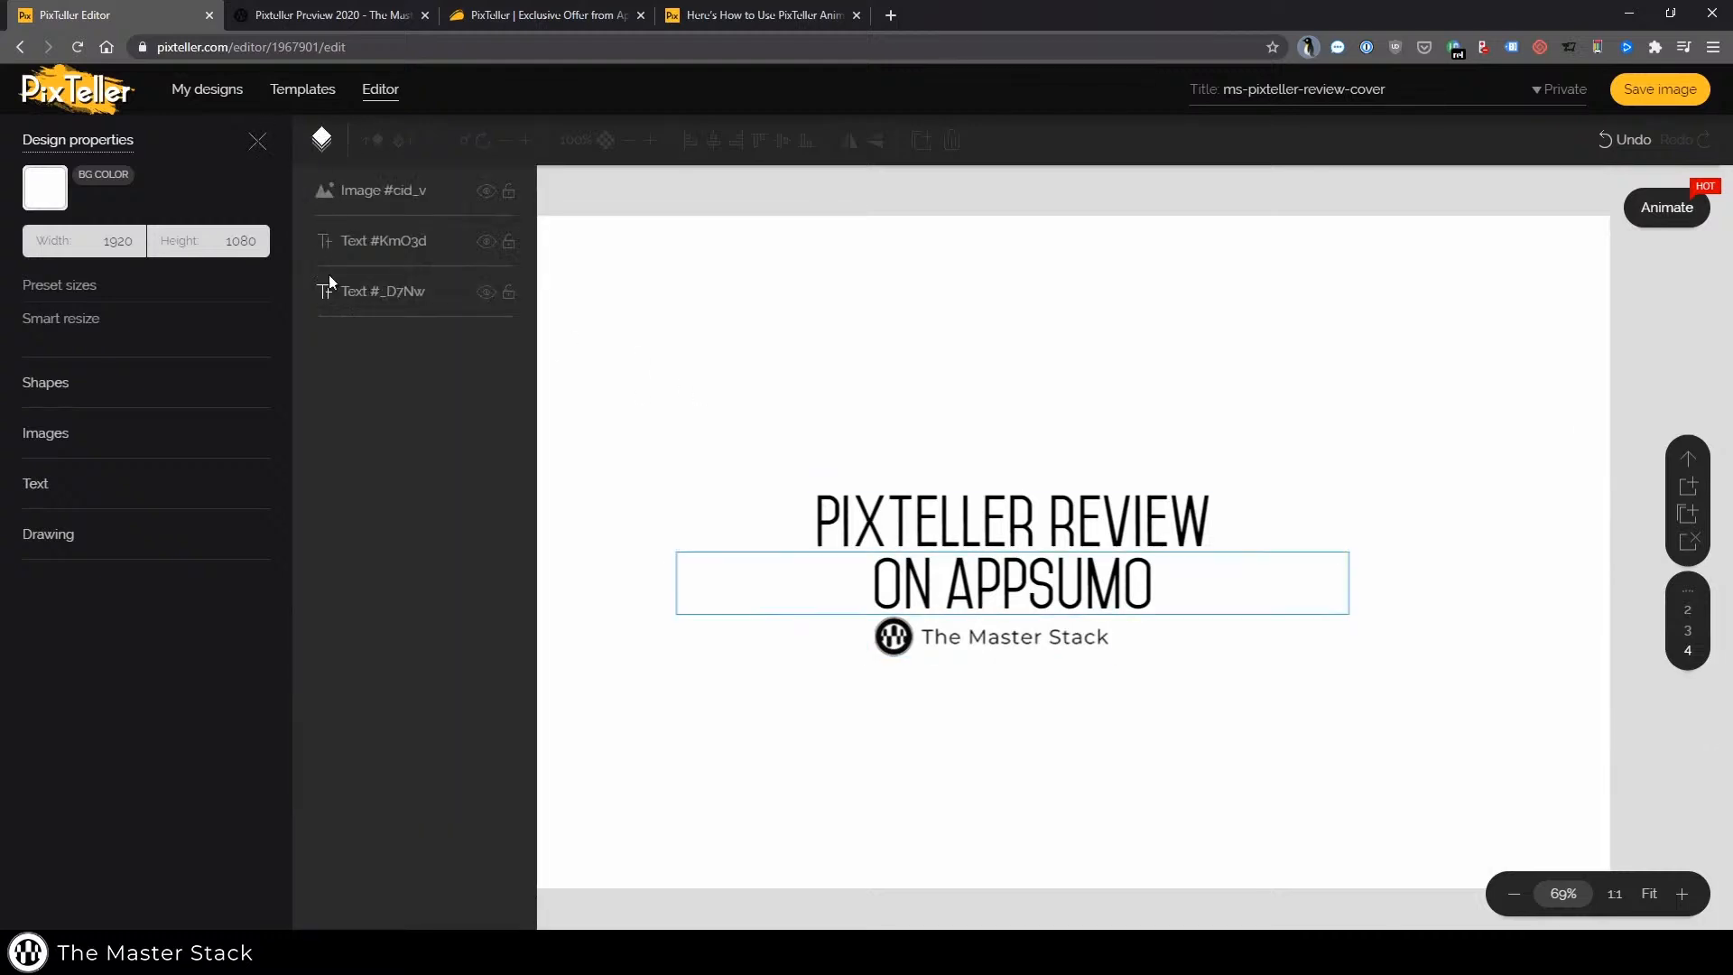
left_click(325, 197)
left_click(485, 193)
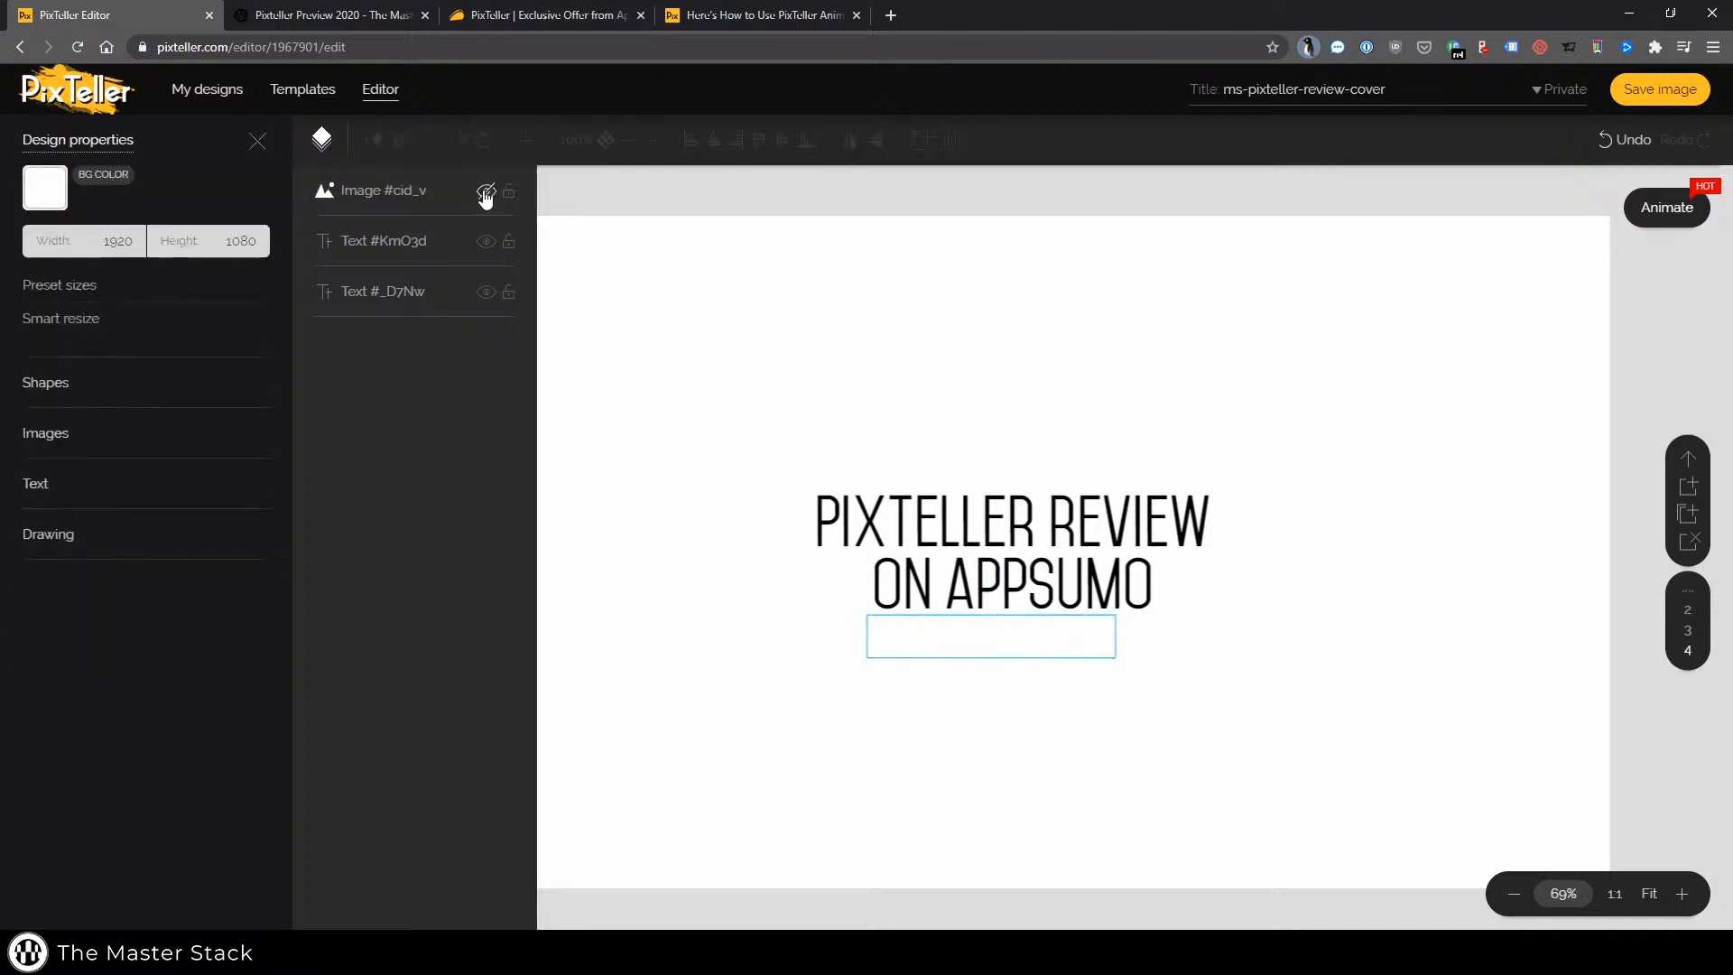
left_click(485, 192)
left_click(815, 191)
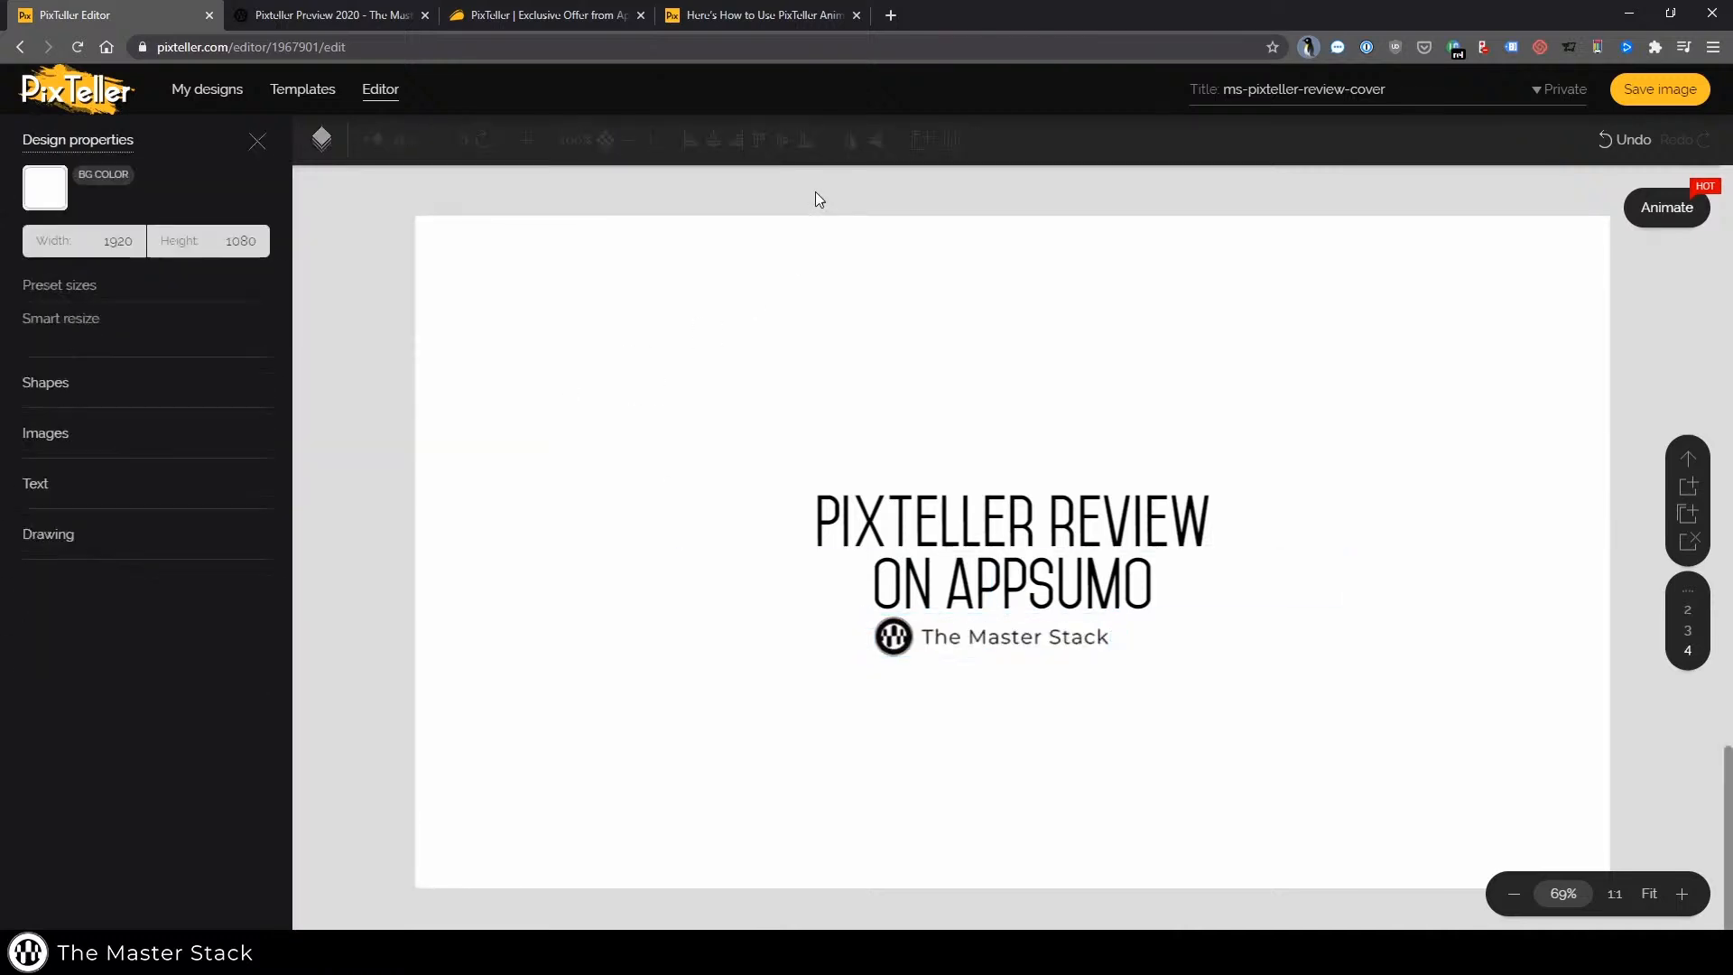